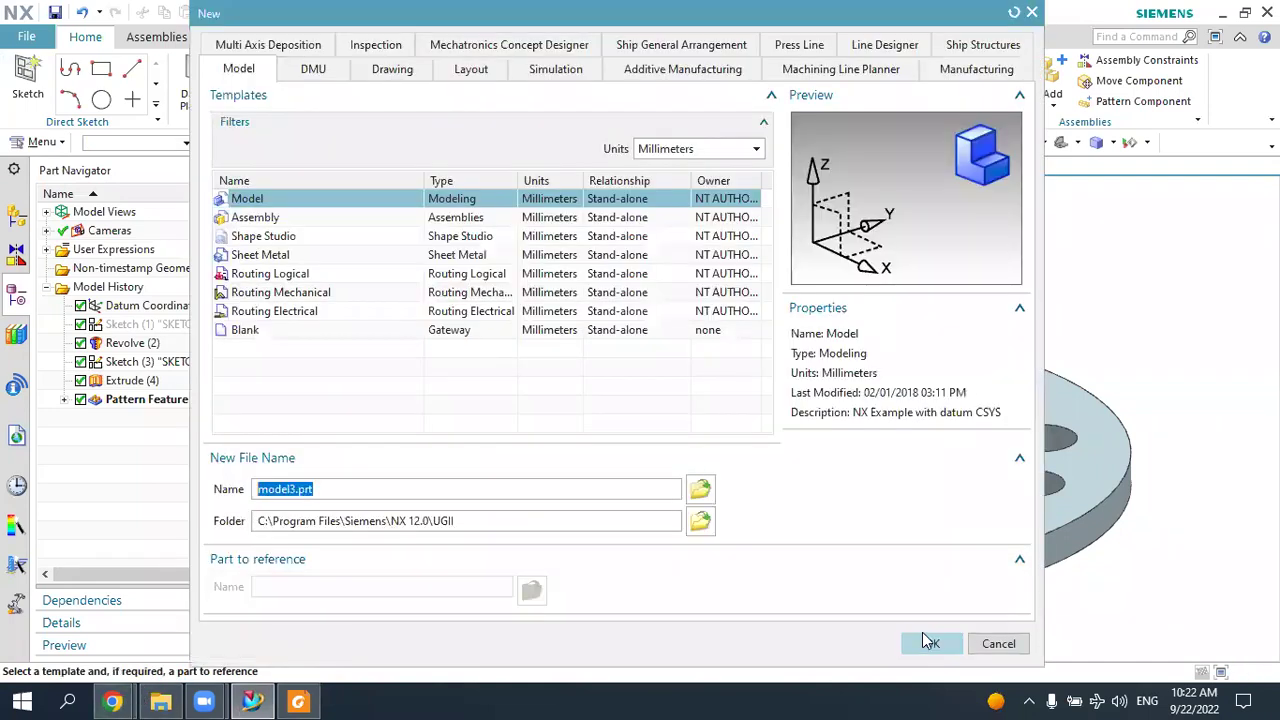
Create a new millimetre Model part named model3.prt and set the graphics area to White Background.
{"action": "left_click", "coordinate": [922, 643]}
{"action": "right_click", "coordinate": [611, 323]}
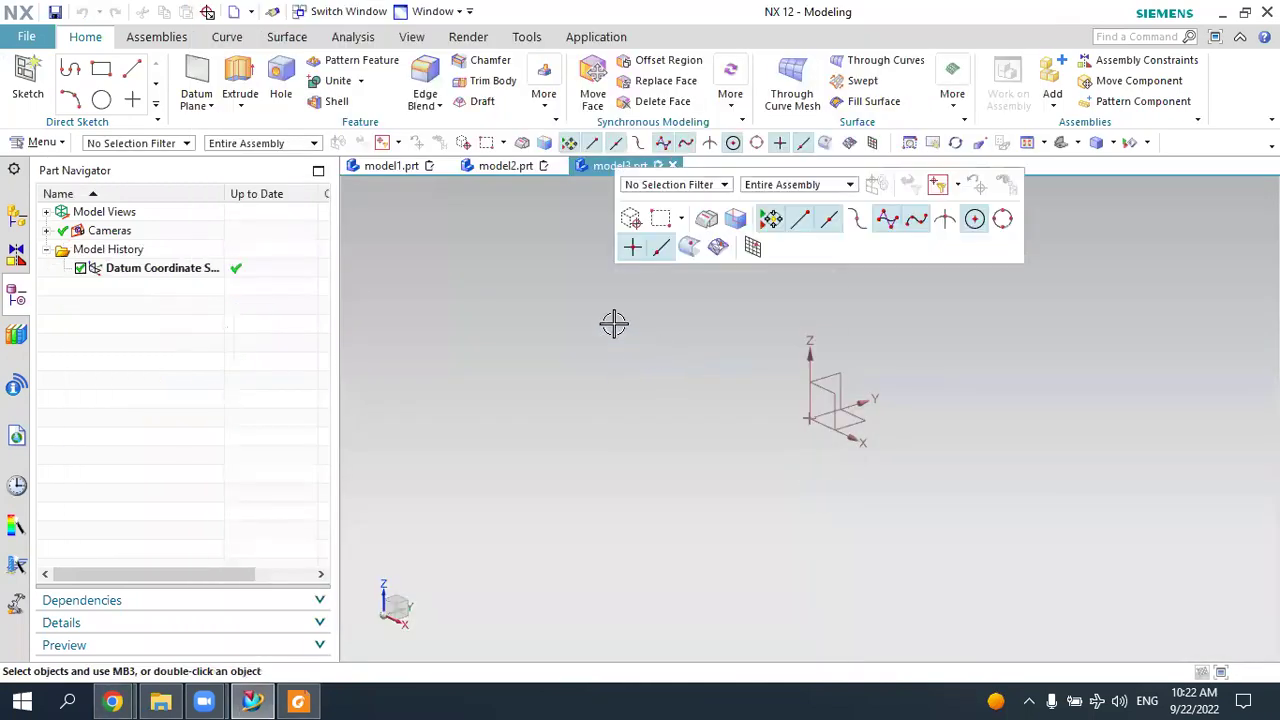
{"action": "mouse_move", "coordinate": [790, 517]}
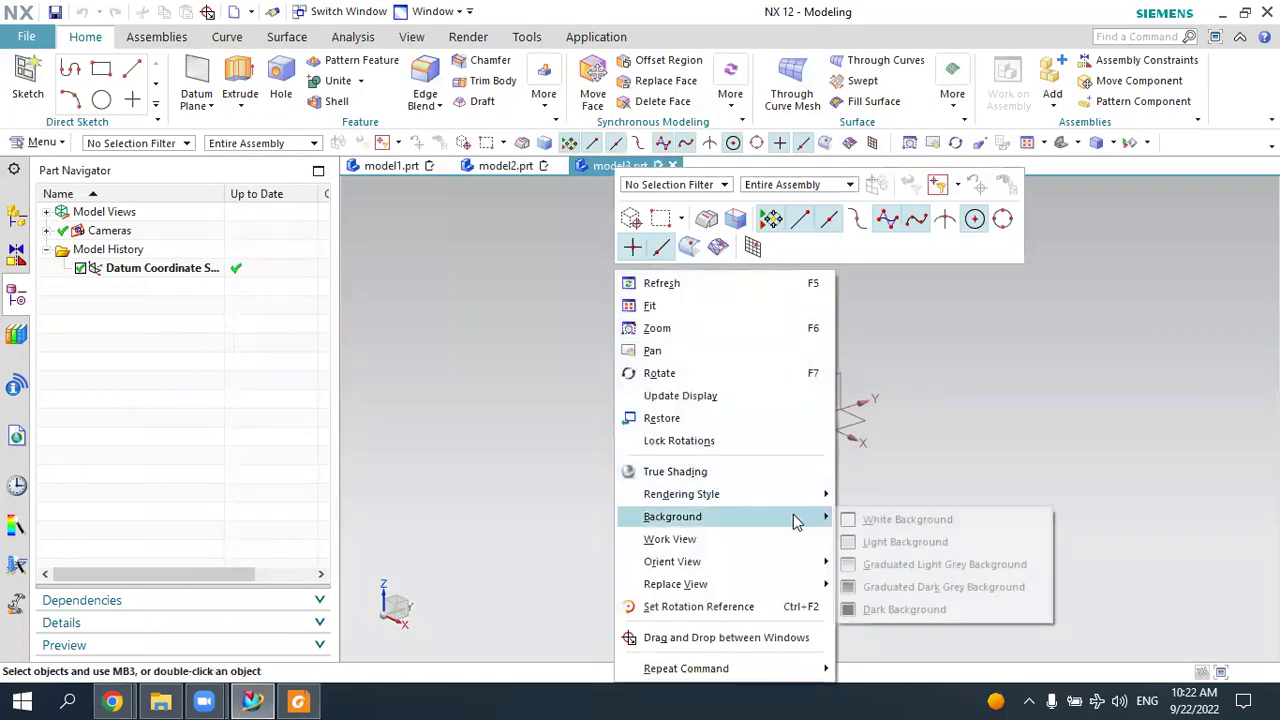
{"action": "left_click", "coordinate": [878, 522]}
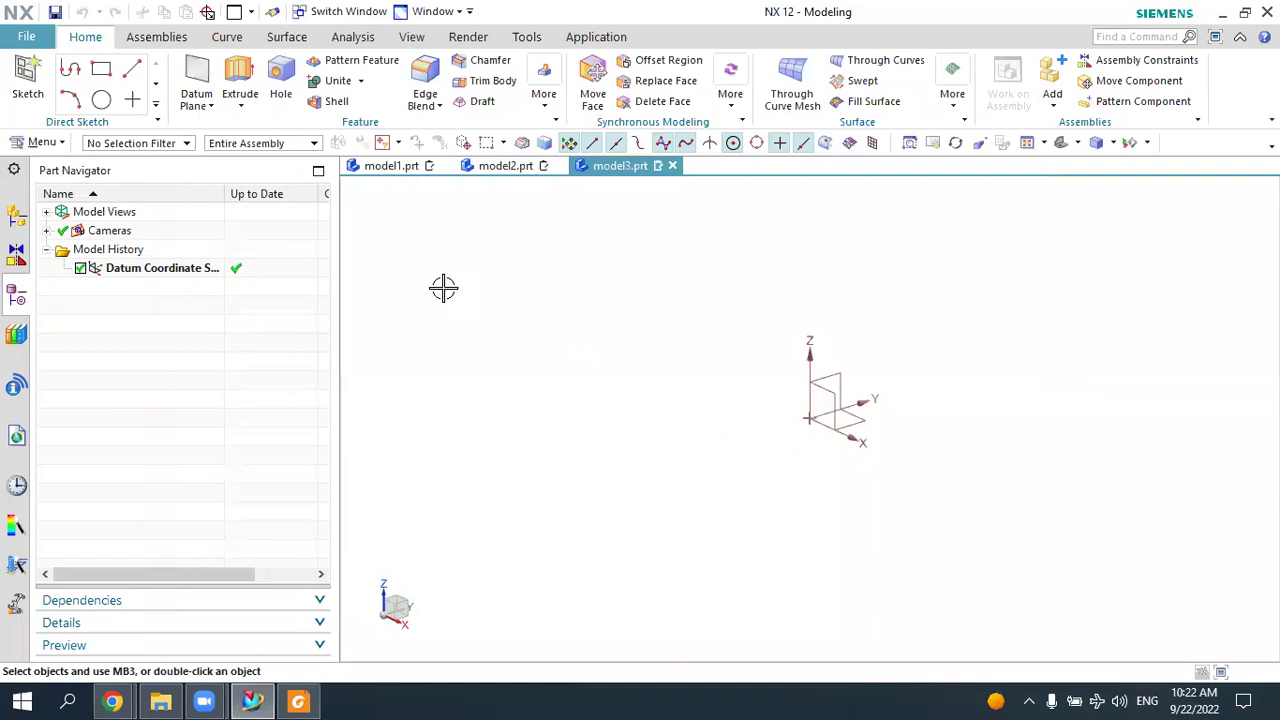
Review the flanged hub drawing 5.pdf in Foxit PDF Reader and return to NX to create a sketch on the vertical YZ datum plane.
{"action": "left_click", "coordinate": [298, 702]}
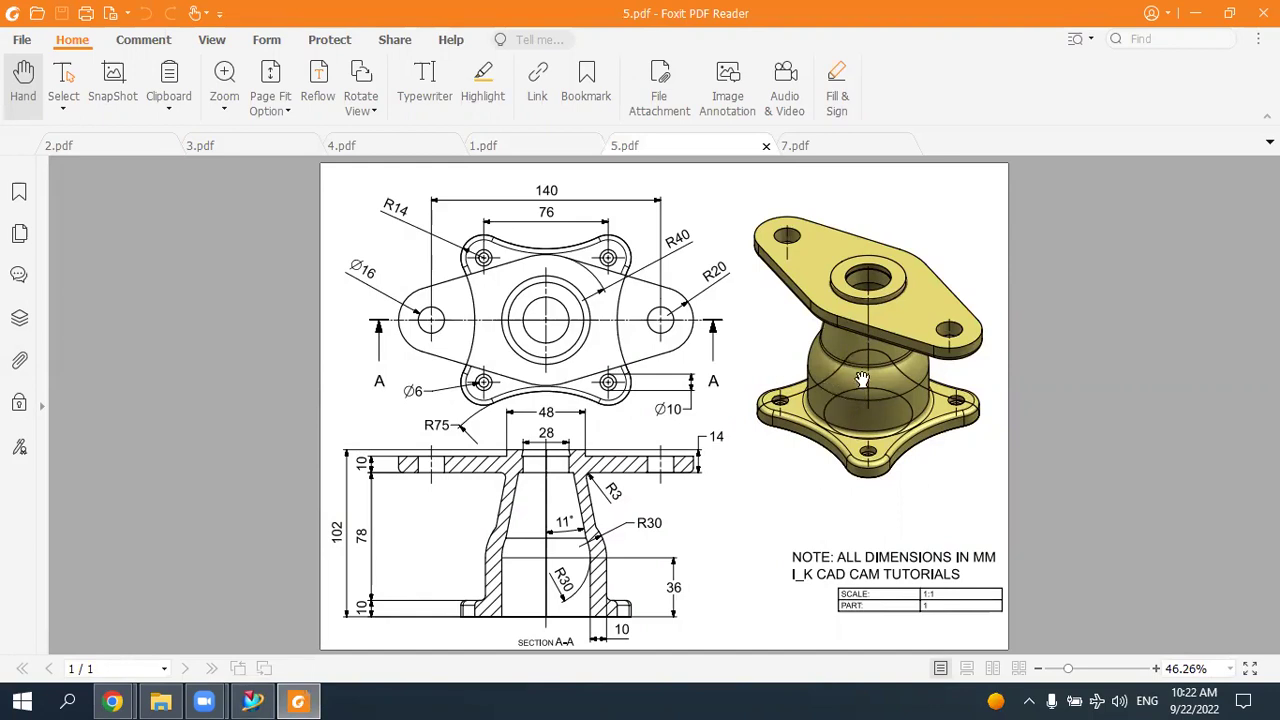
{"action": "left_click", "coordinate": [303, 699]}
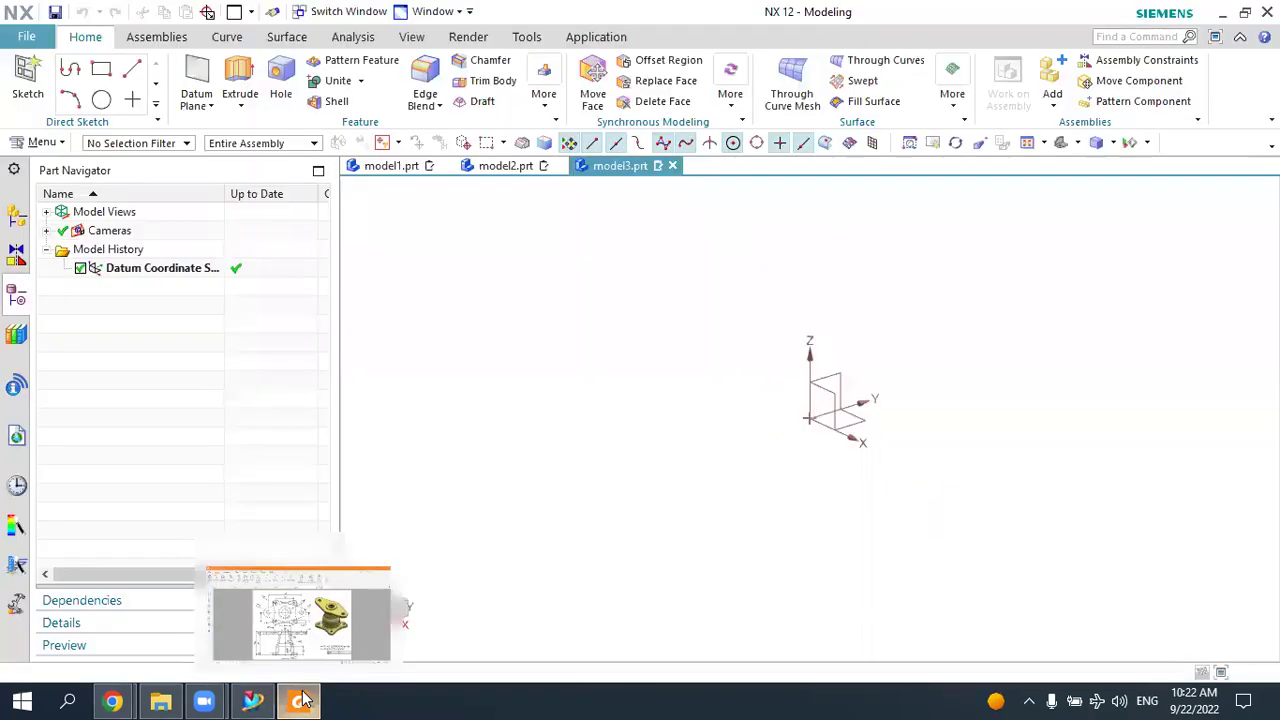
{"action": "left_click", "coordinate": [30, 78]}
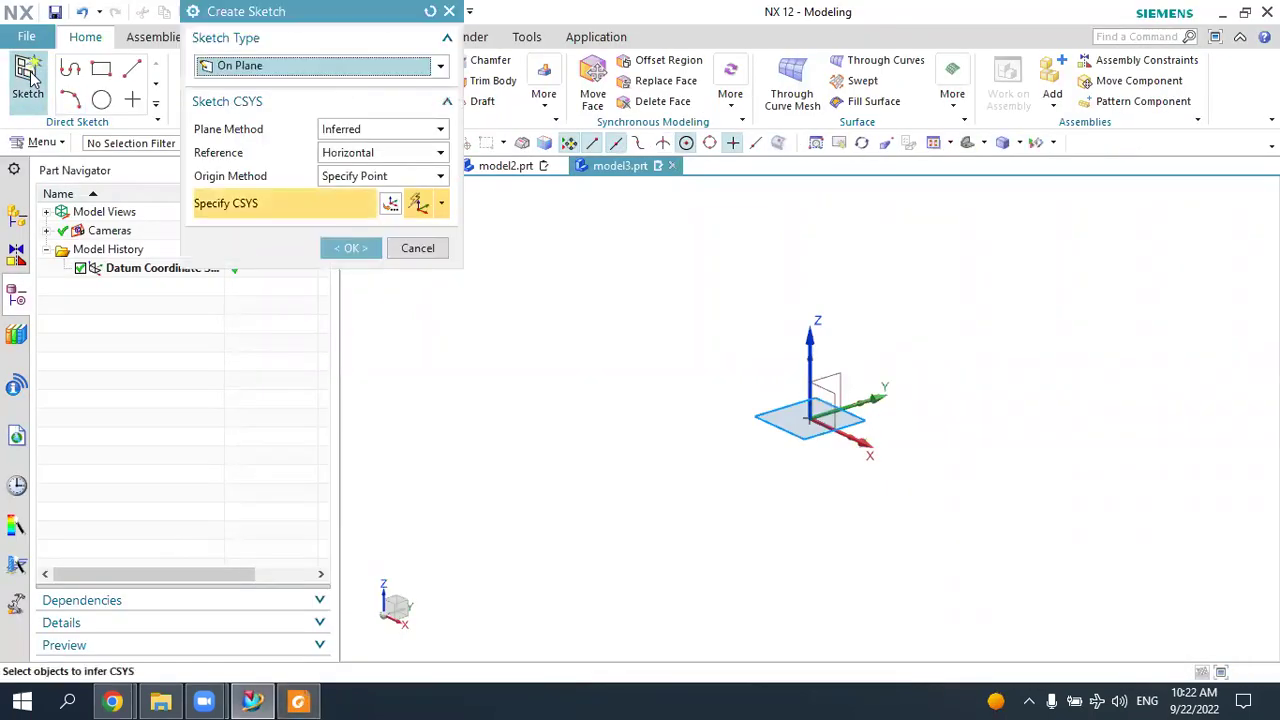
{"action": "left_click", "coordinate": [831, 377]}
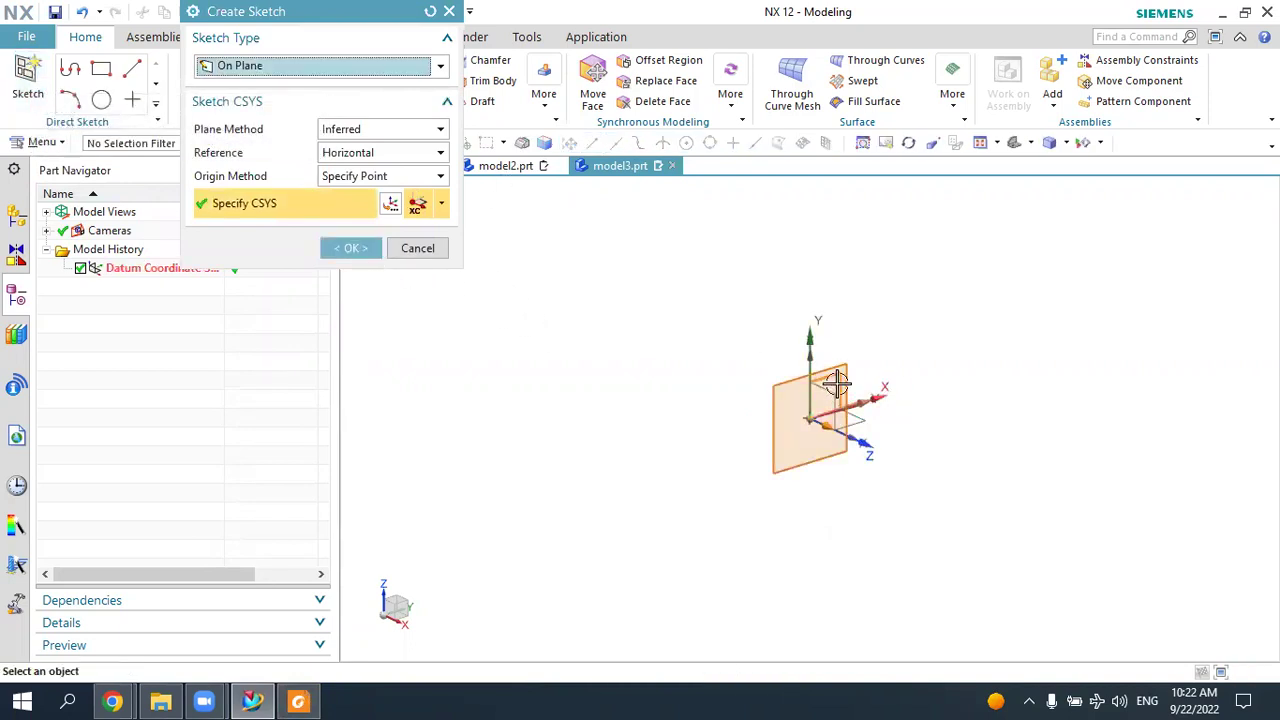
{"action": "left_click", "coordinate": [351, 248]}
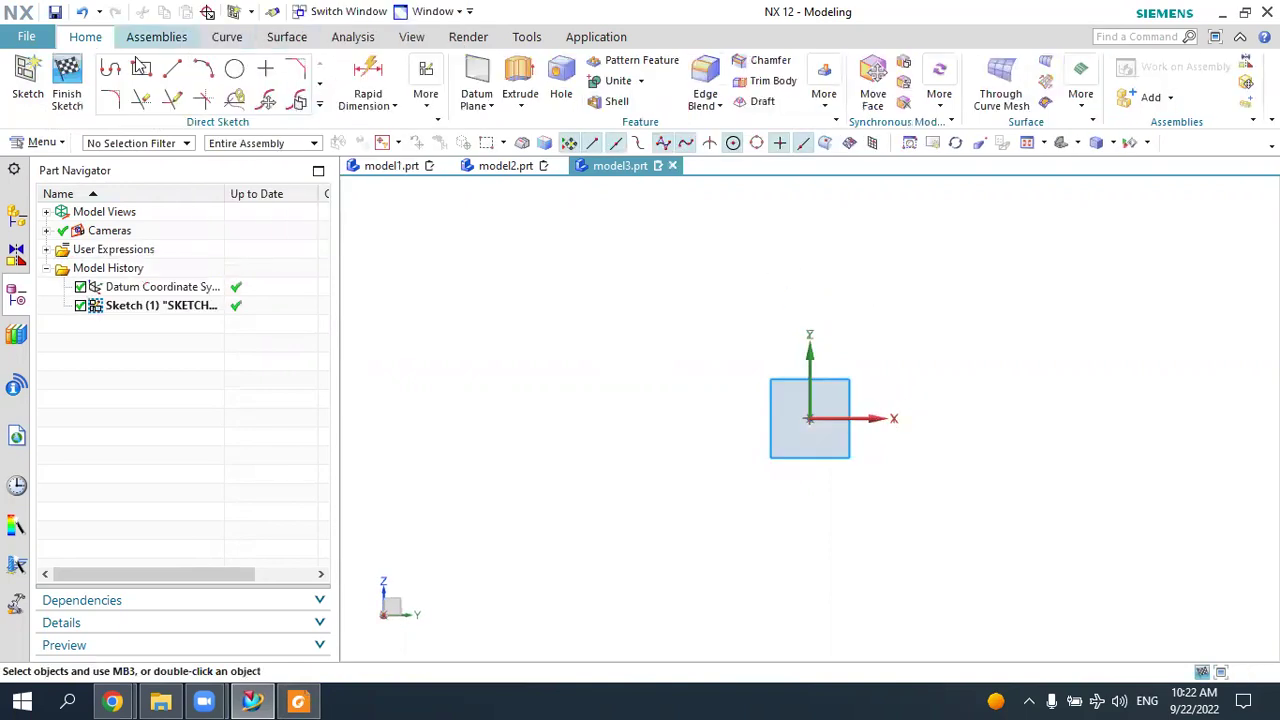
Sketch a vertical line about 42 mm long, rising from the horizontal sketch axis at a distance from the origin.
{"action": "left_click", "coordinate": [113, 72]}
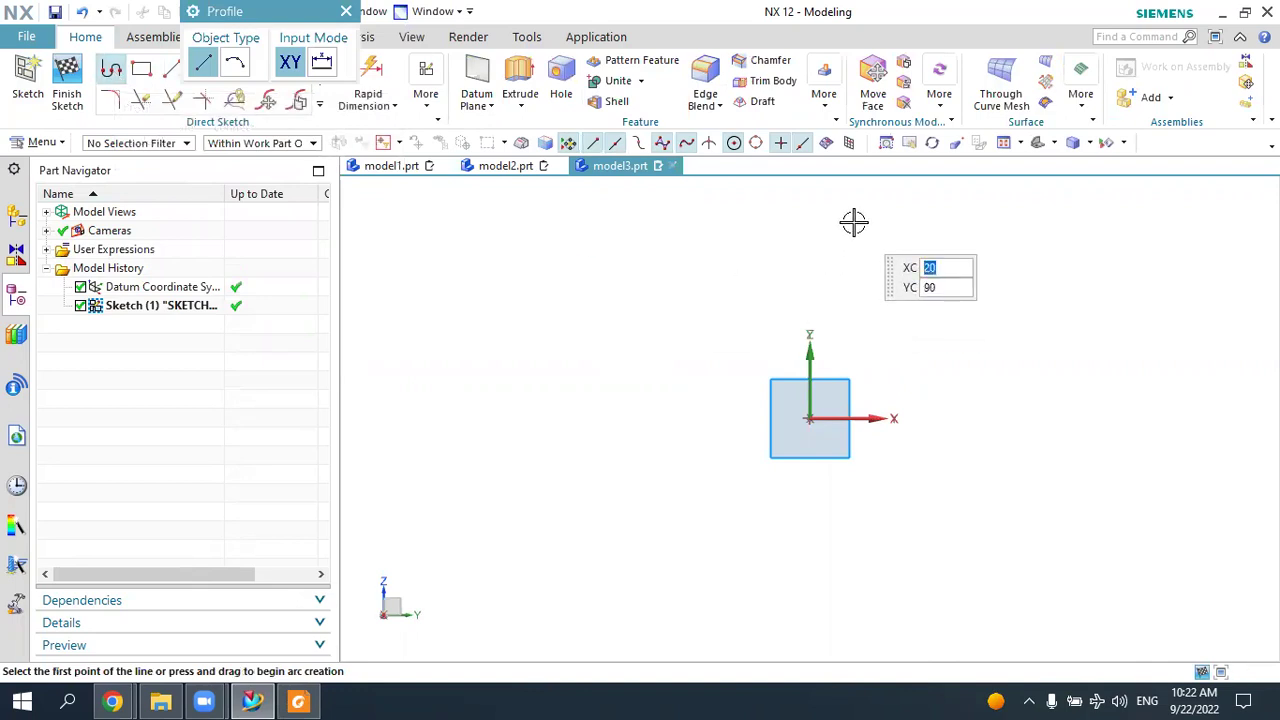
{"action": "left_click", "coordinate": [907, 419]}
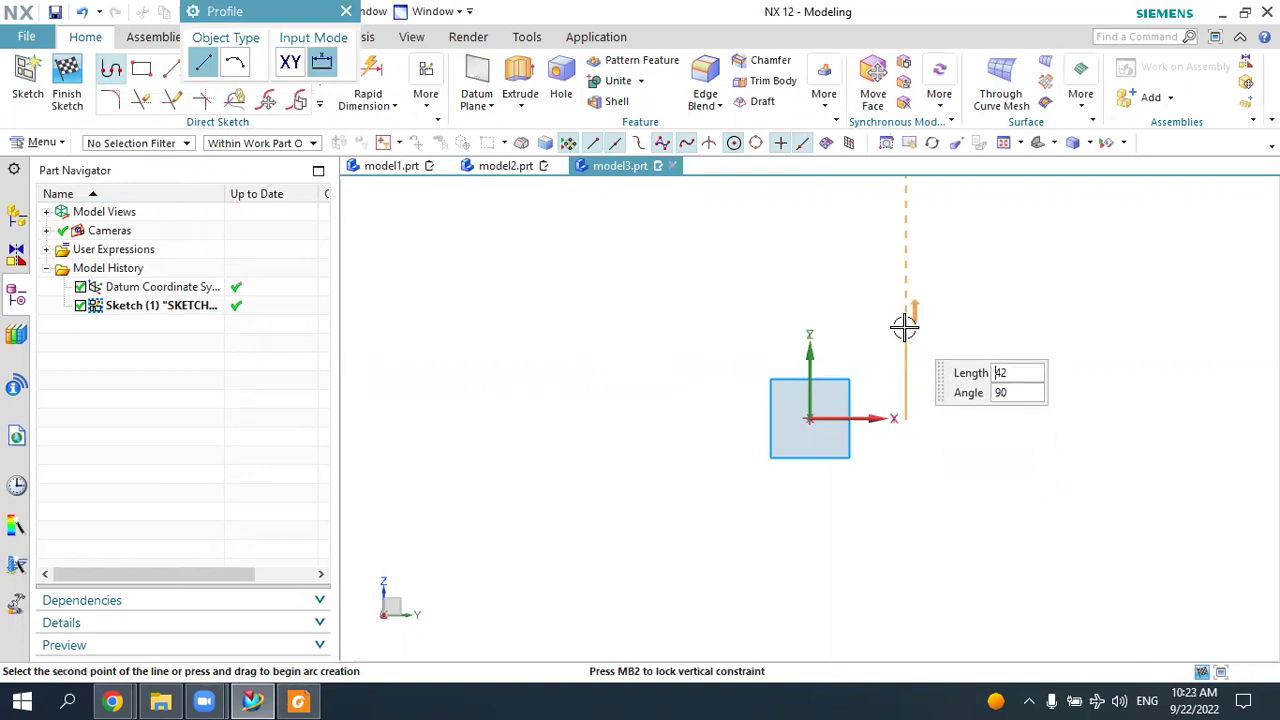
{"action": "left_click", "coordinate": [905, 329]}
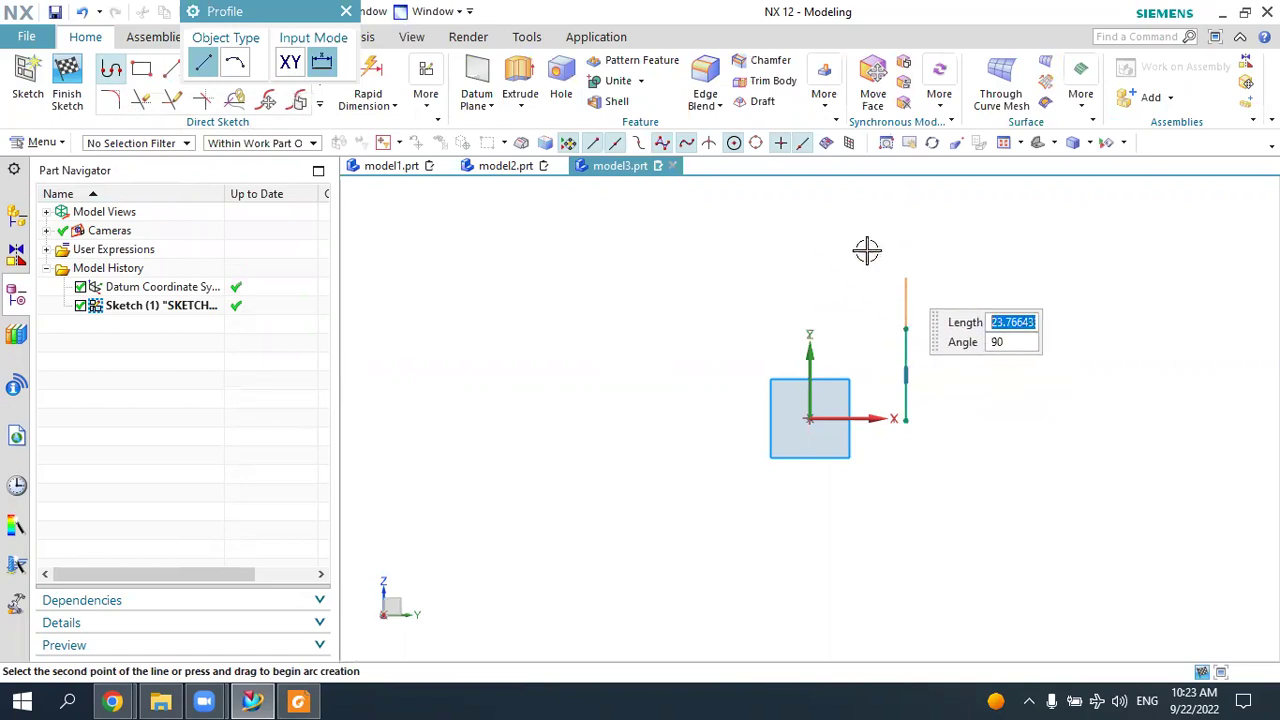
{"action": "left_click", "coordinate": [346, 12]}
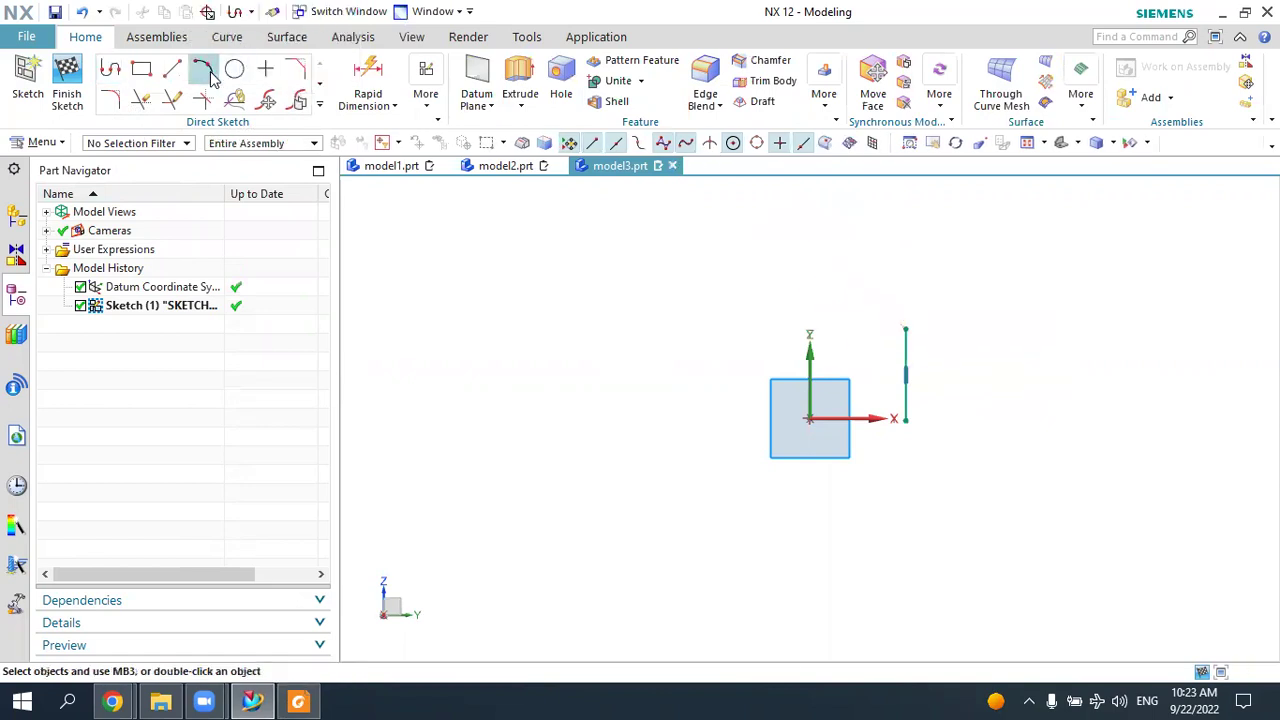
Sketch a three-point arc from the upper end of the vertical line, curving up and inward towards the vertical axis.
{"action": "left_click", "coordinate": [207, 74]}
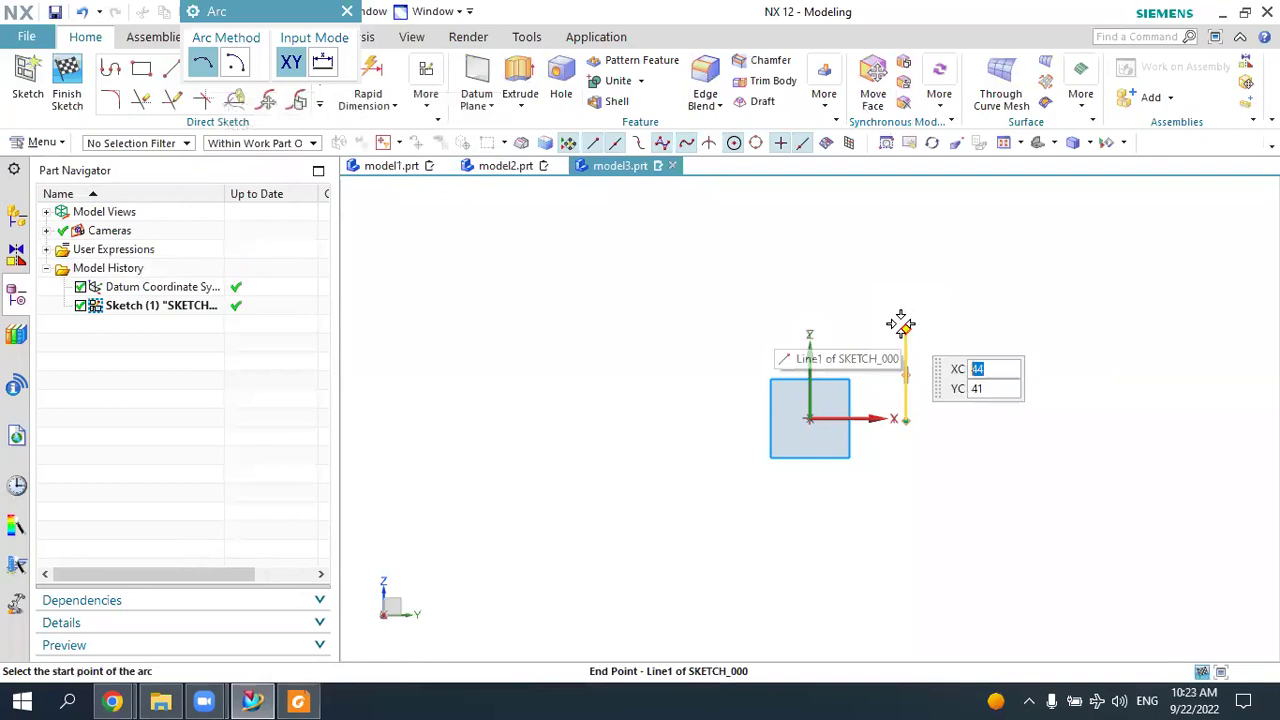
{"action": "left_click", "coordinate": [905, 329]}
{"action": "left_click", "coordinate": [867, 235]}
{"action": "left_click", "coordinate": [892, 252]}
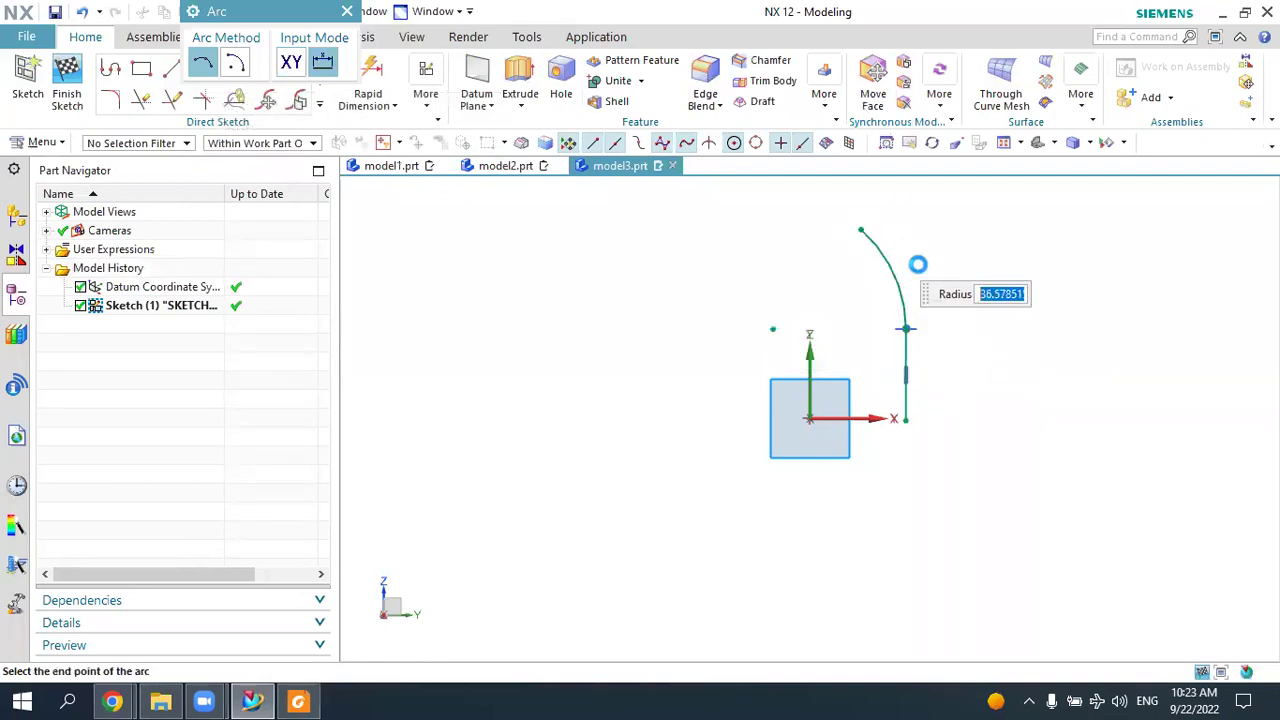
{"action": "key", "text": "Escape"}
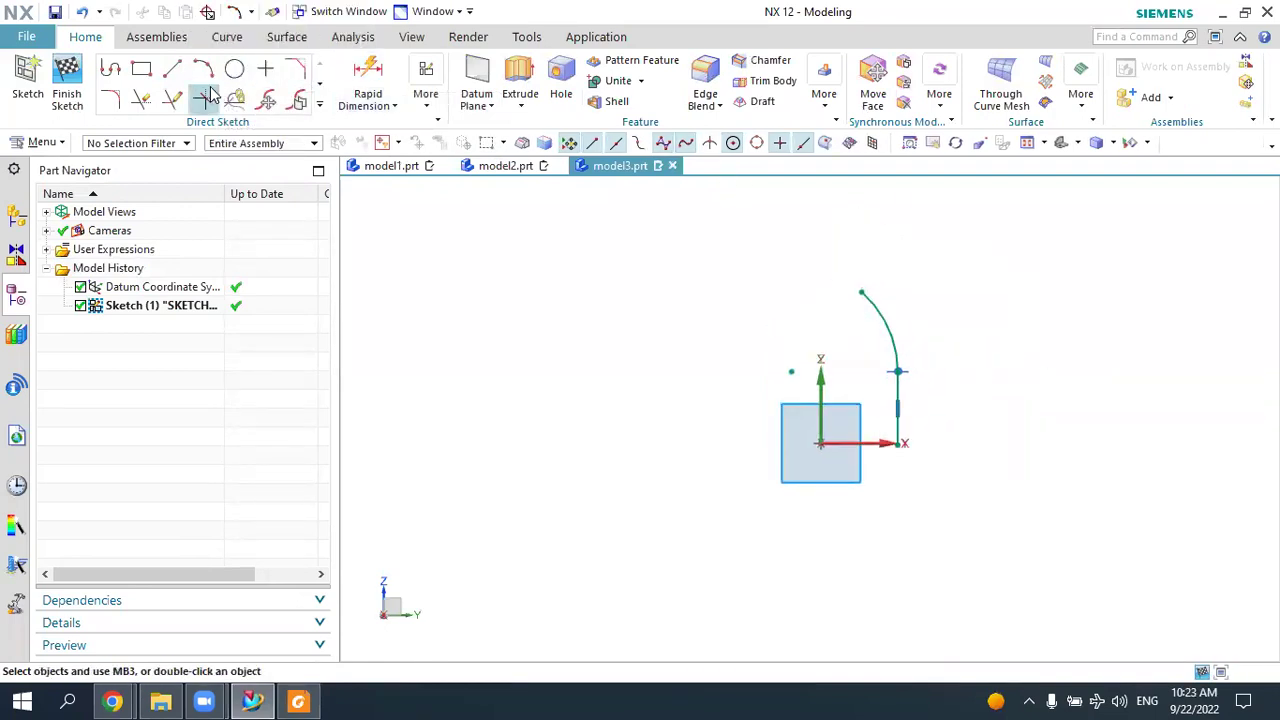
Sketch an inward-sloping line from the arc's upper end, followed by a vertical line about 11 mm long above it.
{"action": "left_click", "coordinate": [169, 71]}
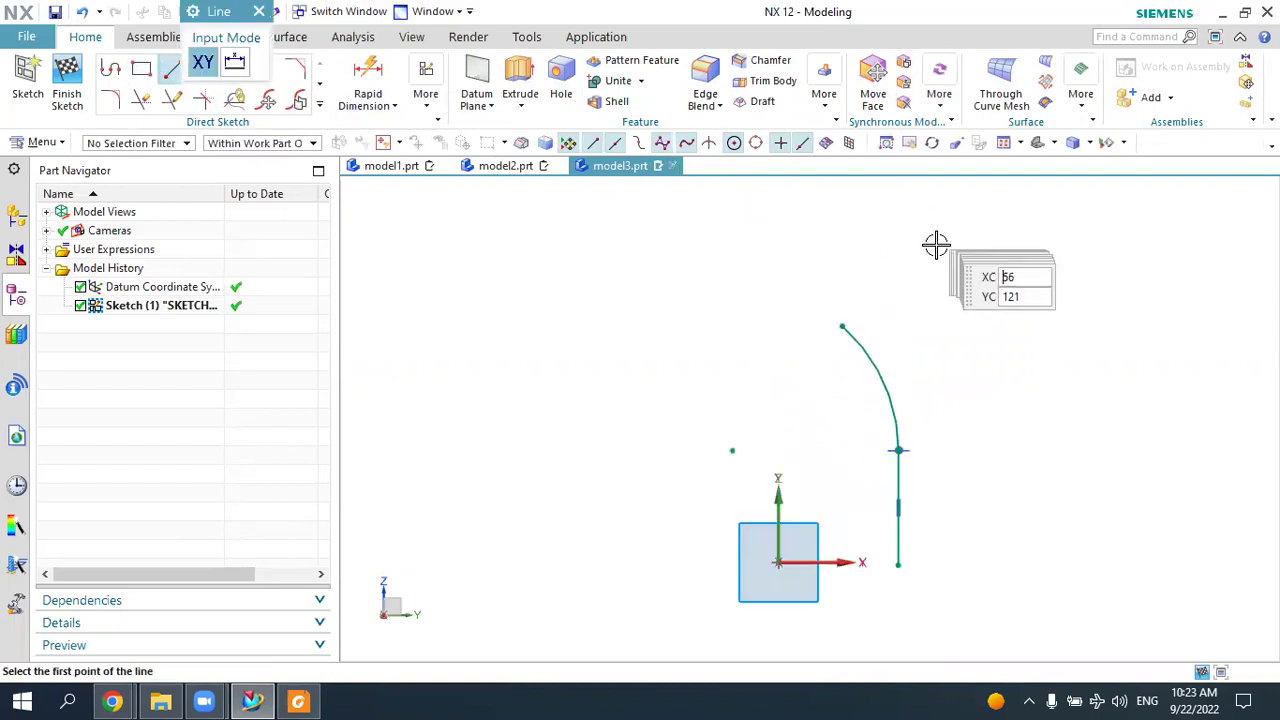
{"action": "left_click", "coordinate": [841, 325]}
{"action": "left_click", "coordinate": [810, 213]}
{"action": "scroll", "coordinate": [793, 222], "scroll_direction": "up", "scroll_amount": 3}
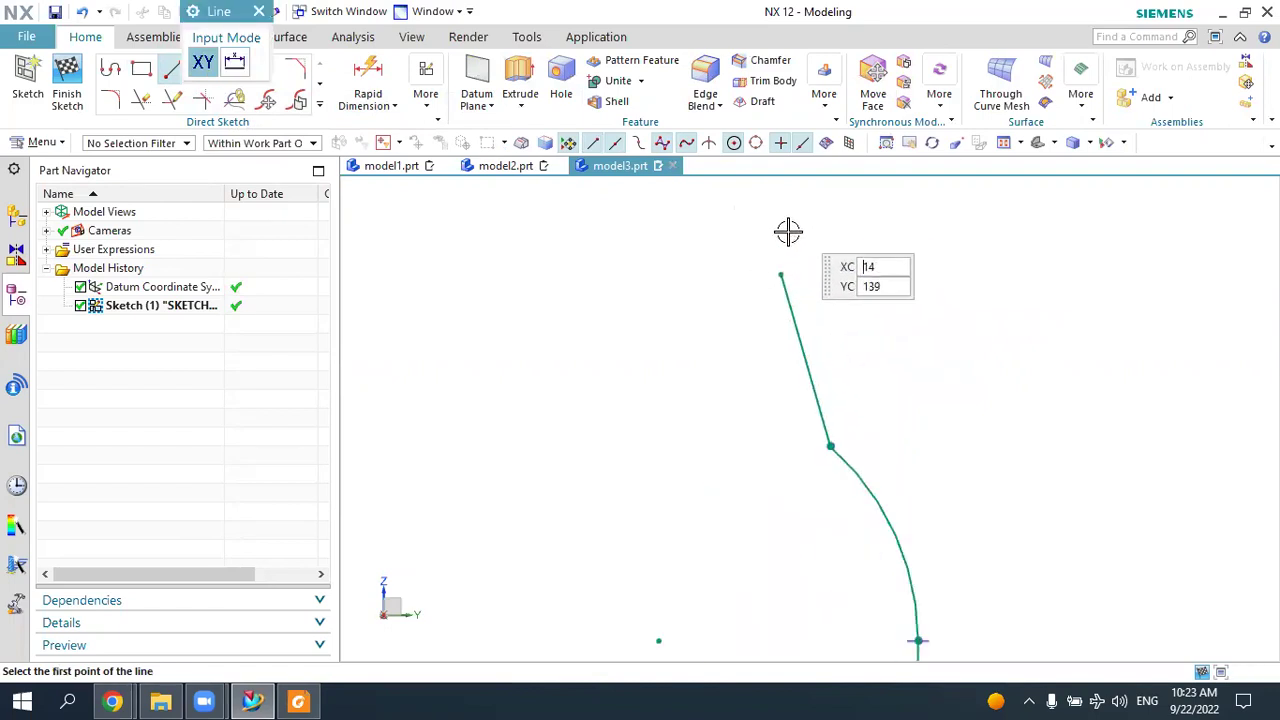
{"action": "left_click", "coordinate": [779, 281]}
{"action": "left_click", "coordinate": [778, 218]}
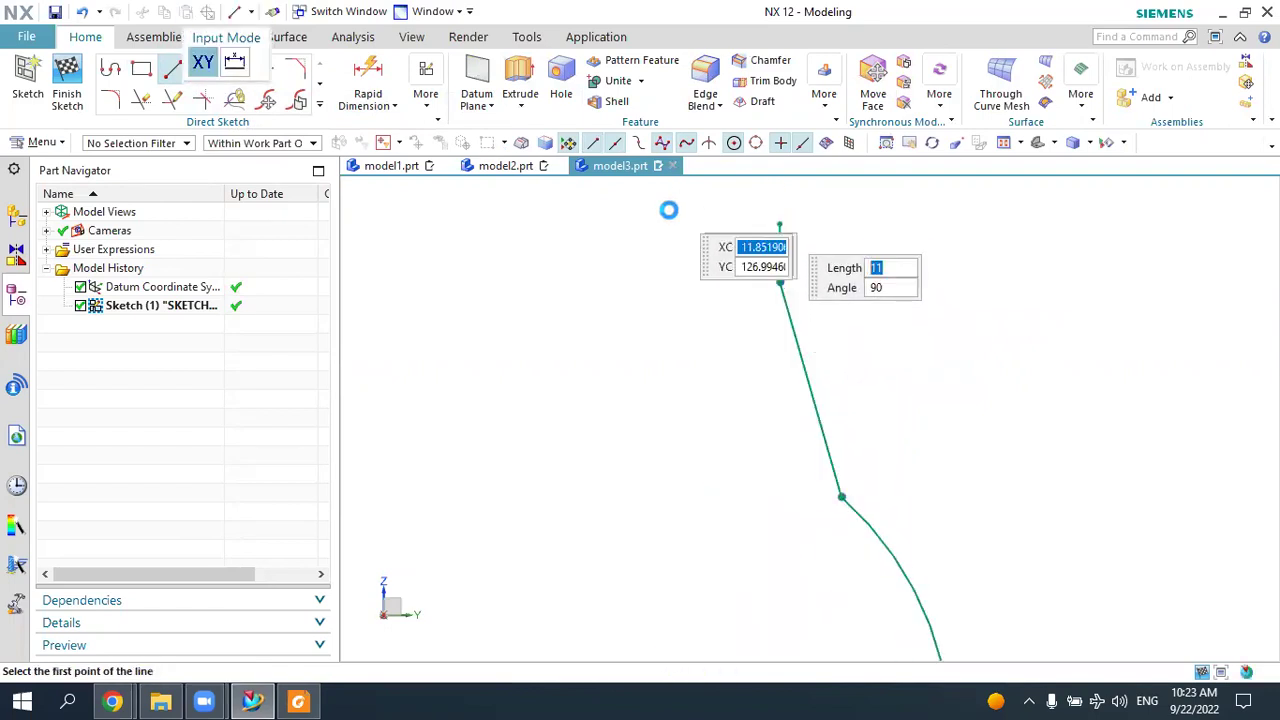
{"action": "key", "text": "Escape"}
Apply a tangent constraint between the arc and the sloping line above it.
{"action": "scroll", "coordinate": [691, 246], "scroll_direction": "down", "scroll_amount": 3}
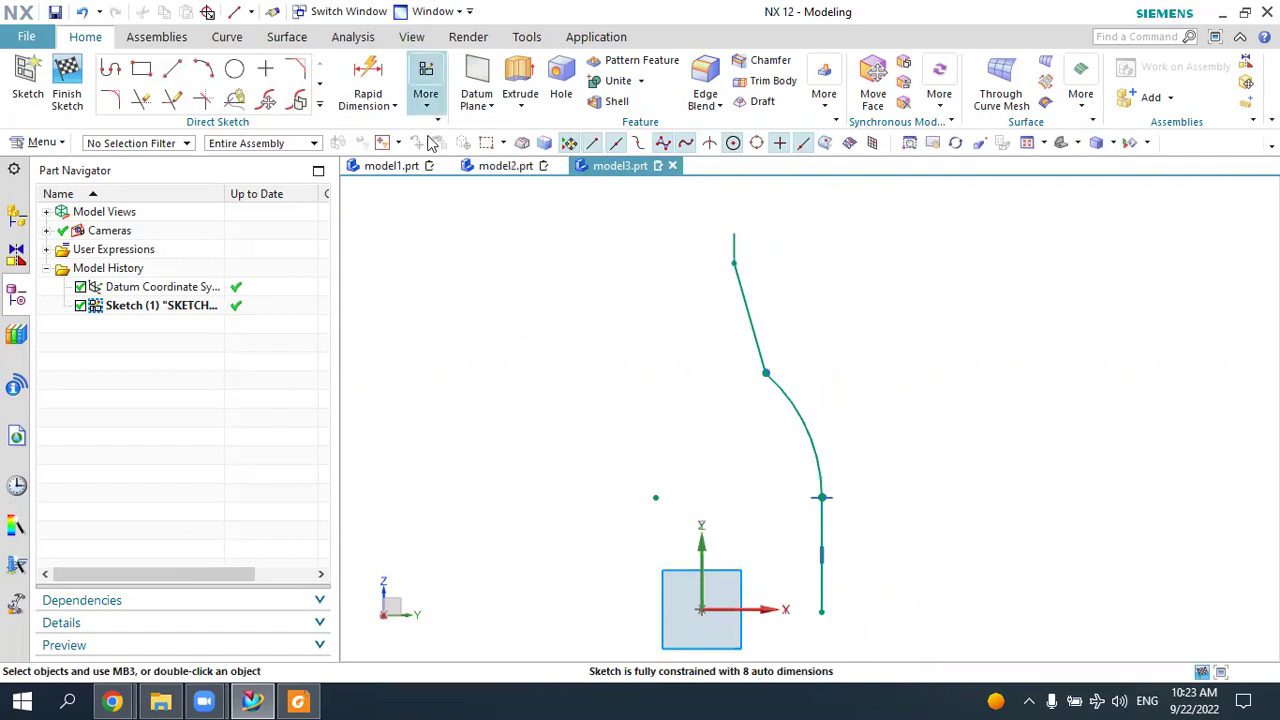
{"action": "left_click", "coordinate": [426, 85]}
{"action": "left_click", "coordinate": [455, 170]}
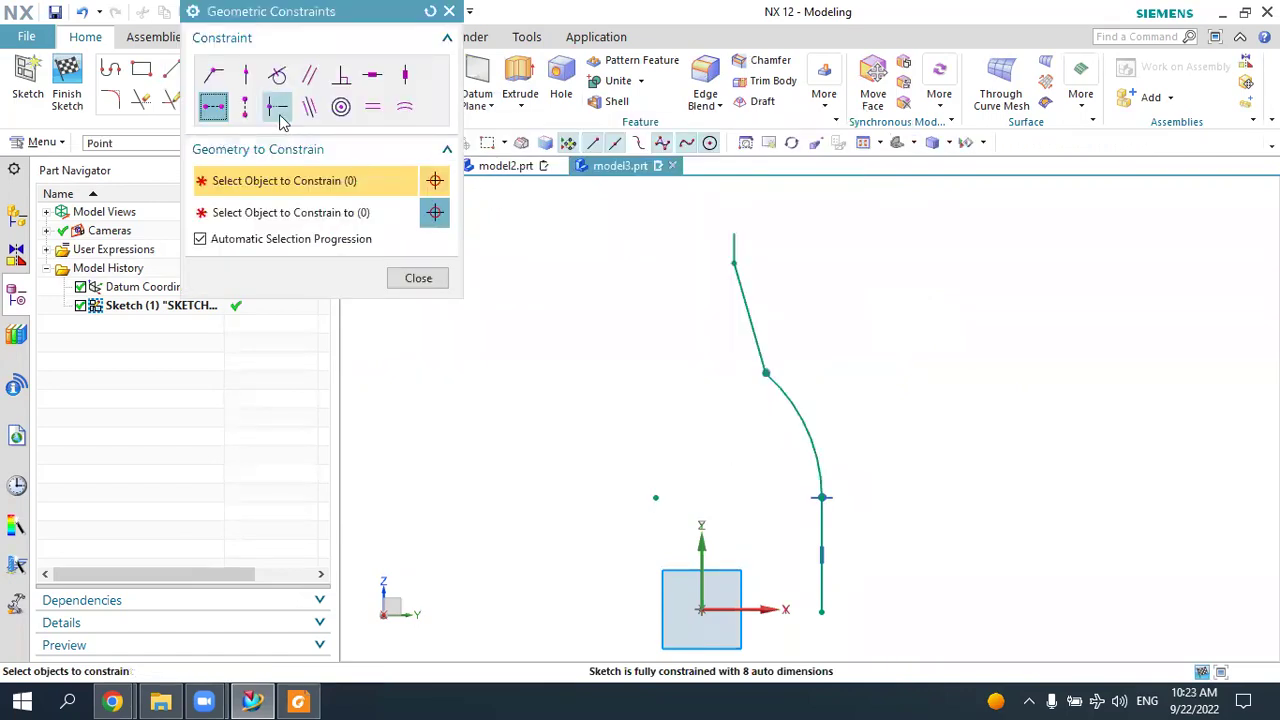
{"action": "left_click", "coordinate": [803, 406]}
{"action": "left_click", "coordinate": [764, 359]}
{"action": "middle_click", "coordinate": [808, 383]}
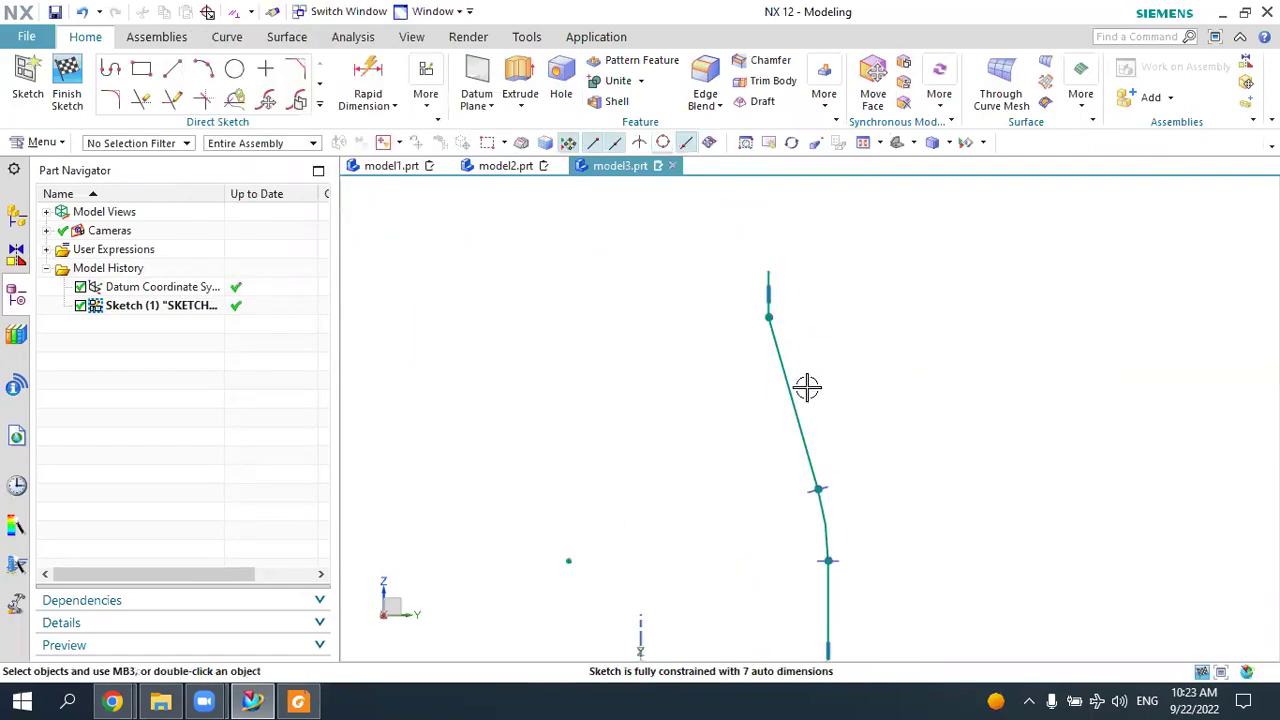
Dimension the lower vertical line's length and set it to 36 mm.
{"action": "left_click", "coordinate": [368, 82]}
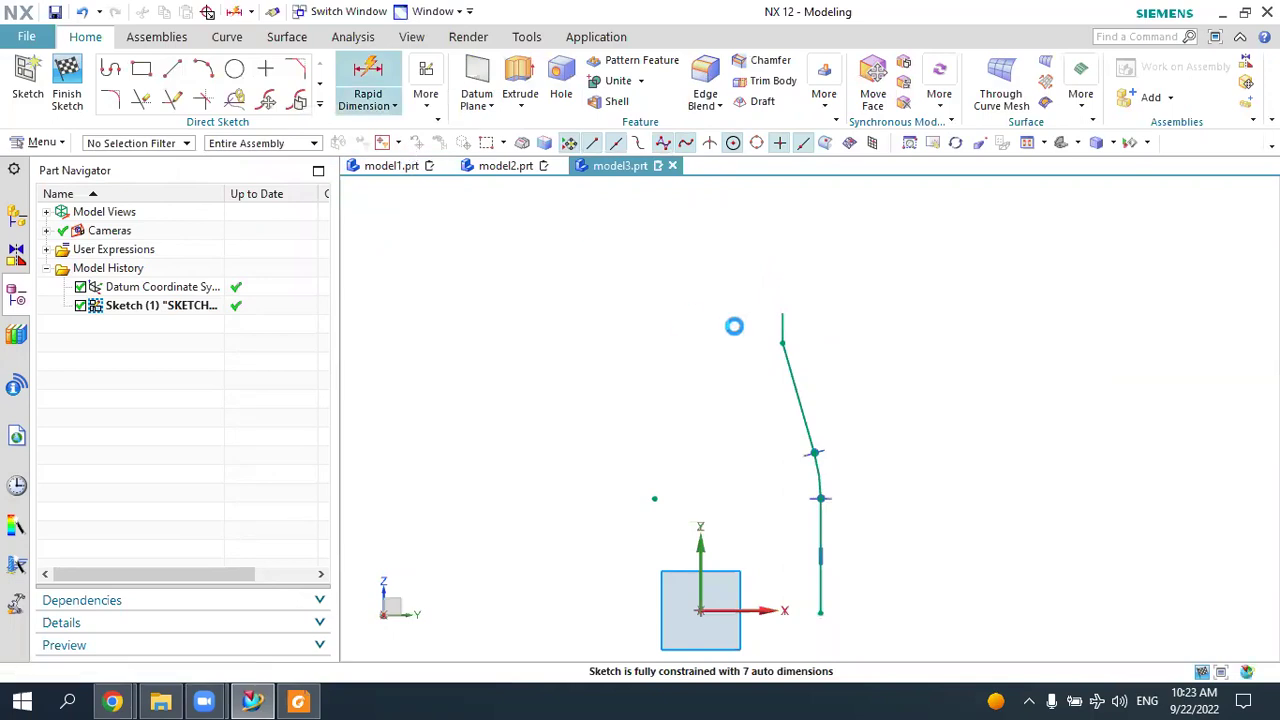
{"action": "left_click", "coordinate": [821, 606]}
{"action": "left_click", "coordinate": [985, 560]}
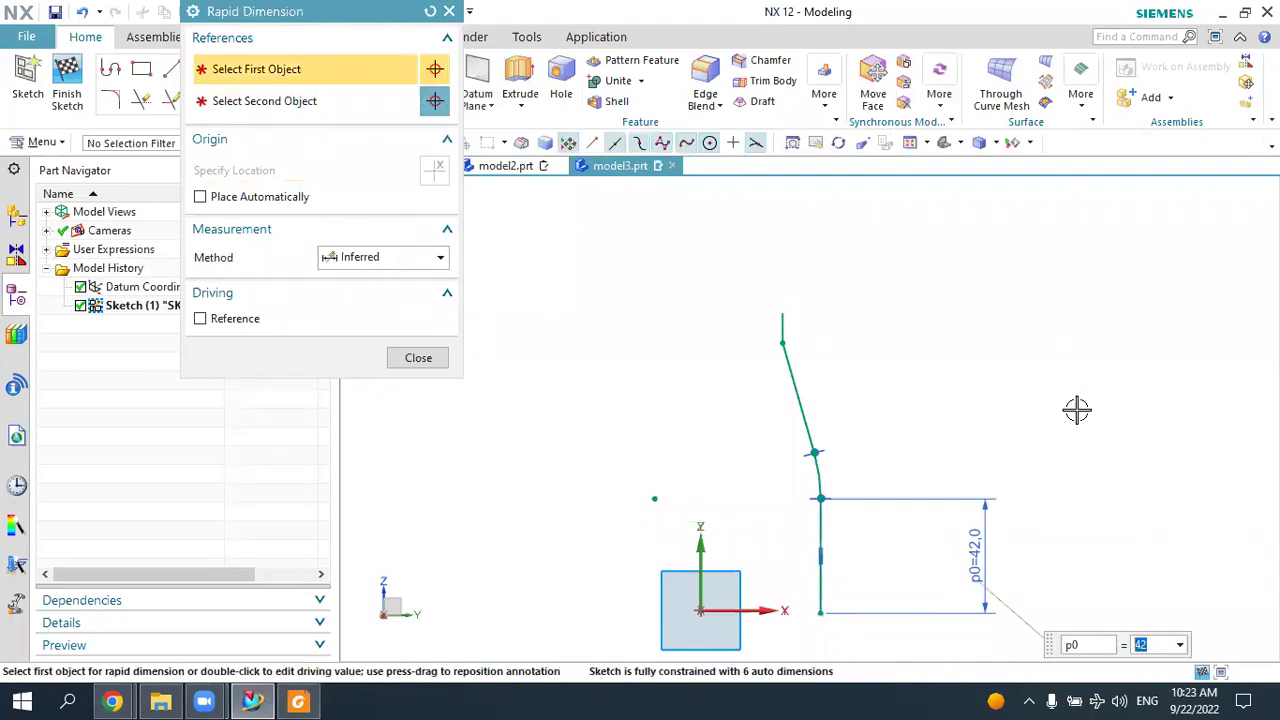
{"action": "key", "text": "Return"}
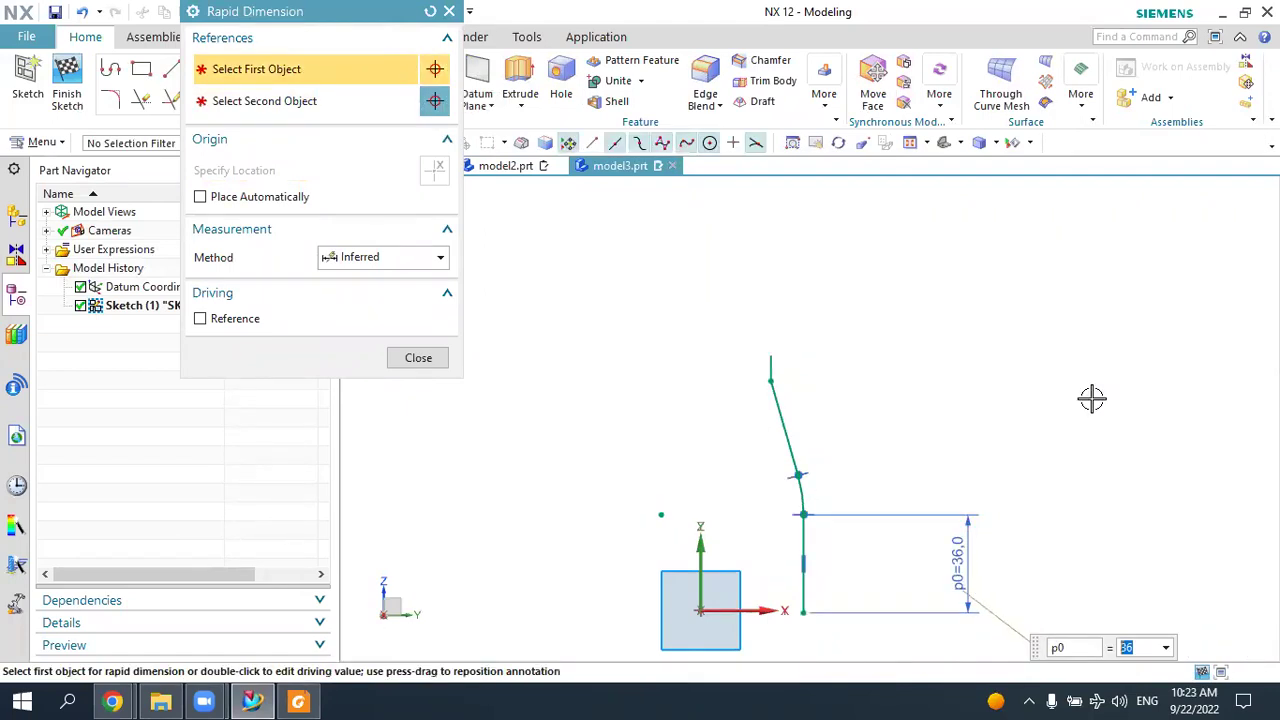
{"action": "key", "text": "Escape"}
Check the shoulder arc's radius in the PDF drawing and return to the NX sketch.
{"action": "left_click", "coordinate": [299, 701]}
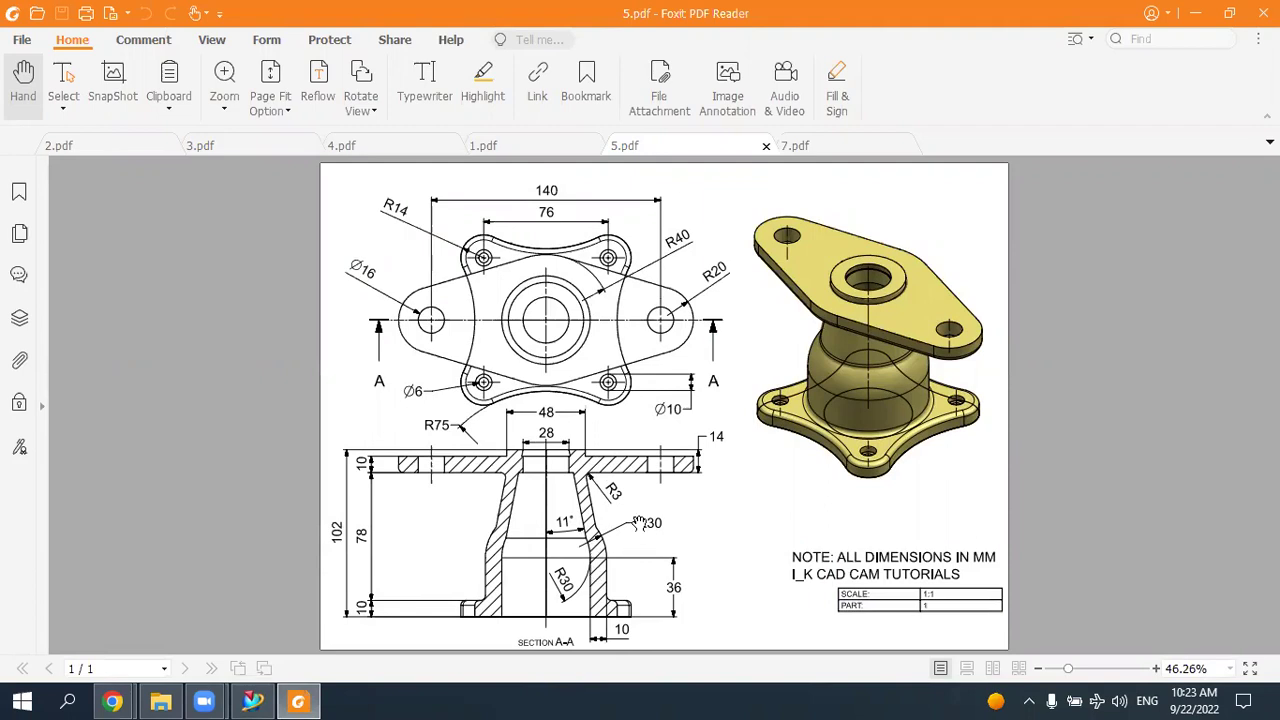
{"action": "left_click", "coordinate": [298, 701]}
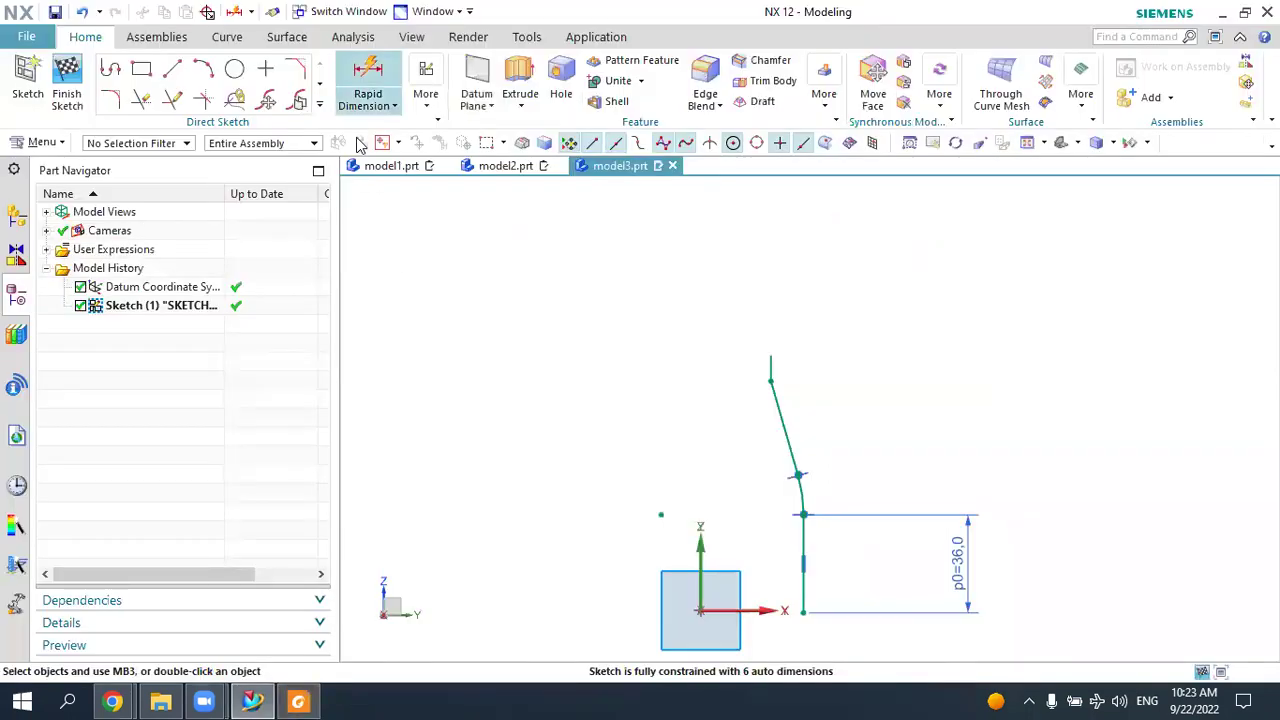
{"action": "key", "text": "d"}
{"action": "scroll", "coordinate": [829, 491], "scroll_direction": "up", "scroll_amount": 3}
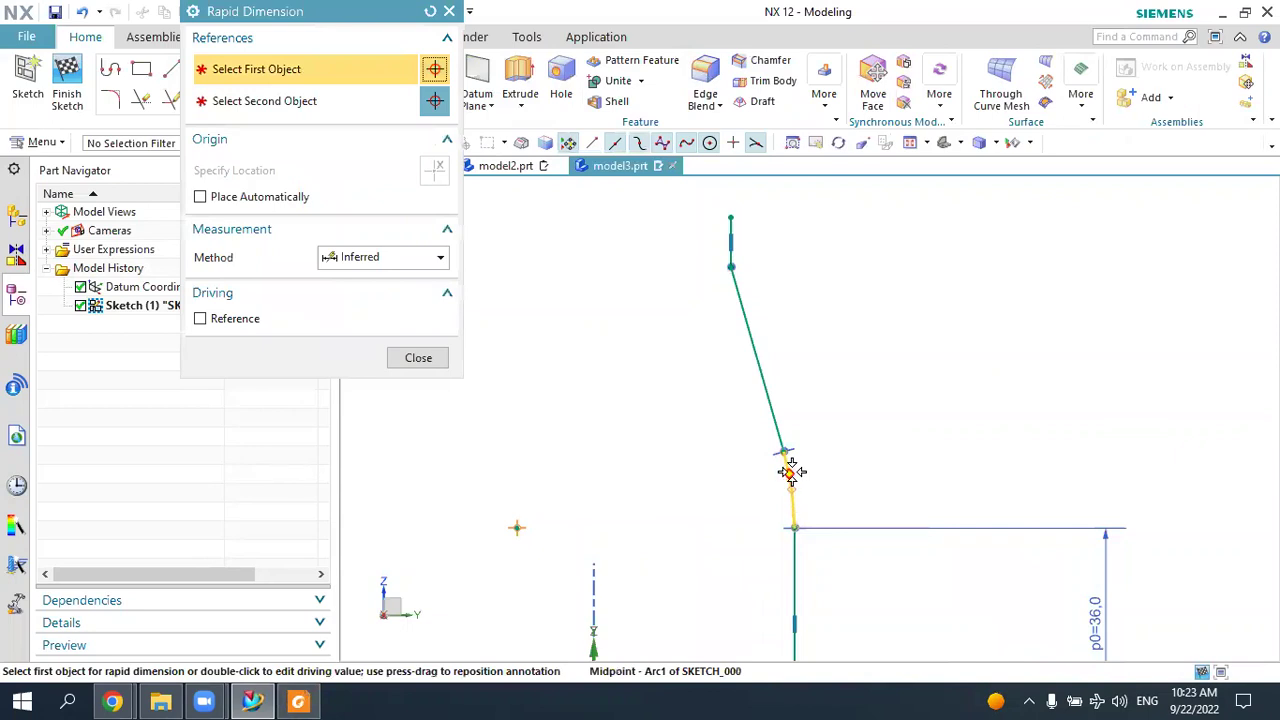
{"action": "left_click", "coordinate": [805, 470]}
{"action": "key", "text": "Escape"}
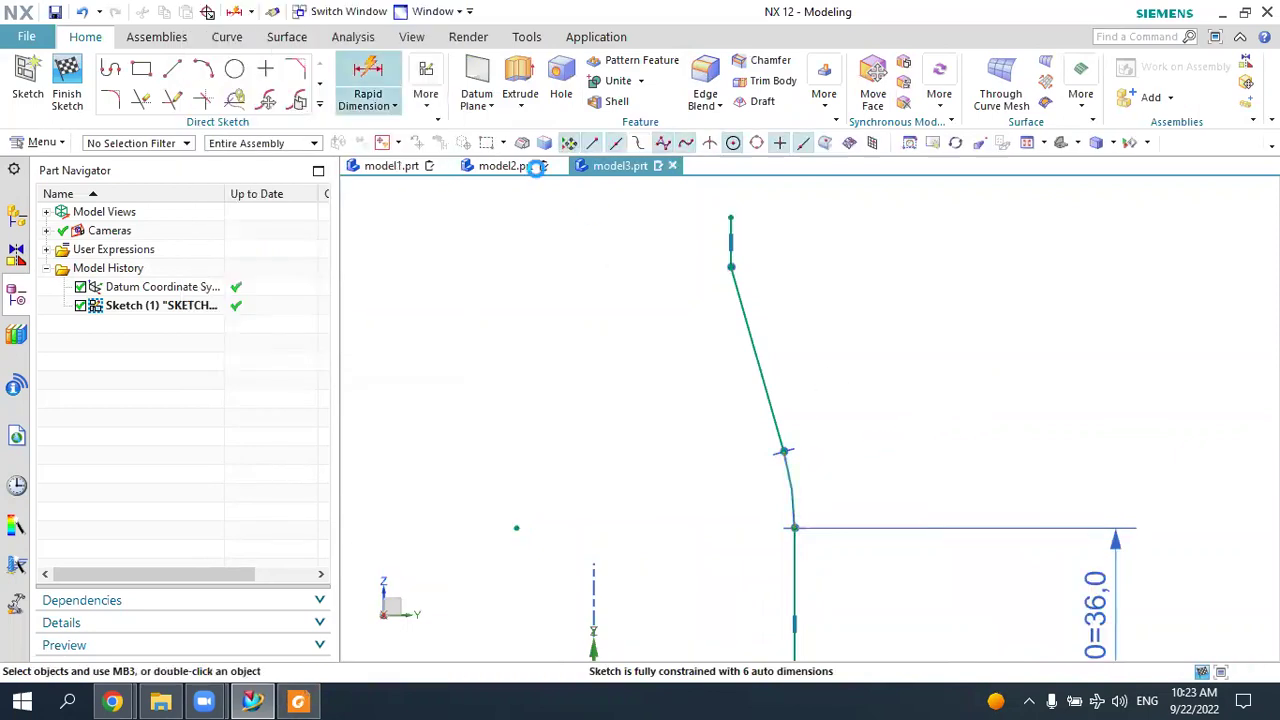
Add a radial dimension to the profile's arc and set its radius to 30 mm.
{"action": "left_click", "coordinate": [394, 105]}
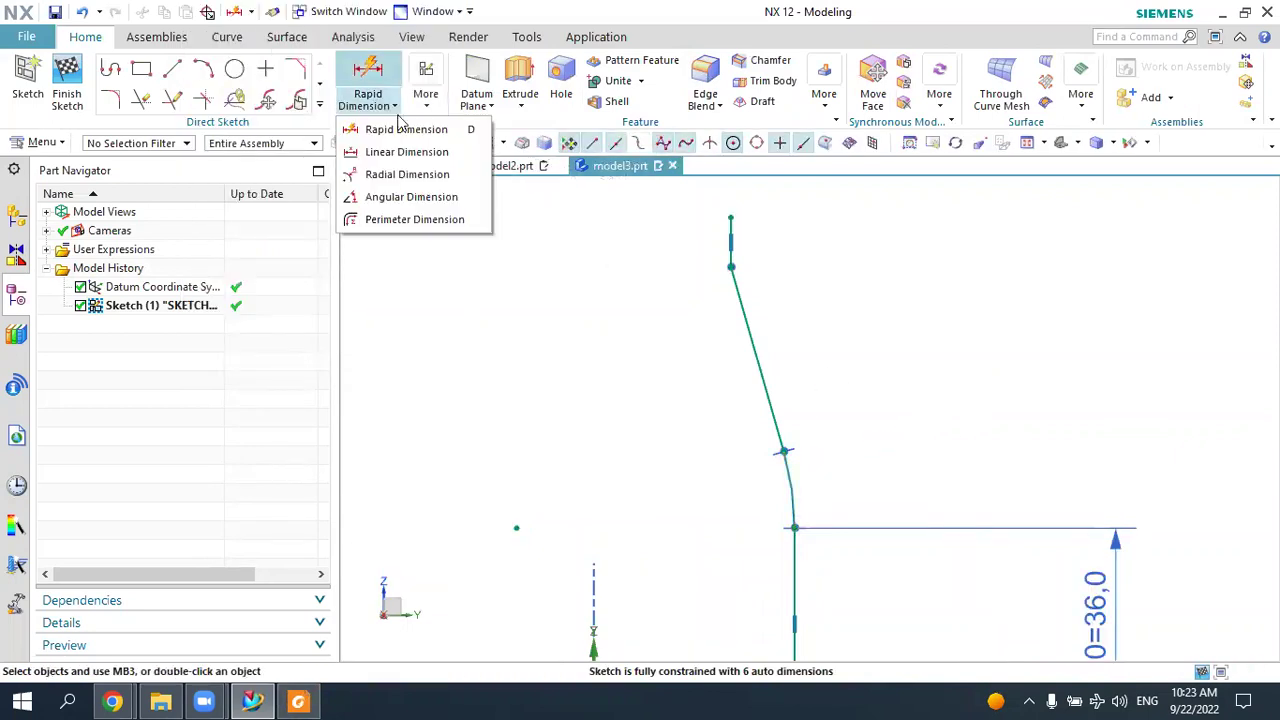
{"action": "left_click", "coordinate": [407, 174]}
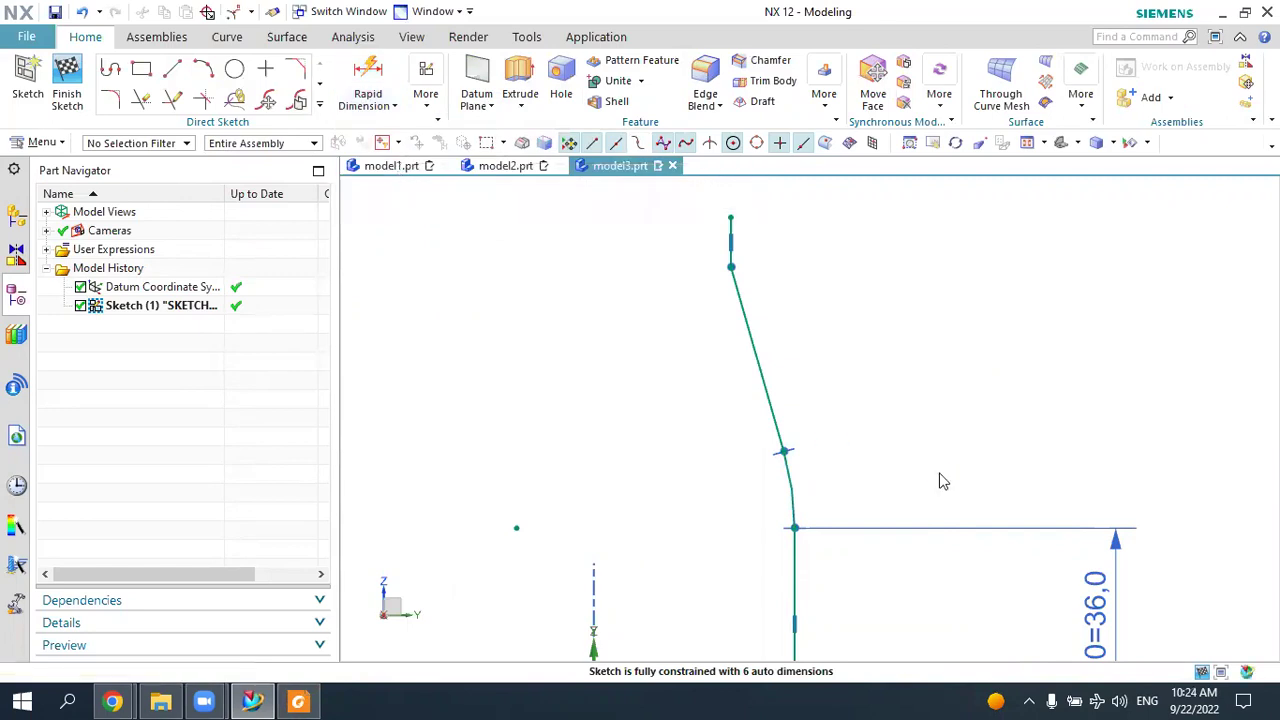
{"action": "left_click", "coordinate": [851, 454]}
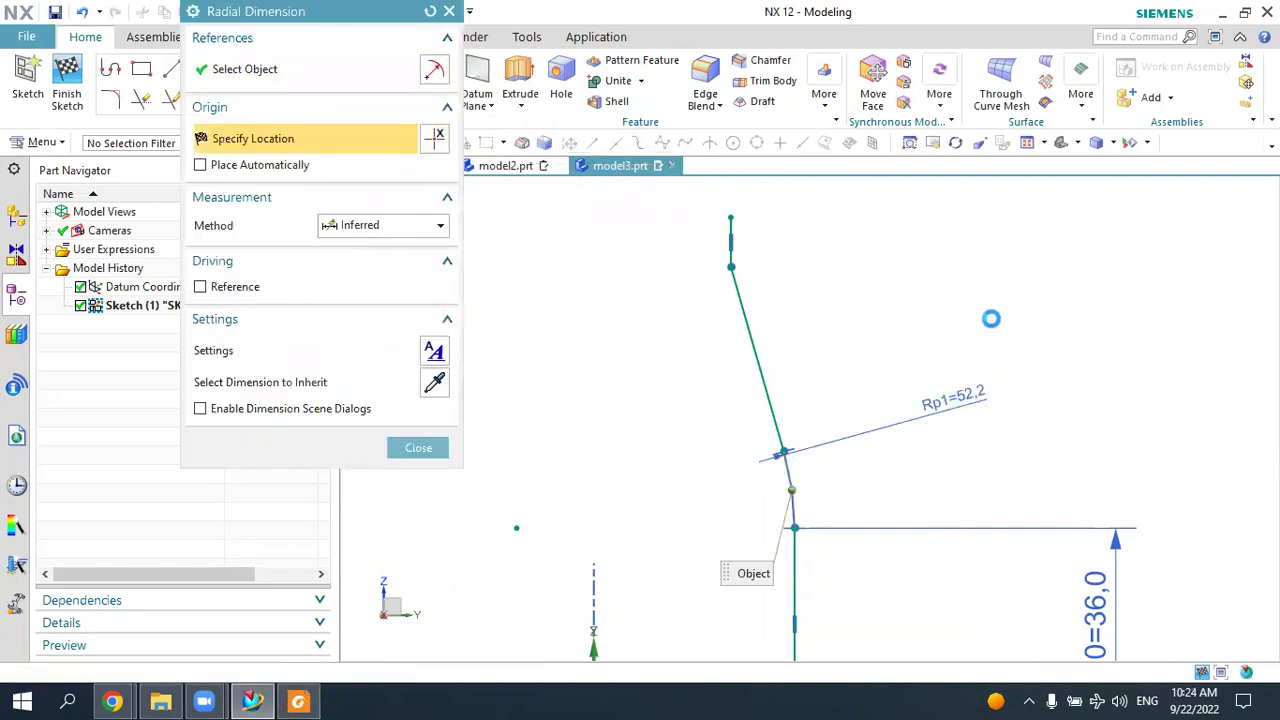
{"action": "left_click", "coordinate": [991, 298]}
{"action": "type", "text": "3"}
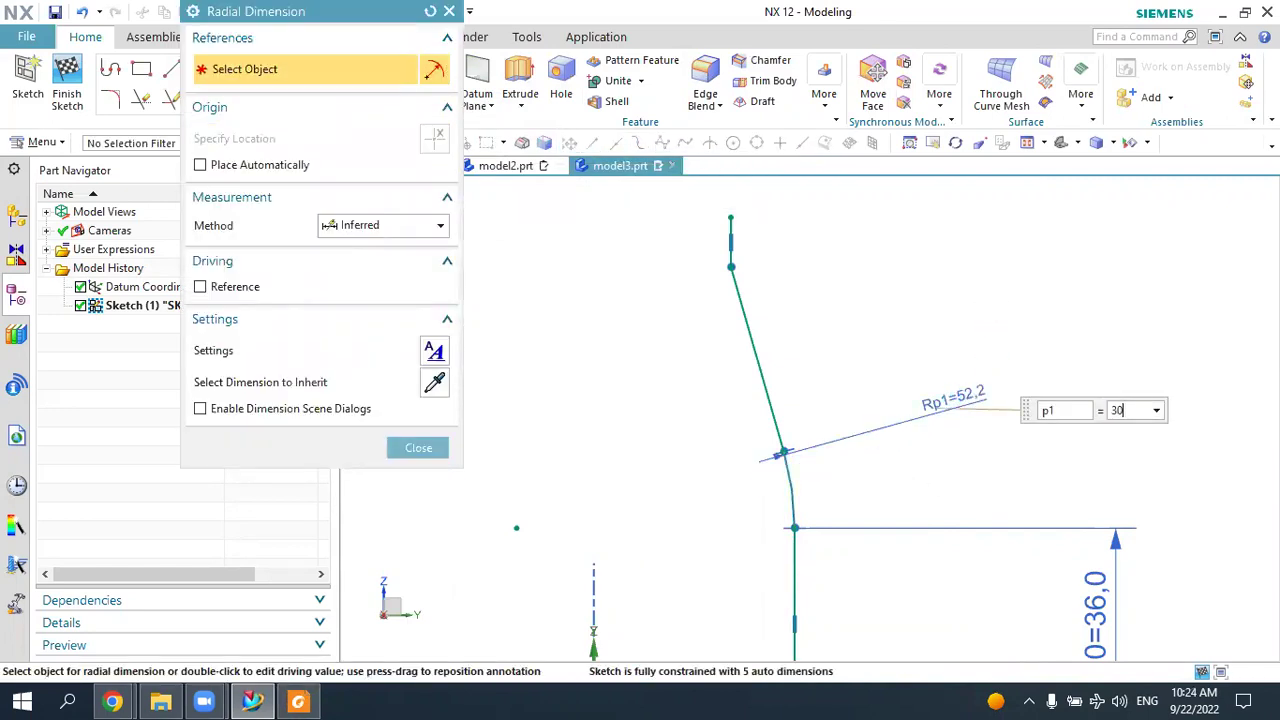
{"action": "type", "text": "0"}
{"action": "key", "text": "Return"}
{"action": "key", "text": "Escape"}
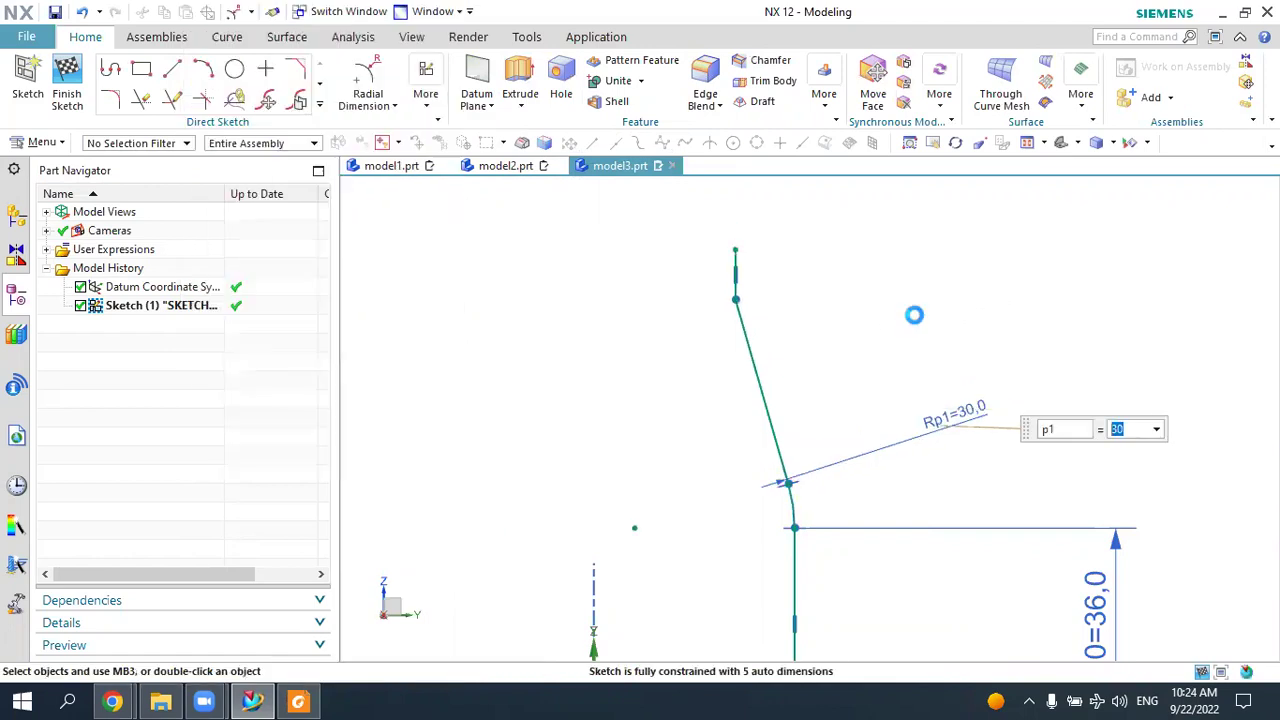
{"action": "scroll", "coordinate": [888, 305], "scroll_direction": "down", "scroll_amount": 3}
Check the sloping wall's taper angle in the section view of the PDF drawing and return to the NX sketch.
{"action": "left_click", "coordinate": [298, 702]}
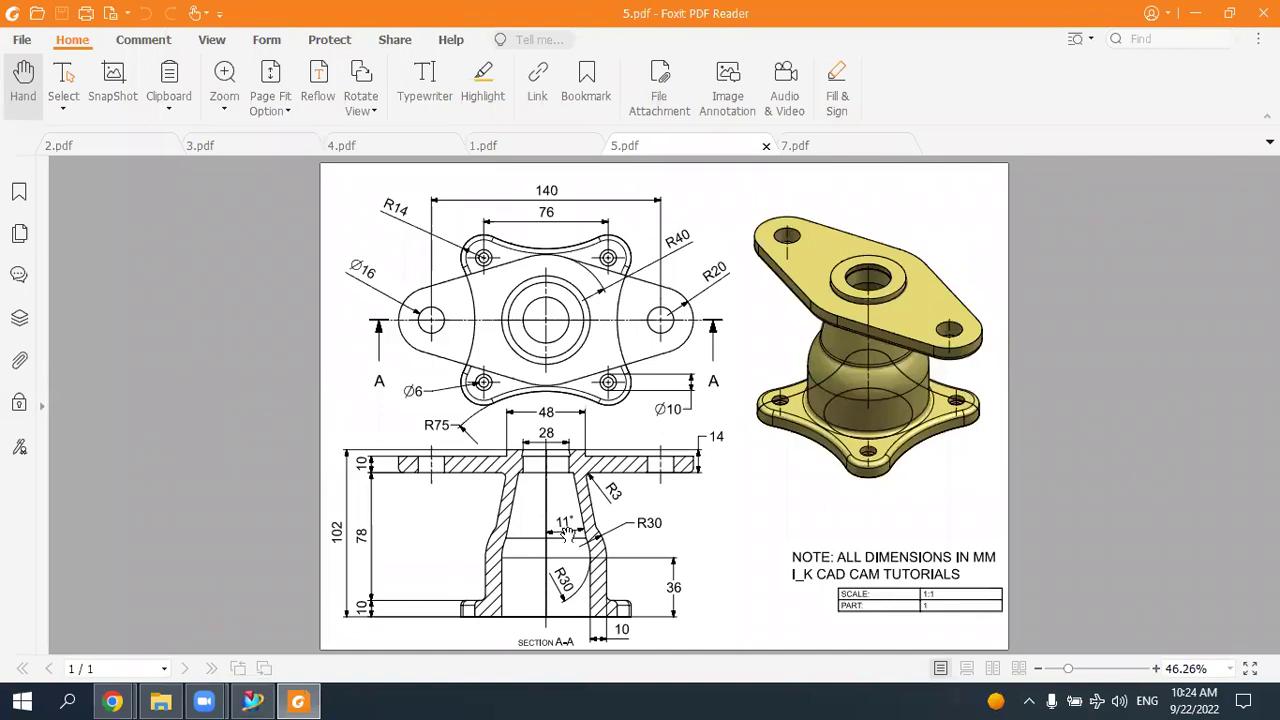
{"action": "left_click", "coordinate": [298, 702]}
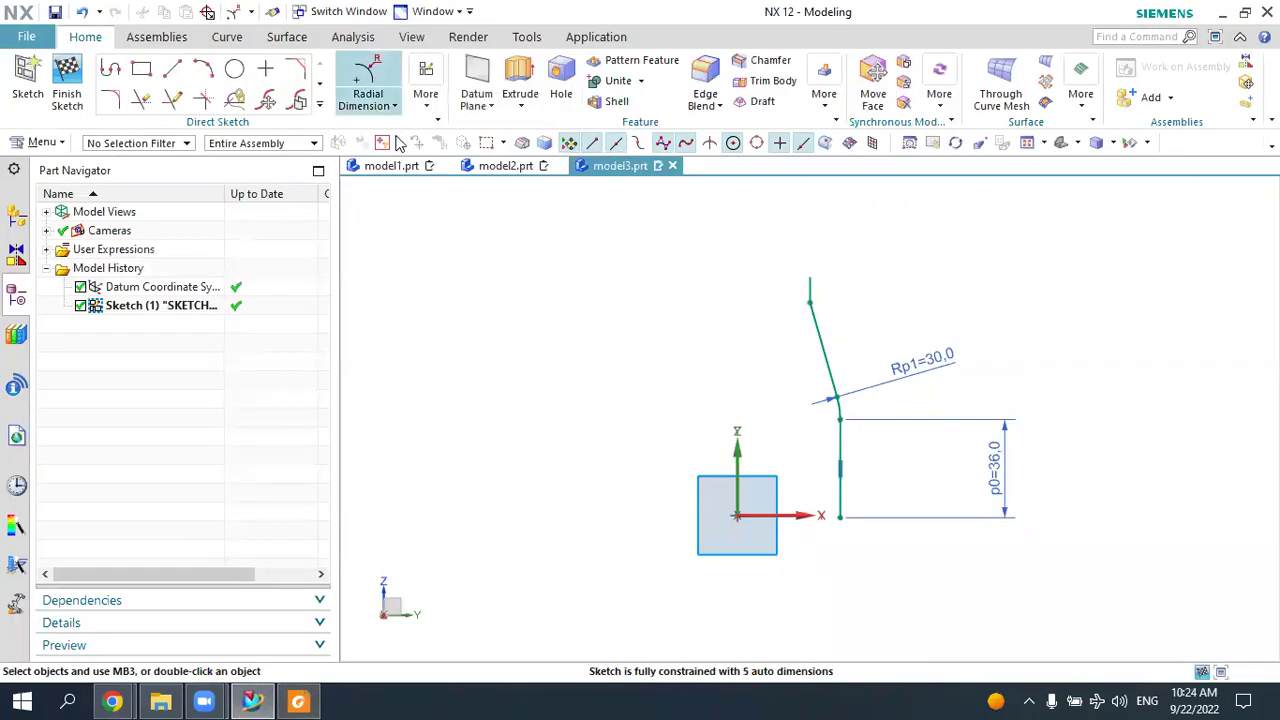
Add an angular dimension between the vertical axis and the sloping profile line and set it to 11 degrees.
{"action": "left_click", "coordinate": [394, 105]}
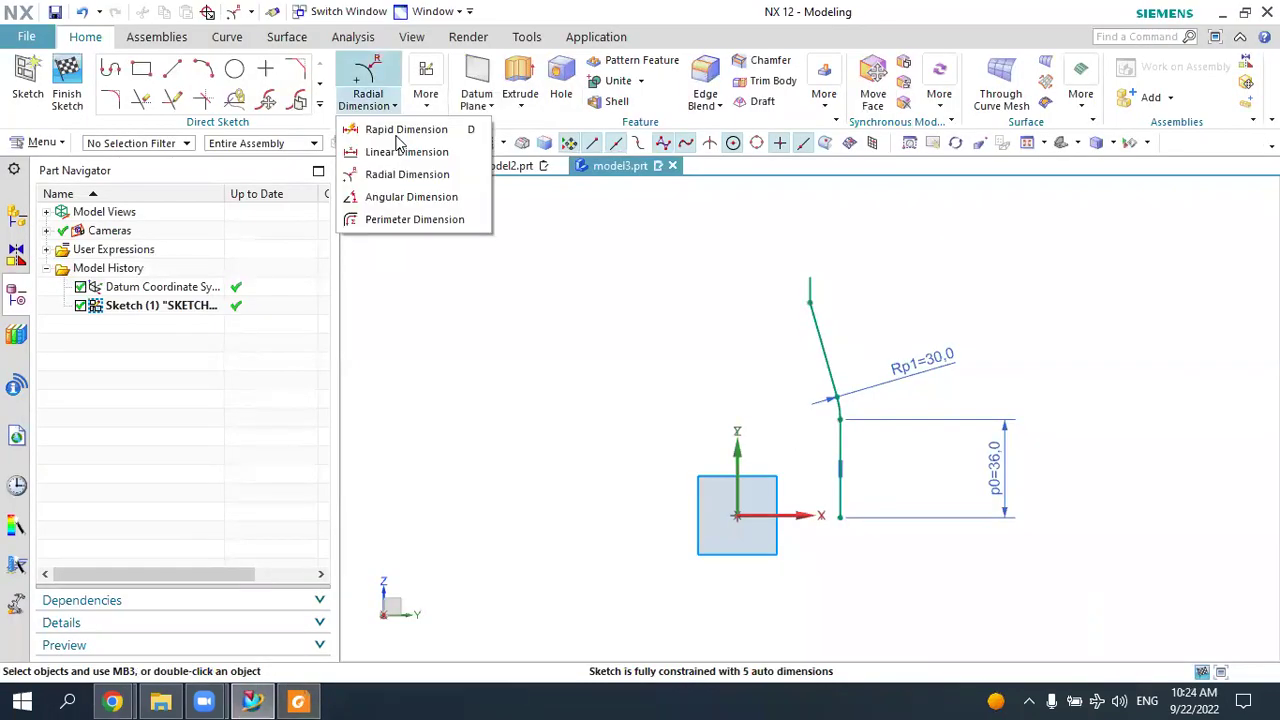
{"action": "left_click", "coordinate": [410, 196]}
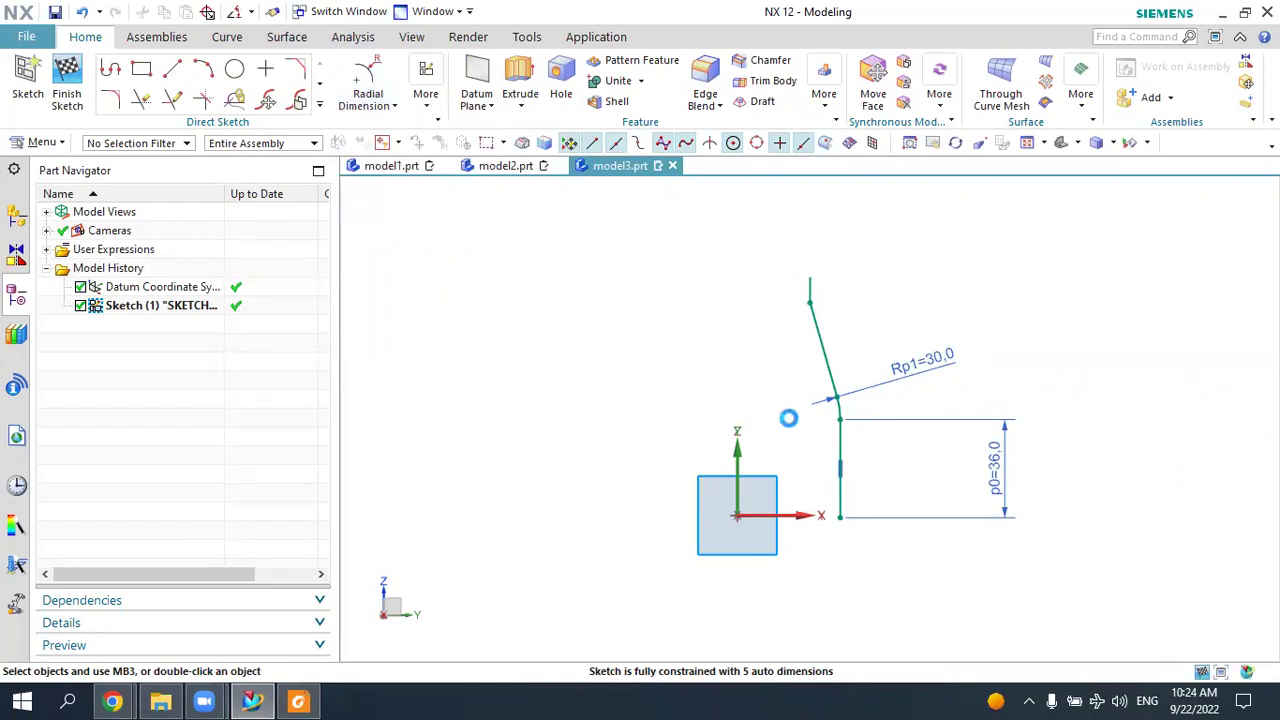
{"action": "left_click", "coordinate": [736, 447]}
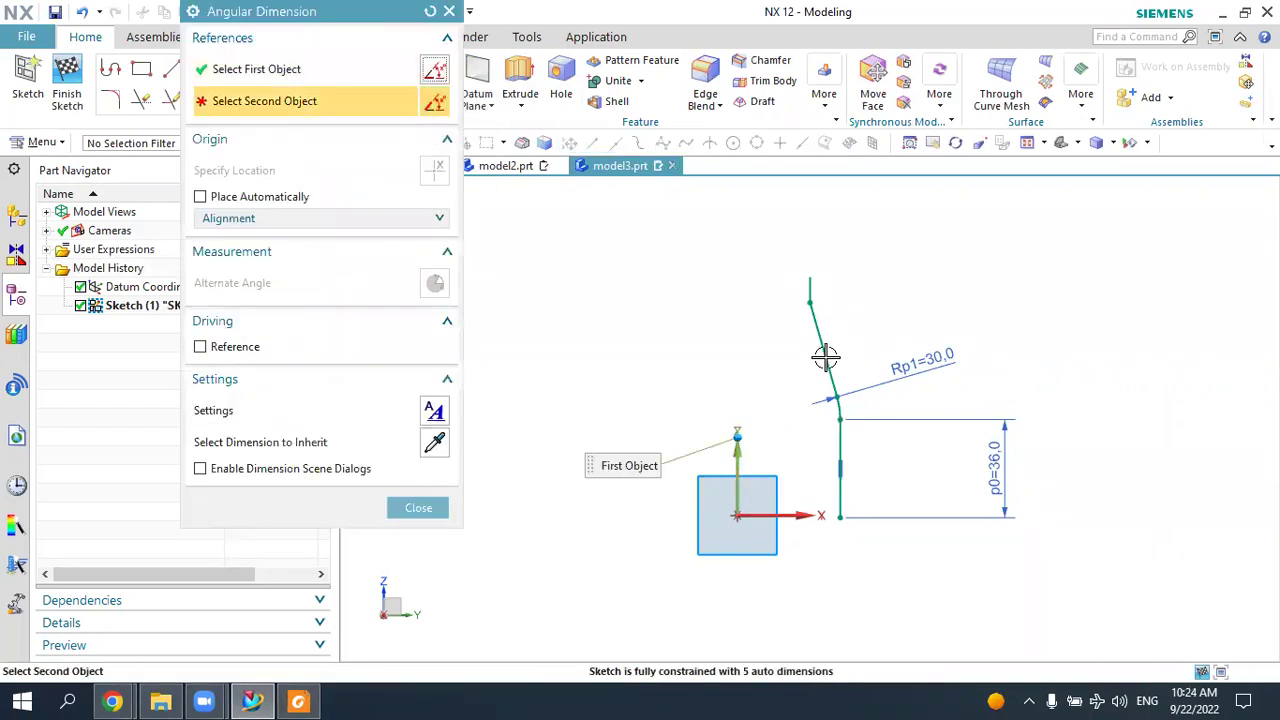
{"action": "left_click", "coordinate": [823, 350]}
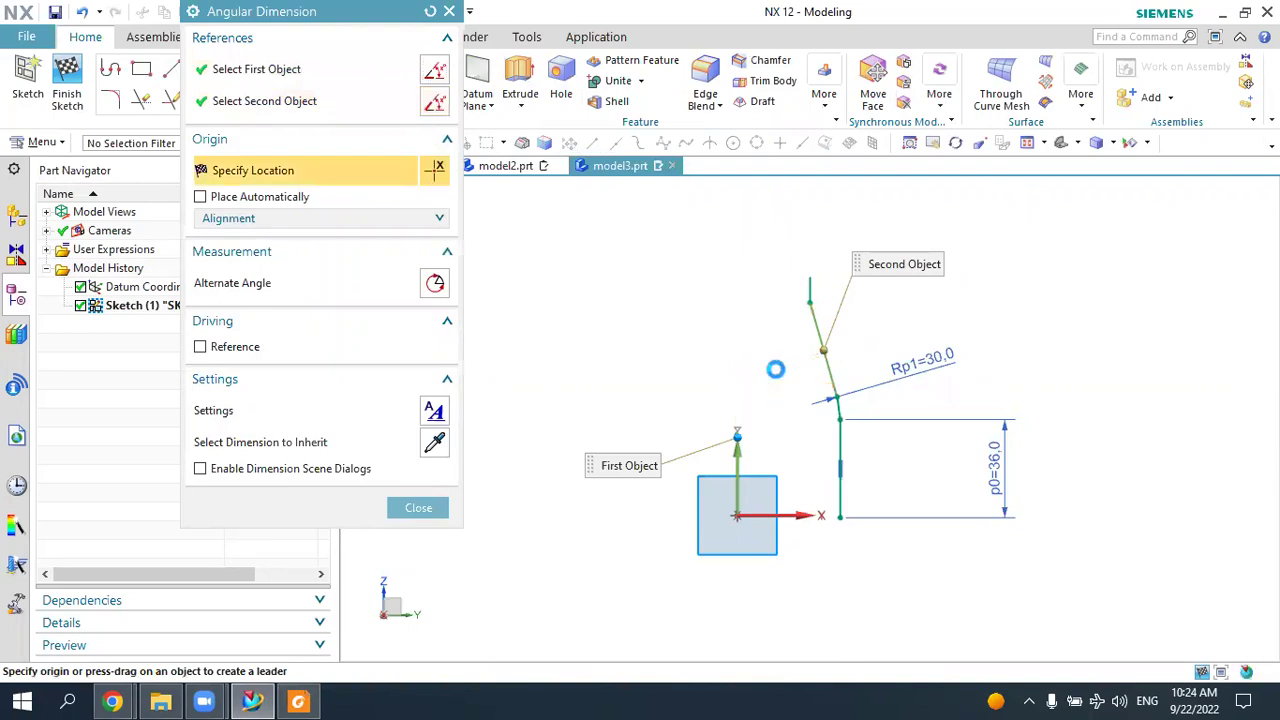
{"action": "left_click", "coordinate": [752, 319]}
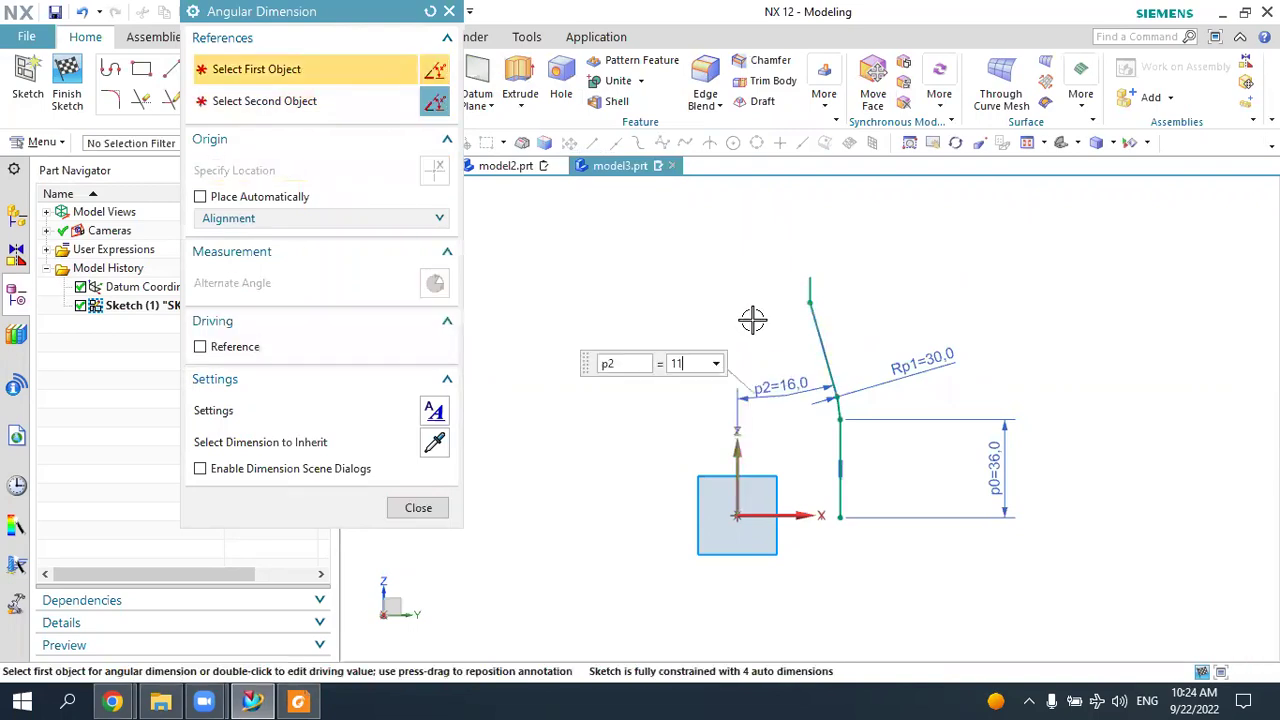
{"action": "key", "text": "Return"}
{"action": "key", "text": "Escape"}
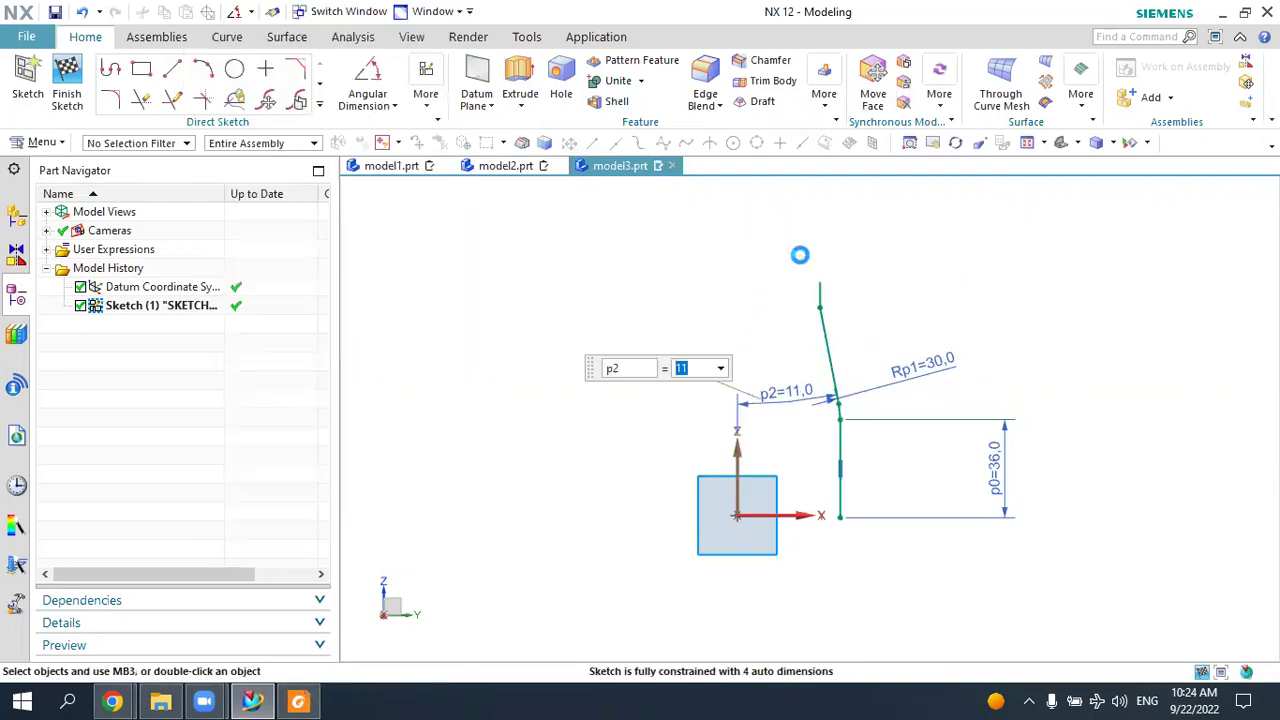
Check the collar height in the PDF drawing, then dimension the upper vertical line's length in the NX sketch and set it to 14 mm.
{"action": "left_click", "coordinate": [298, 700]}
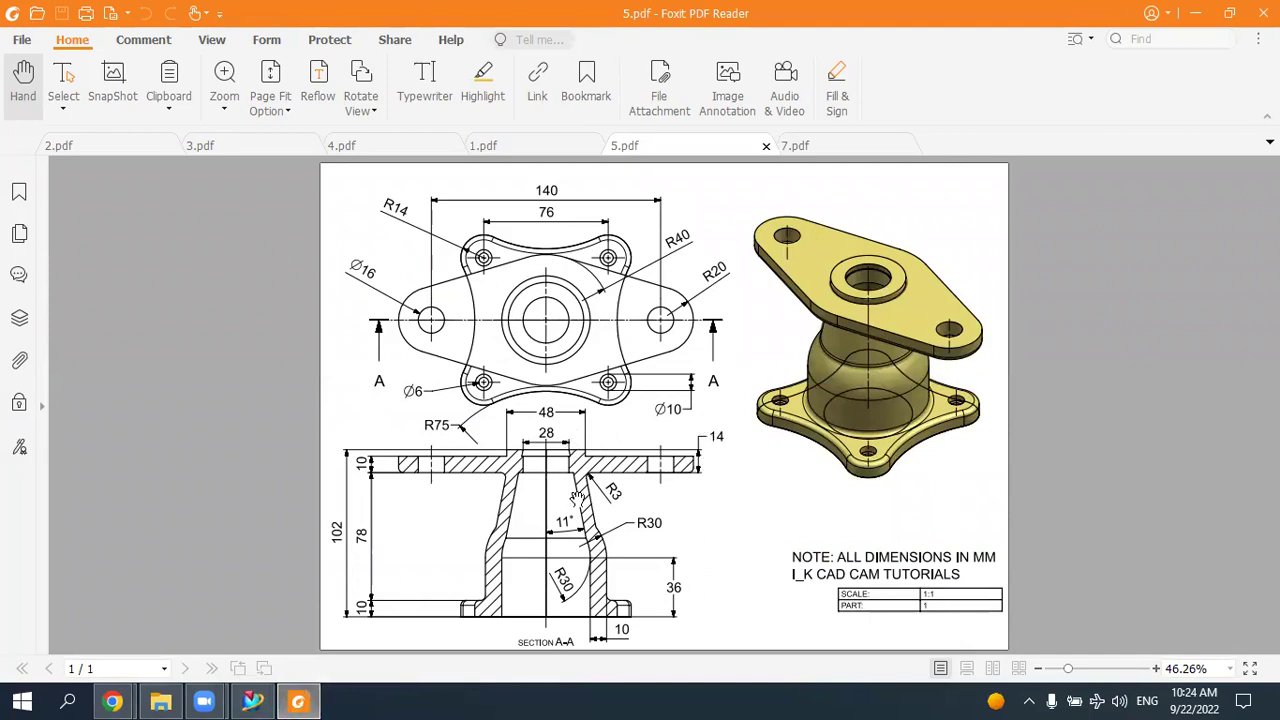
{"action": "left_click", "coordinate": [298, 700]}
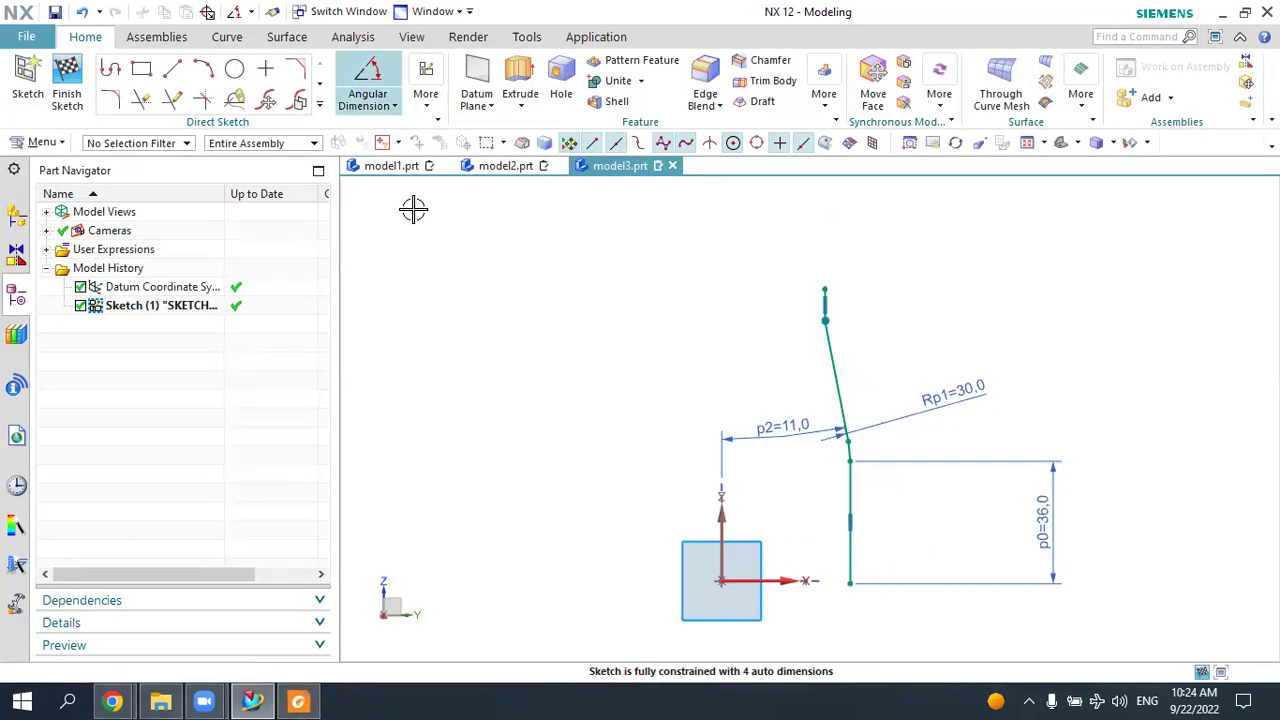
{"action": "left_click", "coordinate": [394, 106]}
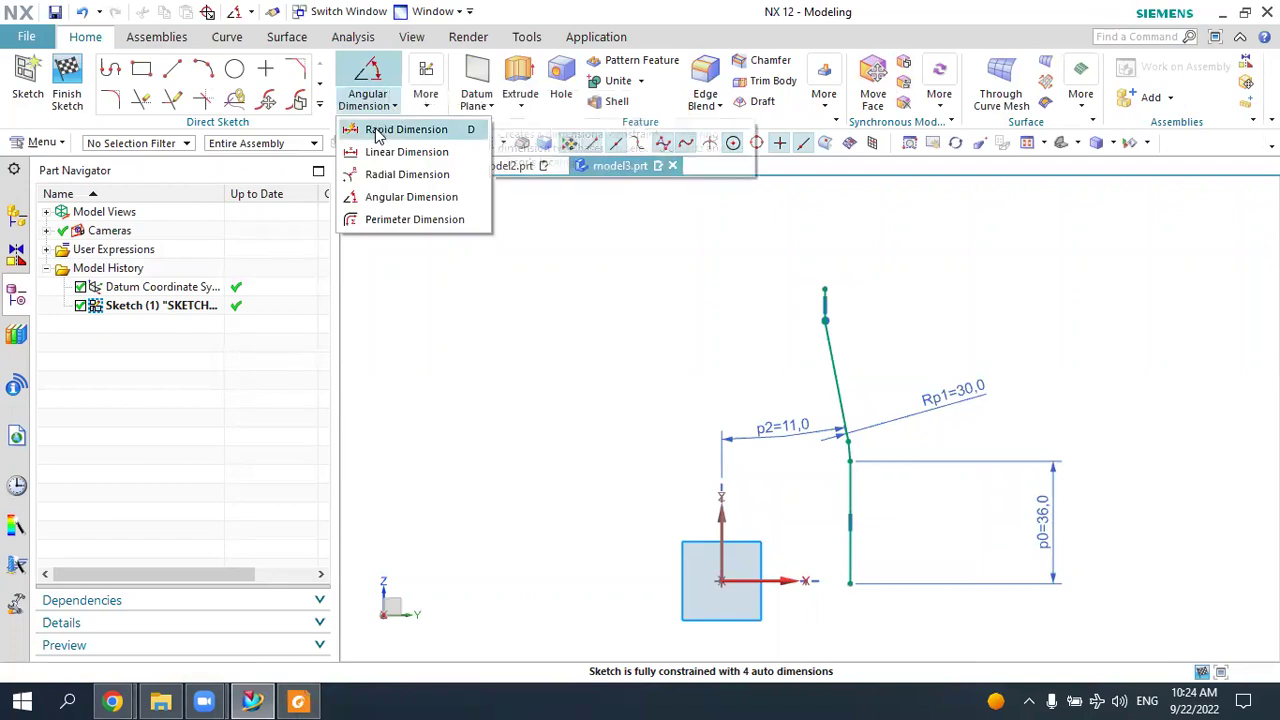
{"action": "left_click", "coordinate": [380, 132]}
{"action": "scroll", "coordinate": [844, 302], "scroll_direction": "up", "scroll_amount": 2}
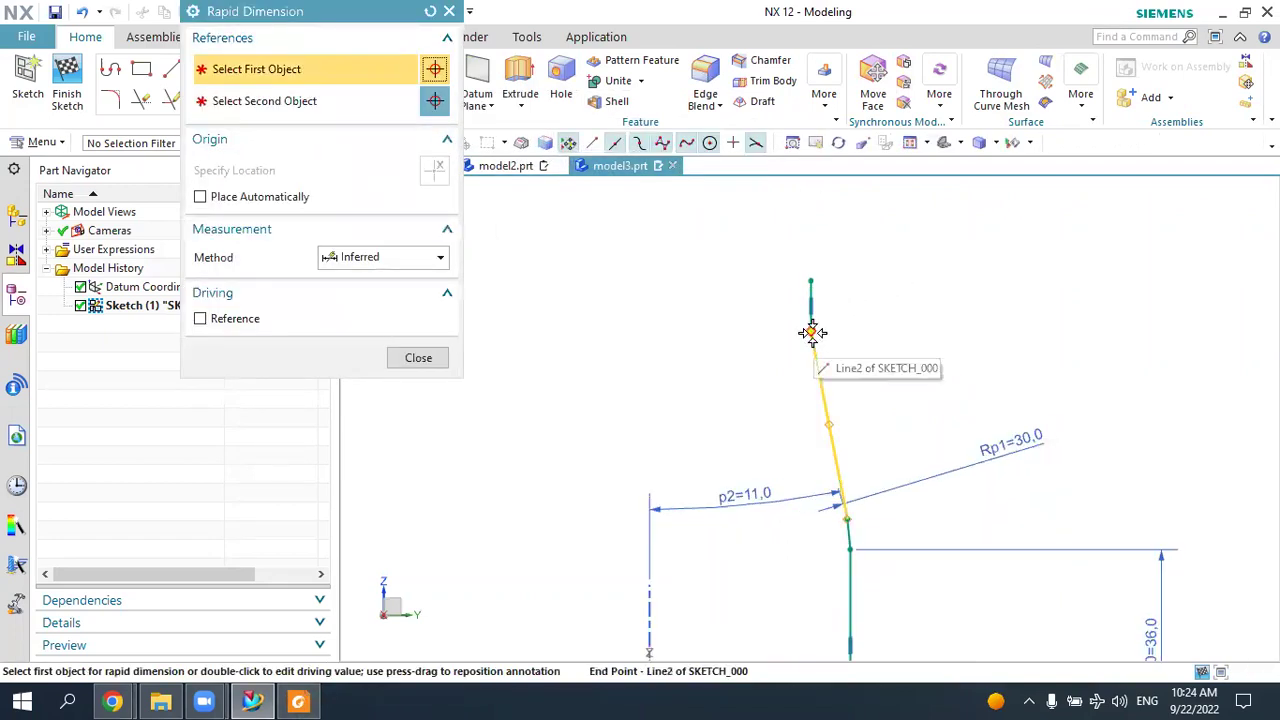
{"action": "left_click", "coordinate": [813, 334]}
{"action": "left_click", "coordinate": [810, 275]}
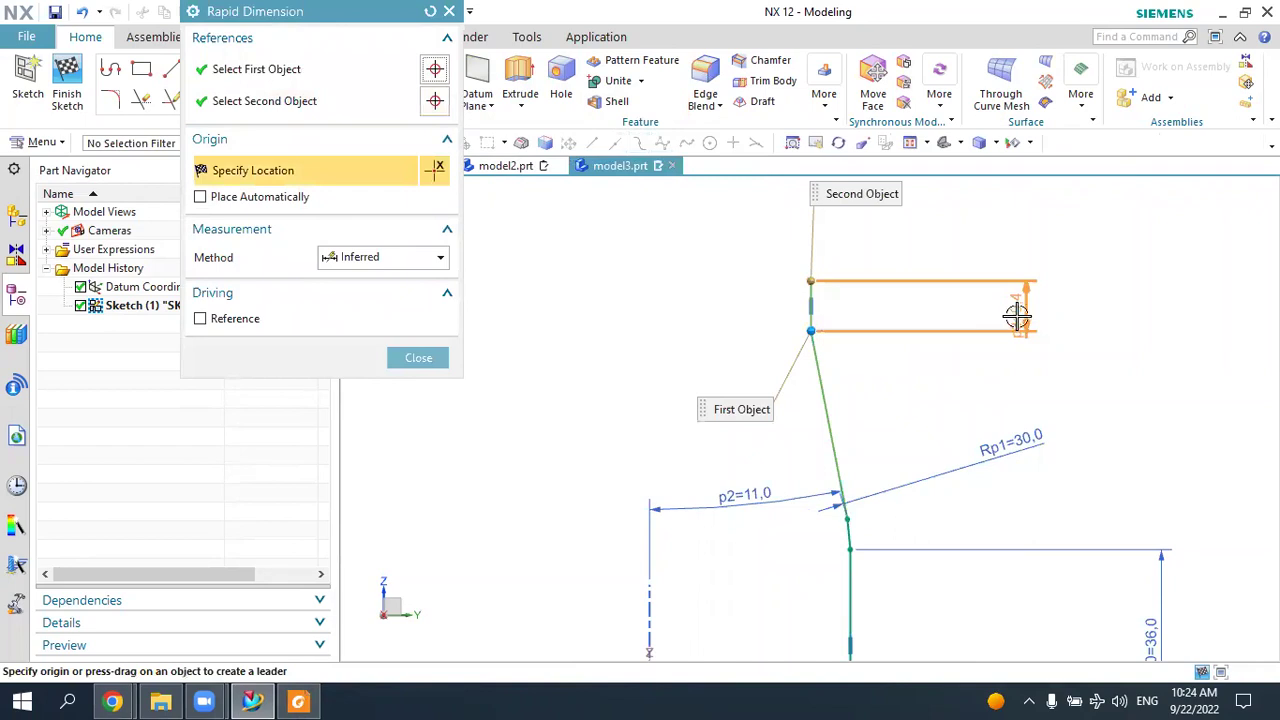
{"action": "left_click", "coordinate": [1015, 312]}
{"action": "type", "text": "1"}
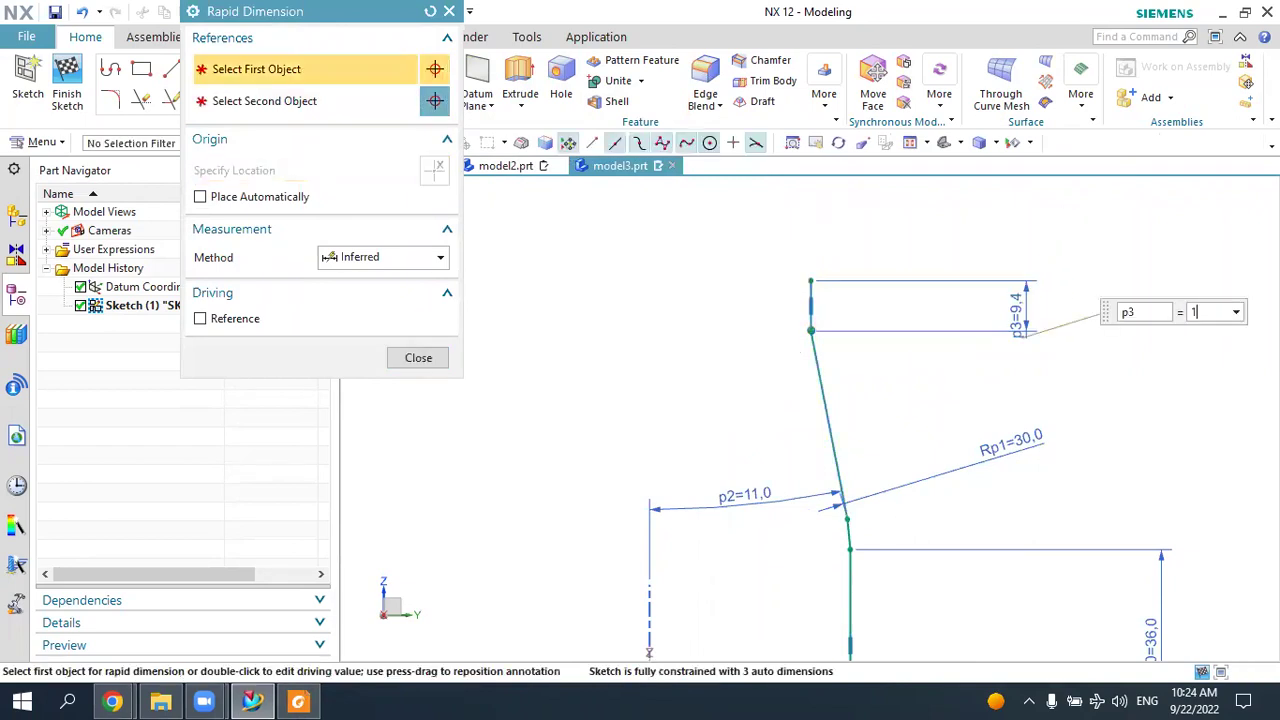
{"action": "type", "text": "4"}
{"action": "key", "text": "Return"}
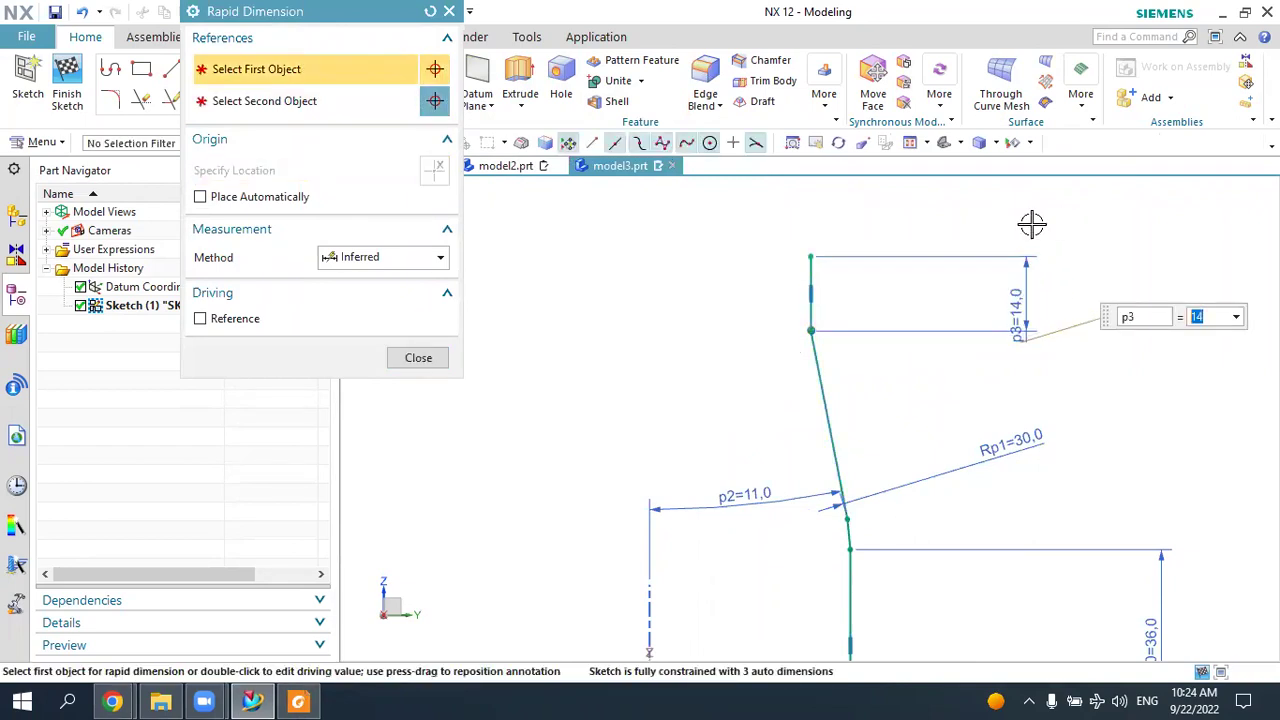
{"action": "key", "text": "Escape"}
Check the bore in the PDF drawing, then dimension the upper vertical line's distance from the vertical axis in NX and set it to 14 mm.
{"action": "scroll", "coordinate": [846, 250], "scroll_direction": "down", "scroll_amount": 4}
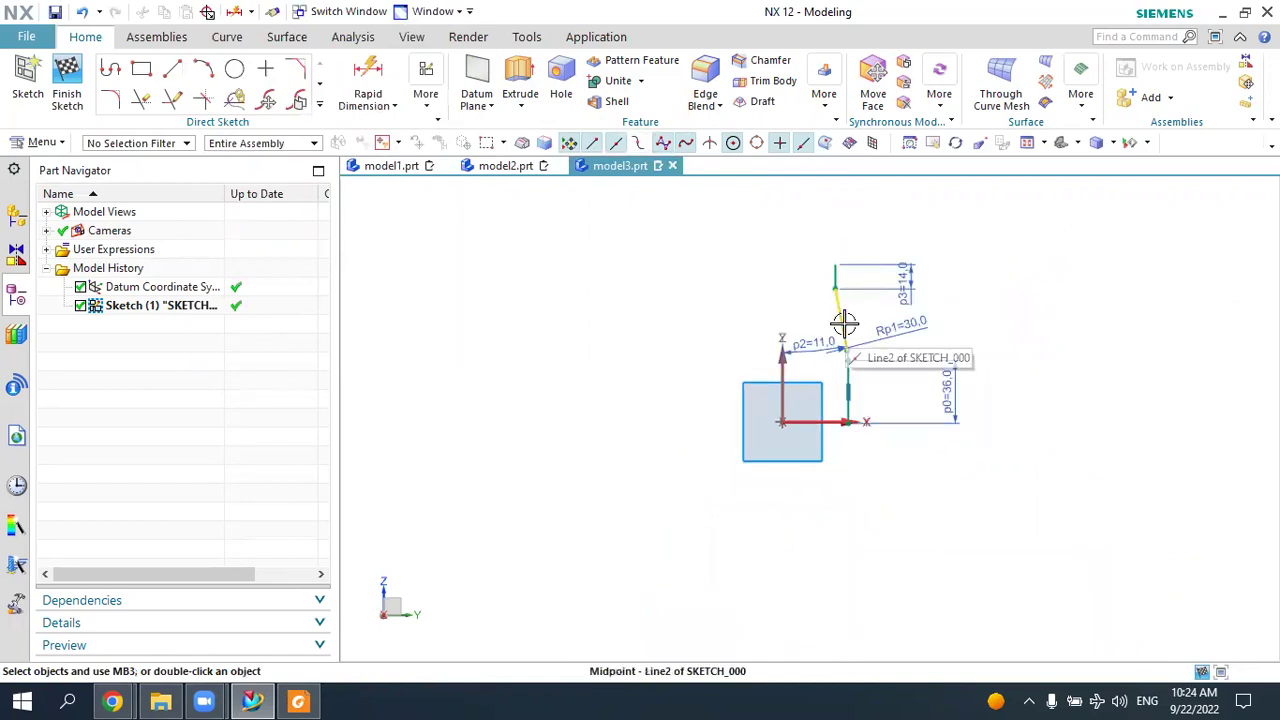
{"action": "left_click", "coordinate": [303, 701]}
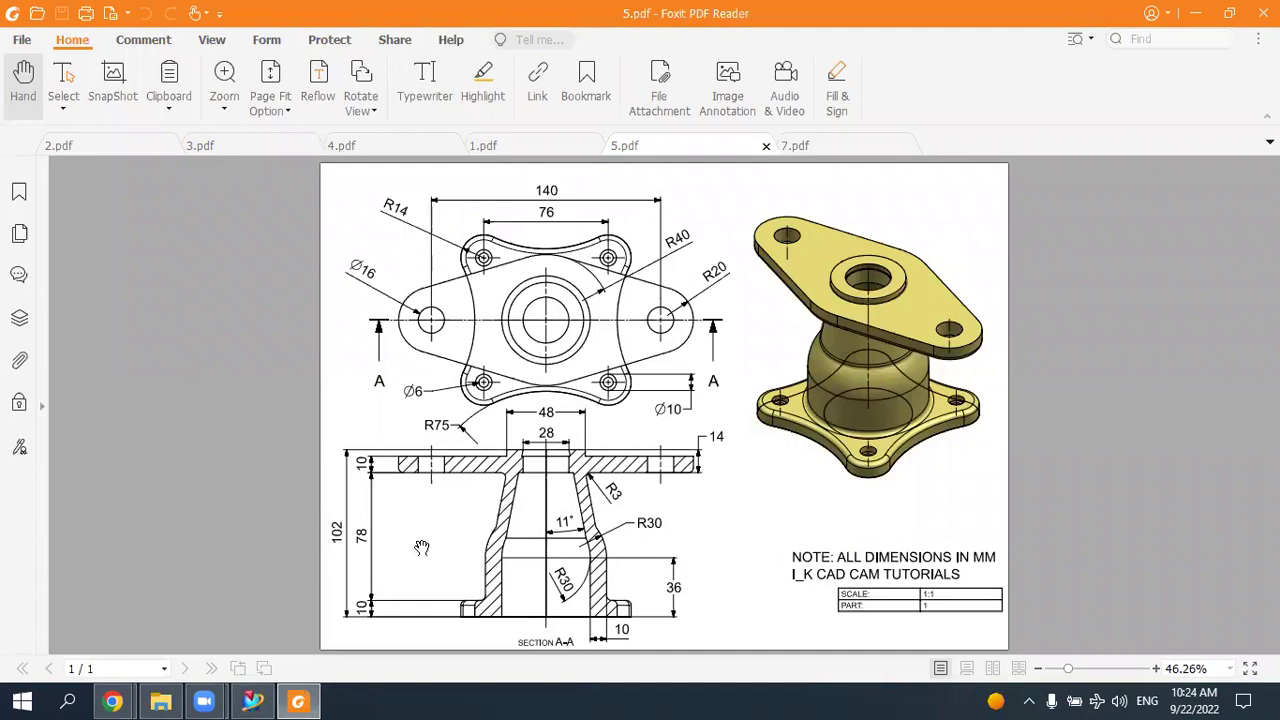
{"action": "left_click", "coordinate": [298, 701]}
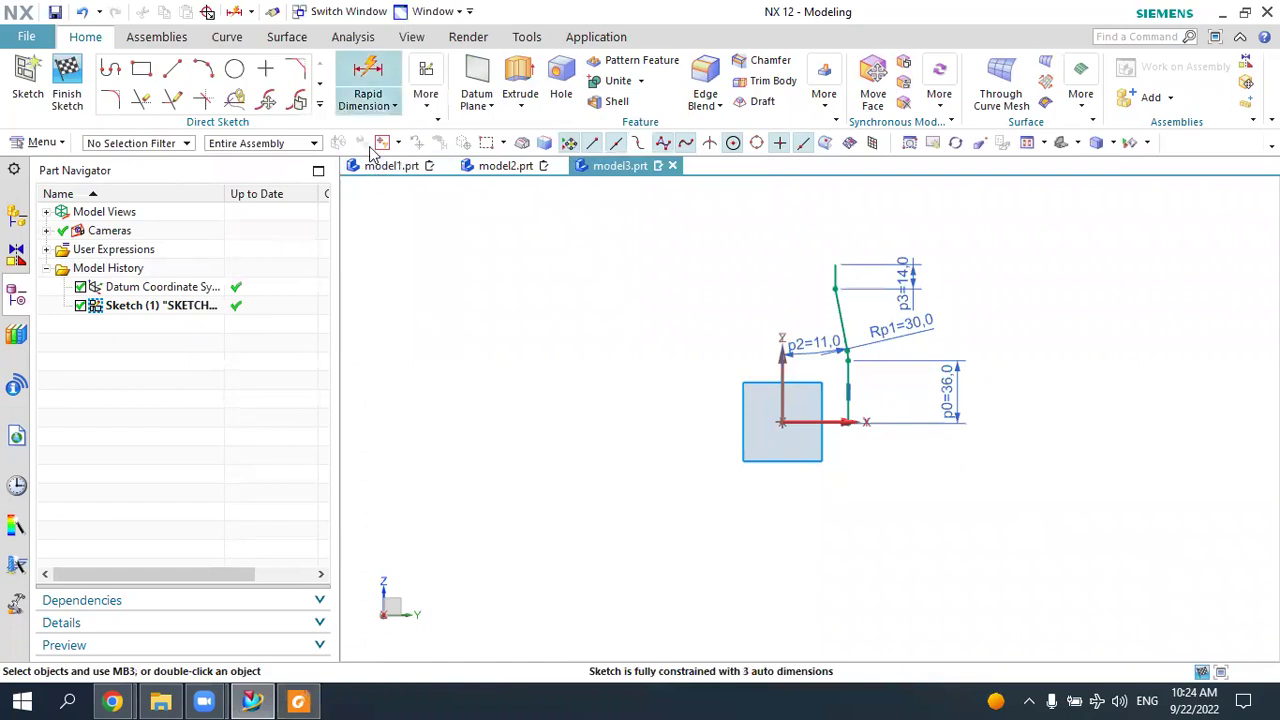
{"action": "left_click", "coordinate": [426, 95]}
{"action": "left_click", "coordinate": [368, 88]}
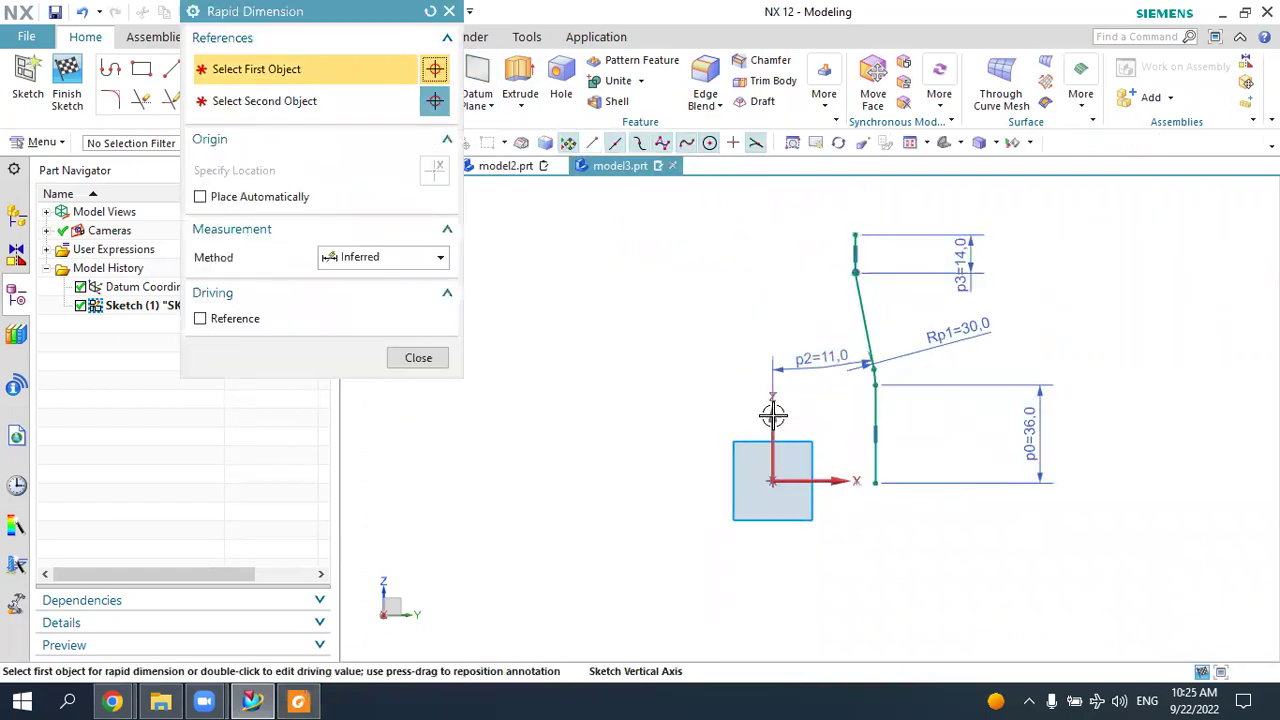
{"action": "left_click", "coordinate": [767, 405]}
{"action": "left_click", "coordinate": [846, 218]}
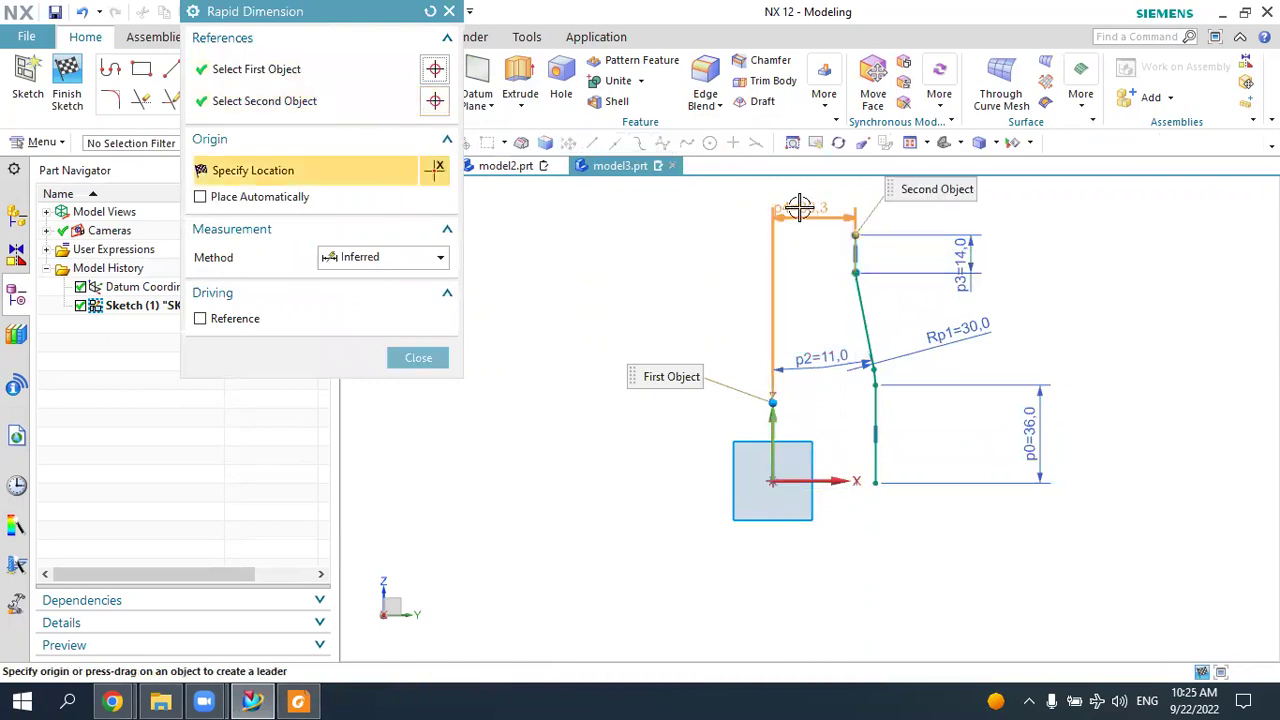
{"action": "left_click", "coordinate": [803, 205]}
{"action": "type", "text": "1"}
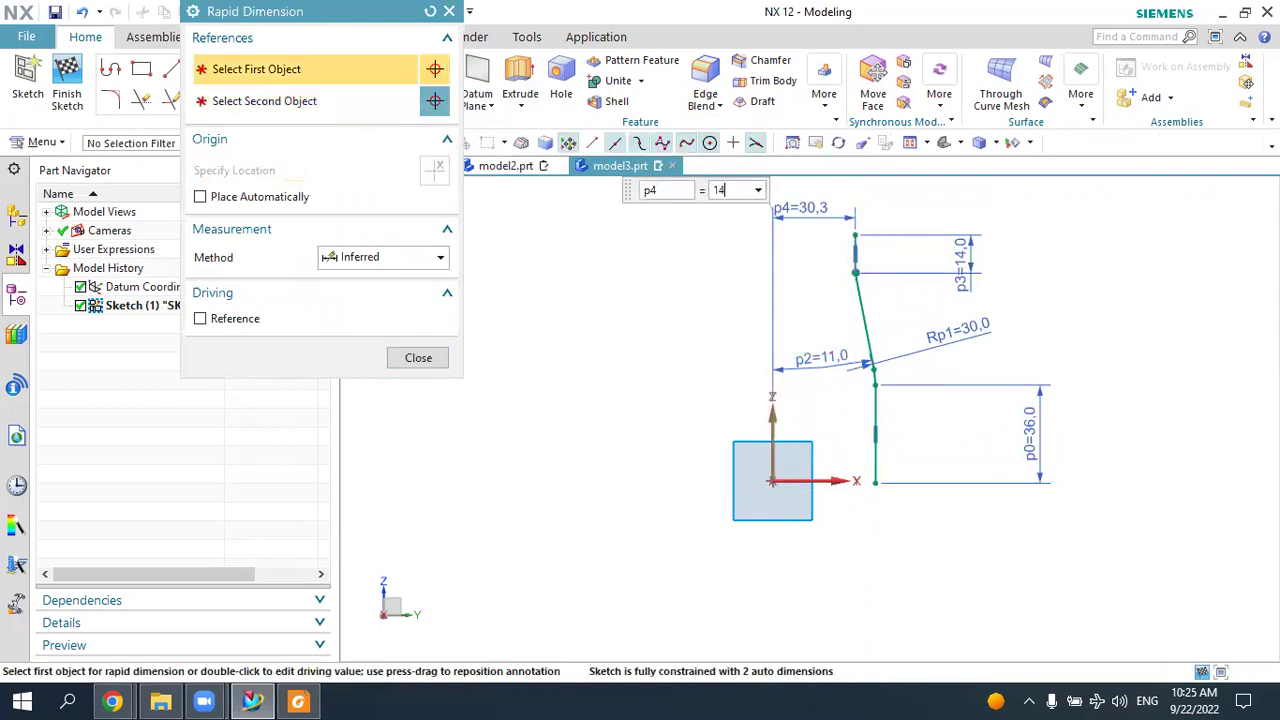
{"action": "type", "text": "4"}
{"action": "key", "text": "Return"}
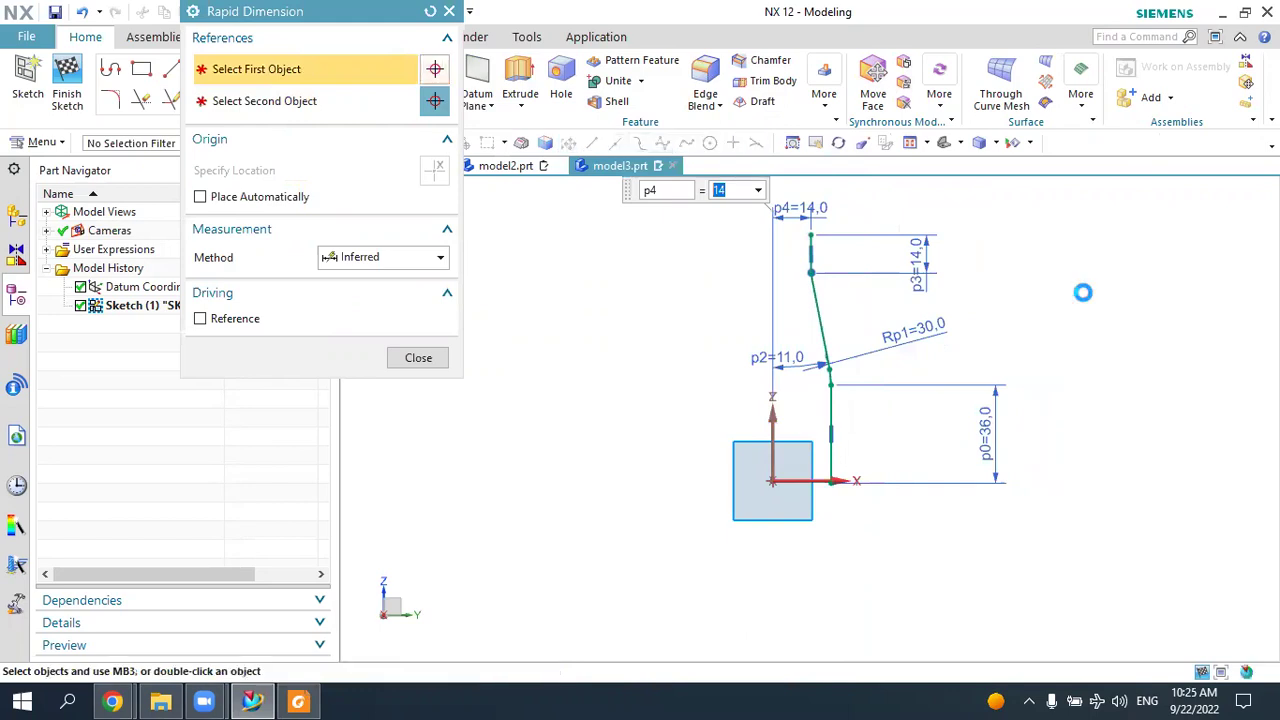
{"action": "key", "text": "Escape"}
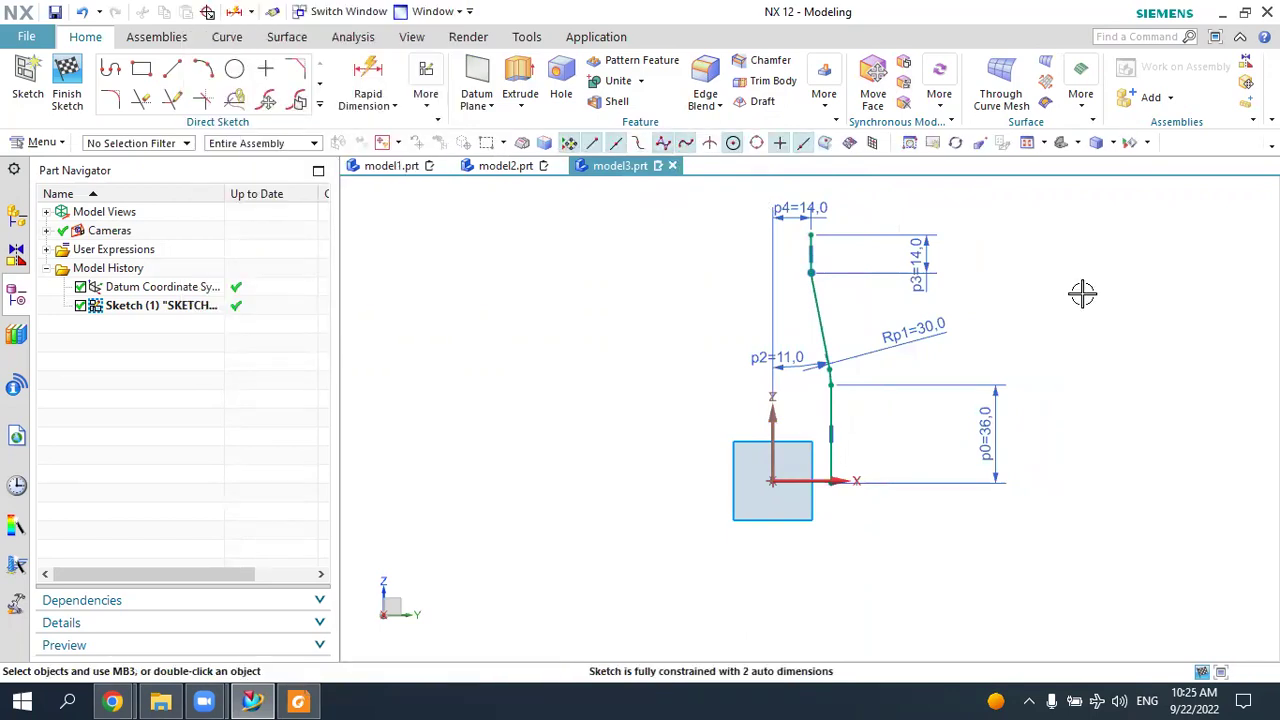
Check the wall thickness in the PDF drawing, then offset all four profile curves outward by 10 mm in the NX sketch.
{"action": "left_click", "coordinate": [298, 701]}
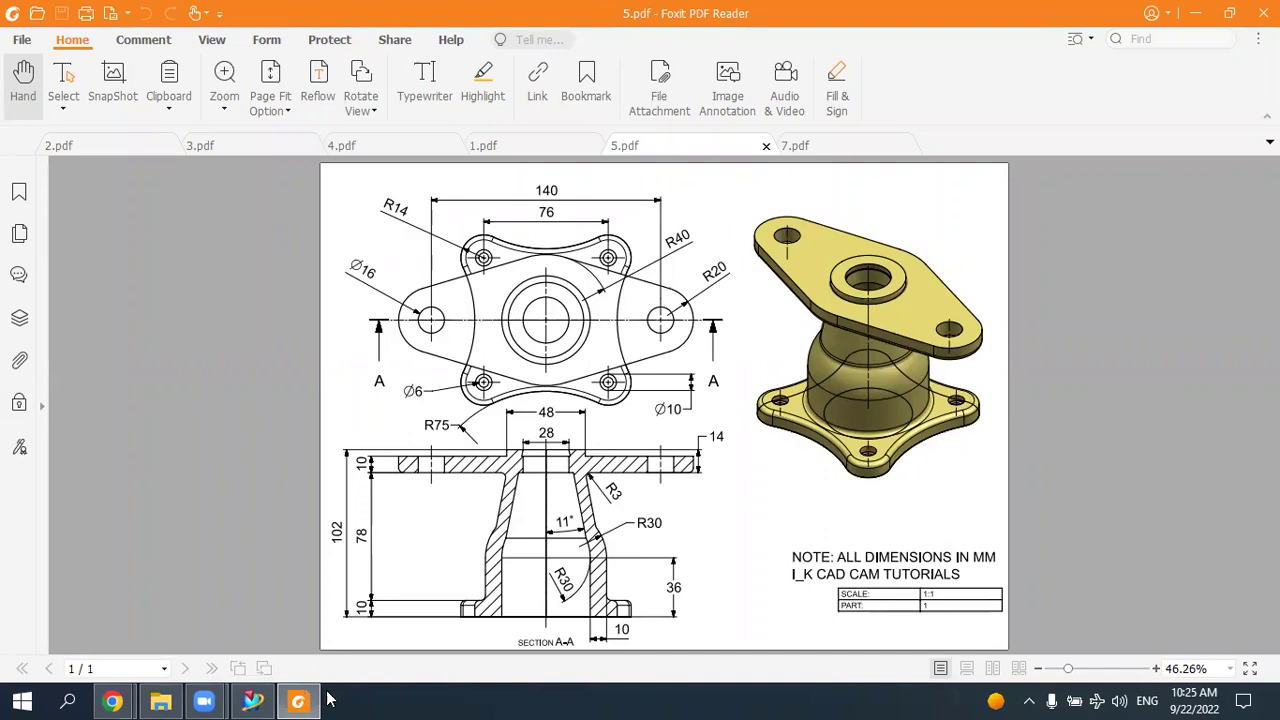
{"action": "left_click", "coordinate": [298, 701]}
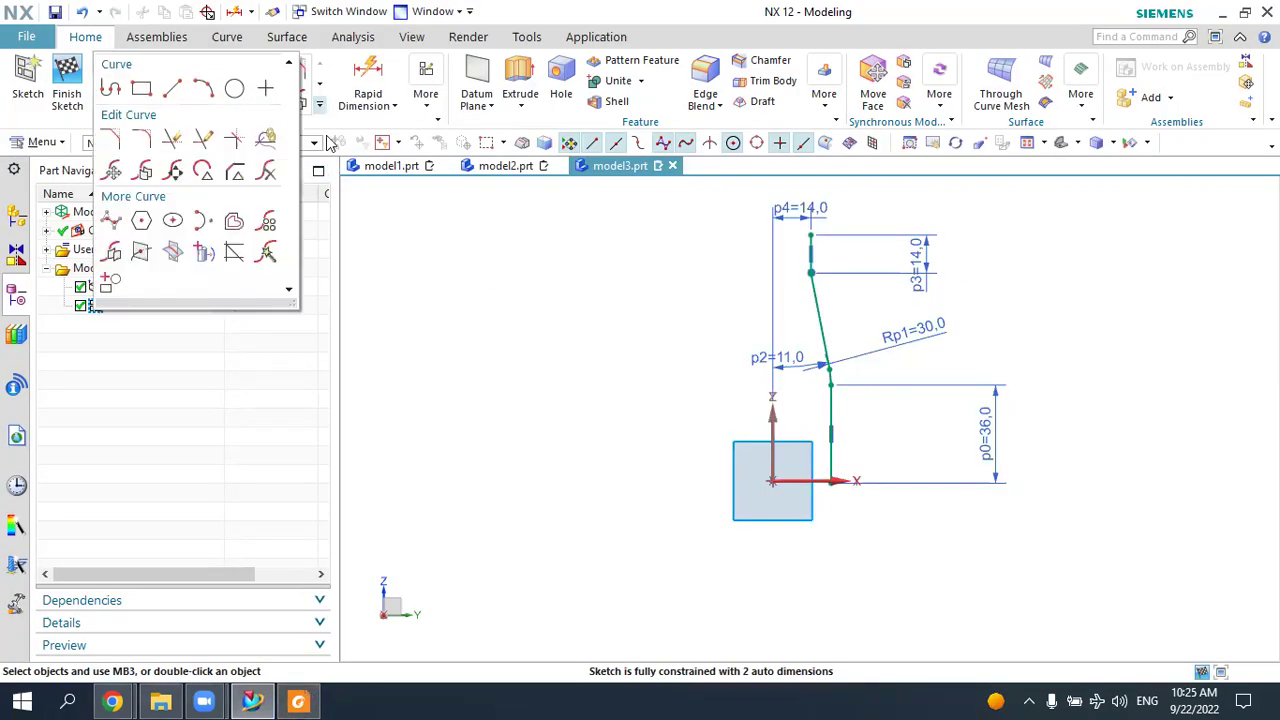
{"action": "left_click", "coordinate": [233, 221]}
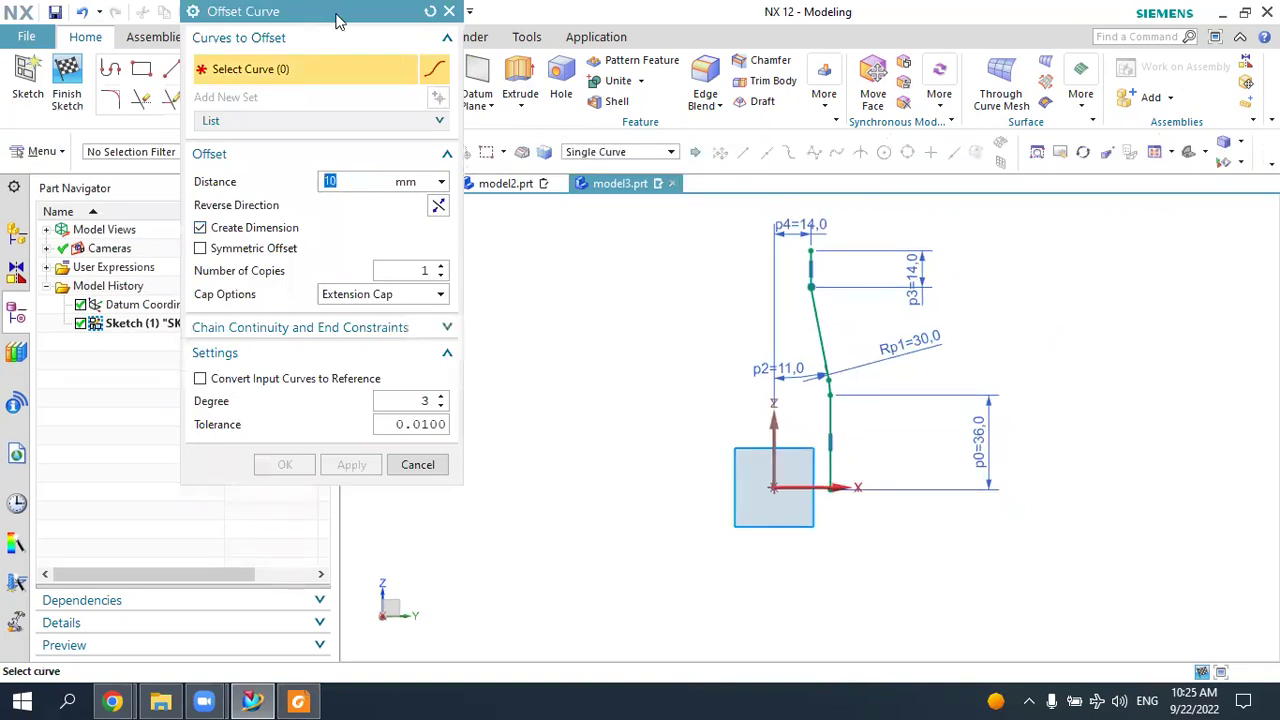
{"action": "left_click_drag", "start_coordinate": [338, 20], "coordinate": [478, 160]}
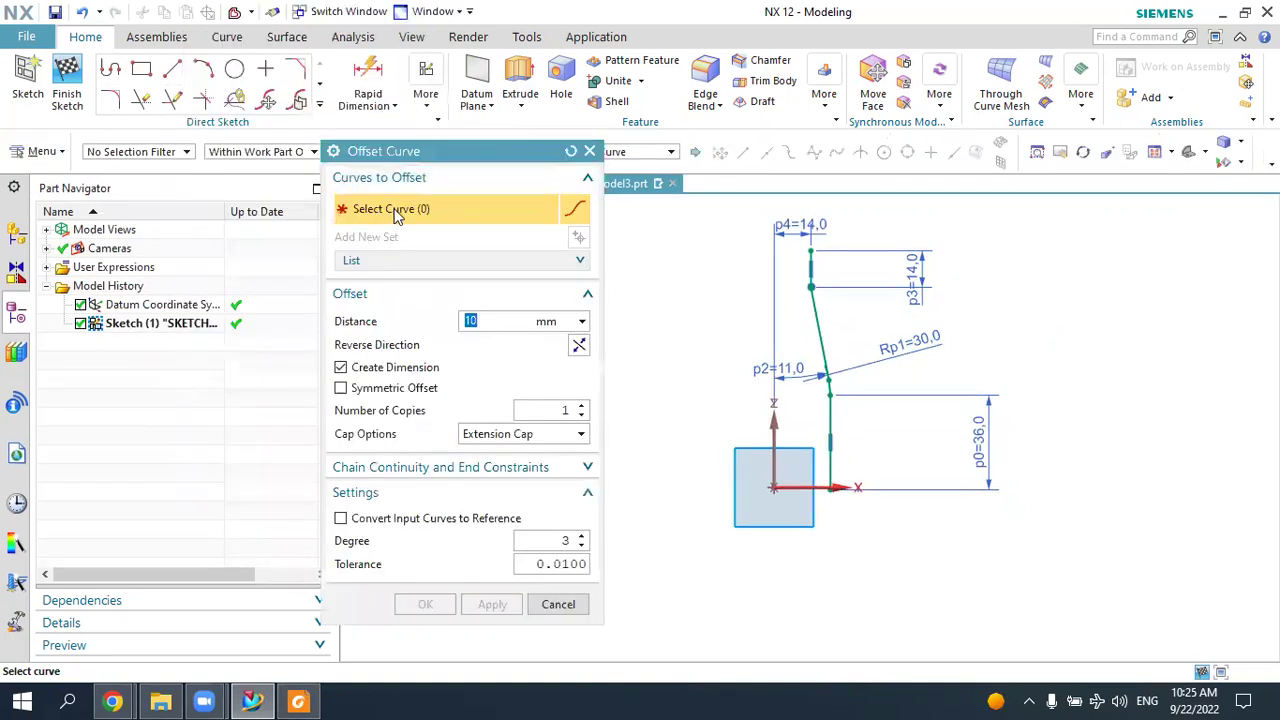
{"action": "left_click", "coordinate": [819, 330]}
{"action": "scroll", "coordinate": [864, 258], "scroll_direction": "up", "scroll_amount": 2}
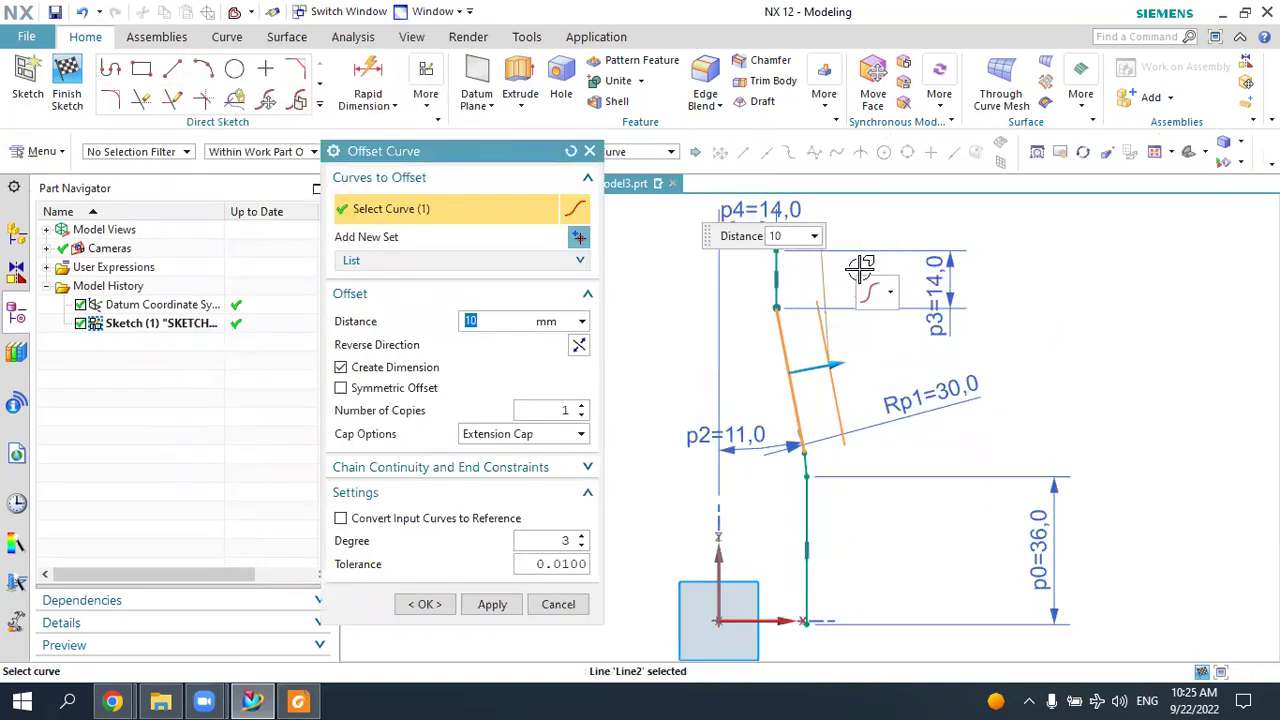
{"action": "left_click_drag", "start_coordinate": [446, 158], "coordinate": [368, 158]}
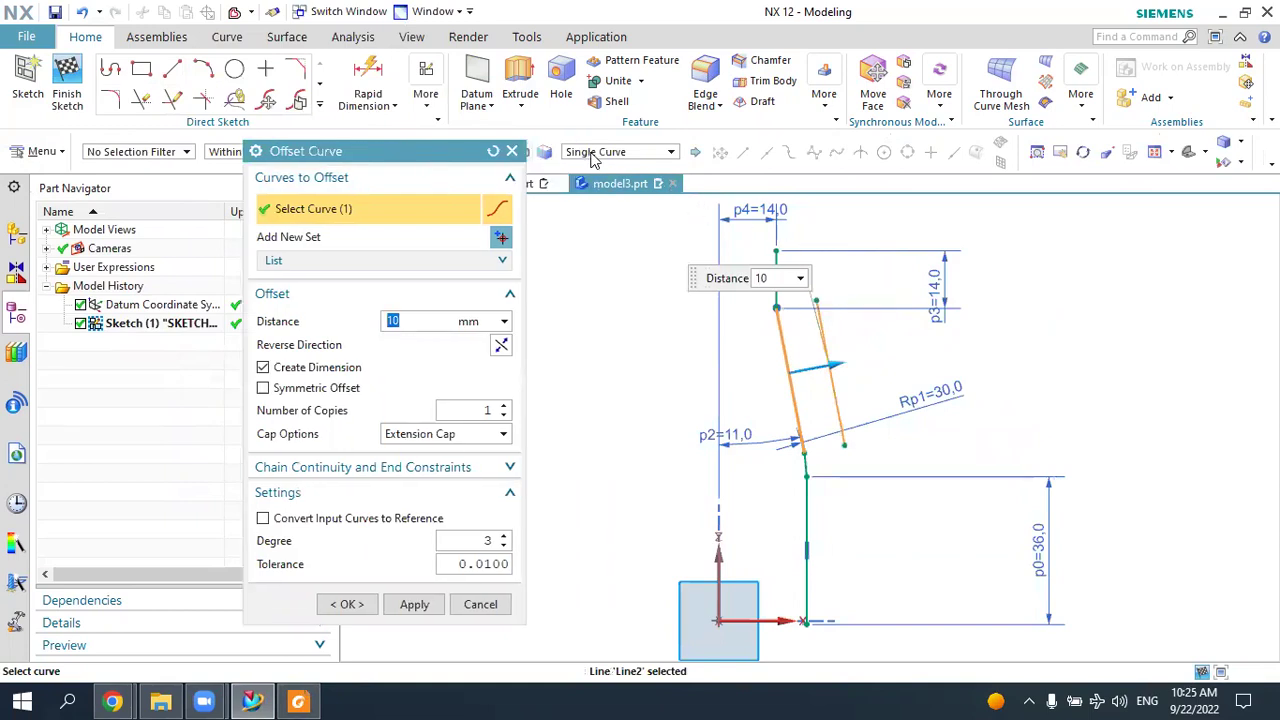
{"action": "left_click", "coordinate": [620, 151]}
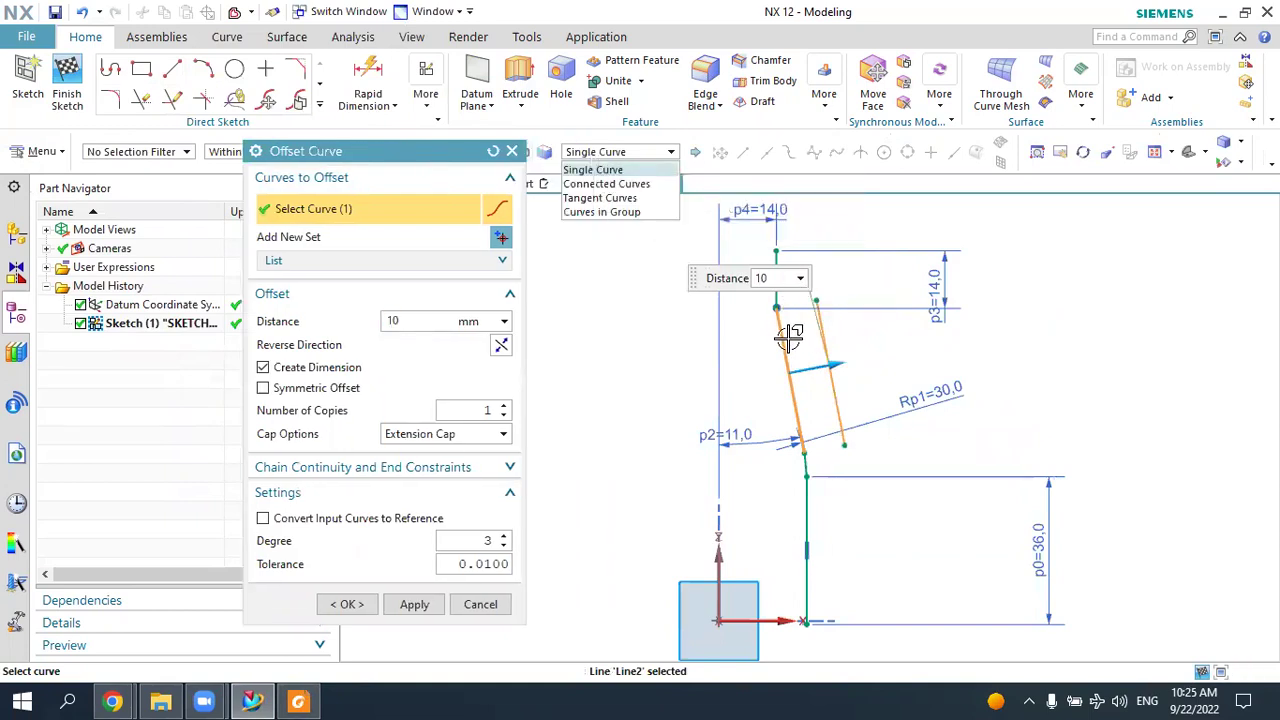
{"action": "left_click", "coordinate": [637, 193]}
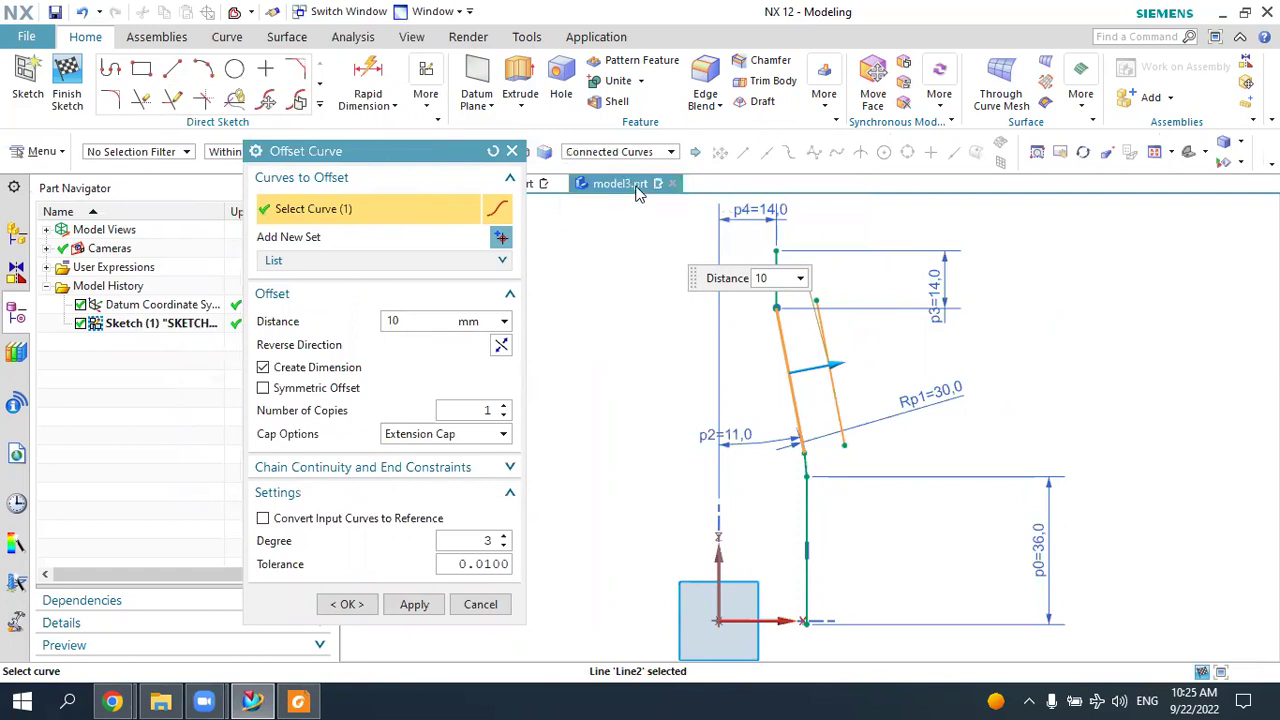
{"action": "left_click", "coordinate": [813, 511]}
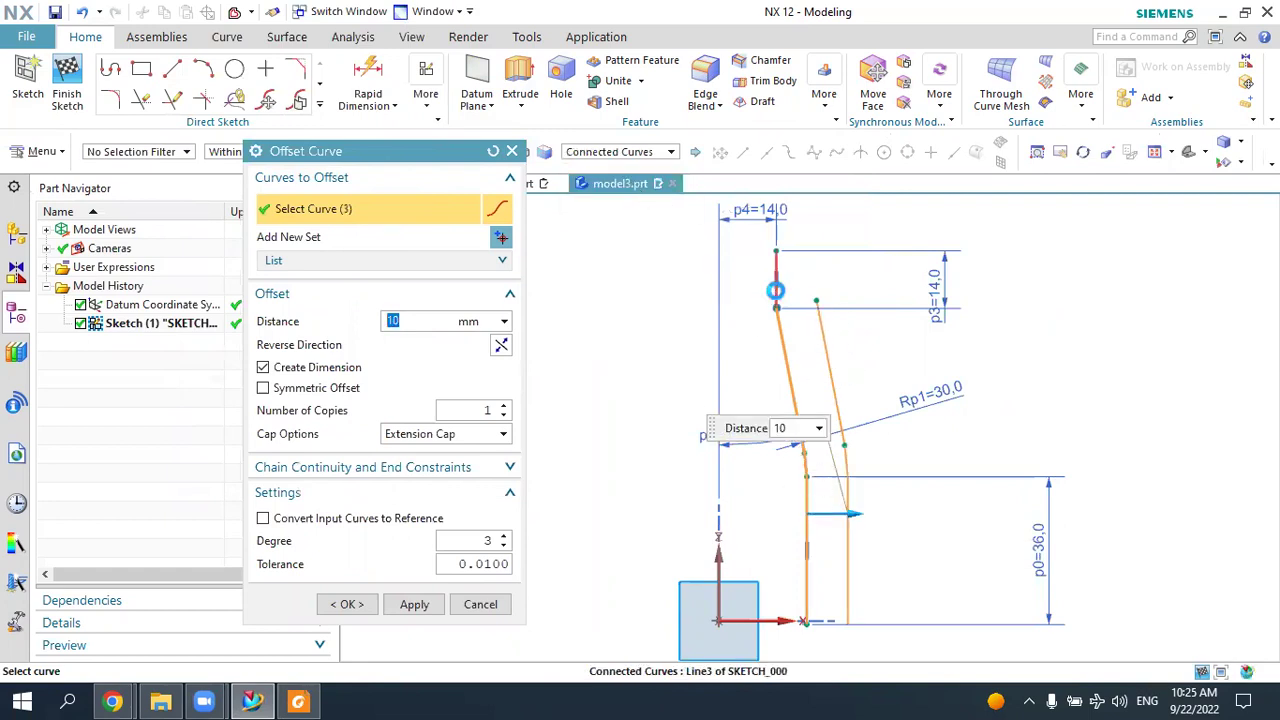
{"action": "left_click", "coordinate": [776, 285]}
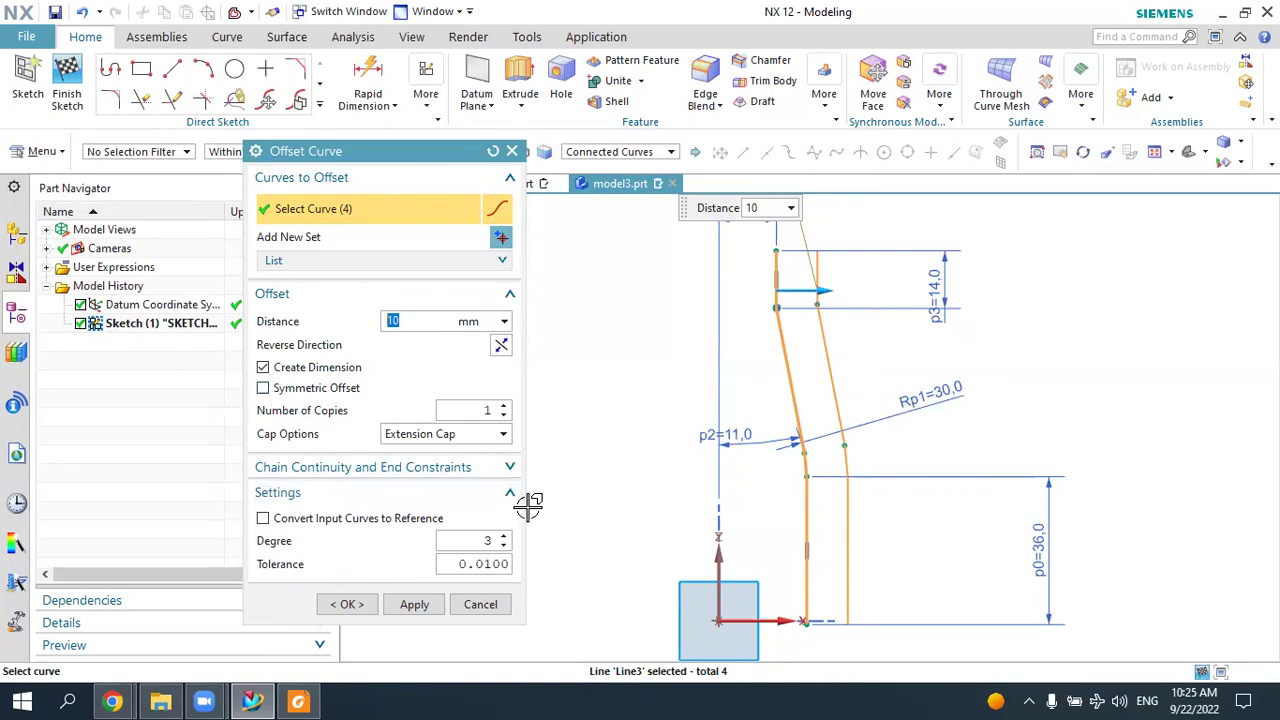
{"action": "left_click", "coordinate": [331, 610]}
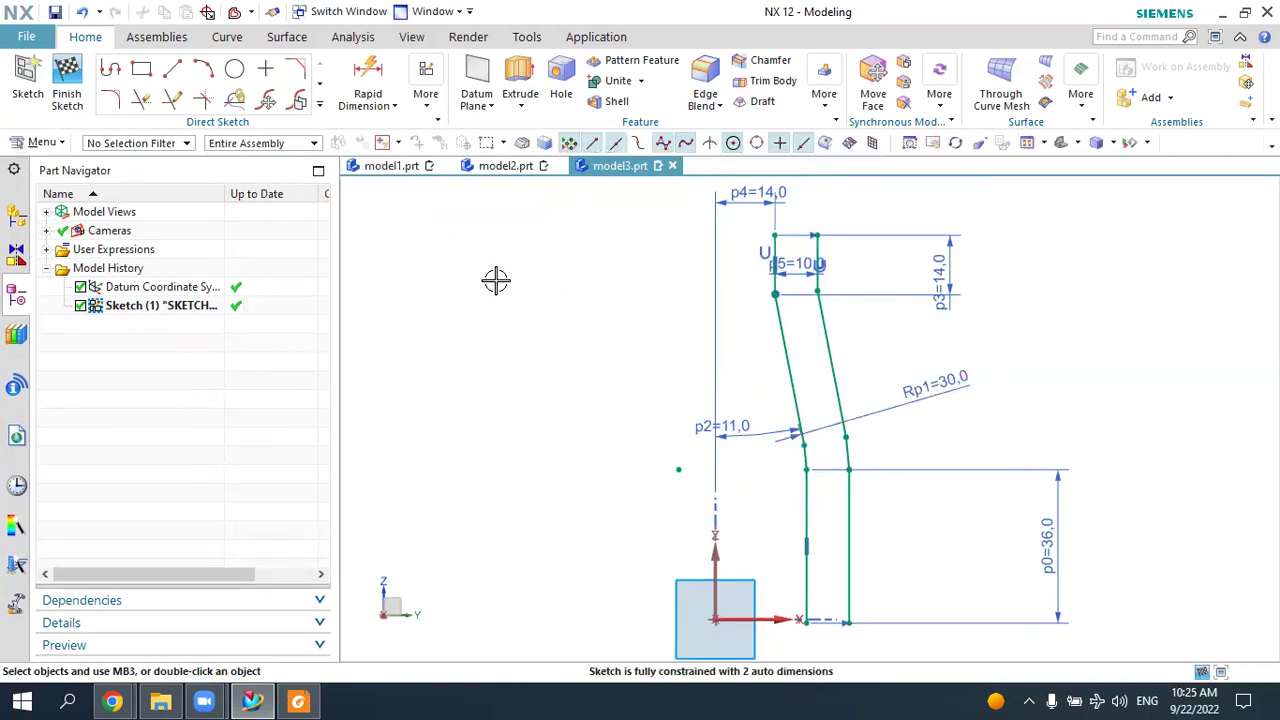
Close the wall profile with straight lines across its upper and lower ends, and finish the sketch.
{"action": "left_click", "coordinate": [172, 68]}
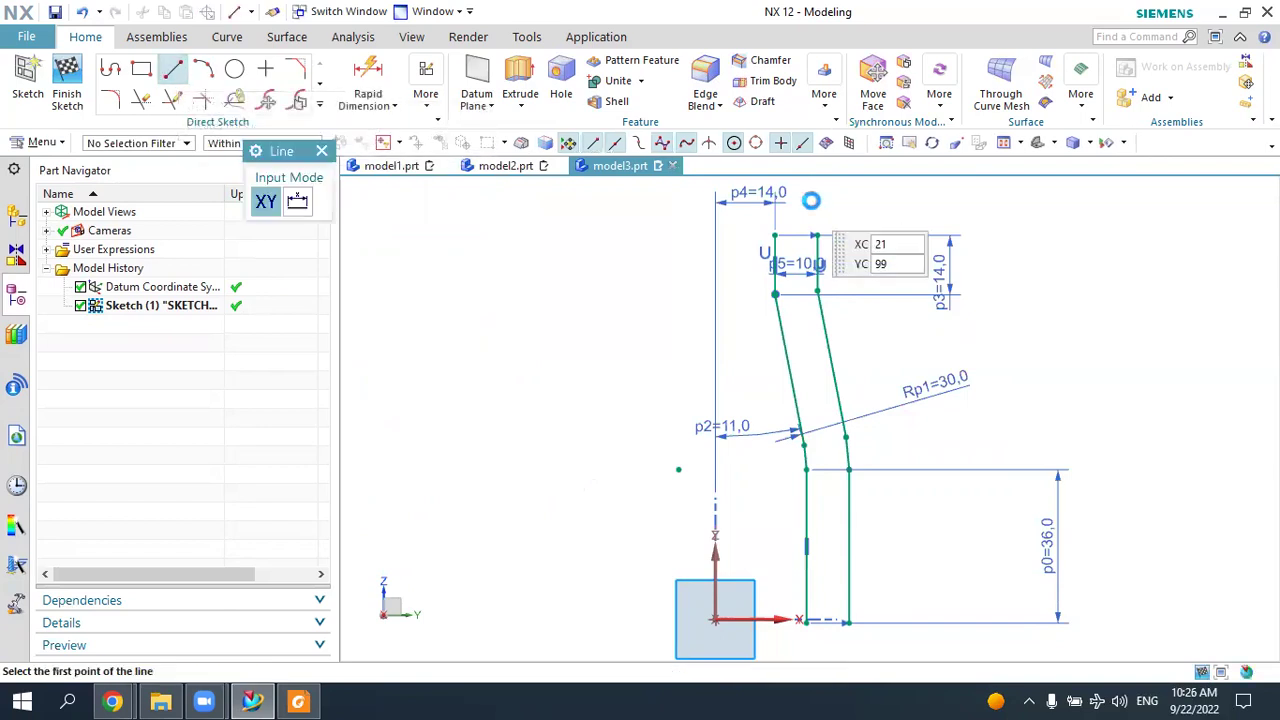
{"action": "scroll", "coordinate": [790, 199], "scroll_direction": "up", "scroll_amount": 3}
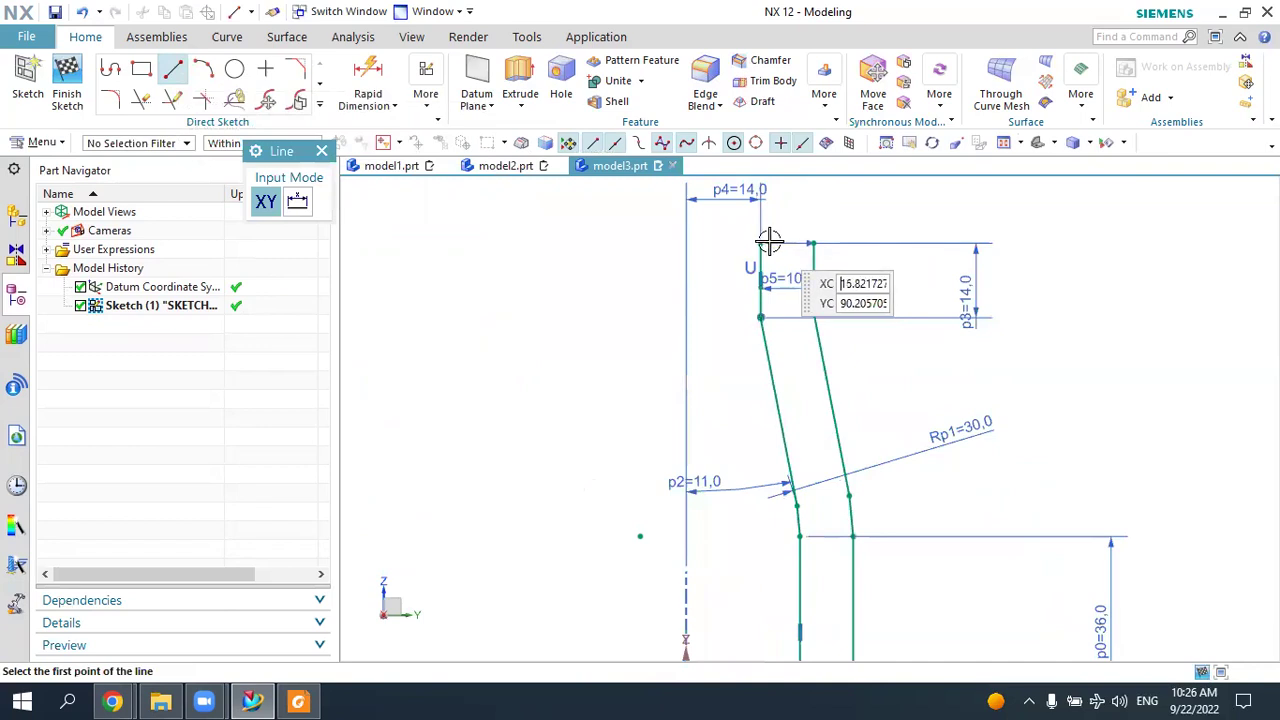
{"action": "left_click", "coordinate": [763, 243]}
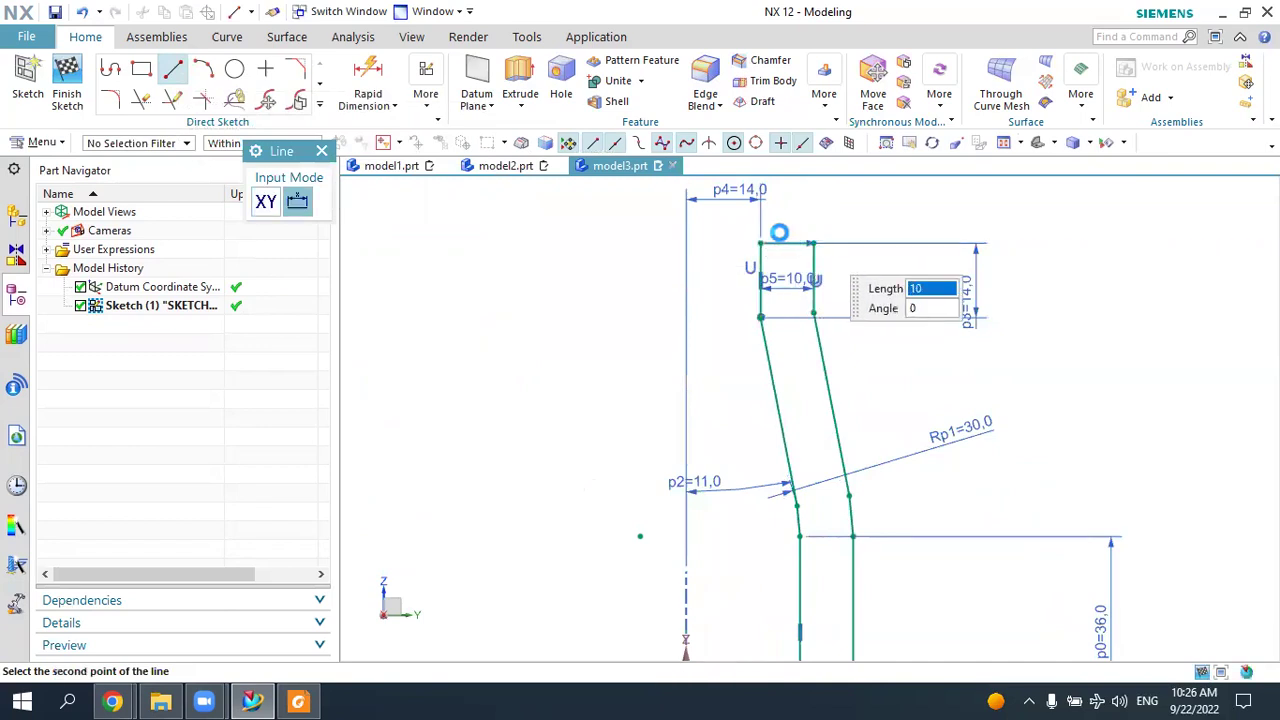
{"action": "left_click", "coordinate": [812, 243]}
{"action": "scroll", "coordinate": [800, 320], "scroll_direction": "down", "scroll_amount": 2}
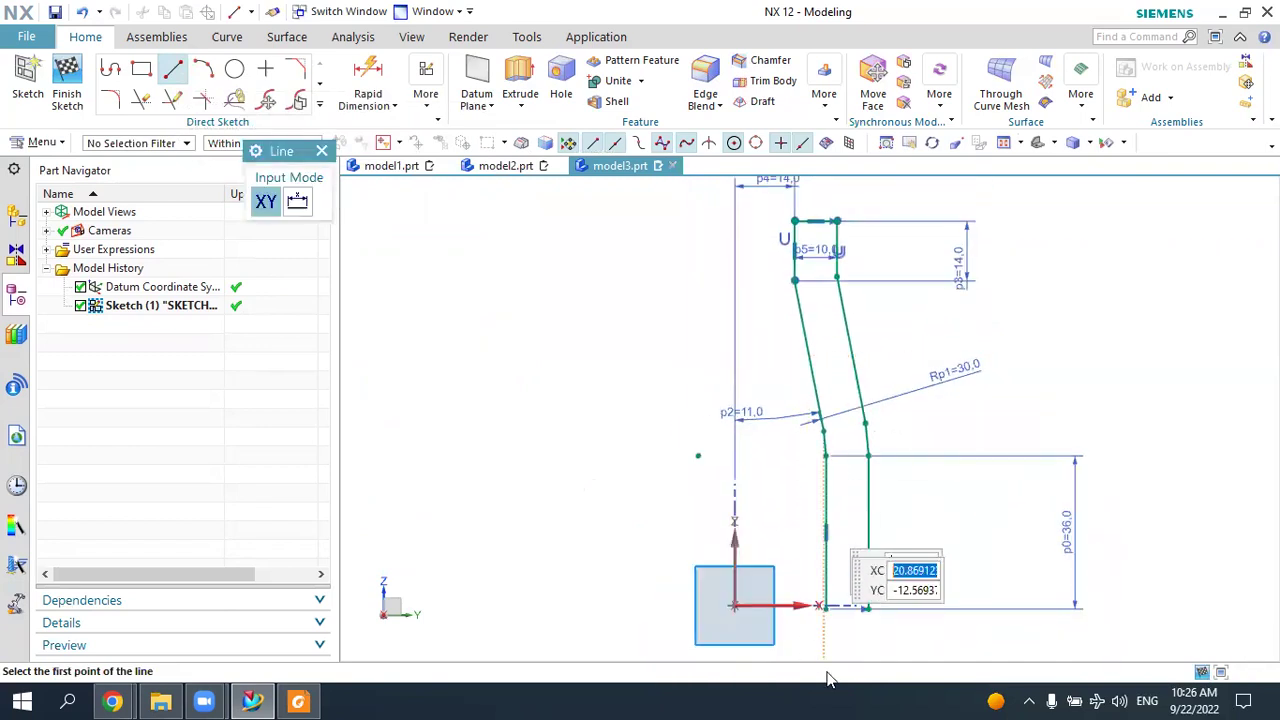
{"action": "scroll", "coordinate": [848, 612], "scroll_direction": "up", "scroll_amount": 1}
{"action": "left_click", "coordinate": [873, 604]}
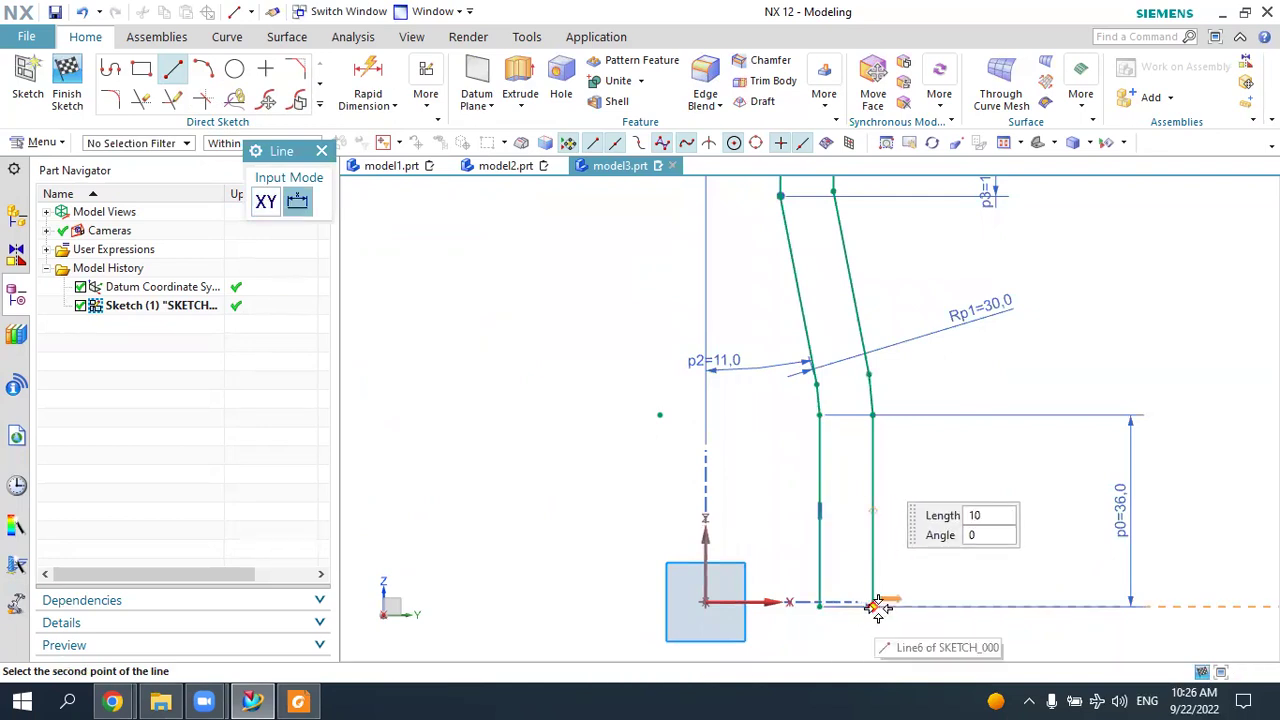
{"action": "left_click", "coordinate": [820, 605]}
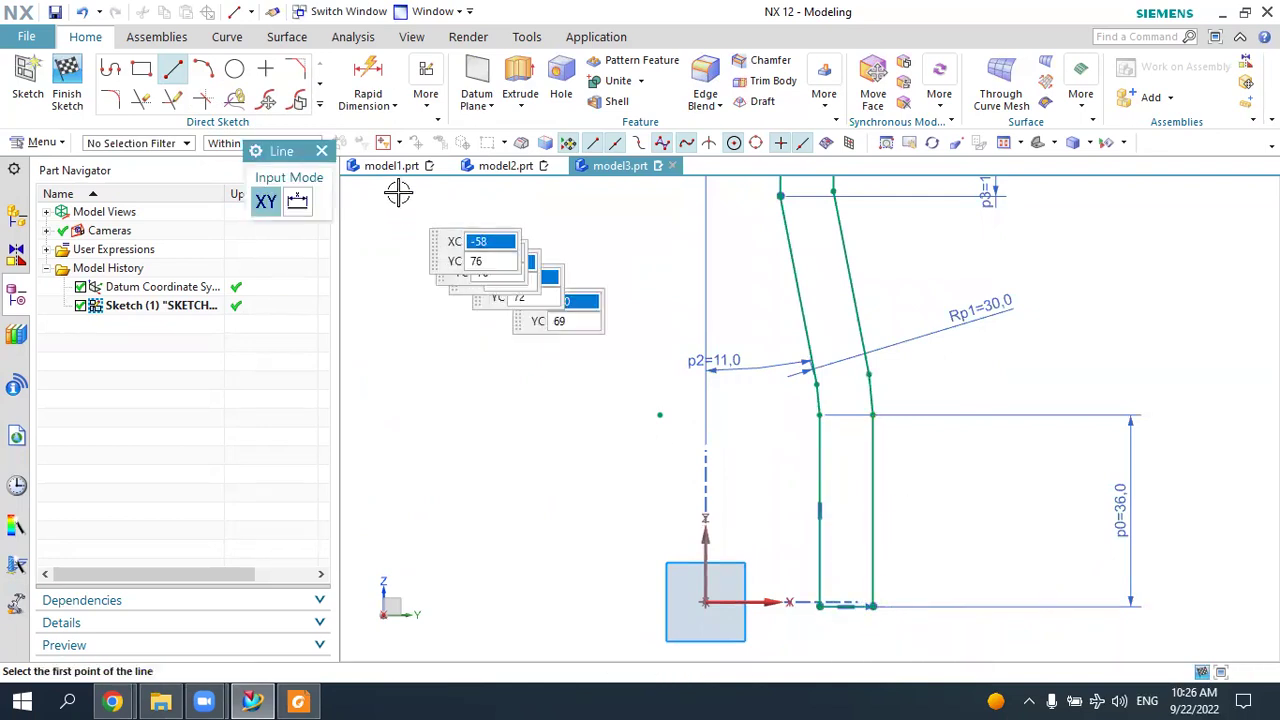
{"action": "left_click", "coordinate": [321, 151]}
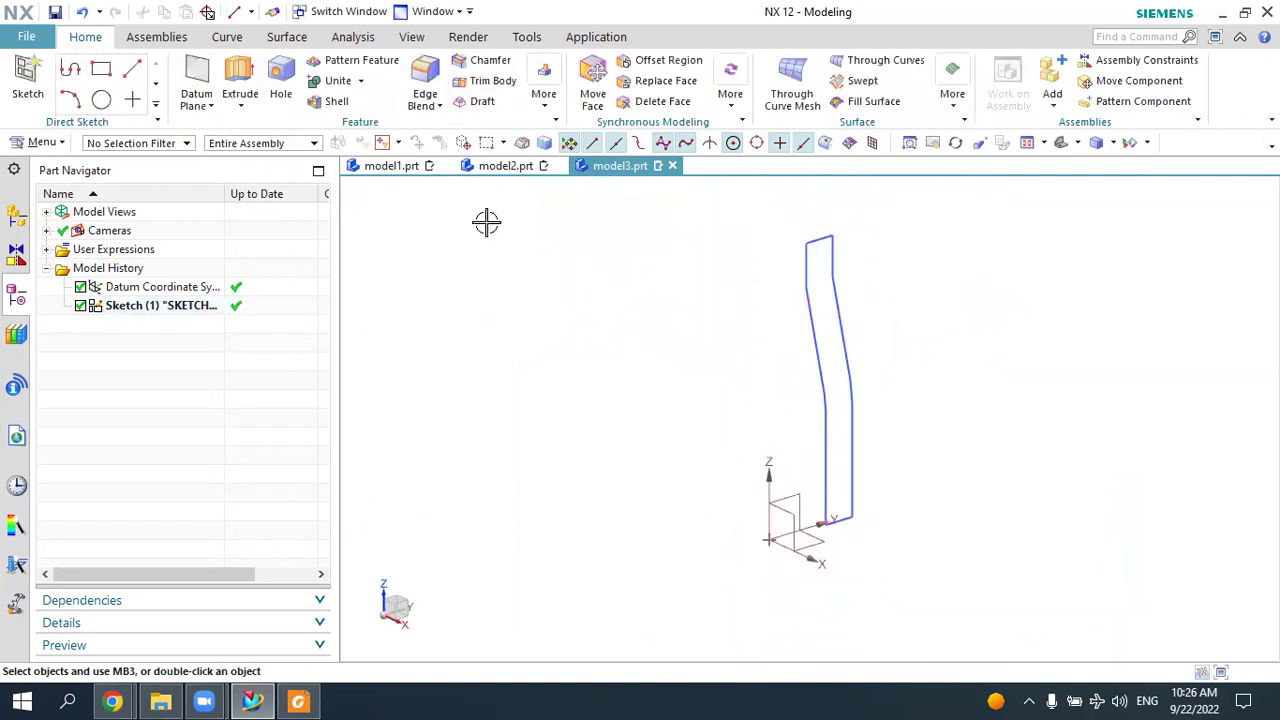
Start a Revolve feature for the closed wall profile.
{"action": "left_click", "coordinate": [240, 106]}
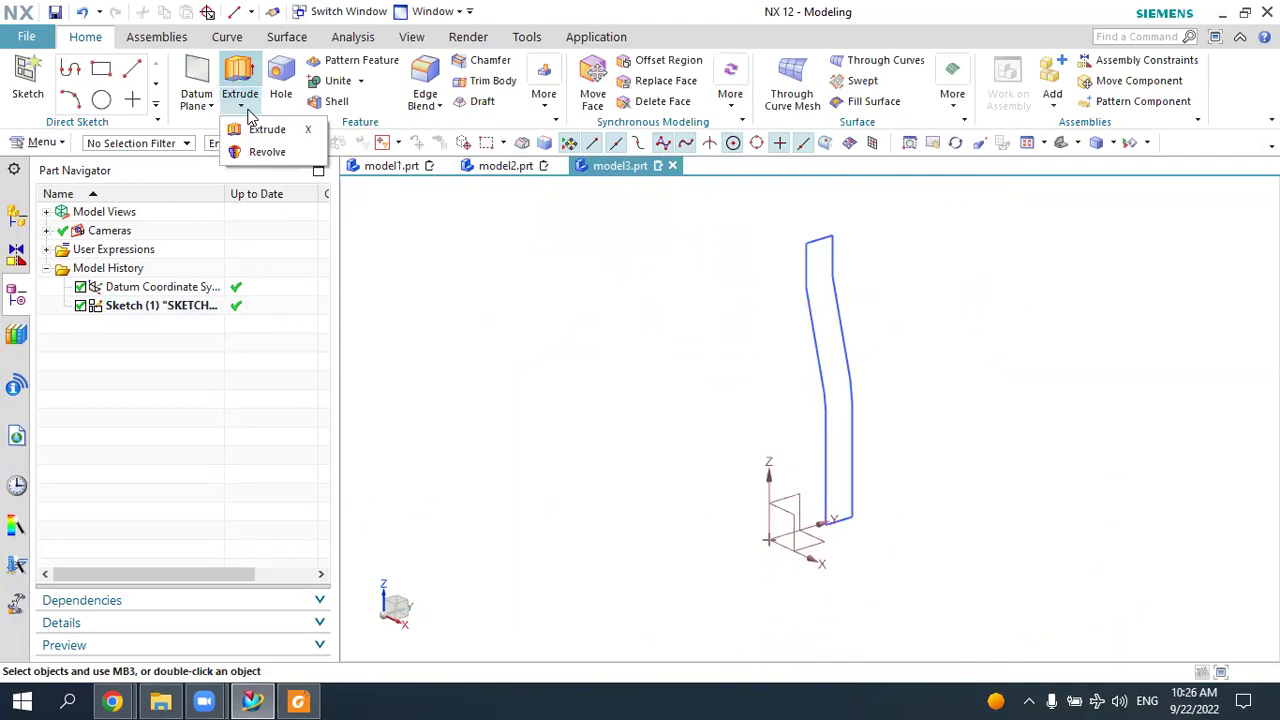
{"action": "left_click", "coordinate": [258, 152]}
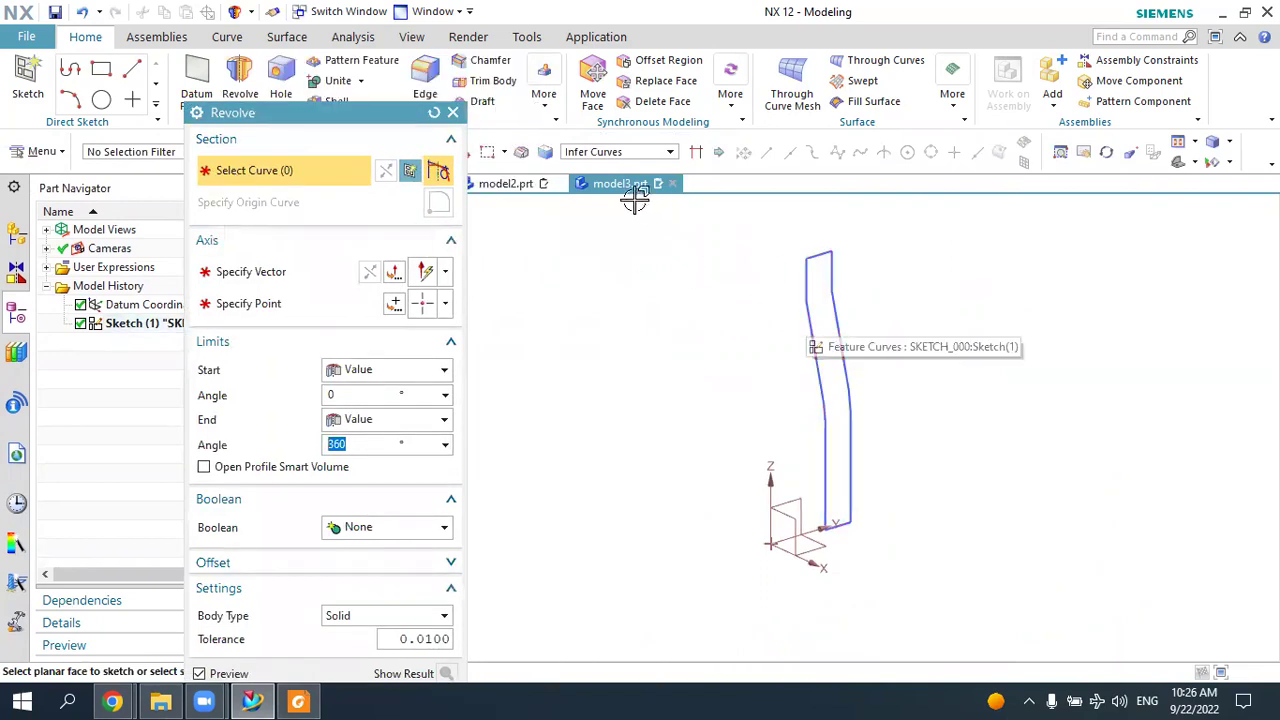
{"action": "left_click", "coordinate": [604, 151]}
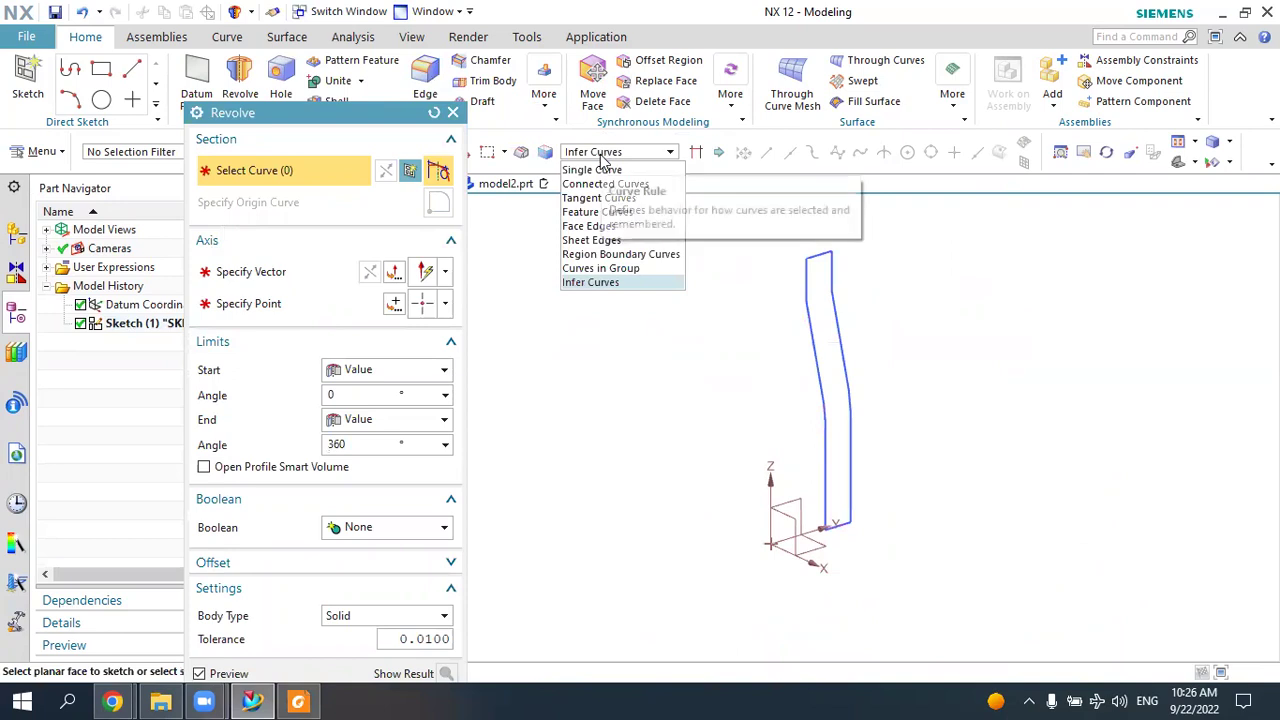
{"action": "left_click", "coordinate": [600, 170]}
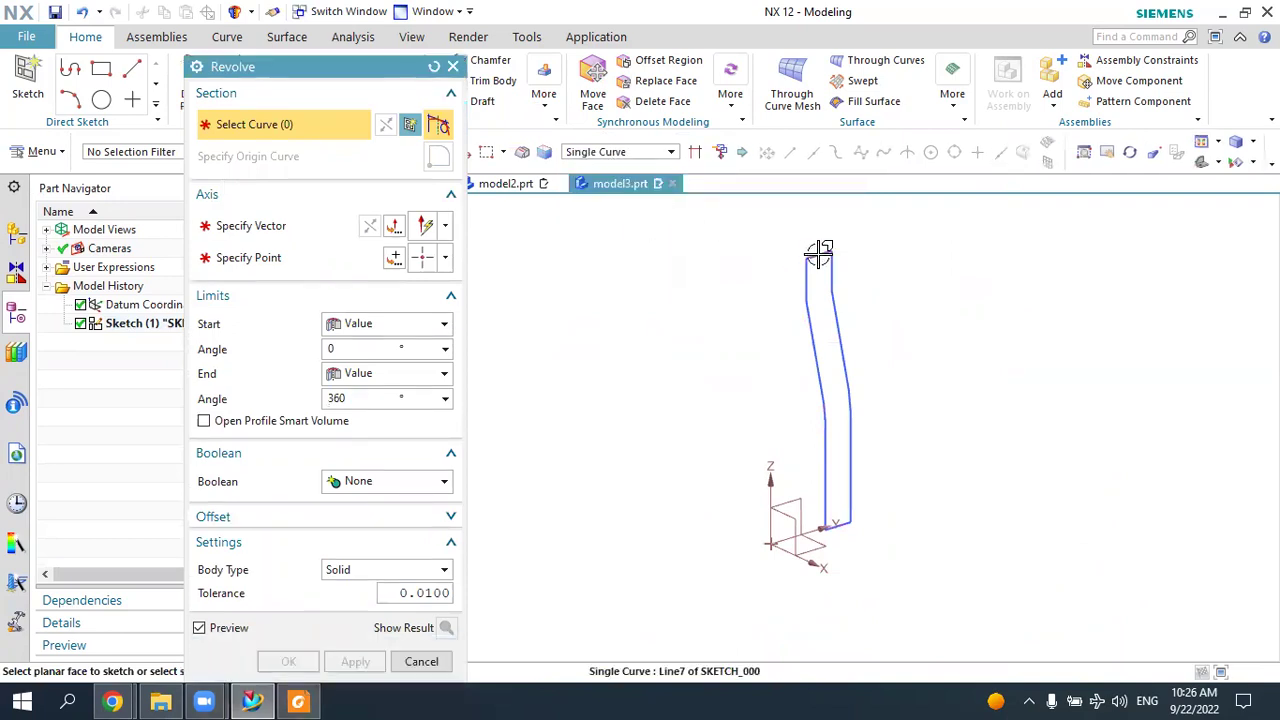
{"action": "left_click", "coordinate": [825, 255]}
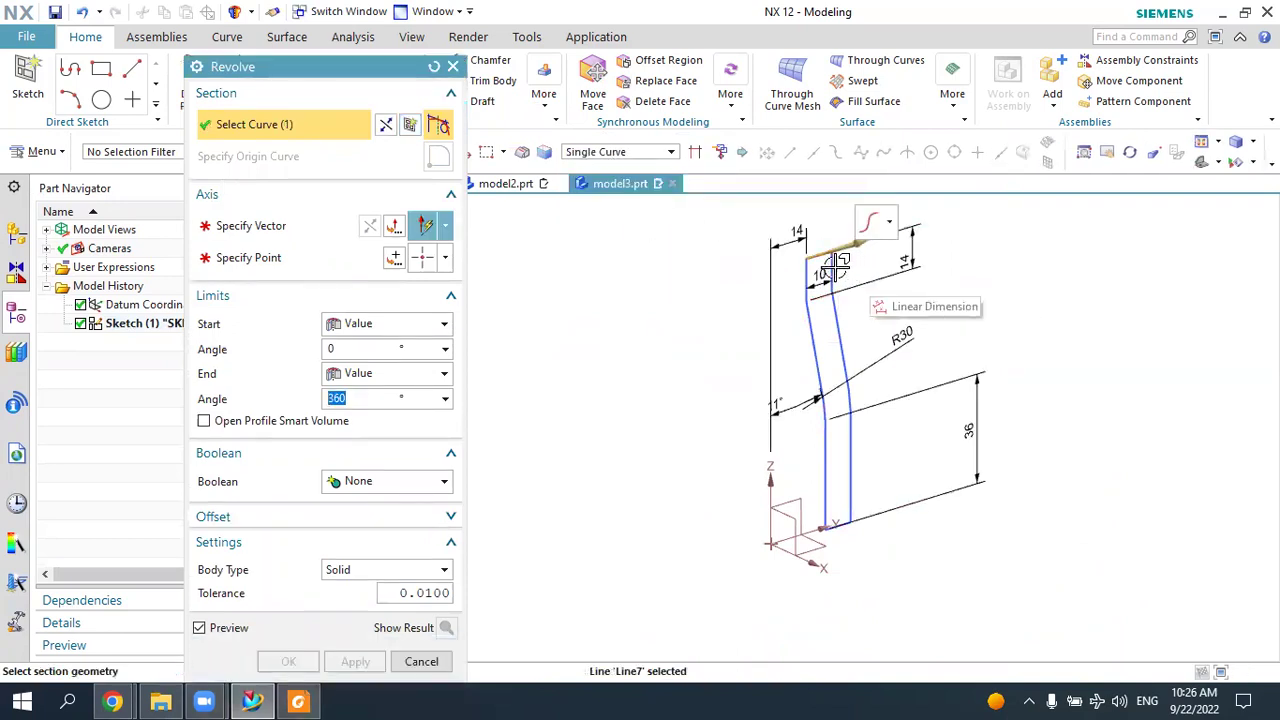
{"action": "left_click", "coordinate": [836, 322]}
{"action": "left_click", "coordinate": [845, 395]}
{"action": "left_click", "coordinate": [855, 440]}
{"action": "left_click", "coordinate": [845, 510]}
{"action": "left_click", "coordinate": [823, 497]}
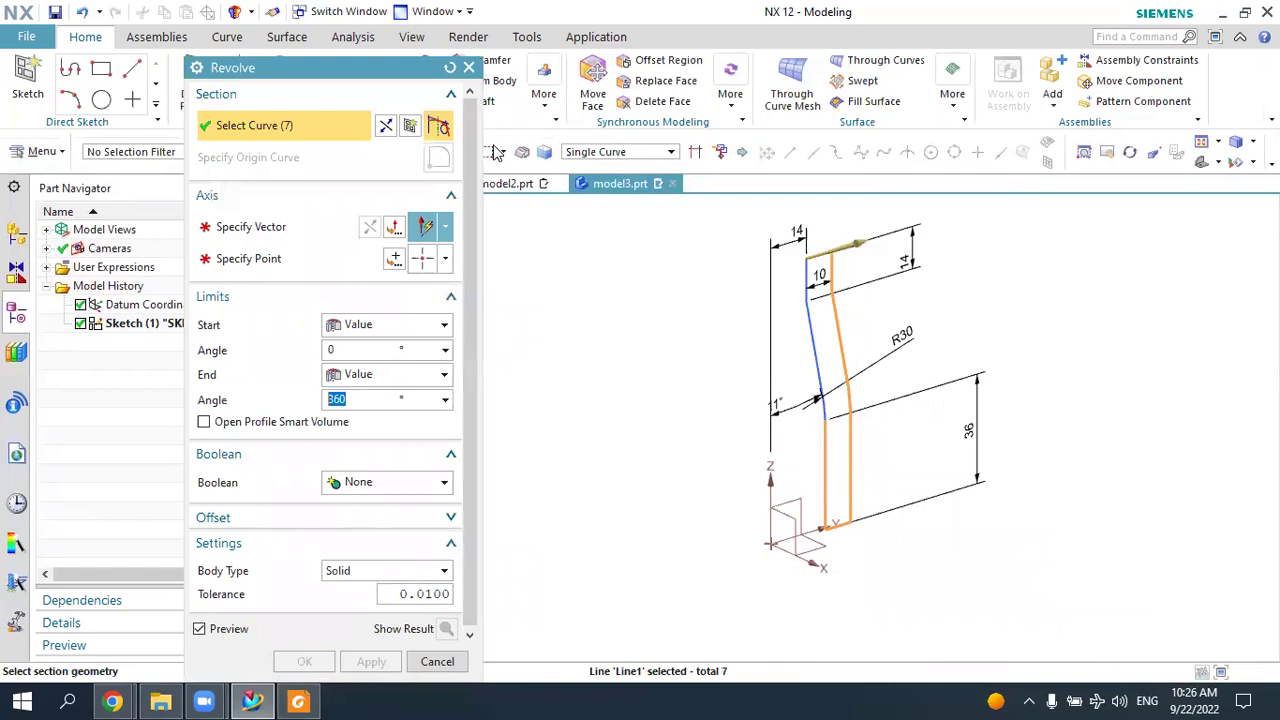
{"action": "left_click", "coordinate": [434, 66]}
Revolve the complete closed wall profile 360 degrees about the vertical Z axis as a solid body.
{"action": "left_click", "coordinate": [610, 162]}
{"action": "left_click", "coordinate": [612, 162]}
{"action": "left_click", "coordinate": [796, 315]}
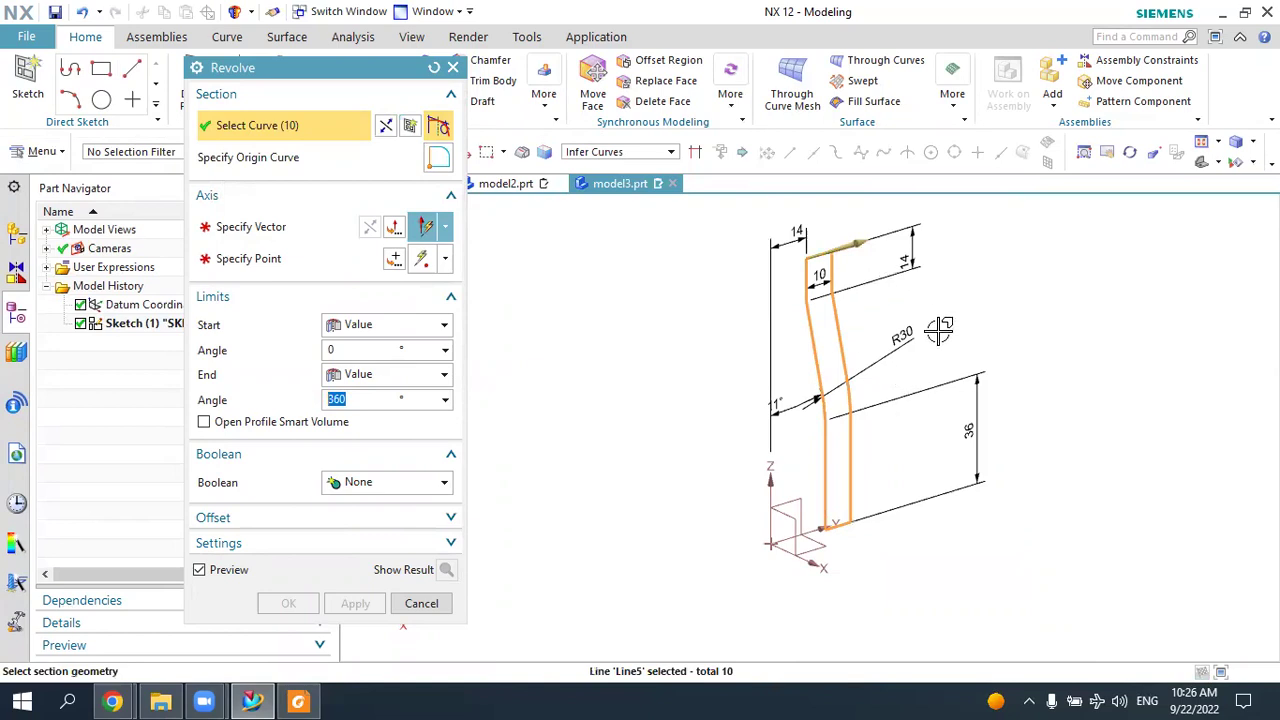
{"action": "left_click", "coordinate": [283, 226]}
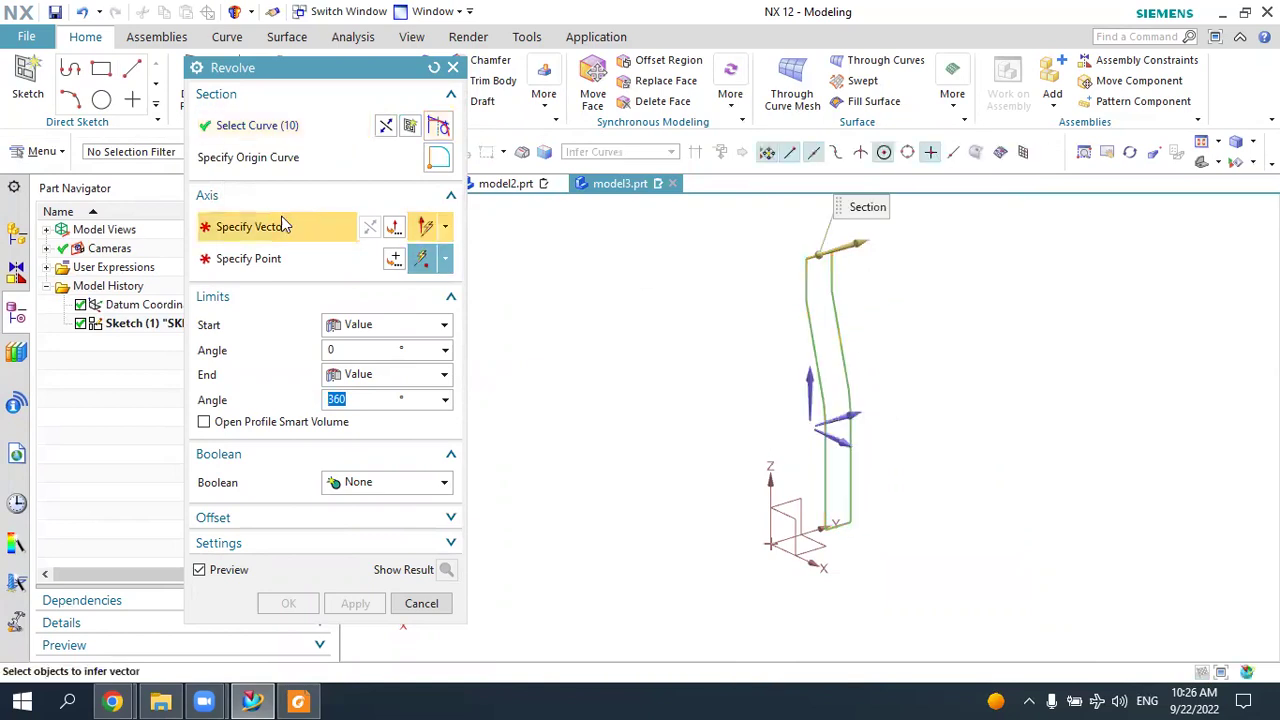
{"action": "left_click", "coordinate": [773, 476]}
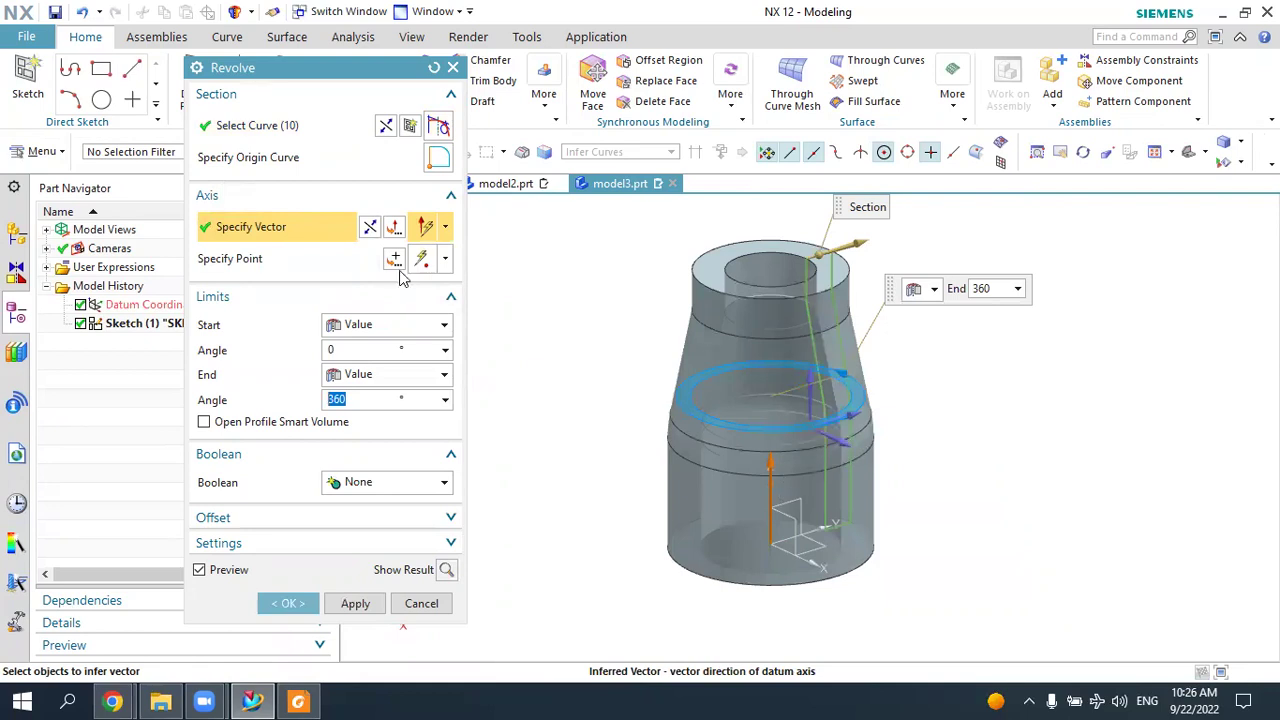
{"action": "middle_click_drag", "start_coordinate": [1043, 450], "coordinate": [980, 449]}
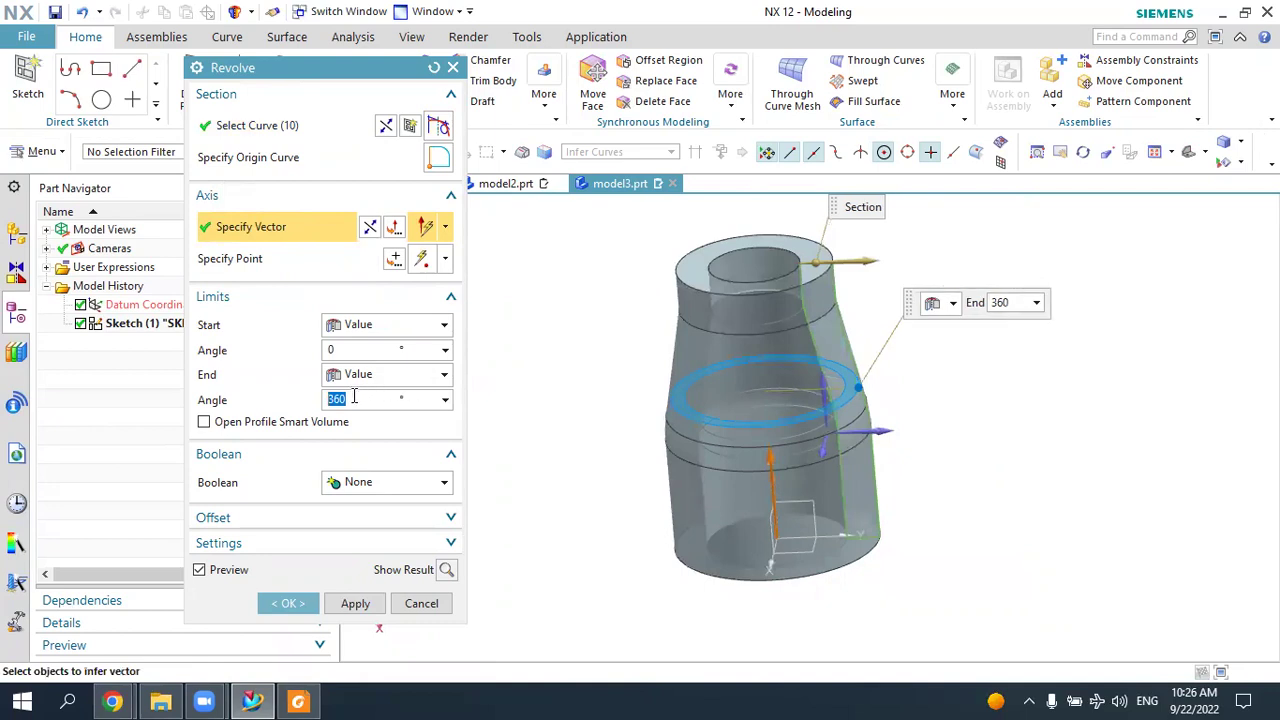
{"action": "left_click", "coordinate": [288, 603]}
{"action": "middle_click_drag", "start_coordinate": [1062, 148], "coordinate": [791, 382]}
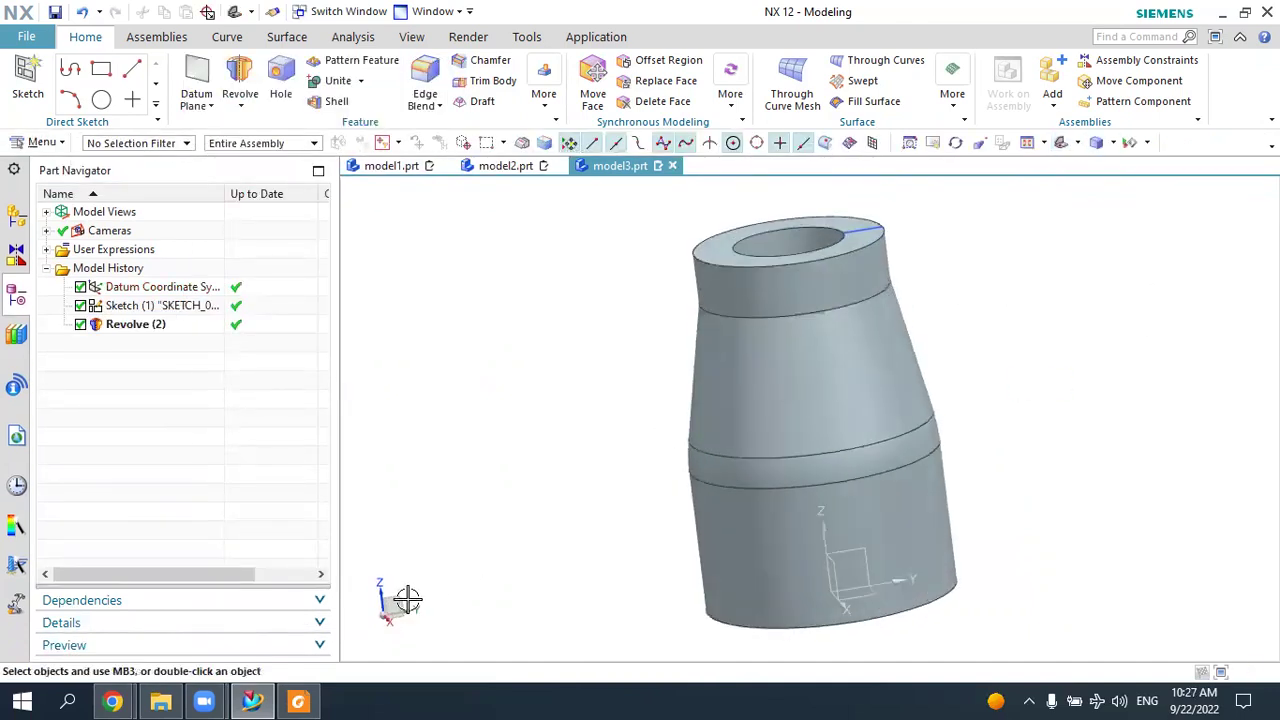
Check the base flange in the PDF drawing, then create a sketch in NX on the revolved body's bottom ring face.
{"action": "left_click", "coordinate": [297, 702]}
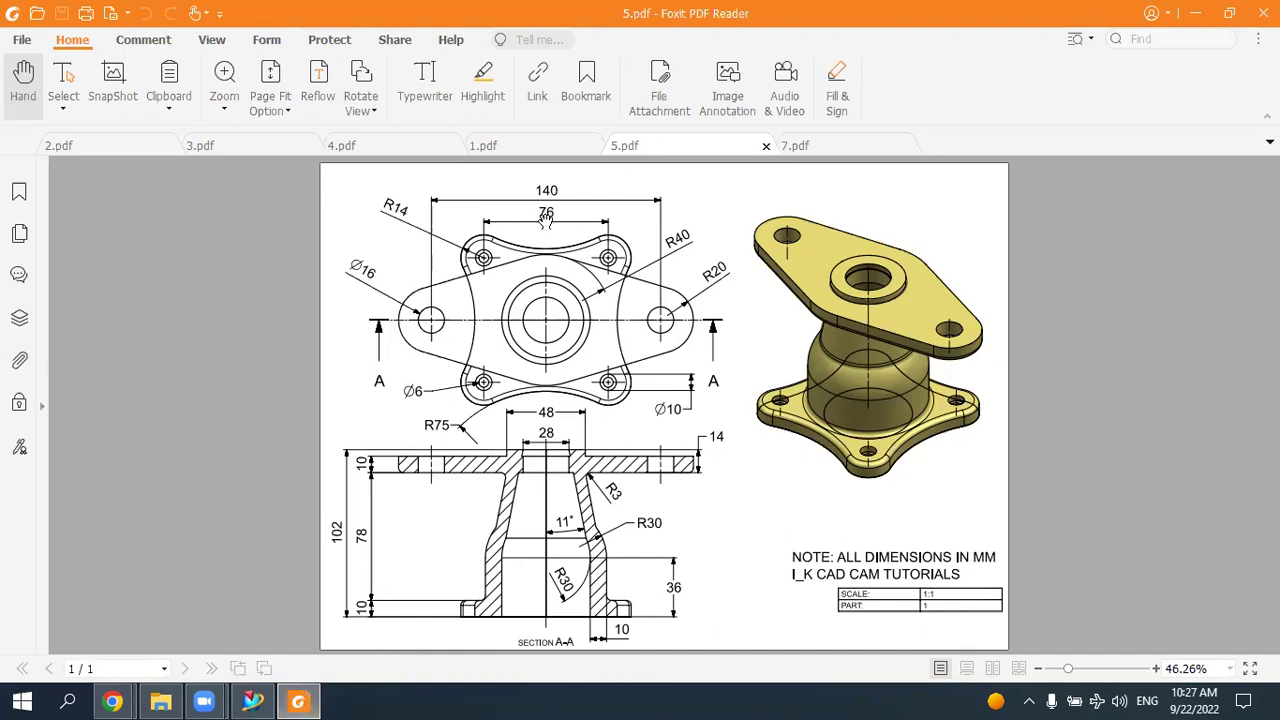
{"action": "left_click", "coordinate": [299, 700]}
{"action": "middle_click_drag", "start_coordinate": [637, 497], "coordinate": [612, 472]}
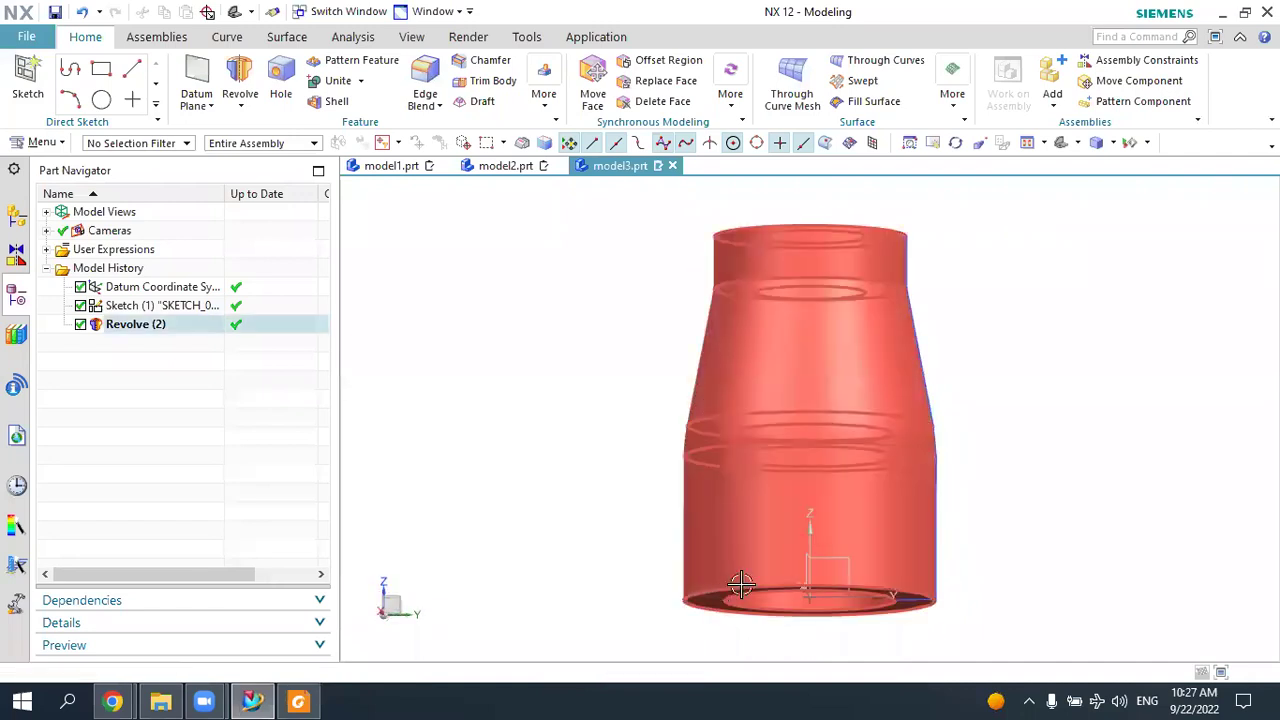
{"action": "left_click", "coordinate": [1060, 142]}
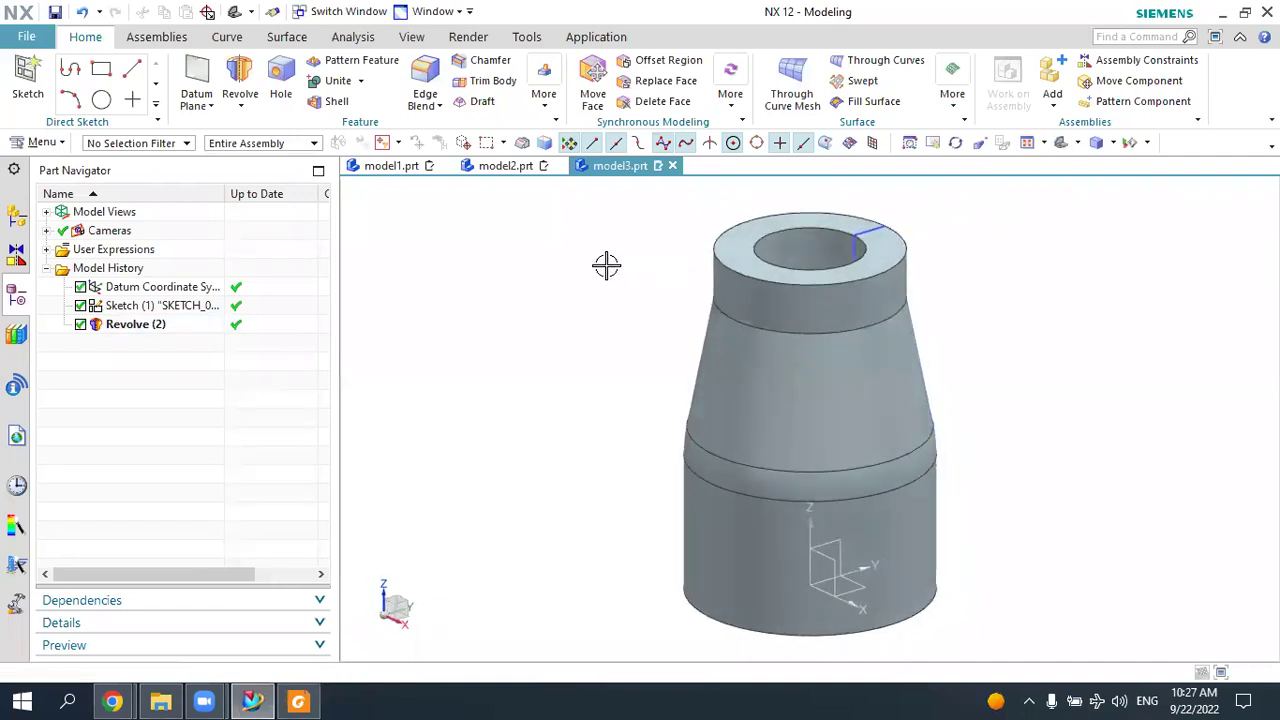
{"action": "left_click", "coordinate": [28, 80]}
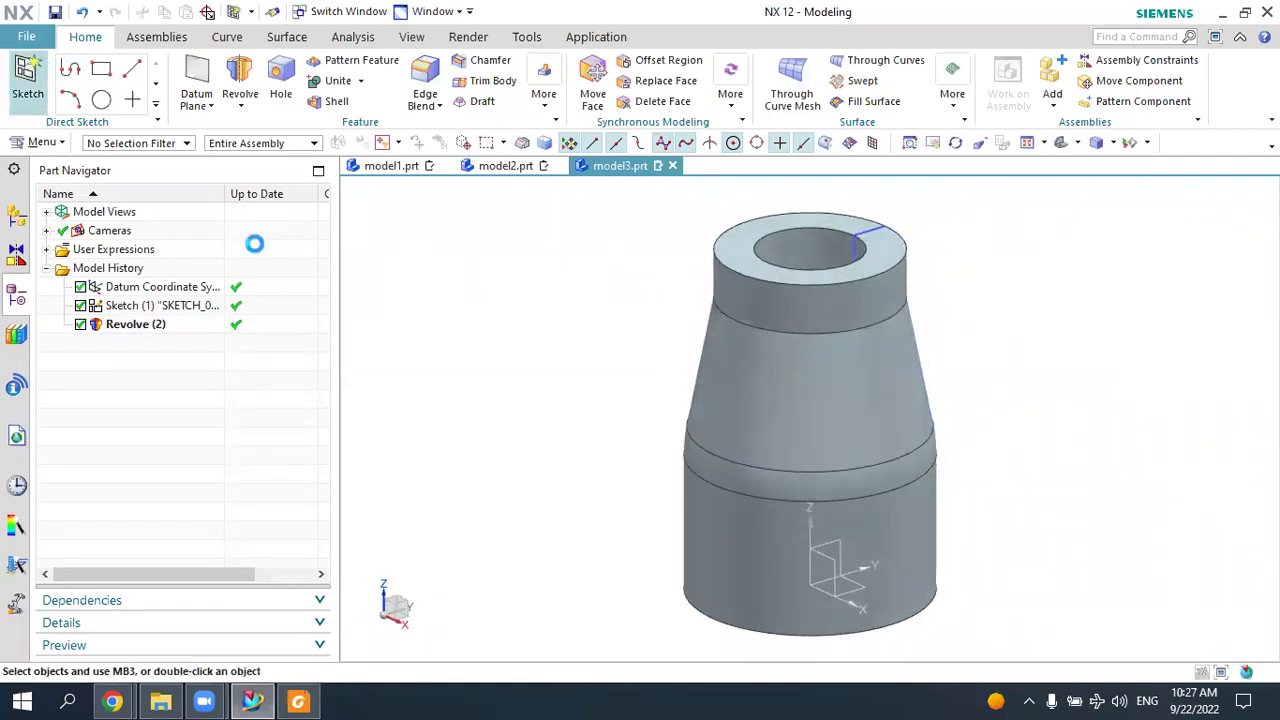
{"action": "mouse_move", "coordinate": [530, 433]}
{"action": "middle_mouse_down"}
{"action": "mouse_move", "coordinate": [543, 400]}
{"action": "mouse_move", "coordinate": [540, 420]}
{"action": "middle_mouse_up"}
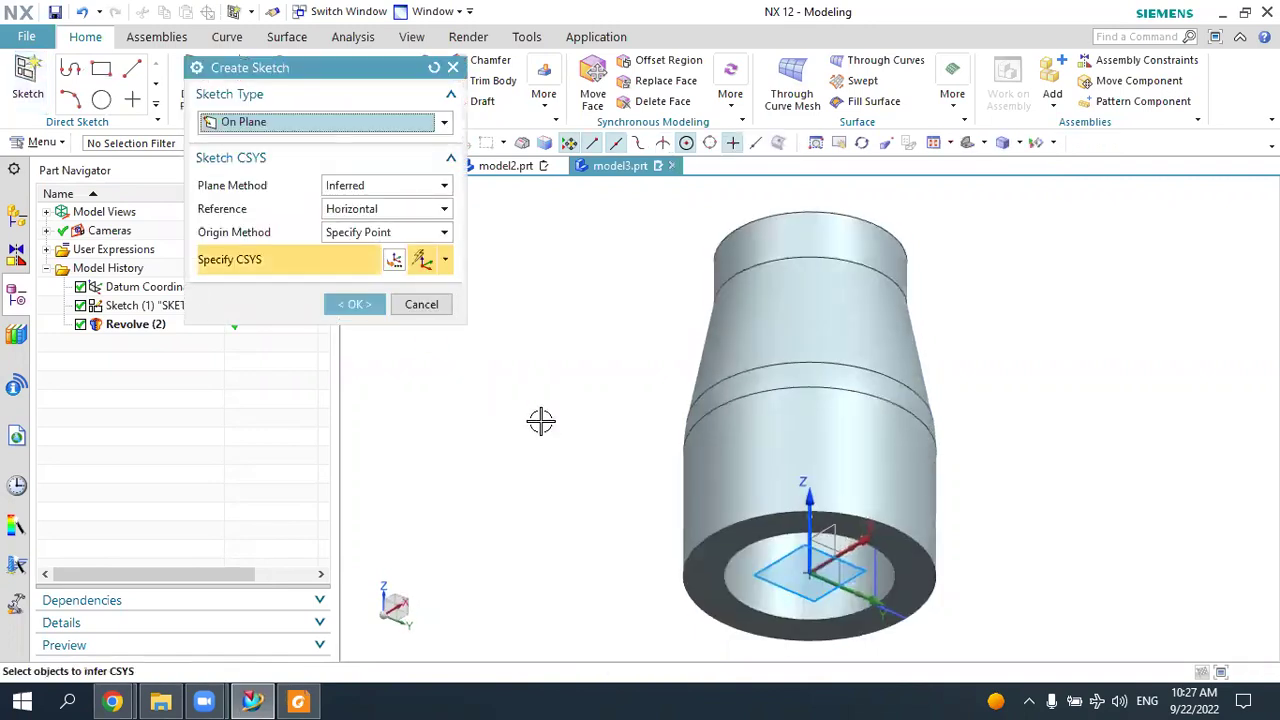
{"action": "left_click", "coordinate": [701, 595]}
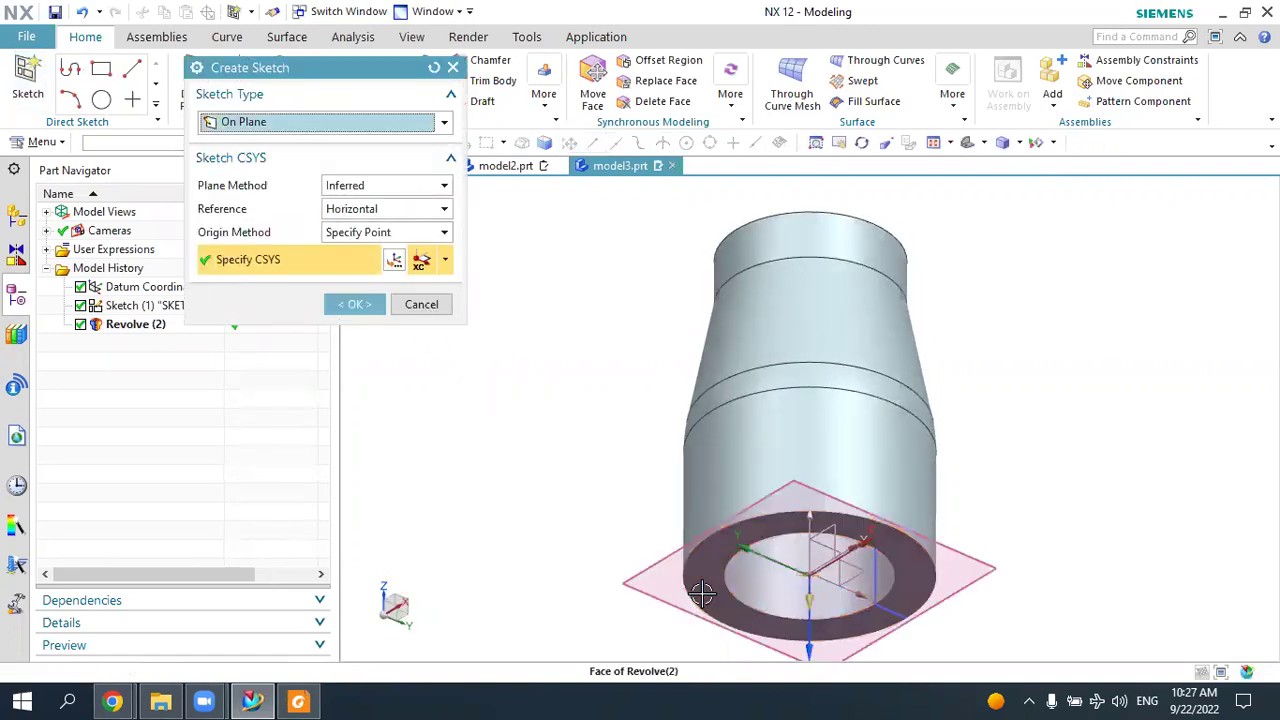
{"action": "scroll", "coordinate": [679, 460], "scroll_direction": "down", "scroll_amount": 1}
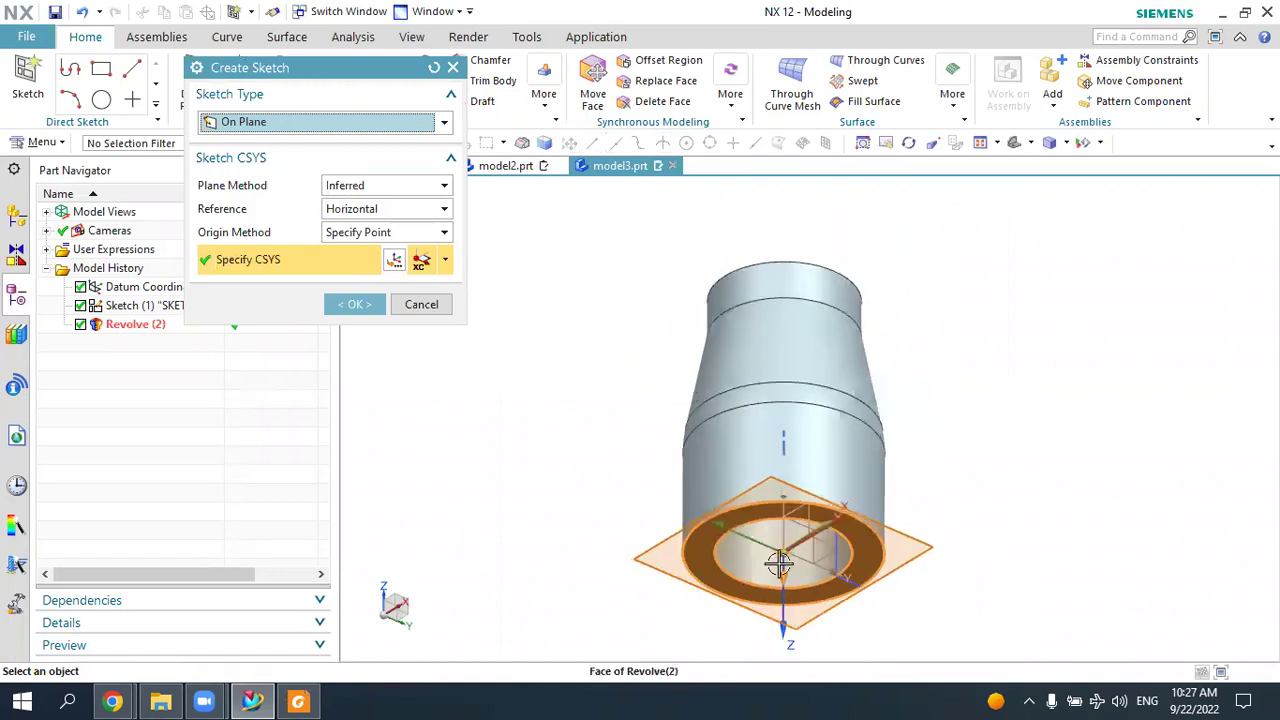
{"action": "left_click", "coordinate": [356, 305]}
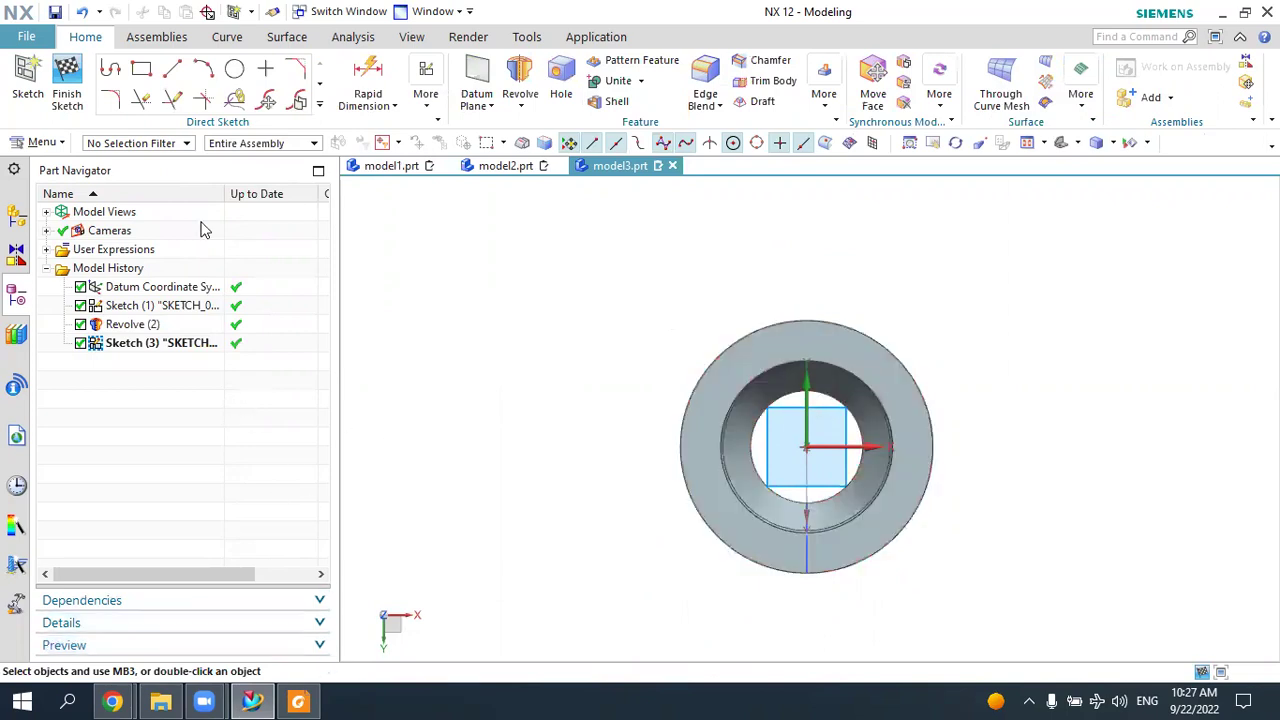
Sketch a rectangle from its centre at the sketch origin, about 108 mm wide and enclosing the ring face.
{"action": "left_click", "coordinate": [141, 68]}
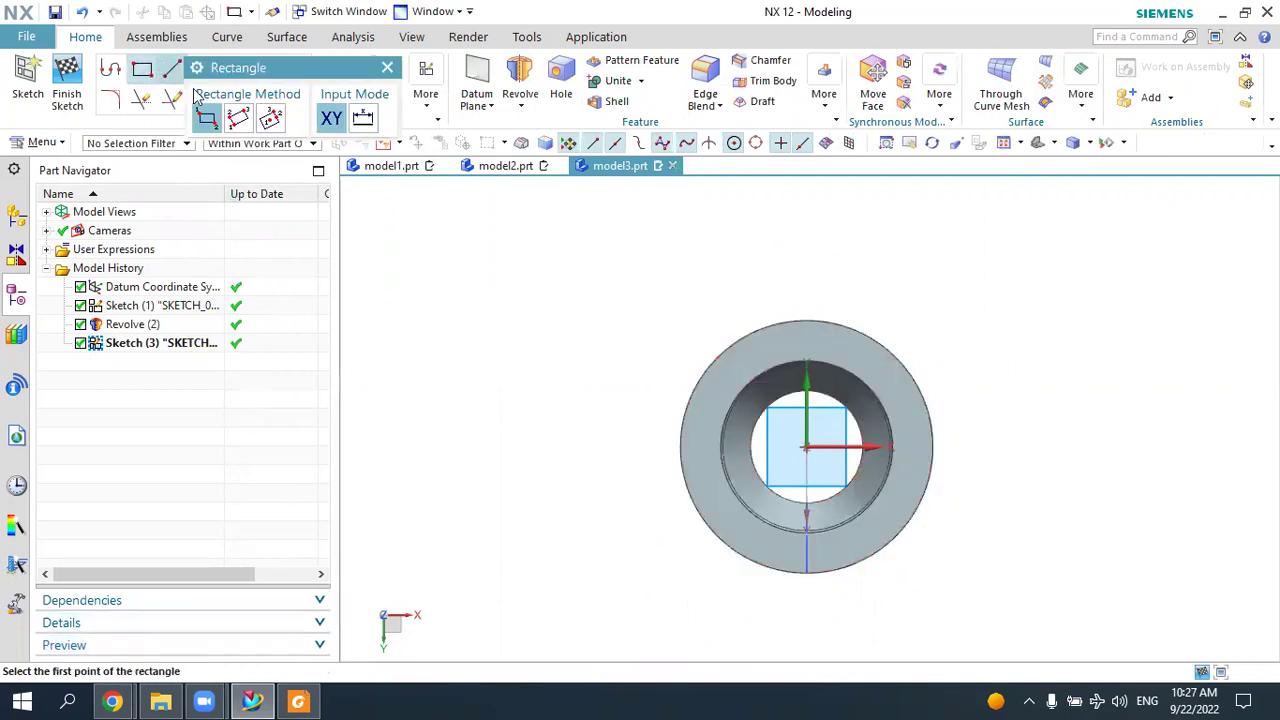
{"action": "left_click", "coordinate": [270, 120]}
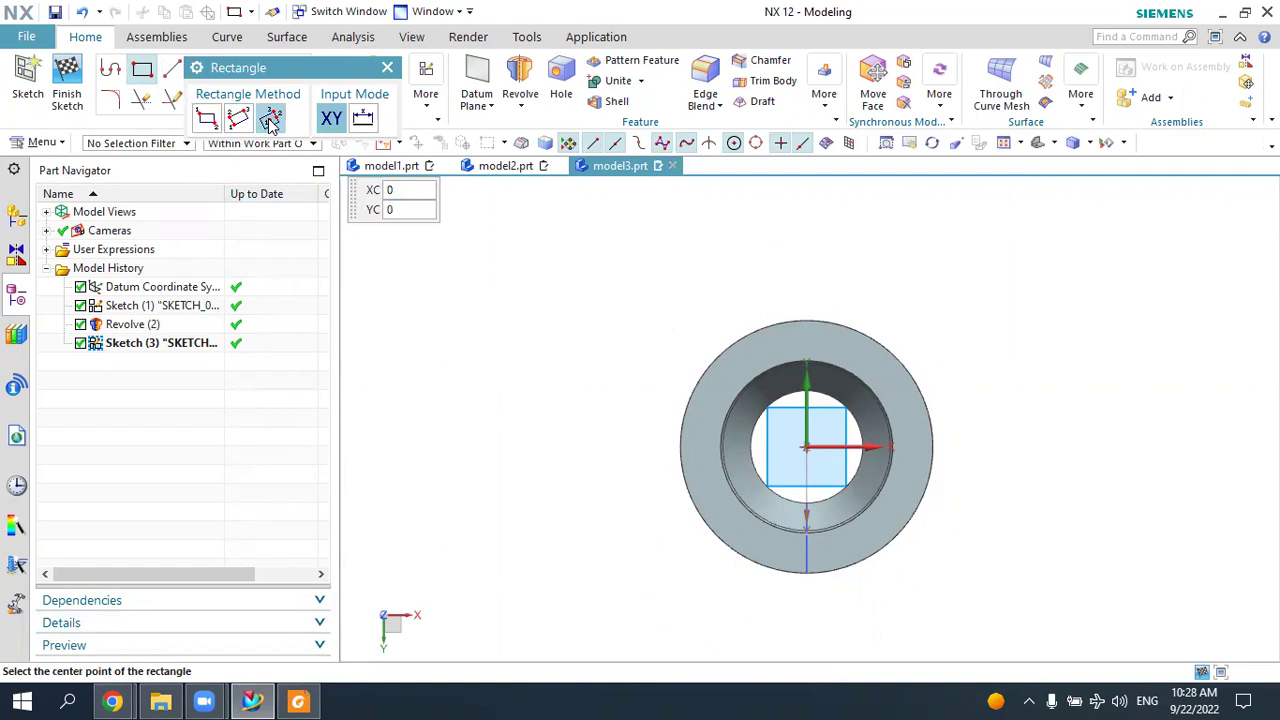
{"action": "left_click", "coordinate": [807, 445]}
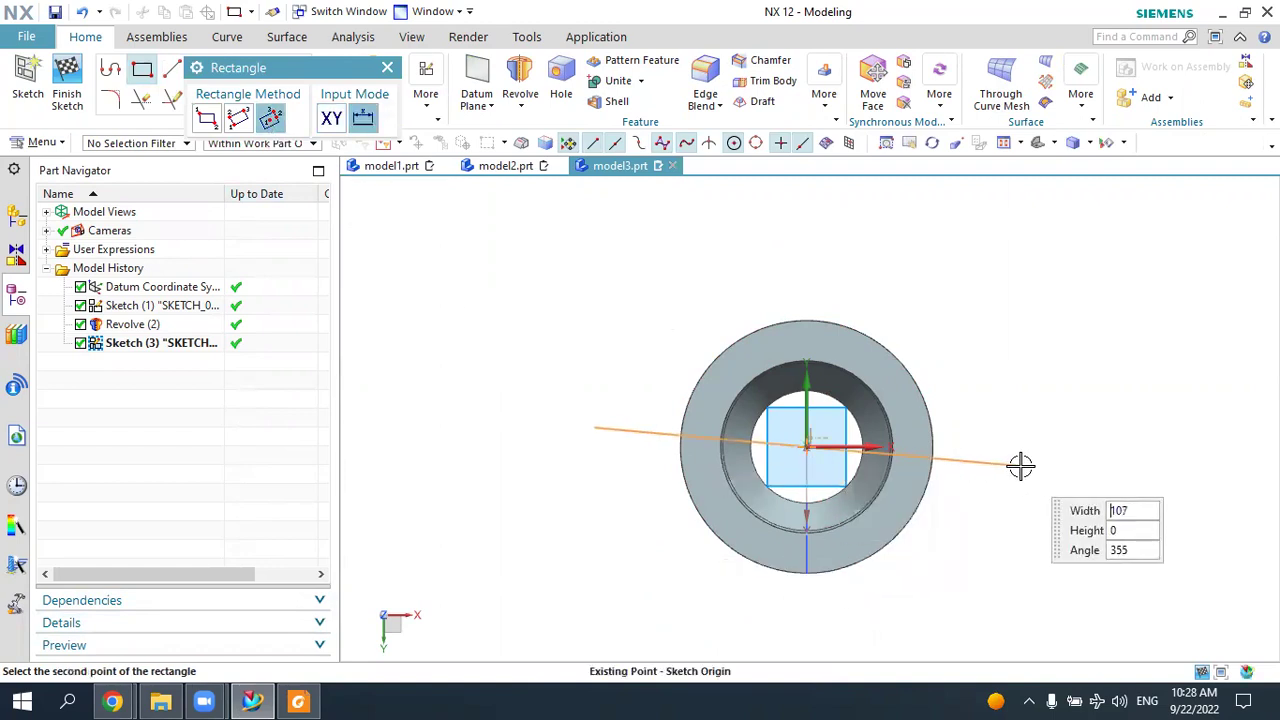
{"action": "left_click", "coordinate": [1022, 448]}
{"action": "left_click", "coordinate": [955, 292]}
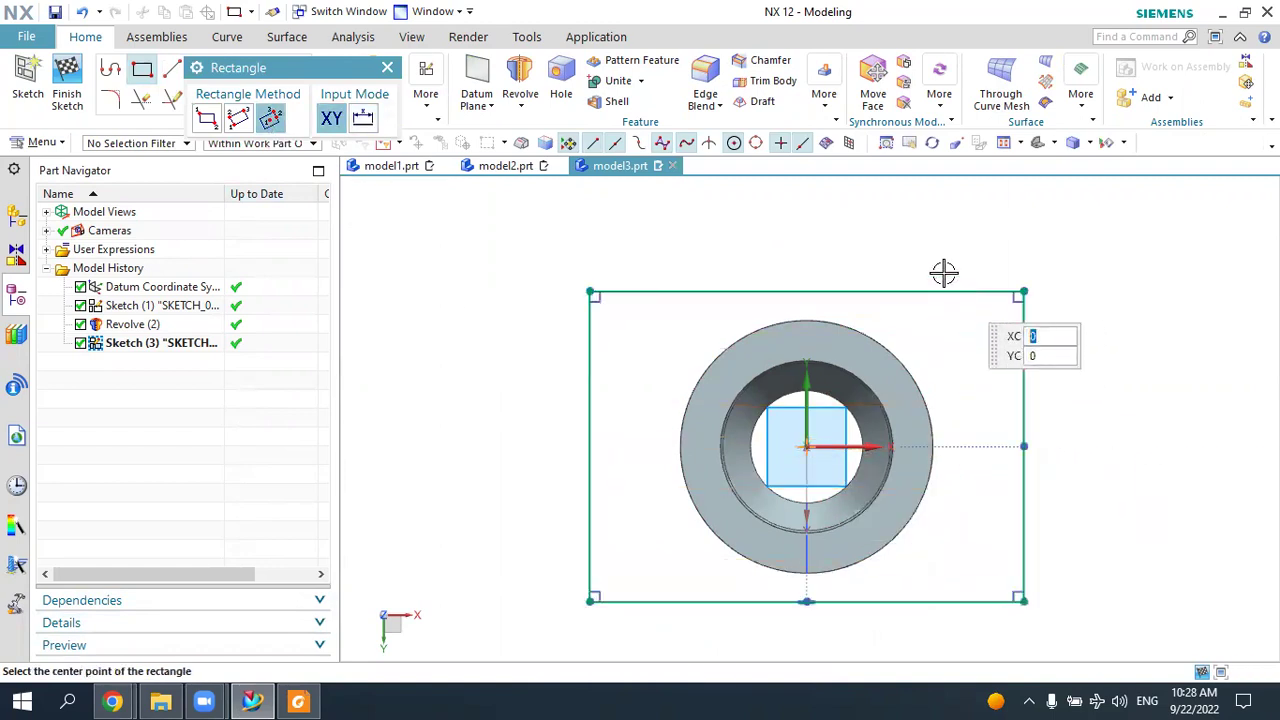
{"action": "left_click", "coordinate": [387, 67]}
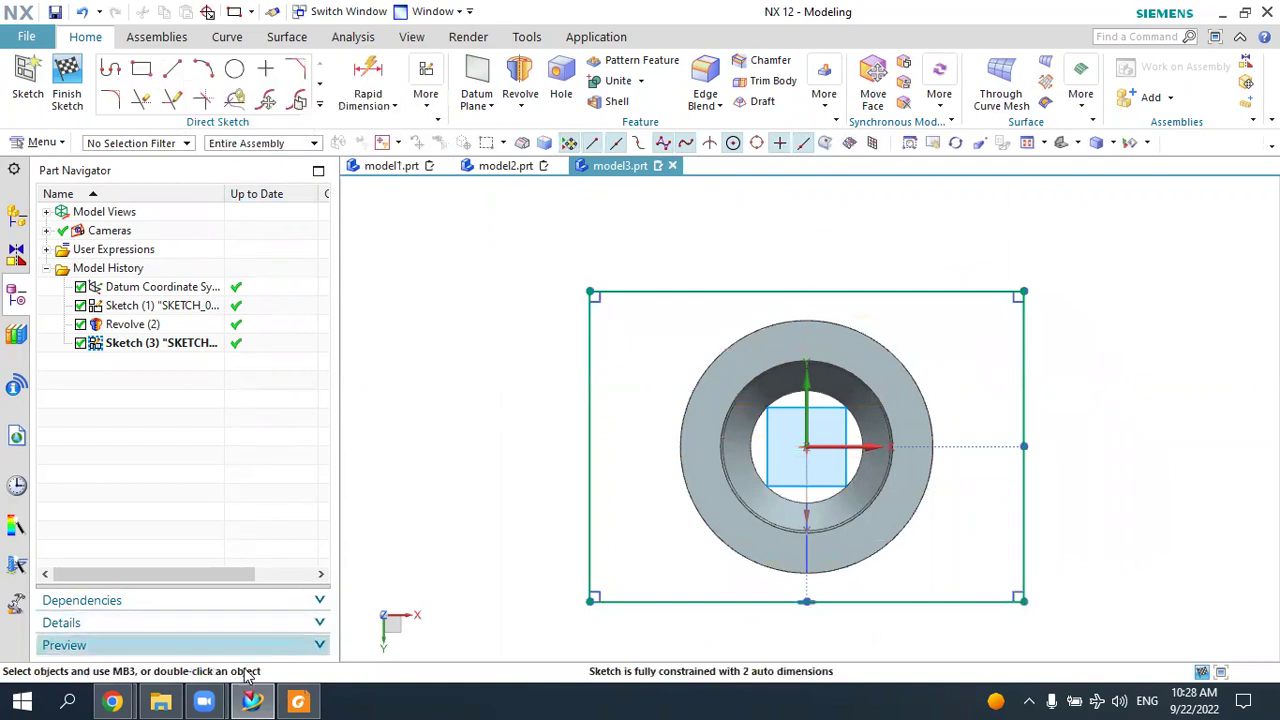
Check the base flange in the PDF drawing, then dimension the sketch rectangle in NX to 76 mm wide and 76 mm high.
{"action": "left_click", "coordinate": [298, 702]}
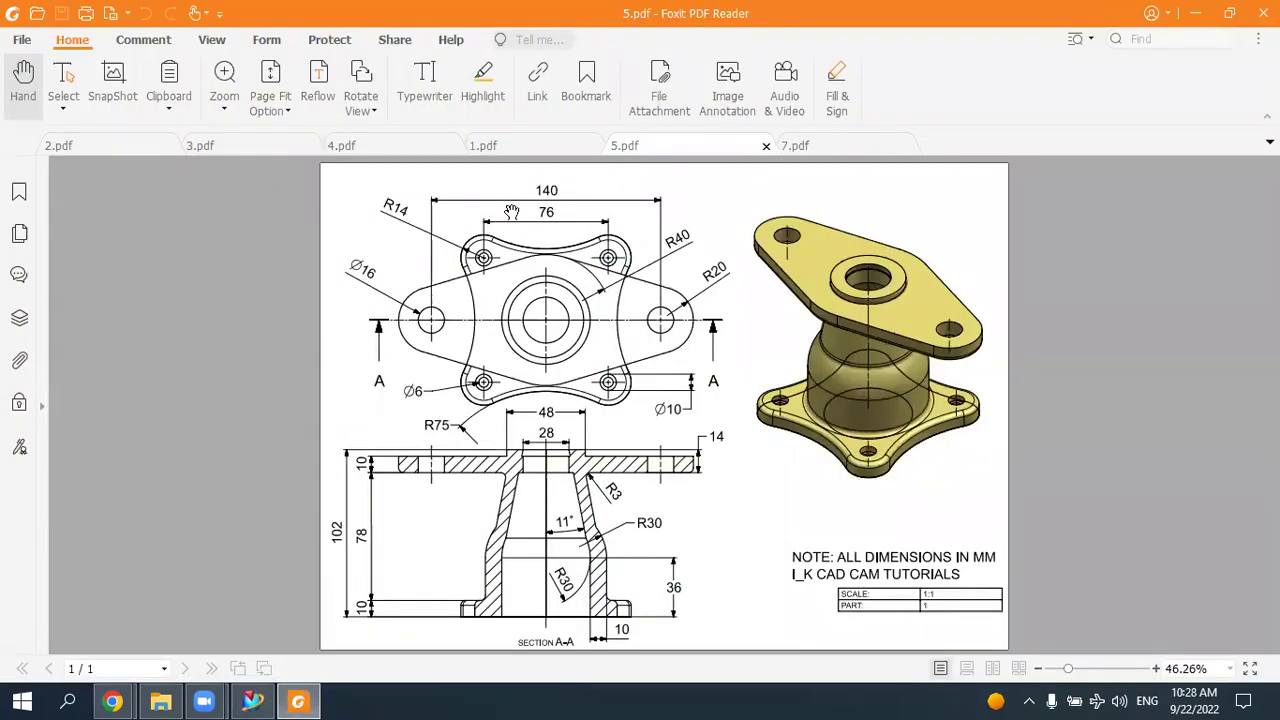
{"action": "left_click", "coordinate": [298, 702]}
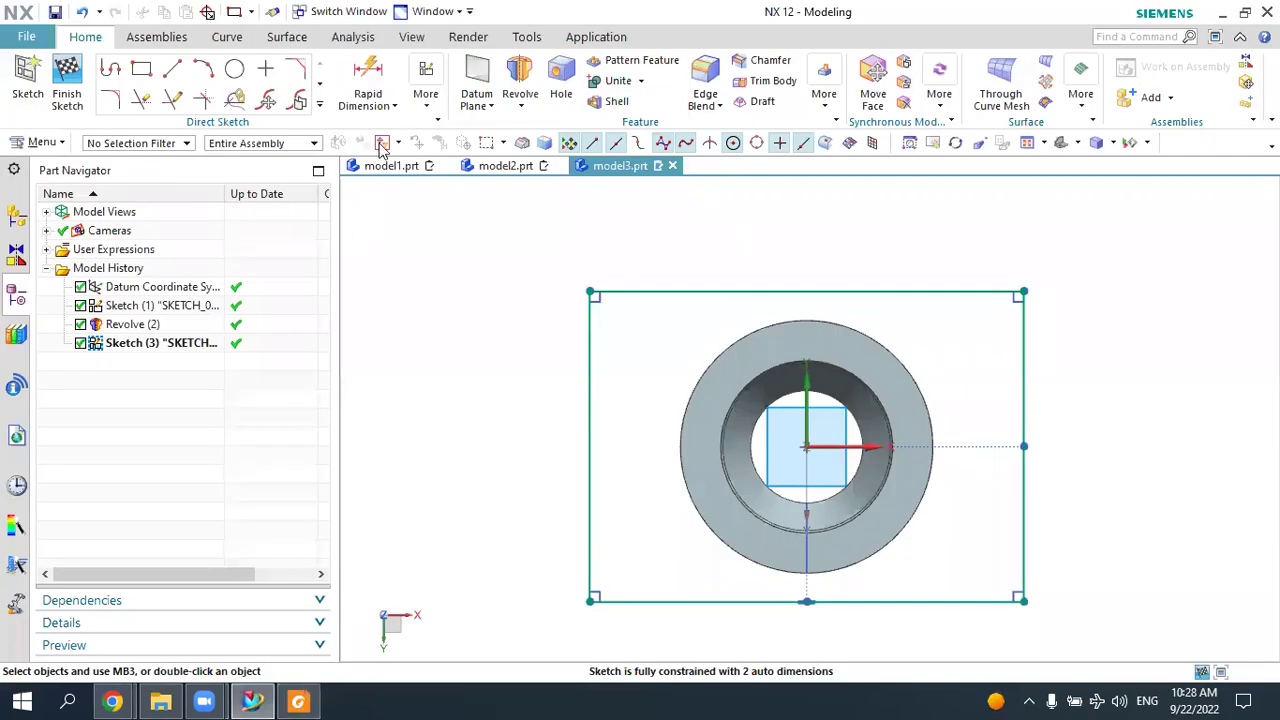
{"action": "left_click", "coordinate": [666, 290]}
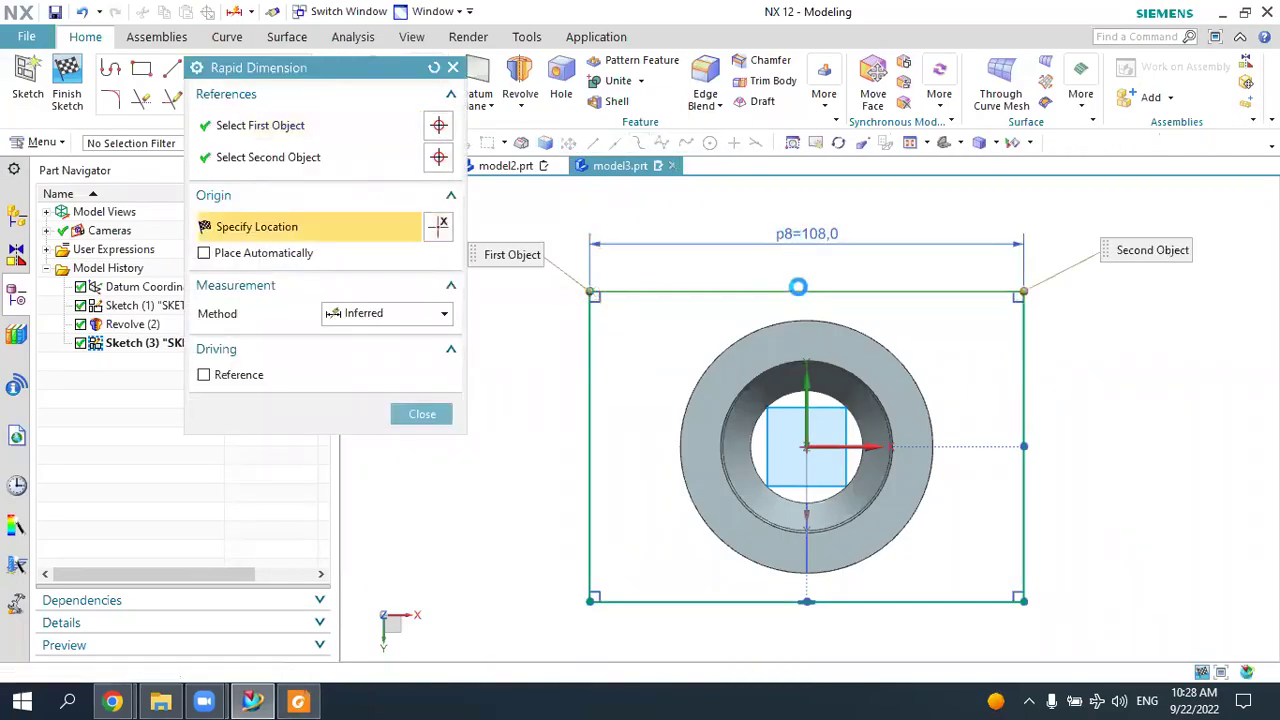
{"action": "left_click", "coordinate": [785, 235]}
{"action": "type", "text": "76"}
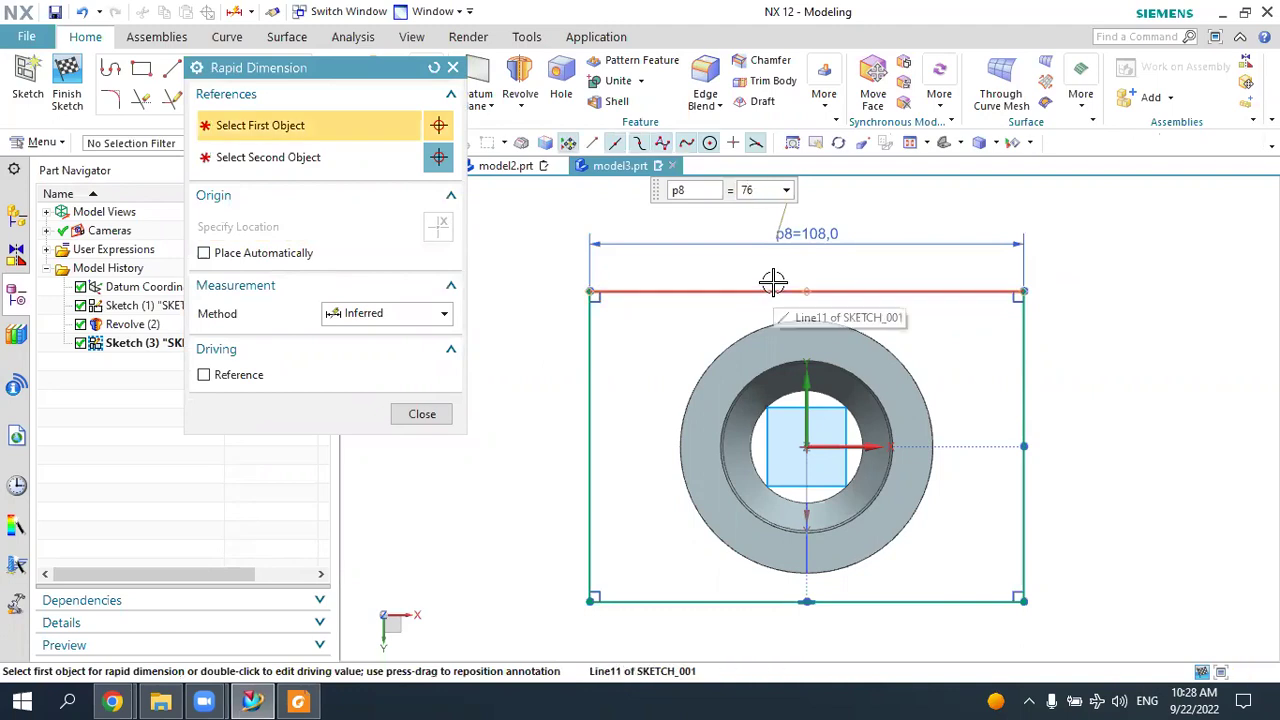
{"action": "key", "text": "Return"}
{"action": "left_click", "coordinate": [645, 388]}
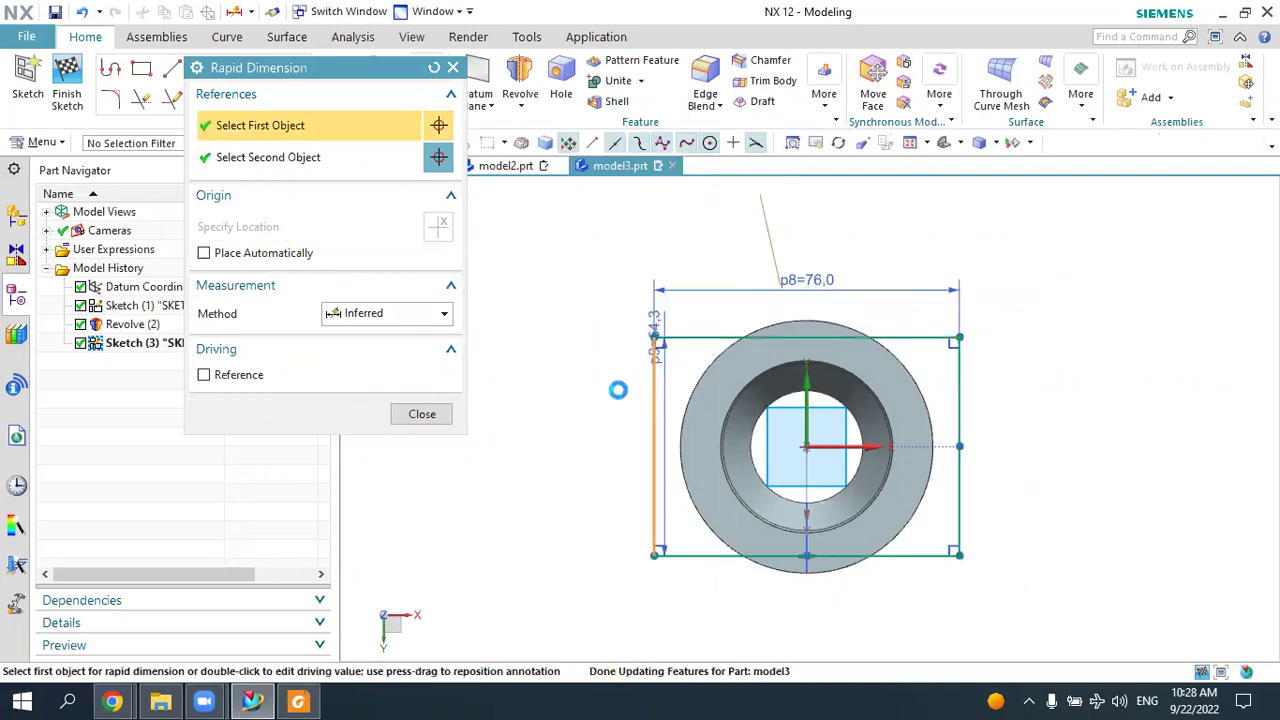
{"action": "left_click", "coordinate": [553, 430]}
{"action": "type", "text": "76"}
{"action": "key", "text": "Return"}
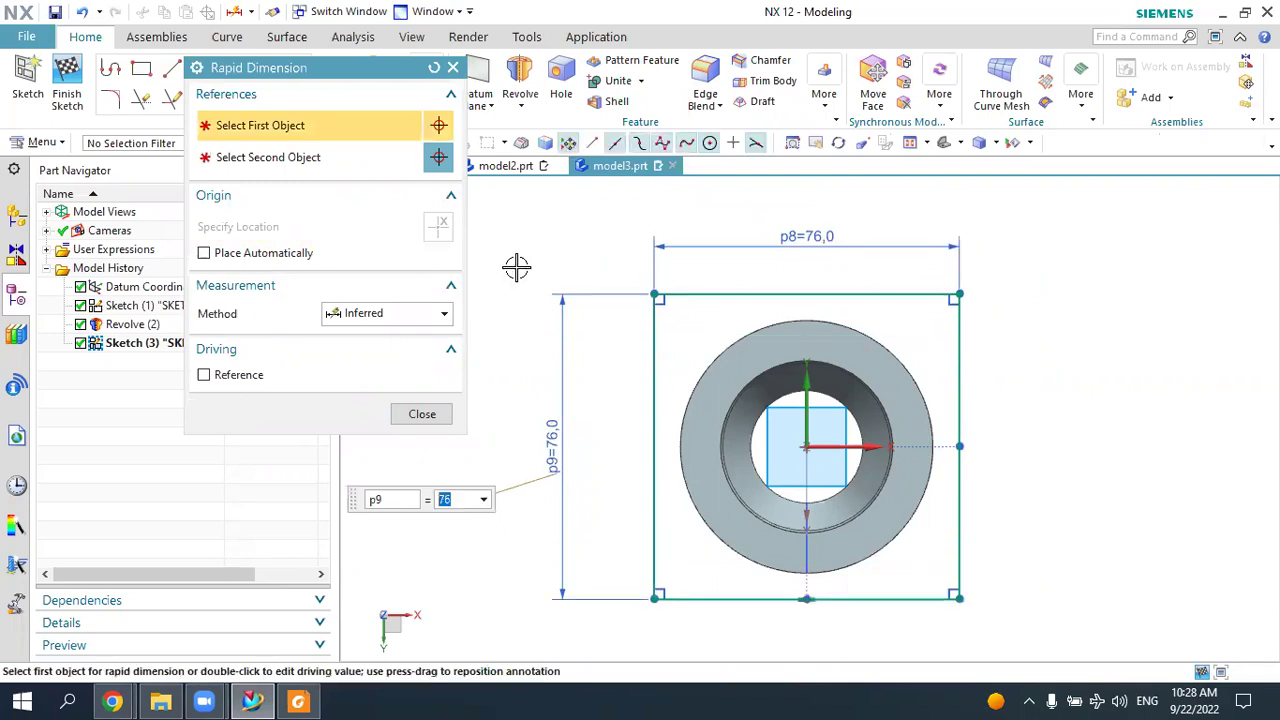
{"action": "key", "text": "Escape"}
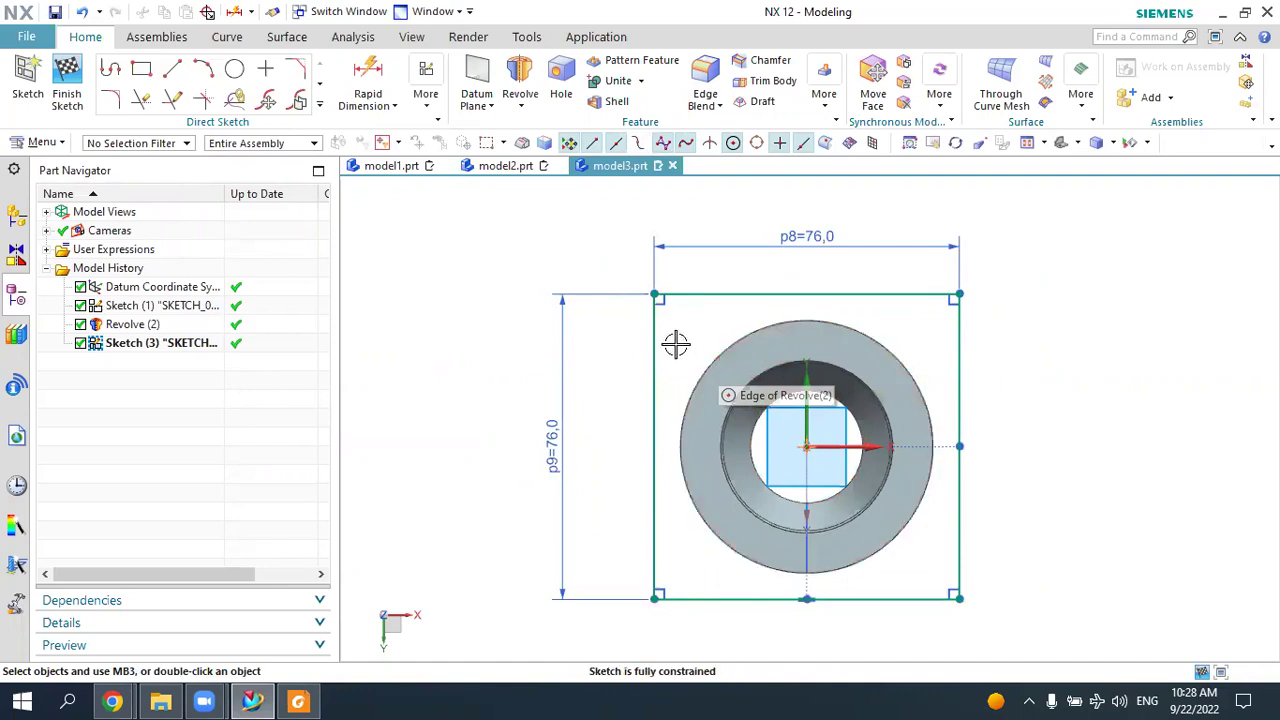
Convert all four sides of the 76 mm square to reference lines.
{"action": "left_click", "coordinate": [659, 333]}
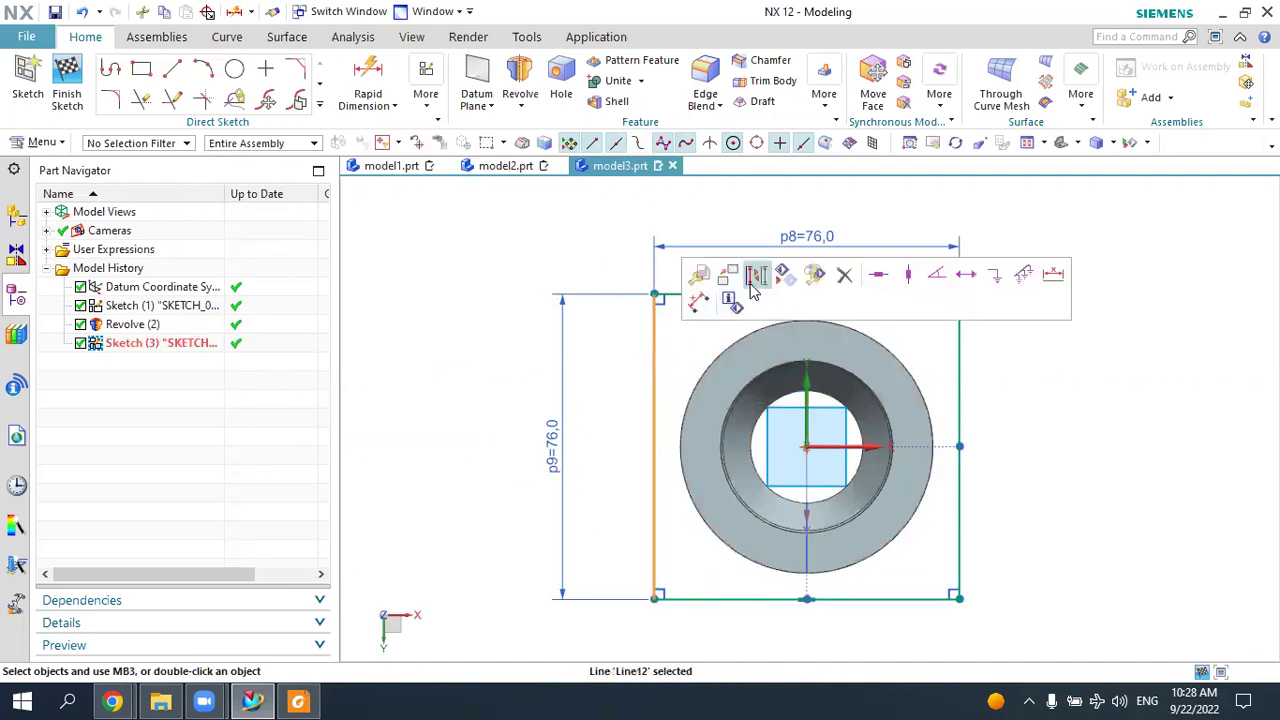
{"action": "left_click", "coordinate": [730, 294]}
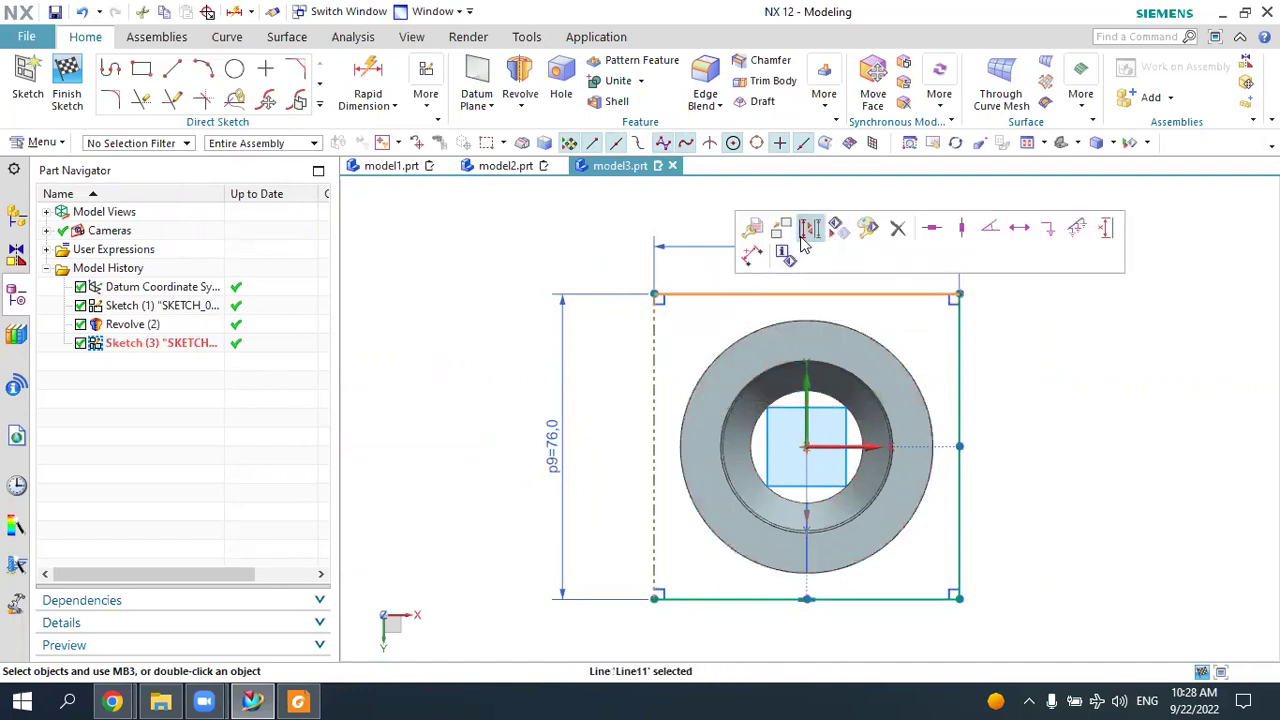
{"action": "left_click", "coordinate": [803, 236]}
{"action": "left_click", "coordinate": [958, 330]}
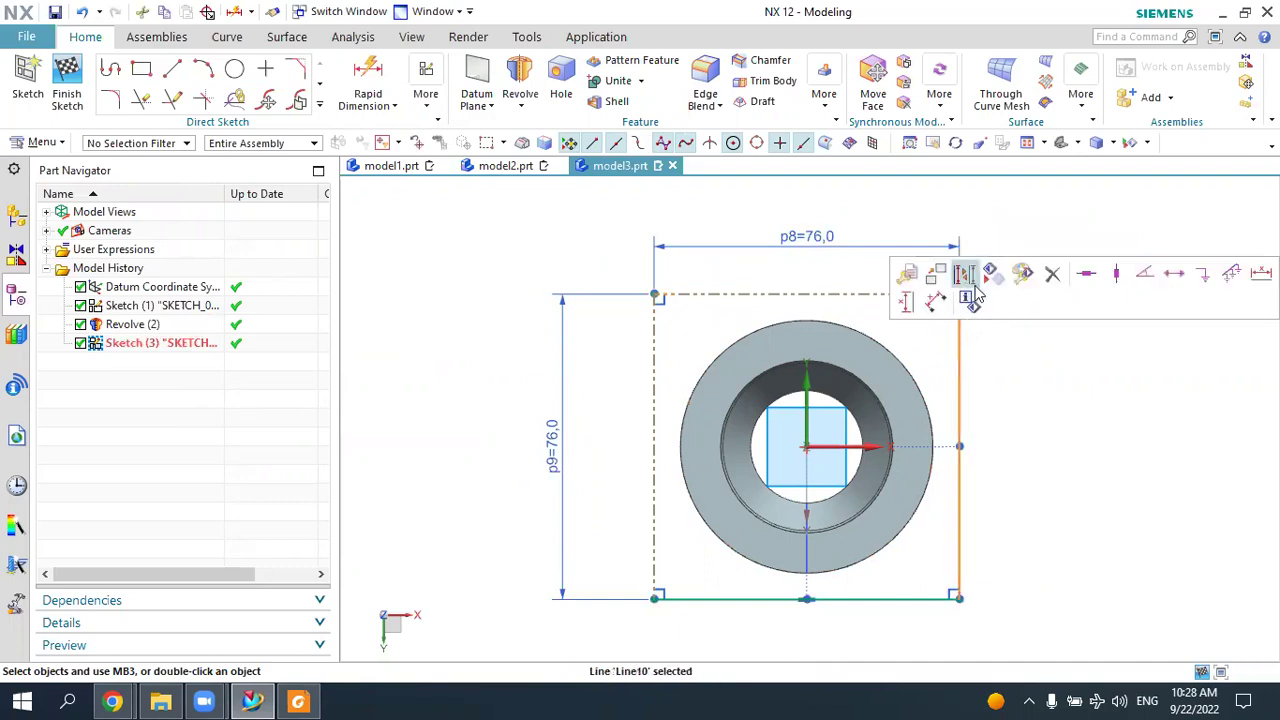
{"action": "left_click", "coordinate": [974, 292]}
{"action": "left_click", "coordinate": [886, 596]}
{"action": "left_click", "coordinate": [945, 540]}
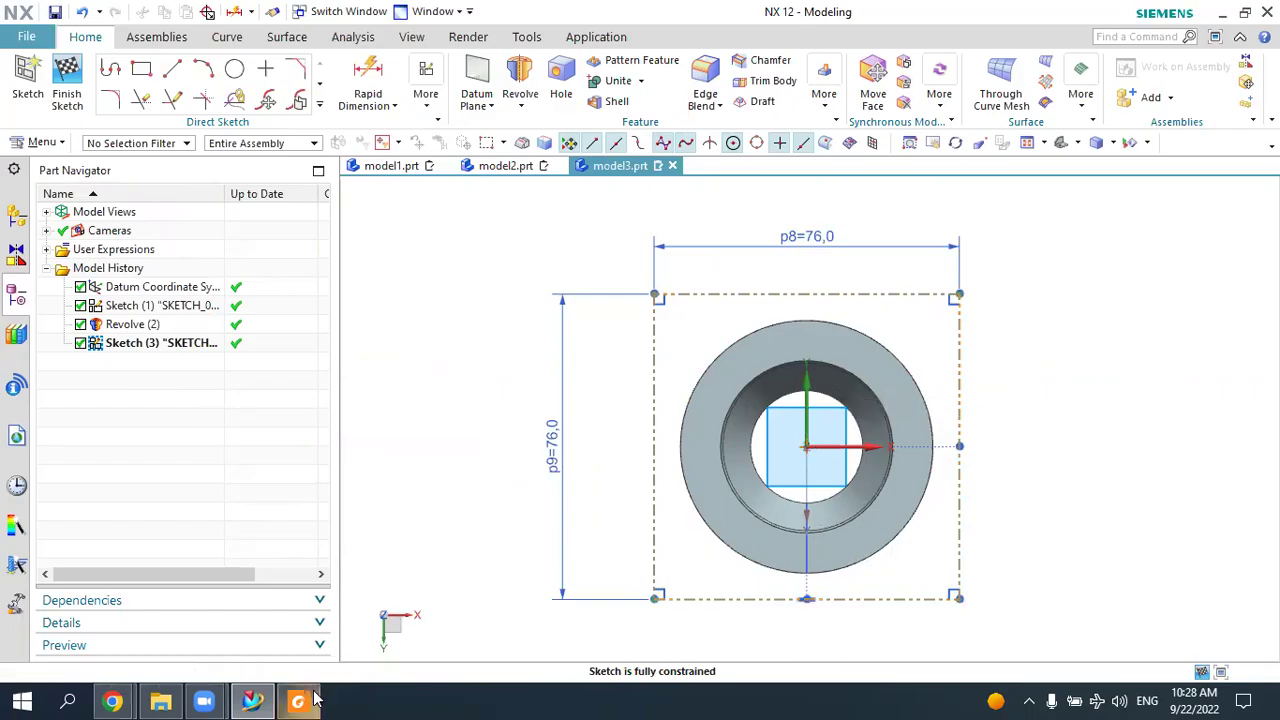
Check the corner radius in the PDF drawing, then sketch a 28 mm diameter circle in NX on each corner of the reference square.
{"action": "left_click", "coordinate": [298, 701]}
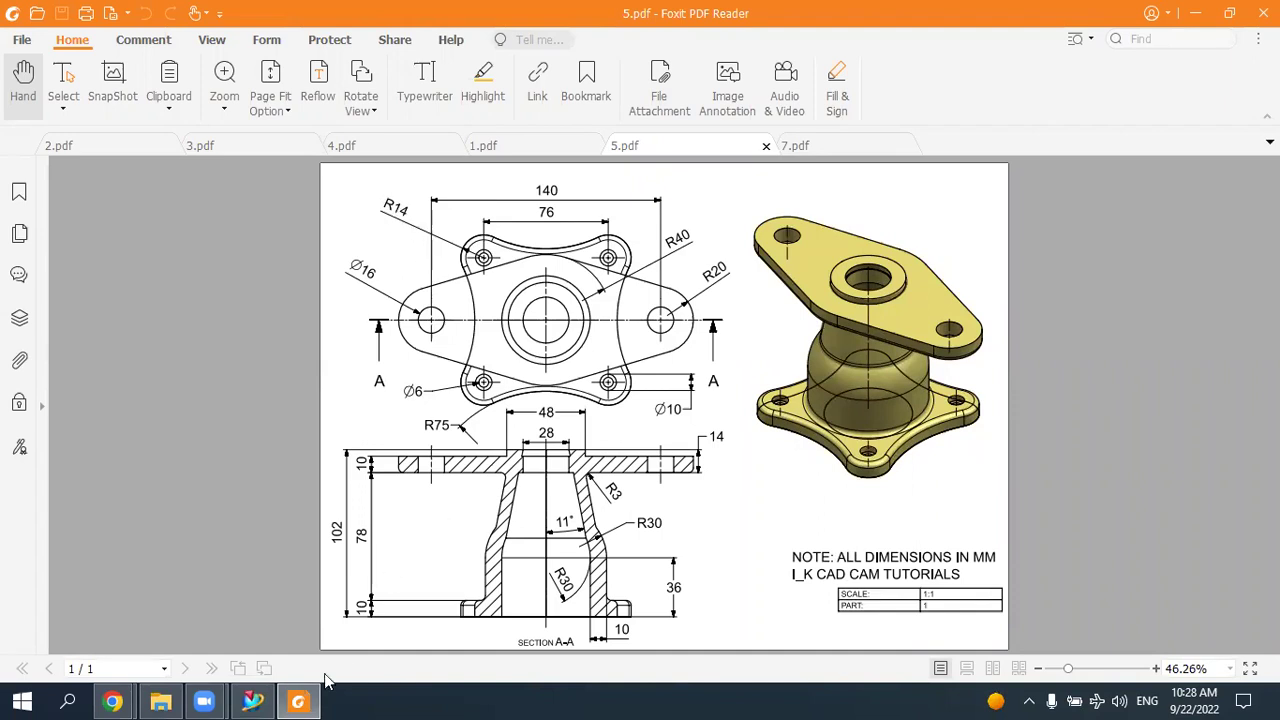
{"action": "left_click", "coordinate": [253, 701]}
{"action": "left_click", "coordinate": [234, 66]}
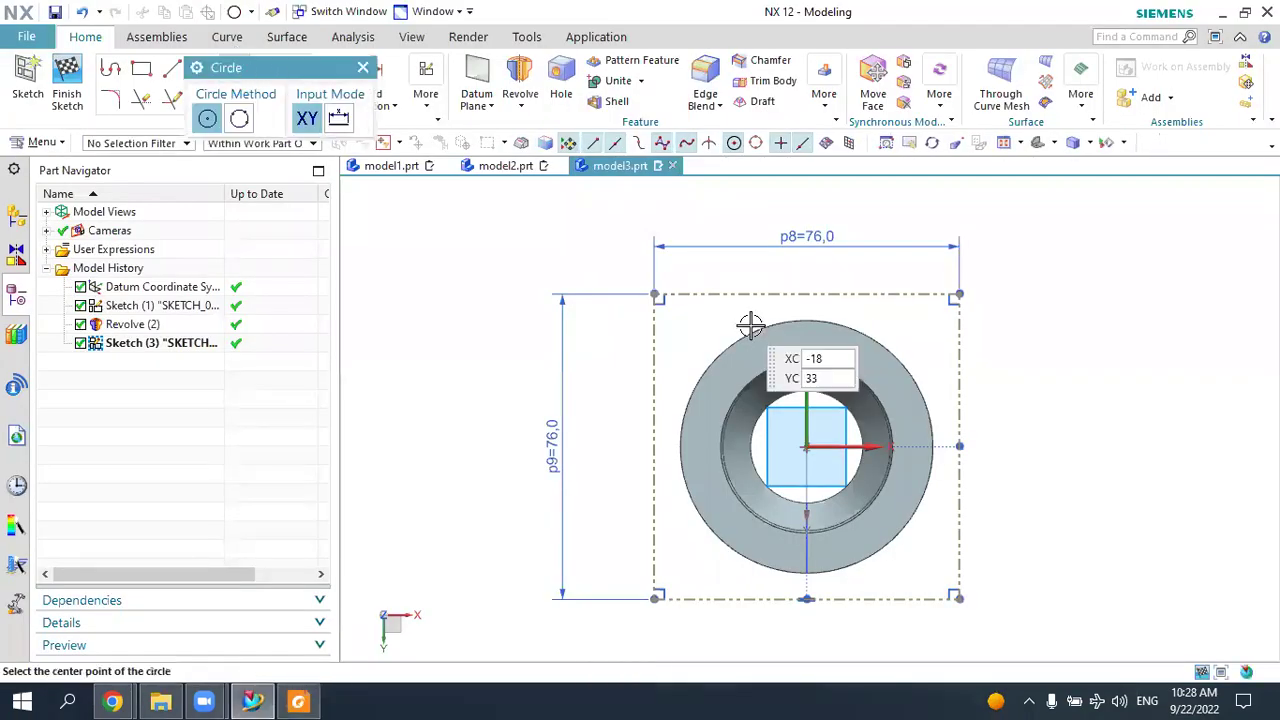
{"action": "left_click", "coordinate": [652, 292]}
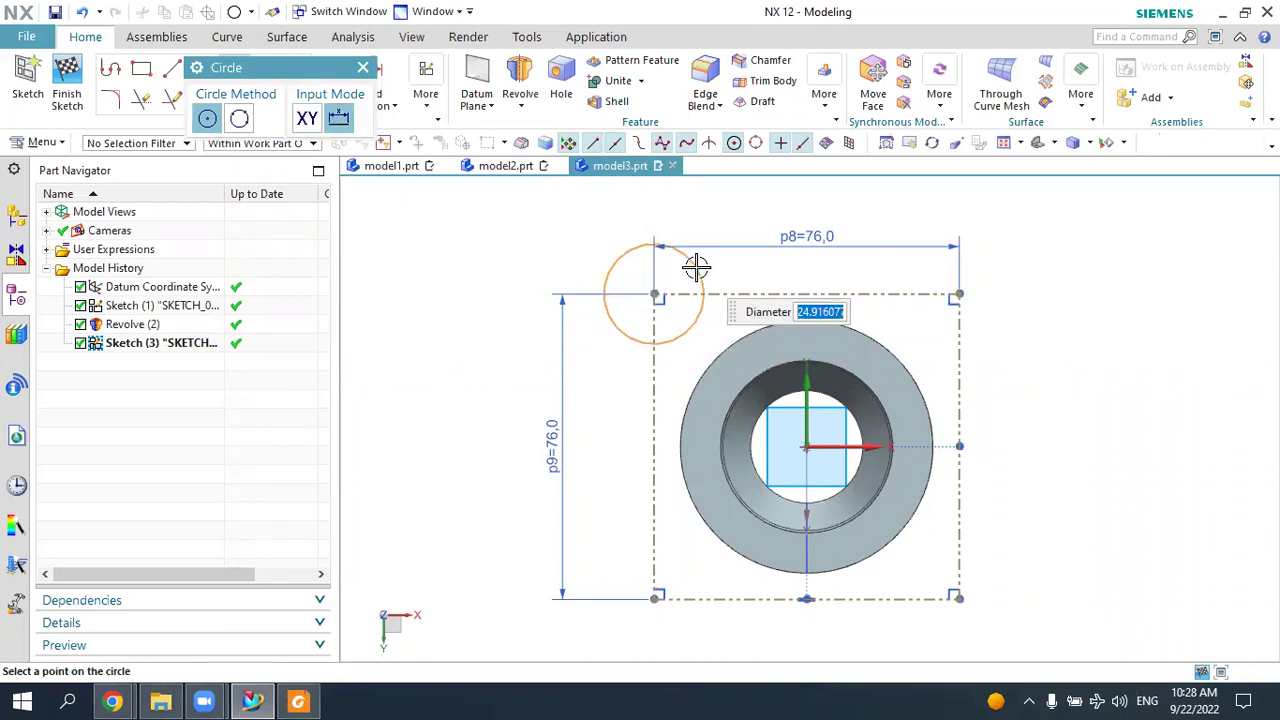
{"action": "left_click", "coordinate": [311, 699]}
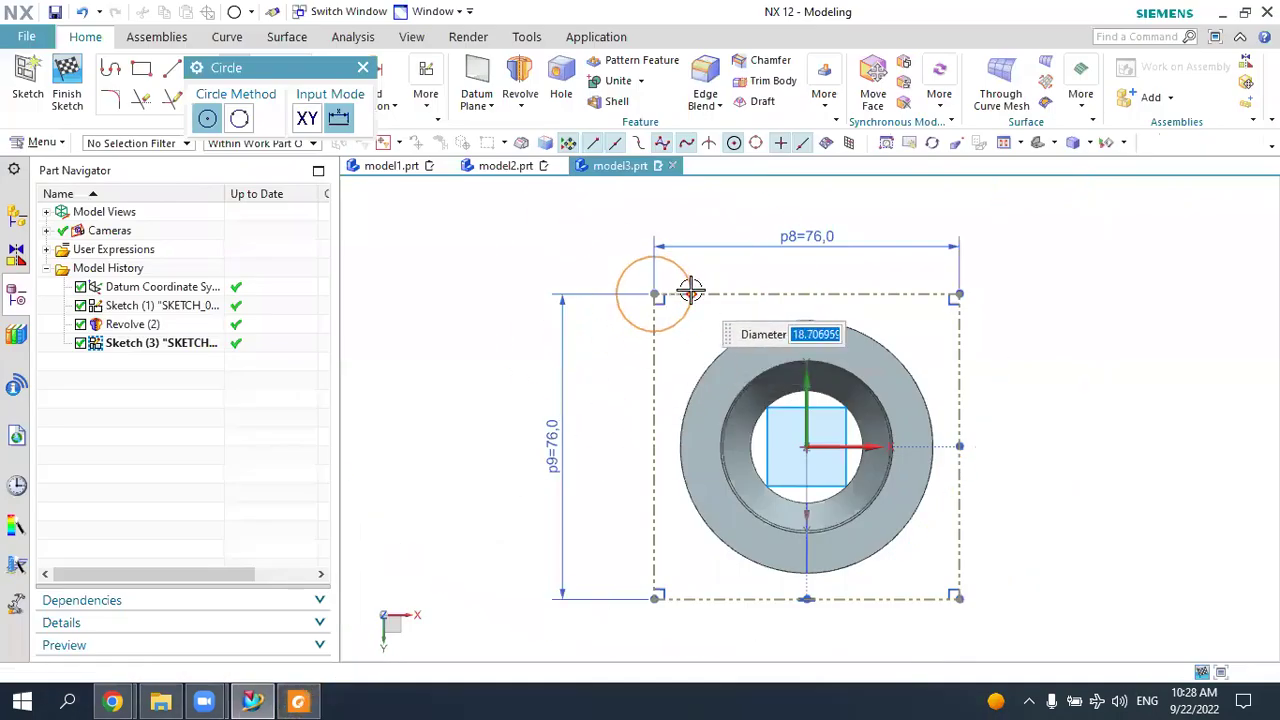
{"action": "left_click", "coordinate": [656, 295]}
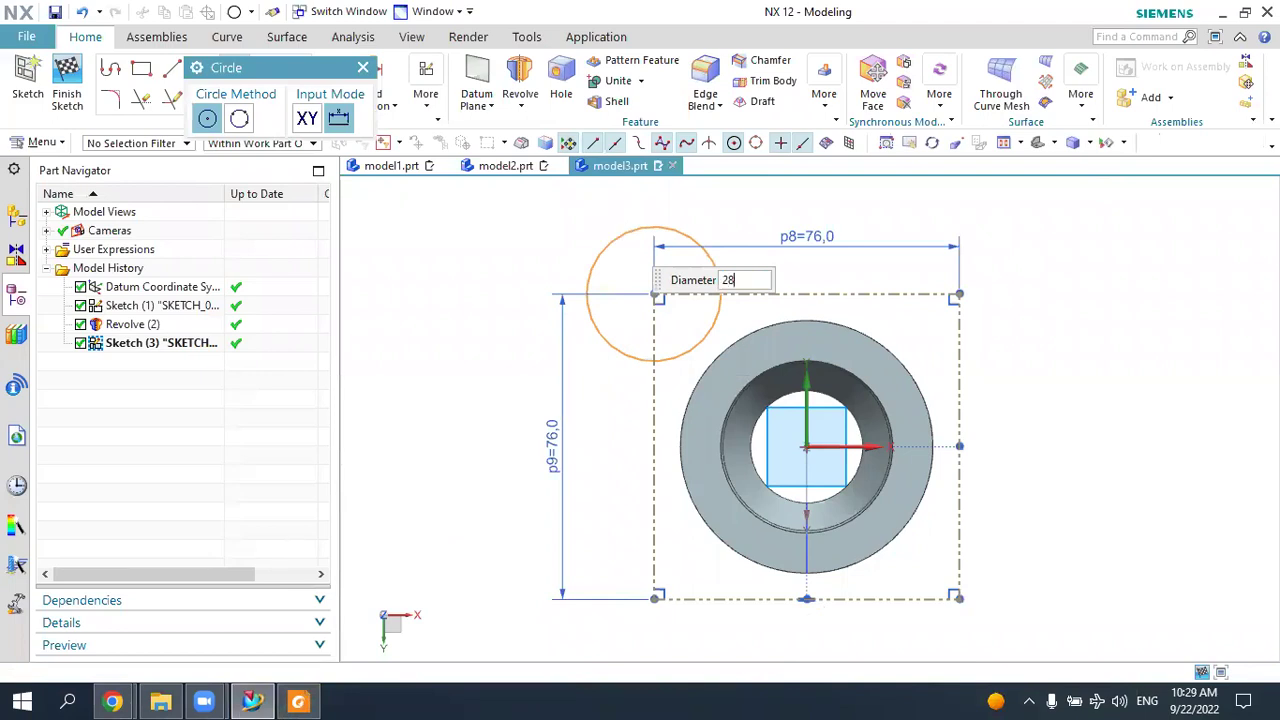
{"action": "type", "text": "28"}
{"action": "key", "text": "Return"}
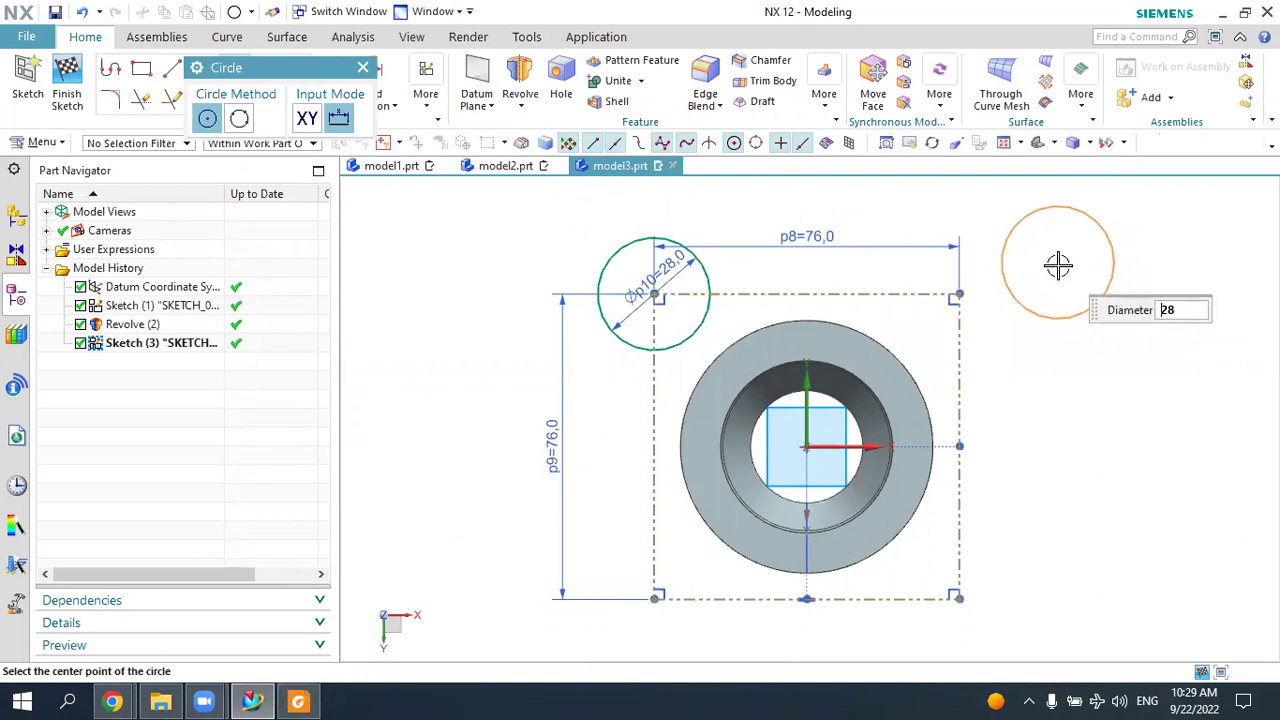
{"action": "left_click", "coordinate": [959, 295]}
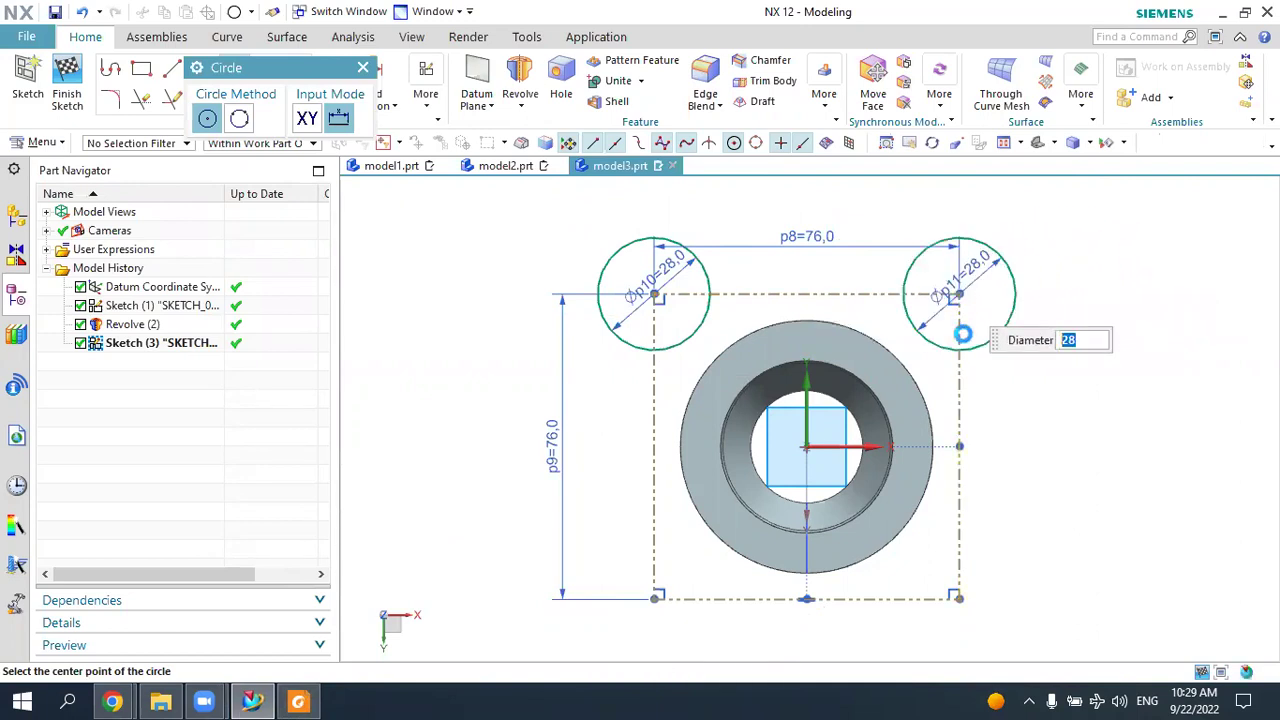
{"action": "left_click", "coordinate": [944, 598]}
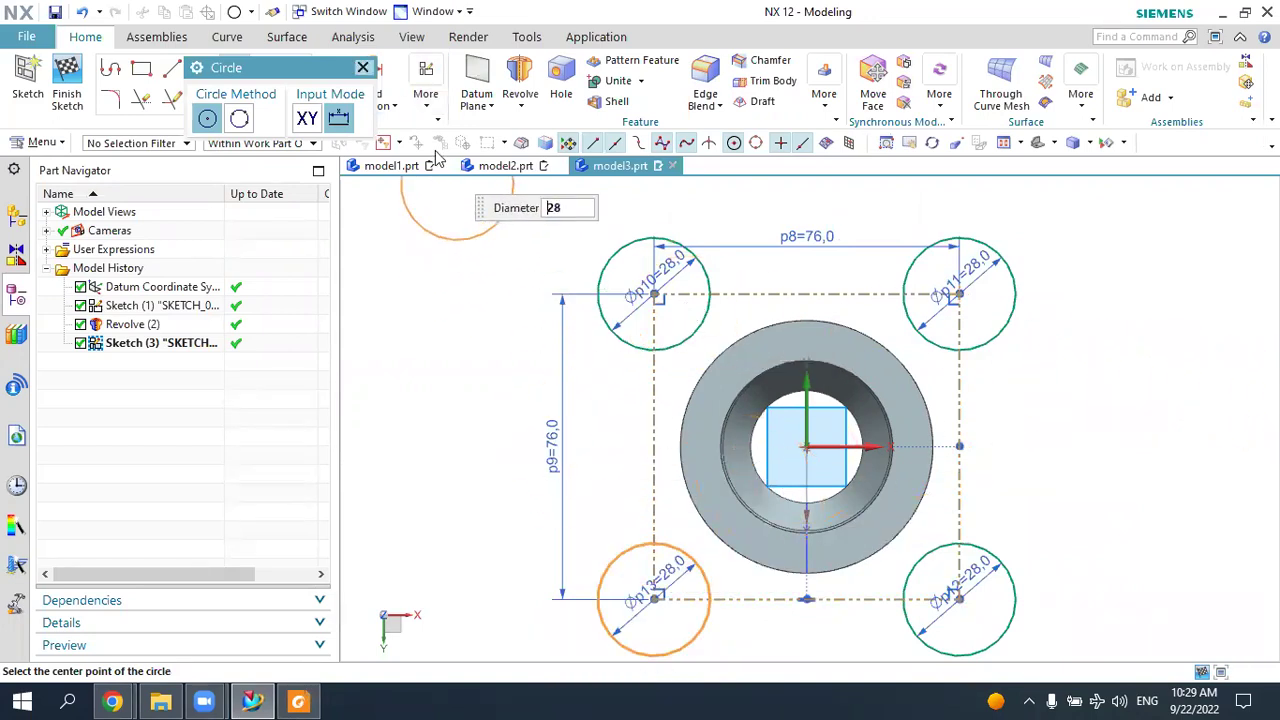
{"action": "key", "text": "Escape"}
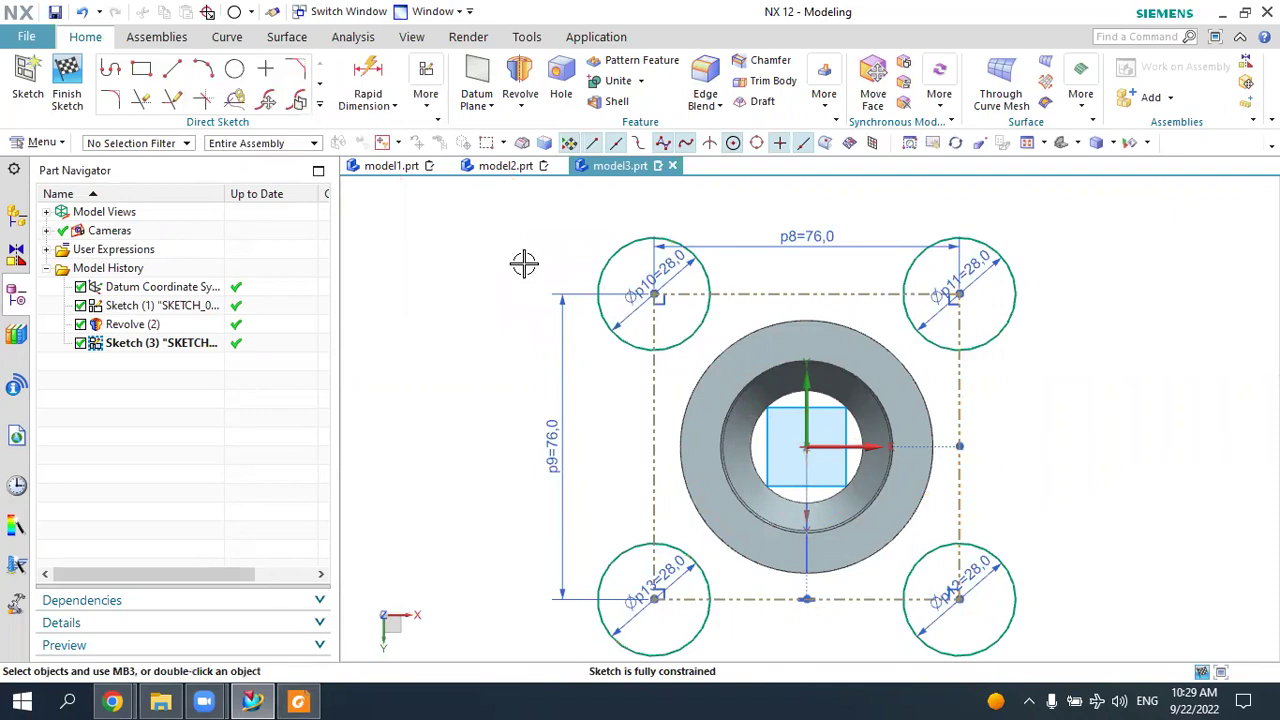
Check the flange edge radius in the PDF drawing, then sketch an inward-curving 75 mm radius arc in NX between the two upper circles.
{"action": "left_click", "coordinate": [300, 700]}
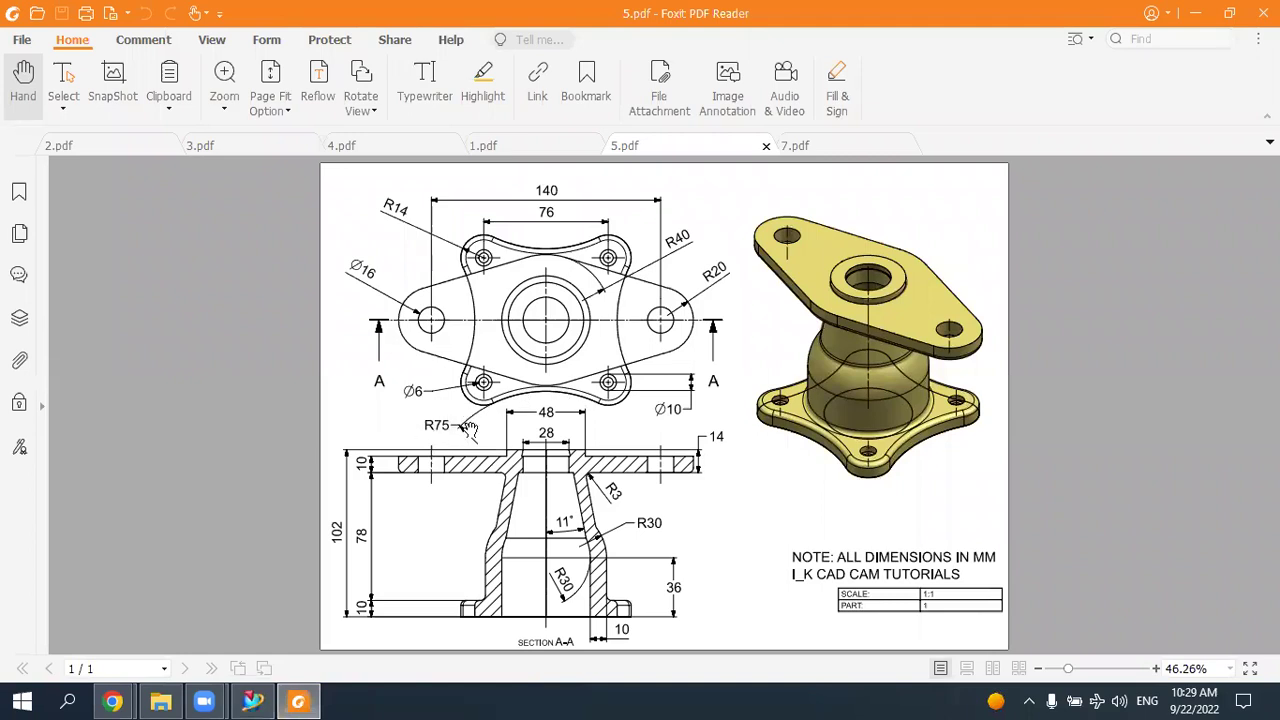
{"action": "left_click", "coordinate": [316, 700]}
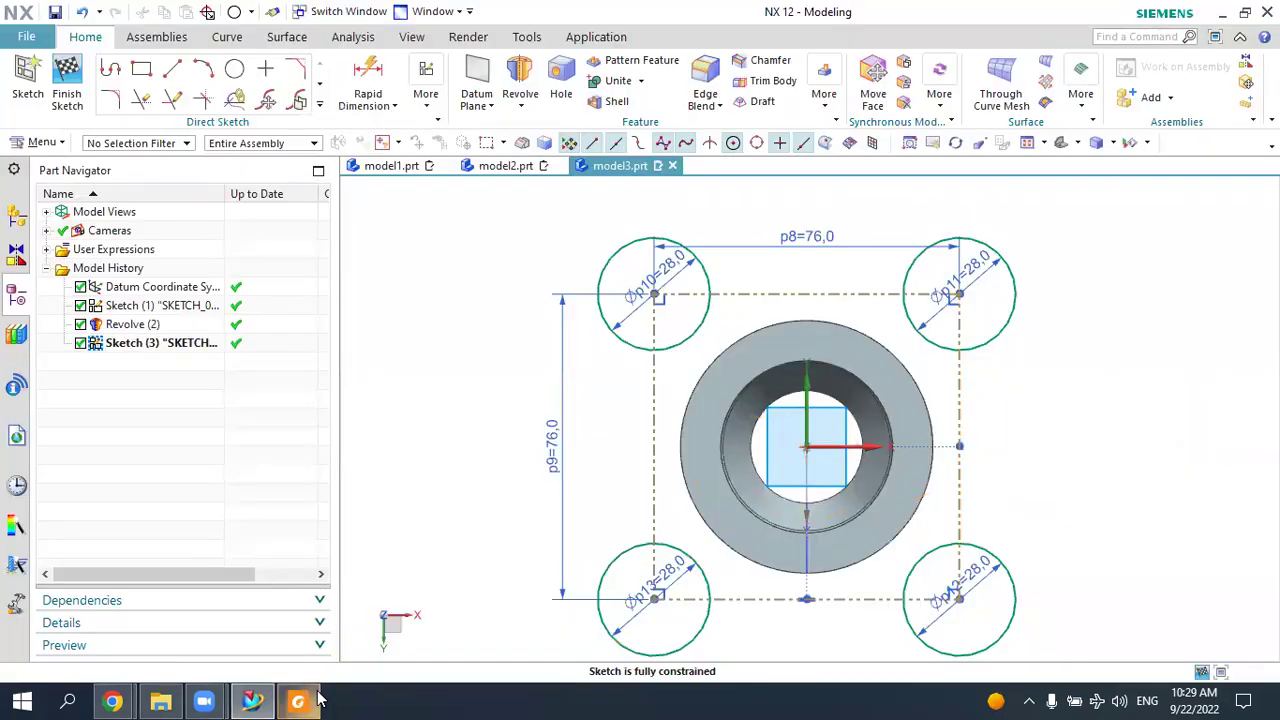
{"action": "left_click", "coordinate": [318, 700]}
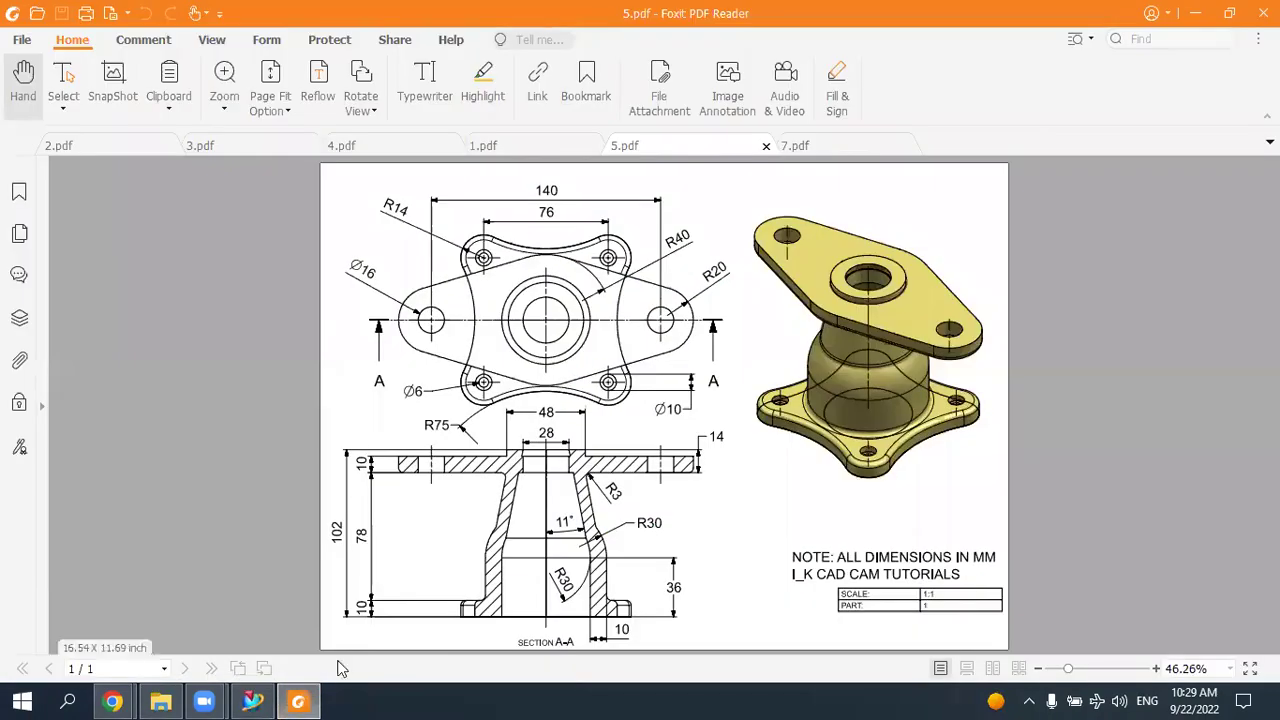
{"action": "left_click", "coordinate": [300, 700]}
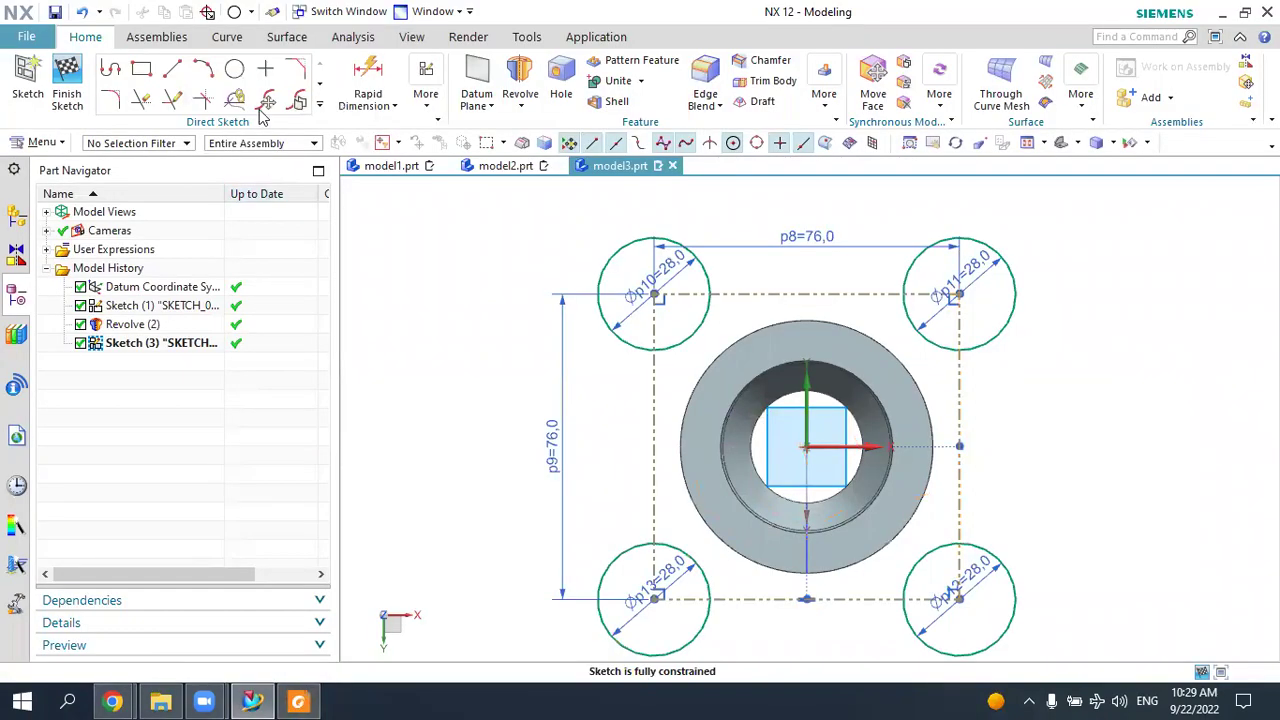
{"action": "left_click", "coordinate": [203, 74]}
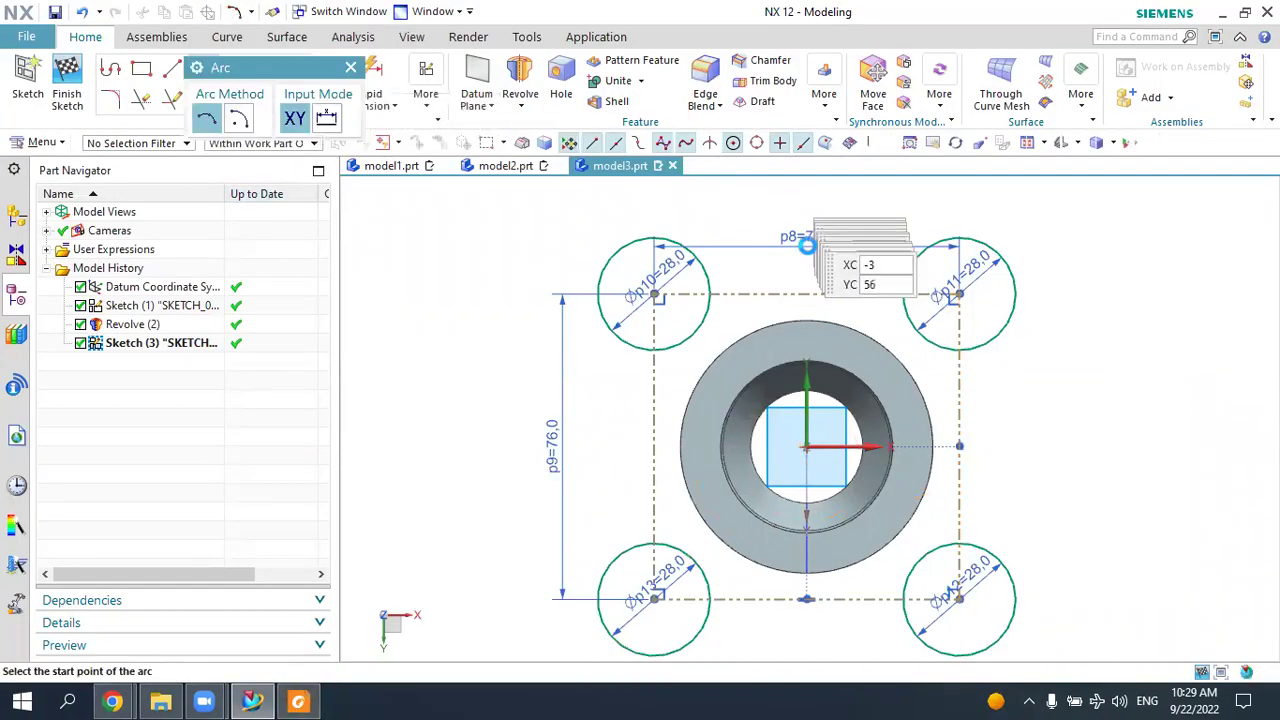
{"action": "left_click", "coordinate": [659, 230]}
{"action": "left_click", "coordinate": [947, 236]}
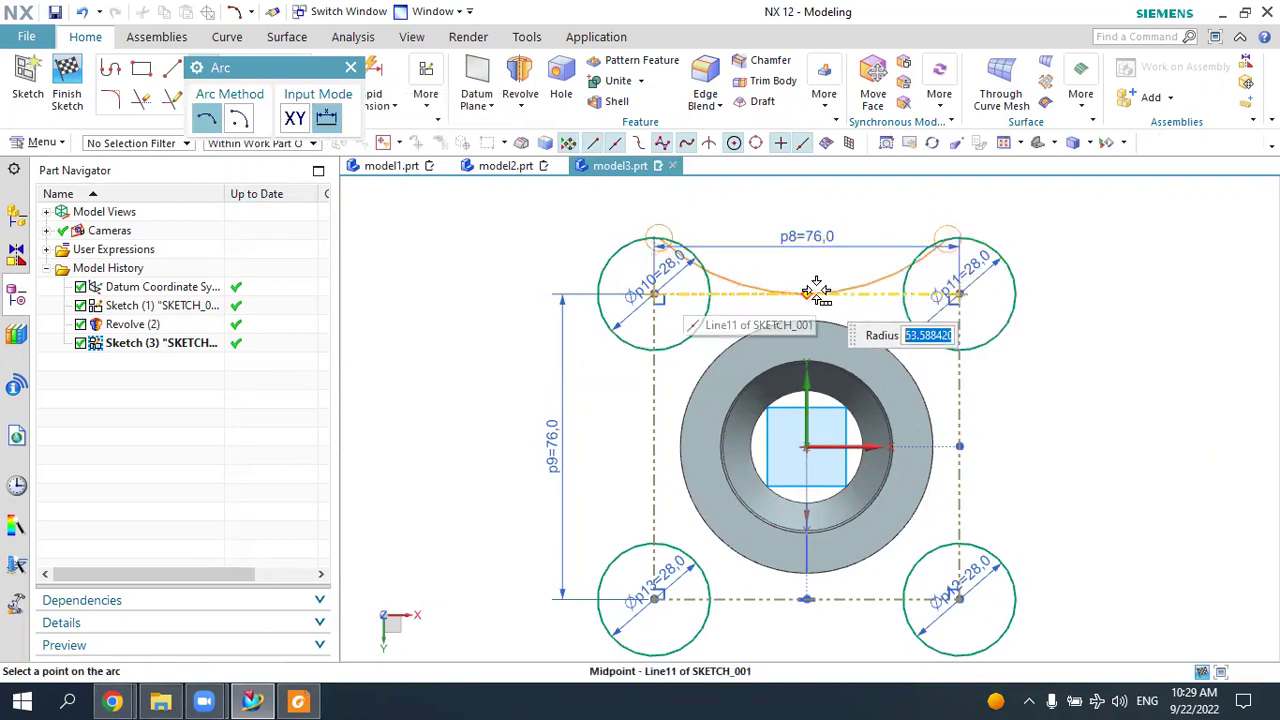
{"action": "type", "text": "75"}
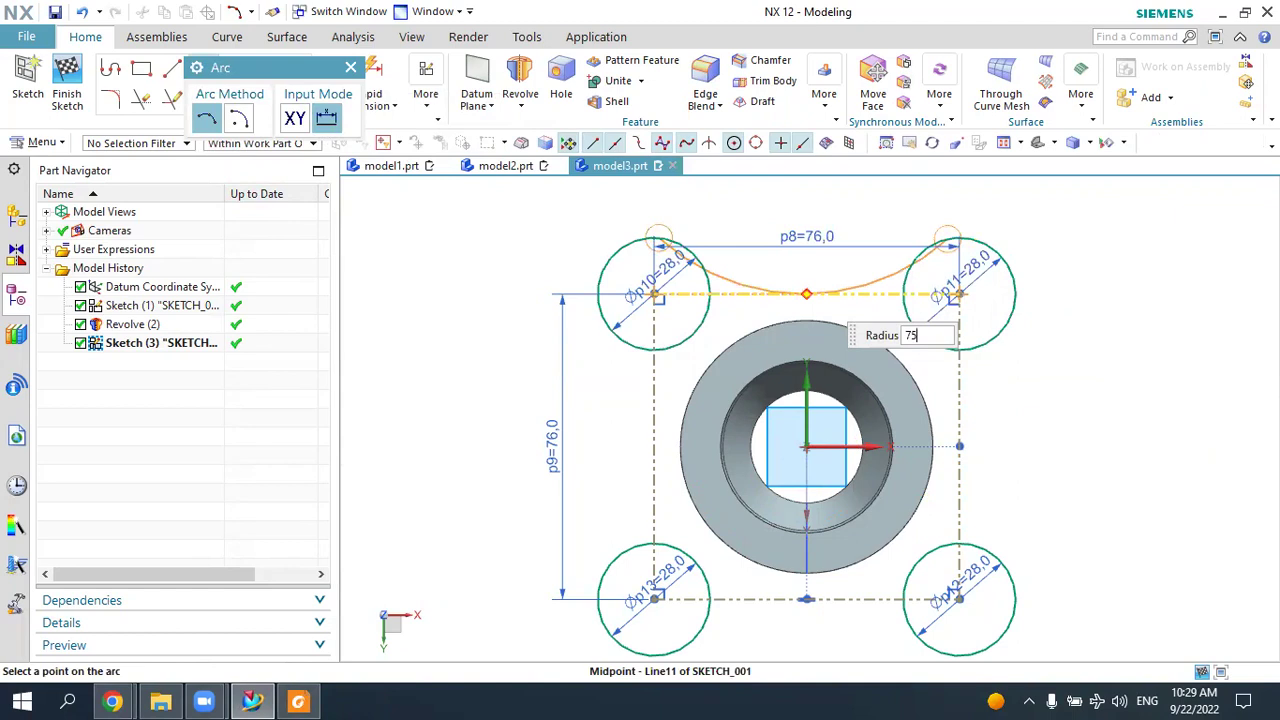
{"action": "key", "text": "Return"}
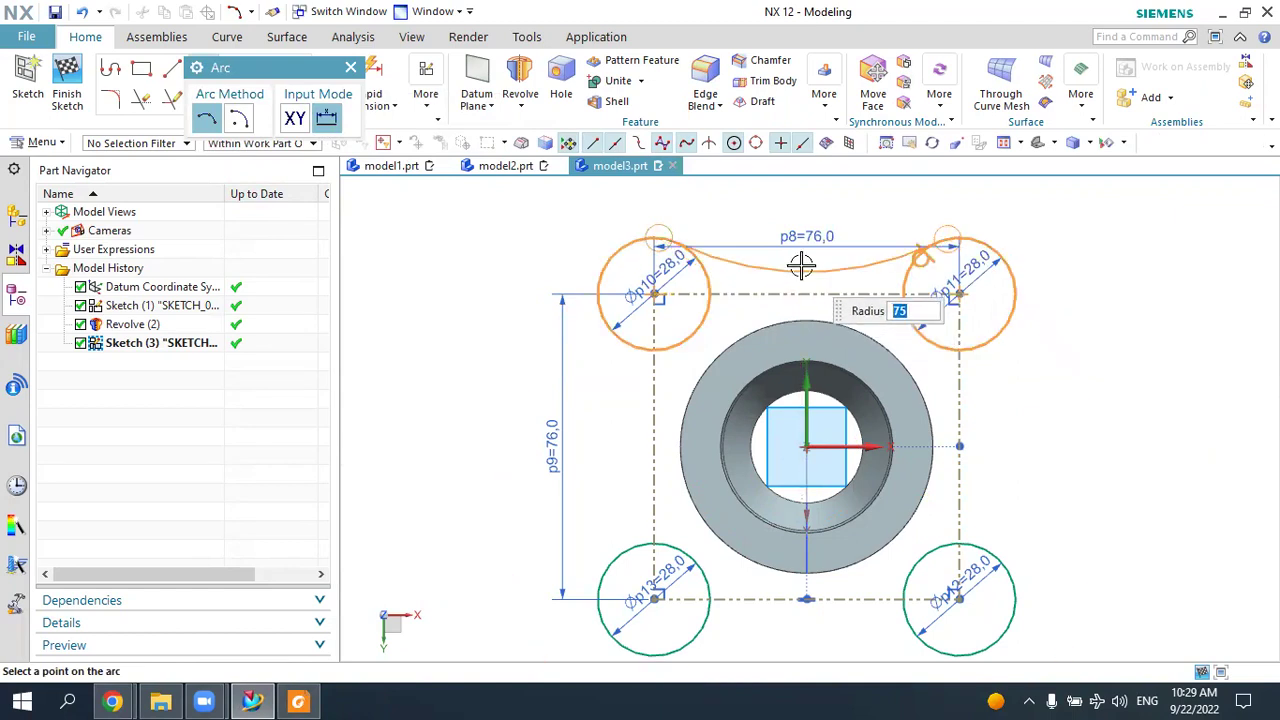
{"action": "left_click", "coordinate": [801, 265]}
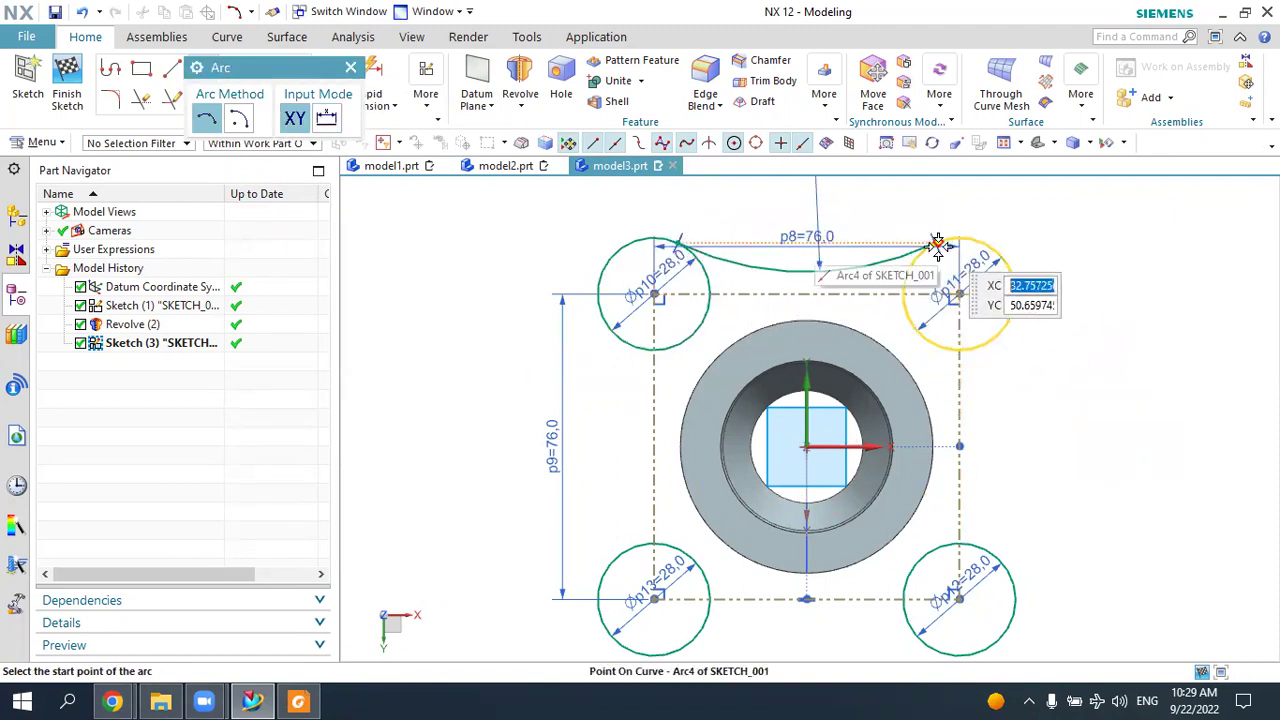
Sketch an inward-curving arc of 75 mm radius joining the outer sides of the two right-hand circles.
{"action": "left_click", "coordinate": [1012, 305]}
{"action": "left_click", "coordinate": [1010, 588]}
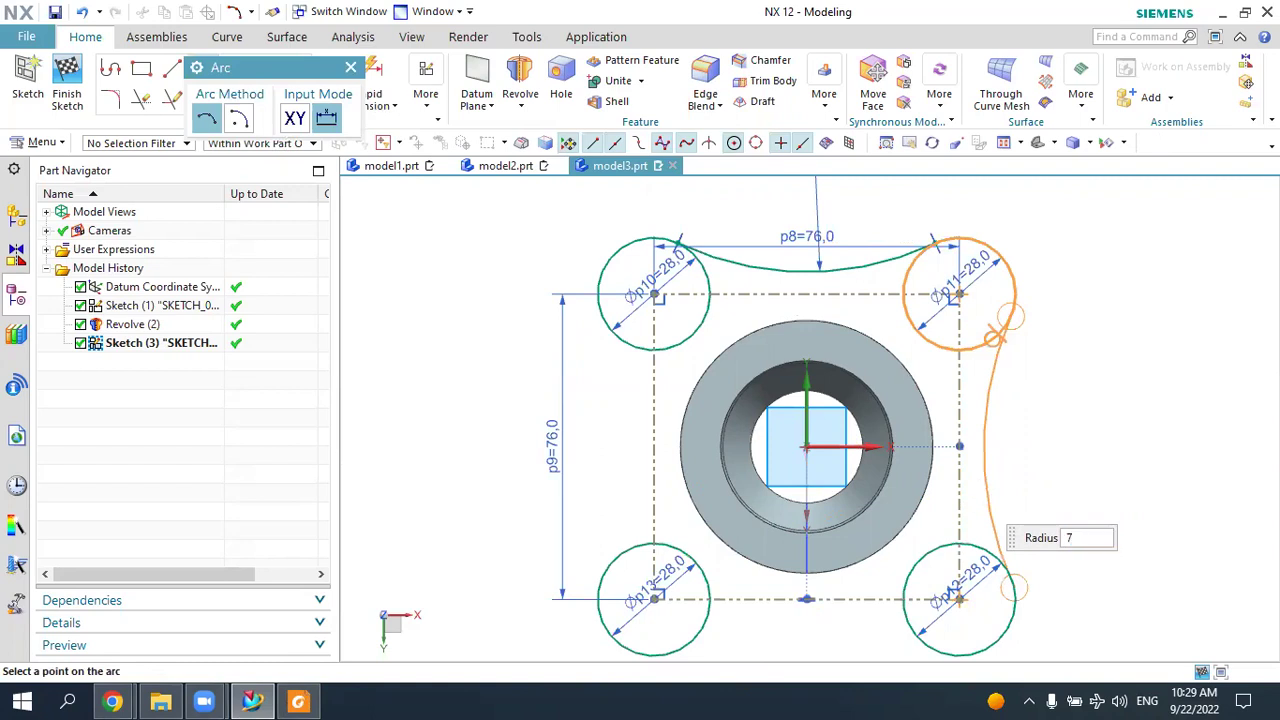
{"action": "key", "text": "Return"}
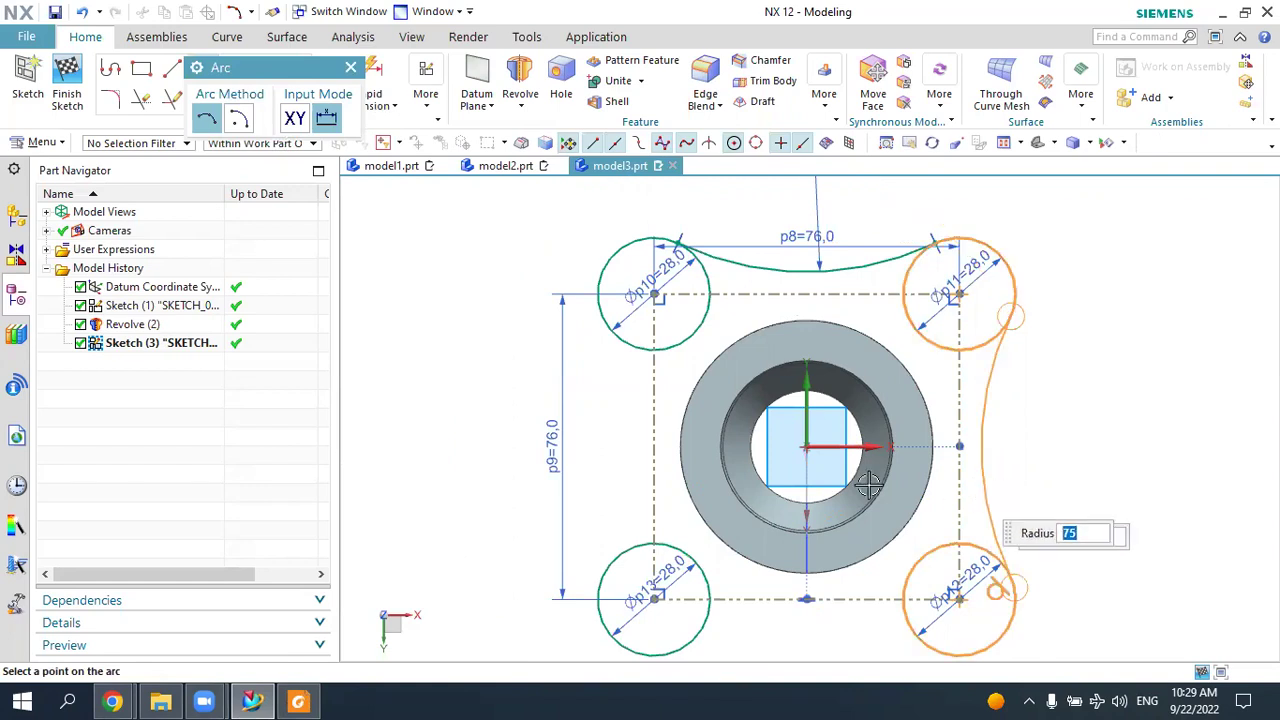
{"action": "left_click", "coordinate": [1011, 502]}
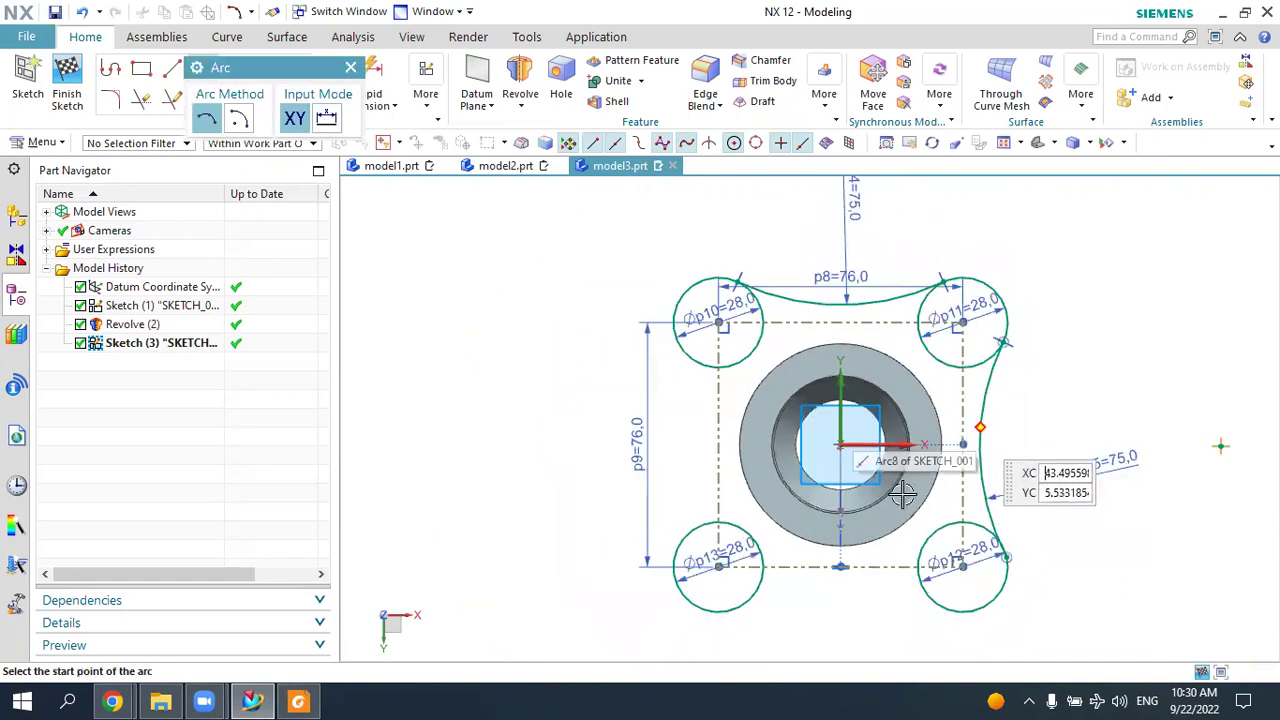
Sketch an inward-curving arc freehand between the undersides of the two lower circles.
{"action": "scroll", "coordinate": [749, 620], "scroll_direction": "up", "scroll_amount": 3}
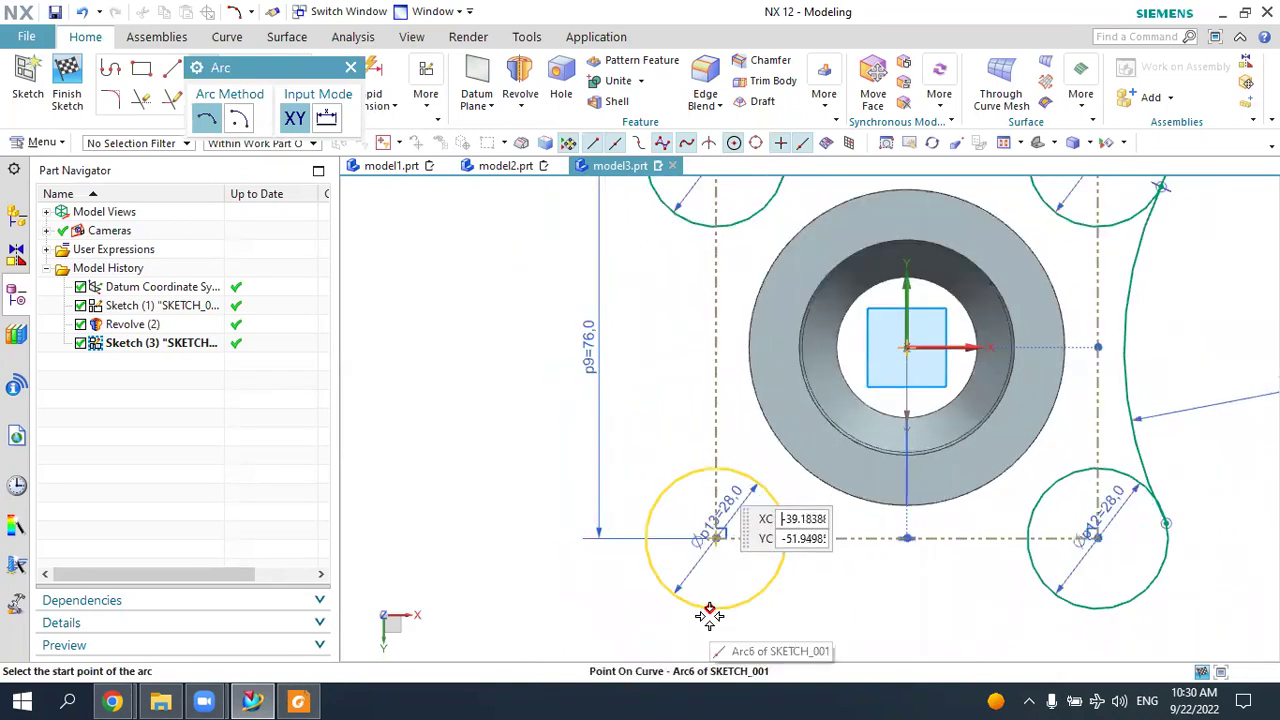
{"action": "left_click", "coordinate": [727, 610]}
{"action": "left_click", "coordinate": [1072, 606]}
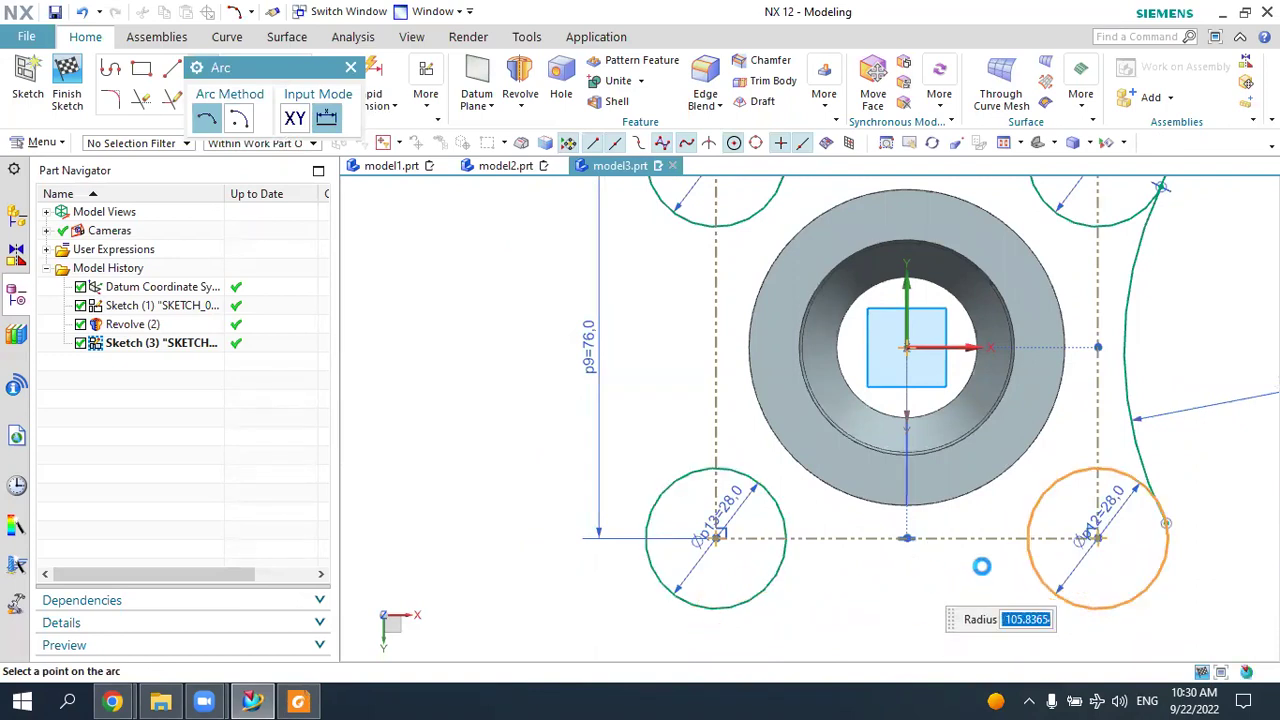
{"action": "left_click", "coordinate": [913, 578]}
{"action": "scroll", "coordinate": [790, 462], "scroll_direction": "down", "scroll_amount": 3}
{"action": "key", "text": "Escape"}
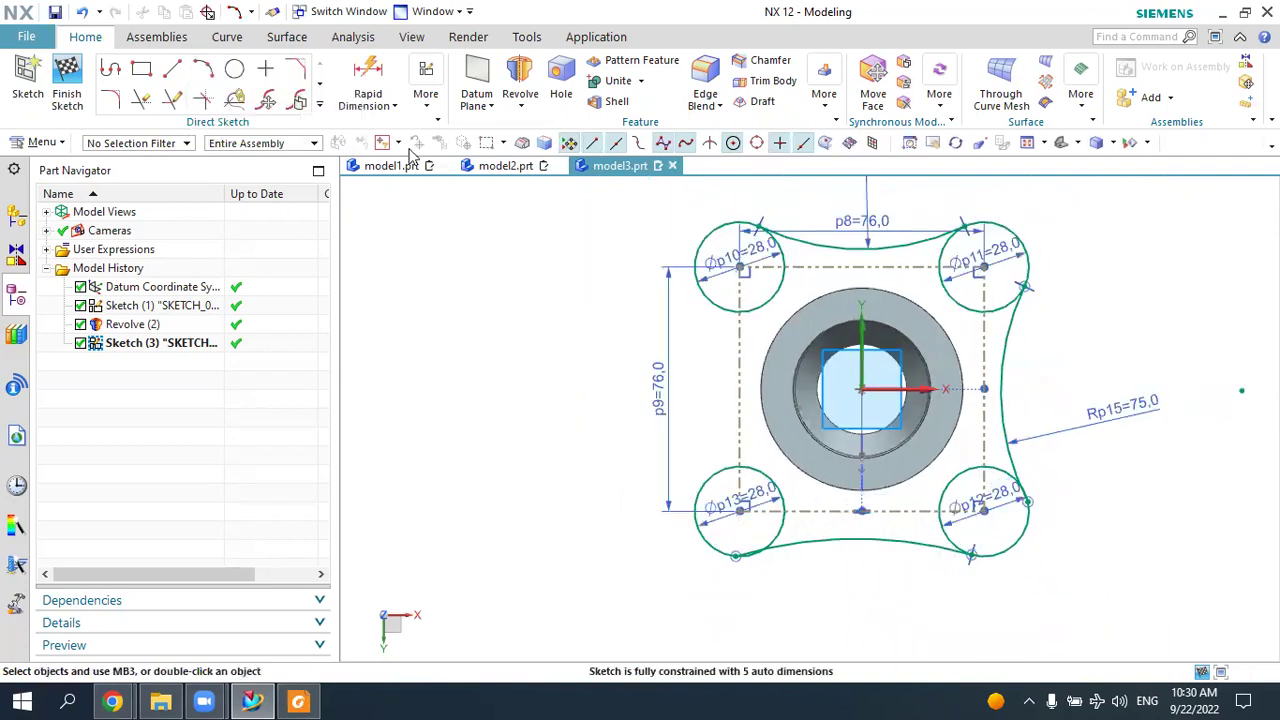
Dimension the radius of the arc between the two lower circles and set it to 75 mm.
{"action": "left_click", "coordinate": [368, 78]}
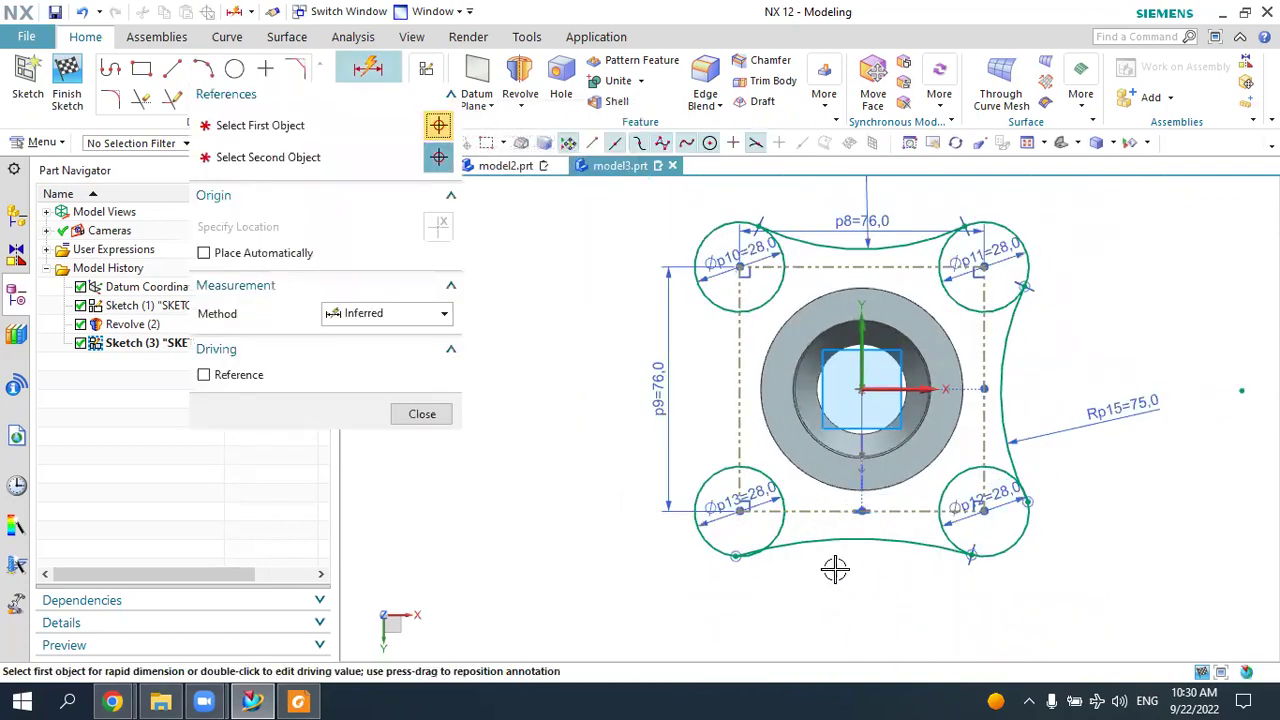
{"action": "left_click", "coordinate": [788, 587]}
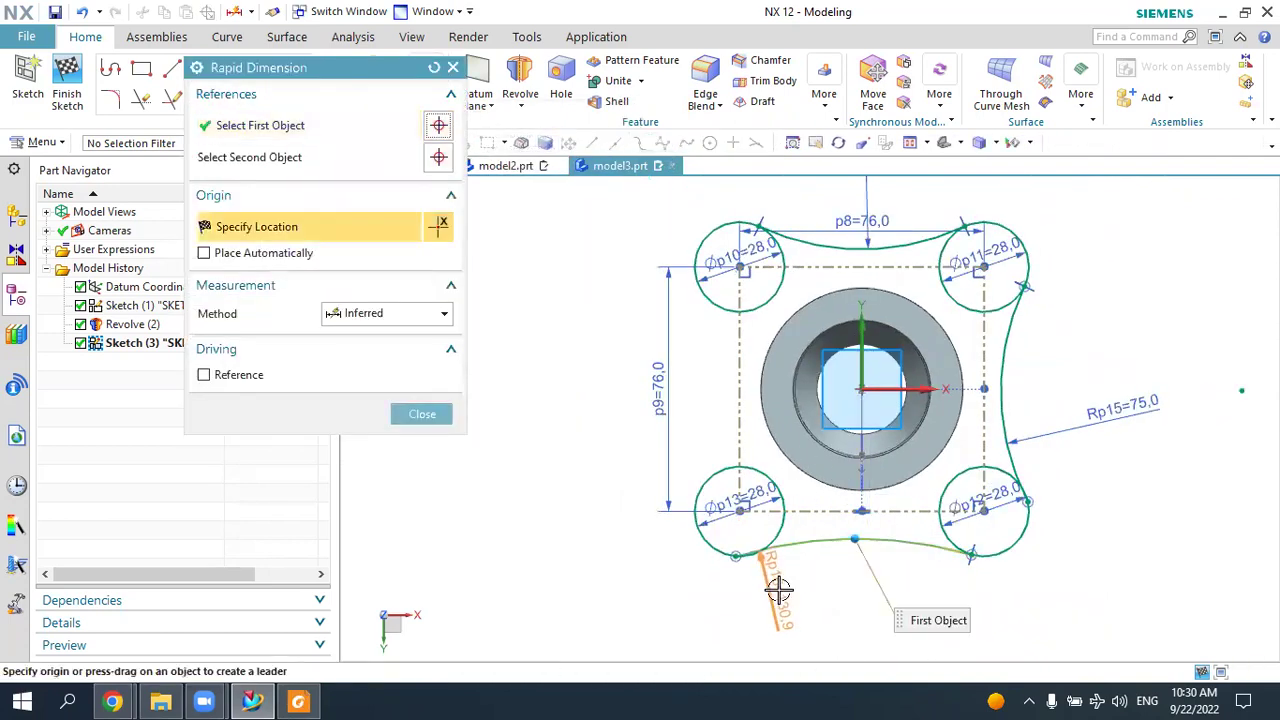
{"action": "left_click", "coordinate": [864, 636]}
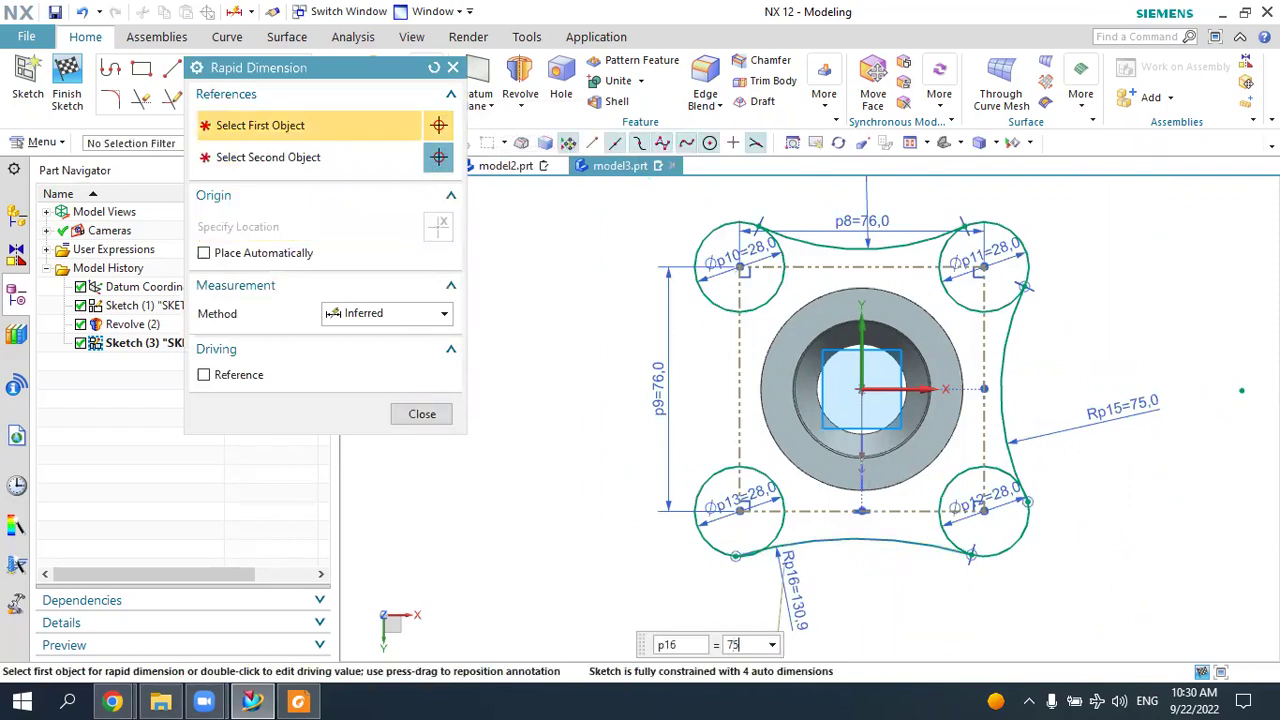
{"action": "type", "text": "75"}
{"action": "key", "text": "Return"}
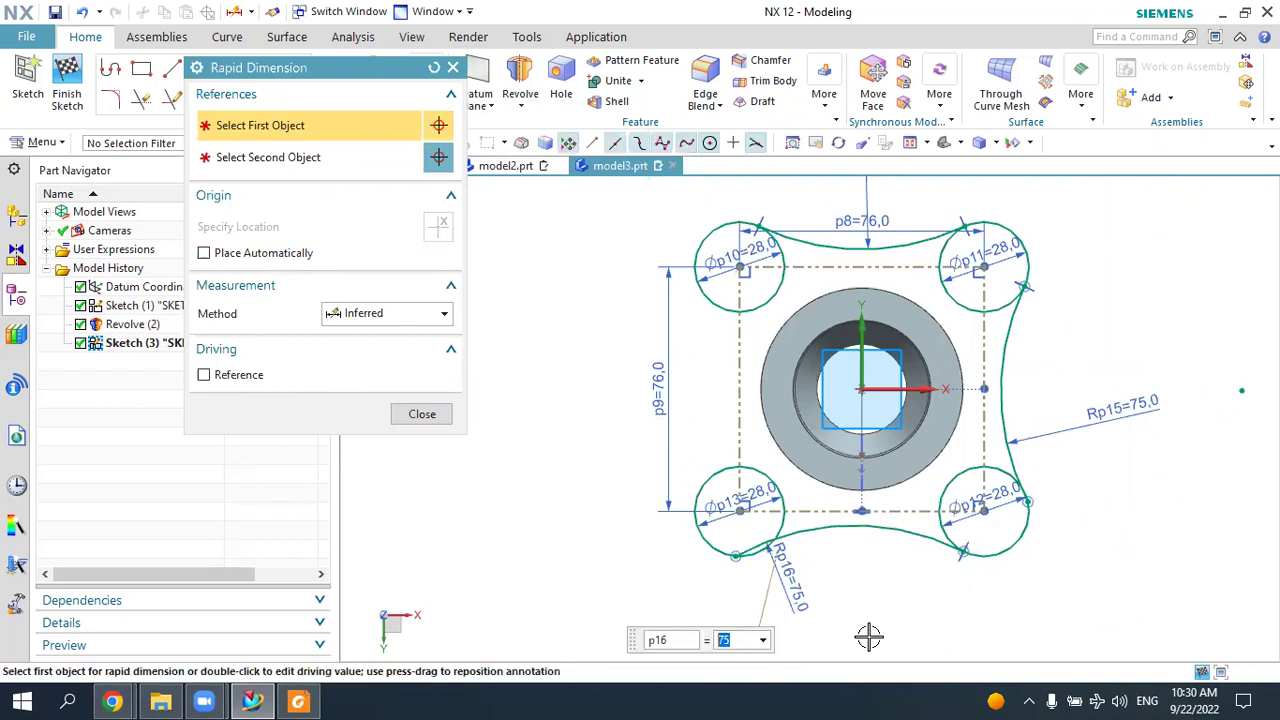
{"action": "middle_click", "coordinate": [903, 618]}
Apply a tangent constraint between the lower arc and the lower-left corner circle.
{"action": "scroll", "coordinate": [914, 600], "scroll_direction": "up", "scroll_amount": 2}
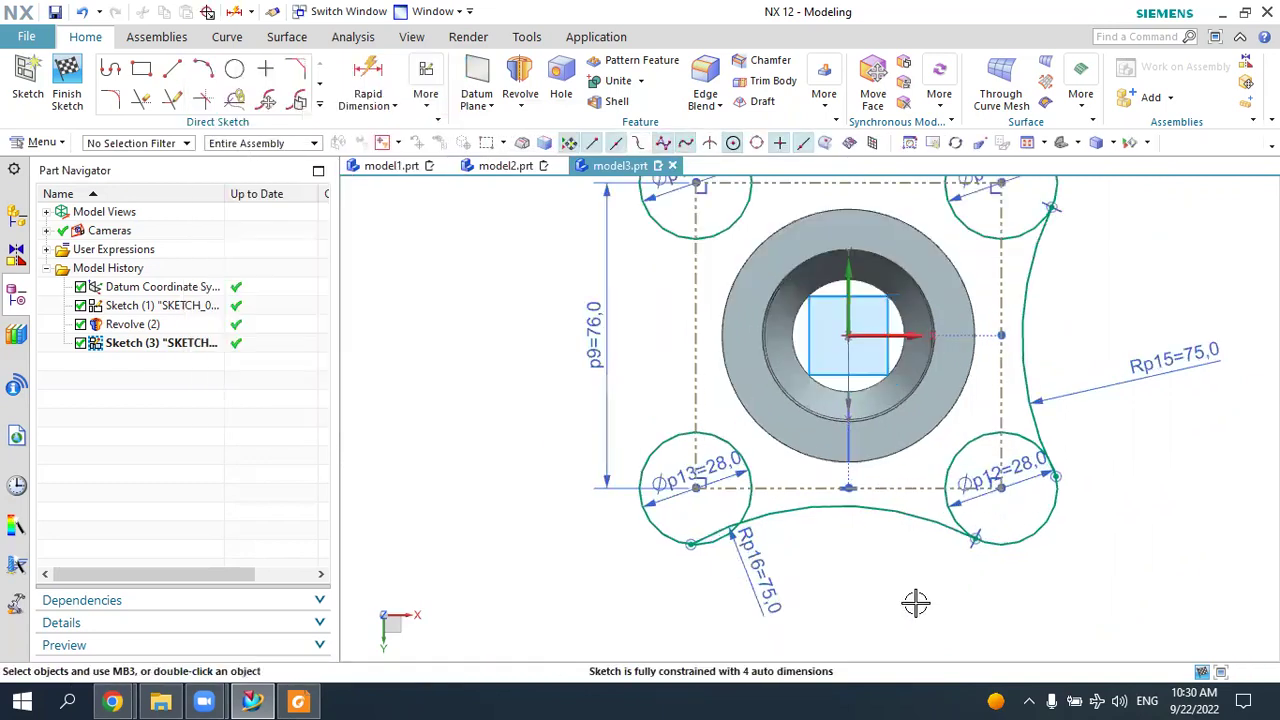
{"action": "left_click", "coordinate": [426, 94]}
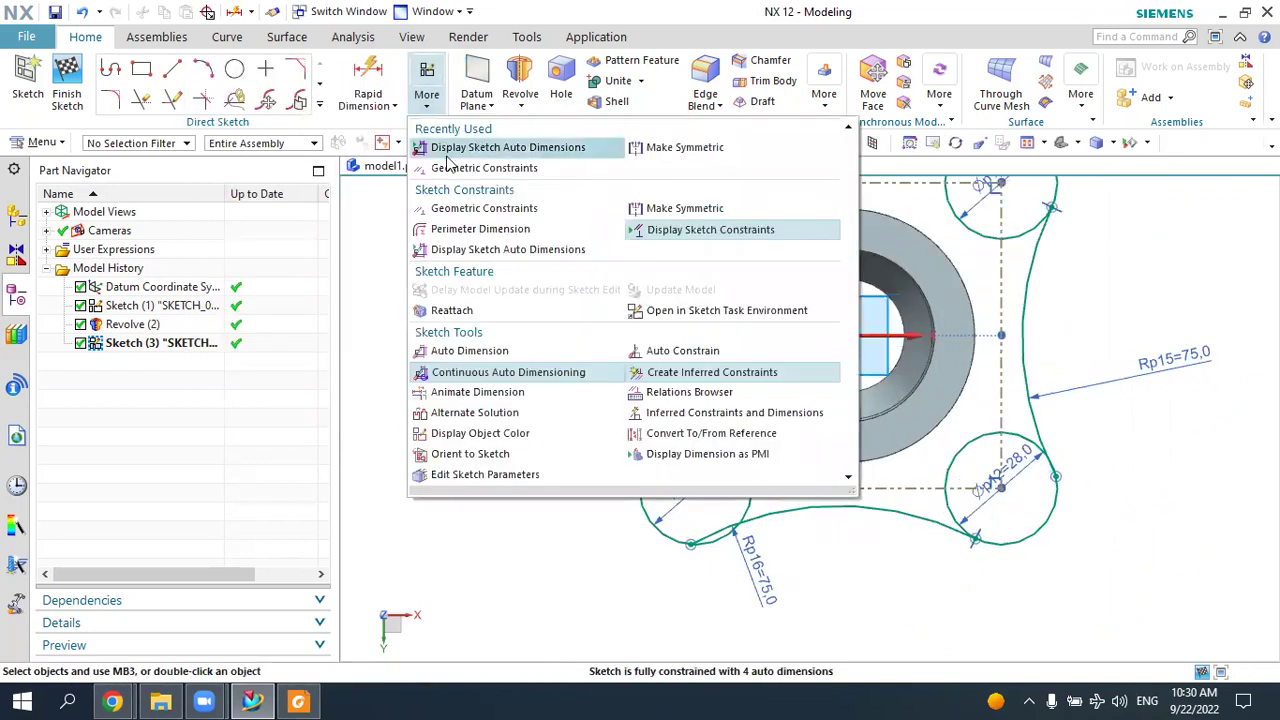
{"action": "left_click", "coordinate": [449, 168]}
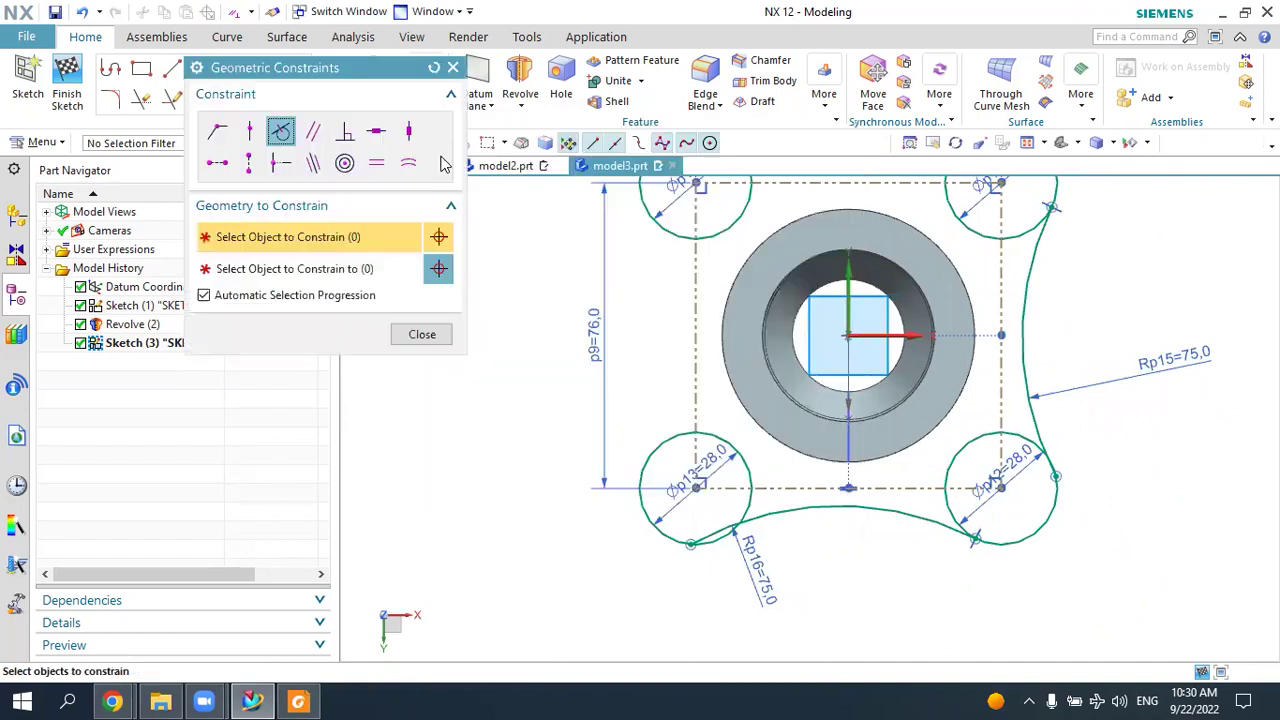
{"action": "left_click", "coordinate": [280, 133]}
{"action": "left_click", "coordinate": [775, 511]}
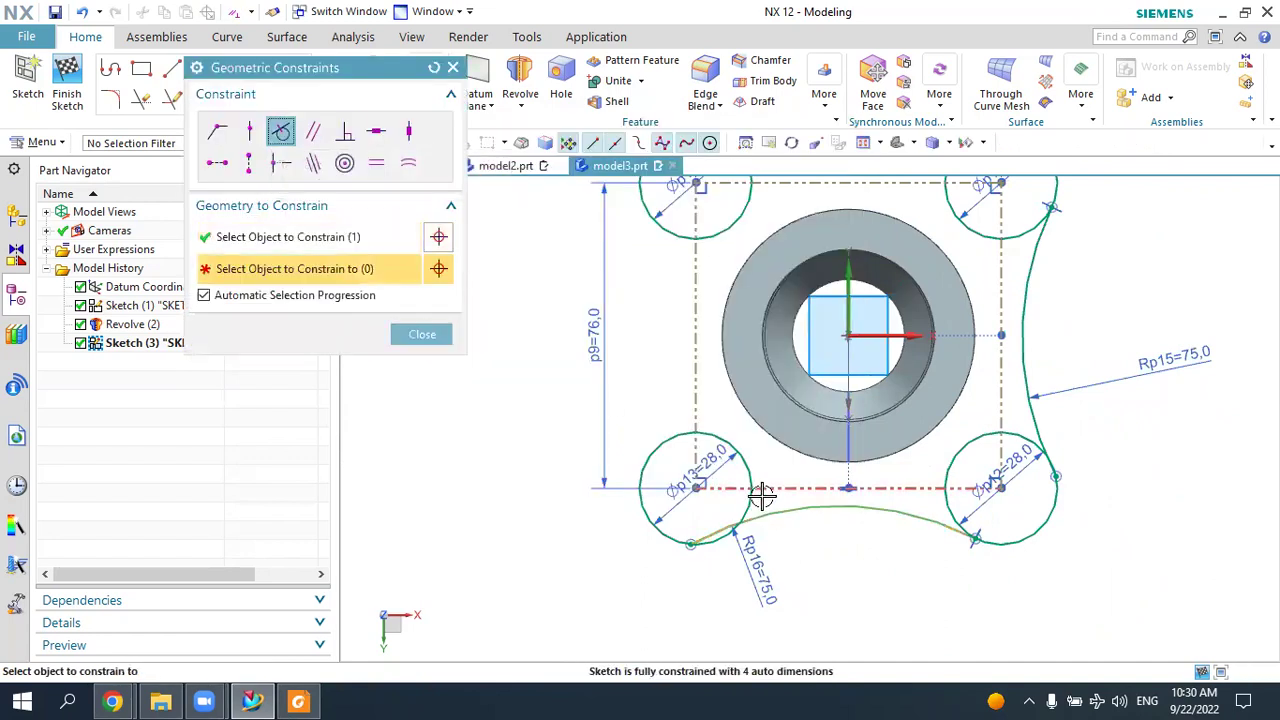
{"action": "left_click", "coordinate": [755, 503]}
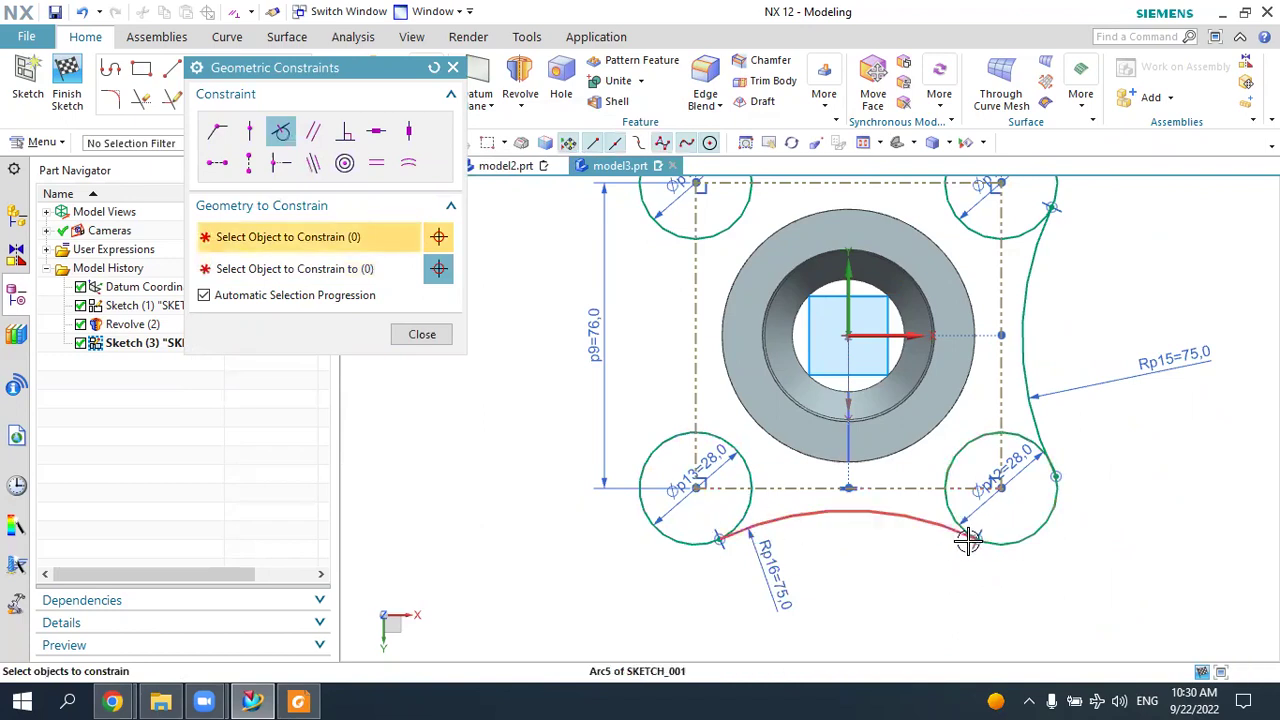
{"action": "key", "text": "Escape"}
{"action": "scroll", "coordinate": [943, 537], "scroll_direction": "down", "scroll_amount": 3}
{"action": "scroll", "coordinate": [781, 403], "scroll_direction": "up", "scroll_amount": 2}
{"action": "scroll", "coordinate": [781, 403], "scroll_direction": "up", "scroll_amount": 1}
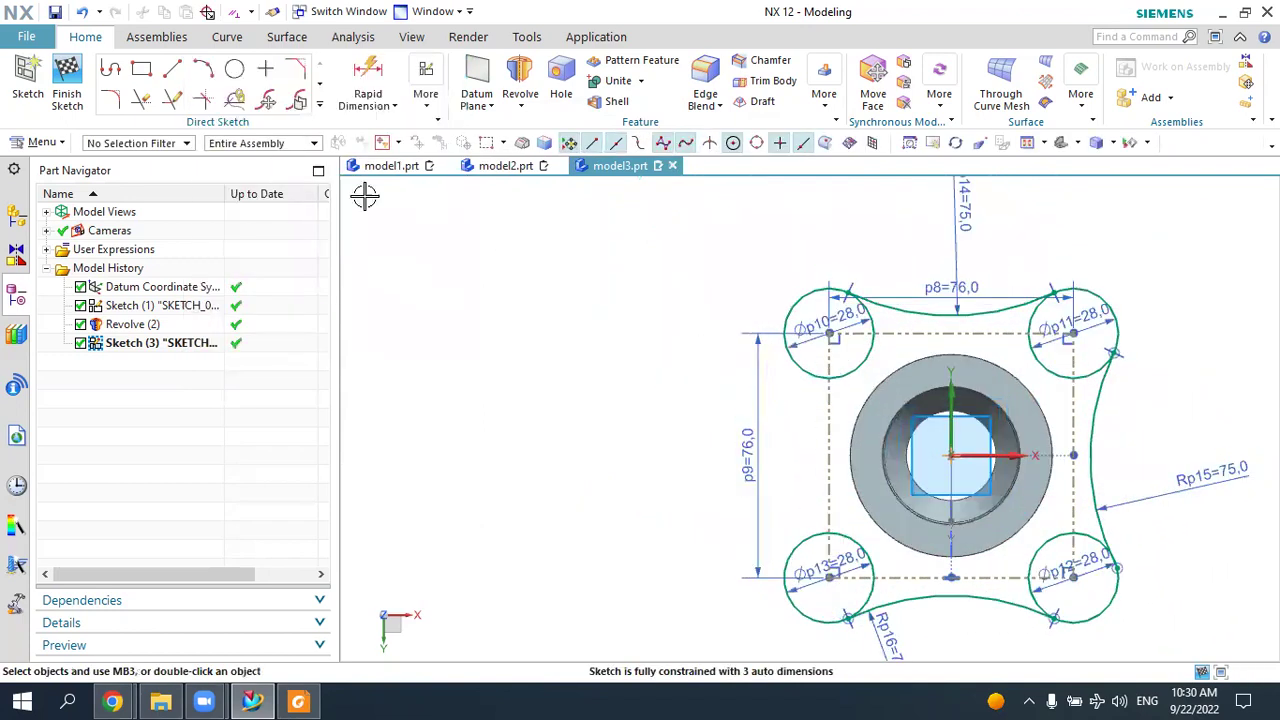
{"action": "left_click", "coordinate": [204, 74]}
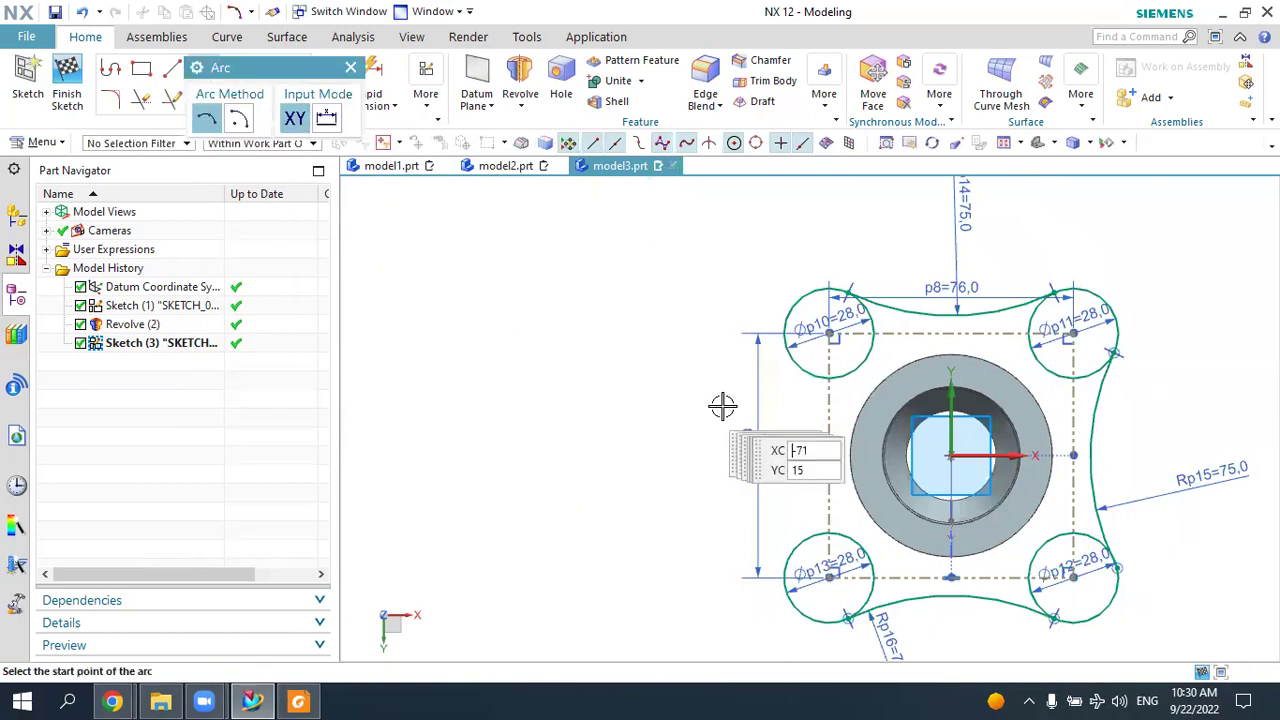
{"action": "left_click", "coordinate": [784, 339]}
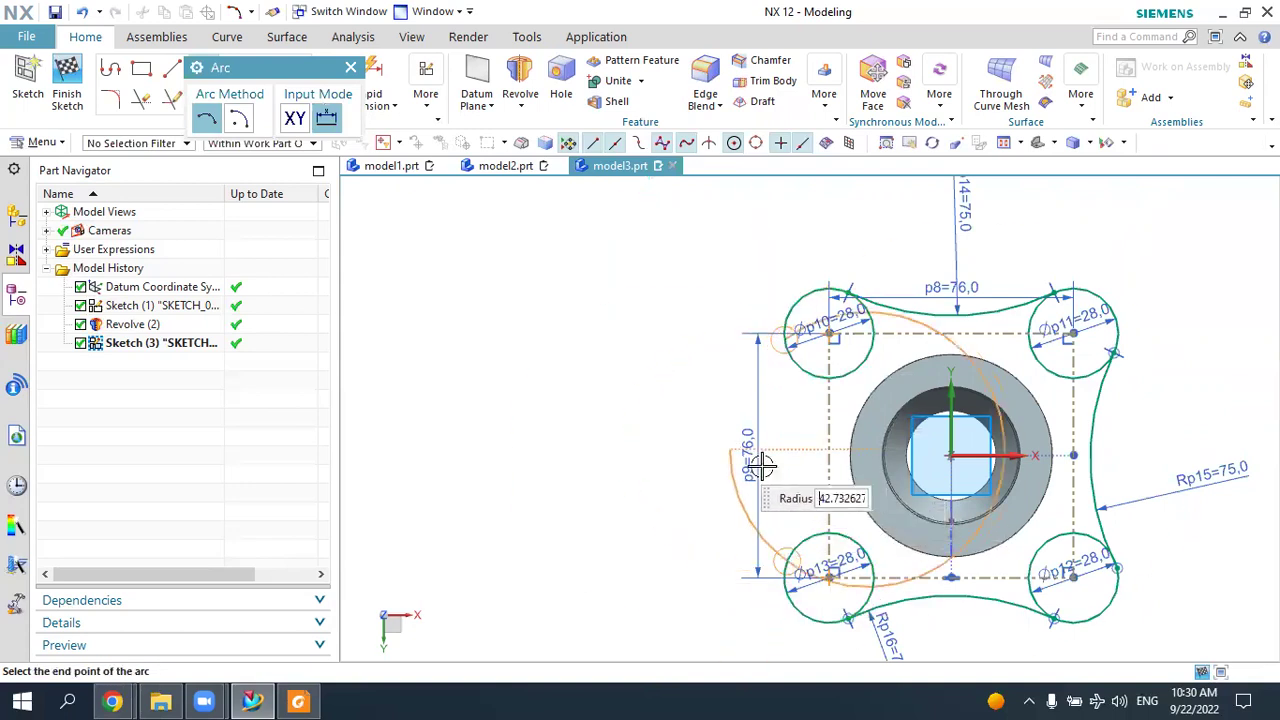
{"action": "key", "text": "Escape"}
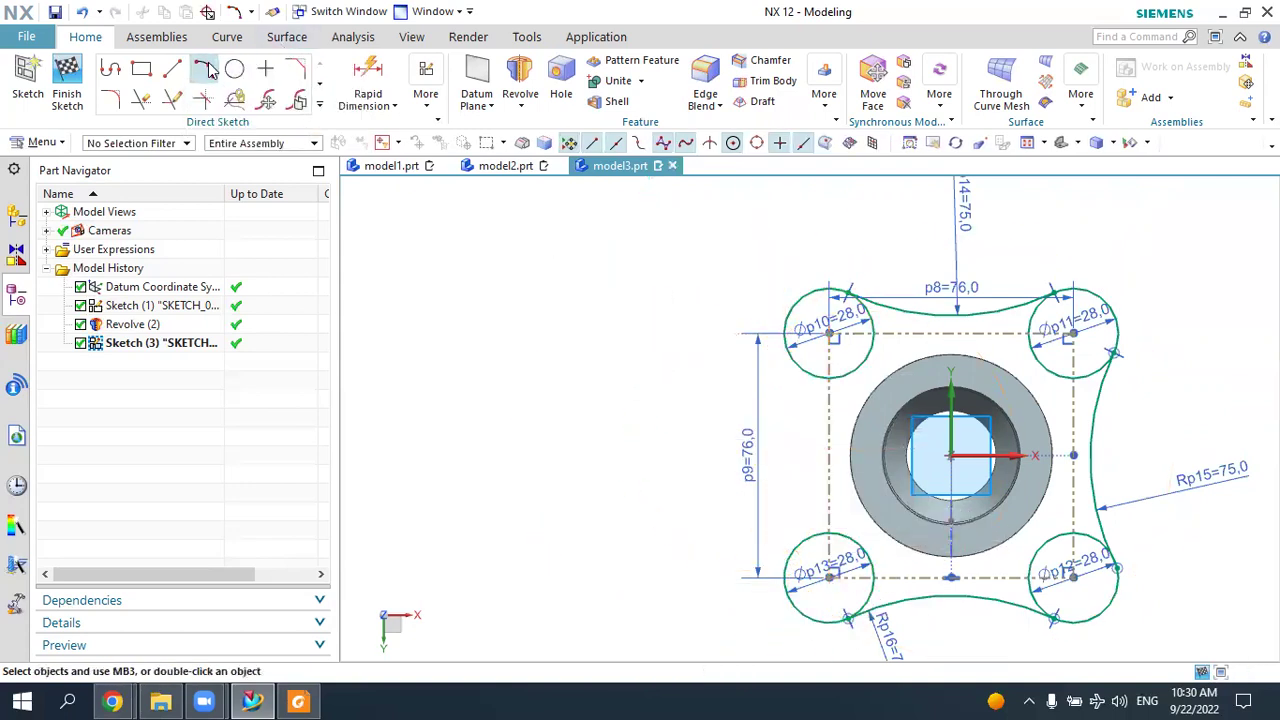
Sketch a shallow inward-curving arc of about 636 mm radius joining the outer sides of the two left-hand circles.
{"action": "left_click", "coordinate": [205, 68]}
{"action": "left_click", "coordinate": [785, 354]}
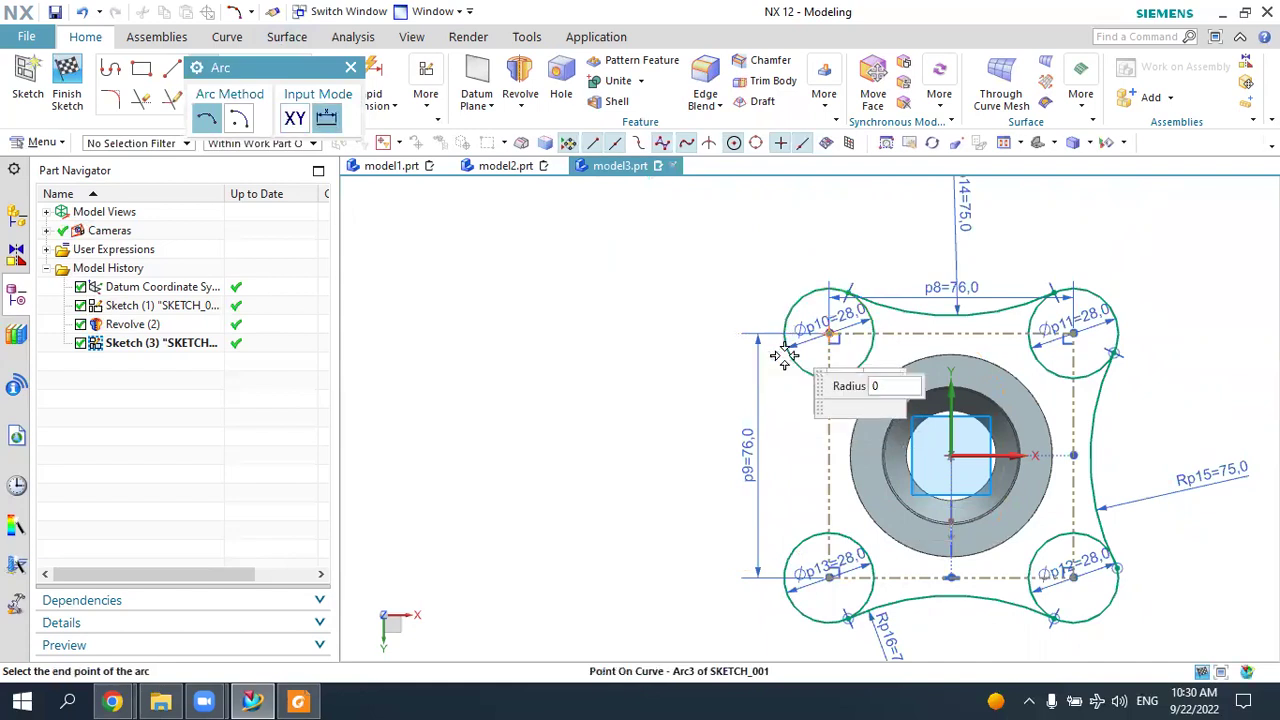
{"action": "left_click", "coordinate": [786, 560]}
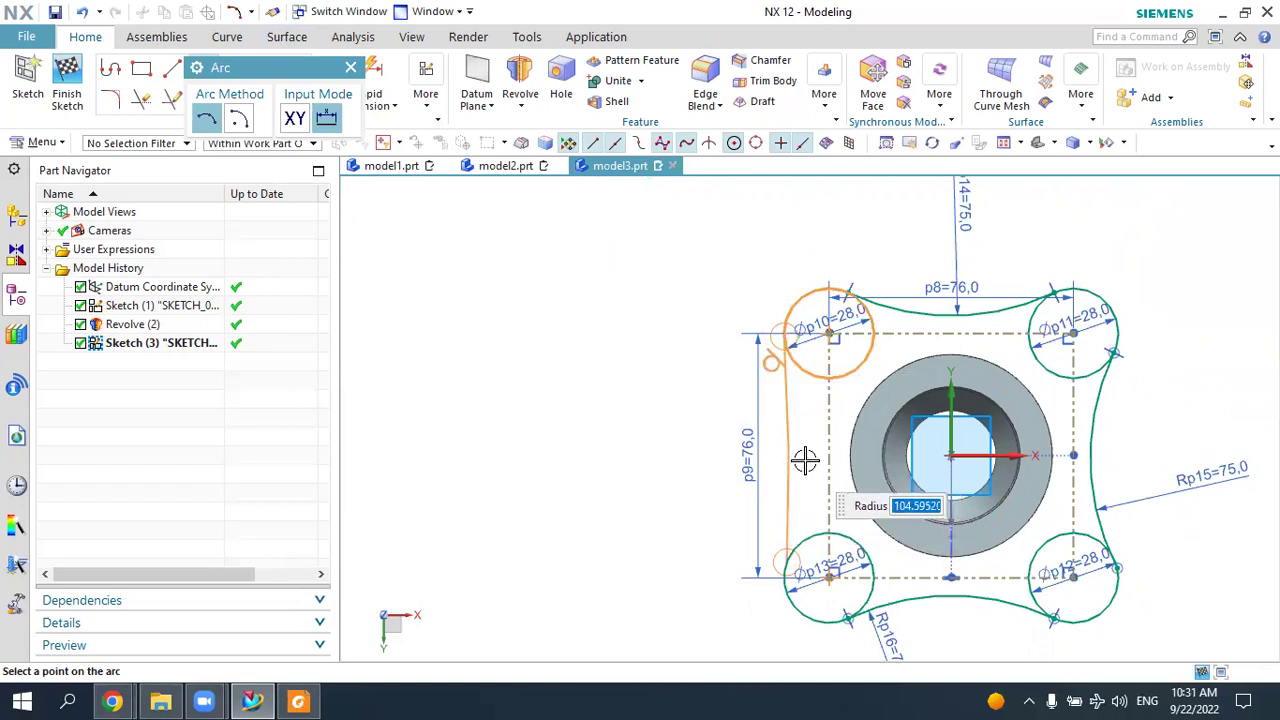
{"action": "left_click", "coordinate": [812, 430]}
{"action": "key", "text": "Escape"}
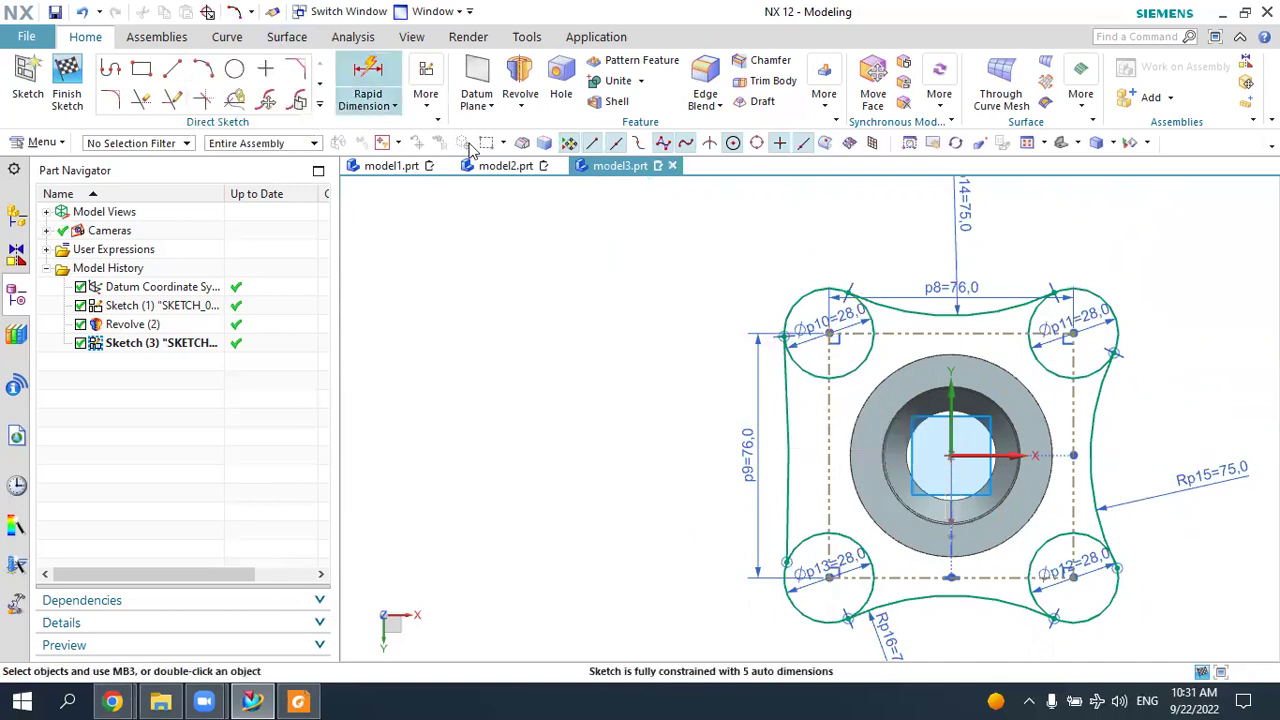
{"action": "left_click", "coordinate": [792, 413]}
{"action": "key", "text": "Escape"}
Dimension the left-hand arc's radius and set it to 75 mm.
{"action": "left_click", "coordinate": [370, 83]}
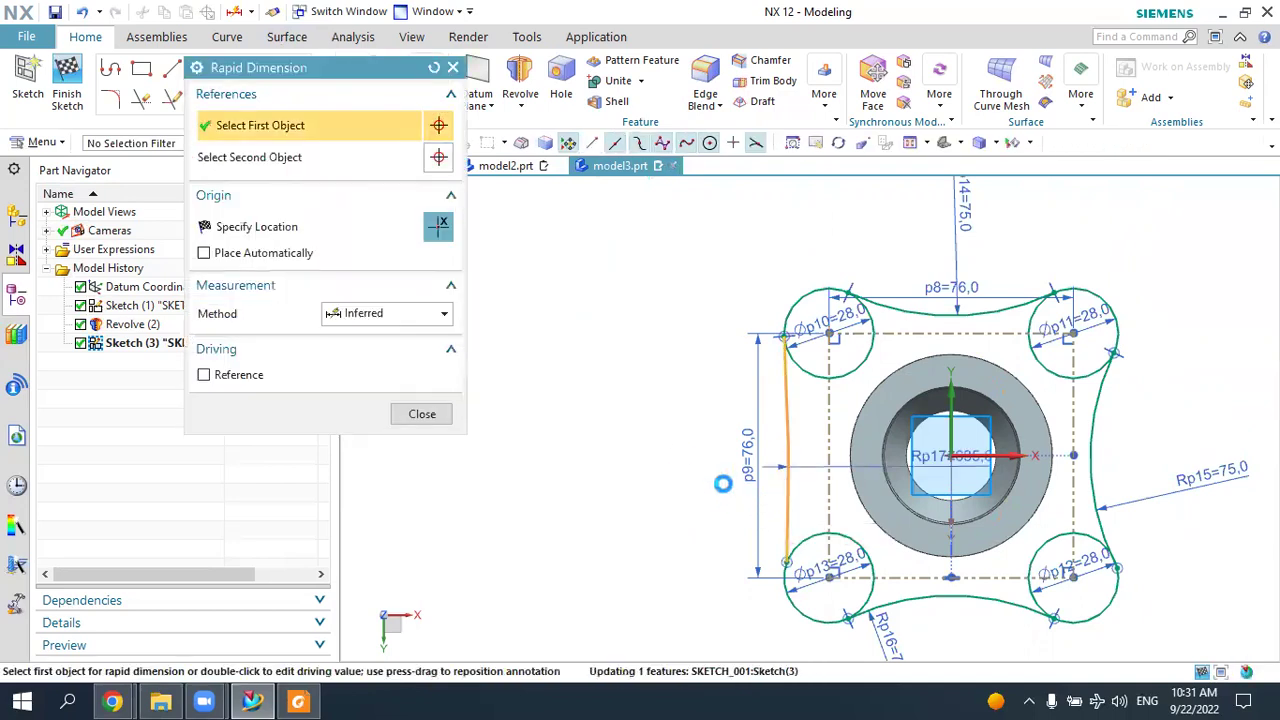
{"action": "left_click", "coordinate": [782, 499]}
{"action": "left_click", "coordinate": [630, 470]}
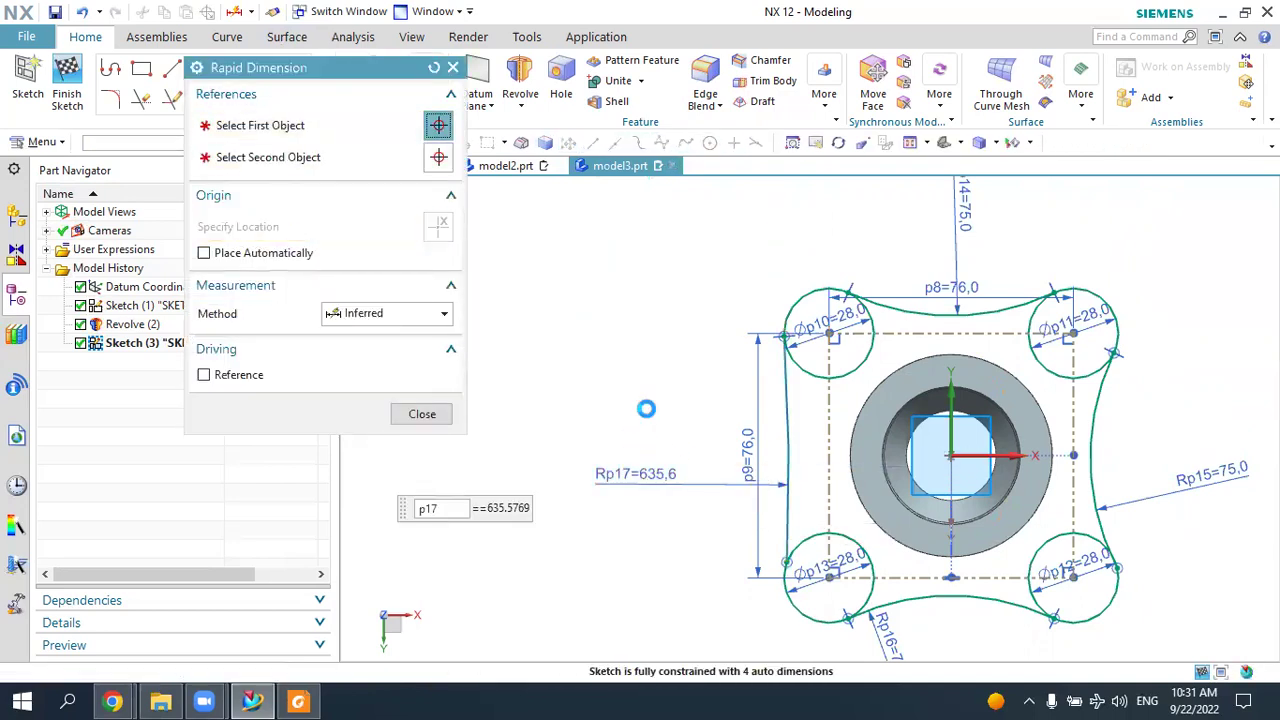
{"action": "type", "text": "75"}
{"action": "key", "text": "Return"}
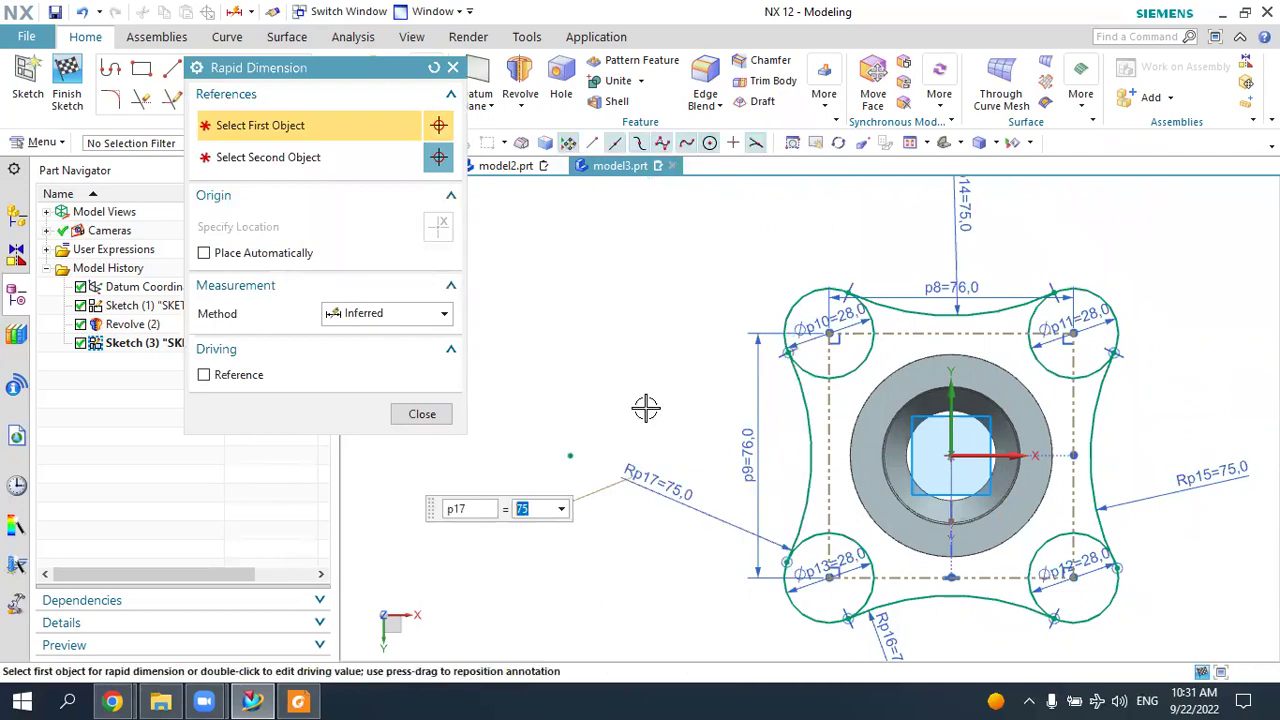
{"action": "key", "text": "Escape"}
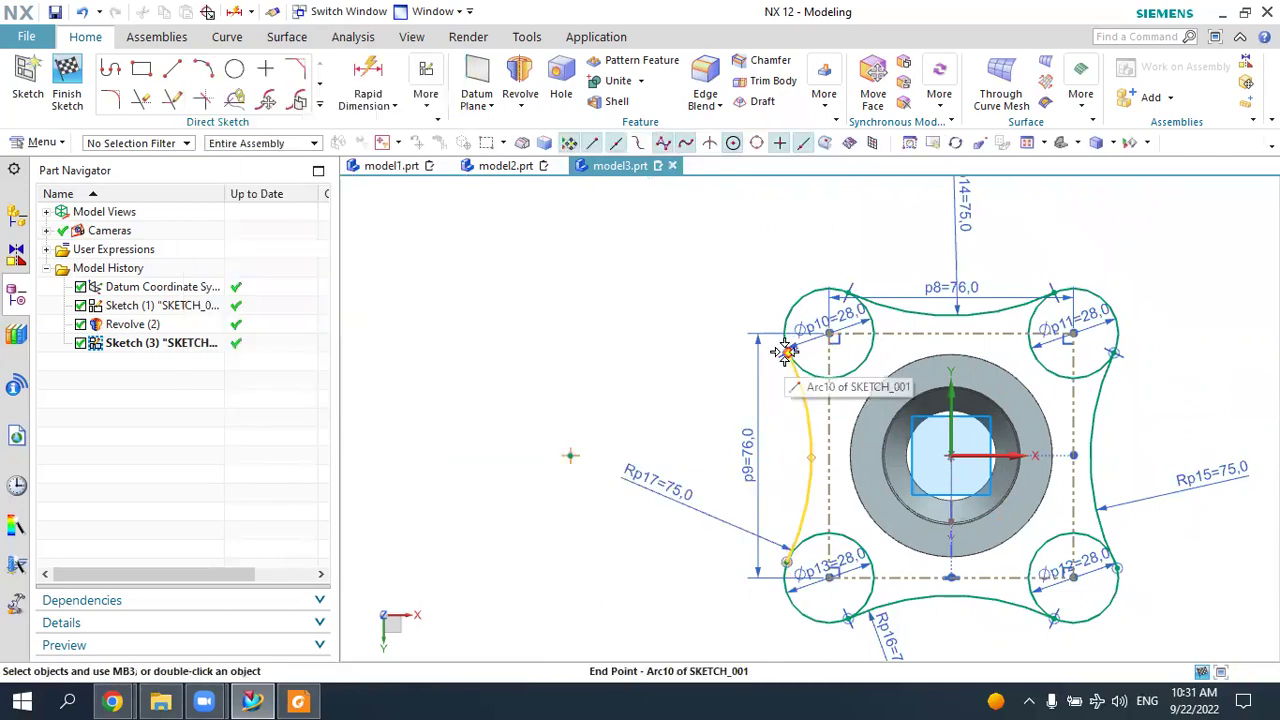
Make the left-hand arc tangent to the lower-left corner circle.
{"action": "left_click", "coordinate": [426, 88]}
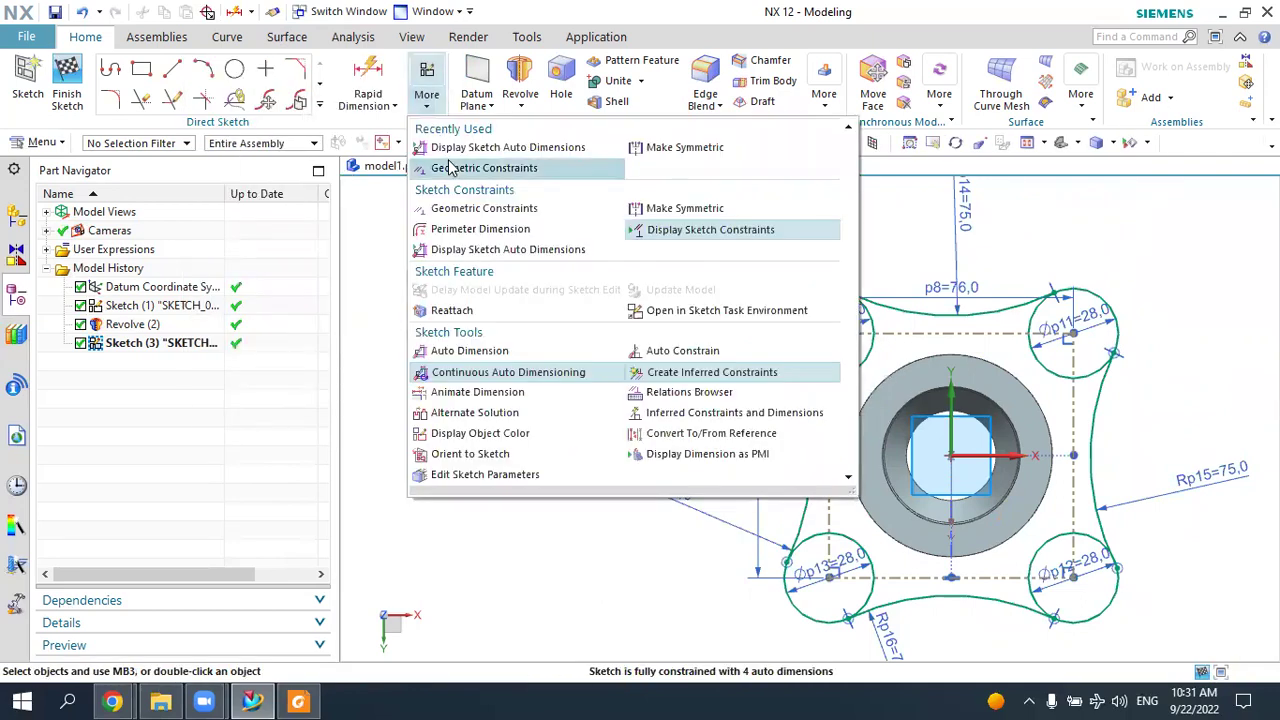
{"action": "left_click", "coordinate": [449, 168]}
{"action": "left_click", "coordinate": [822, 521]}
{"action": "left_click", "coordinate": [824, 529]}
{"action": "key", "text": "Escape"}
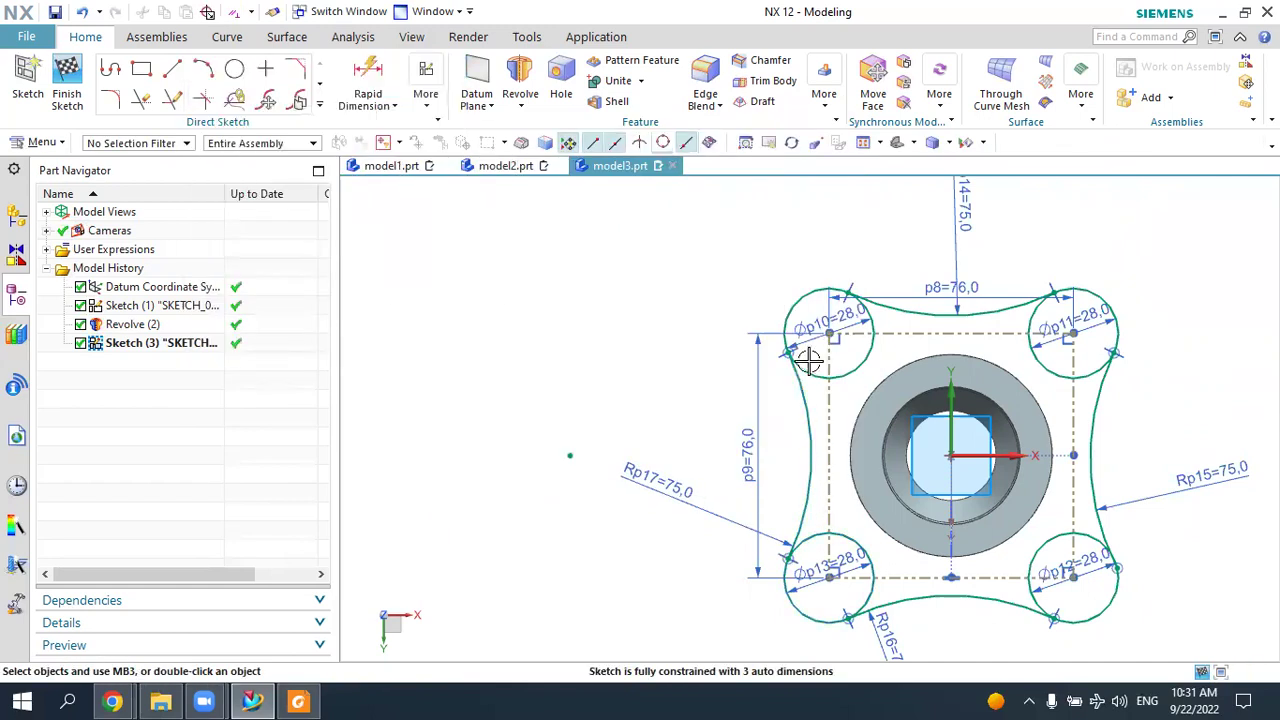
{"action": "scroll", "coordinate": [696, 353], "scroll_direction": "down", "scroll_amount": 2}
{"action": "scroll", "coordinate": [995, 316], "scroll_direction": "up", "scroll_amount": 1}
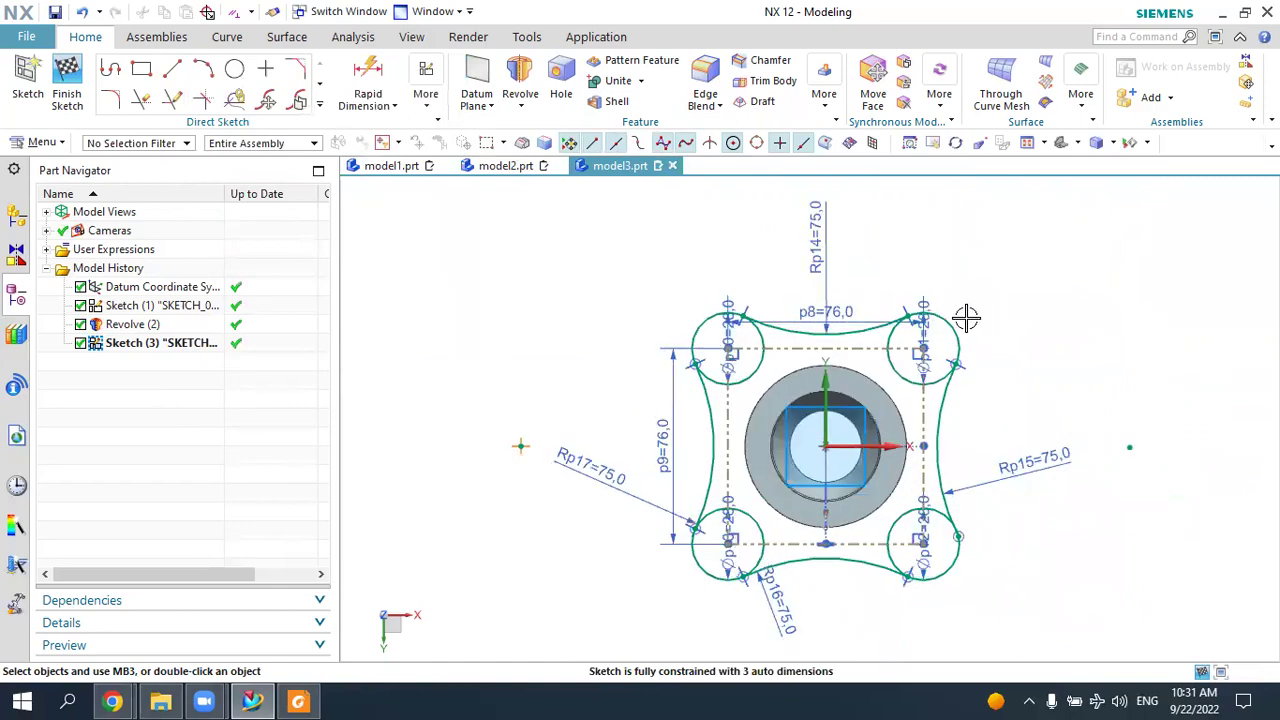
Check the flange outline in the PDF drawing, then trim away the inner portions of the four corner circles in NX with Quick Trim.
{"action": "left_click", "coordinate": [297, 702]}
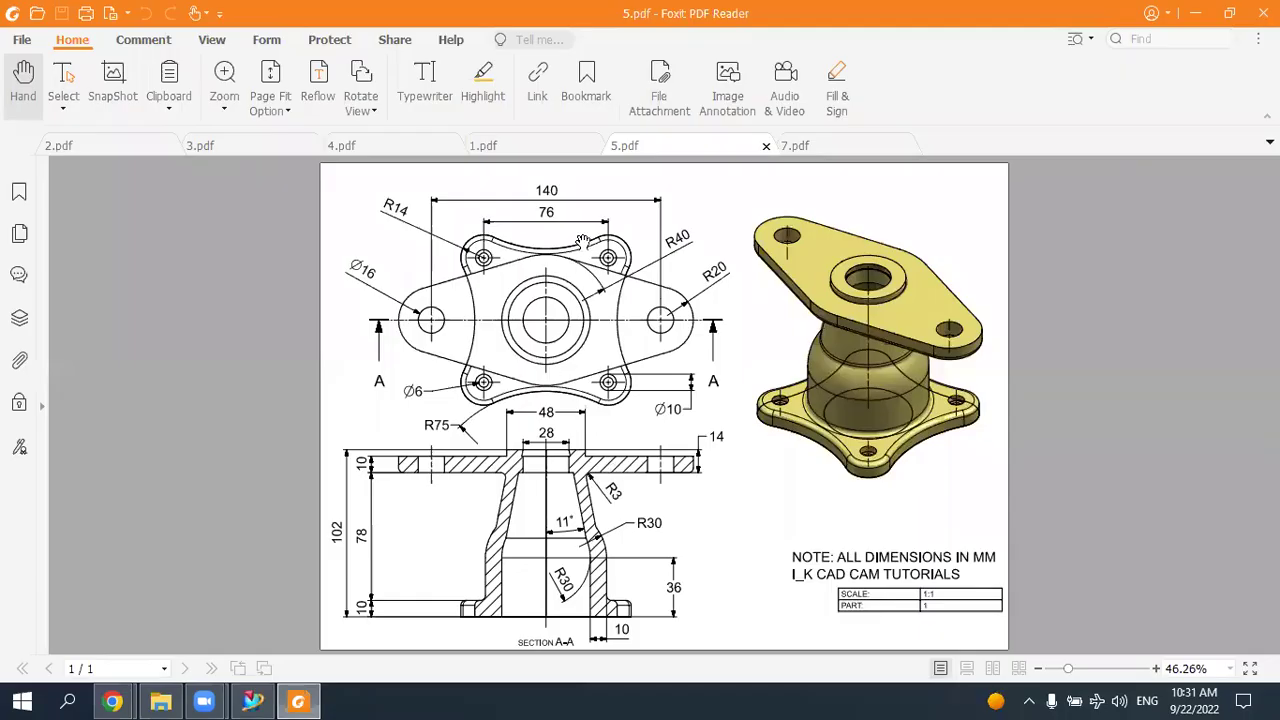
{"action": "left_click", "coordinate": [300, 700]}
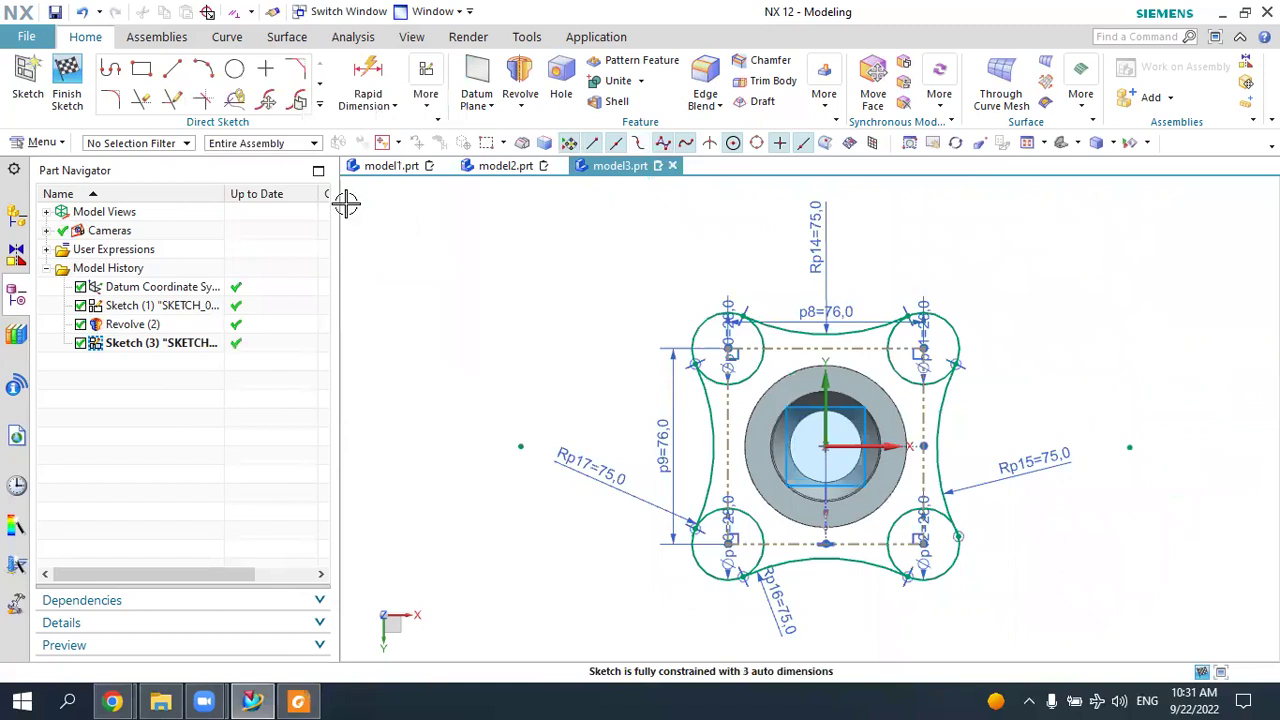
{"action": "left_click", "coordinate": [142, 101]}
{"action": "scroll", "coordinate": [760, 378], "scroll_direction": "up", "scroll_amount": 2}
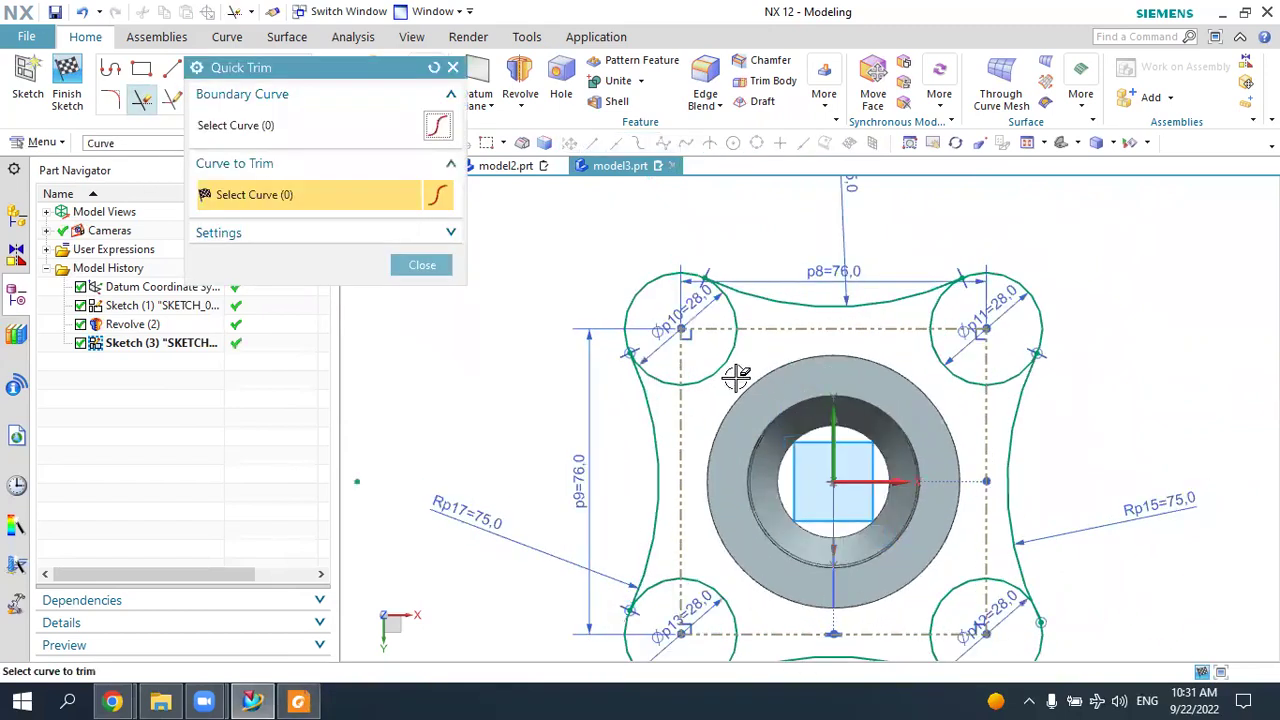
{"action": "left_click", "coordinate": [665, 381]}
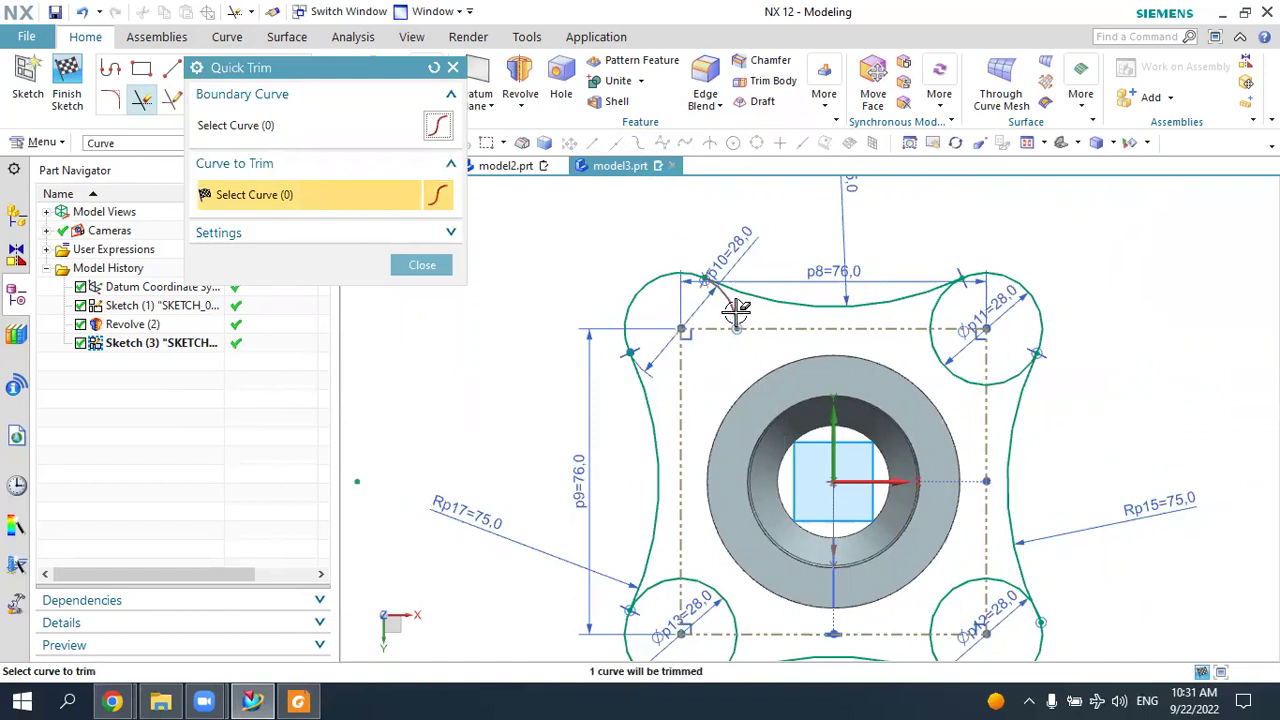
{"action": "left_click", "coordinate": [737, 311]}
{"action": "left_click", "coordinate": [942, 311]}
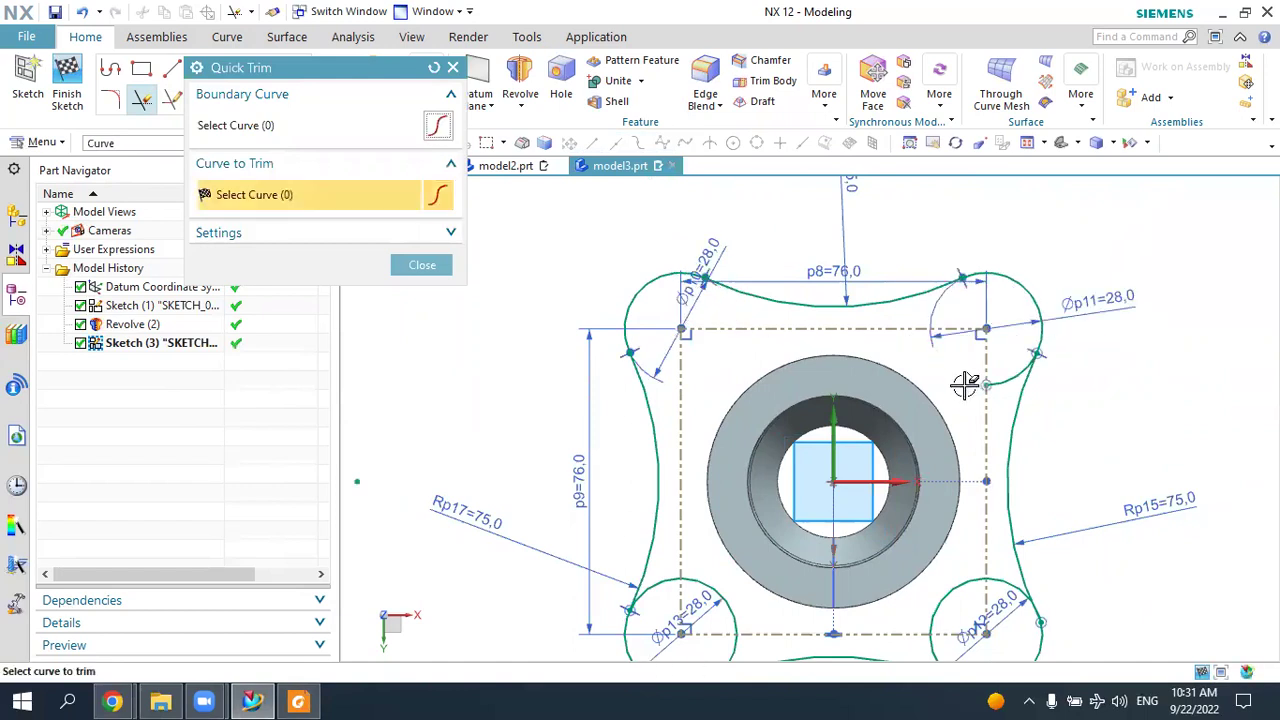
{"action": "left_click", "coordinate": [1010, 378]}
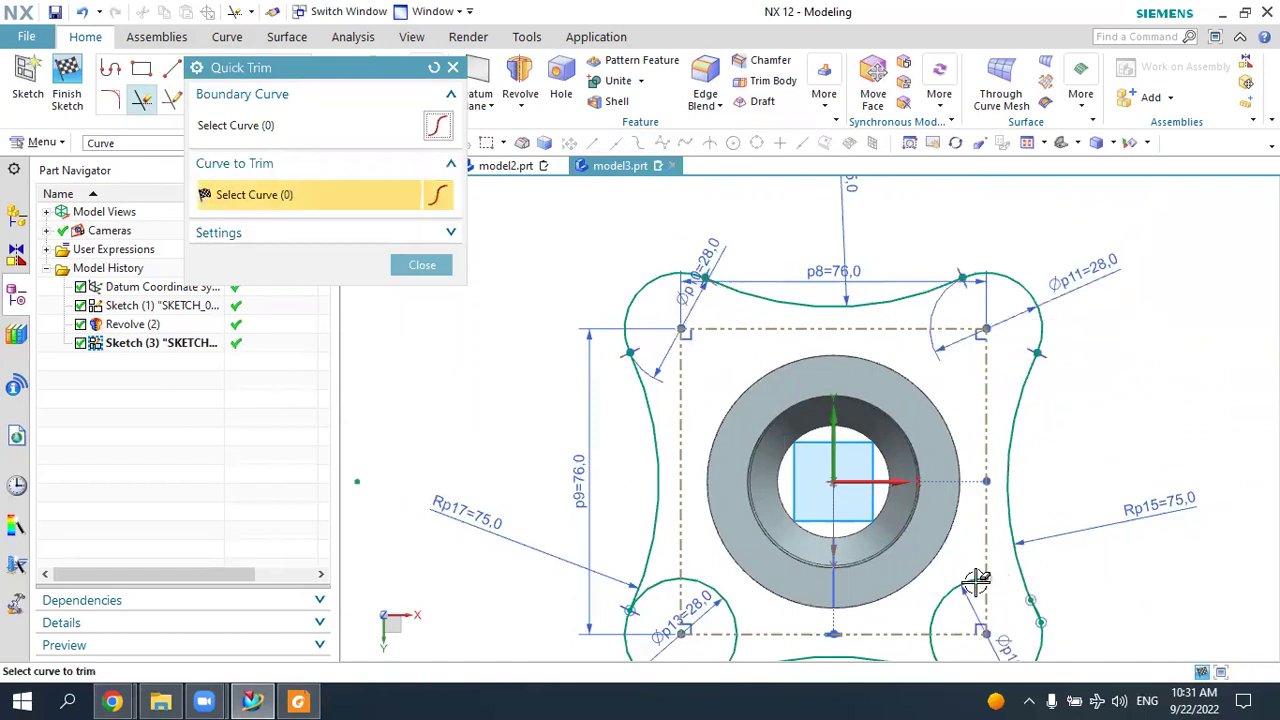
{"action": "left_click", "coordinate": [942, 628]}
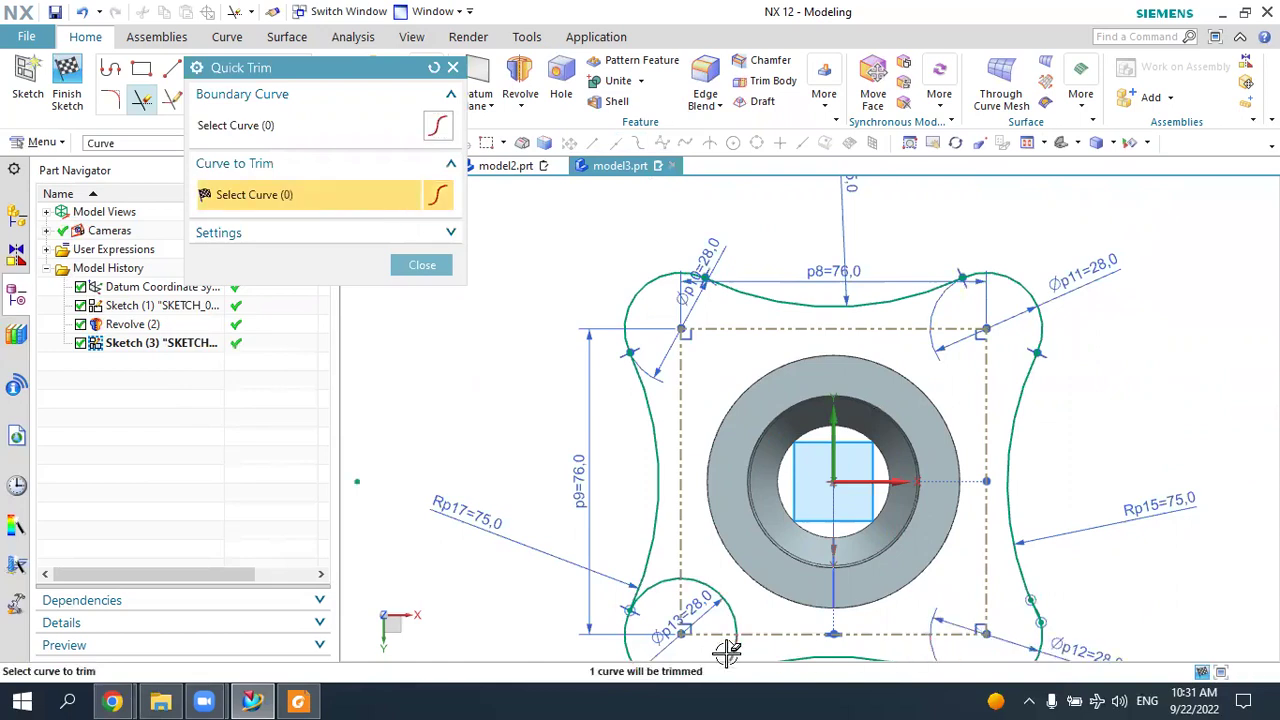
{"action": "left_click", "coordinate": [668, 578]}
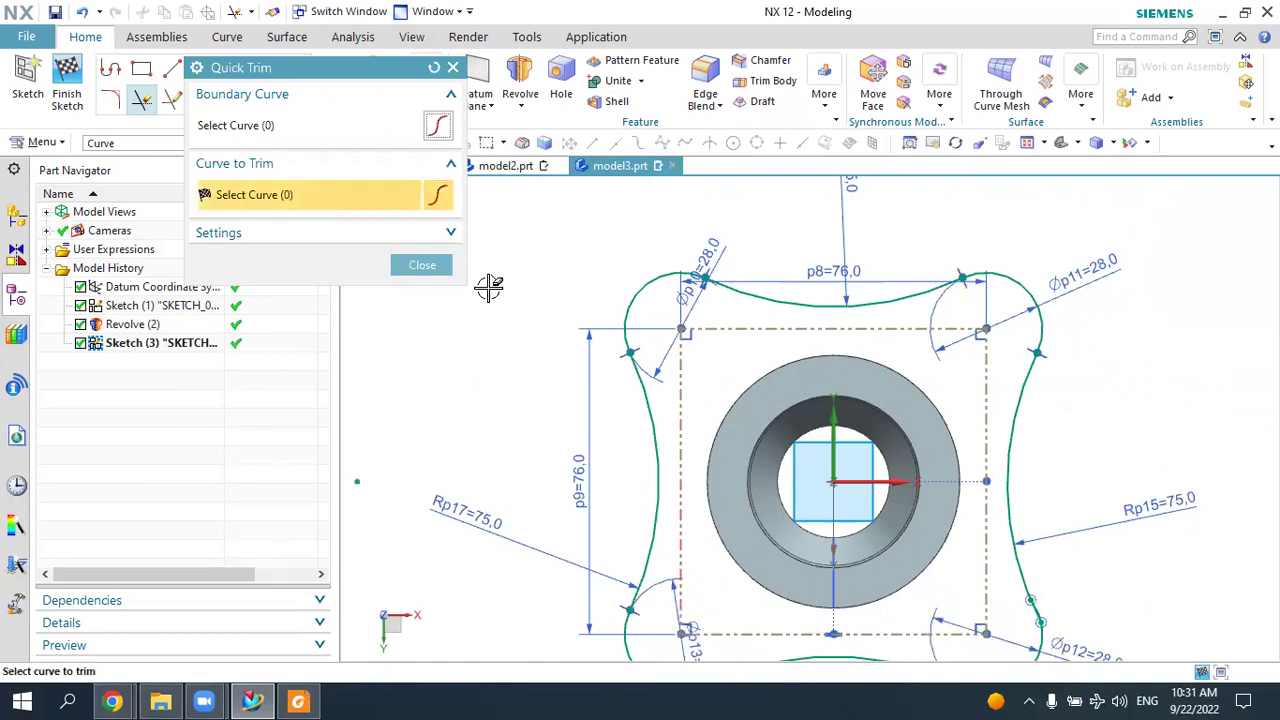
{"action": "left_click", "coordinate": [422, 265]}
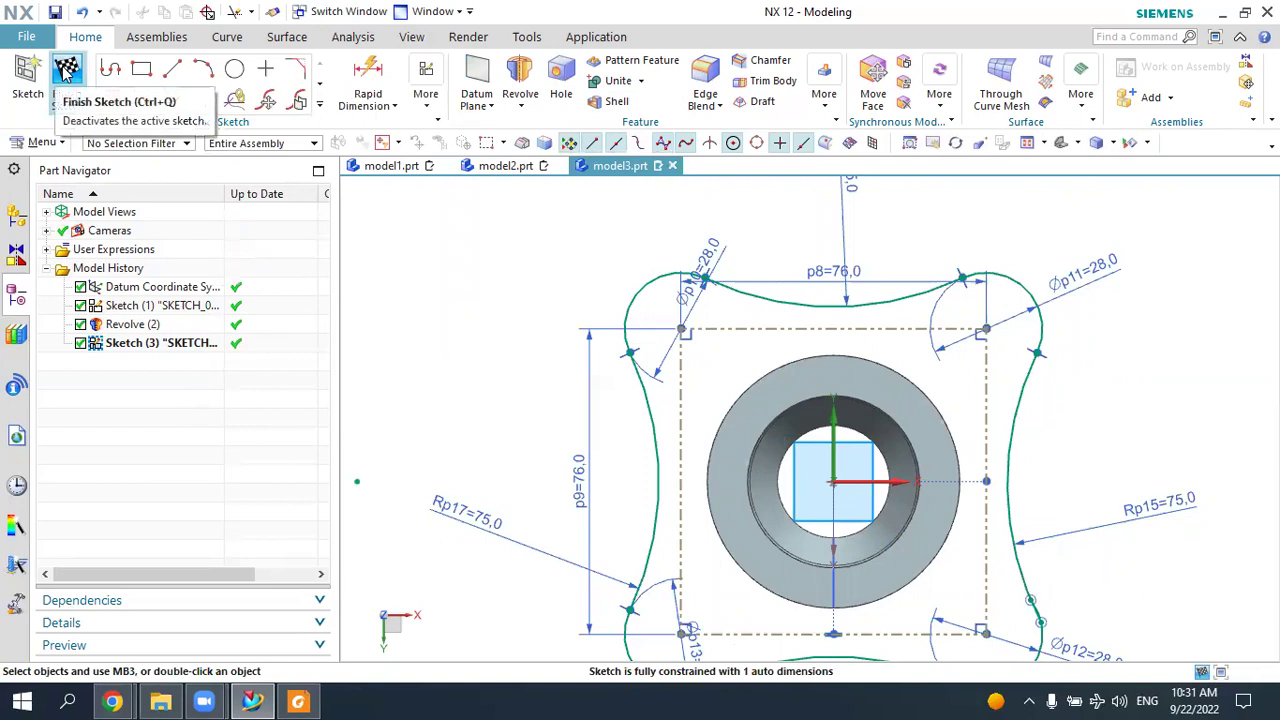
Finish the base flange sketch, then switch to the 5.pdf drawing in Foxit PDF Reader to check the flange dimensions.
{"action": "left_click", "coordinate": [67, 84]}
{"action": "mouse_move", "coordinate": [680, 306]}
{"action": "middle_mouse_down"}
{"action": "mouse_move", "coordinate": [686, 366]}
{"action": "mouse_move", "coordinate": [711, 413]}
{"action": "middle_mouse_up"}
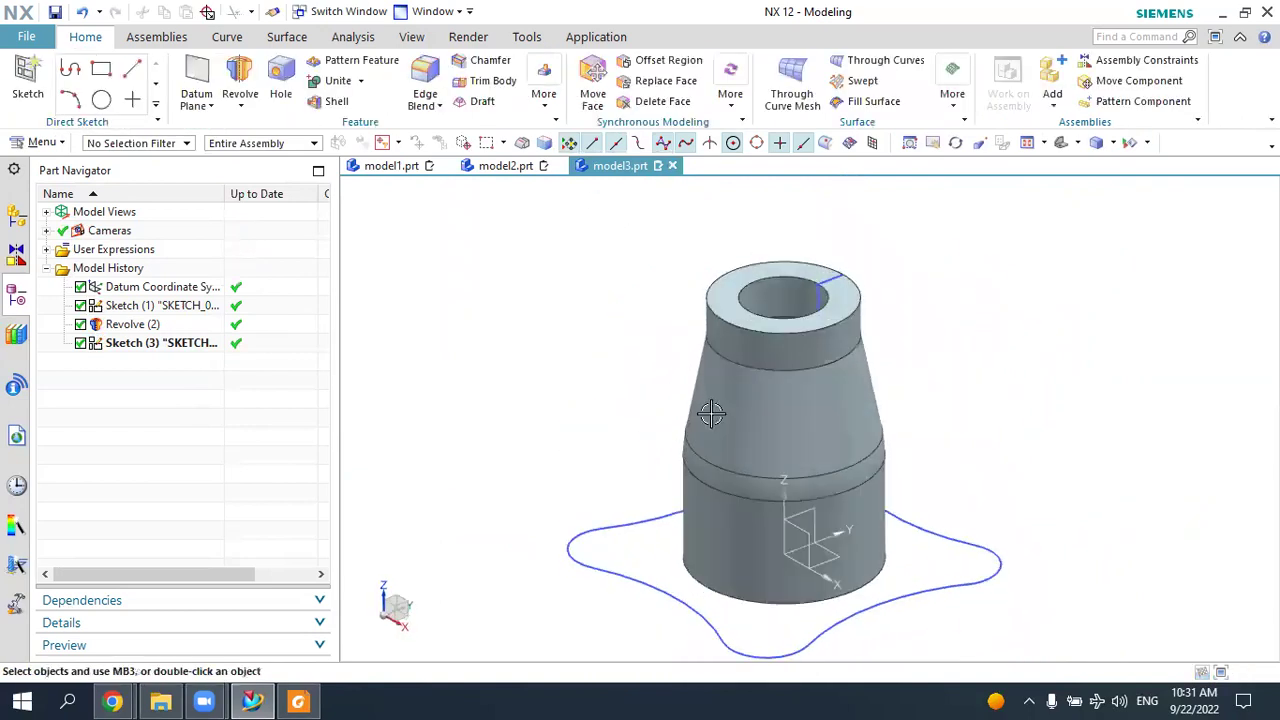
{"action": "middle_click_drag", "start_coordinate": [1070, 158], "coordinate": [1017, 283]}
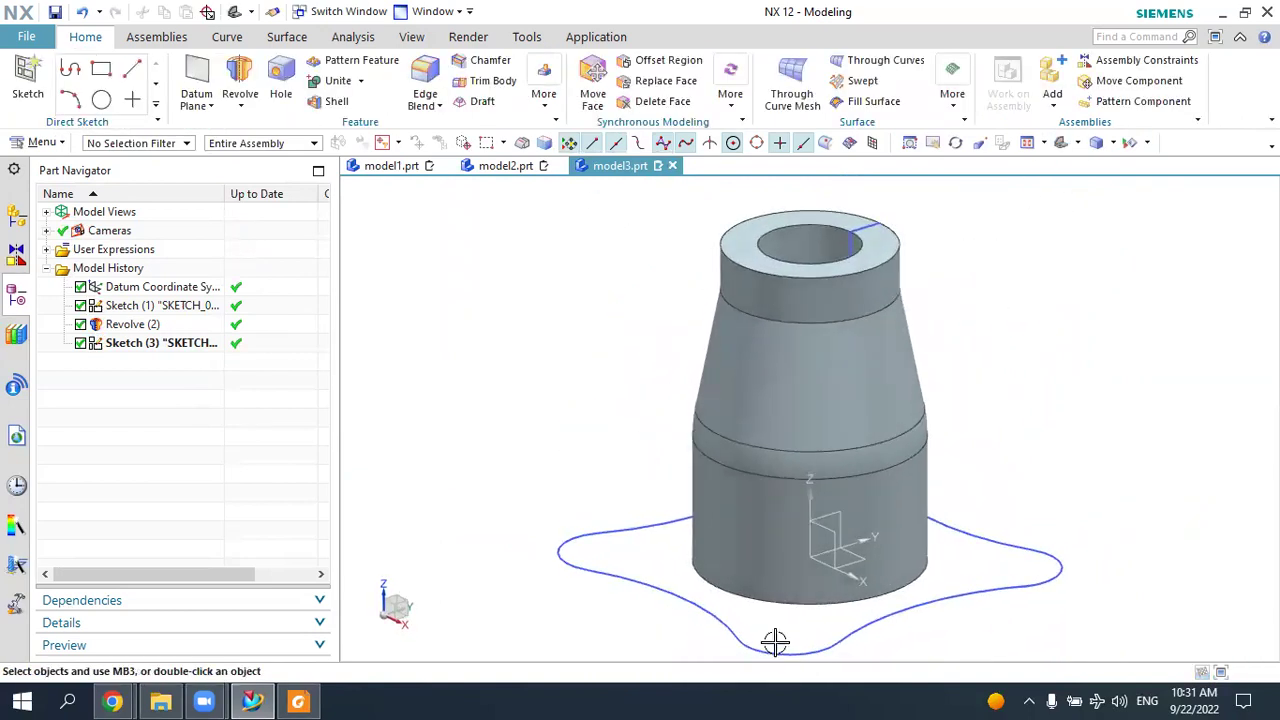
{"action": "left_click", "coordinate": [300, 700]}
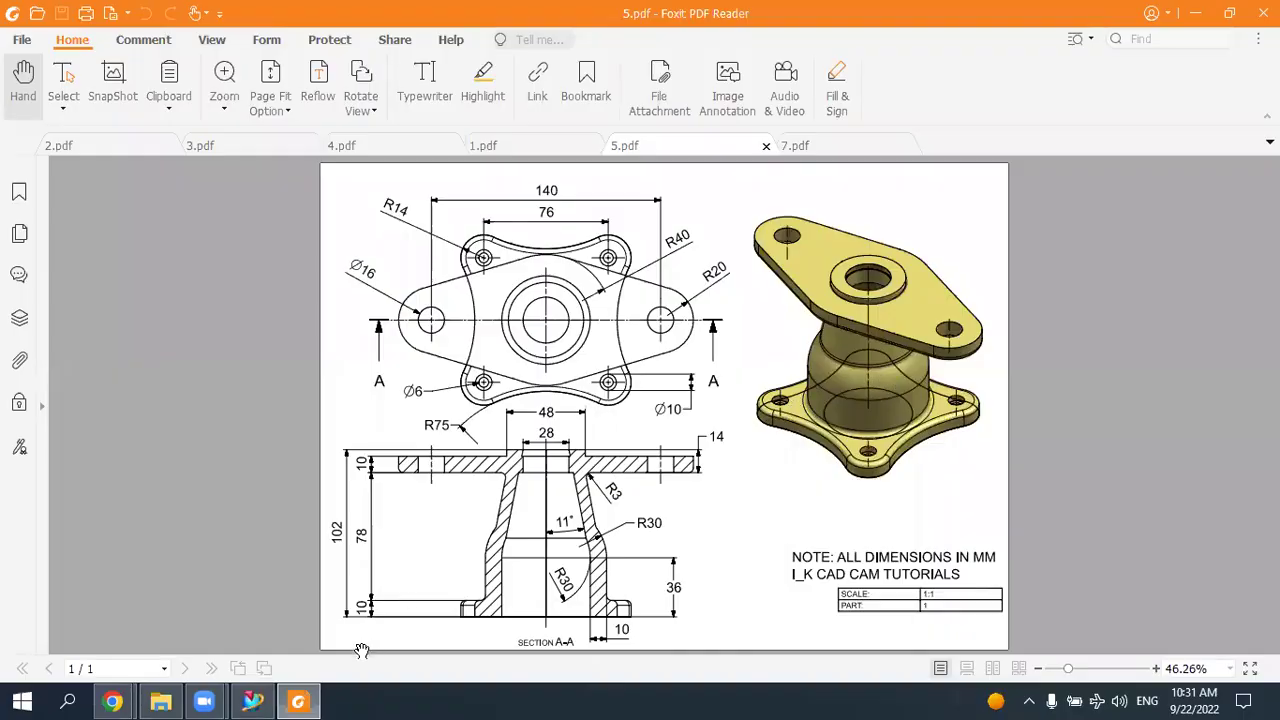
Switch to NX, start an Extrude of the region inside the base flange outline using Region Boundary Curves, and reverse its direction upward.
{"action": "left_click", "coordinate": [303, 700]}
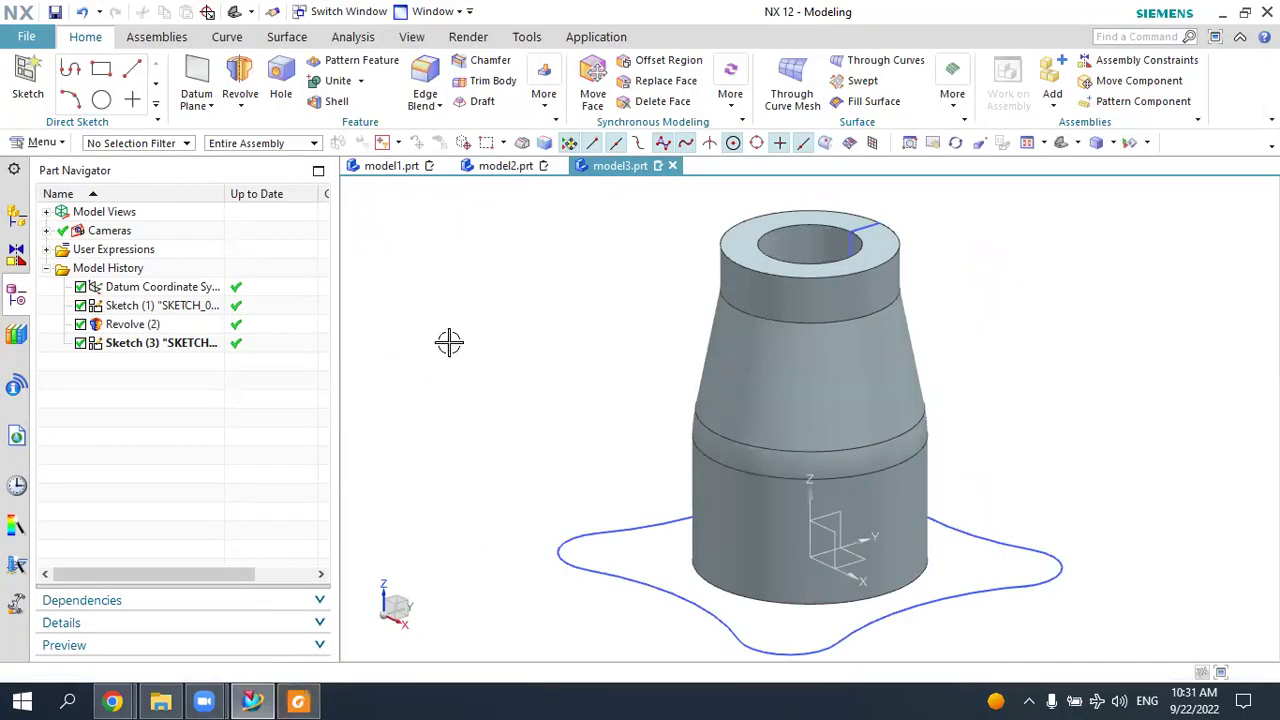
{"action": "left_click", "coordinate": [239, 106]}
{"action": "left_click", "coordinate": [258, 129]}
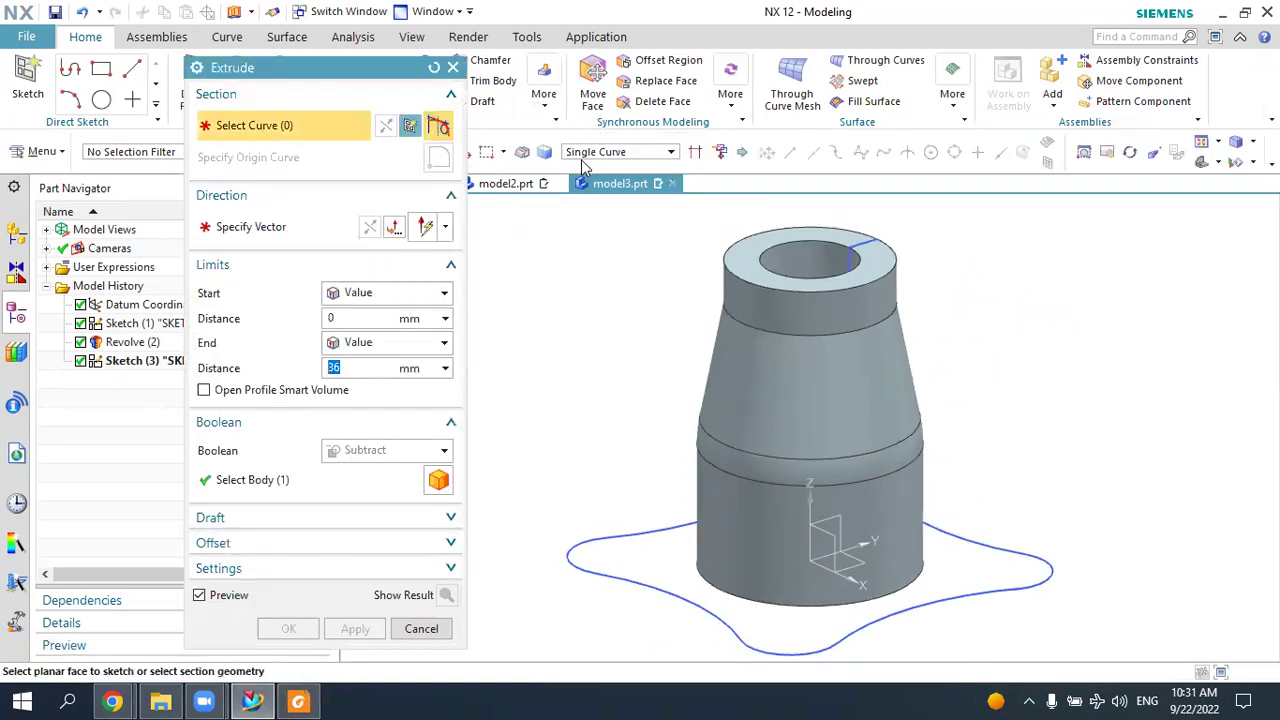
{"action": "left_click", "coordinate": [588, 153]}
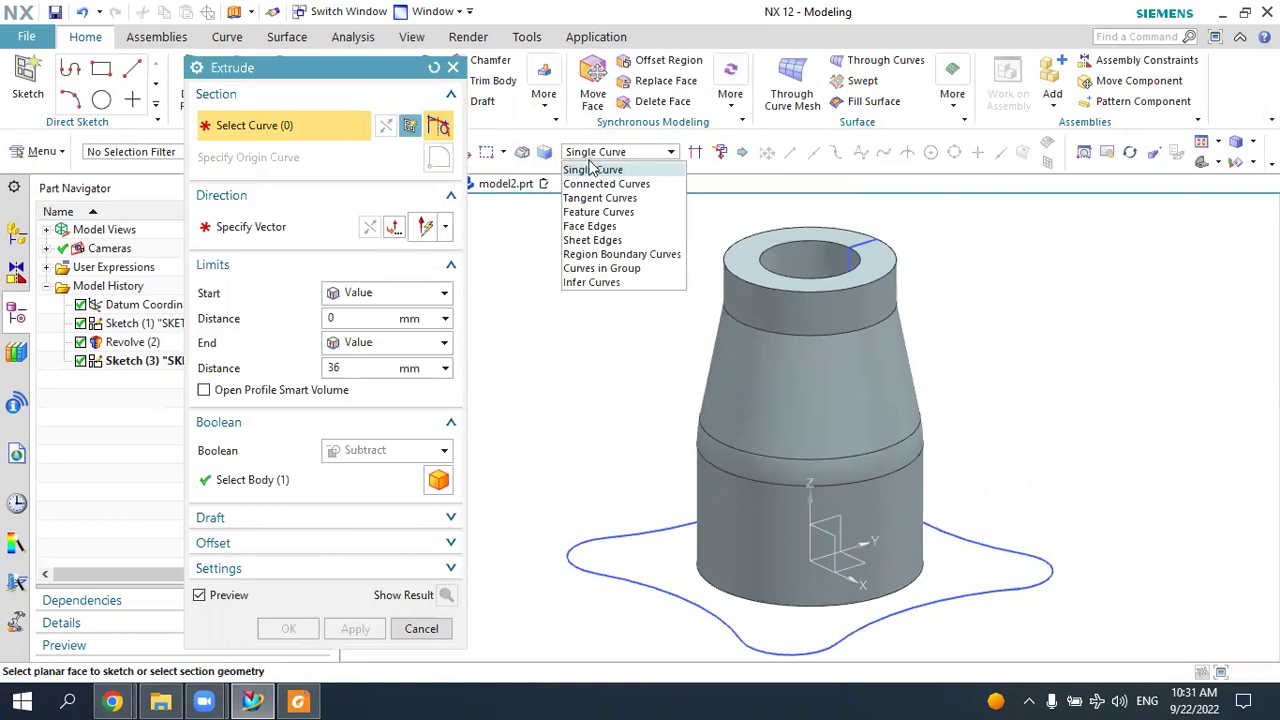
{"action": "left_click", "coordinate": [604, 252]}
{"action": "left_click", "coordinate": [633, 552]}
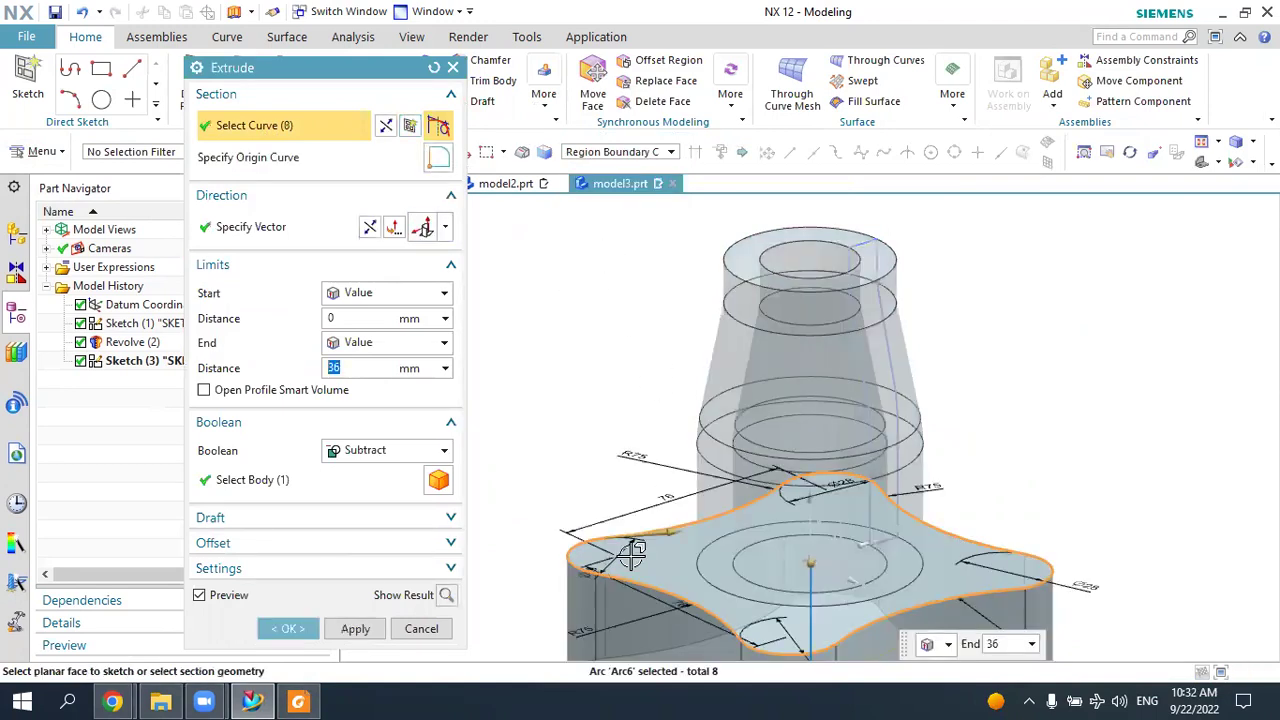
{"action": "scroll", "coordinate": [625, 438], "scroll_direction": "down", "scroll_amount": 3}
{"action": "scroll", "coordinate": [753, 590], "scroll_direction": "up", "scroll_amount": 4}
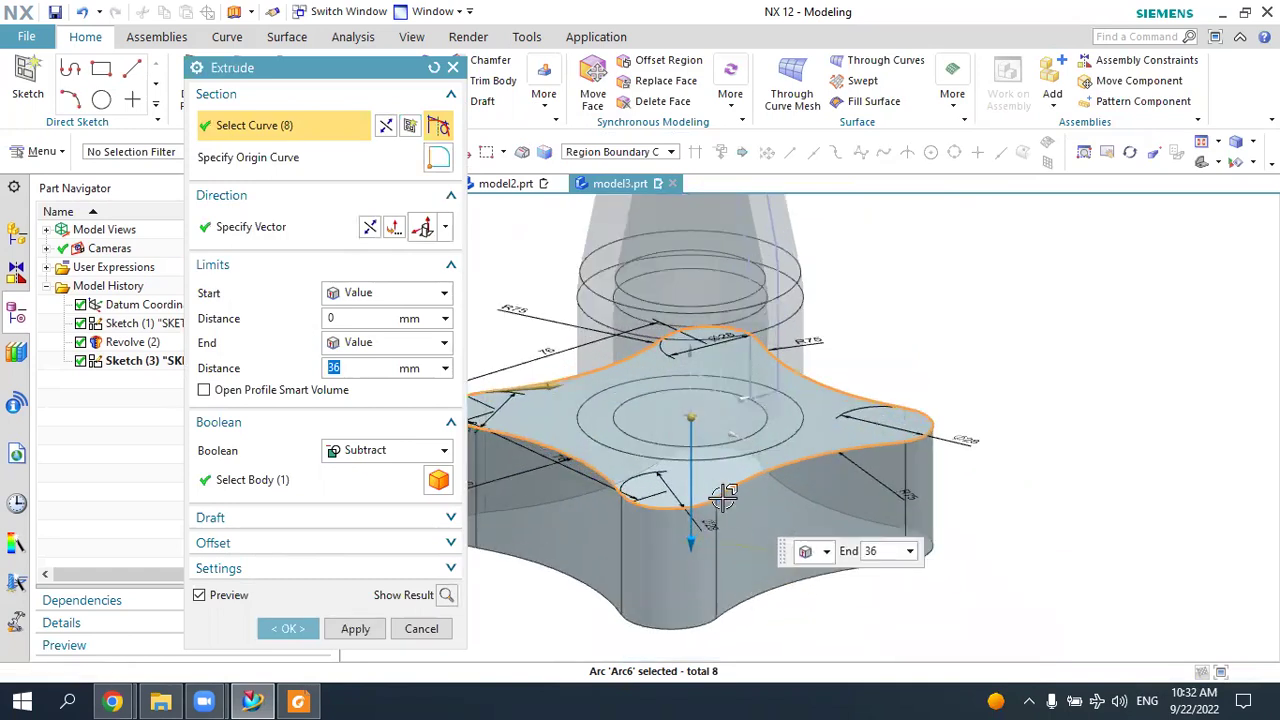
{"action": "scroll", "coordinate": [860, 470], "scroll_direction": "down", "scroll_amount": 3}
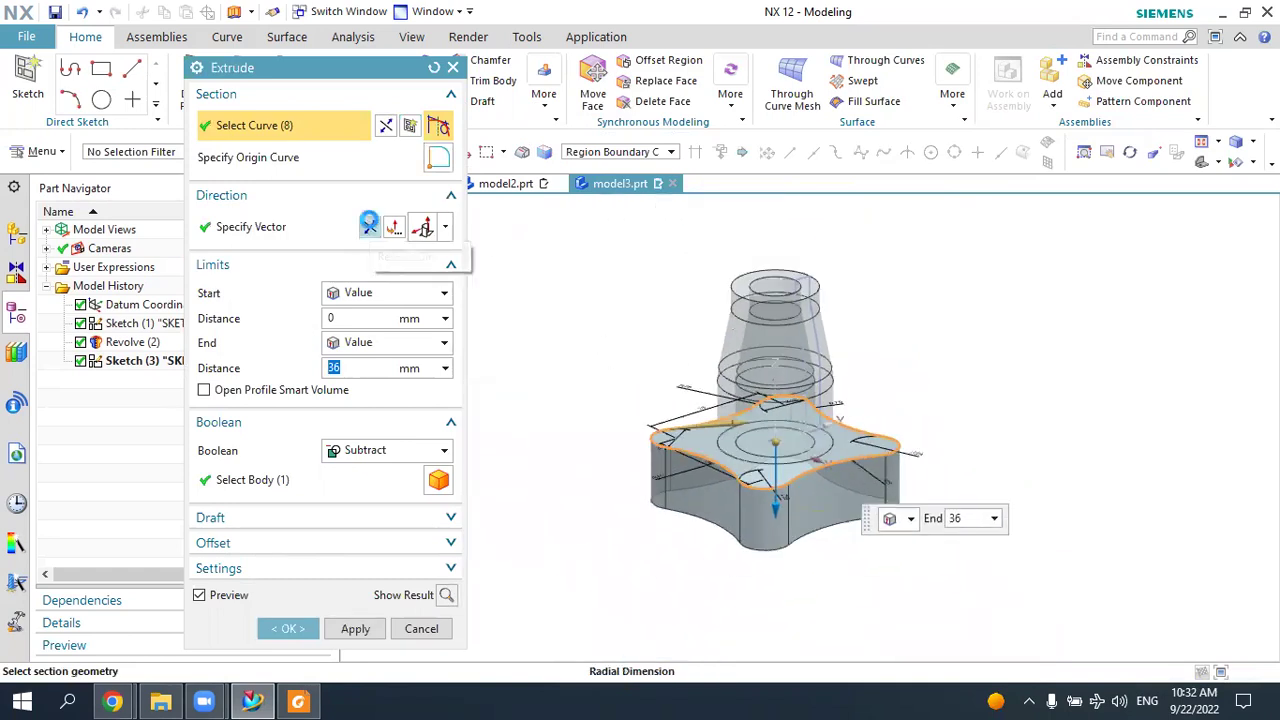
{"action": "left_click", "coordinate": [369, 224]}
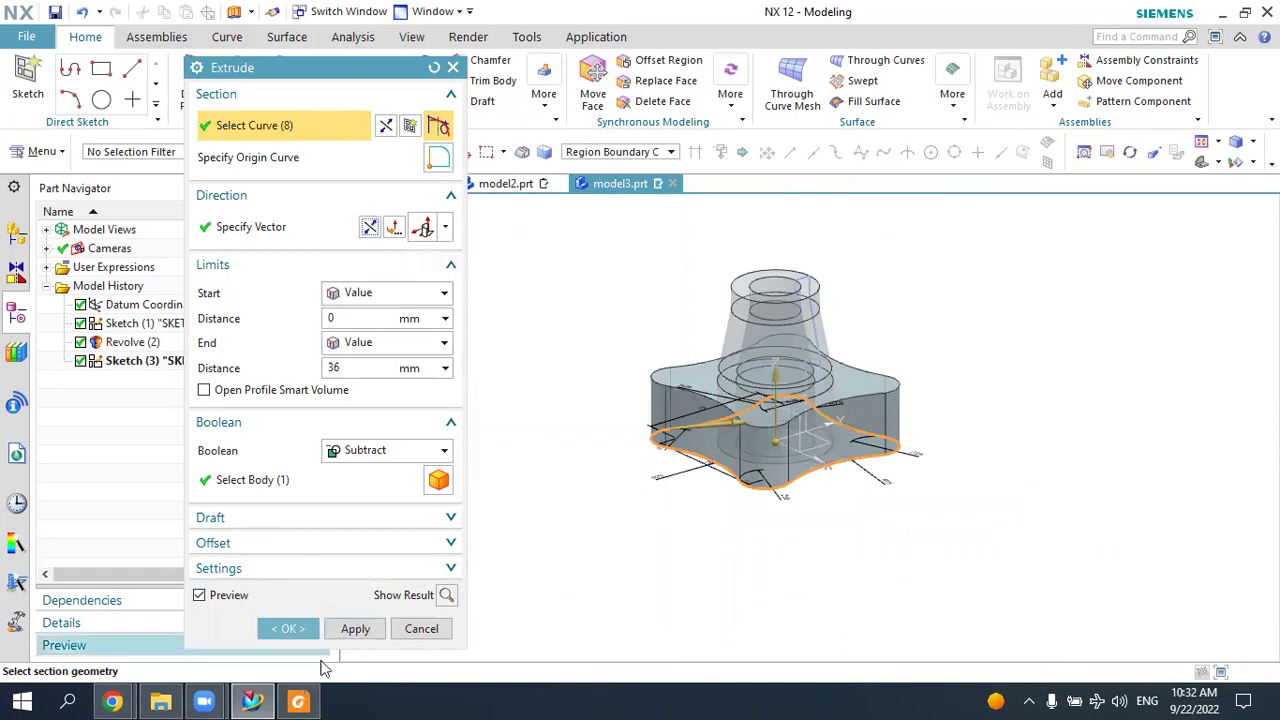
Check the flange thickness in 5.pdf, then extrude the flange in NX to an end distance of 10 mm and unite it with the hub.
{"action": "left_click", "coordinate": [297, 702]}
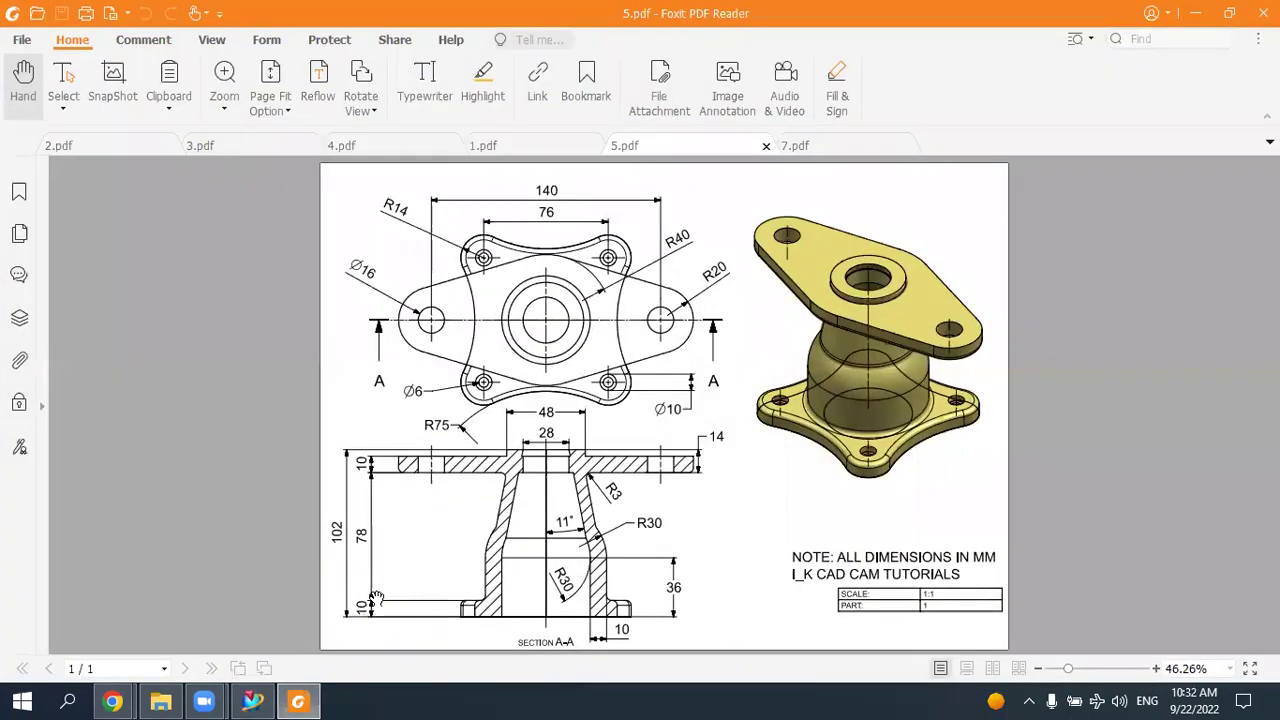
{"action": "left_click", "coordinate": [253, 702]}
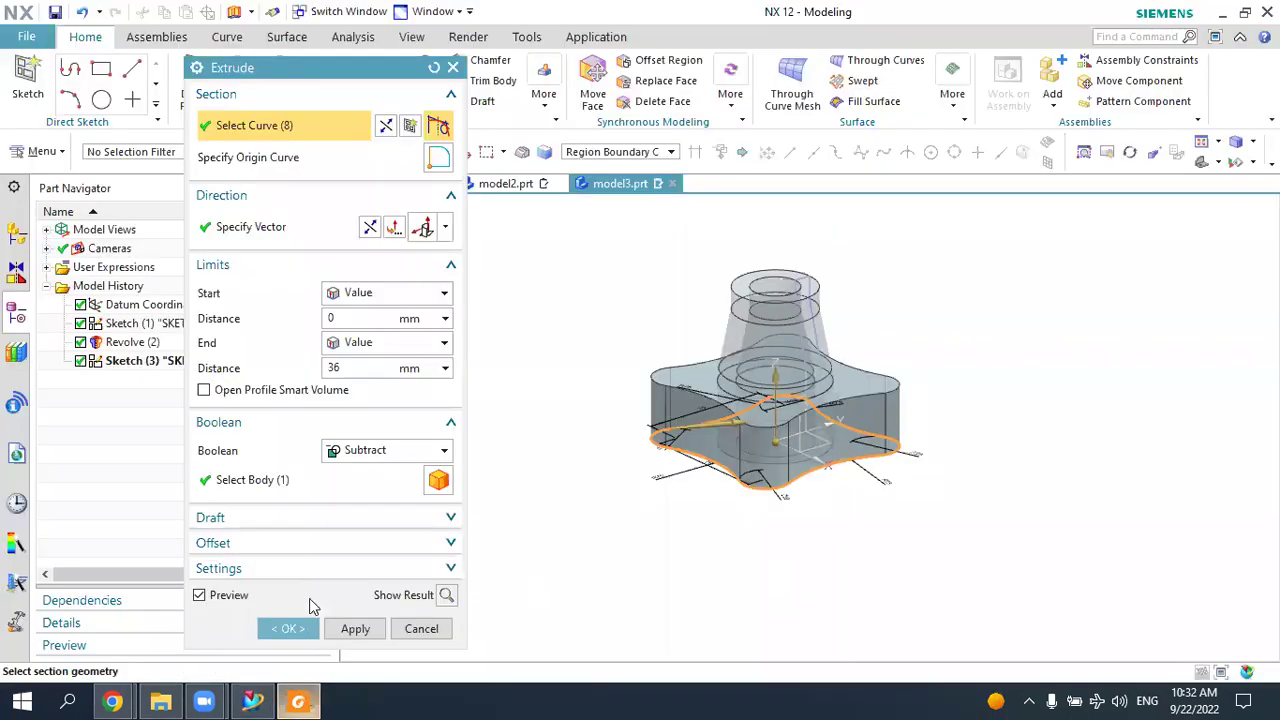
{"action": "left_click", "coordinate": [353, 369]}
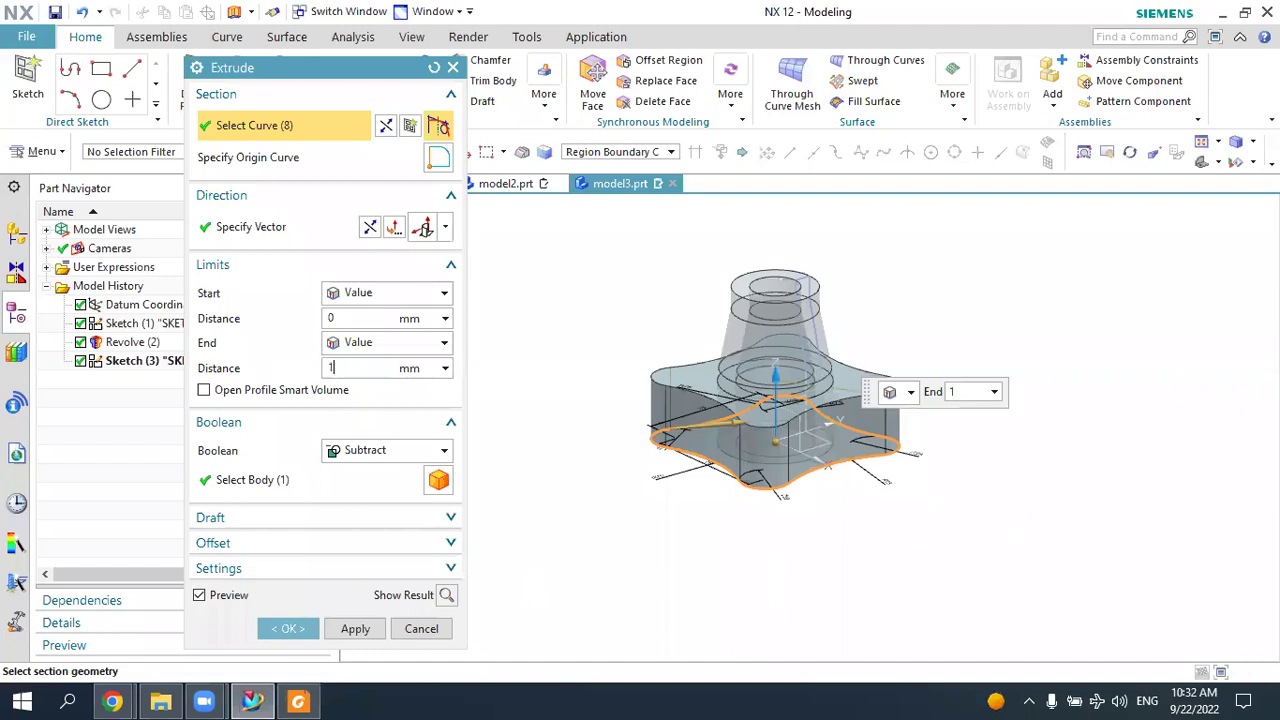
{"action": "left_click", "coordinate": [375, 452]}
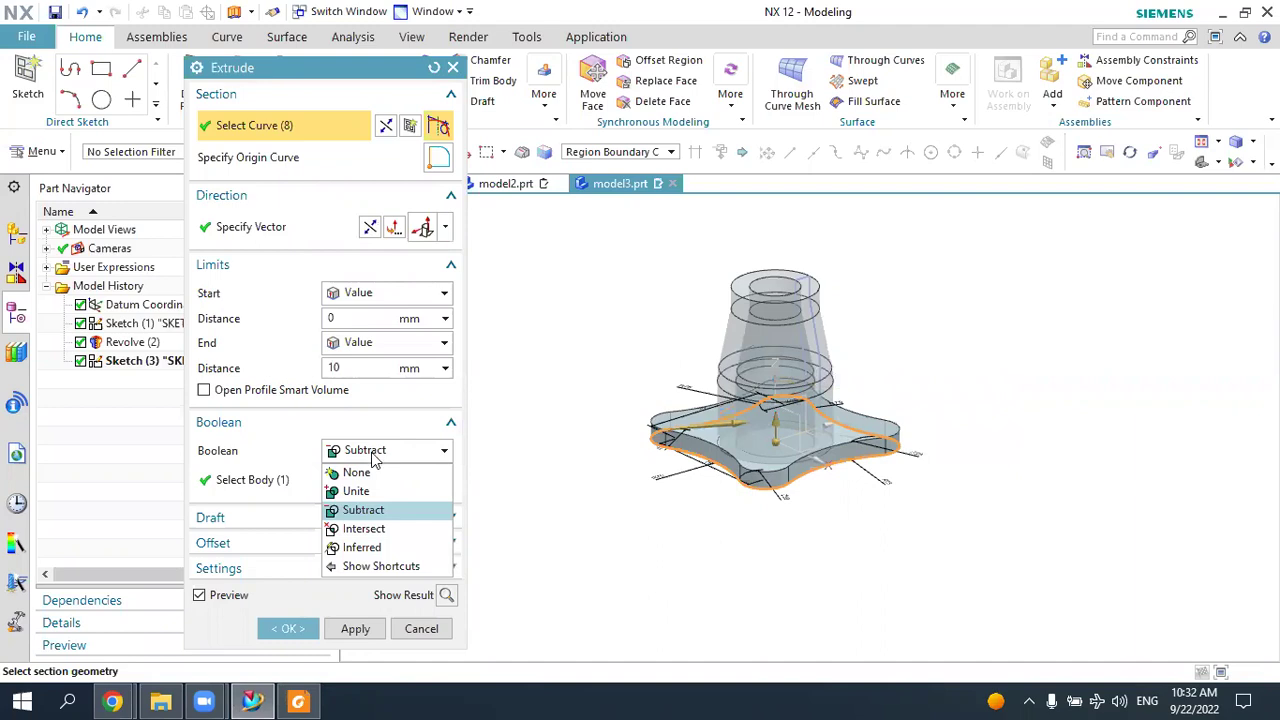
{"action": "left_click", "coordinate": [356, 491]}
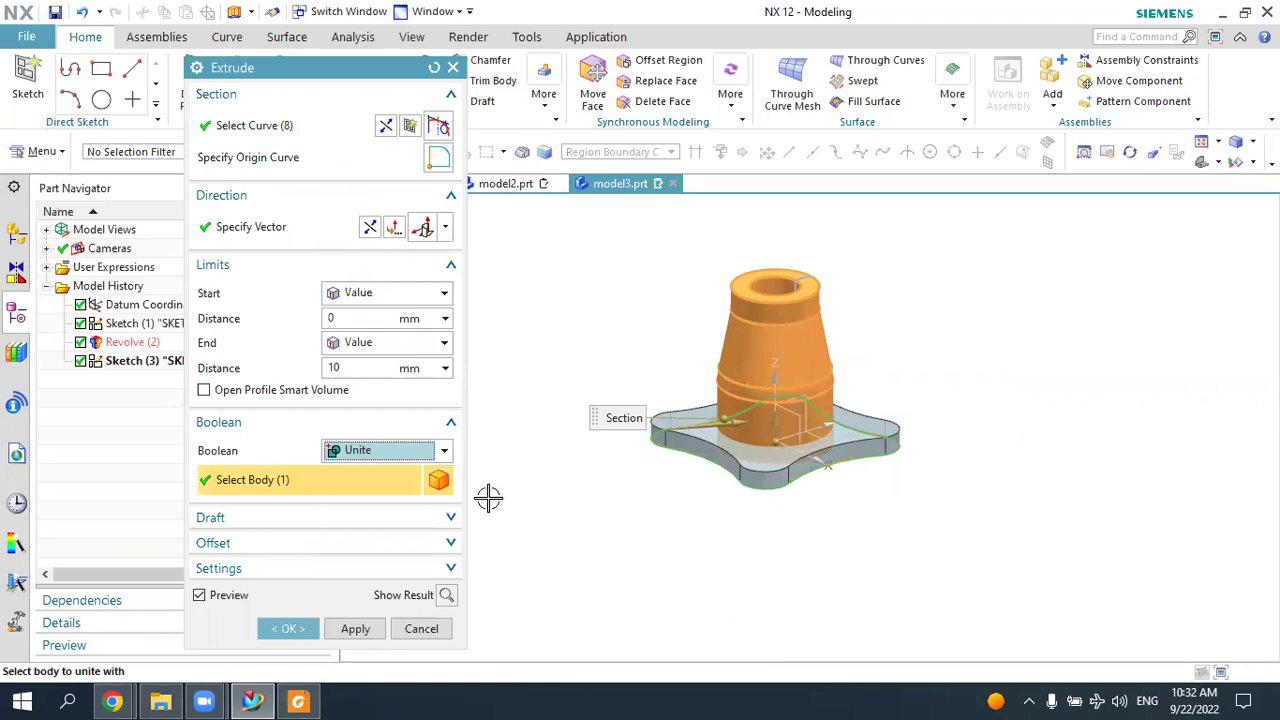
{"action": "left_click", "coordinate": [288, 629]}
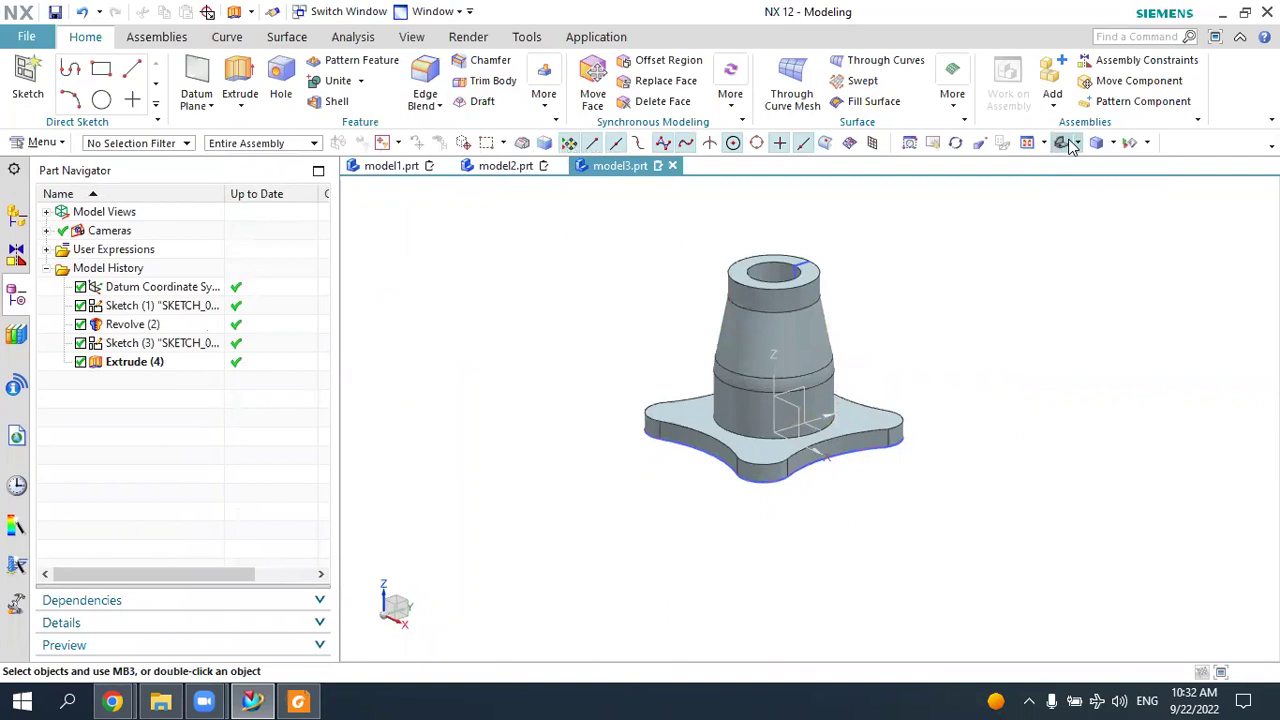
Inspect the flange's underside and the hub from several angles, comparing them with the section view in 5.pdf.
{"action": "left_click", "coordinate": [1061, 142]}
{"action": "middle_click_drag", "start_coordinate": [1017, 350], "coordinate": [814, 518]}
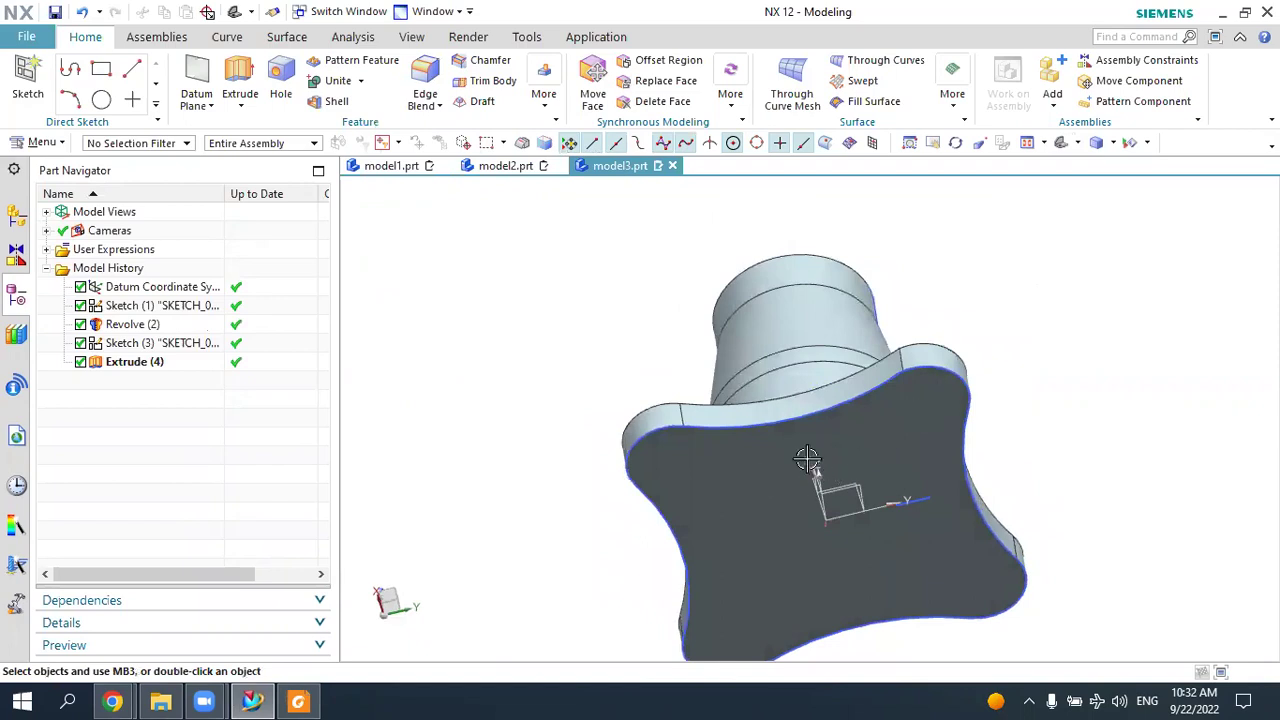
{"action": "left_click", "coordinate": [298, 701]}
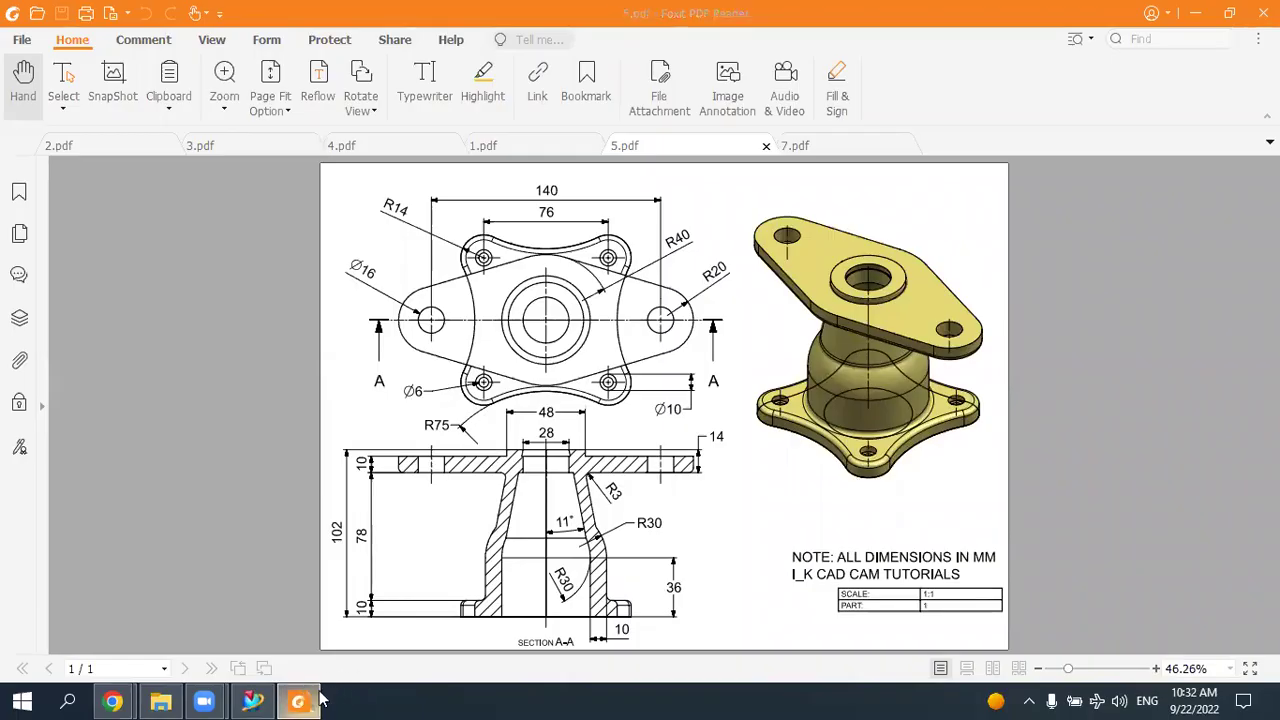
{"action": "left_click", "coordinate": [252, 701]}
{"action": "middle_click_drag", "start_coordinate": [657, 534], "coordinate": [654, 505]}
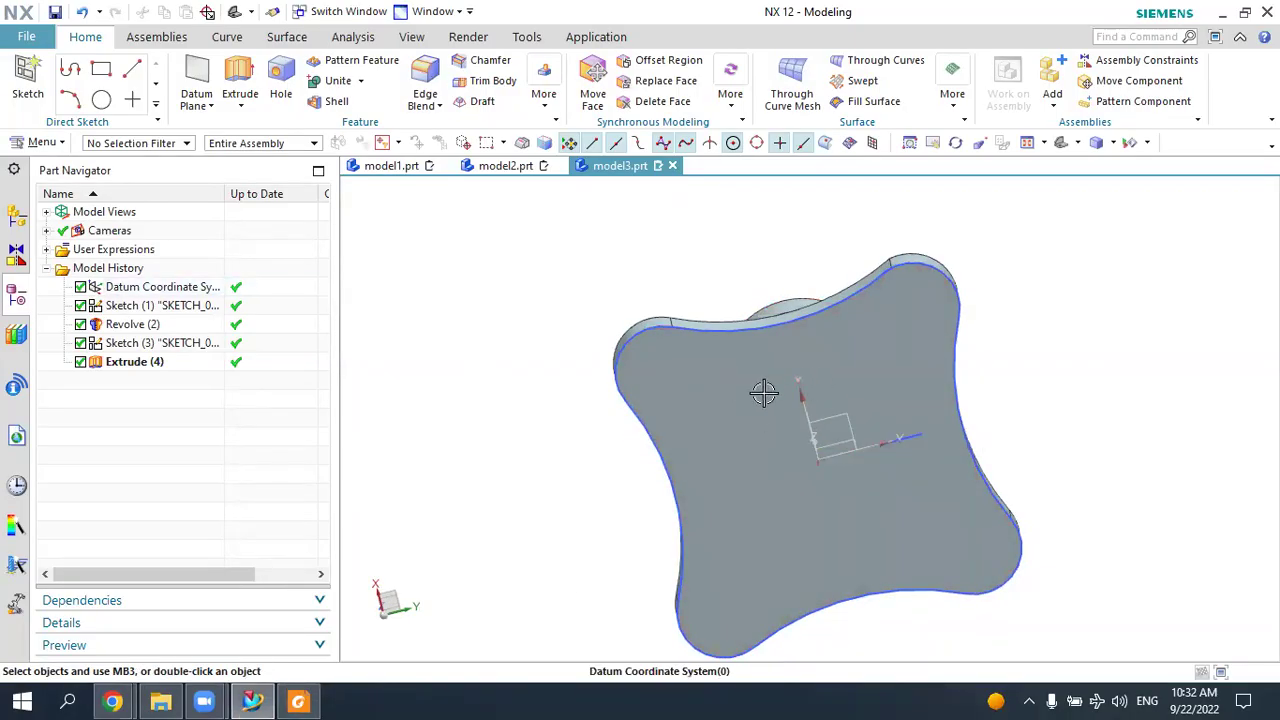
{"action": "middle_click_drag", "start_coordinate": [966, 394], "coordinate": [918, 440]}
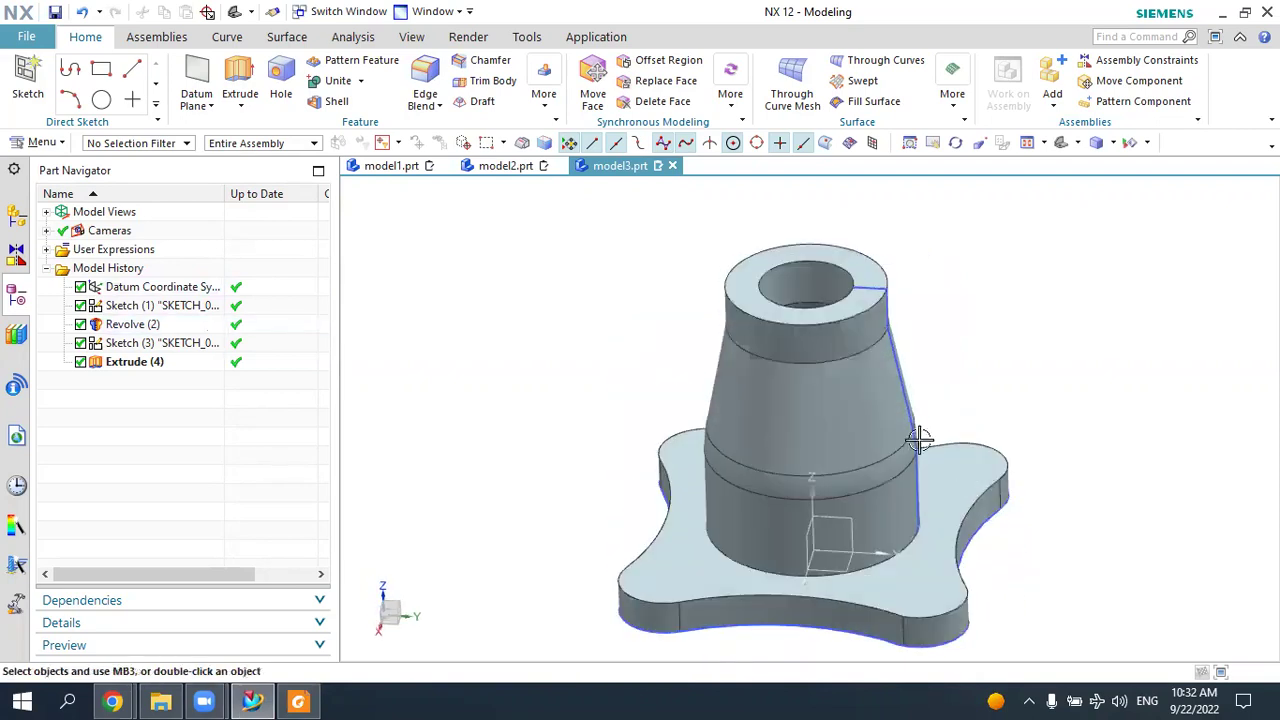
{"action": "middle_click_drag", "start_coordinate": [871, 528], "coordinate": [815, 500]}
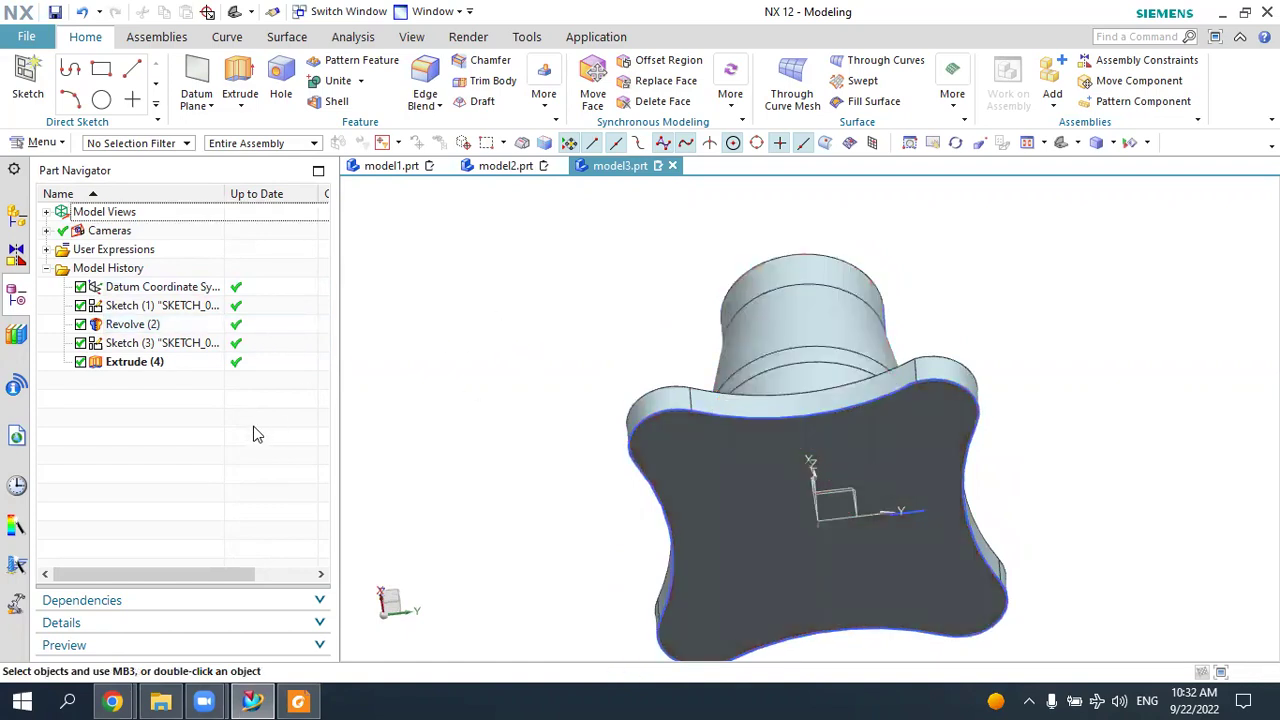
Delete the base flange extrusion.
{"action": "left_click", "coordinate": [149, 364]}
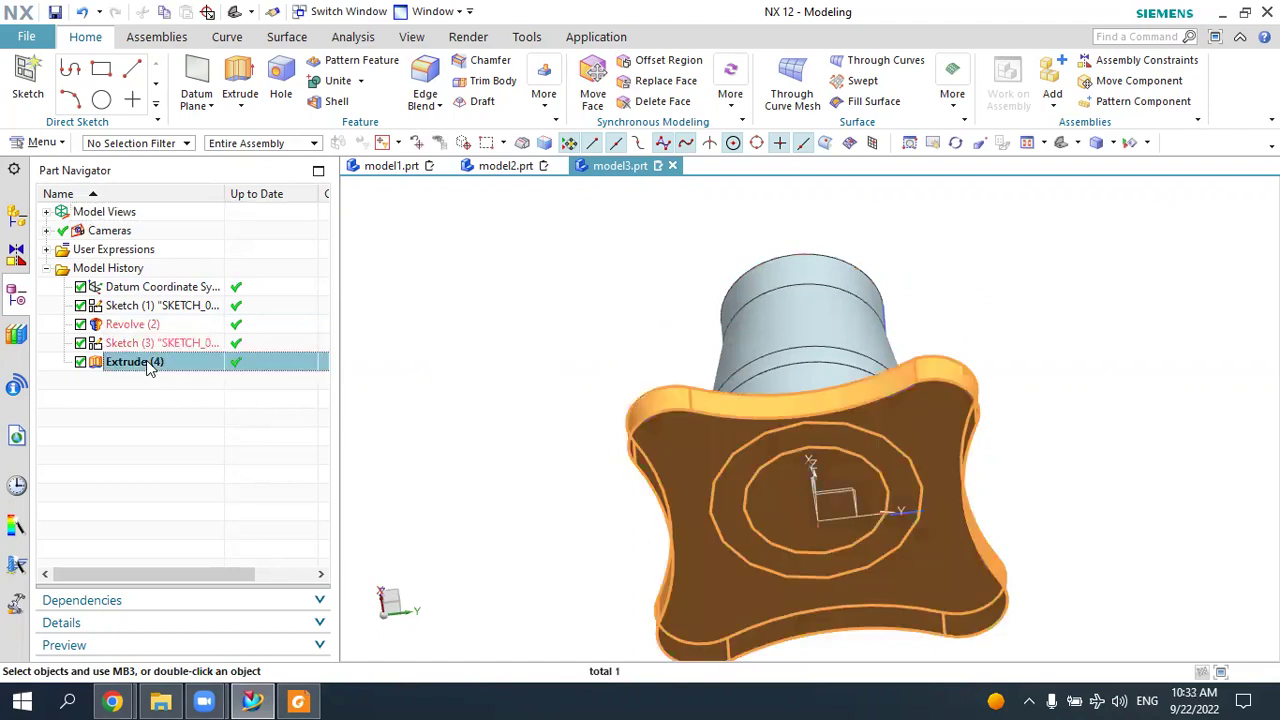
{"action": "right_click", "coordinate": [149, 366]}
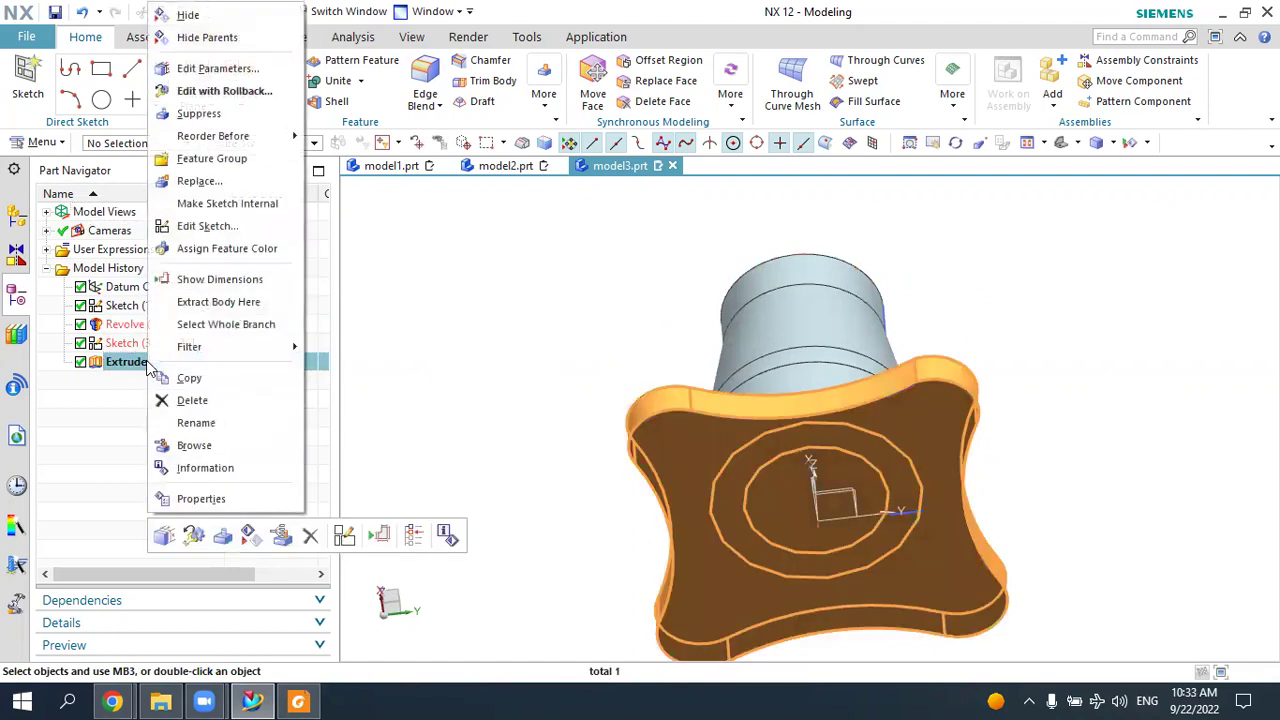
{"action": "left_click", "coordinate": [194, 401]}
Reopen the base flange sketch and project the inner circular edge of the revolved hub's bottom face into it with Project Curve.
{"action": "middle_click_drag", "start_coordinate": [440, 323], "coordinate": [434, 414]}
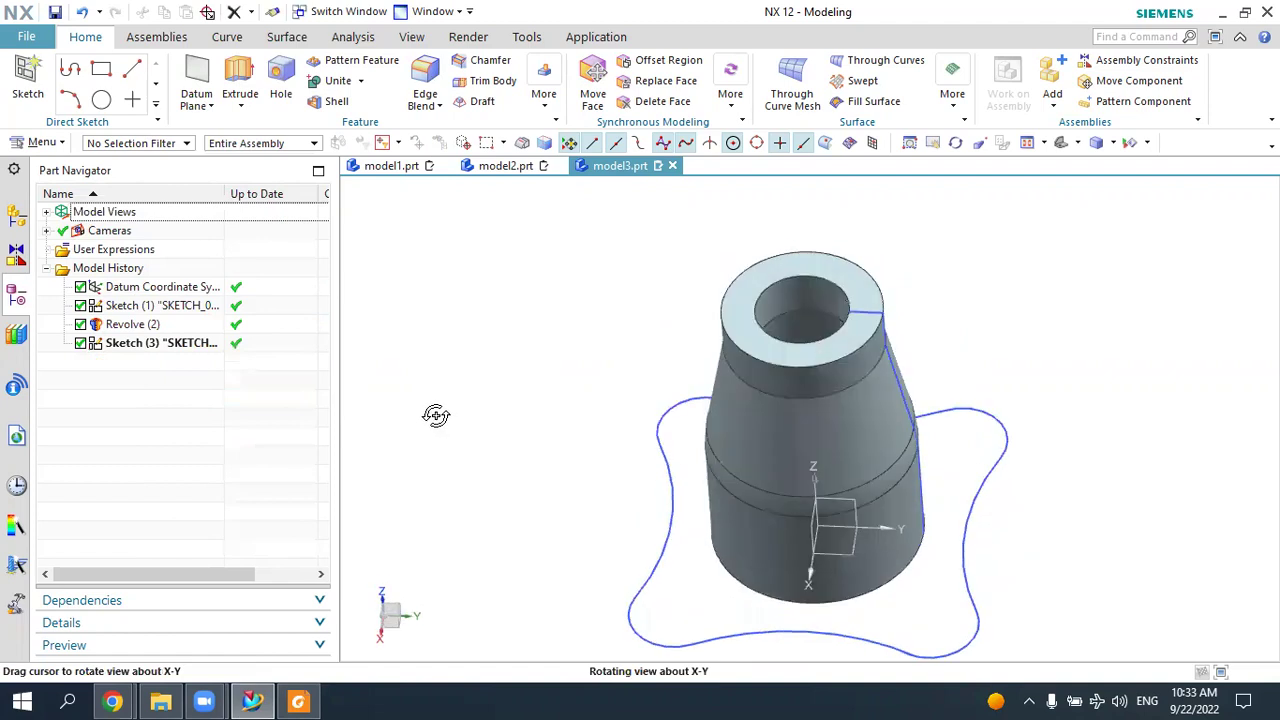
{"action": "double_click", "coordinate": [185, 345]}
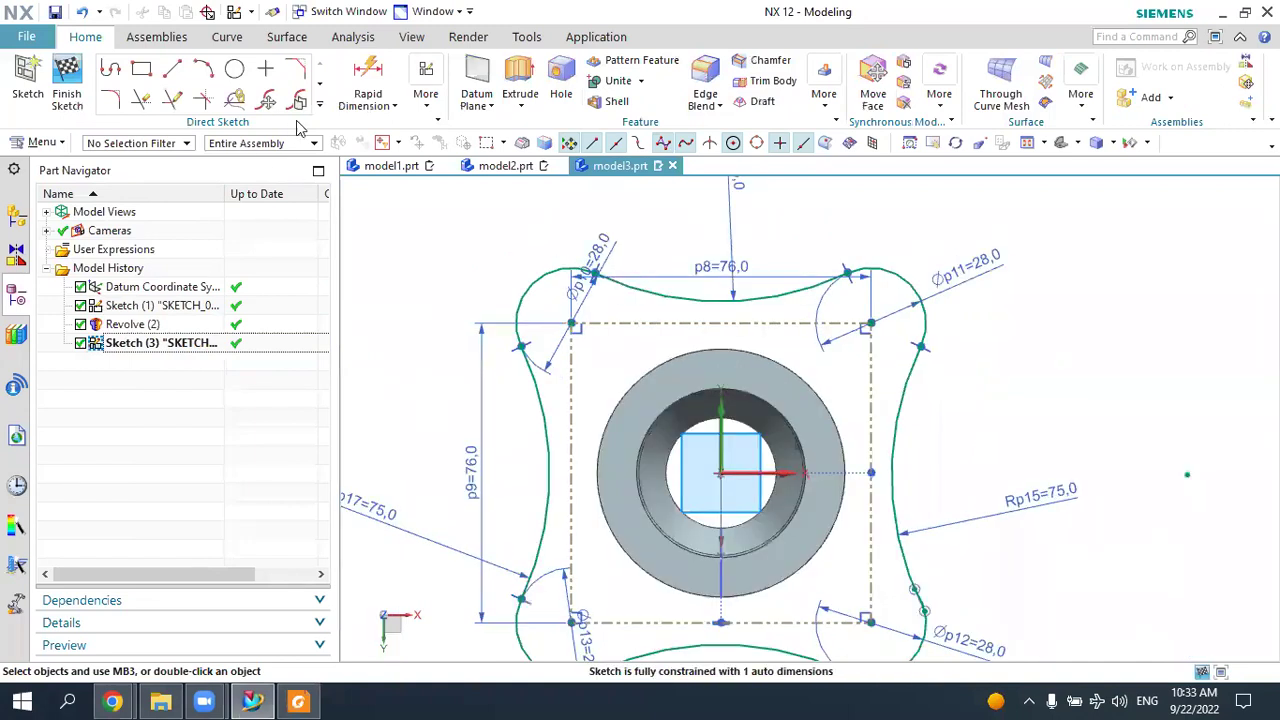
{"action": "left_click", "coordinate": [318, 104]}
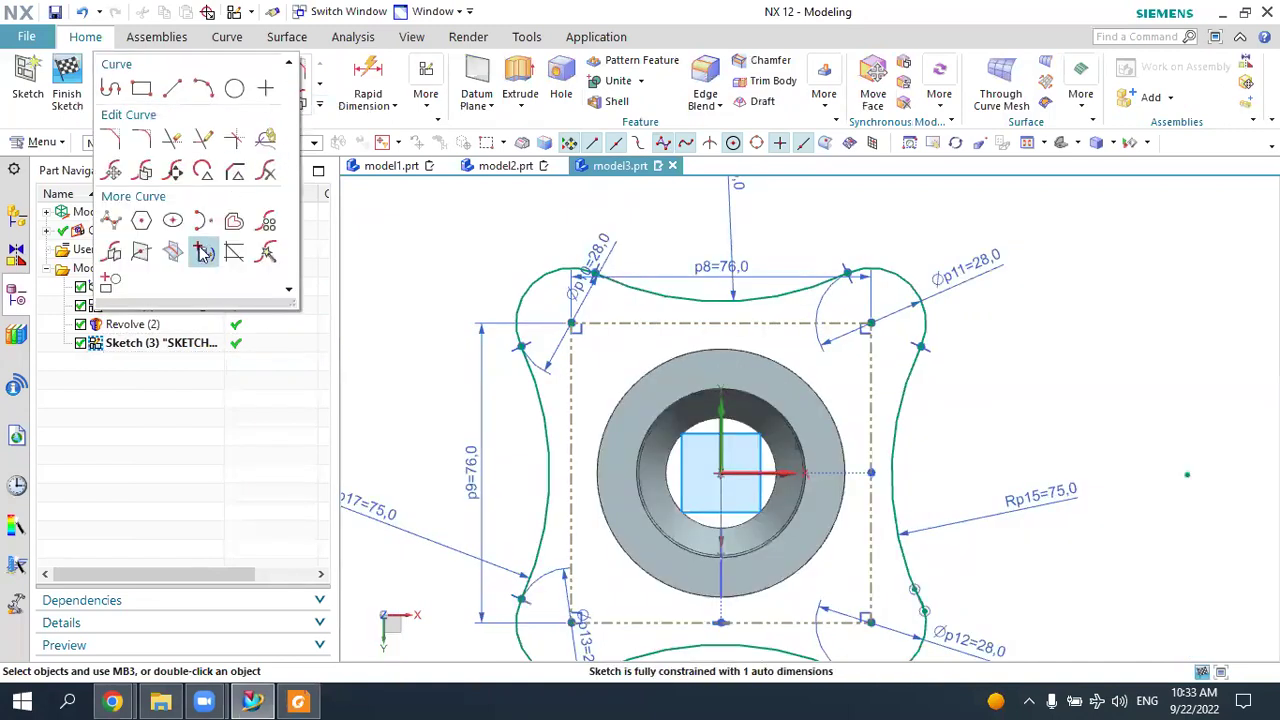
{"action": "left_click", "coordinate": [203, 253]}
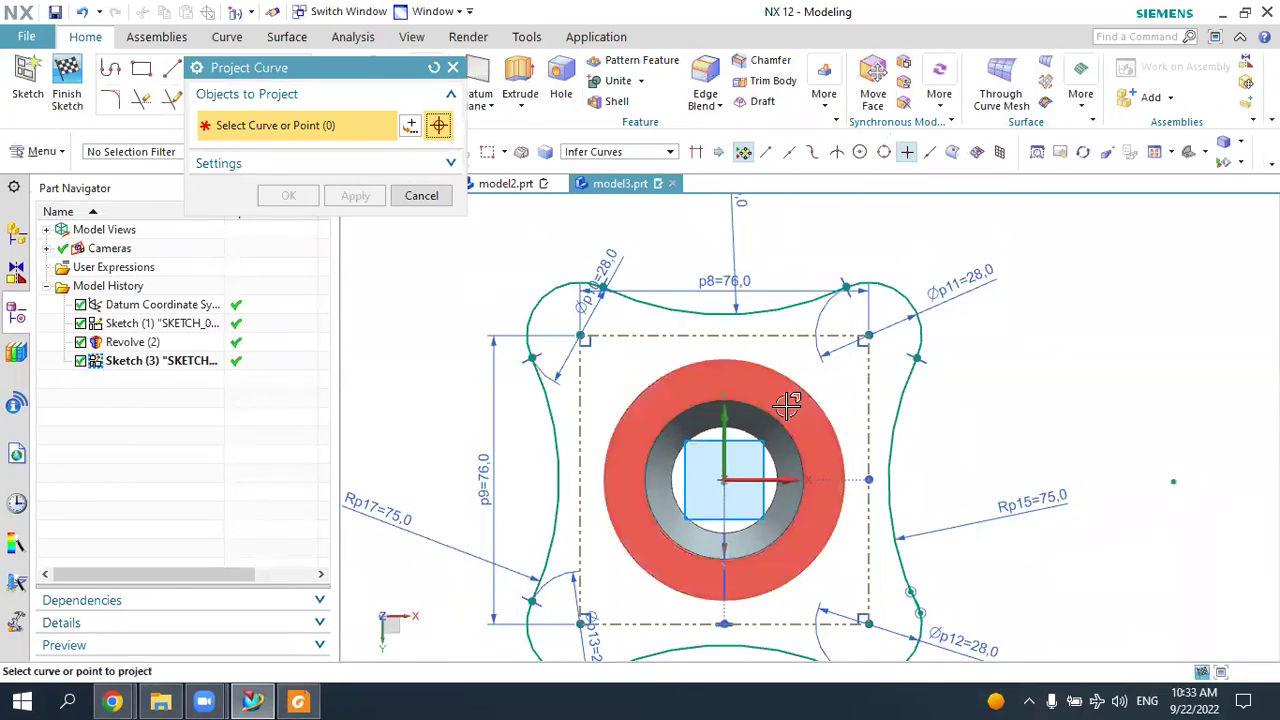
{"action": "scroll", "coordinate": [670, 436], "scroll_direction": "up", "scroll_amount": 3}
{"action": "scroll", "coordinate": [670, 436], "scroll_direction": "down", "scroll_amount": 2}
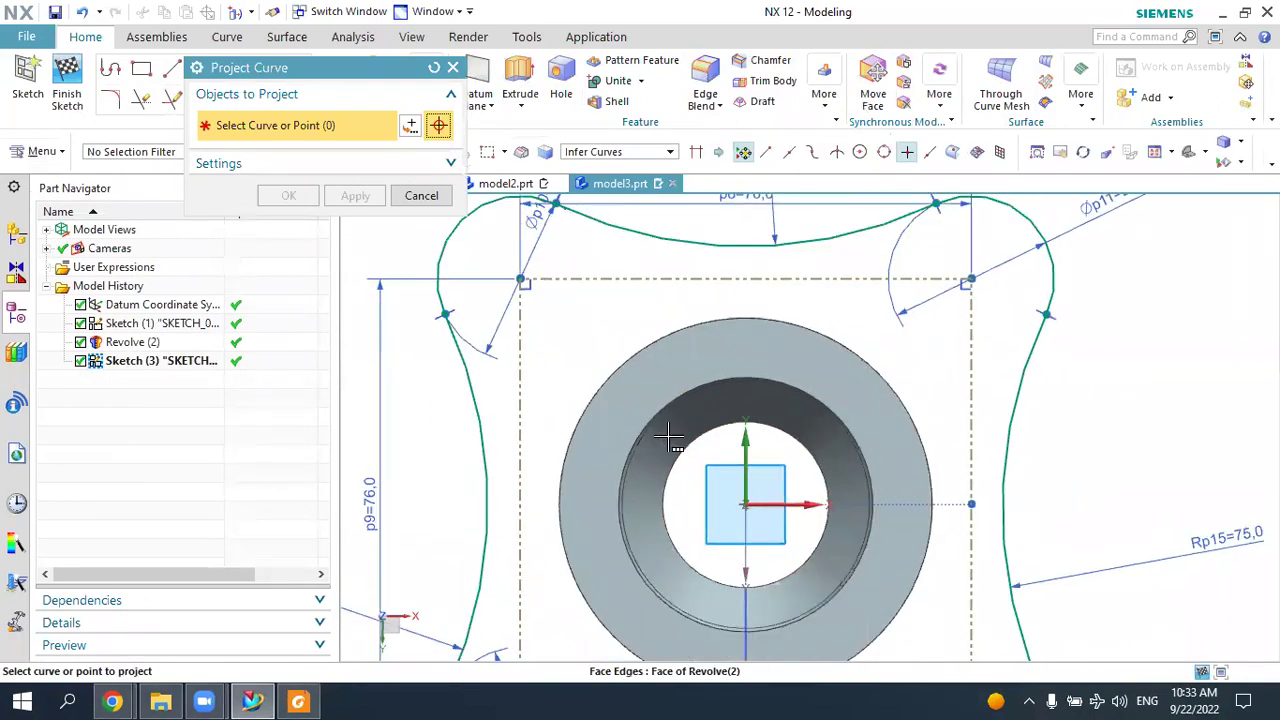
{"action": "scroll", "coordinate": [668, 437], "scroll_direction": "up", "scroll_amount": 2}
{"action": "scroll", "coordinate": [665, 440], "scroll_direction": "down", "scroll_amount": 2}
{"action": "scroll", "coordinate": [645, 450], "scroll_direction": "up", "scroll_amount": 3}
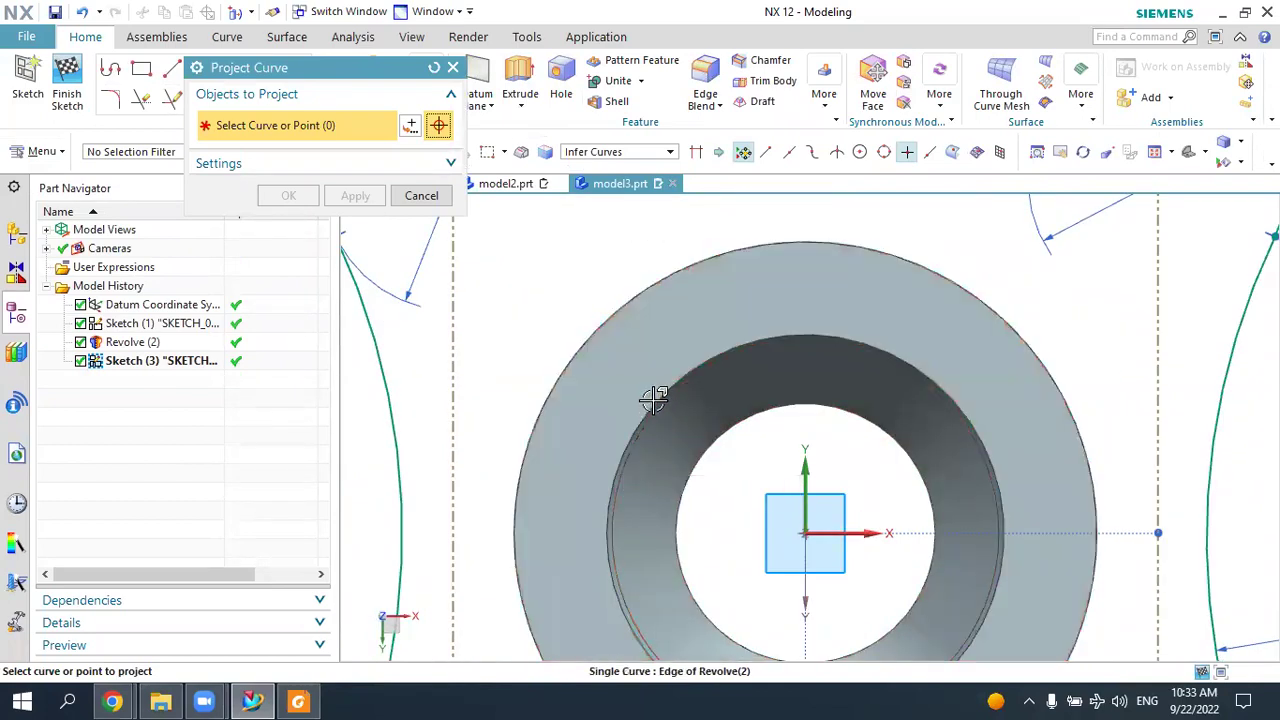
{"action": "scroll", "coordinate": [650, 392], "scroll_direction": "up", "scroll_amount": 5}
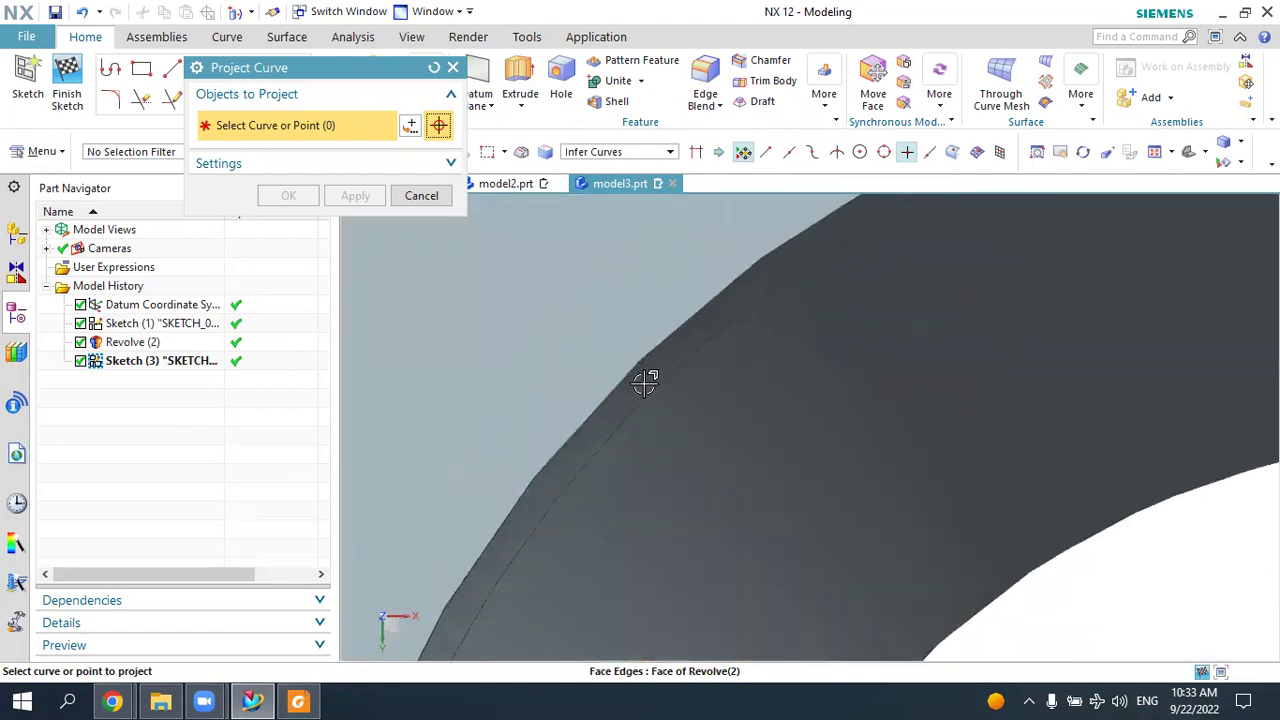
{"action": "left_click", "coordinate": [645, 355]}
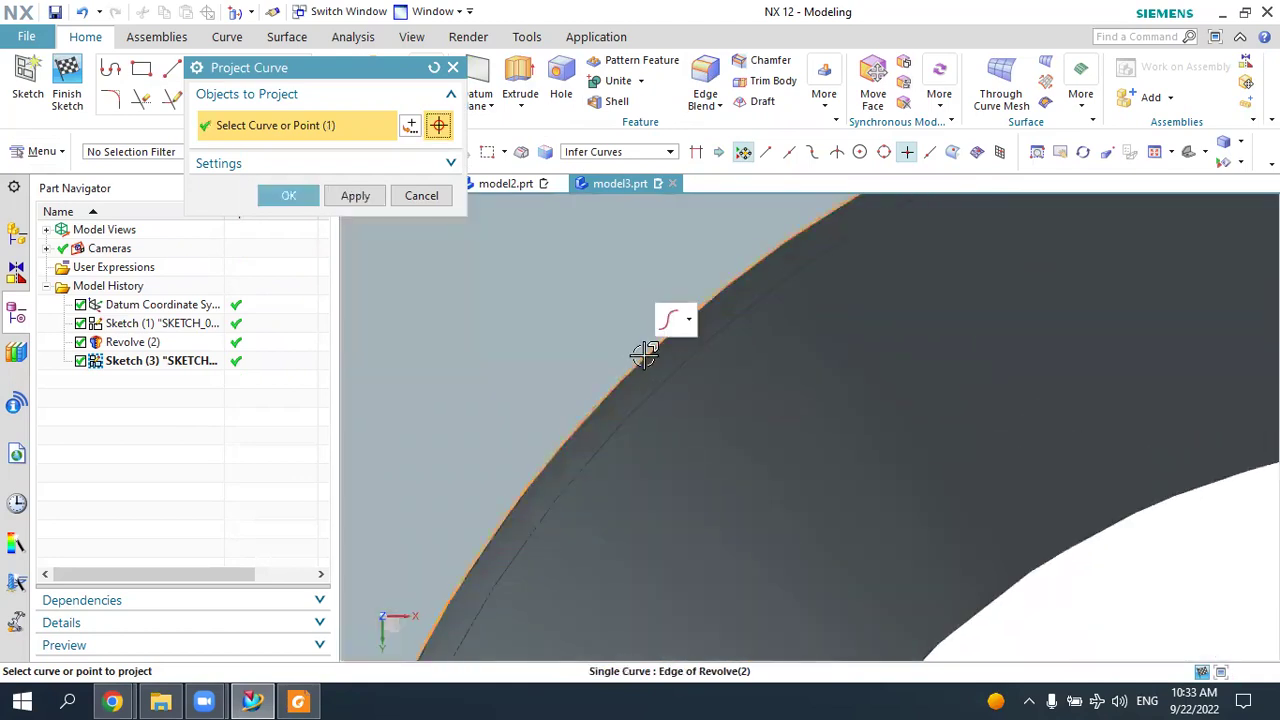
{"action": "scroll", "coordinate": [660, 362], "scroll_direction": "down", "scroll_amount": 2}
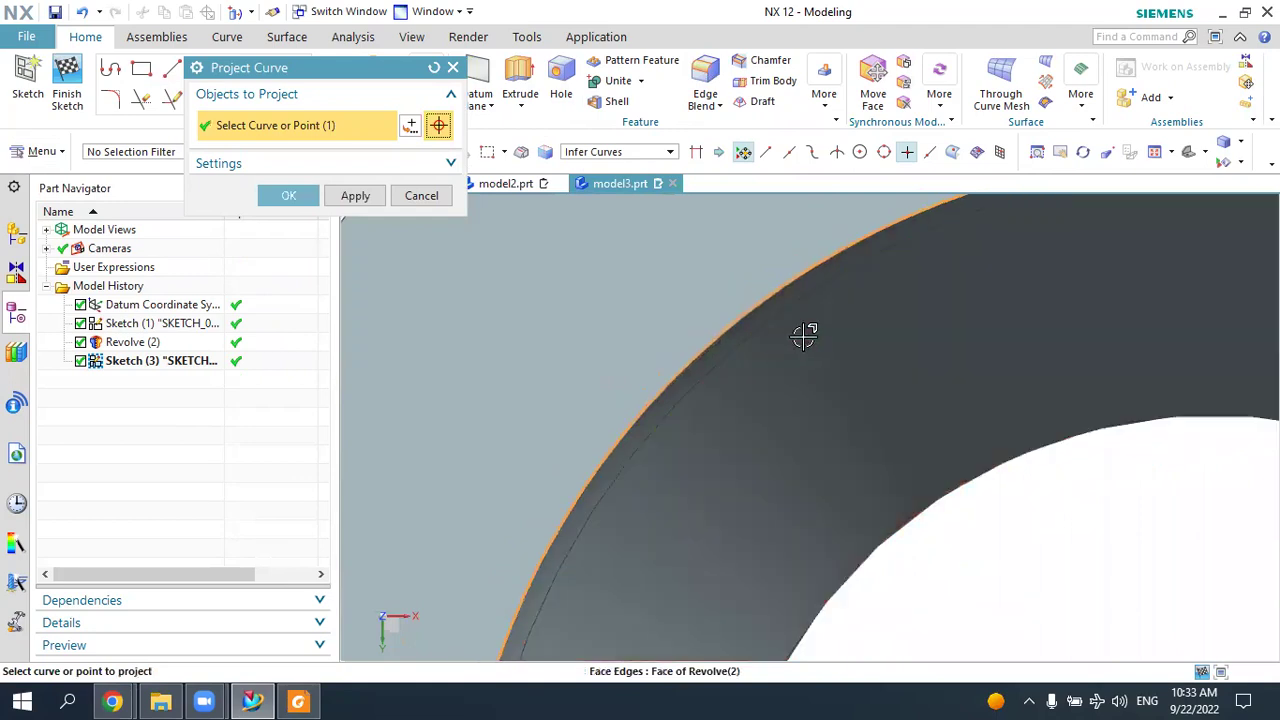
{"action": "scroll", "coordinate": [845, 346], "scroll_direction": "down", "scroll_amount": 3}
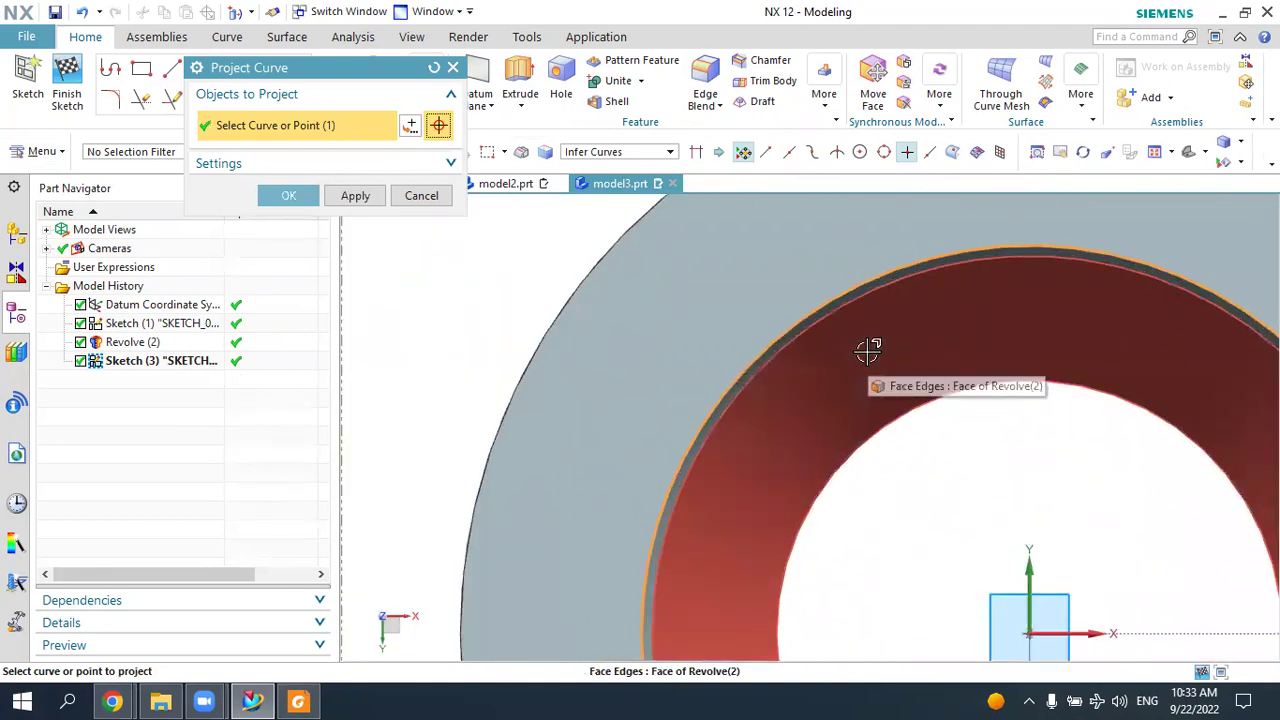
{"action": "left_click", "coordinate": [290, 196]}
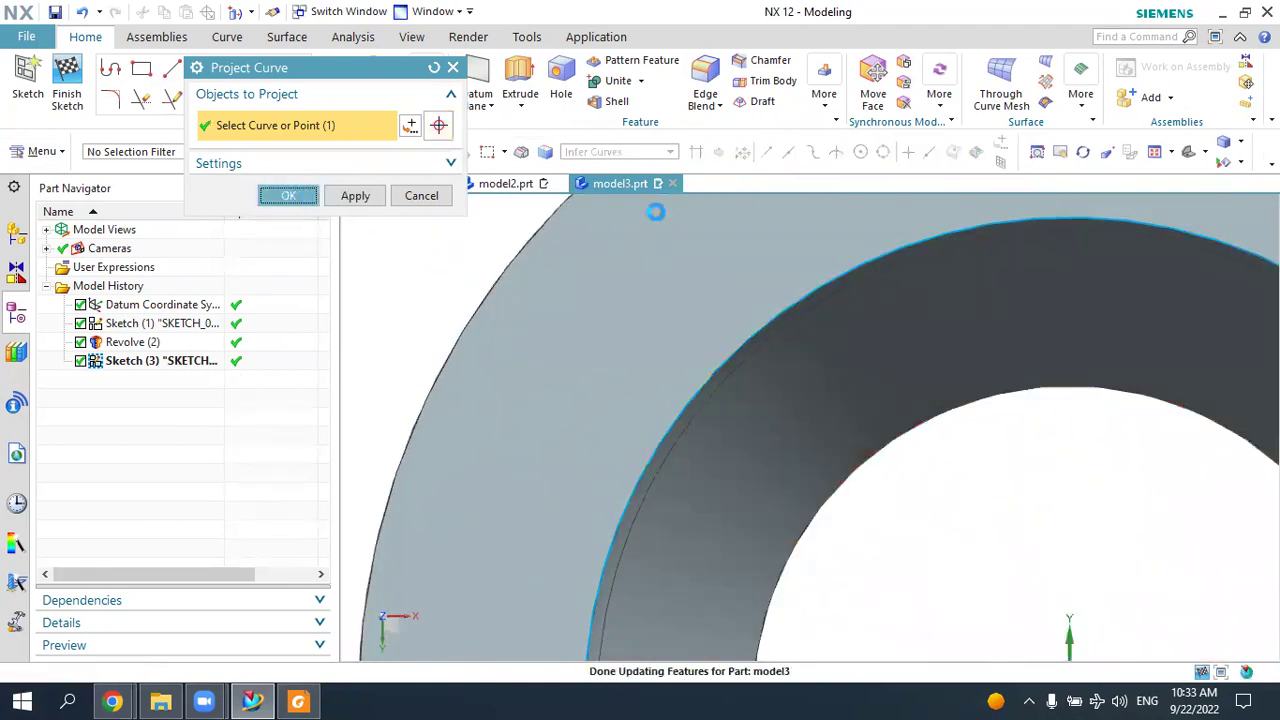
Extrude the region between the flange outline and the projected bore circle 10 mm downward, united with the hub body.
{"action": "scroll", "coordinate": [923, 243], "scroll_direction": "down", "scroll_amount": 5}
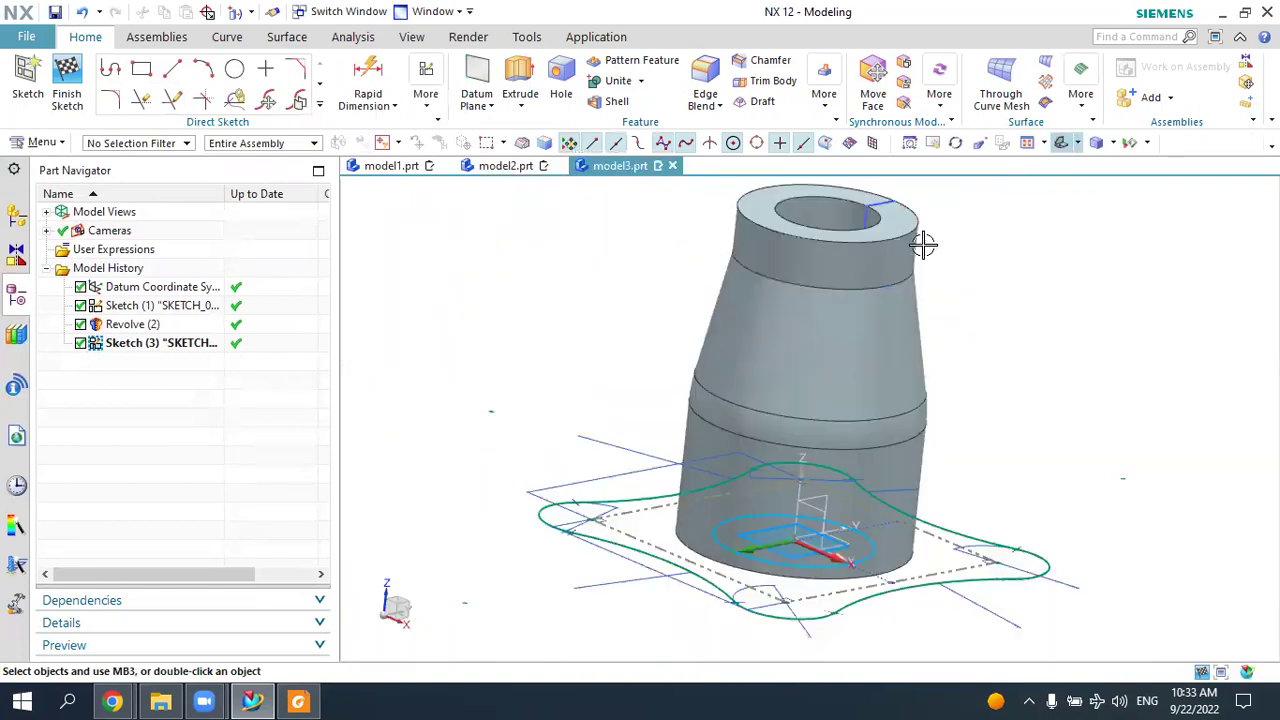
{"action": "mouse_move", "coordinate": [823, 431]}
{"action": "middle_mouse_down"}
{"action": "mouse_move", "coordinate": [829, 363]}
{"action": "mouse_move", "coordinate": [716, 492]}
{"action": "middle_mouse_up"}
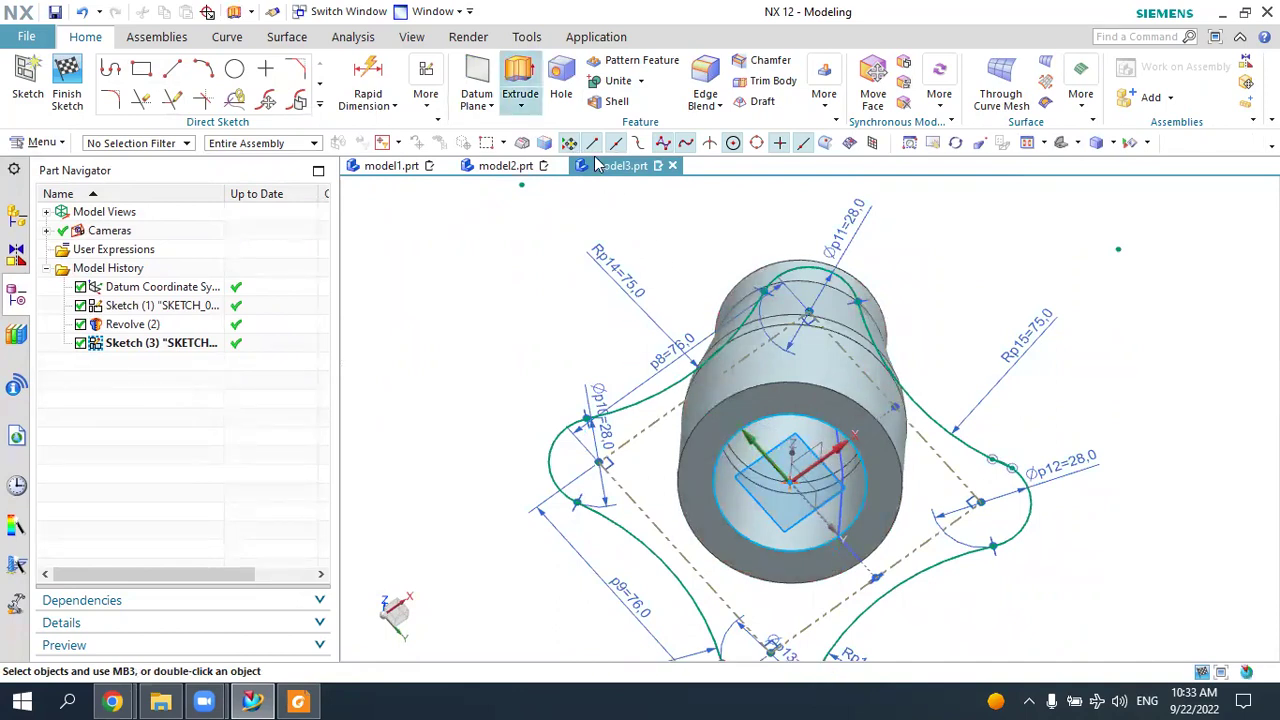
{"action": "key", "text": "x"}
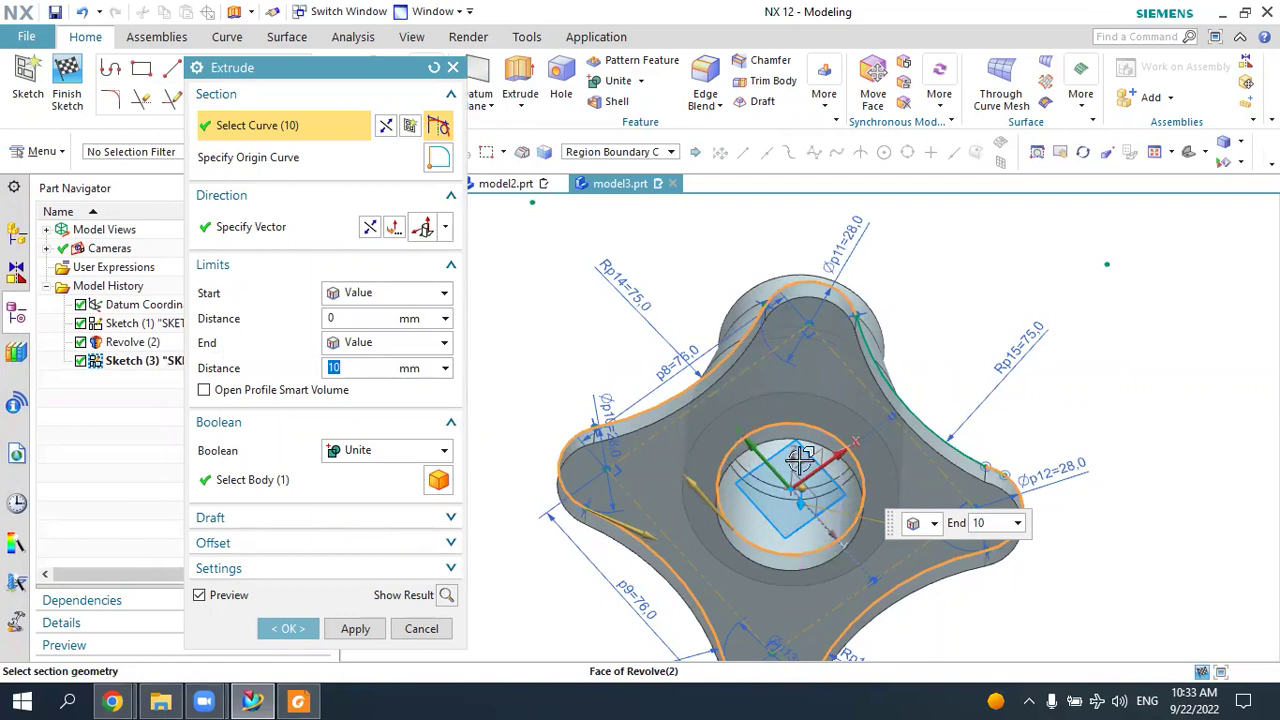
{"action": "middle_click_drag", "start_coordinate": [1053, 388], "coordinate": [937, 431]}
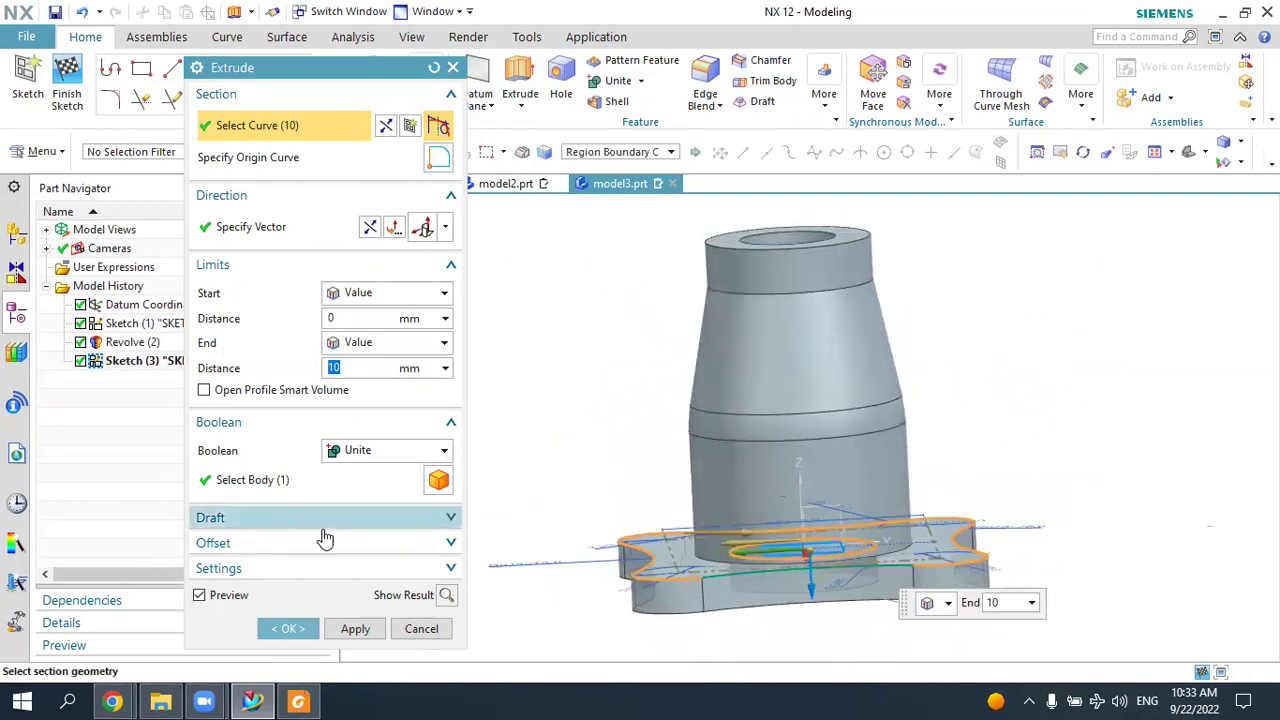
{"action": "left_click", "coordinate": [280, 628]}
Inspect the new flange and its bore from below and above, then check the flange details in 5.pdf and return to NX.
{"action": "middle_click_drag", "start_coordinate": [614, 541], "coordinate": [617, 479]}
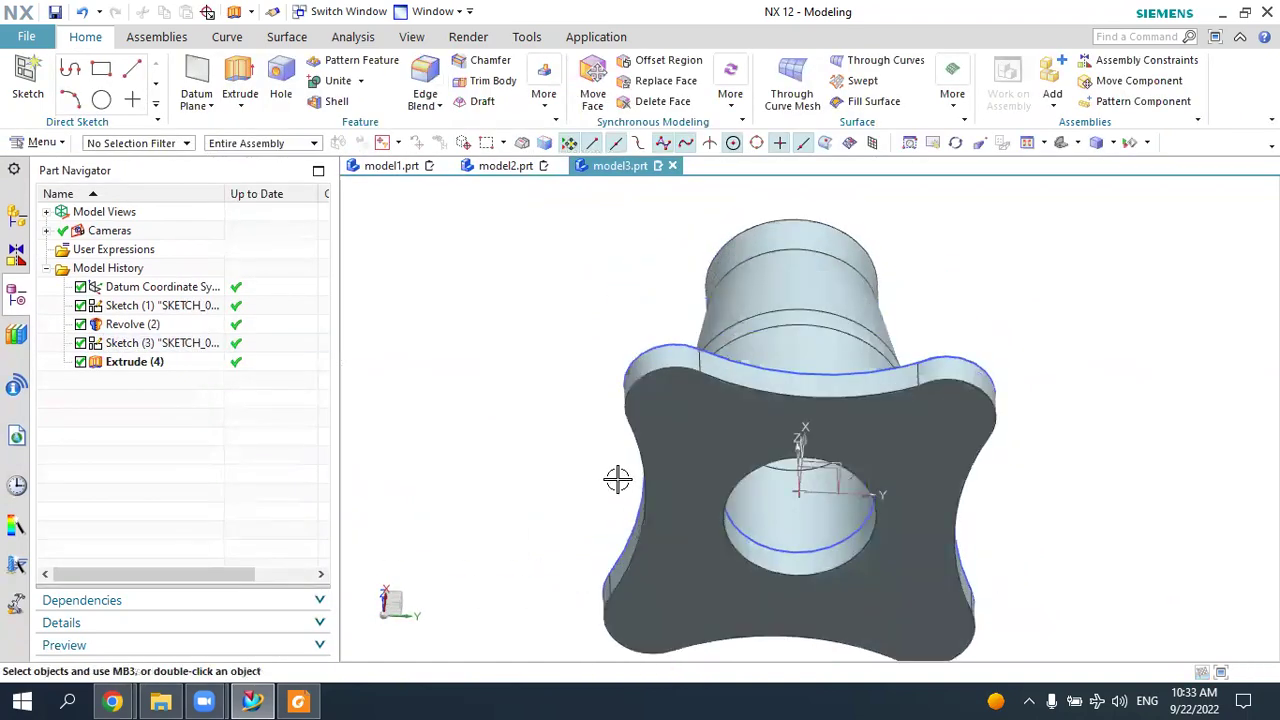
{"action": "middle_click_drag", "start_coordinate": [588, 417], "coordinate": [696, 437]}
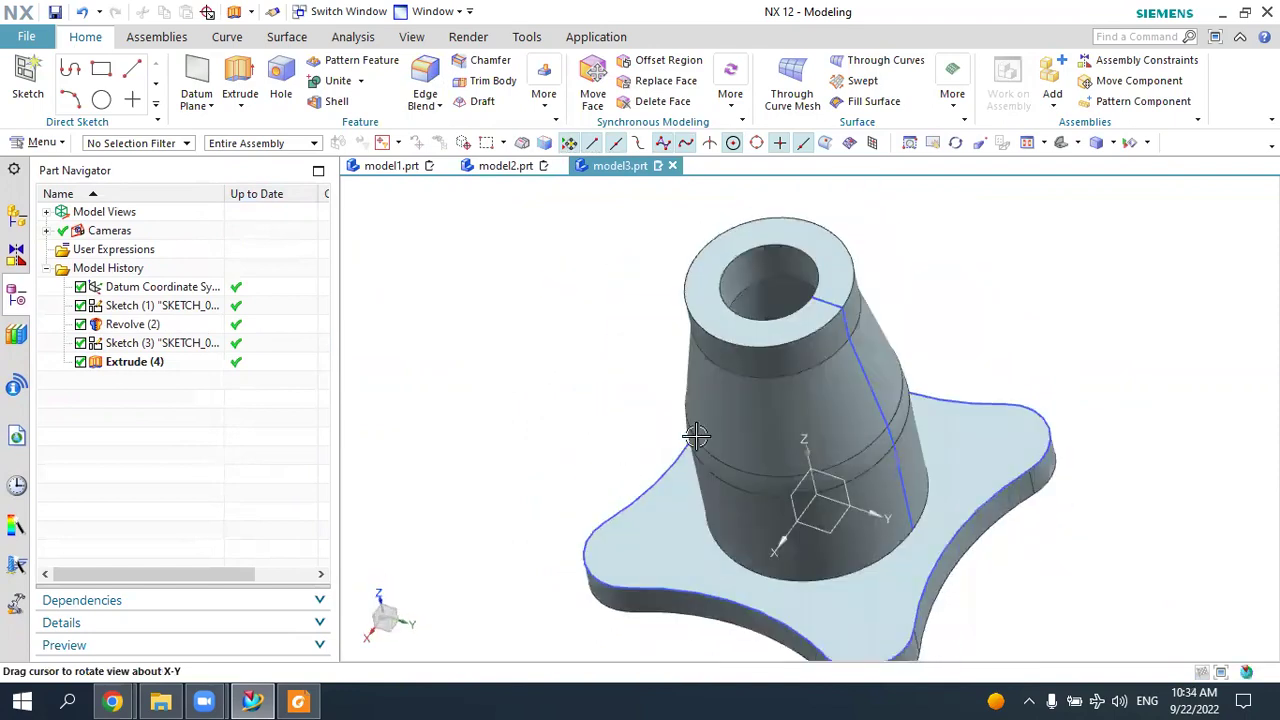
{"action": "left_click", "coordinate": [1061, 144]}
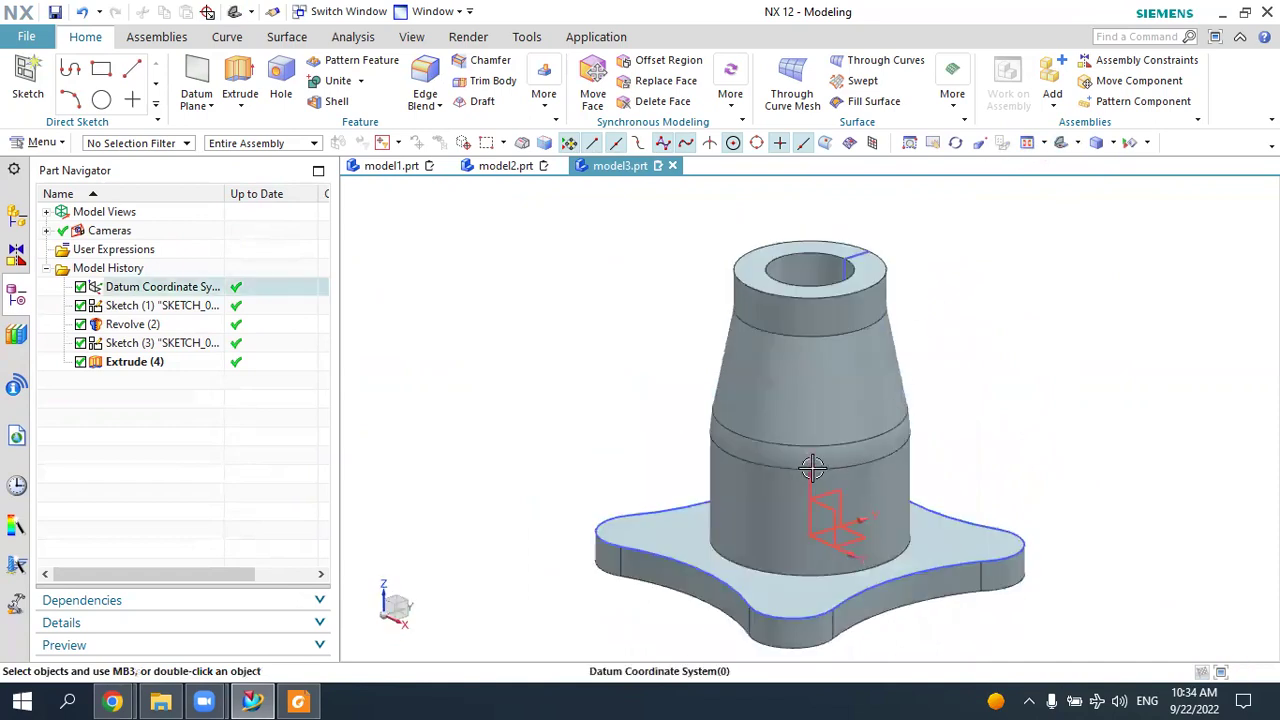
{"action": "left_click", "coordinate": [297, 701]}
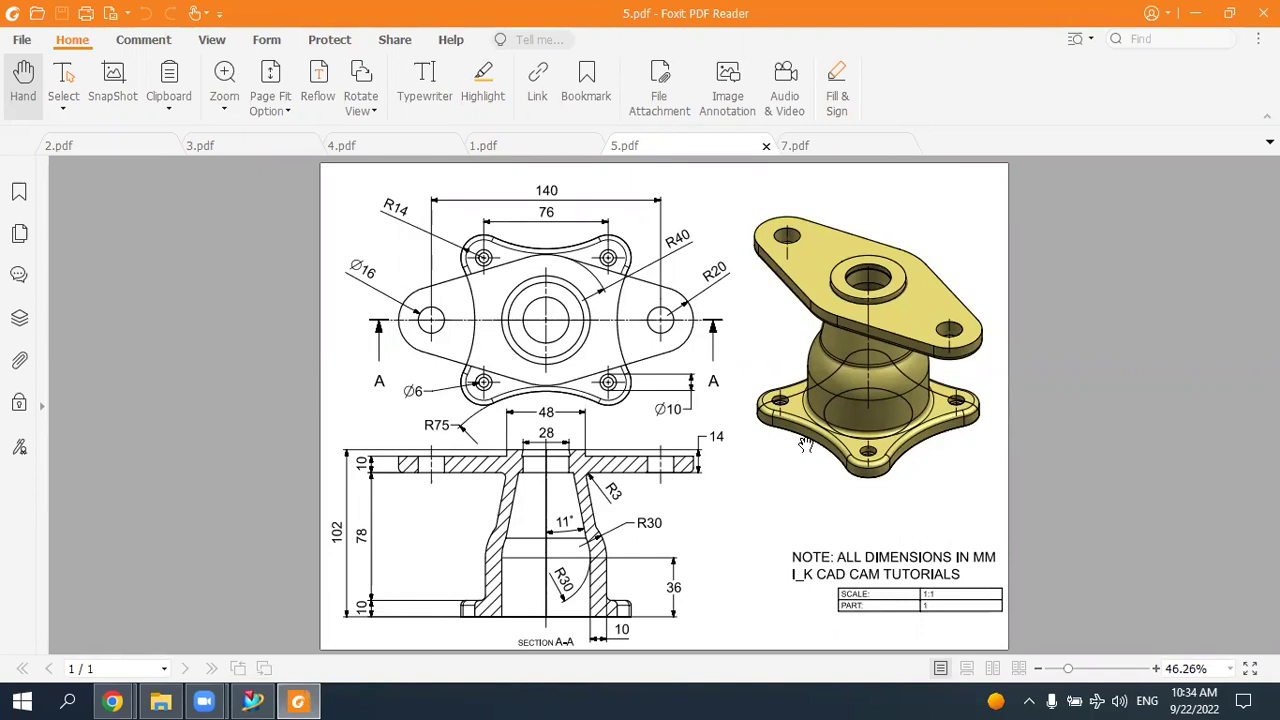
{"action": "left_click", "coordinate": [253, 702]}
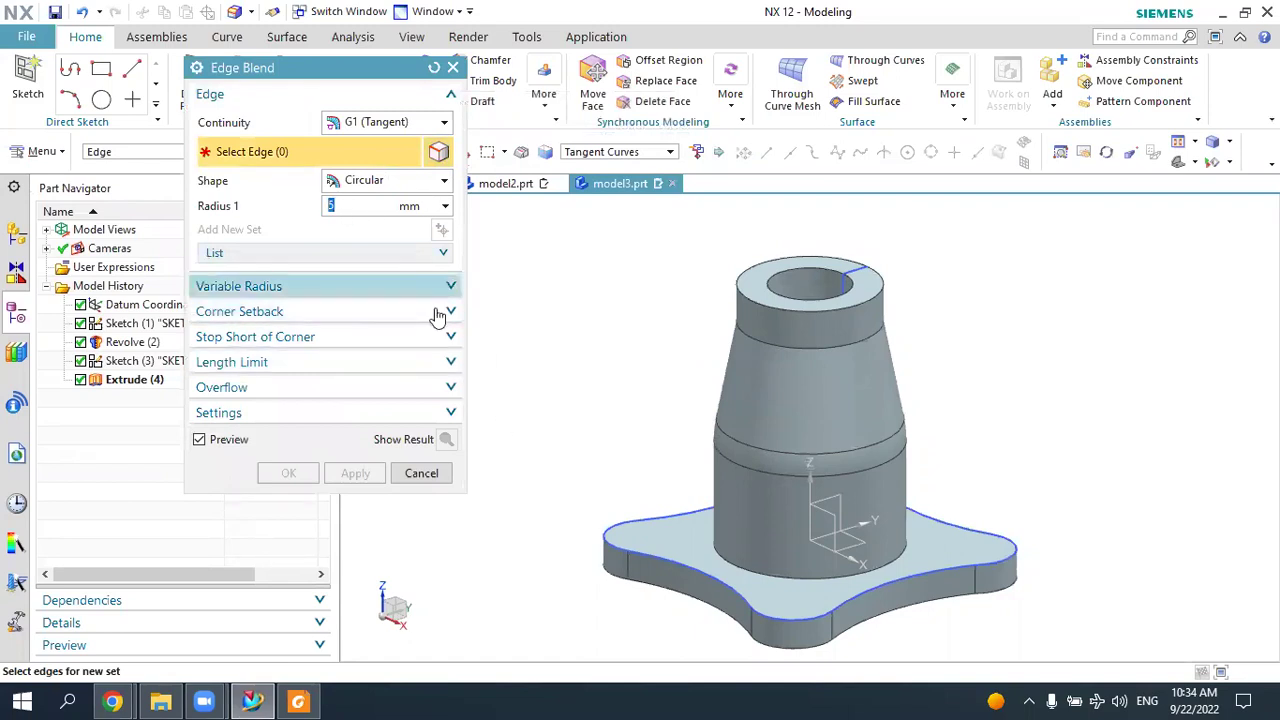
Blend the upper outer edge loop of the base flange with a 5 mm radius, using tangent curve selection.
{"action": "left_click", "coordinate": [664, 558]}
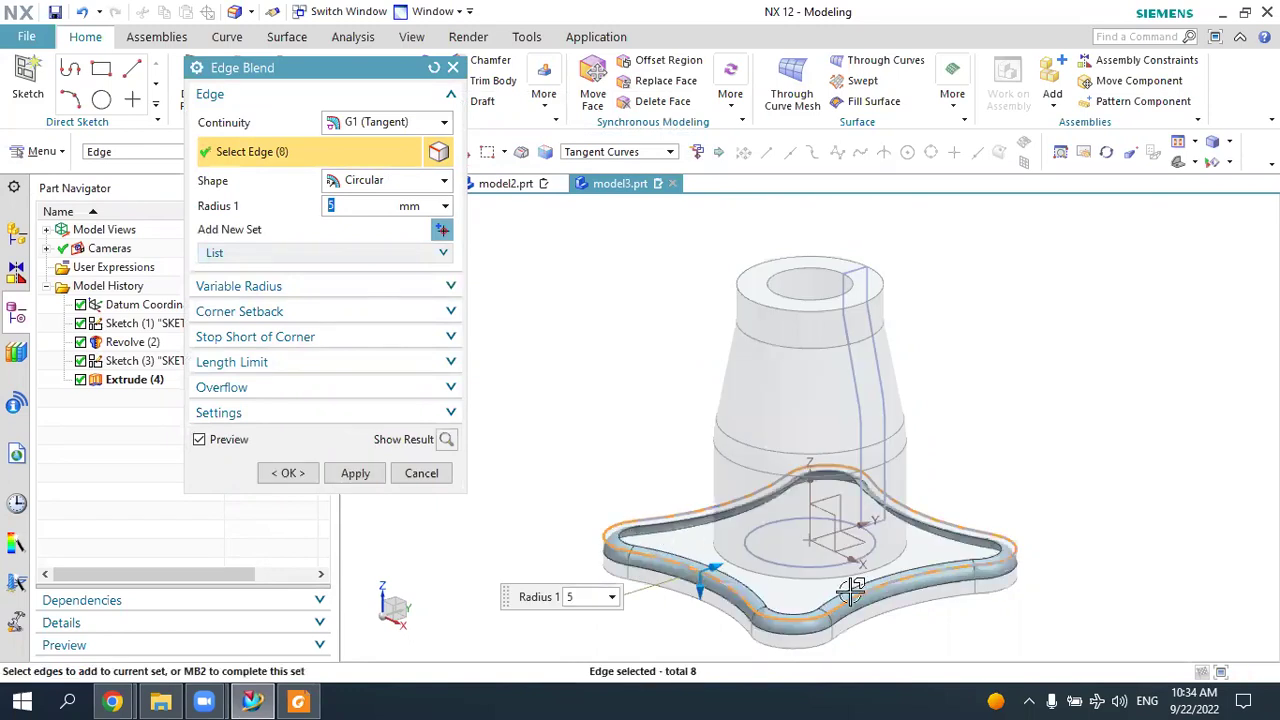
{"action": "scroll", "coordinate": [940, 583], "scroll_direction": "up", "scroll_amount": 1}
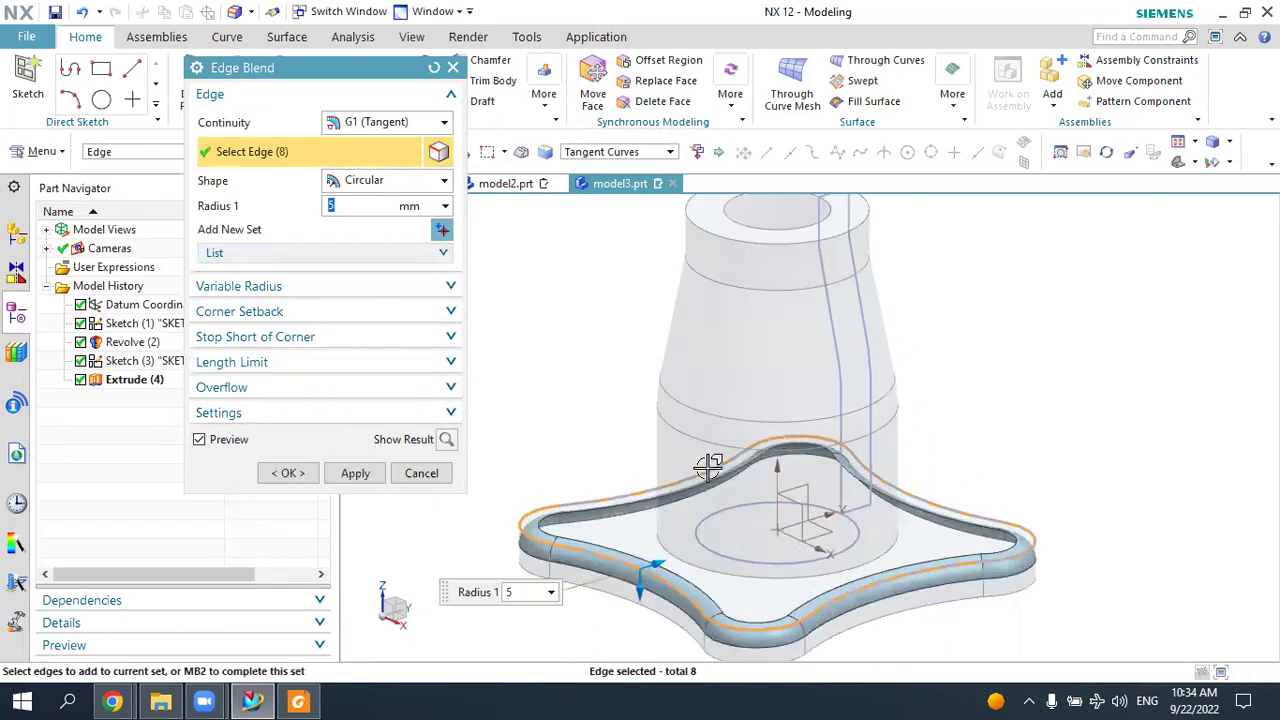
{"action": "left_click", "coordinate": [595, 158]}
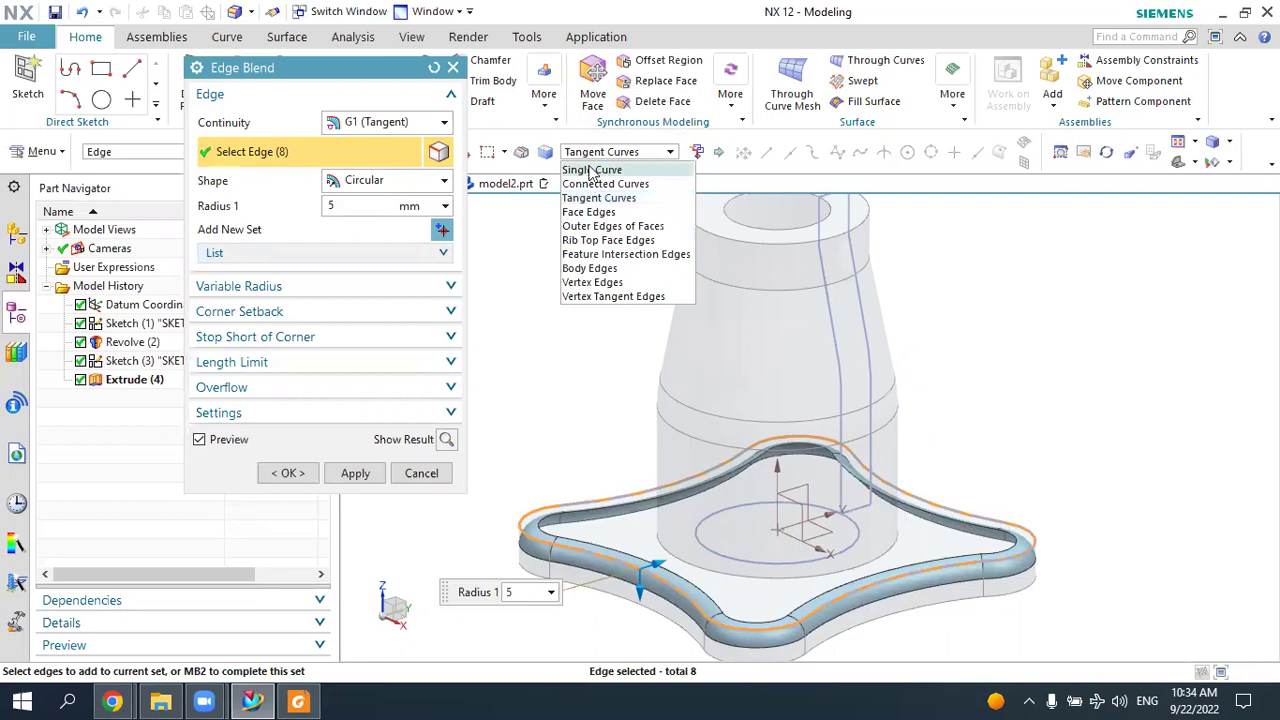
{"action": "left_click", "coordinate": [591, 194]}
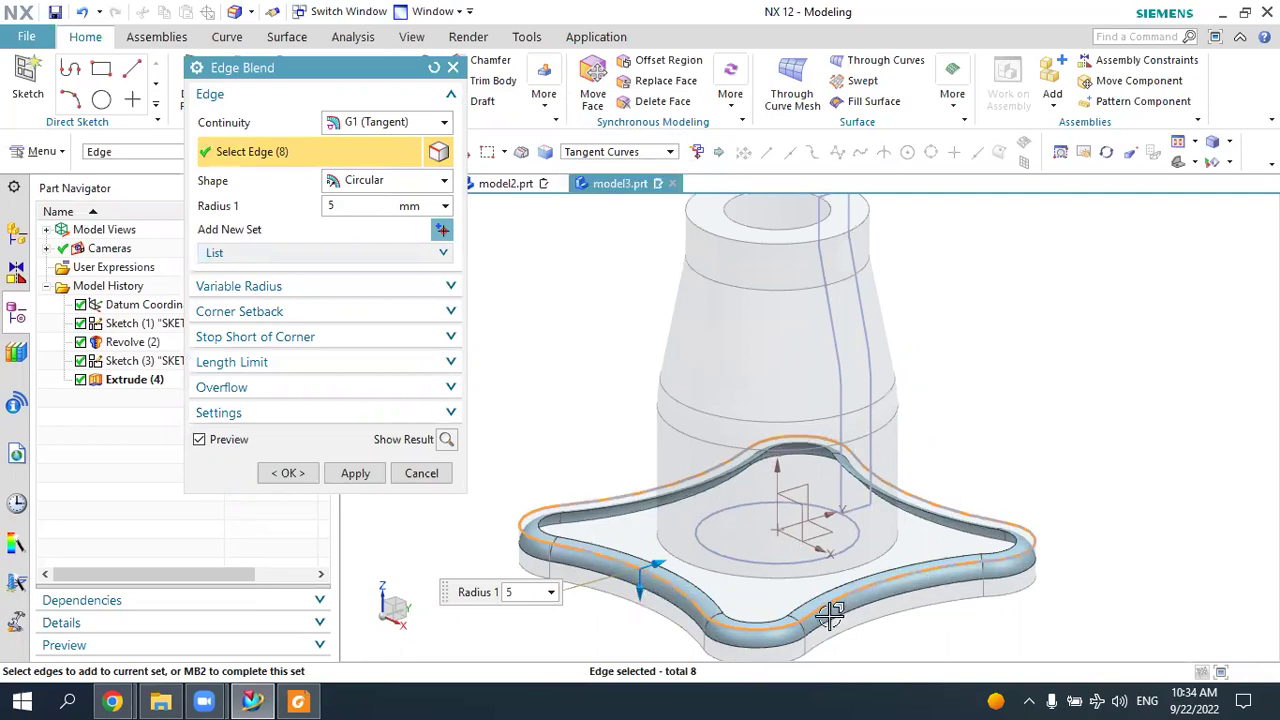
{"action": "left_click", "coordinate": [296, 468]}
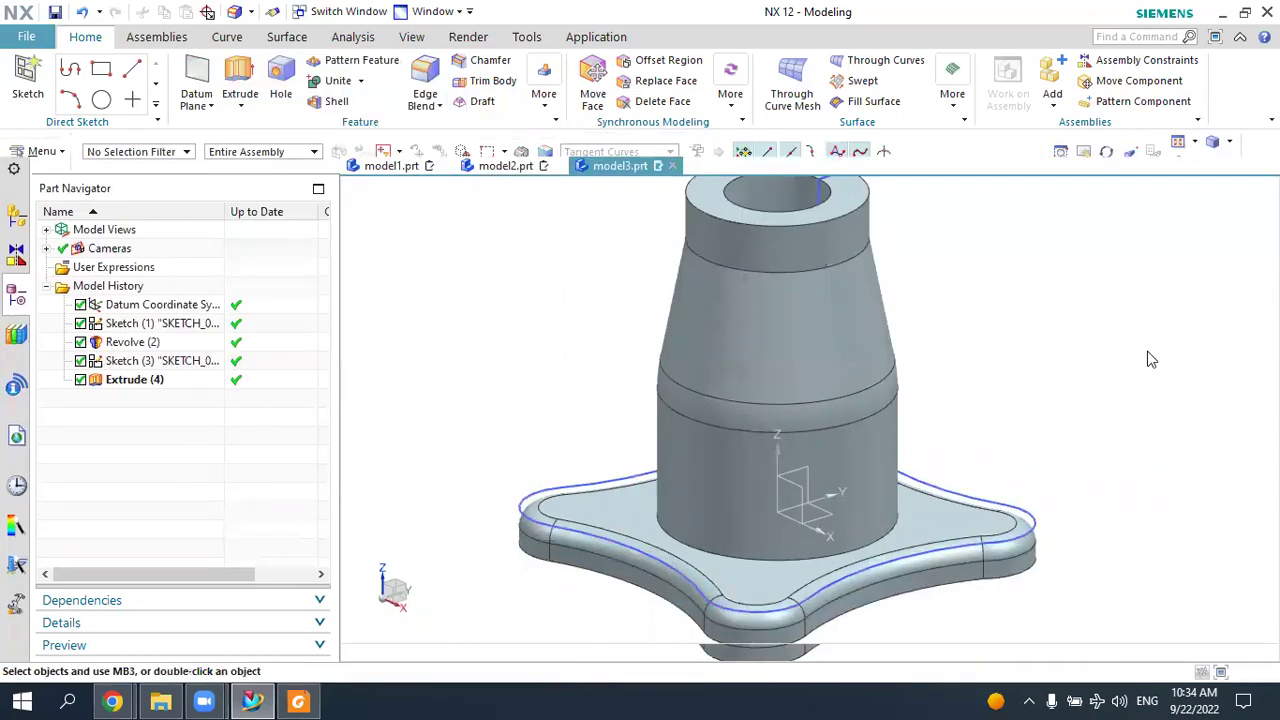
Hide the base flange's outline sketch.
{"action": "mouse_move", "coordinate": [1000, 412]}
{"action": "middle_mouse_down"}
{"action": "mouse_move", "coordinate": [1013, 425]}
{"action": "mouse_move", "coordinate": [1051, 337]}
{"action": "middle_mouse_up"}
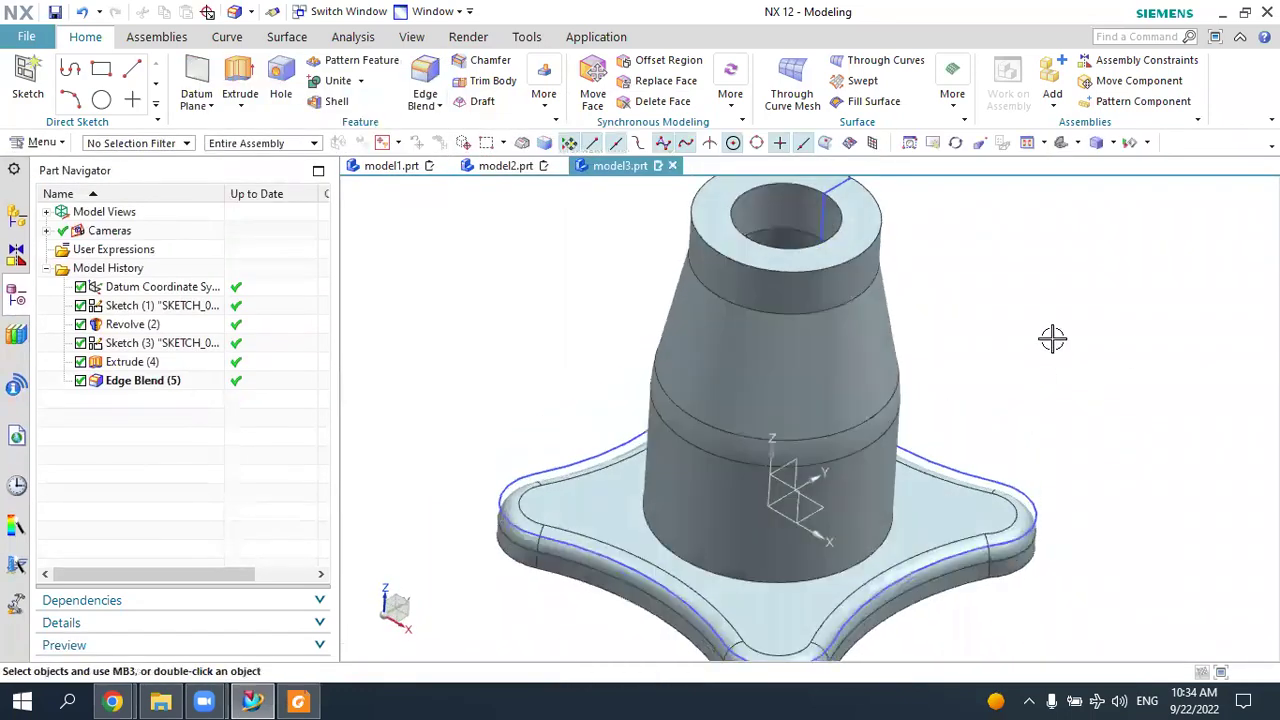
{"action": "left_click", "coordinate": [1061, 142]}
{"action": "mouse_move", "coordinate": [1122, 500]}
{"action": "middle_mouse_down"}
{"action": "mouse_move", "coordinate": [1137, 494]}
{"action": "mouse_move", "coordinate": [1081, 502]}
{"action": "middle_mouse_up"}
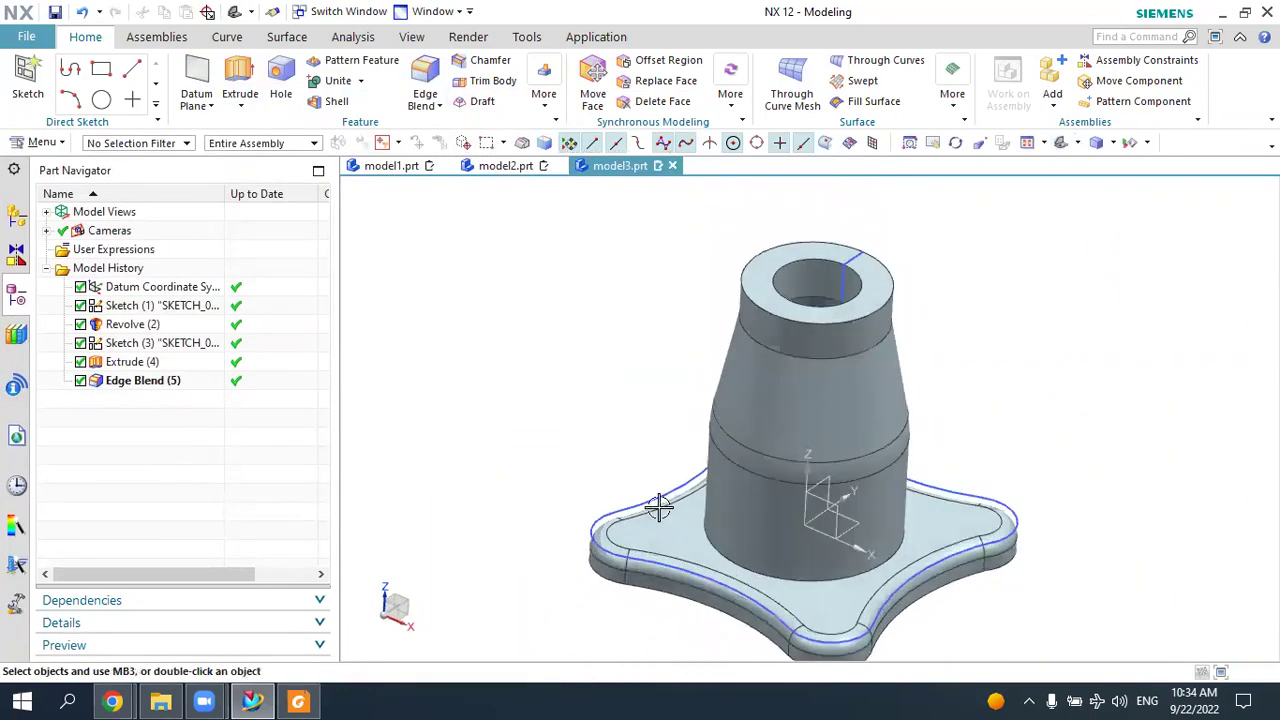
{"action": "left_click", "coordinate": [647, 507]}
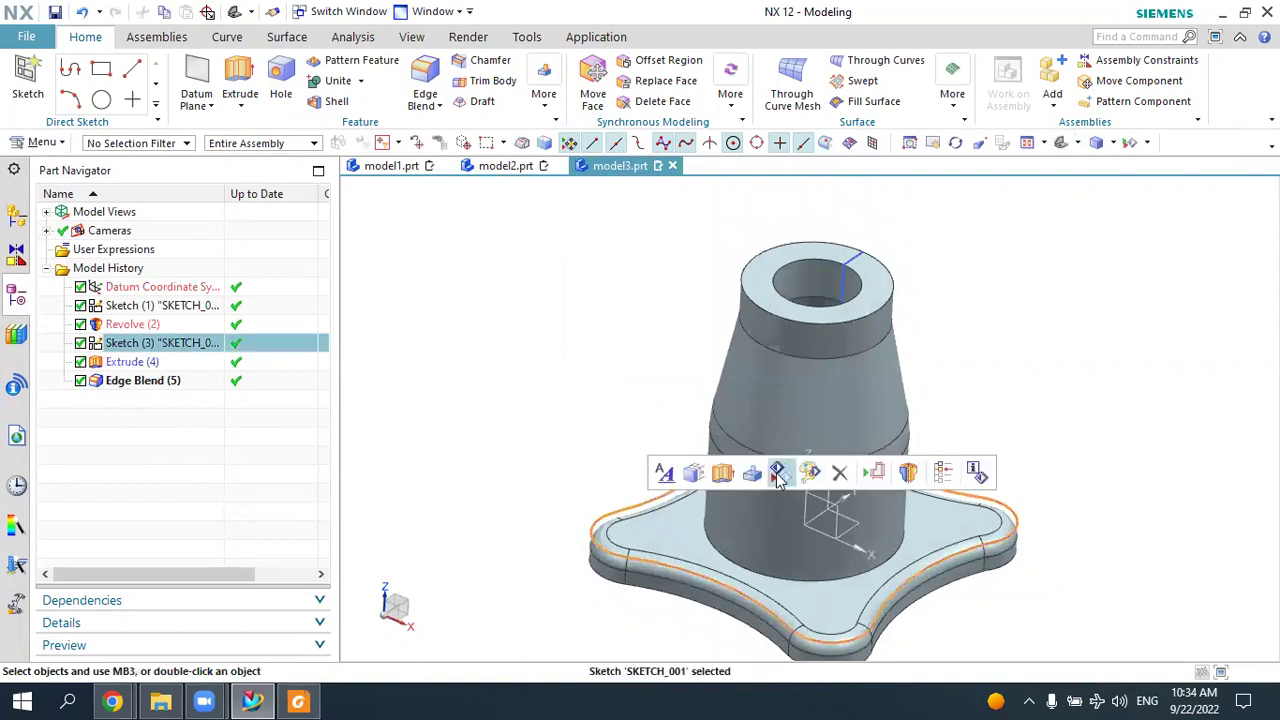
{"action": "left_click", "coordinate": [781, 472]}
{"action": "mouse_move", "coordinate": [770, 480]}
{"action": "middle_mouse_down"}
{"action": "mouse_move", "coordinate": [745, 459]}
{"action": "mouse_move", "coordinate": [745, 520]}
{"action": "middle_mouse_up"}
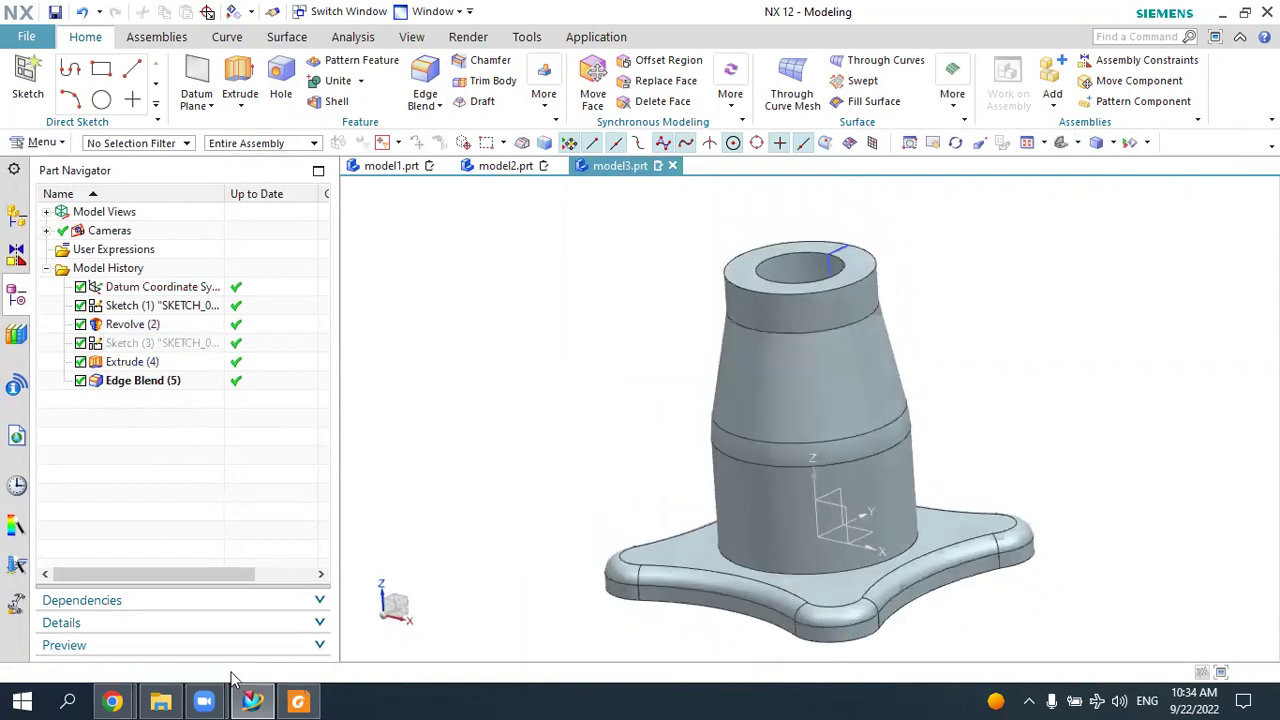
Check the 5.pdf drawing in Foxit PDF Reader and start a sketch on the base flange's upper face in NX.
{"action": "left_click", "coordinate": [298, 701]}
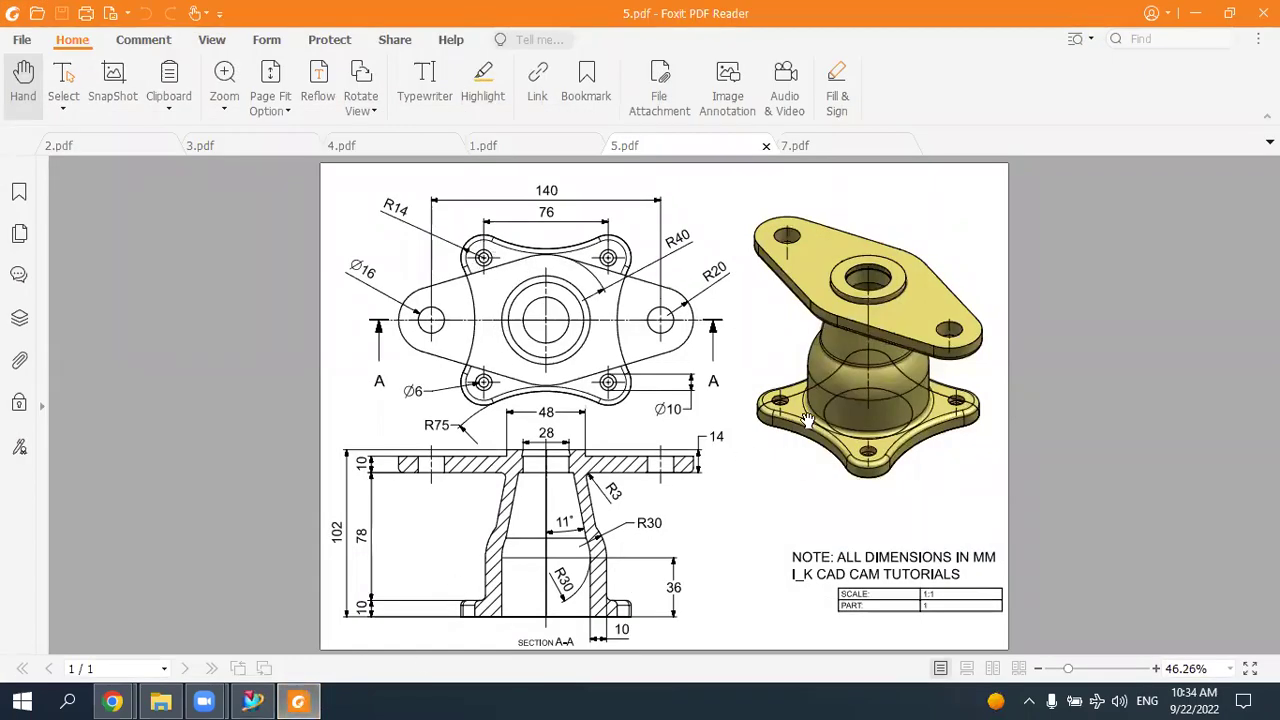
{"action": "left_click", "coordinate": [310, 700]}
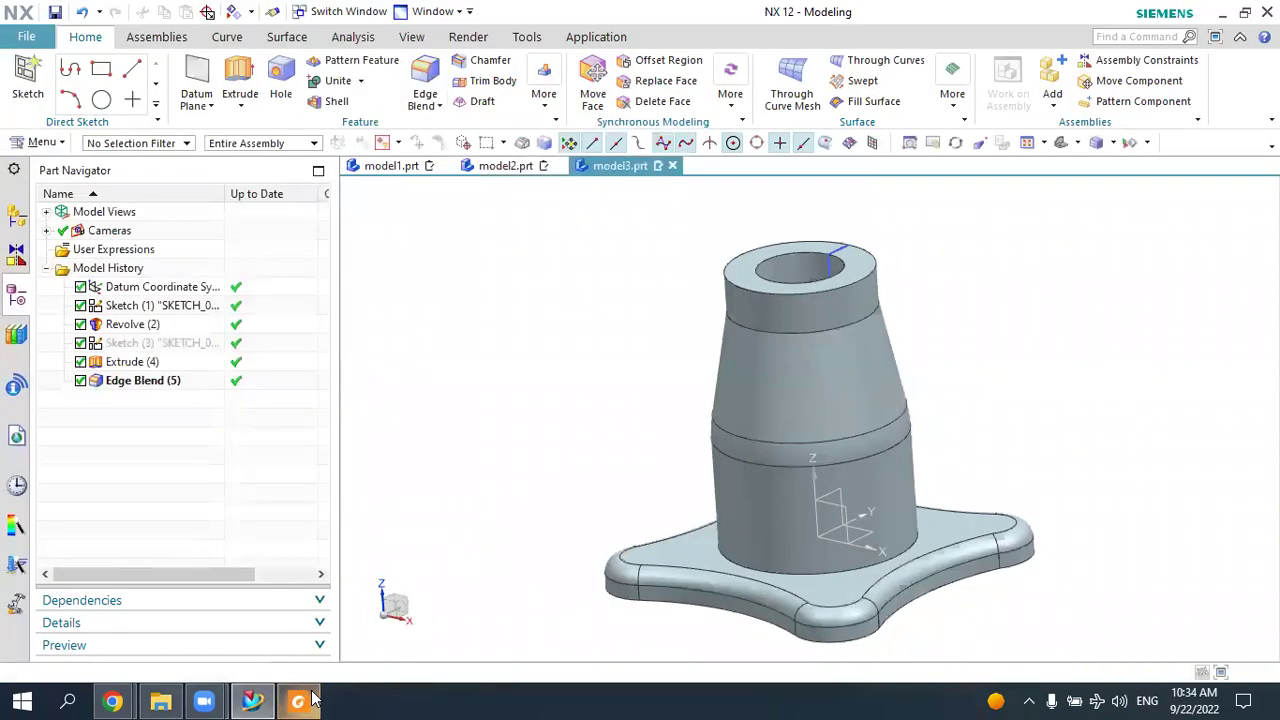
{"action": "left_click", "coordinate": [28, 80]}
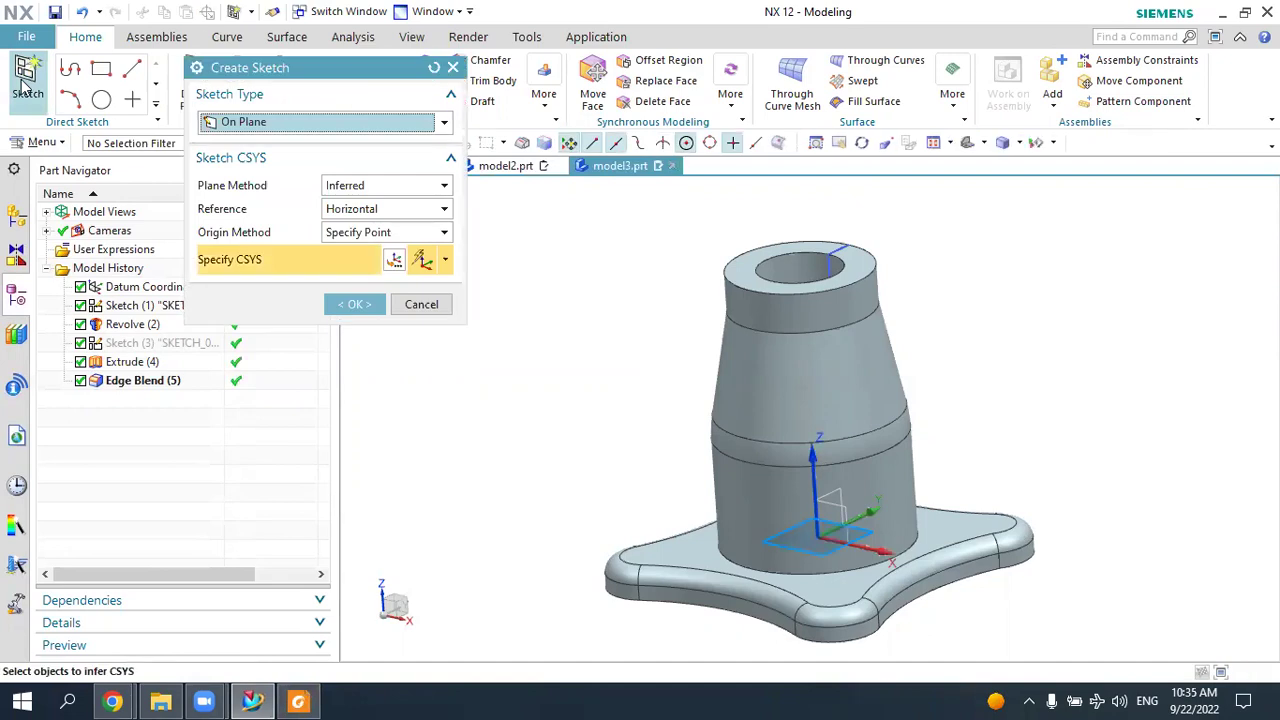
{"action": "left_click", "coordinate": [657, 548]}
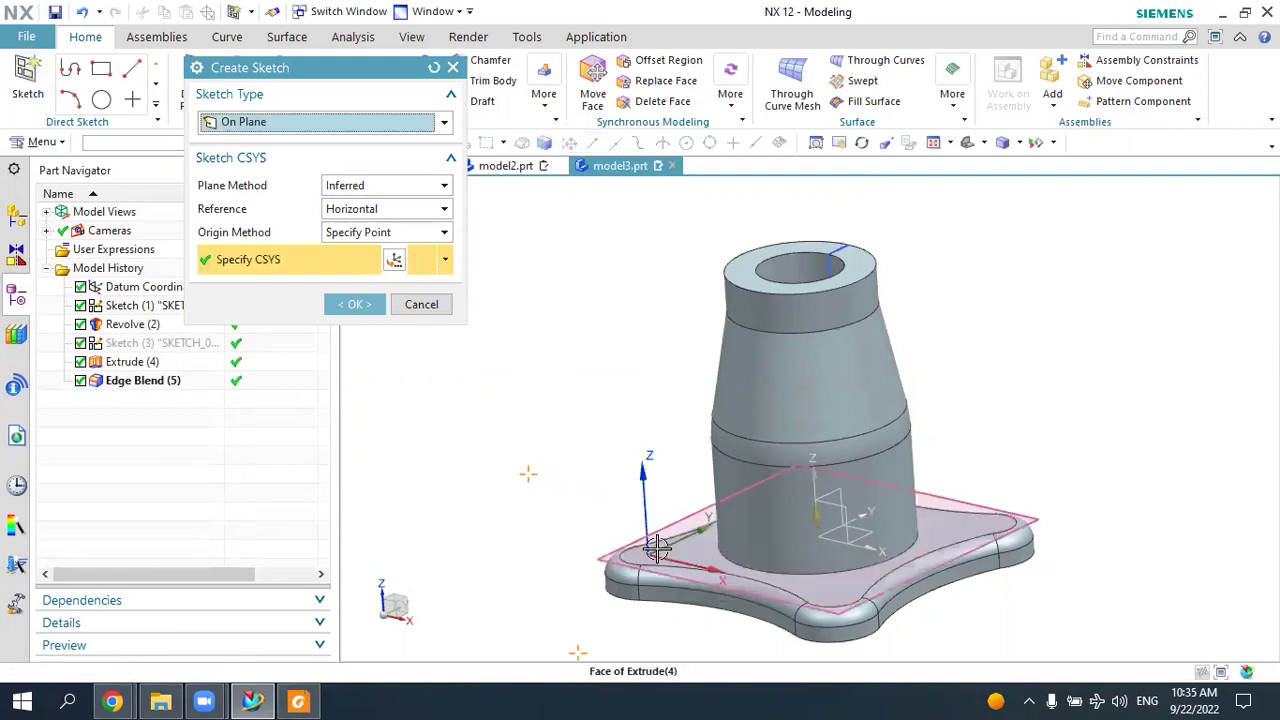
{"action": "left_click", "coordinate": [354, 304]}
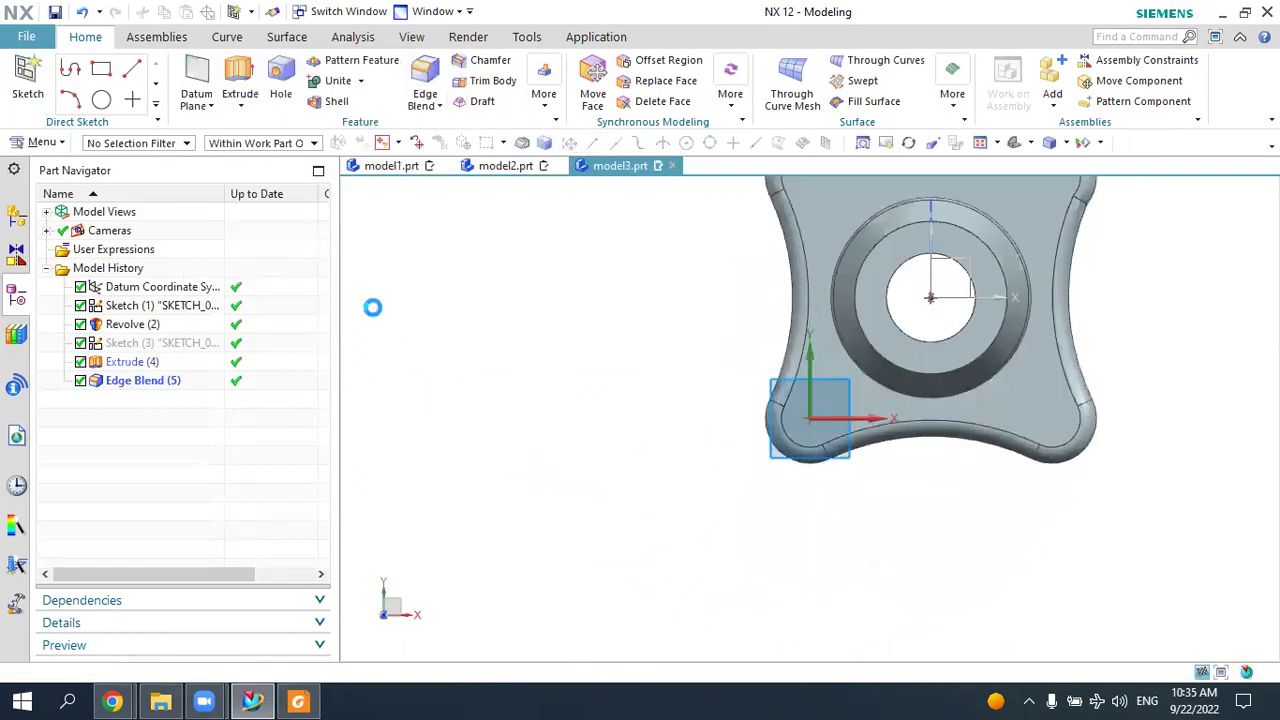
{"action": "scroll", "coordinate": [580, 340], "scroll_direction": "down", "scroll_amount": 3}
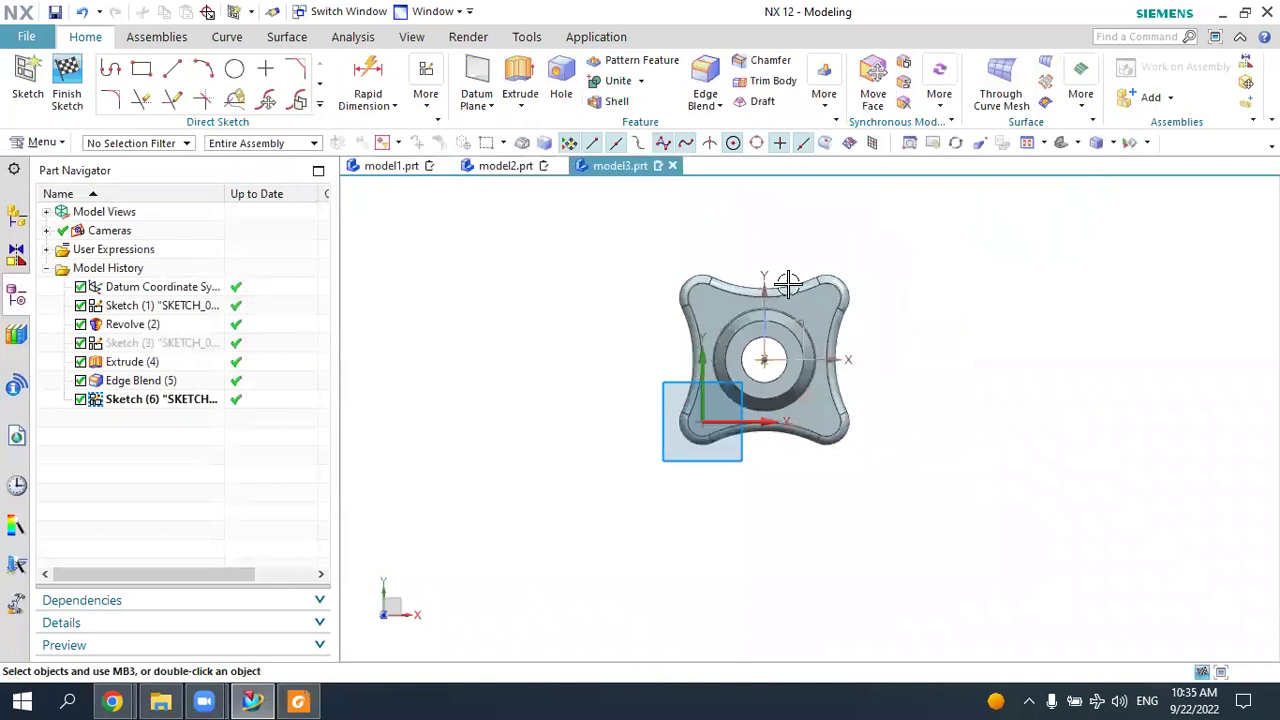
{"action": "scroll", "coordinate": [788, 283], "scroll_direction": "up", "scroll_amount": 2}
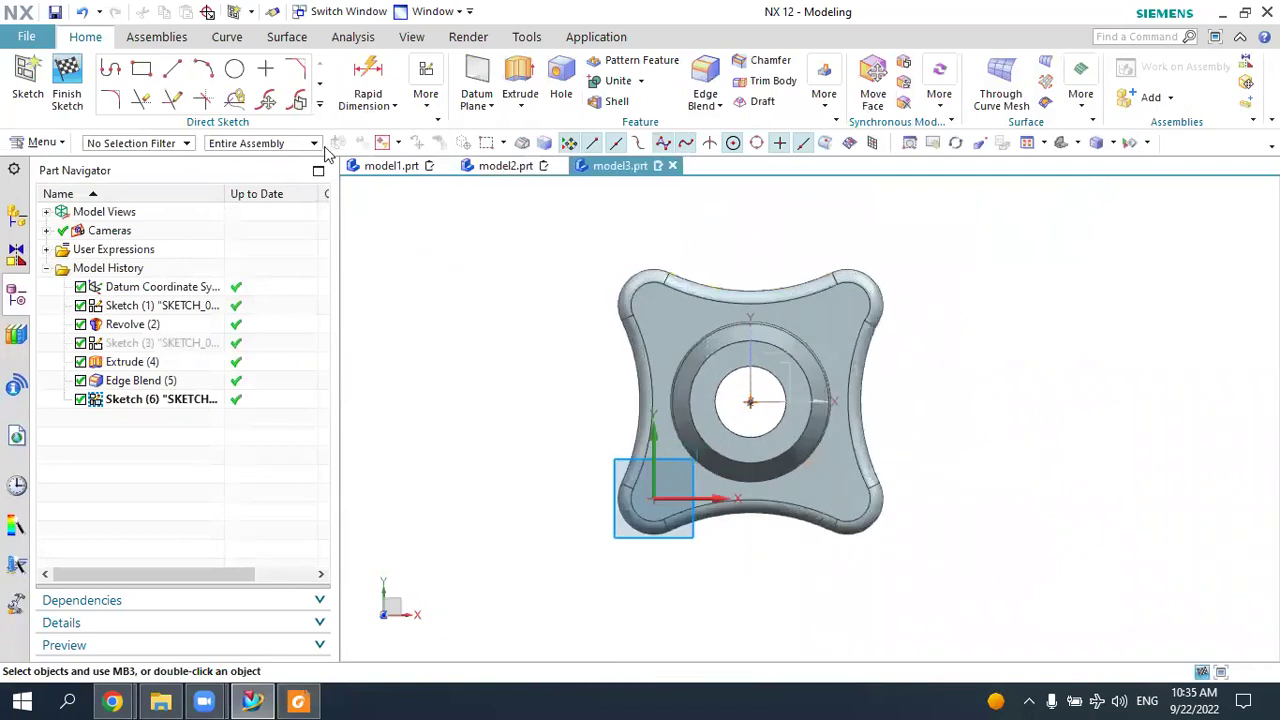
Place sketch points at the arc centres of the base flange's four rounded corners and finish the sketch.
{"action": "left_click", "coordinate": [266, 70]}
{"action": "scroll", "coordinate": [655, 270], "scroll_direction": "up", "scroll_amount": 2}
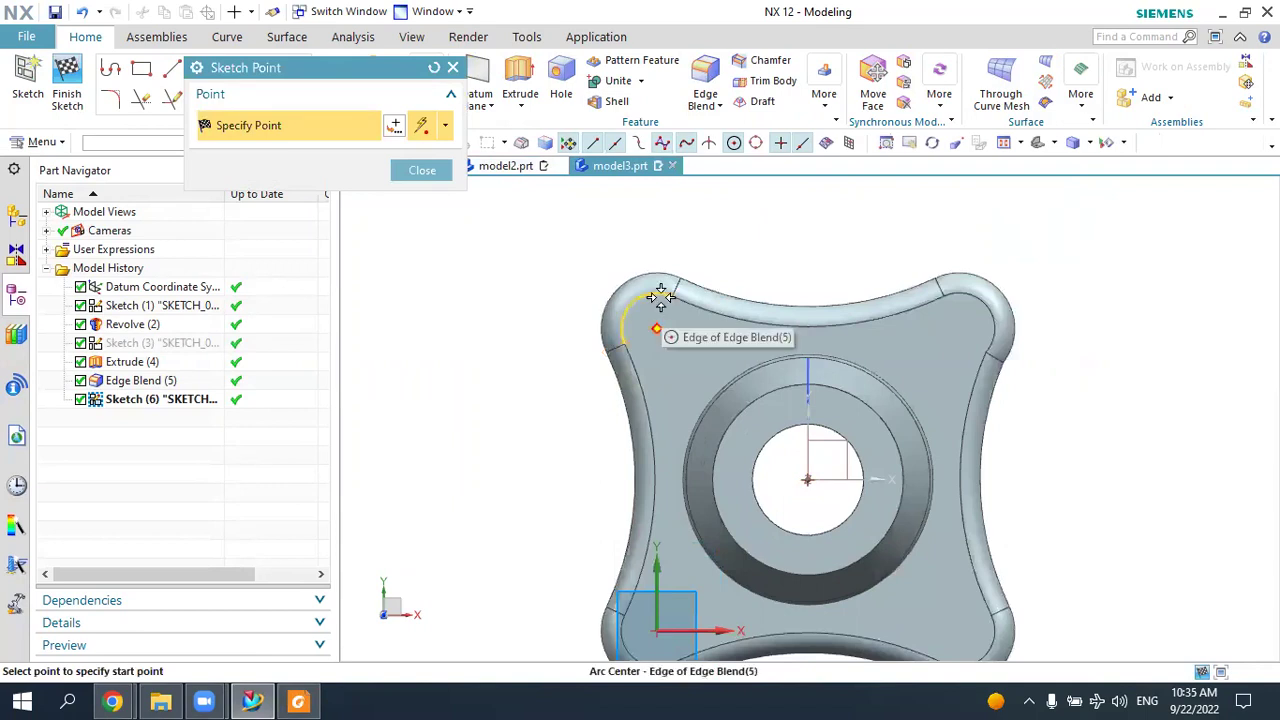
{"action": "left_click", "coordinate": [653, 333]}
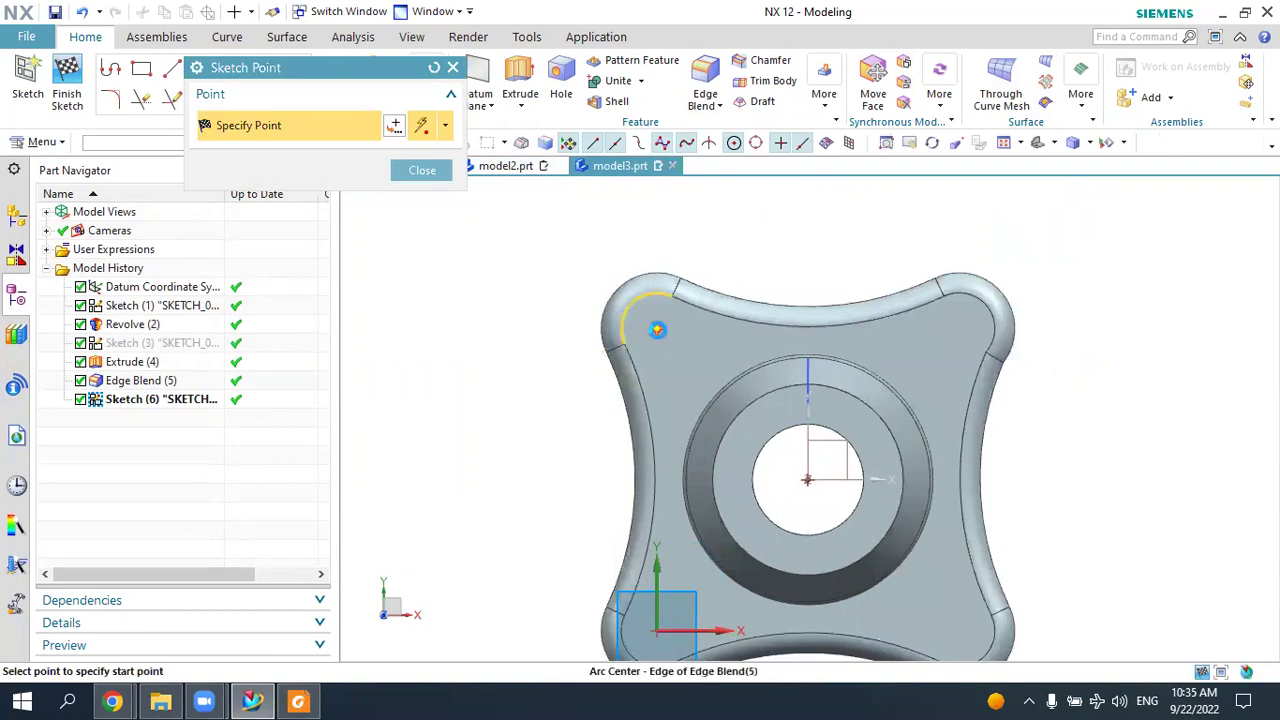
{"action": "left_click", "coordinate": [962, 321]}
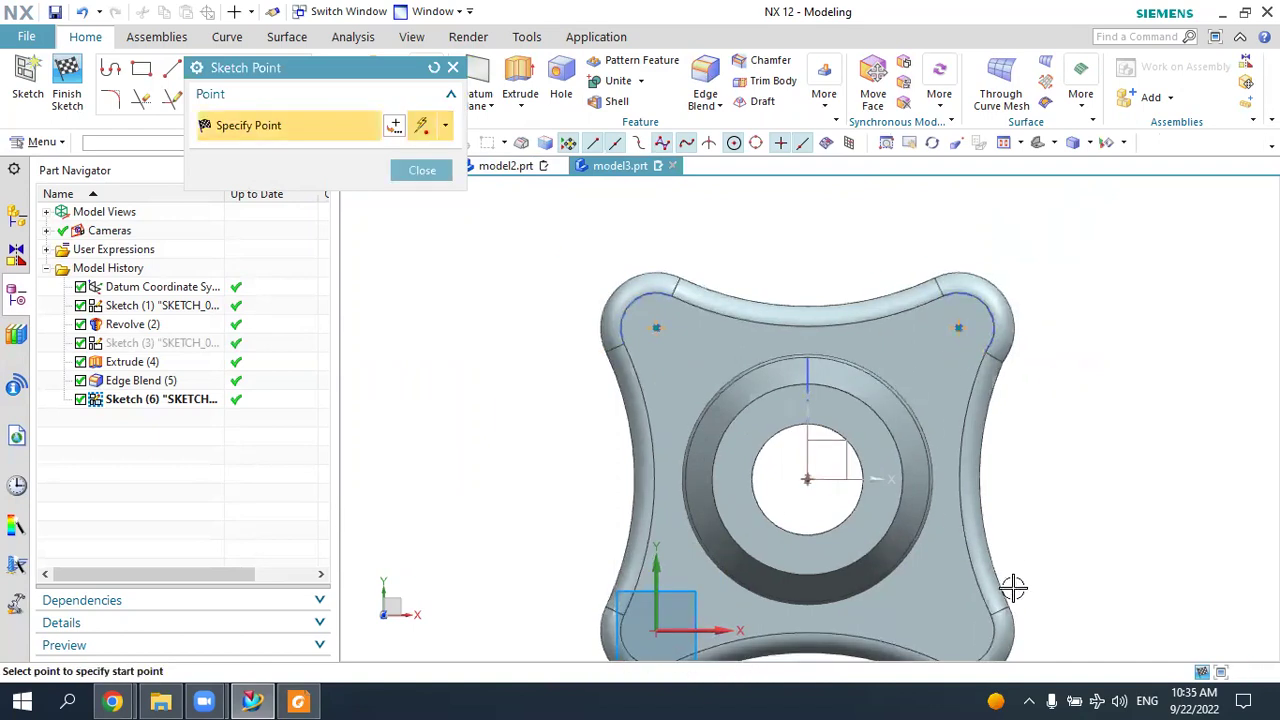
{"action": "scroll", "coordinate": [1013, 590], "scroll_direction": "up", "scroll_amount": 2}
{"action": "scroll", "coordinate": [1000, 529], "scroll_direction": "down", "scroll_amount": 2}
{"action": "scroll", "coordinate": [1000, 529], "scroll_direction": "up", "scroll_amount": 3}
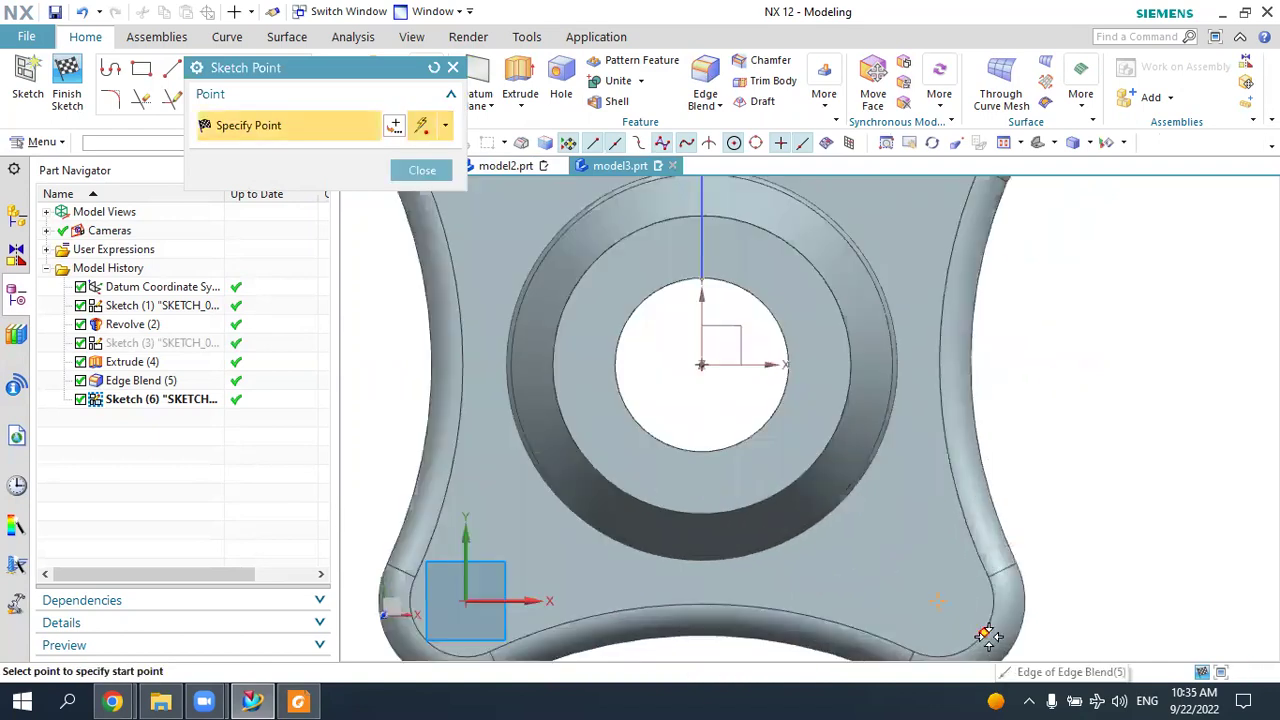
{"action": "left_click", "coordinate": [937, 600]}
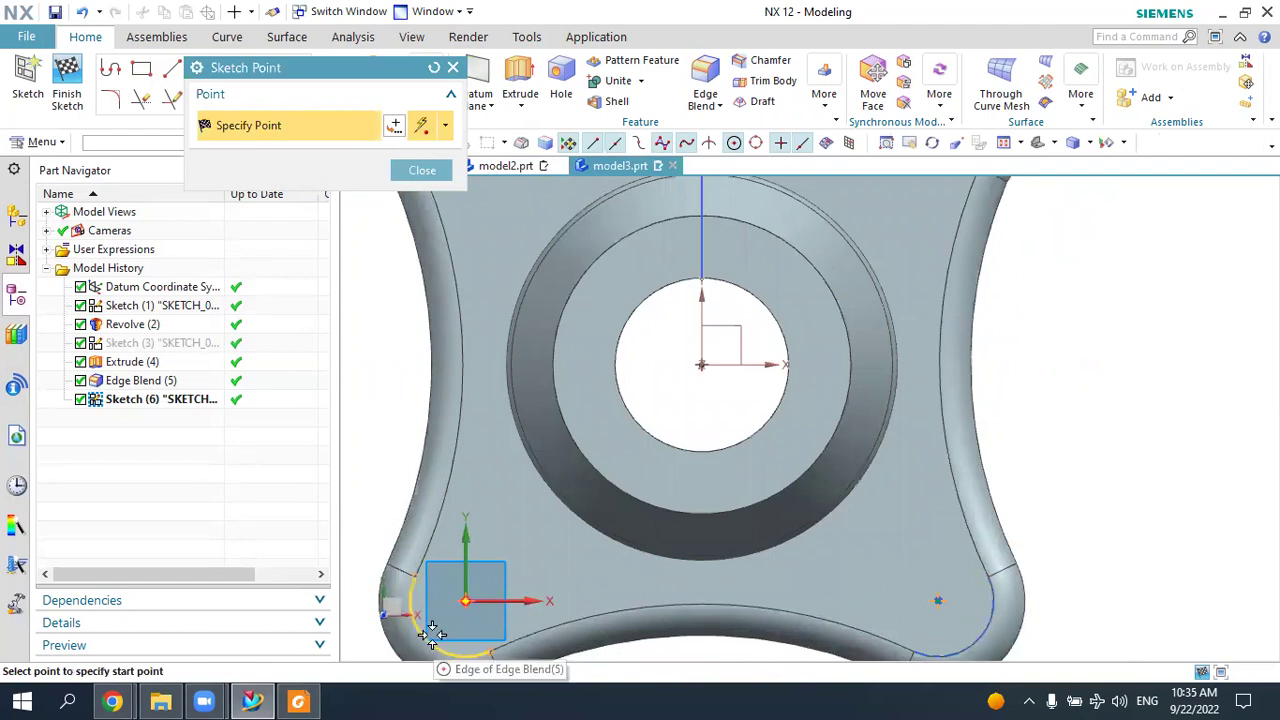
{"action": "left_click", "coordinate": [465, 601]}
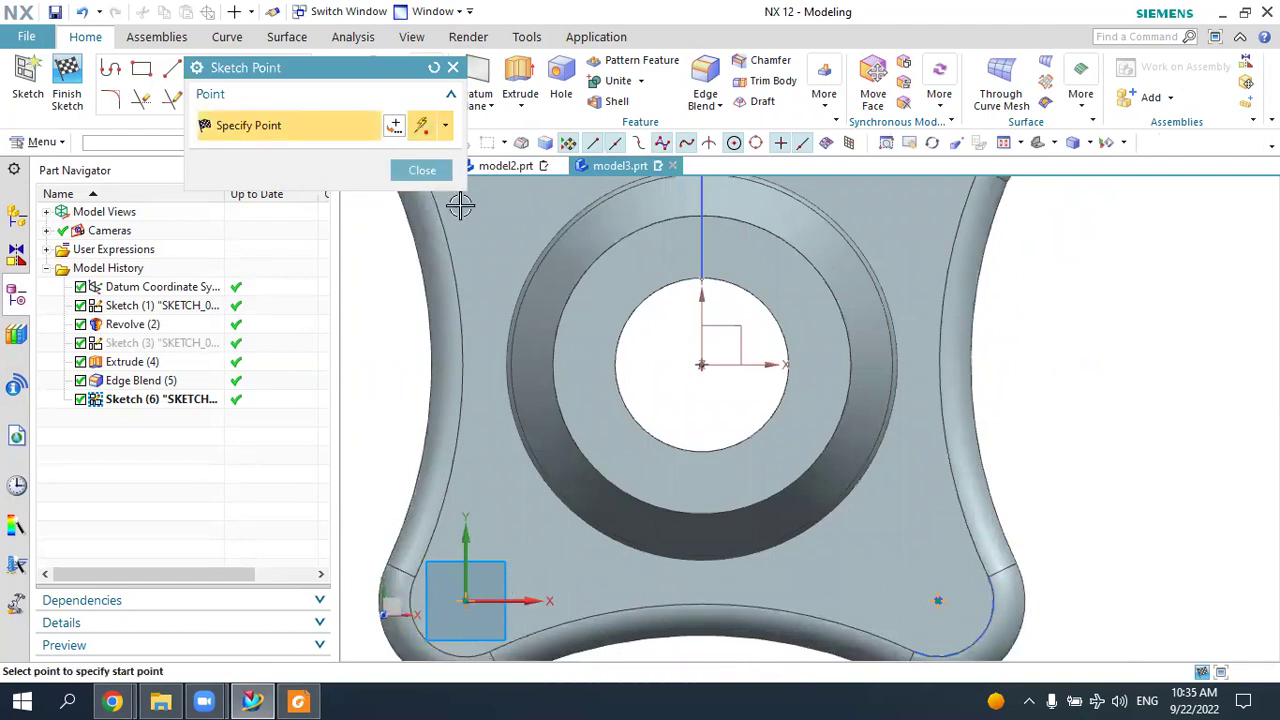
{"action": "left_click", "coordinate": [422, 170]}
{"action": "key", "text": "Home"}
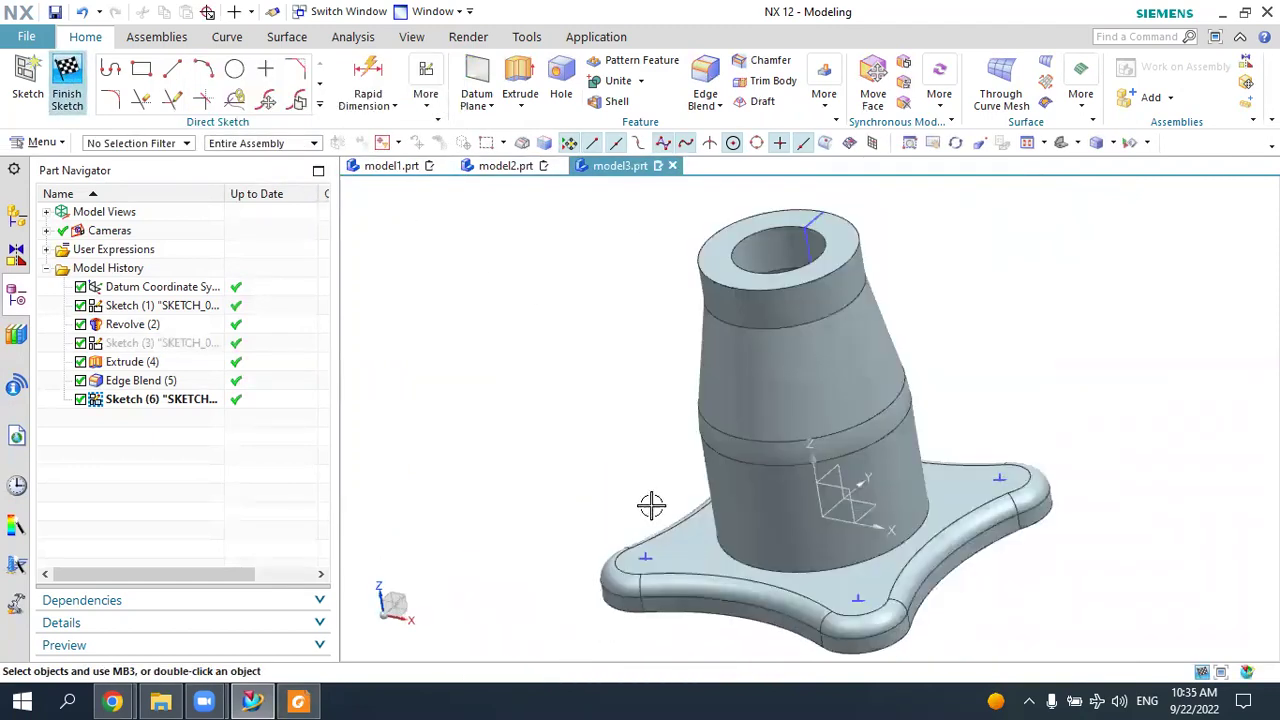
{"action": "key", "text": "ctrl+q"}
Start a Hole feature of type General Hole with the Counterbored form.
{"action": "middle_click_drag", "start_coordinate": [1018, 612], "coordinate": [989, 586]}
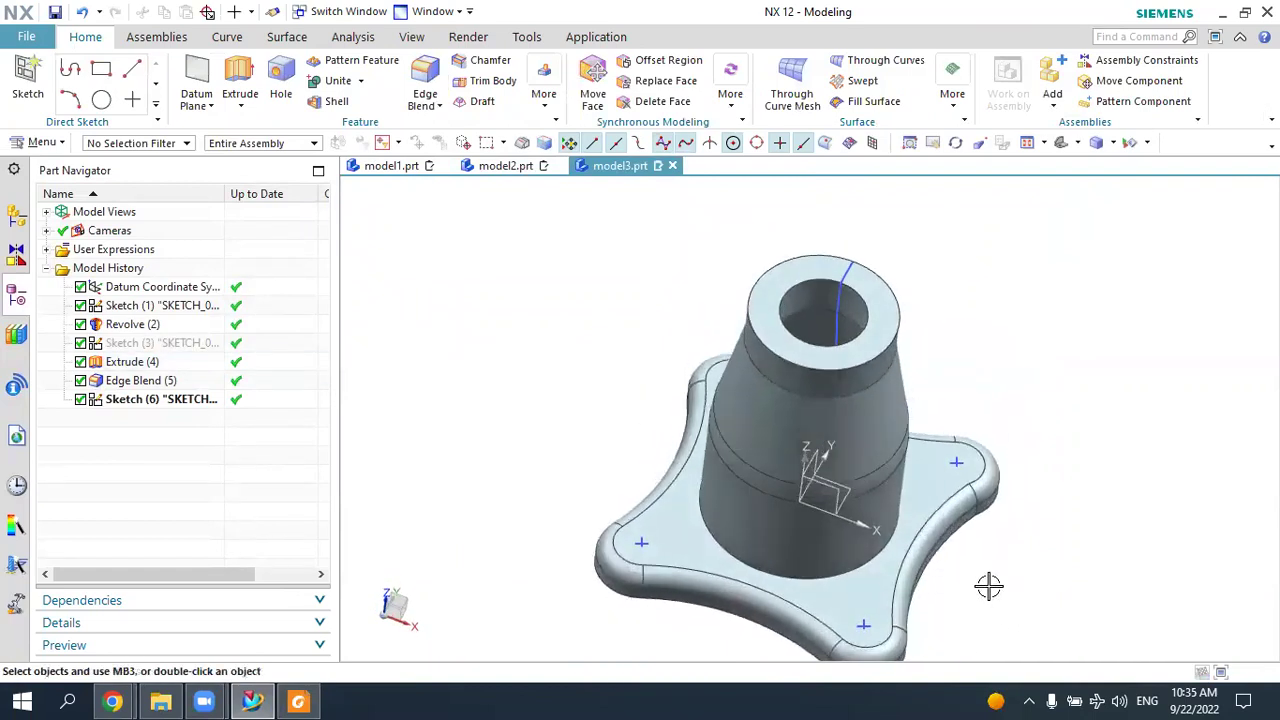
{"action": "left_click", "coordinate": [281, 78]}
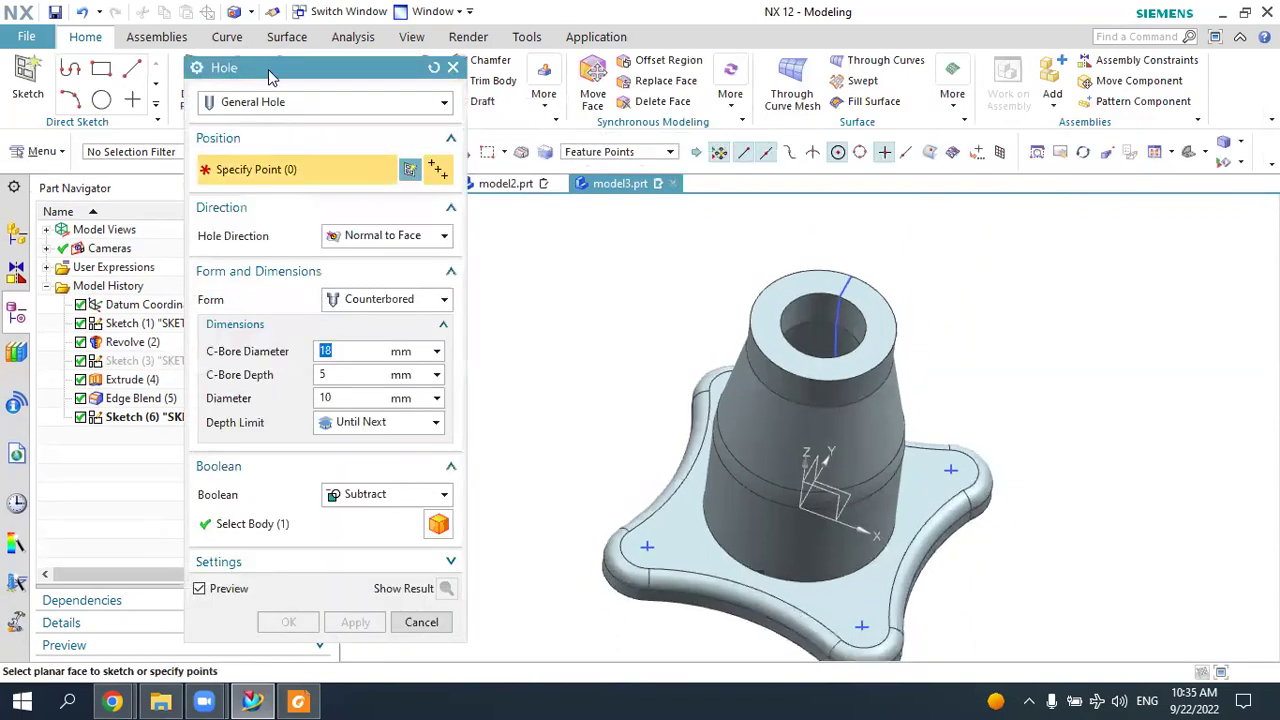
{"action": "left_click", "coordinate": [285, 125]}
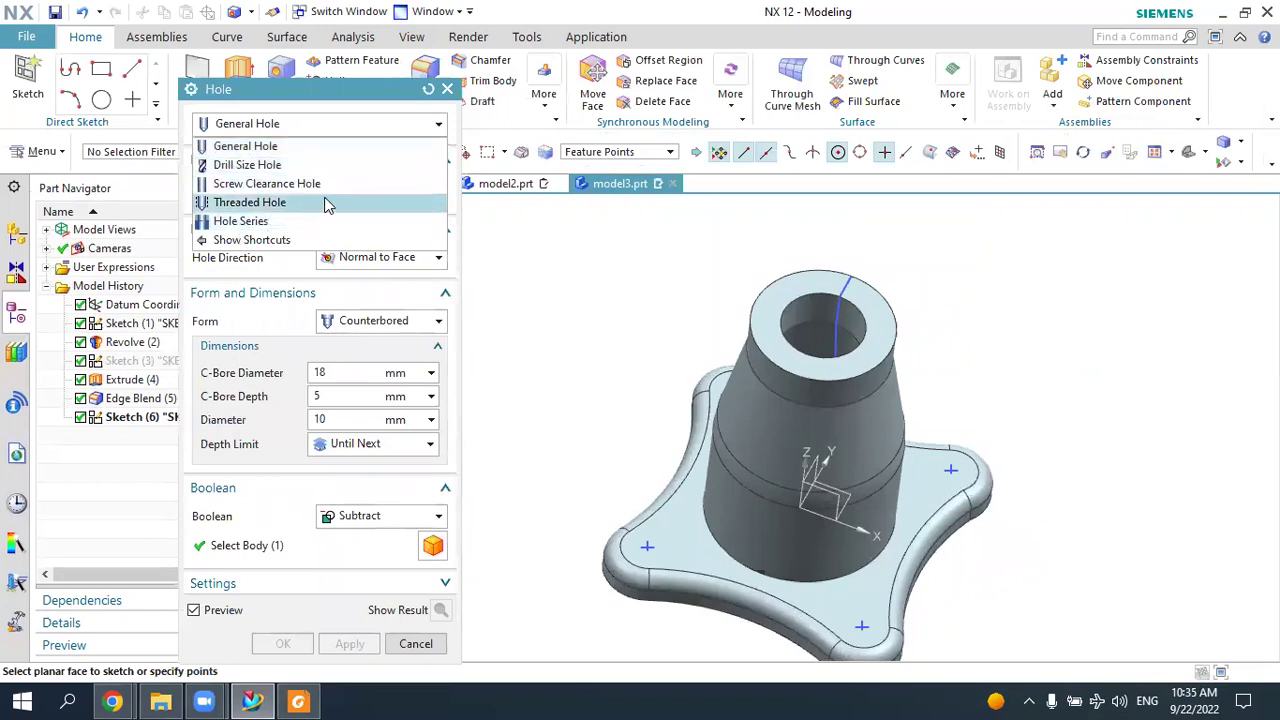
{"action": "left_click", "coordinate": [241, 147]}
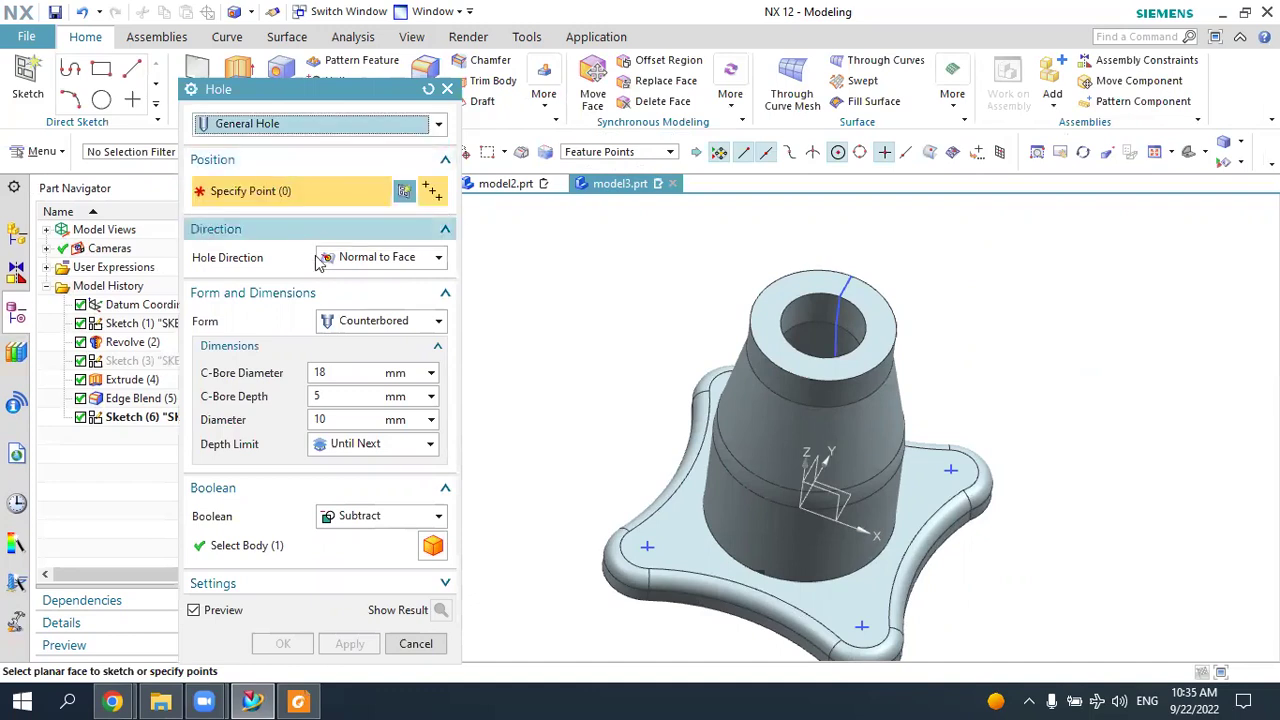
{"action": "left_click", "coordinate": [326, 328]}
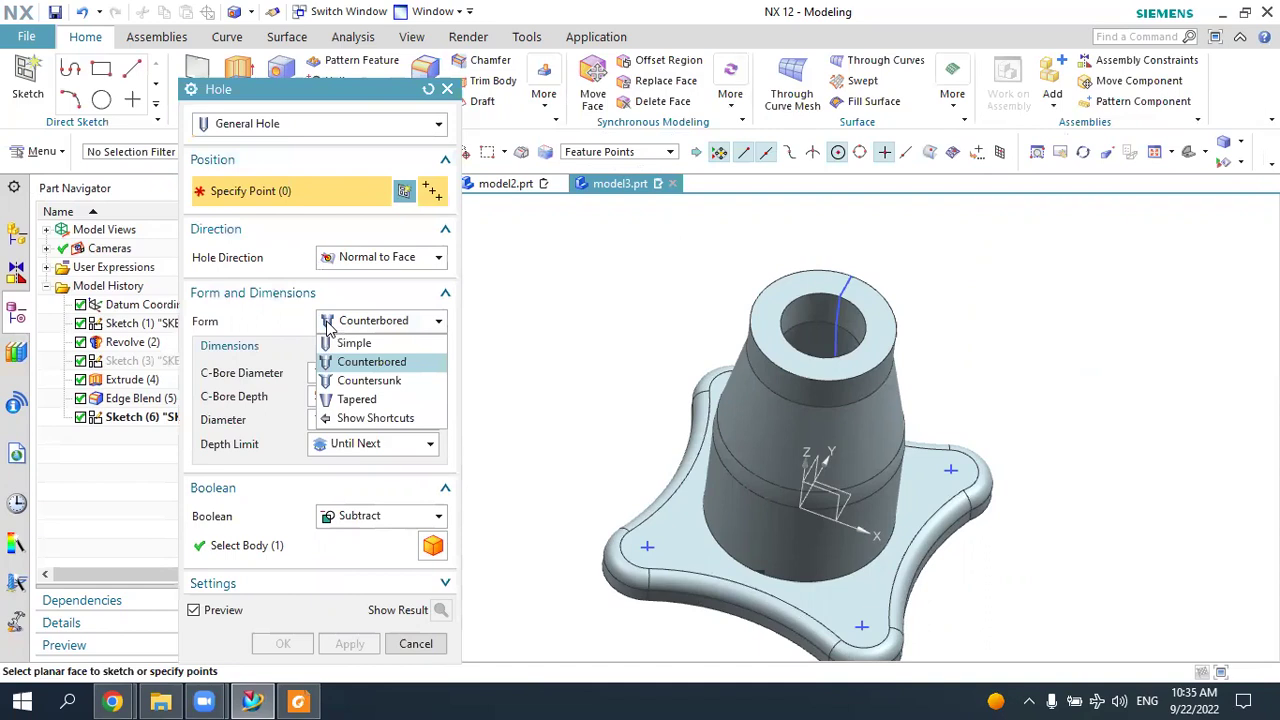
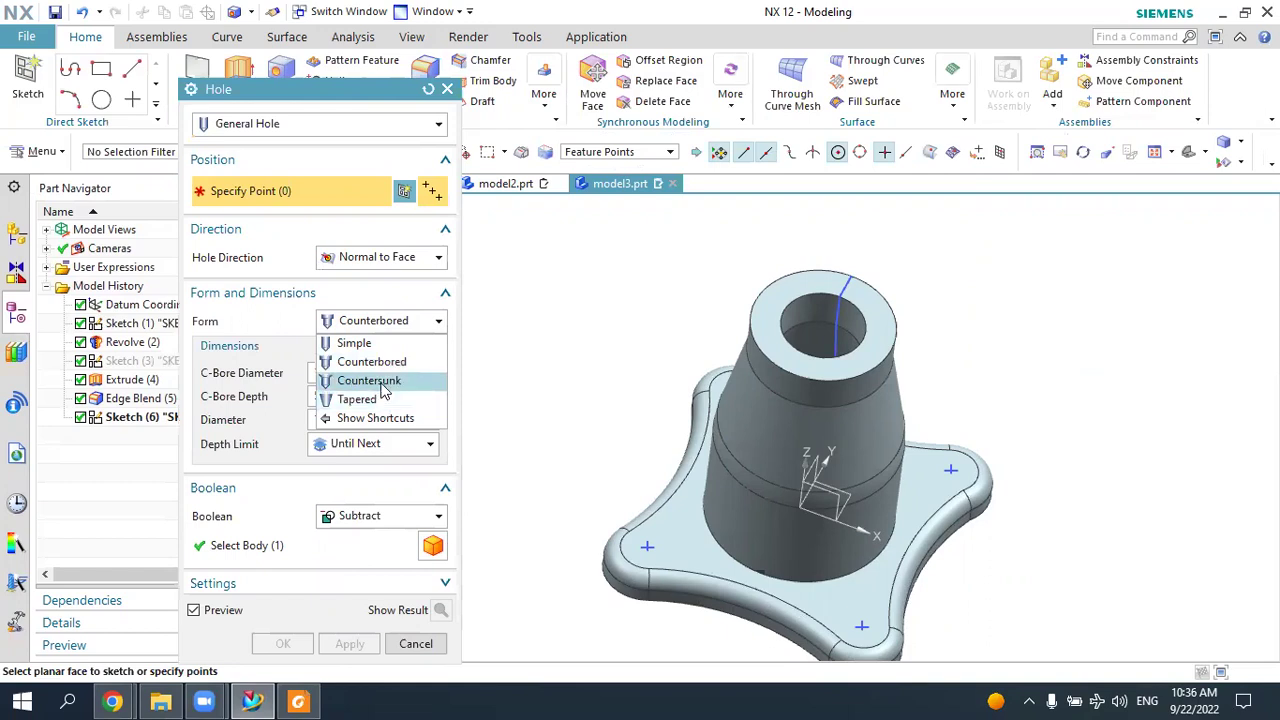
{"action": "left_click", "coordinate": [377, 372]}
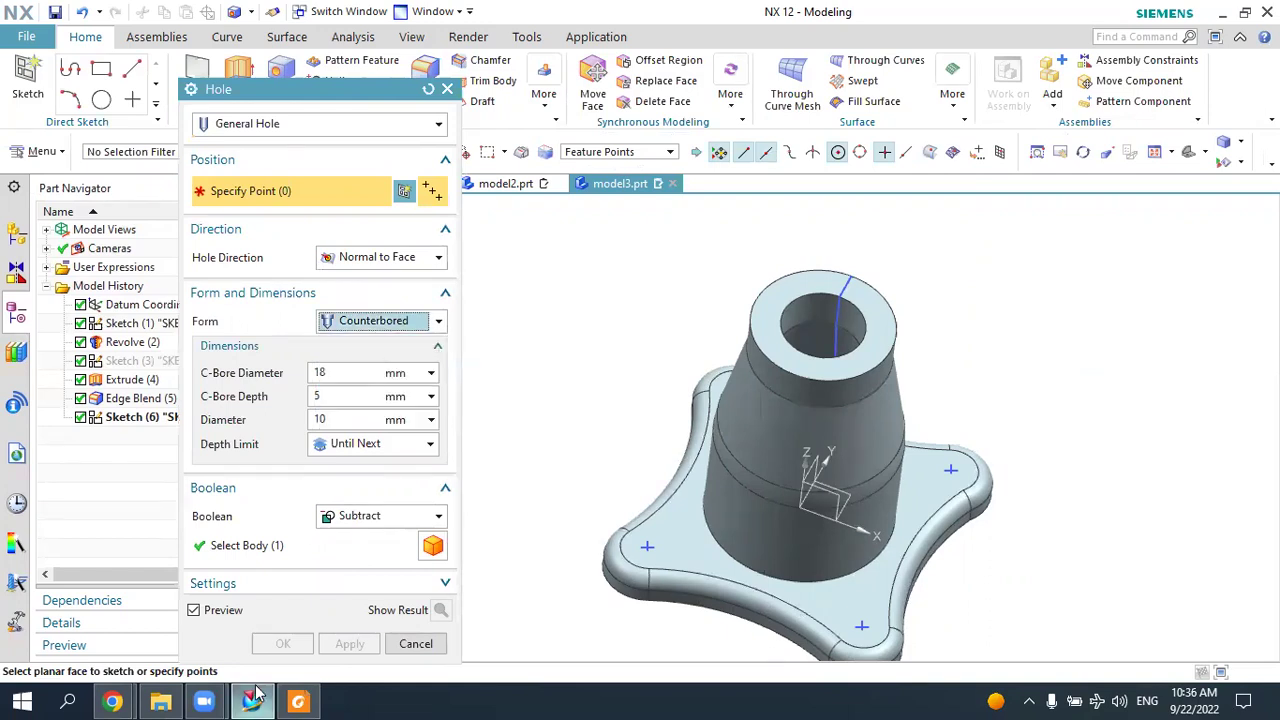
Check the 5.pdf drawing and specify the four corner sketch points of the base flange as the hole positions.
{"action": "left_click", "coordinate": [297, 703]}
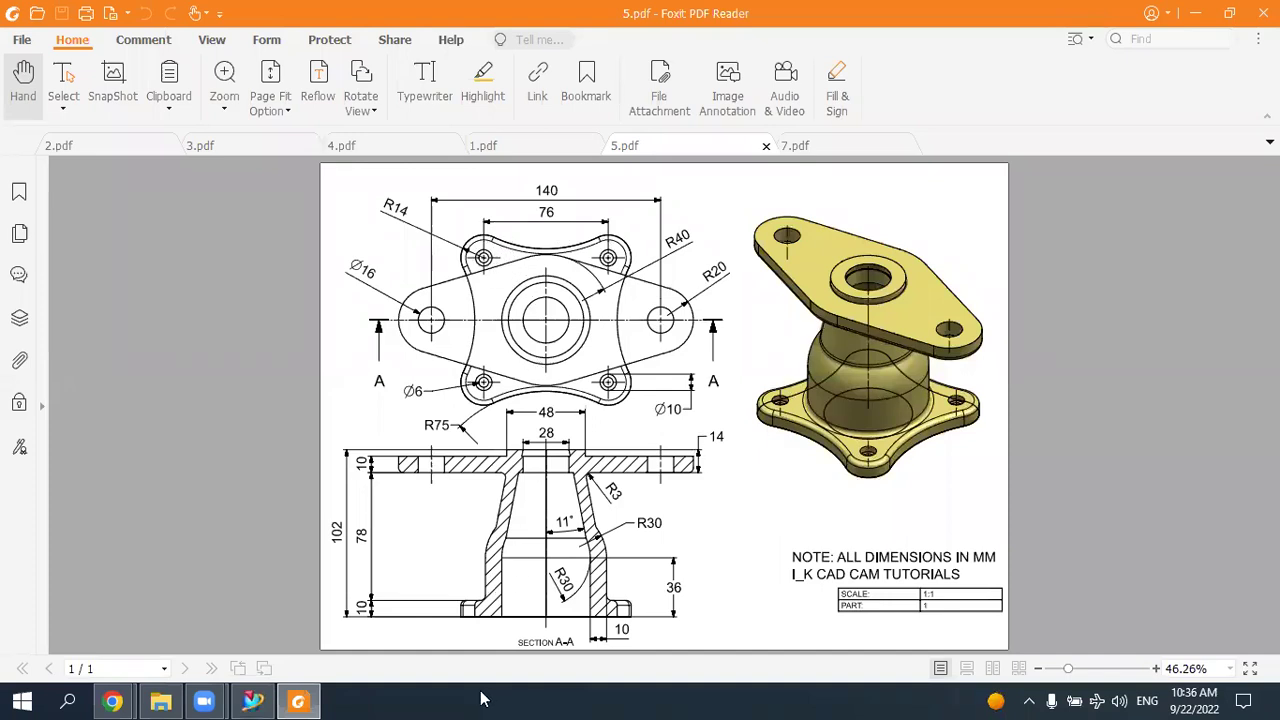
{"action": "left_click", "coordinate": [252, 701]}
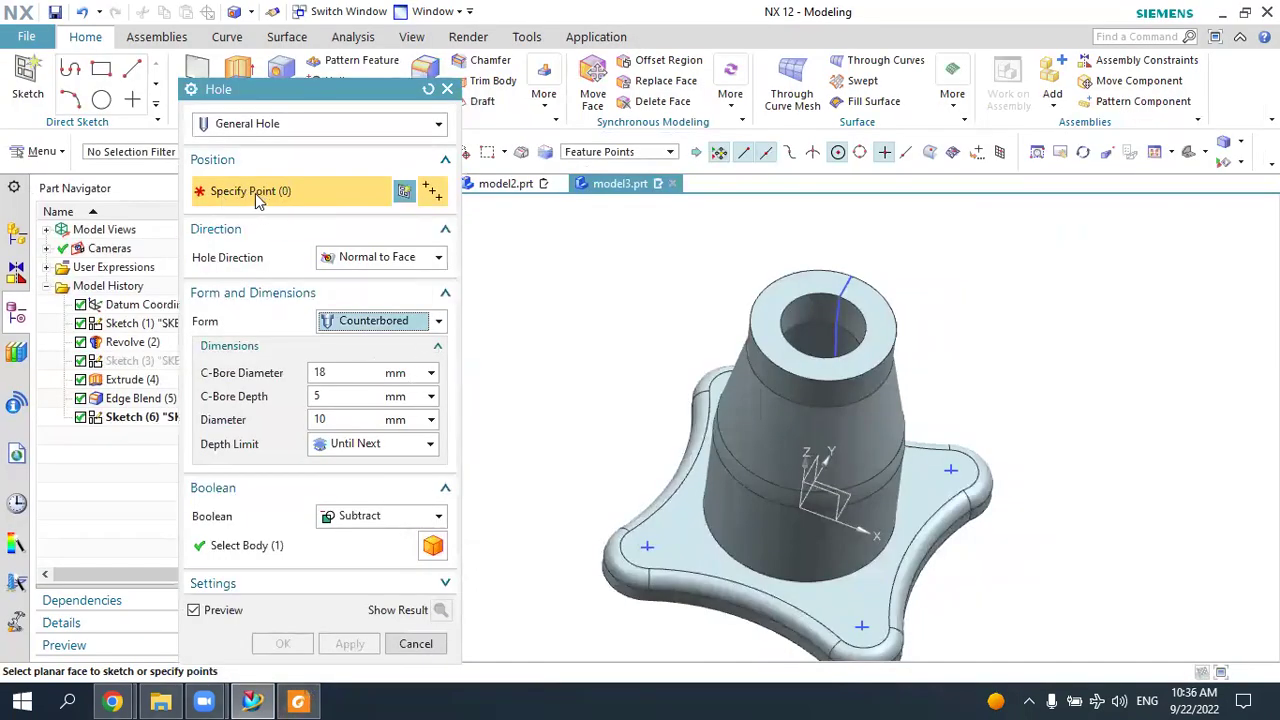
{"action": "left_click", "coordinate": [647, 546]}
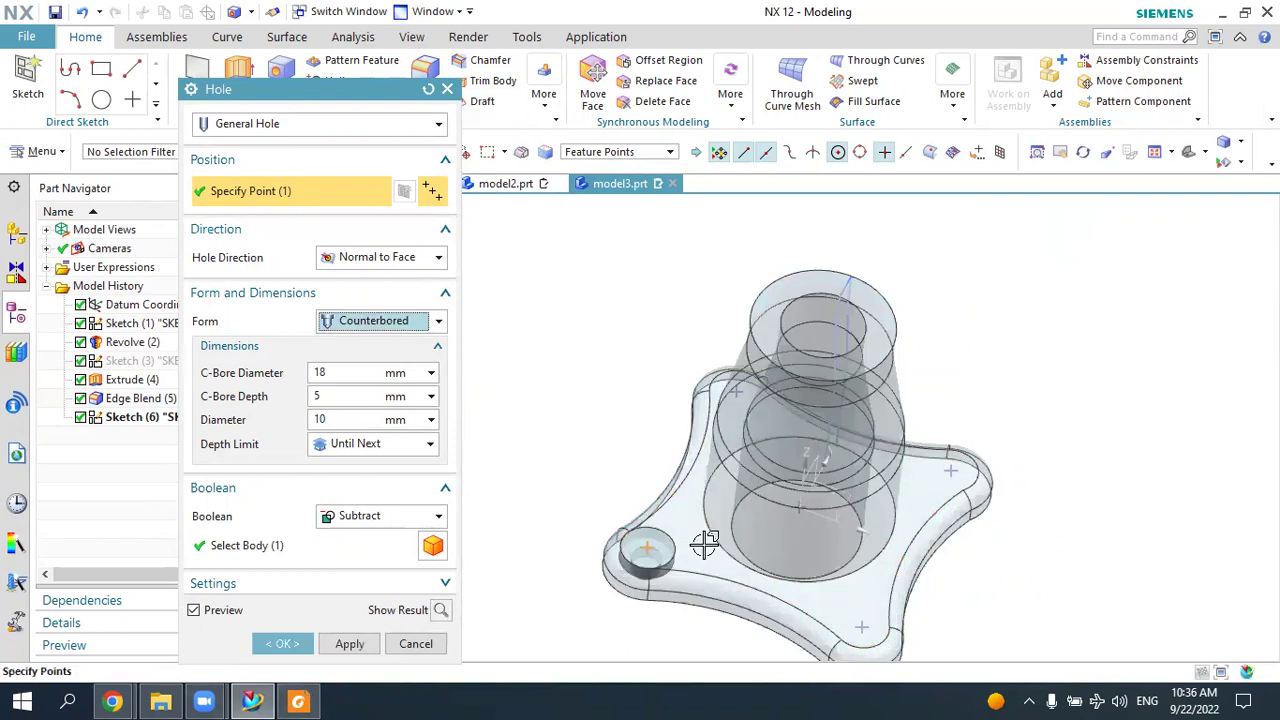
{"action": "middle_click_drag", "start_coordinate": [705, 543], "coordinate": [721, 470]}
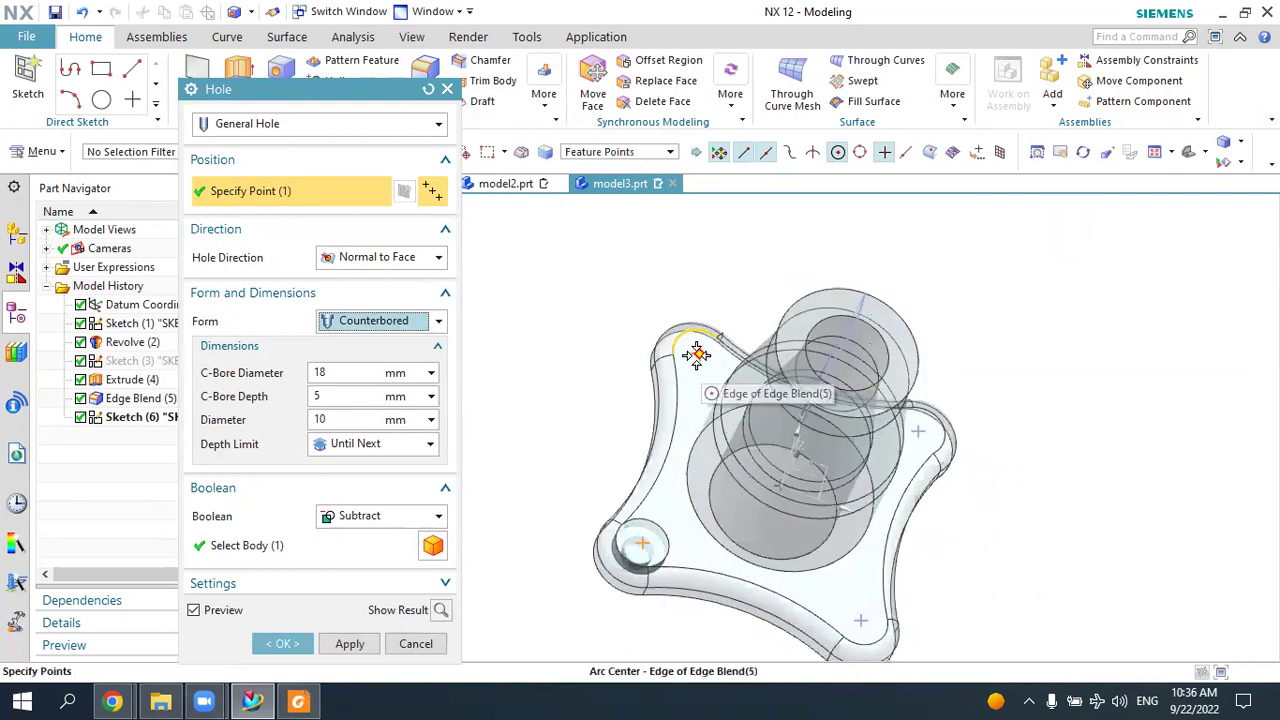
{"action": "left_click", "coordinate": [697, 355]}
{"action": "middle_click_drag", "start_coordinate": [905, 500], "coordinate": [982, 498]}
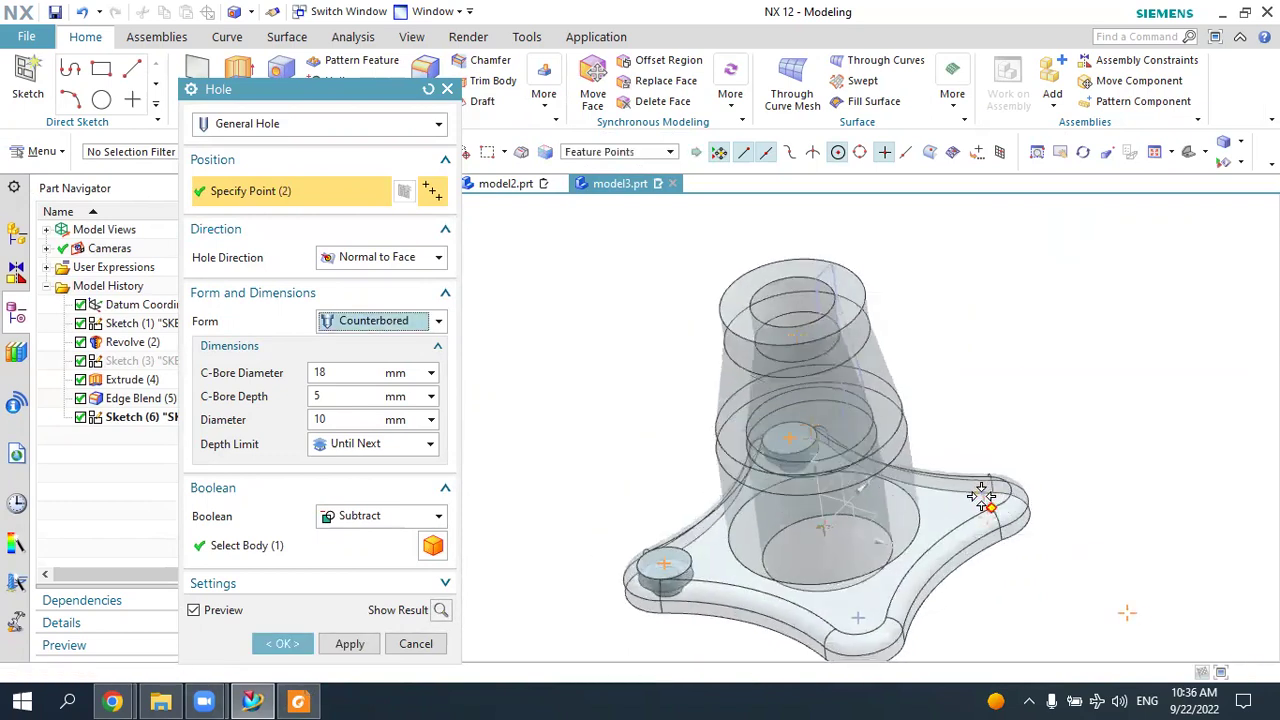
{"action": "left_click", "coordinate": [985, 493]}
{"action": "left_click", "coordinate": [858, 618]}
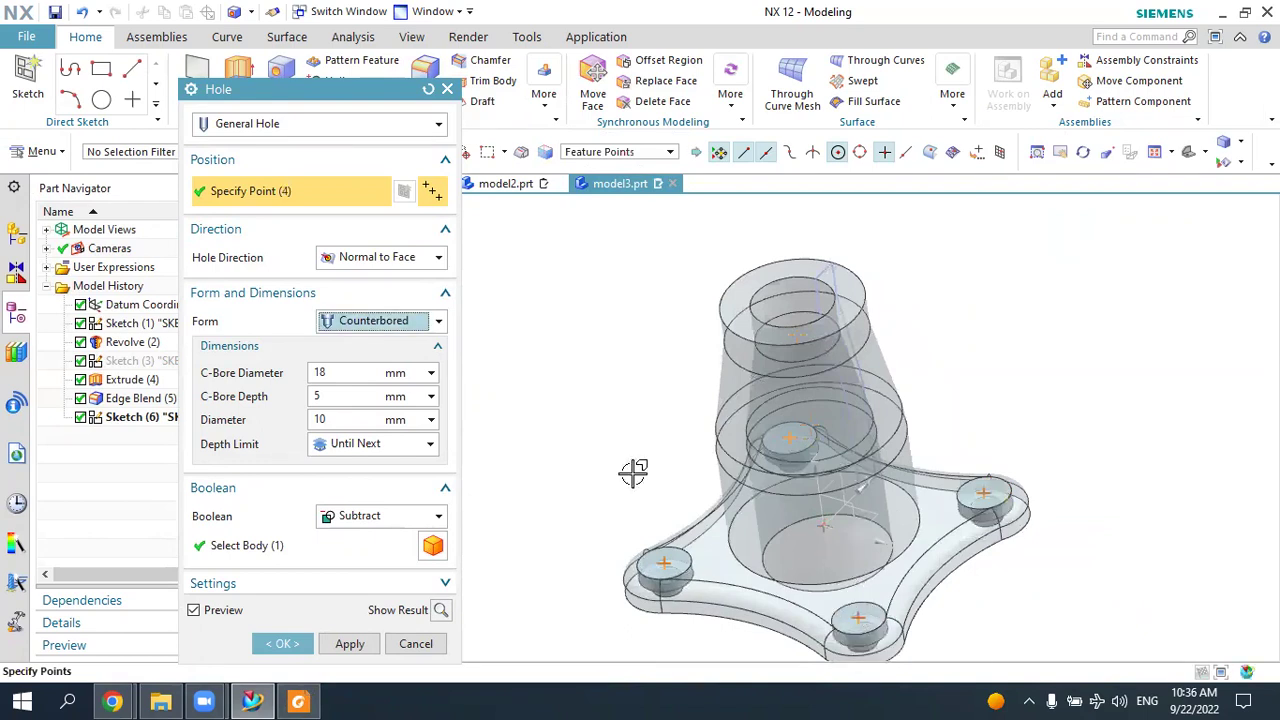
{"action": "left_click", "coordinate": [345, 373]}
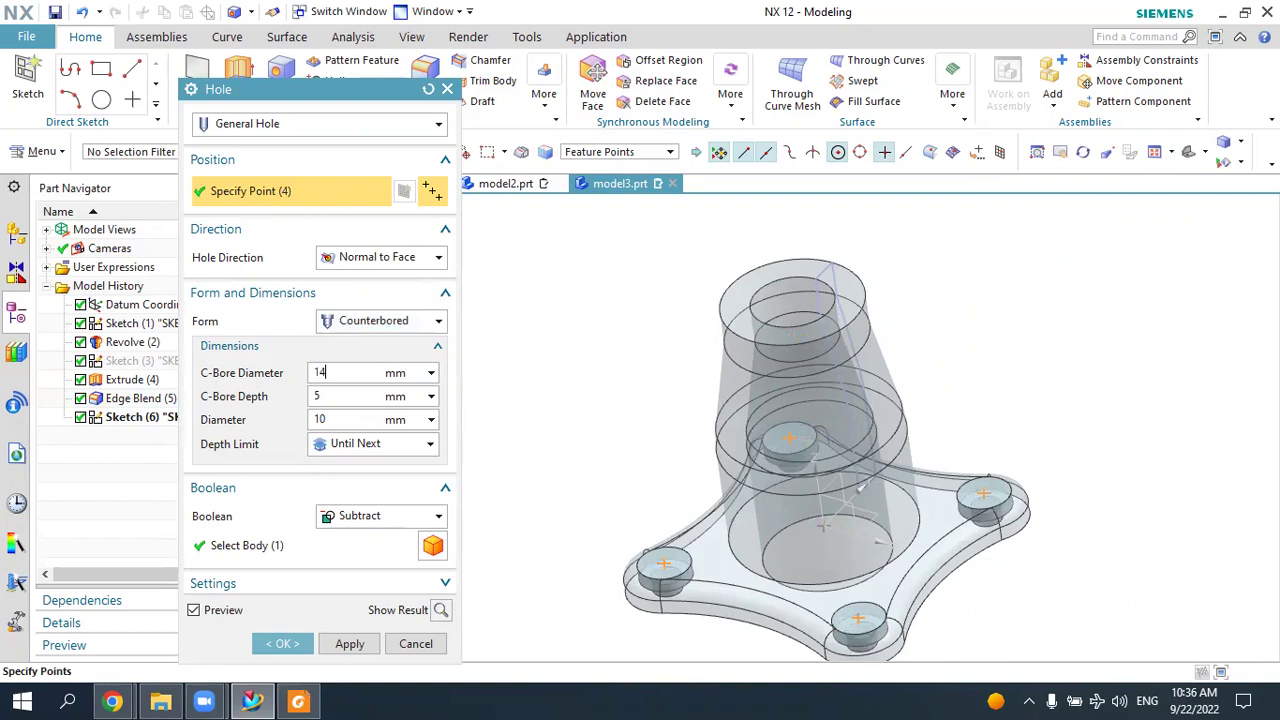
{"action": "type", "text": "14"}
{"action": "key", "text": "Return"}
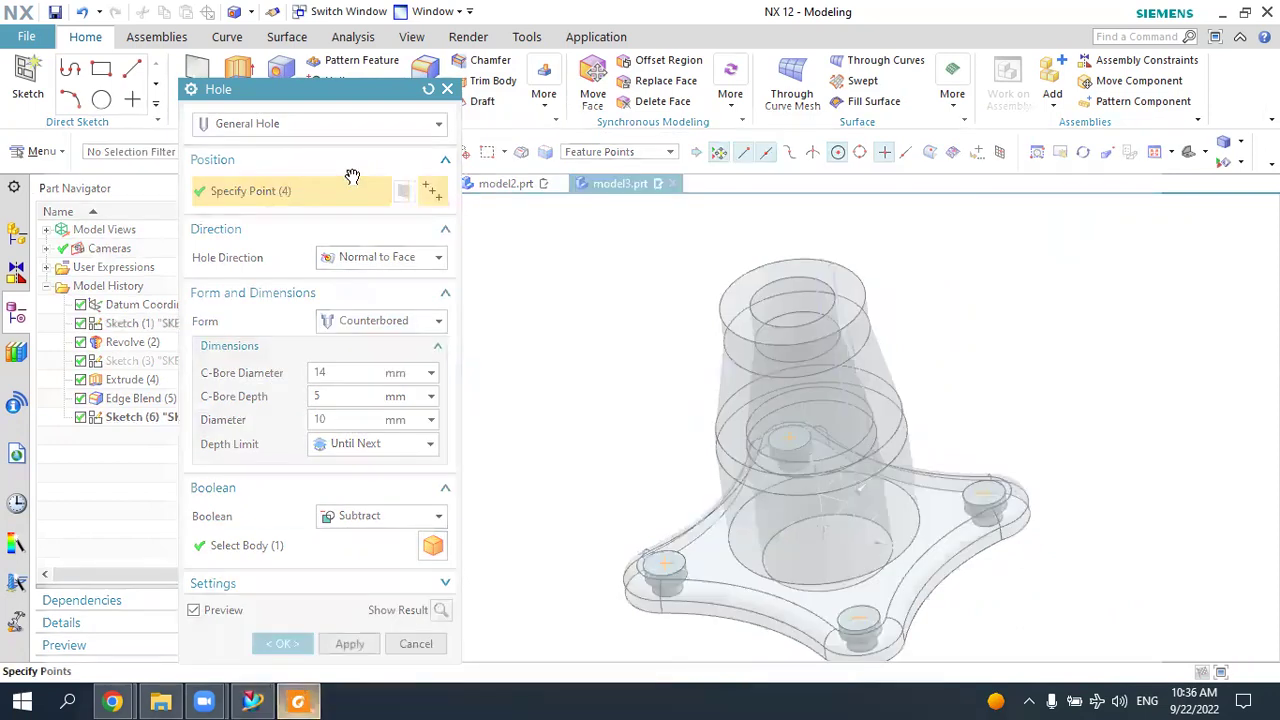
Check the hole sizes in 5.pdf and set the counterbore diameter to 10 mm and the hole diameter to 6 mm.
{"action": "left_click", "coordinate": [305, 701]}
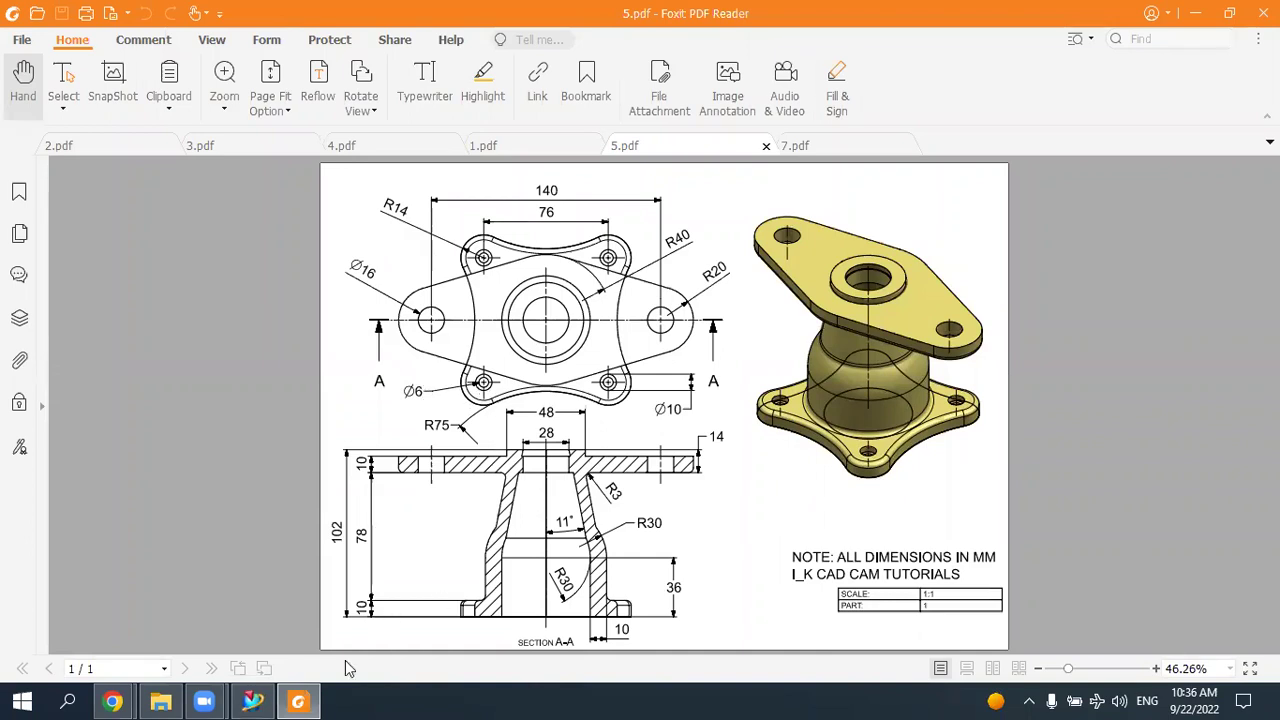
{"action": "left_click", "coordinate": [303, 701]}
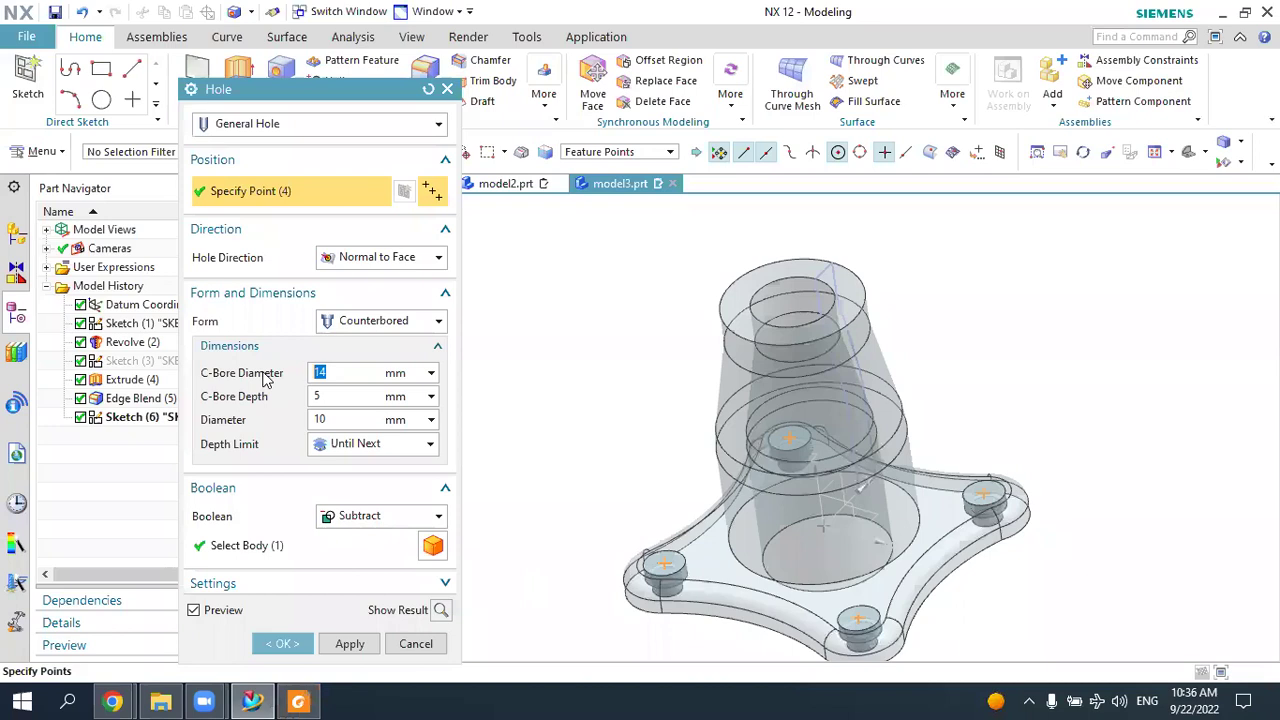
{"action": "type", "text": "0"}
{"action": "key", "text": "Return"}
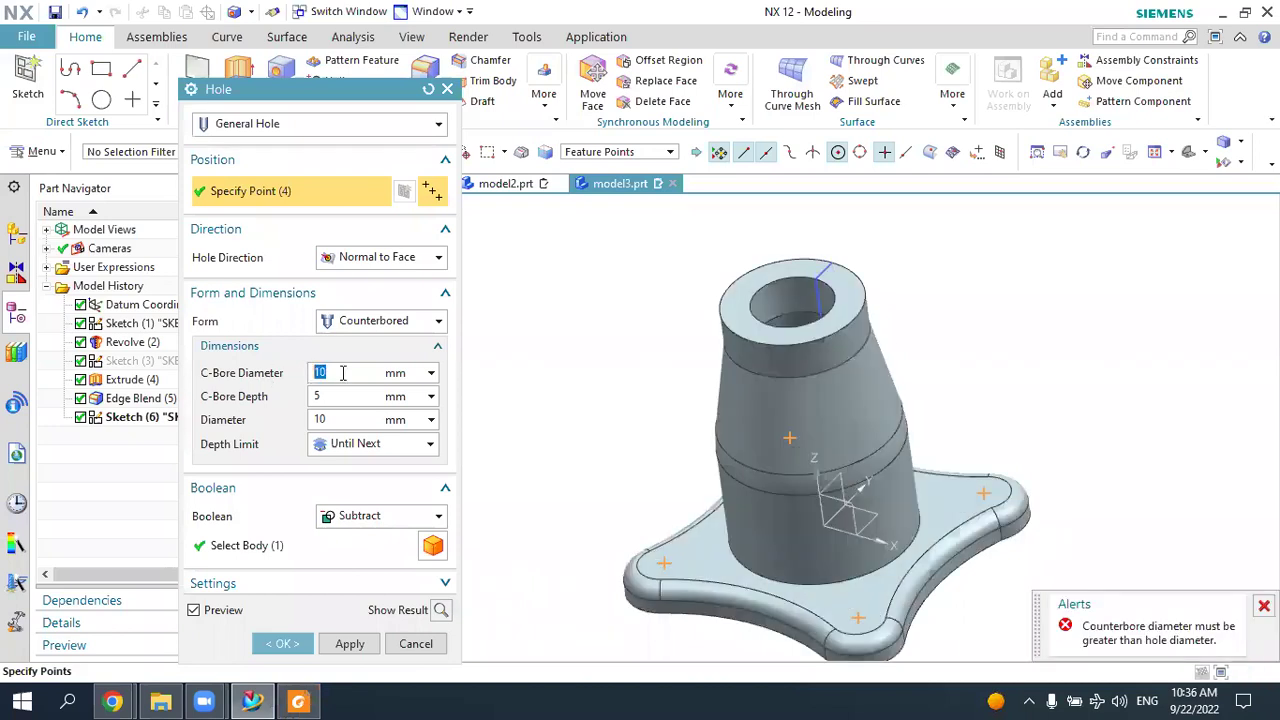
{"action": "left_click", "coordinate": [335, 397]}
{"action": "left_click", "coordinate": [339, 419]}
{"action": "type", "text": "6"}
{"action": "key", "text": "Return"}
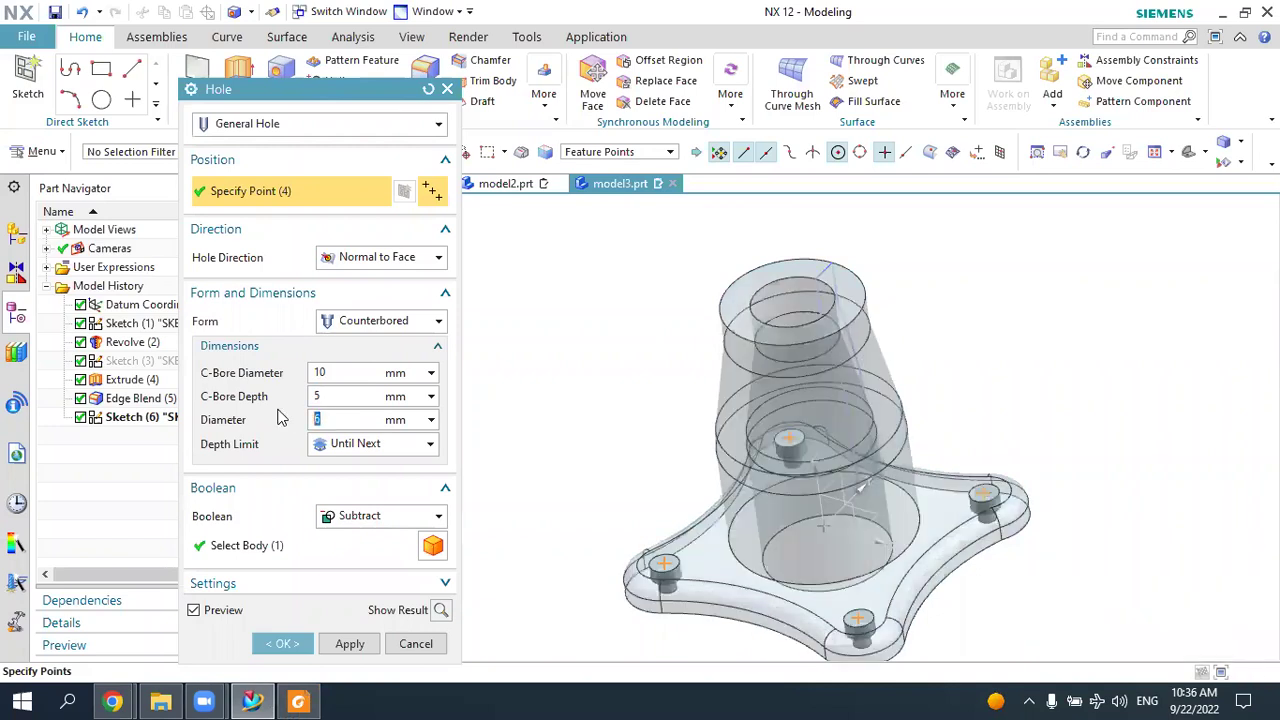
Compare the hole preview with 5.pdf and create the four counterbored holes with Boolean Subtract.
{"action": "left_click", "coordinate": [297, 701]}
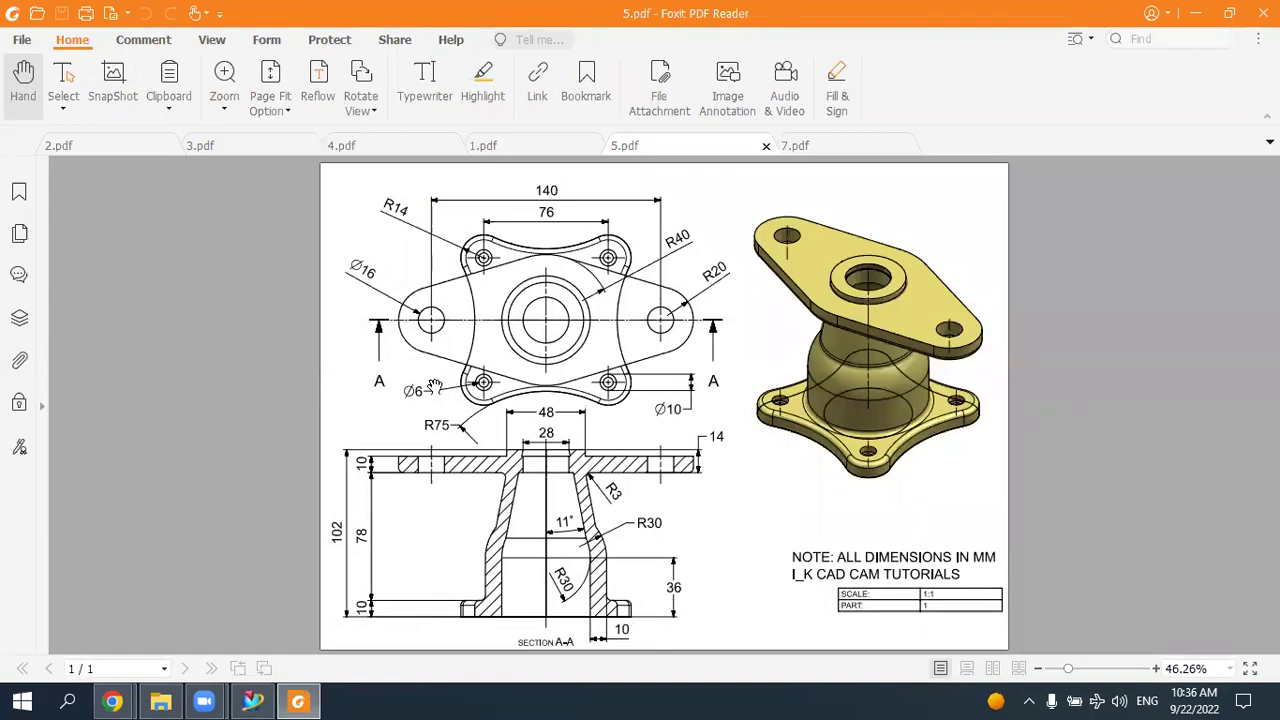
{"action": "left_click", "coordinate": [297, 701]}
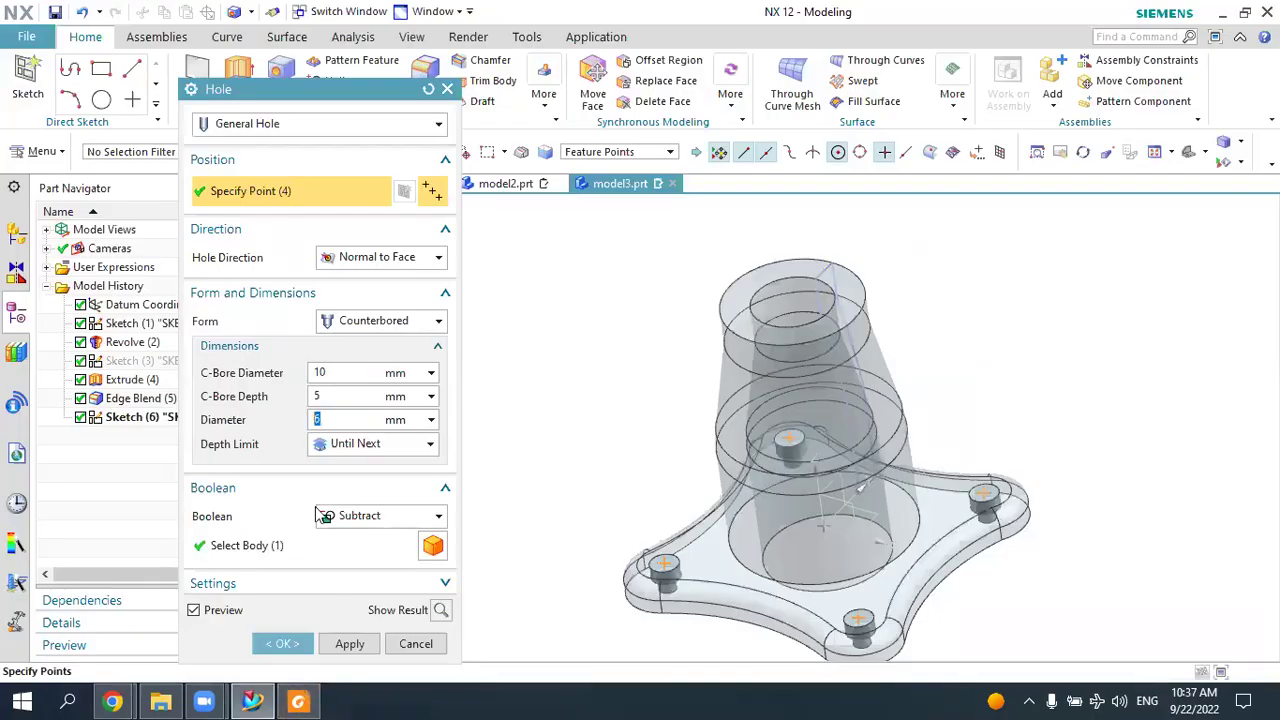
{"action": "middle_click_drag", "start_coordinate": [651, 486], "coordinate": [662, 446]}
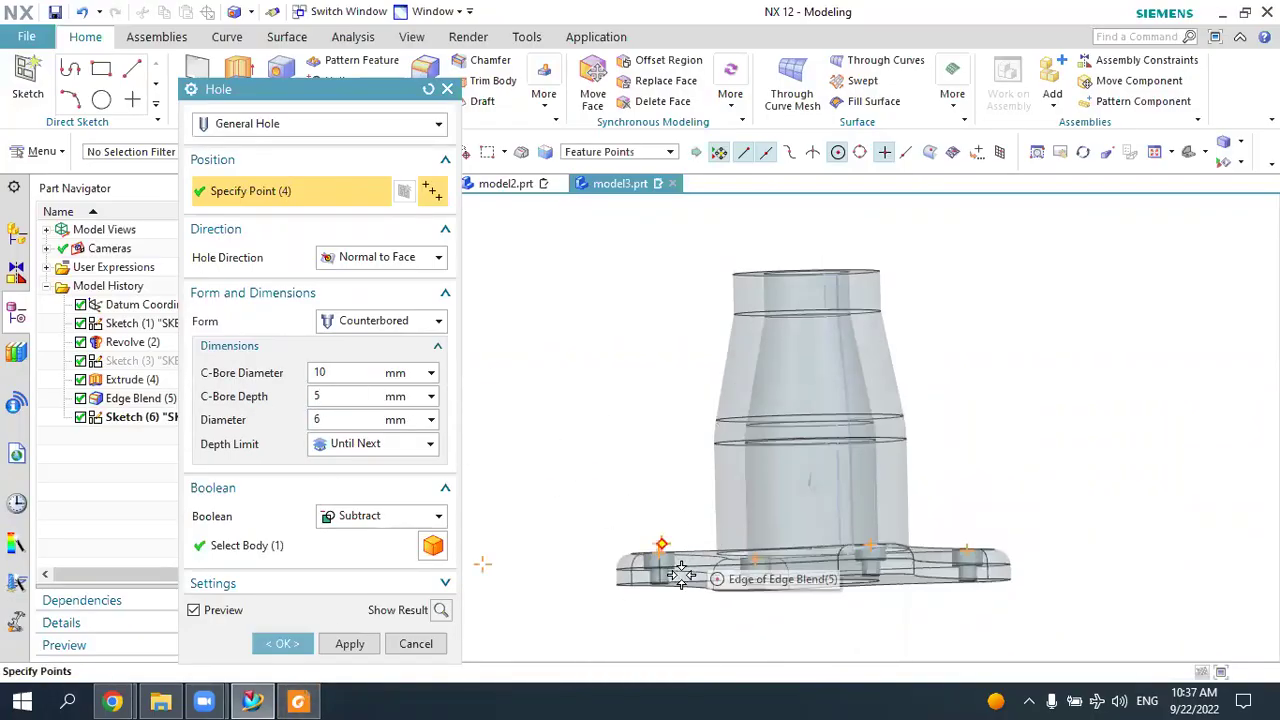
{"action": "scroll", "coordinate": [682, 575], "scroll_direction": "up", "scroll_amount": 5}
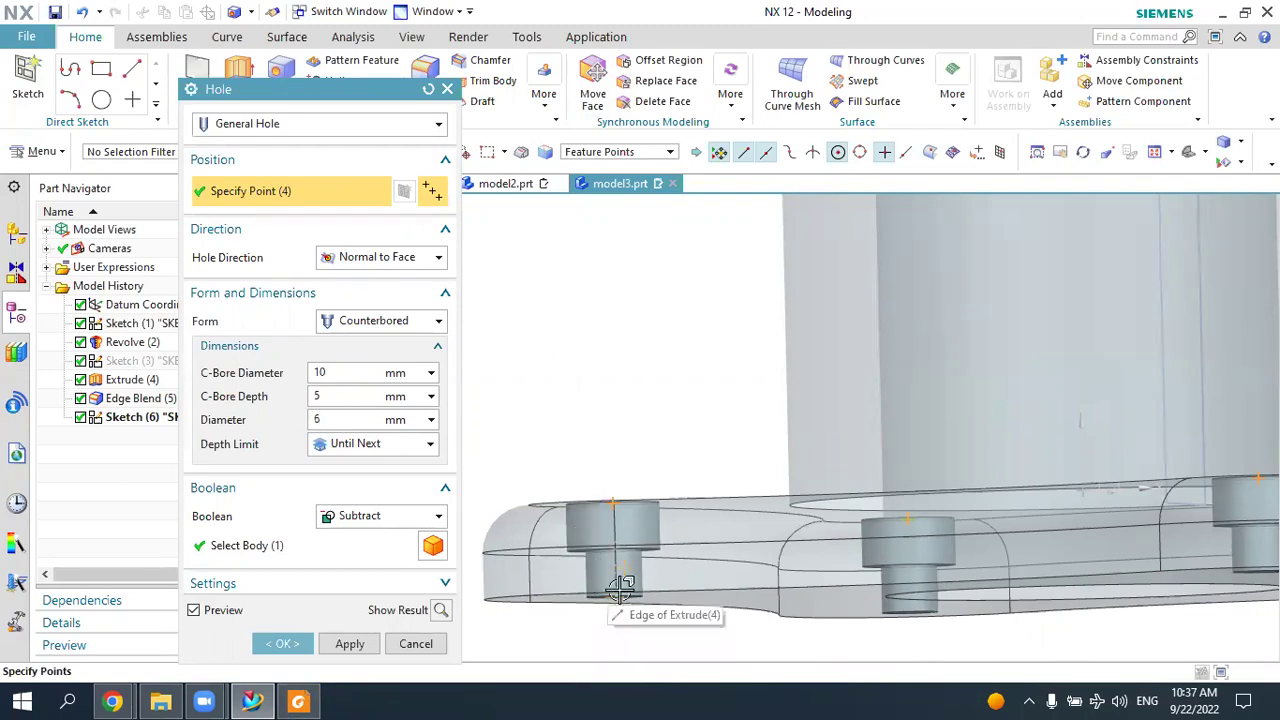
{"action": "middle_click_drag", "start_coordinate": [711, 557], "coordinate": [707, 595]}
{"action": "left_click", "coordinate": [362, 516]}
{"action": "left_click", "coordinate": [362, 516]}
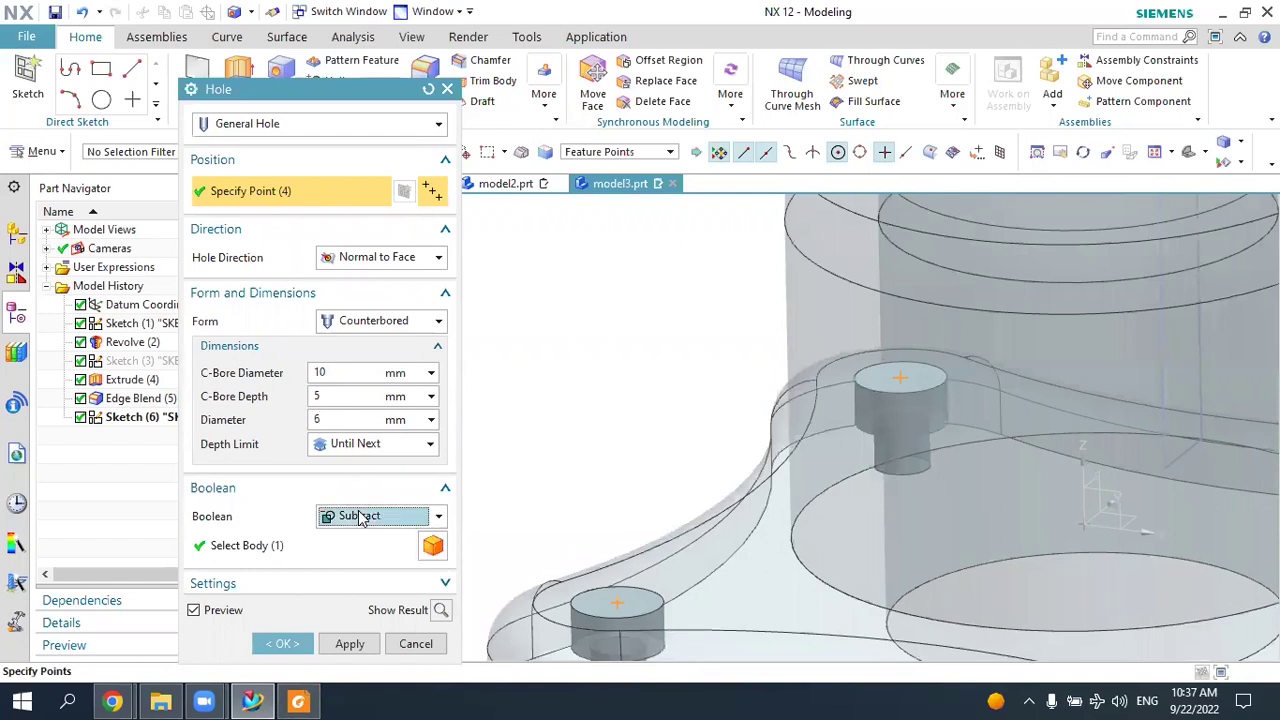
{"action": "middle_click_drag", "start_coordinate": [600, 531], "coordinate": [645, 500]}
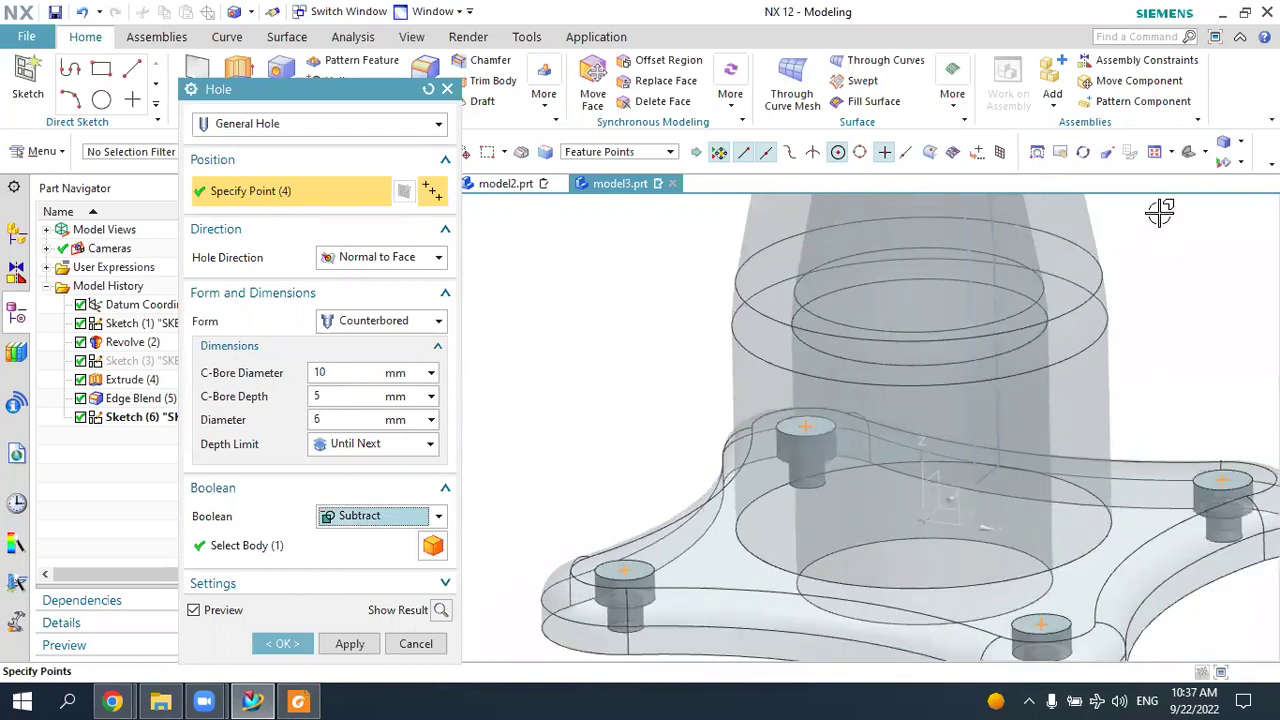
{"action": "left_click", "coordinate": [1186, 158]}
{"action": "left_click", "coordinate": [283, 643]}
{"action": "middle_click_drag", "start_coordinate": [571, 463], "coordinate": [630, 478]}
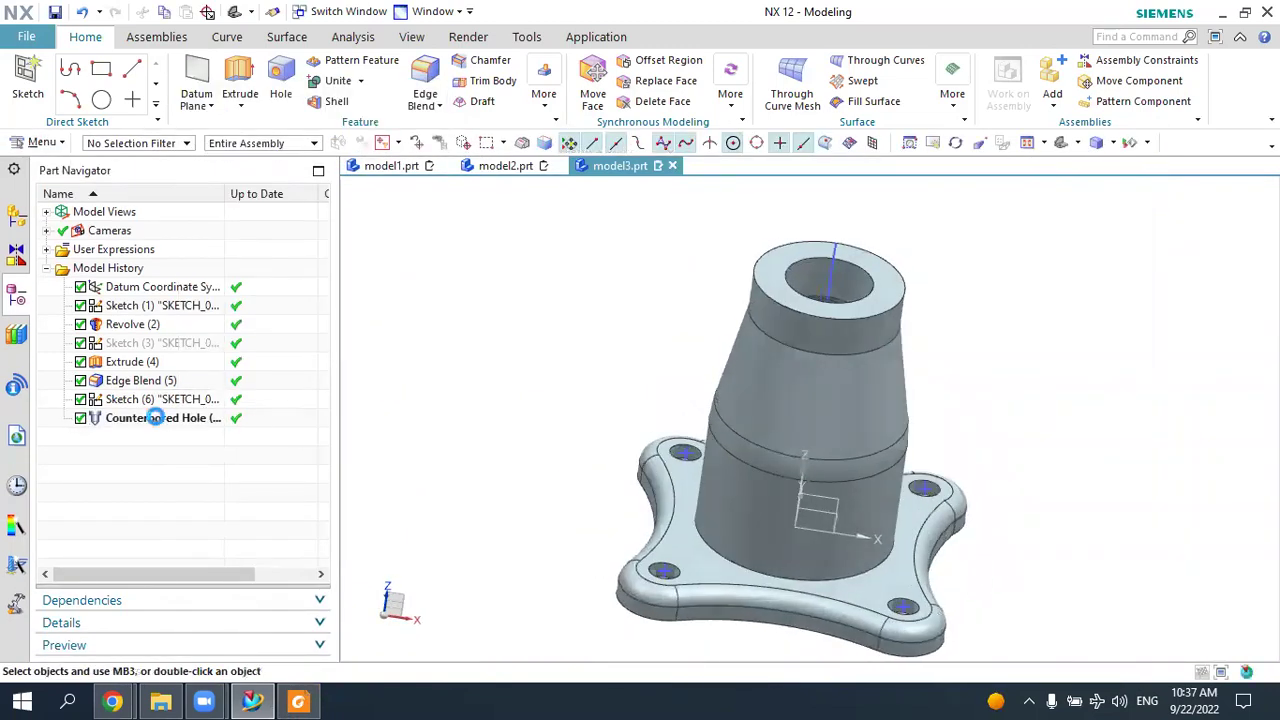
Reopen the counterbored hole feature and try the Simple, Countersunk and Tapered forms on the base flange holes.
{"action": "left_click", "coordinate": [155, 418]}
{"action": "double_click", "coordinate": [150, 420]}
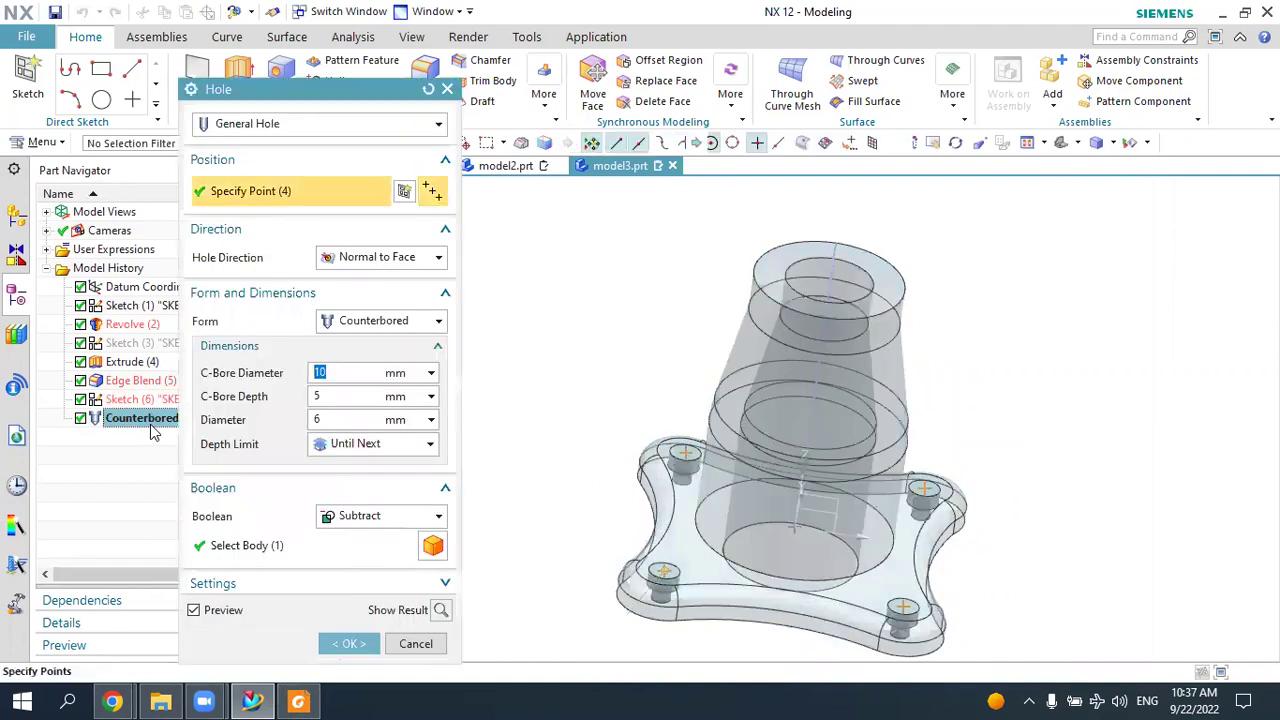
{"action": "left_click", "coordinate": [404, 322]}
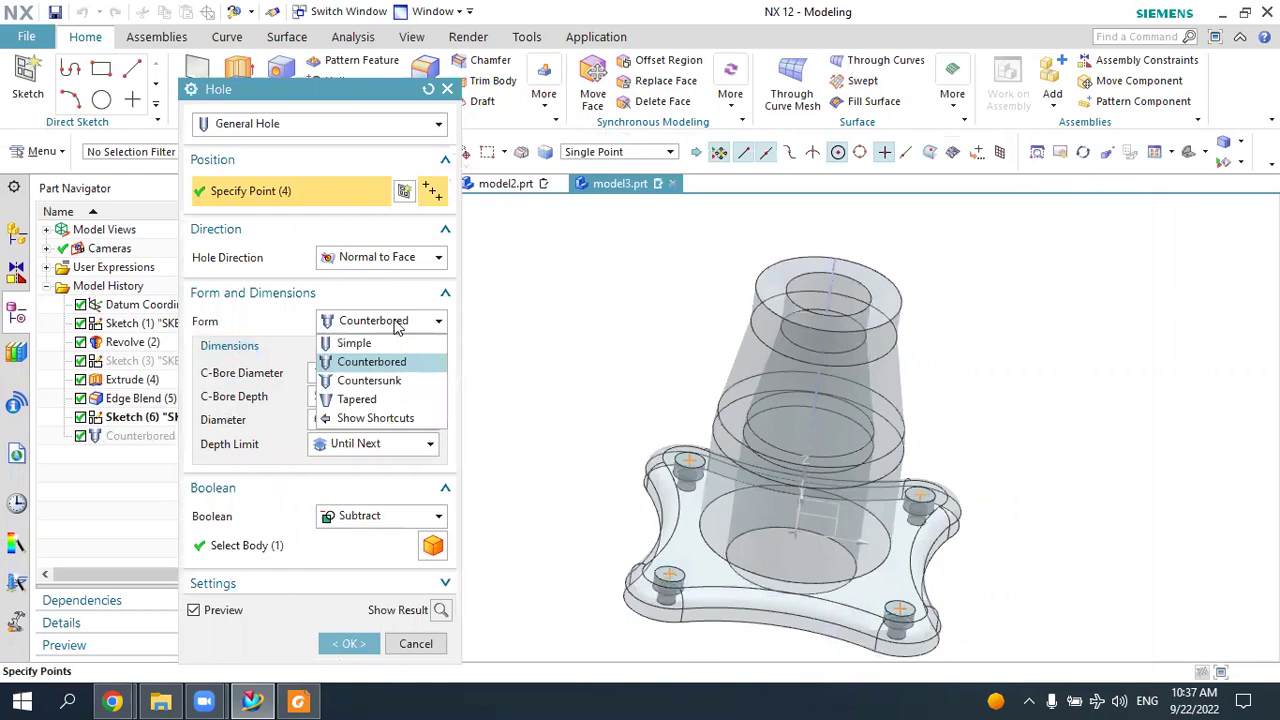
{"action": "left_click", "coordinate": [355, 343]}
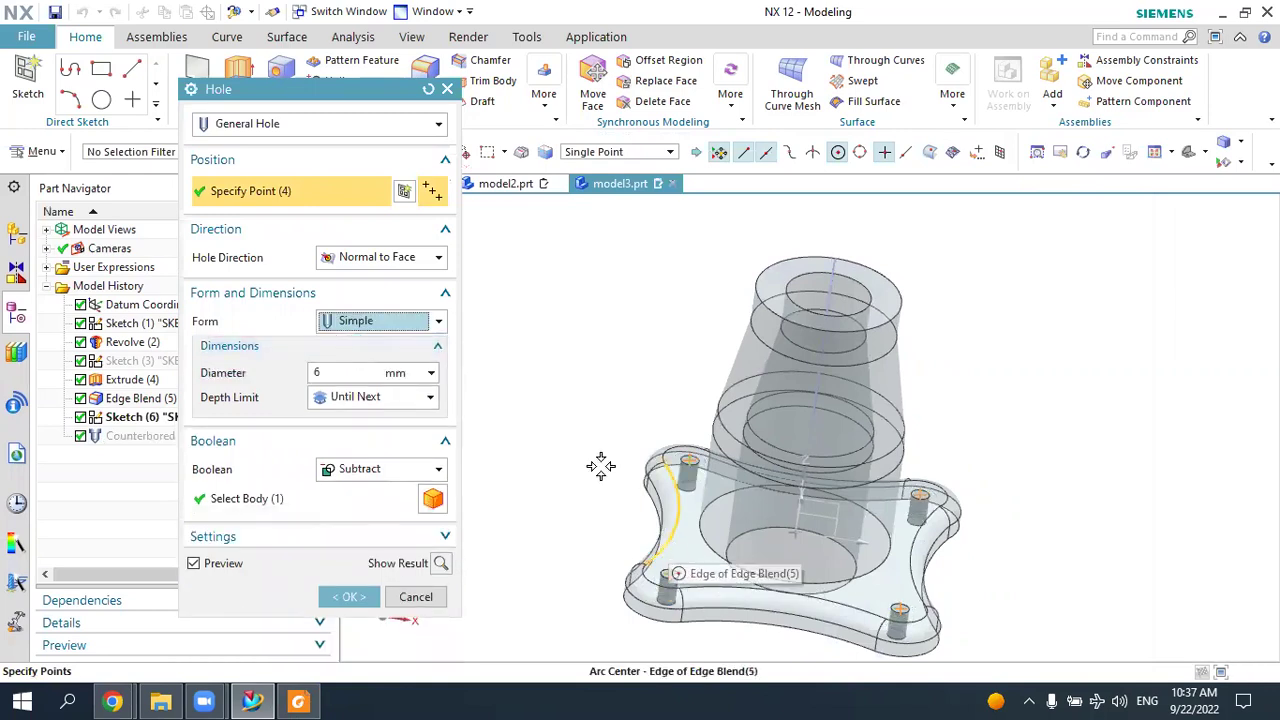
{"action": "left_click", "coordinate": [370, 322]}
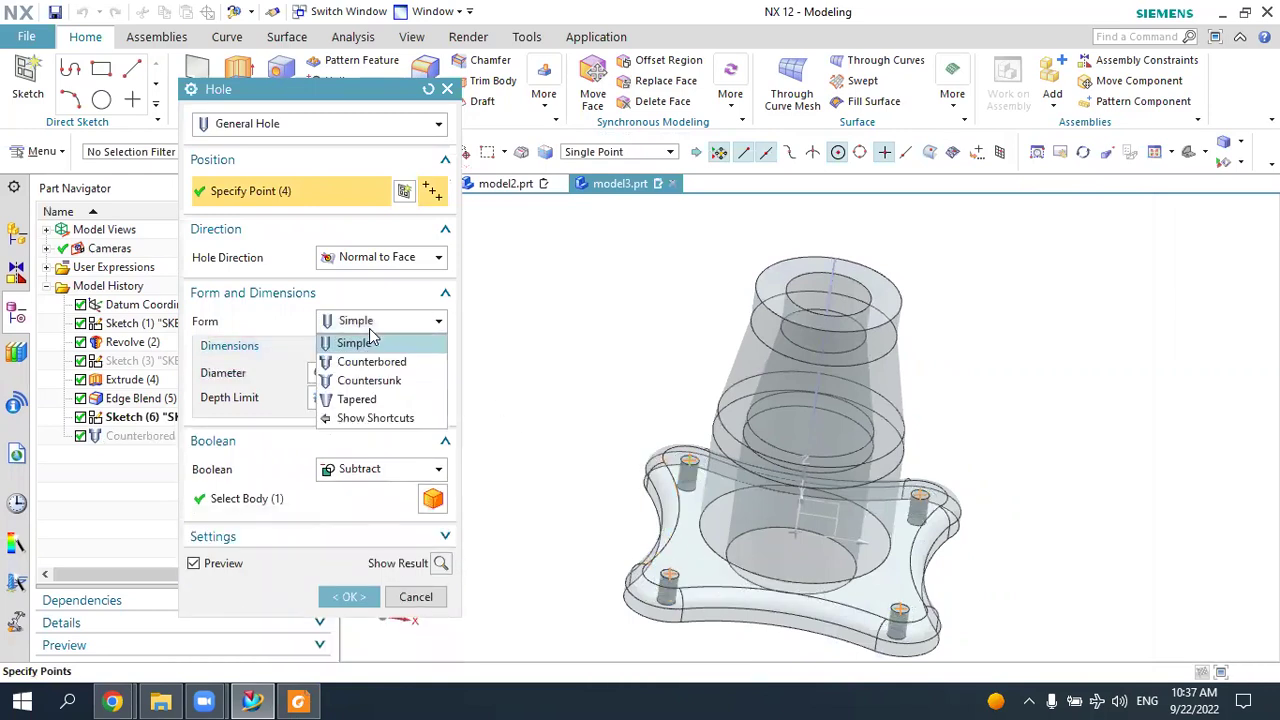
{"action": "left_click", "coordinate": [370, 381]}
{"action": "middle_click_drag", "start_coordinate": [729, 563], "coordinate": [700, 566]}
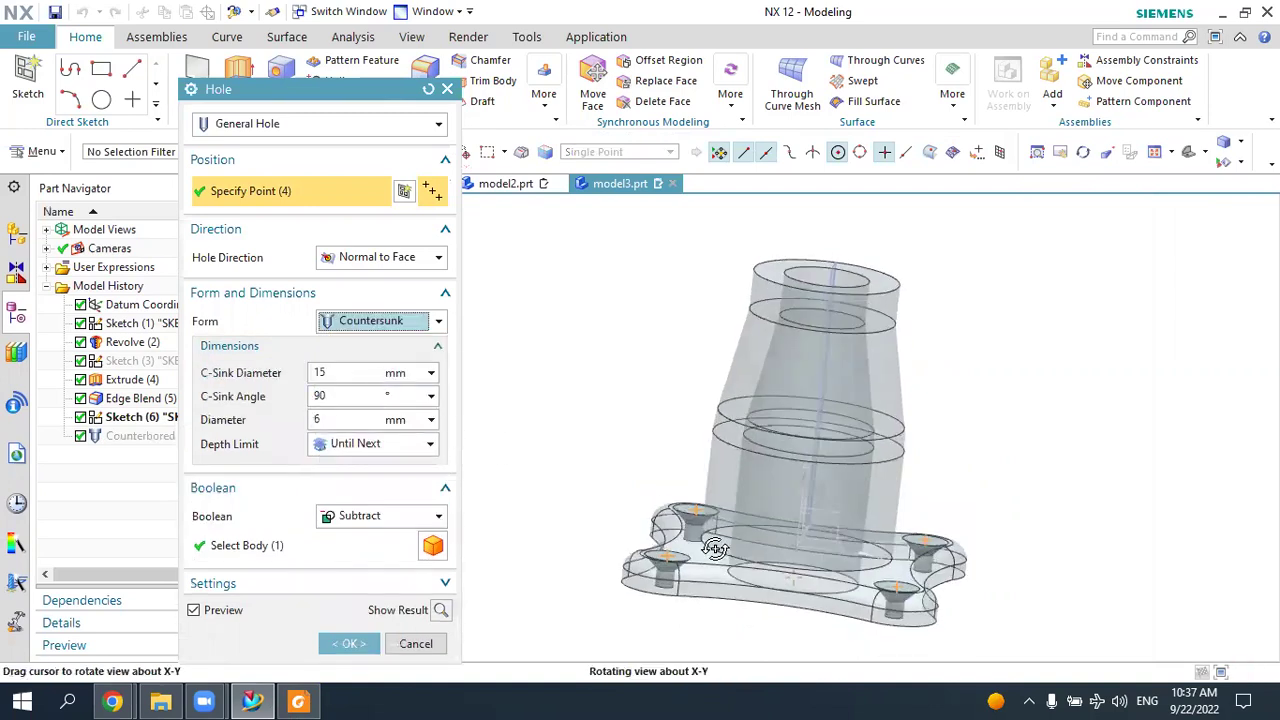
{"action": "scroll", "coordinate": [688, 569], "scroll_direction": "up", "scroll_amount": 3}
{"action": "scroll", "coordinate": [688, 569], "scroll_direction": "up", "scroll_amount": 2}
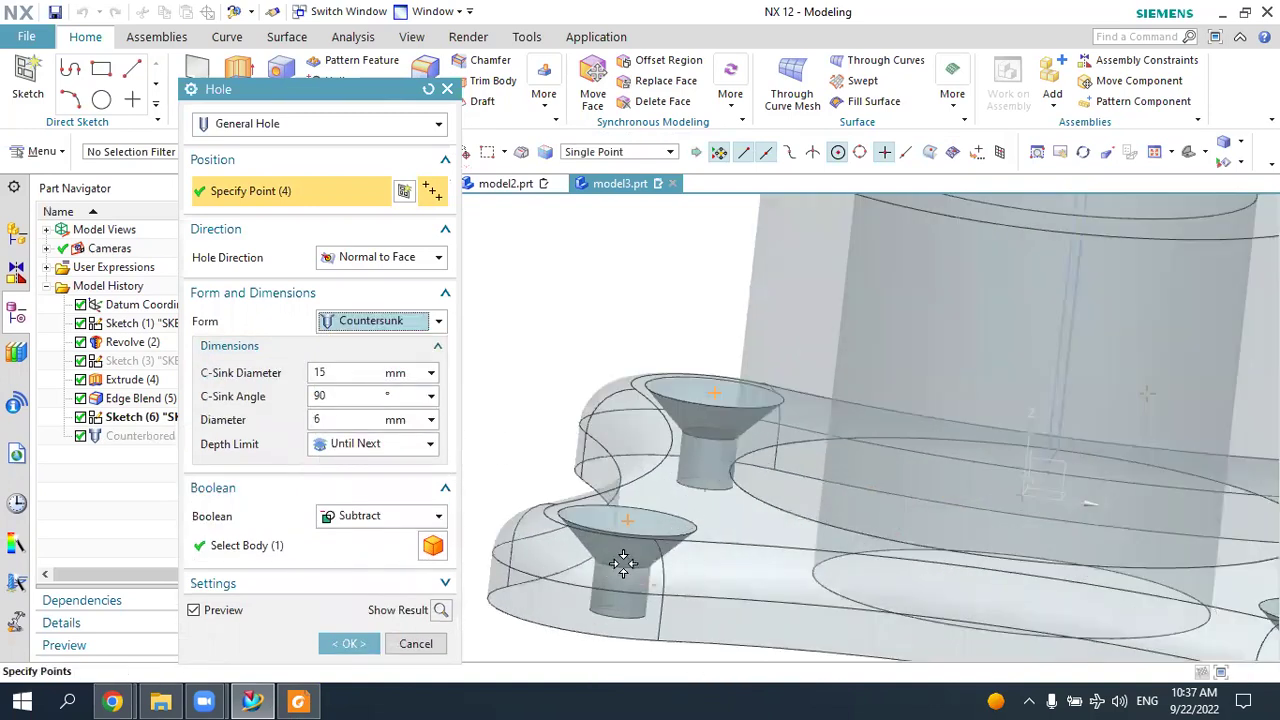
{"action": "left_click", "coordinate": [396, 322]}
{"action": "left_click", "coordinate": [356, 399]}
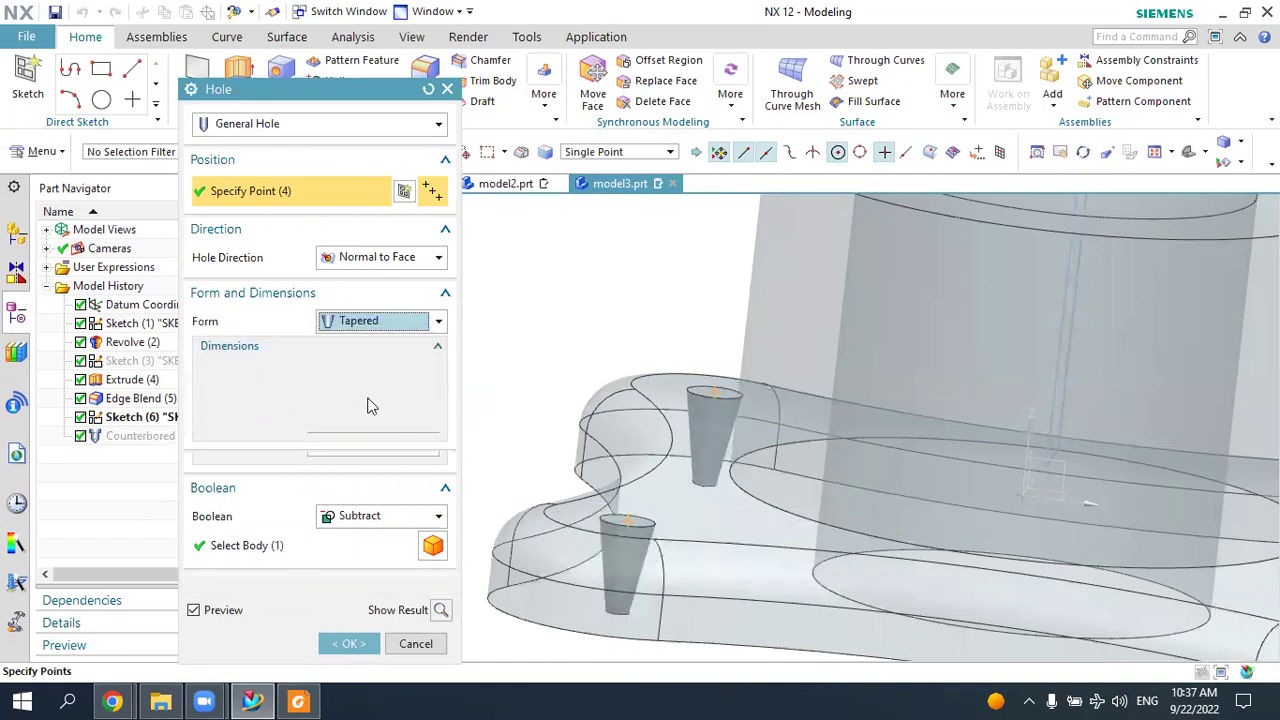
Return the hole feature to the Counterbored form, keep the General Hole type and confirm it.
{"action": "left_click", "coordinate": [393, 322]}
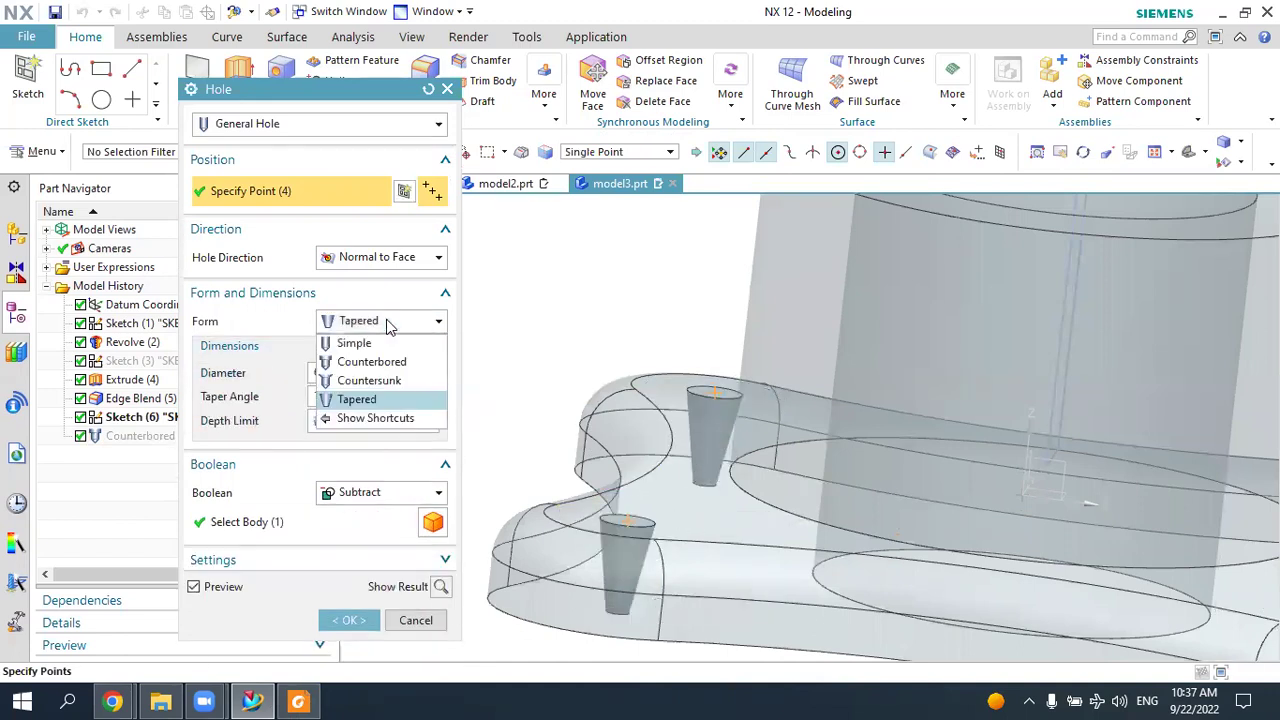
{"action": "left_click", "coordinate": [371, 365]}
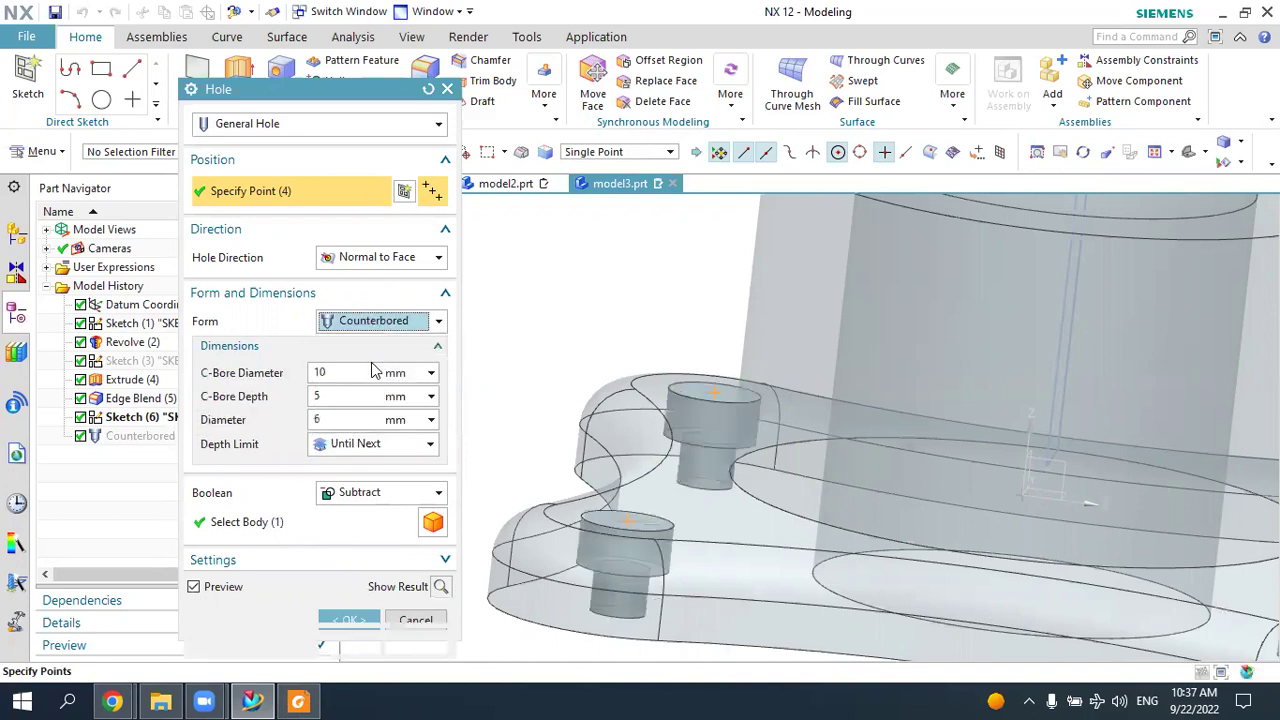
{"action": "left_click", "coordinate": [297, 128]}
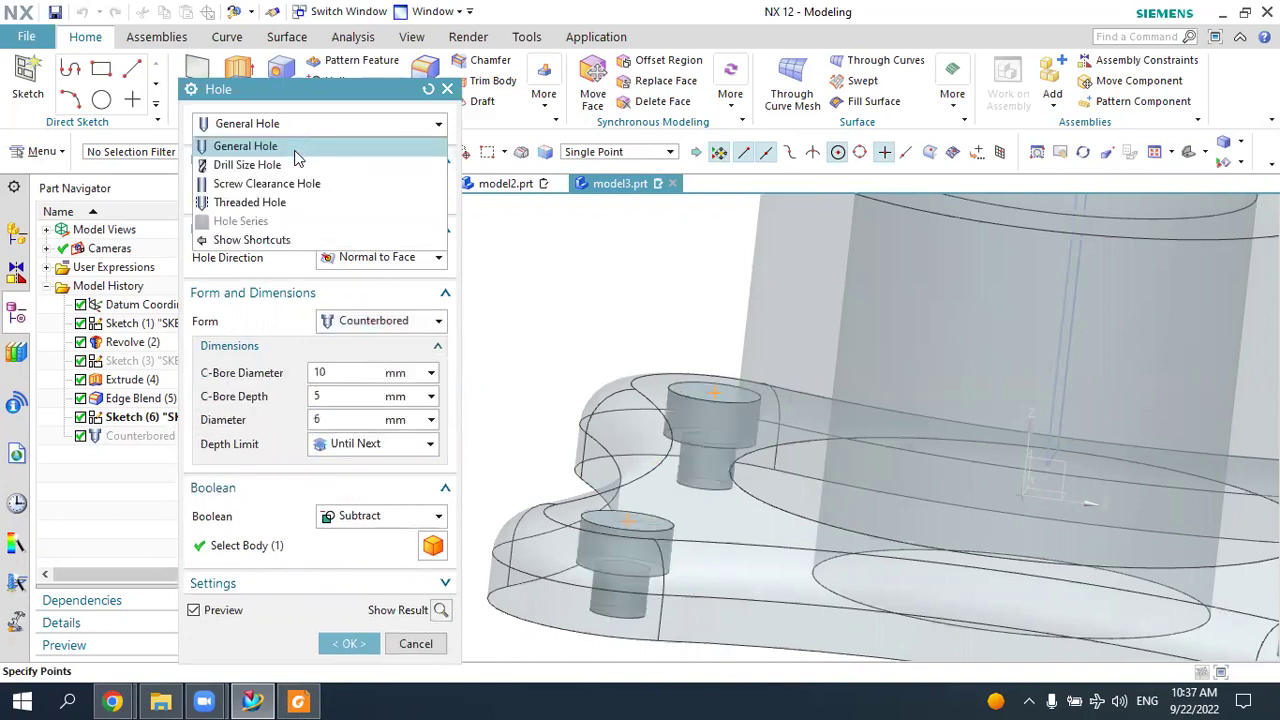
{"action": "left_click", "coordinate": [315, 142]}
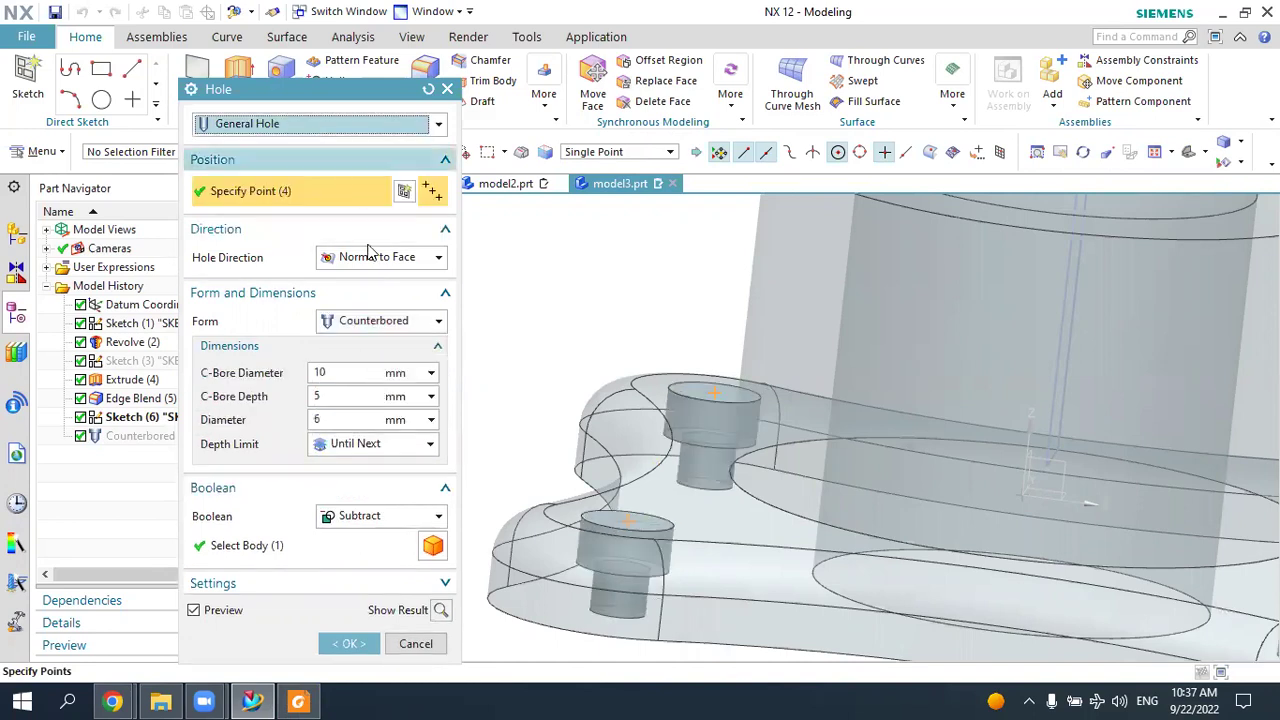
{"action": "left_click", "coordinate": [350, 643]}
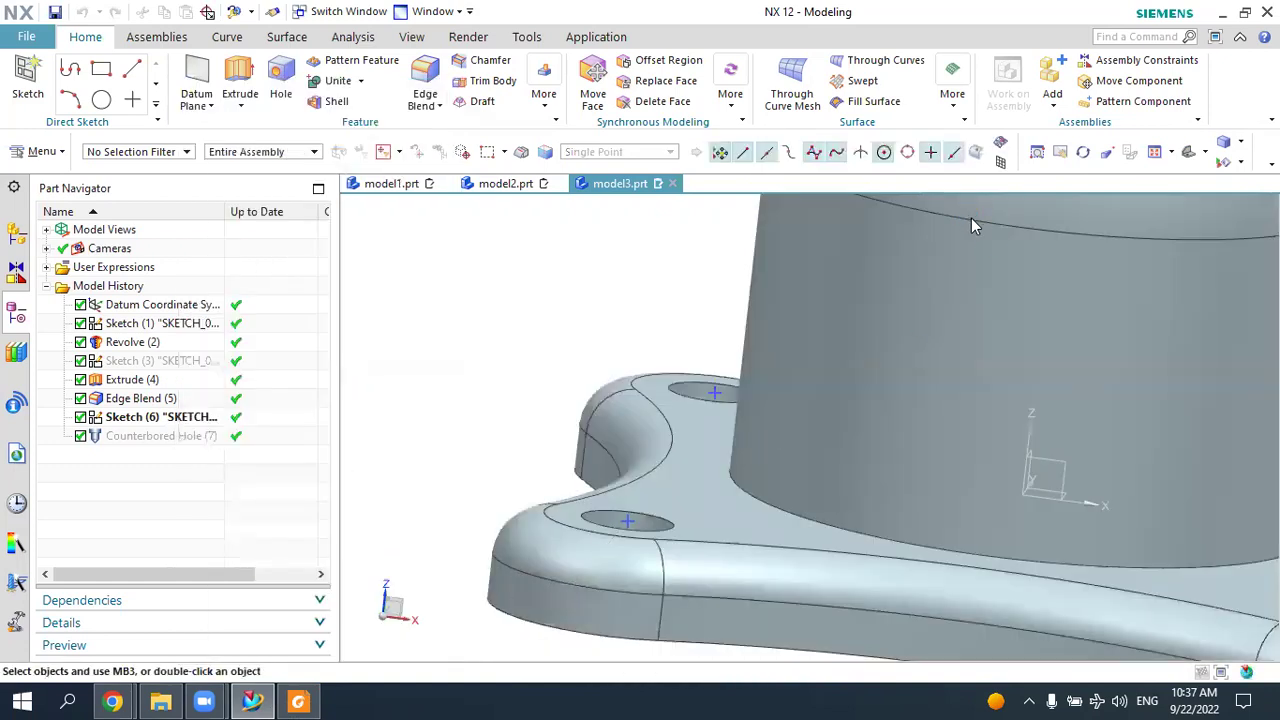
Check the upper flange in 5.pdf and start a sketch on the top annular face of the revolved body.
{"action": "left_click", "coordinate": [1066, 143]}
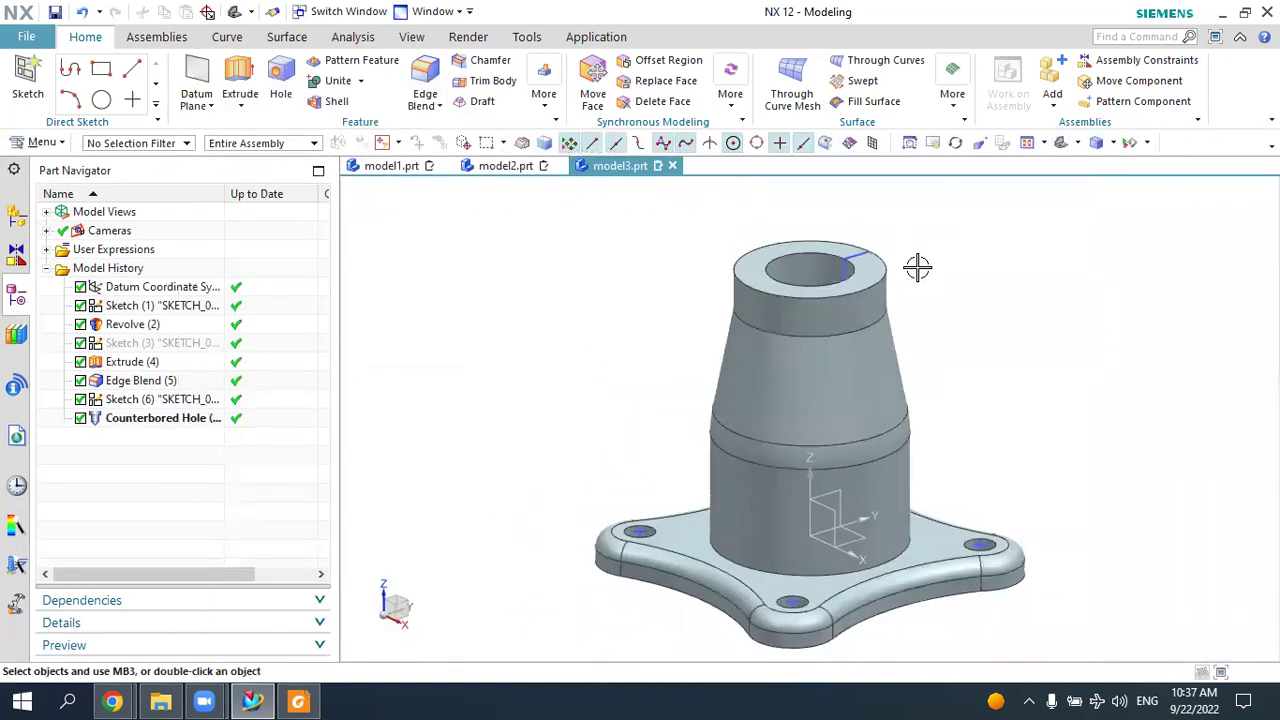
{"action": "mouse_move", "coordinate": [894, 294]}
{"action": "middle_mouse_down"}
{"action": "mouse_move", "coordinate": [970, 301]}
{"action": "mouse_move", "coordinate": [930, 320]}
{"action": "middle_mouse_up"}
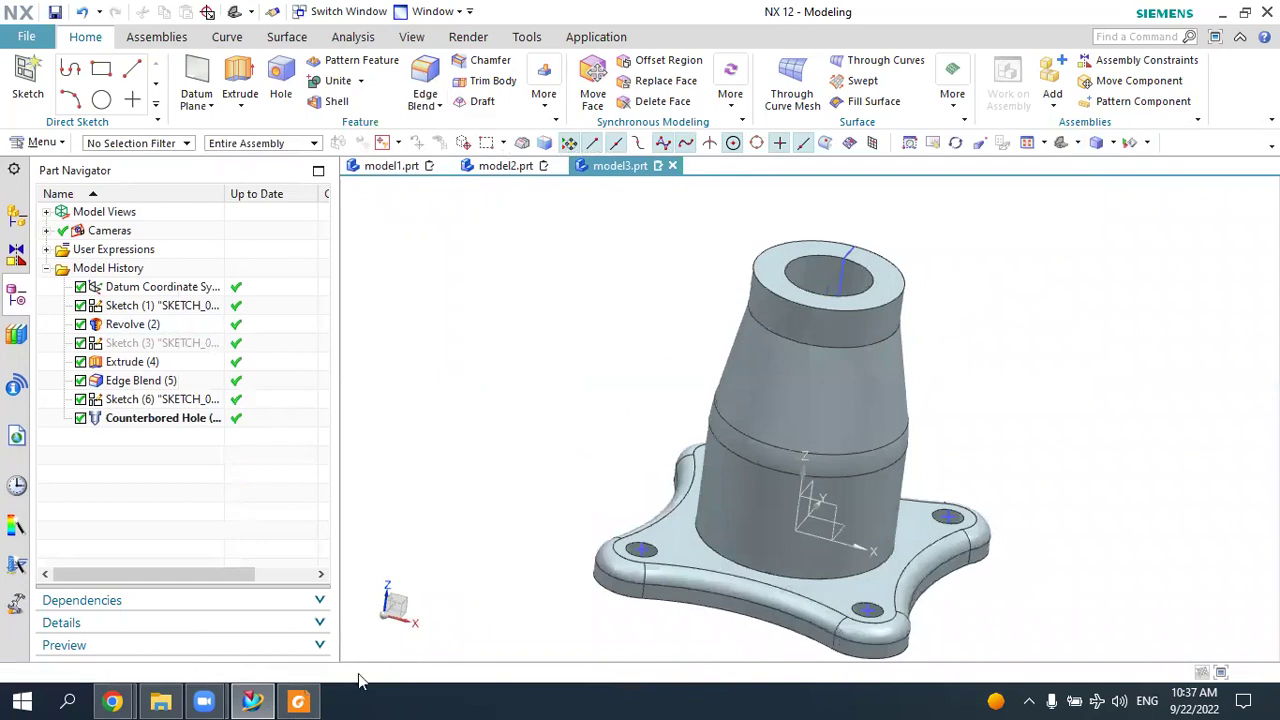
{"action": "left_click", "coordinate": [297, 701]}
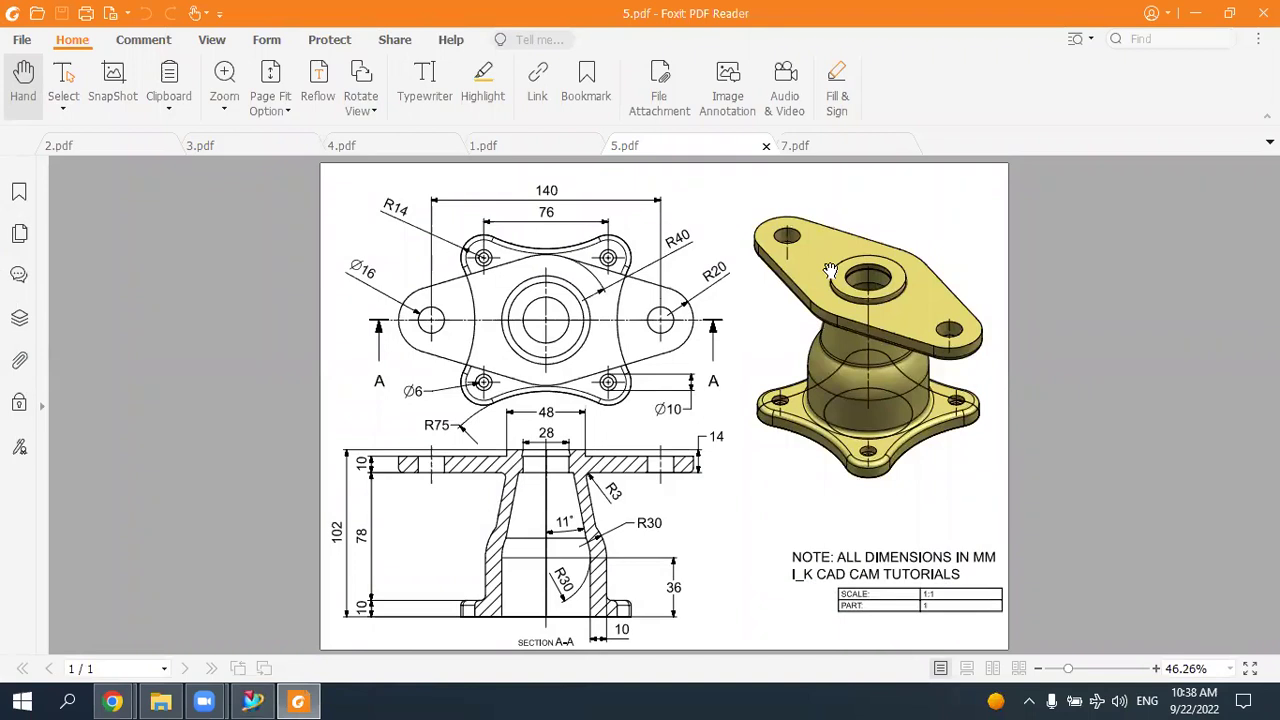
{"action": "left_click", "coordinate": [297, 701]}
{"action": "left_click", "coordinate": [27, 80]}
{"action": "left_click", "coordinate": [762, 265]}
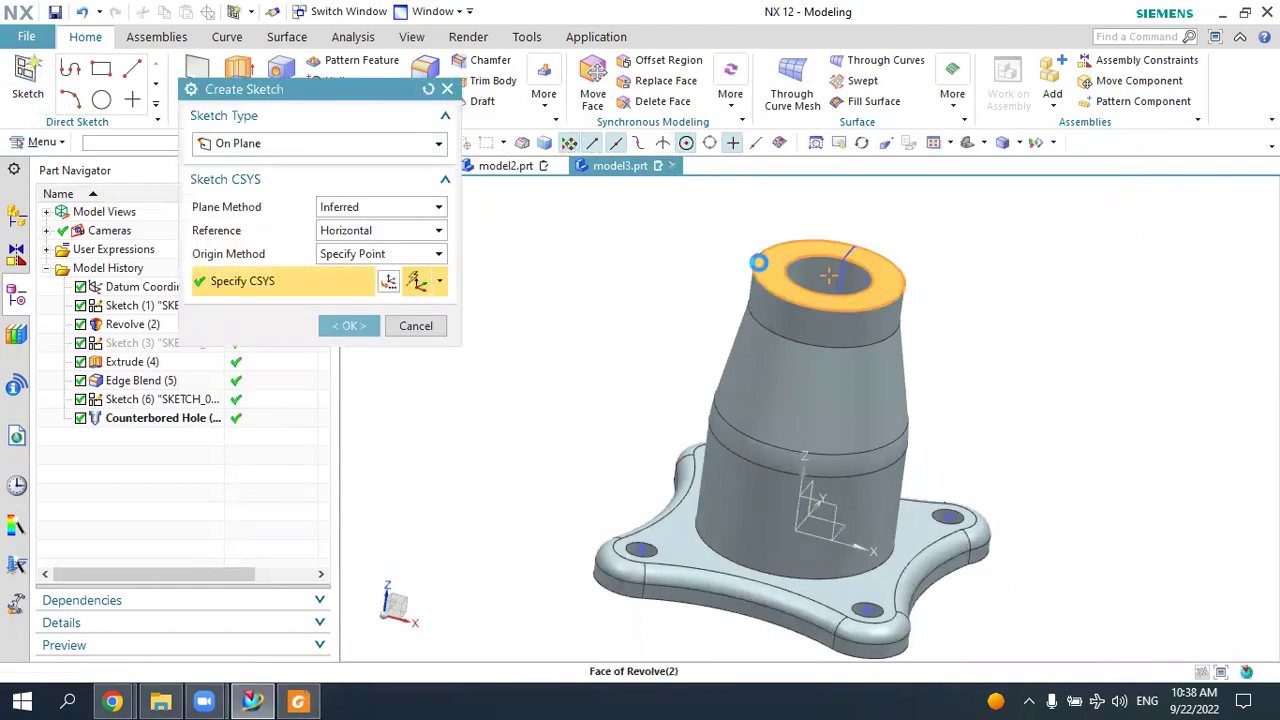
{"action": "left_click", "coordinate": [345, 325]}
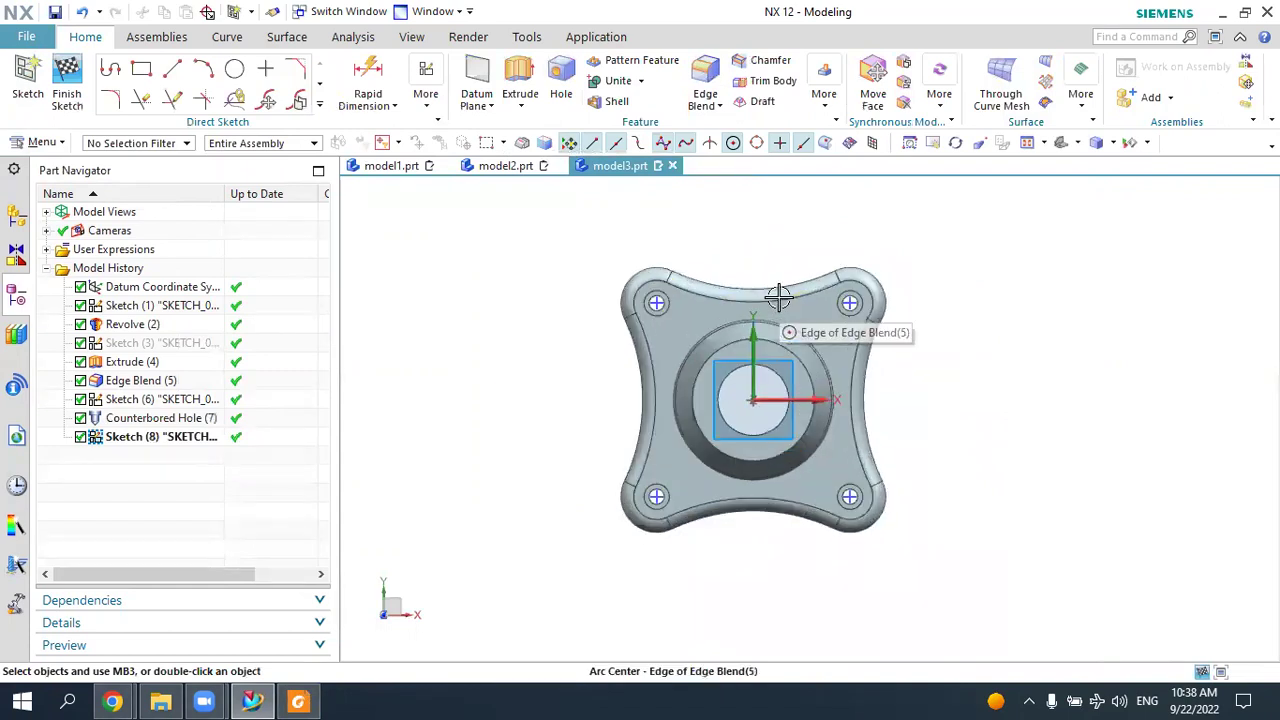
Consult 5.pdf for the flange radii and sketch a circle about 106 mm in diameter centred on the sketch origin.
{"action": "left_click", "coordinate": [298, 701]}
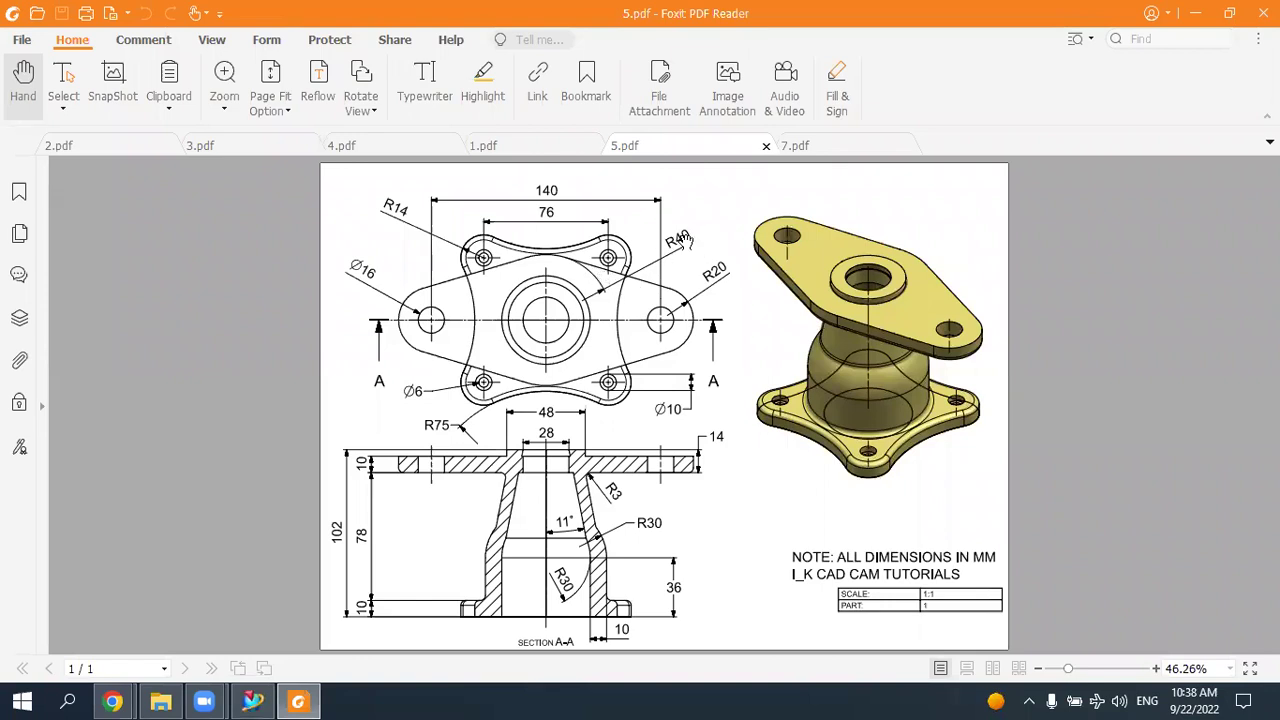
{"action": "left_click", "coordinate": [298, 701]}
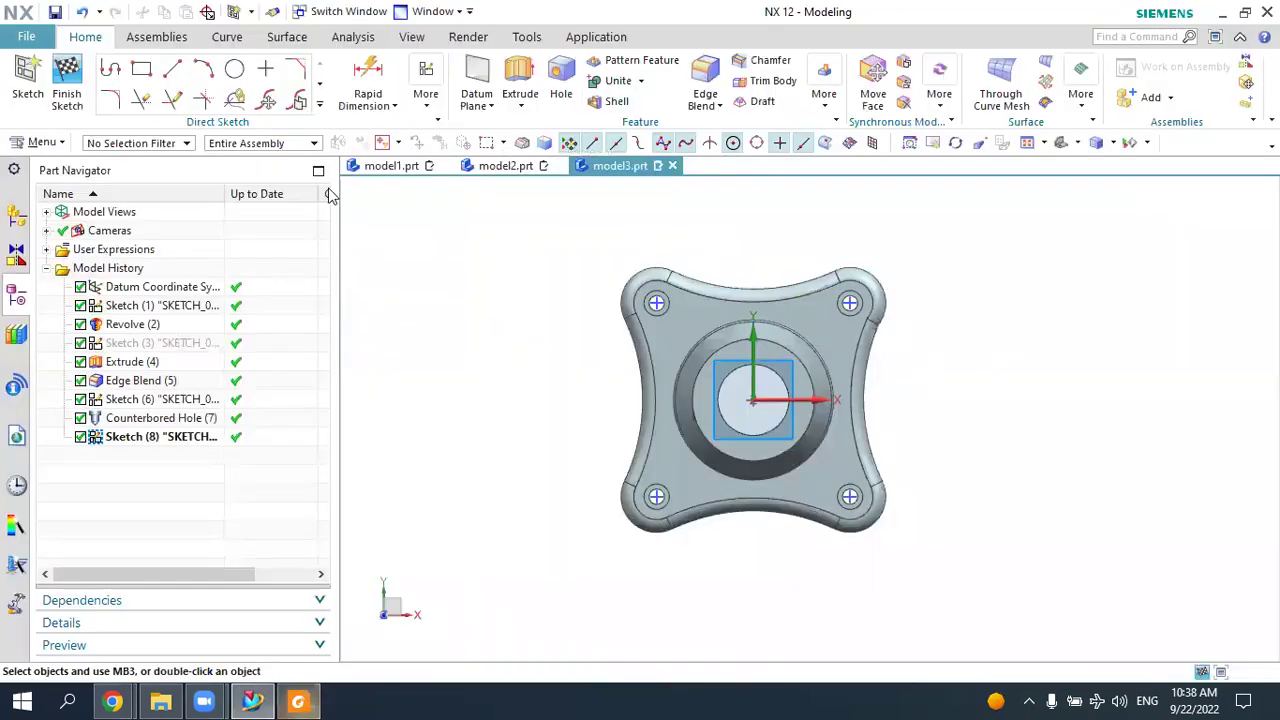
{"action": "left_click", "coordinate": [235, 68]}
{"action": "scroll", "coordinate": [830, 366], "scroll_direction": "up", "scroll_amount": 1}
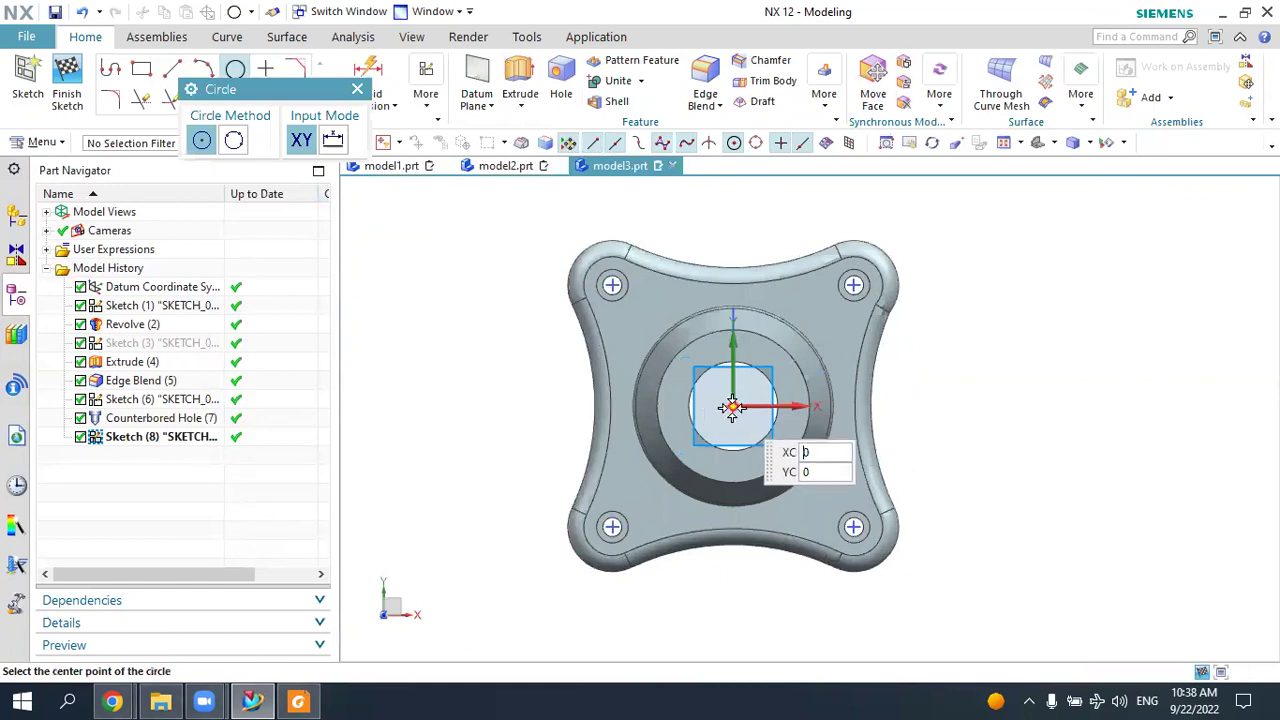
{"action": "left_click", "coordinate": [733, 405]}
{"action": "left_click", "coordinate": [748, 236]}
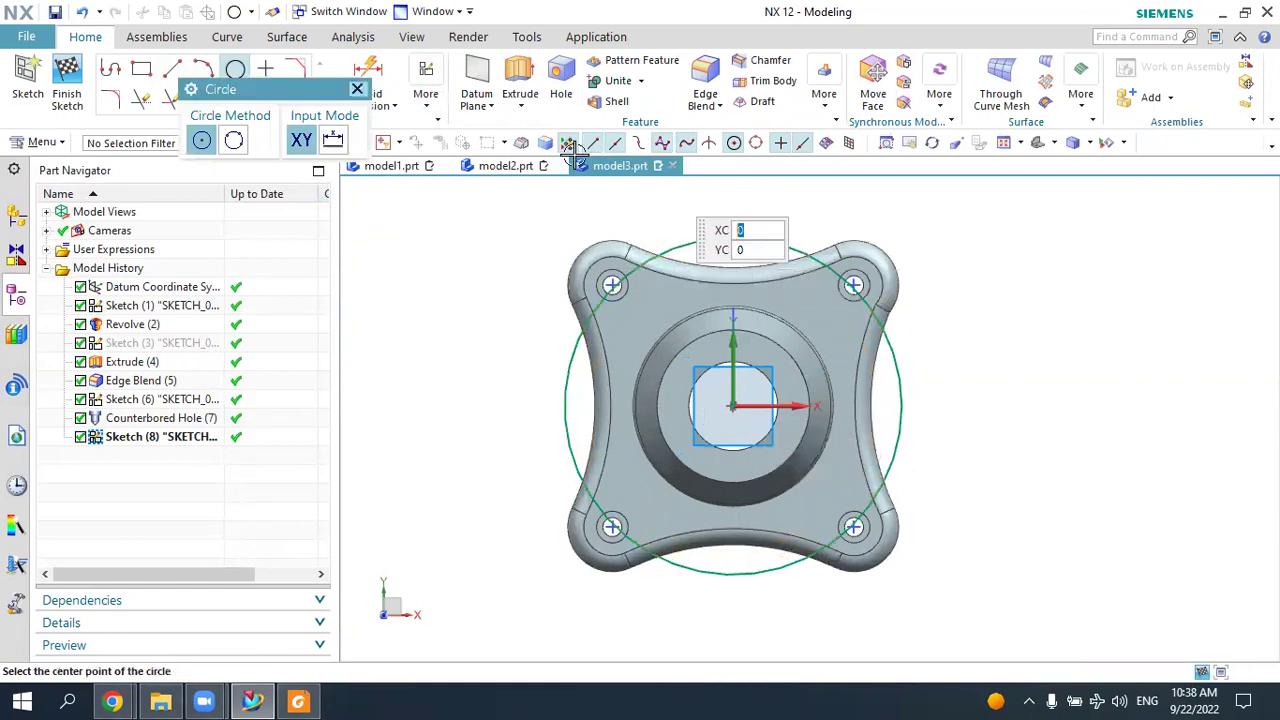
{"action": "key", "text": "Escape"}
Dimension the central circle's diameter and set it to 80 mm.
{"action": "key", "text": "d"}
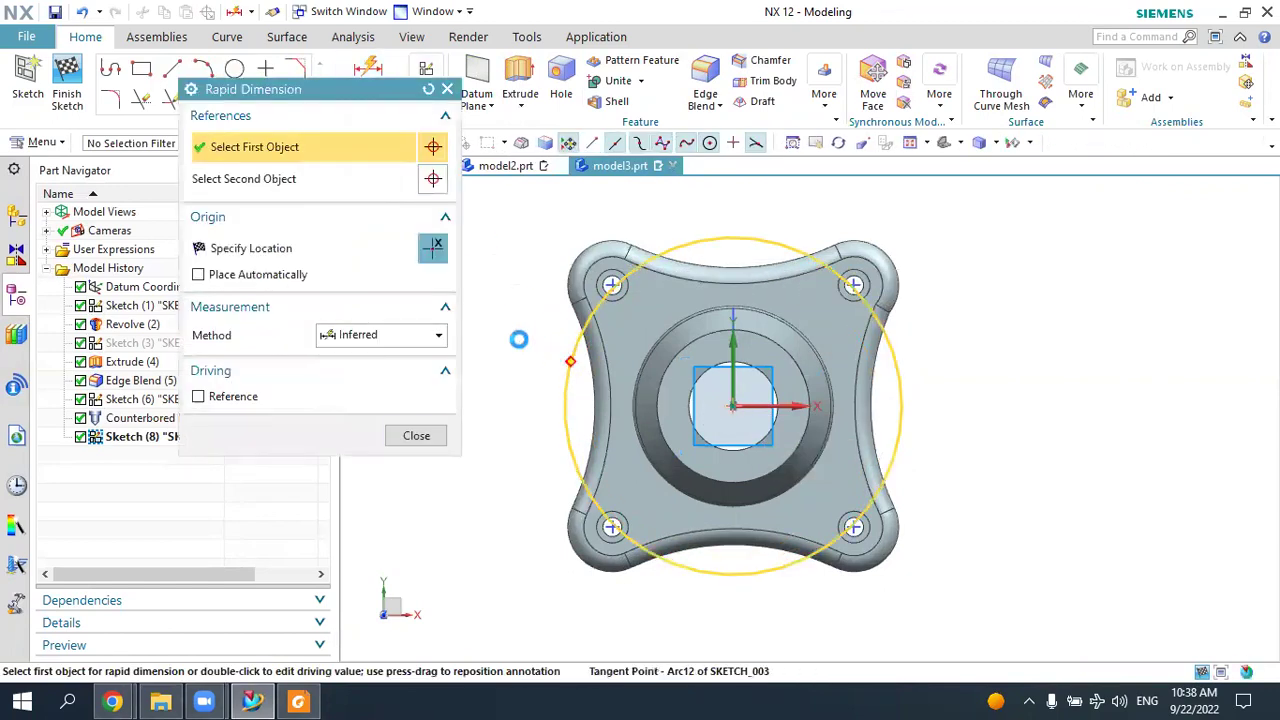
{"action": "left_click", "coordinate": [512, 335]}
{"action": "left_click", "coordinate": [492, 321]}
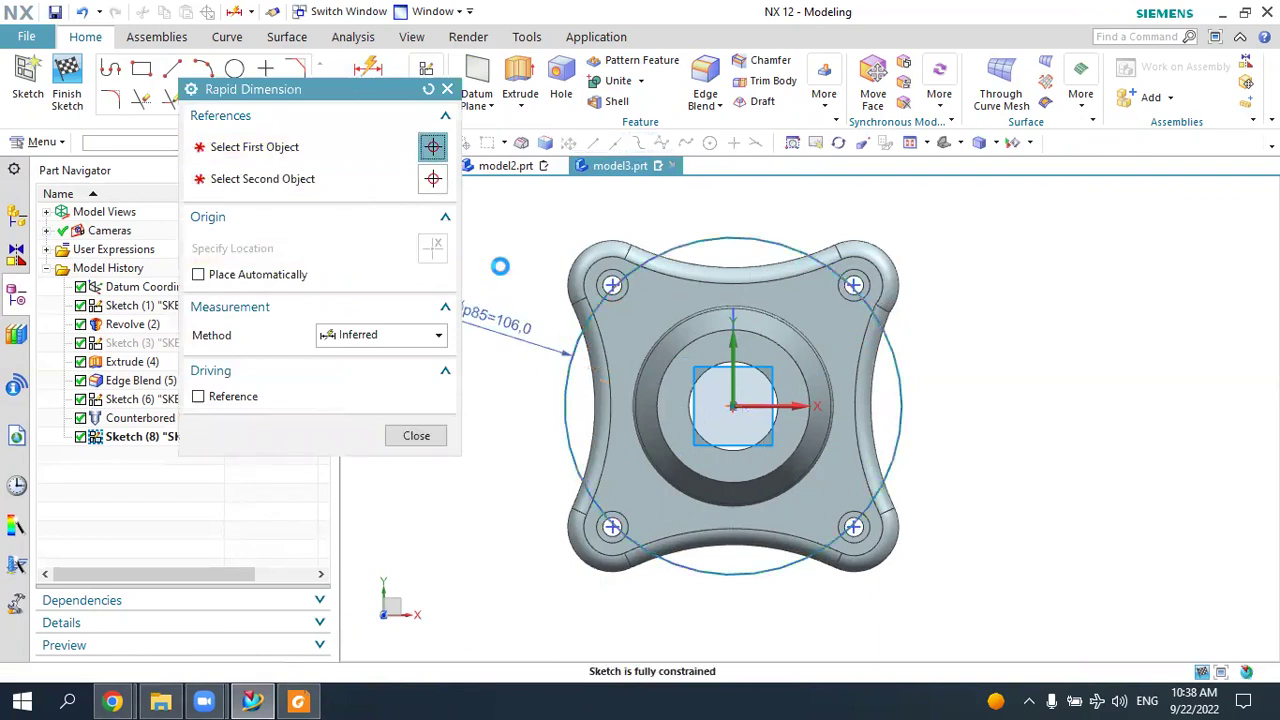
{"action": "type", "text": "80"}
{"action": "key", "text": "Return"}
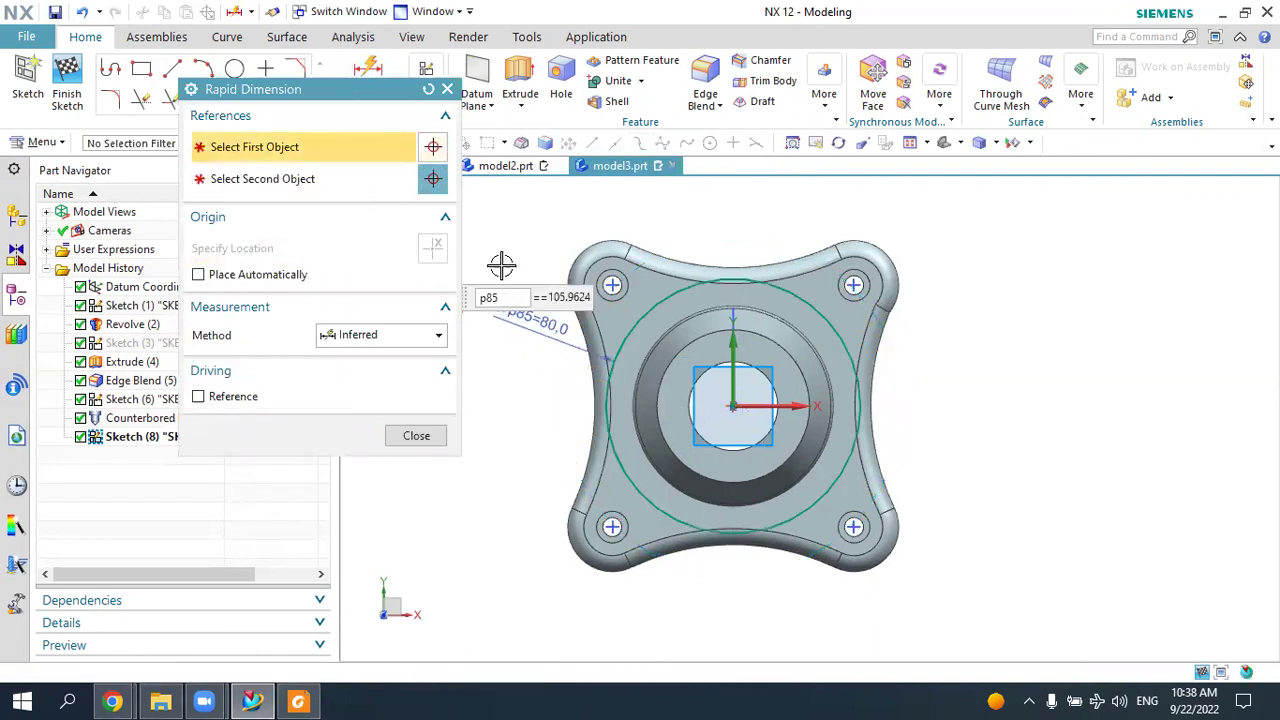
{"action": "key", "text": "Escape"}
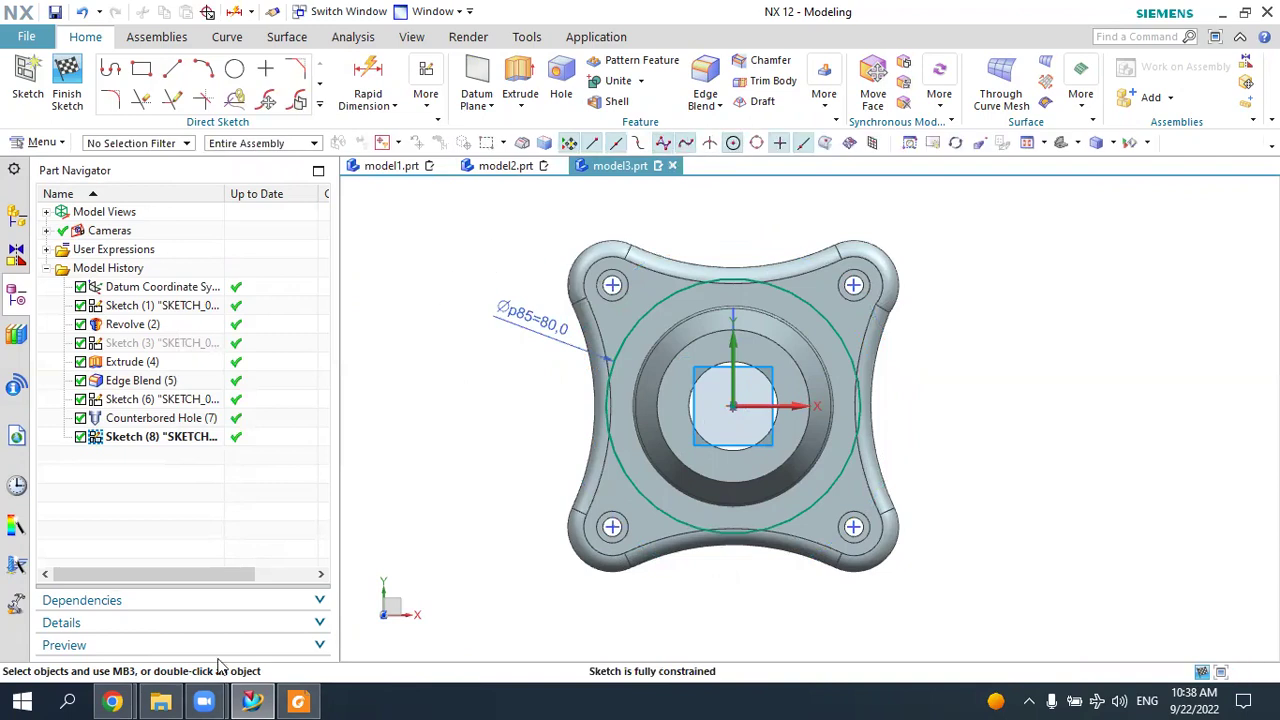
Check 5.pdf and sketch a 40 mm diameter circle on the positive X side, centred about 83 mm from the origin.
{"action": "left_click", "coordinate": [298, 700]}
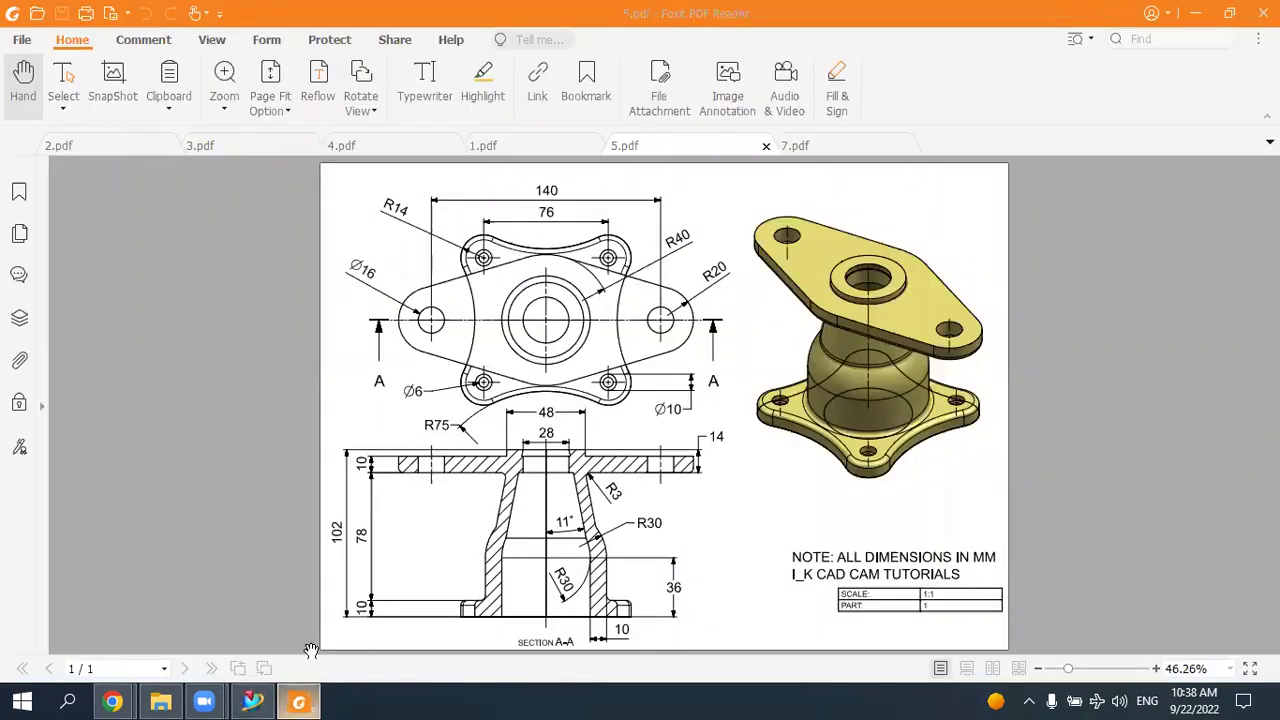
{"action": "left_click", "coordinate": [253, 700]}
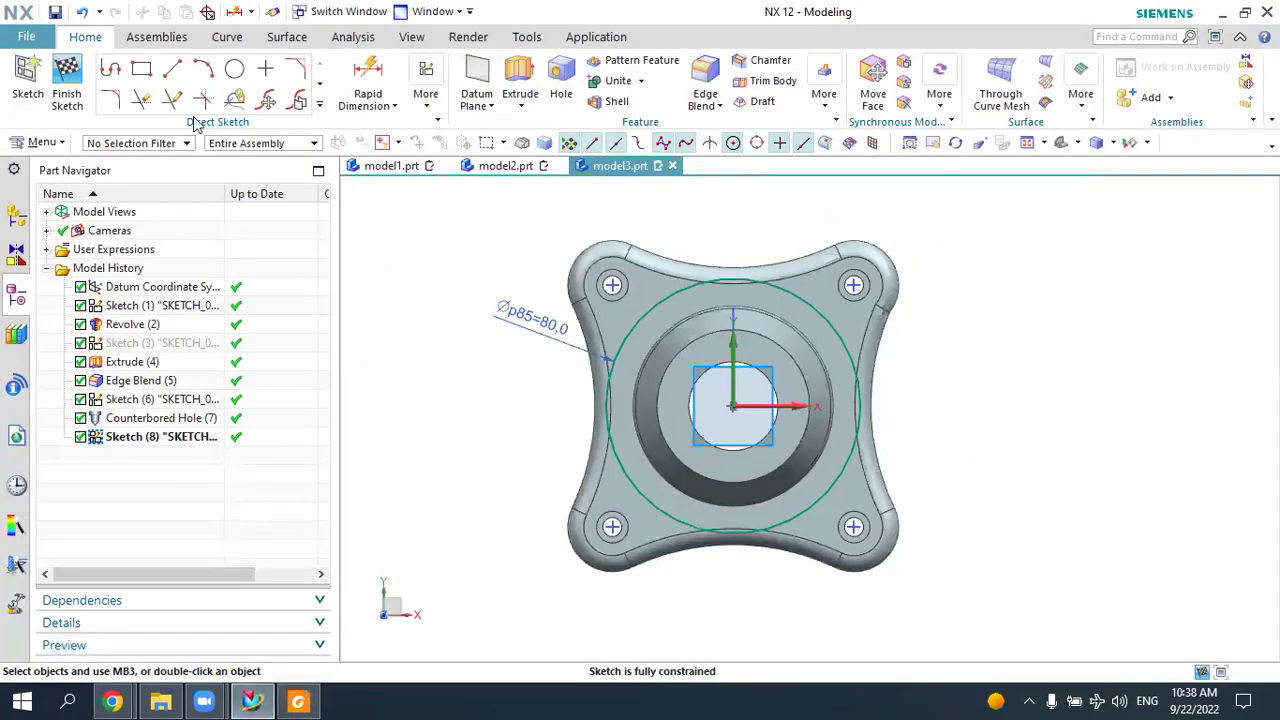
{"action": "left_click", "coordinate": [235, 68]}
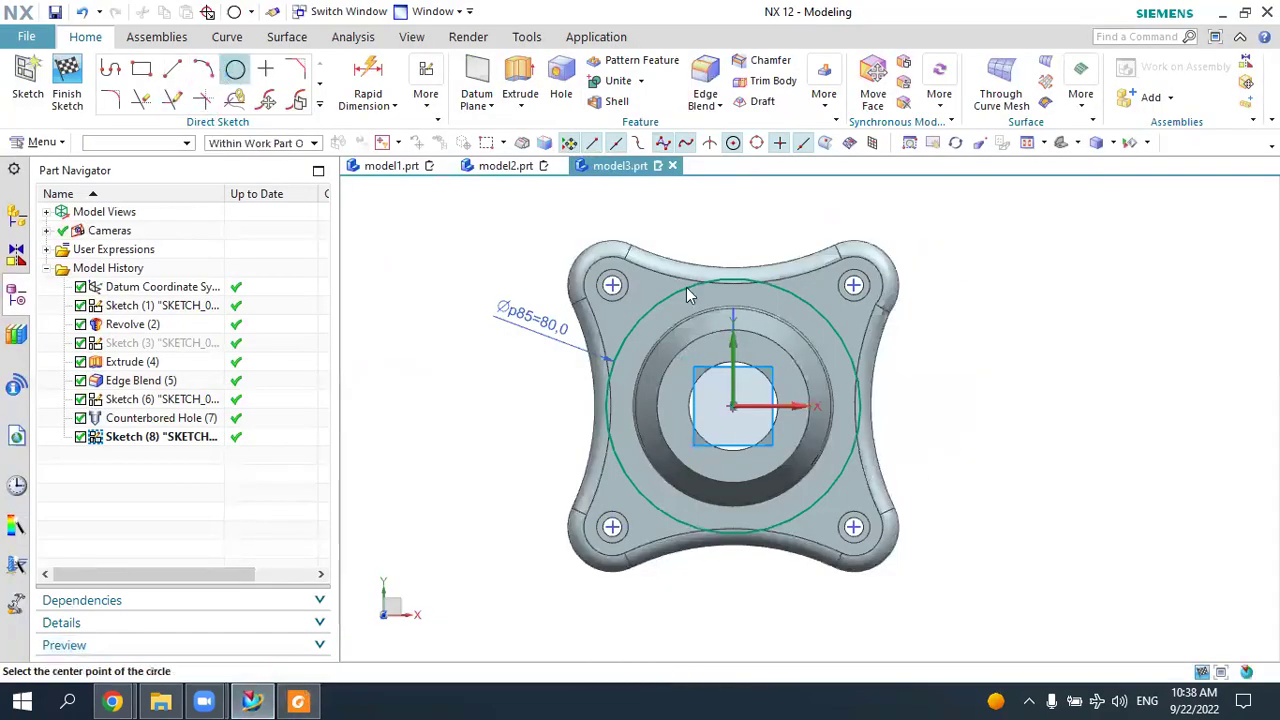
{"action": "left_click", "coordinate": [995, 405]}
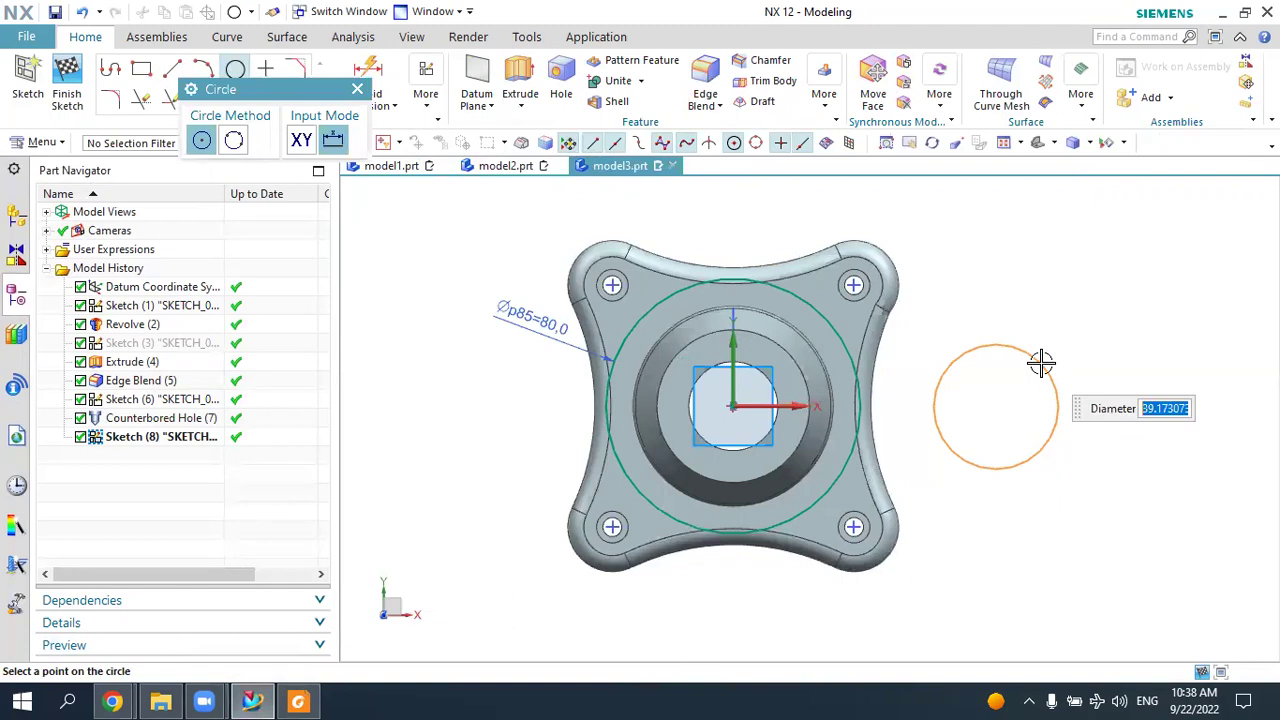
{"action": "type", "text": "40"}
{"action": "key", "text": "Return"}
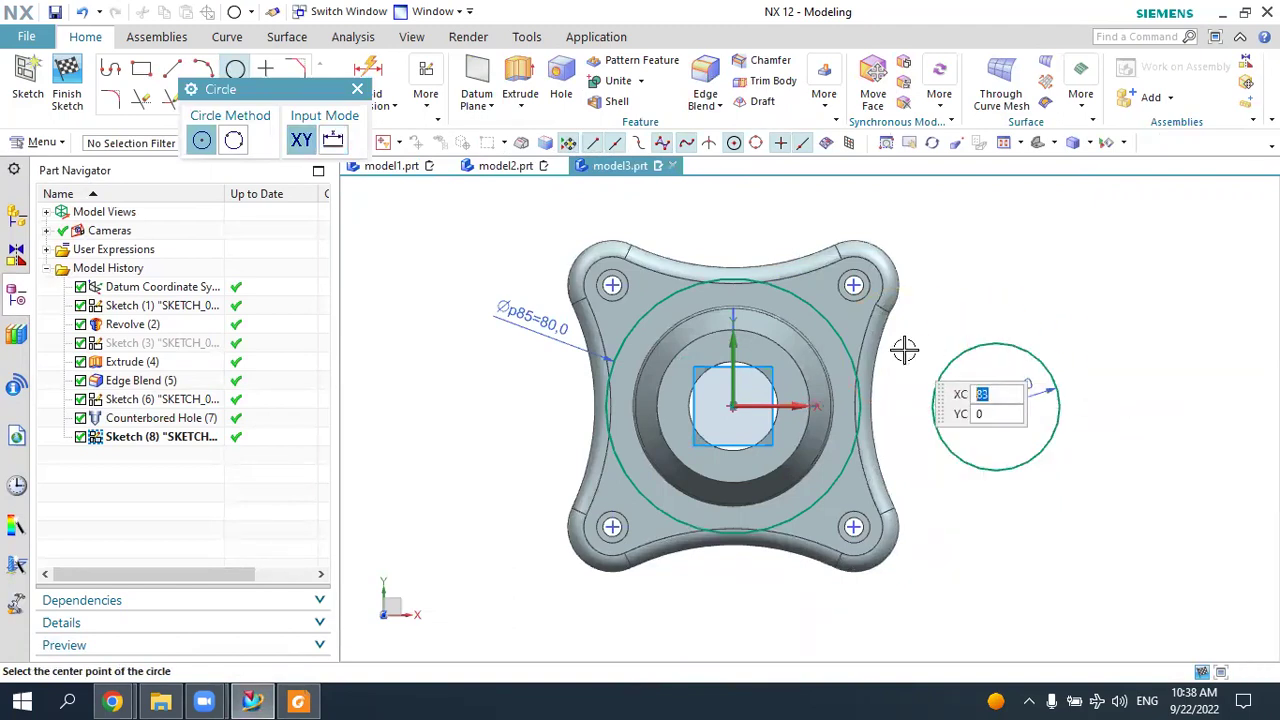
{"action": "key", "text": "Escape"}
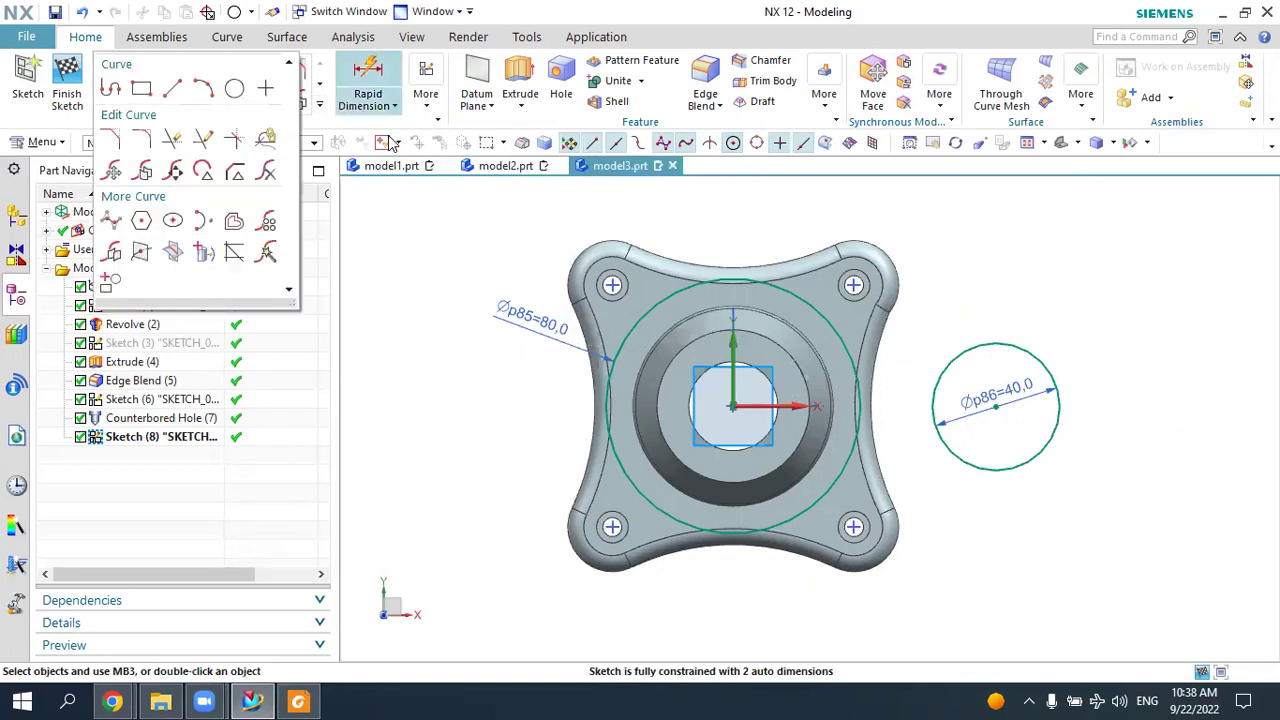
Apply a Horizontal Alignment constraint between the 40 mm circle's centre and the sketch origin.
{"action": "left_click", "coordinate": [426, 88]}
{"action": "left_click", "coordinate": [470, 168]}
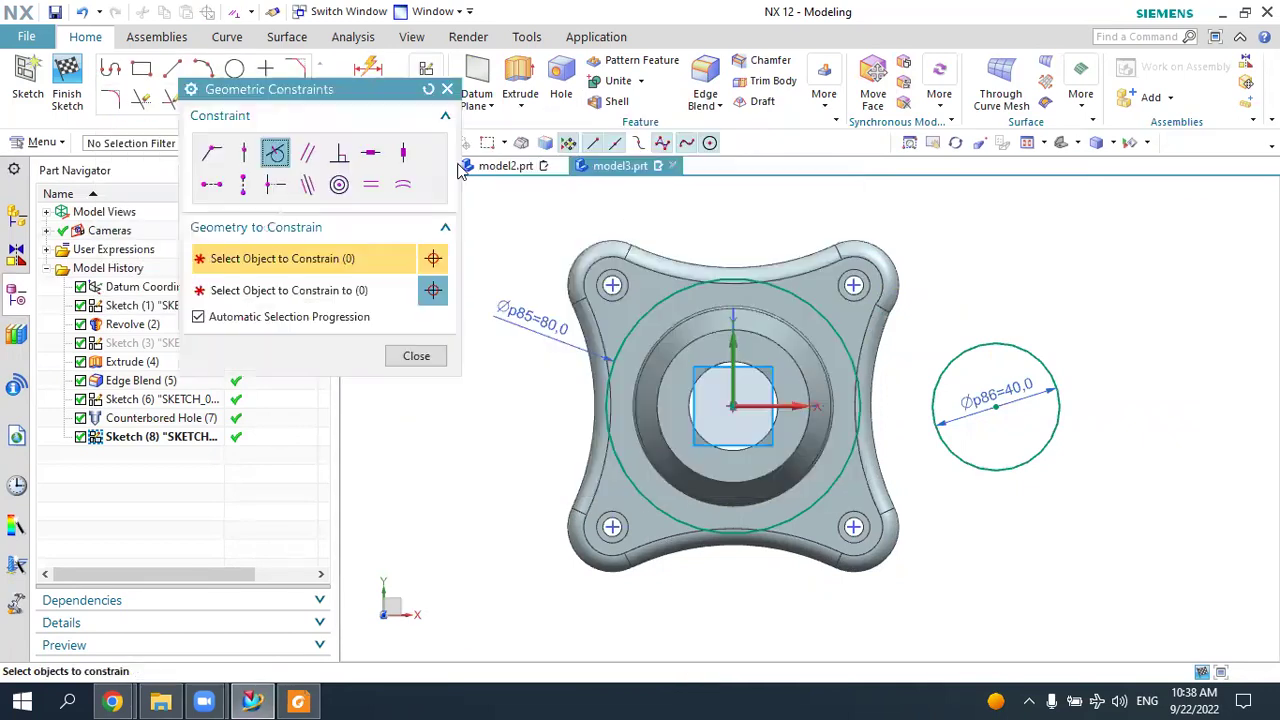
{"action": "left_click", "coordinate": [212, 186]}
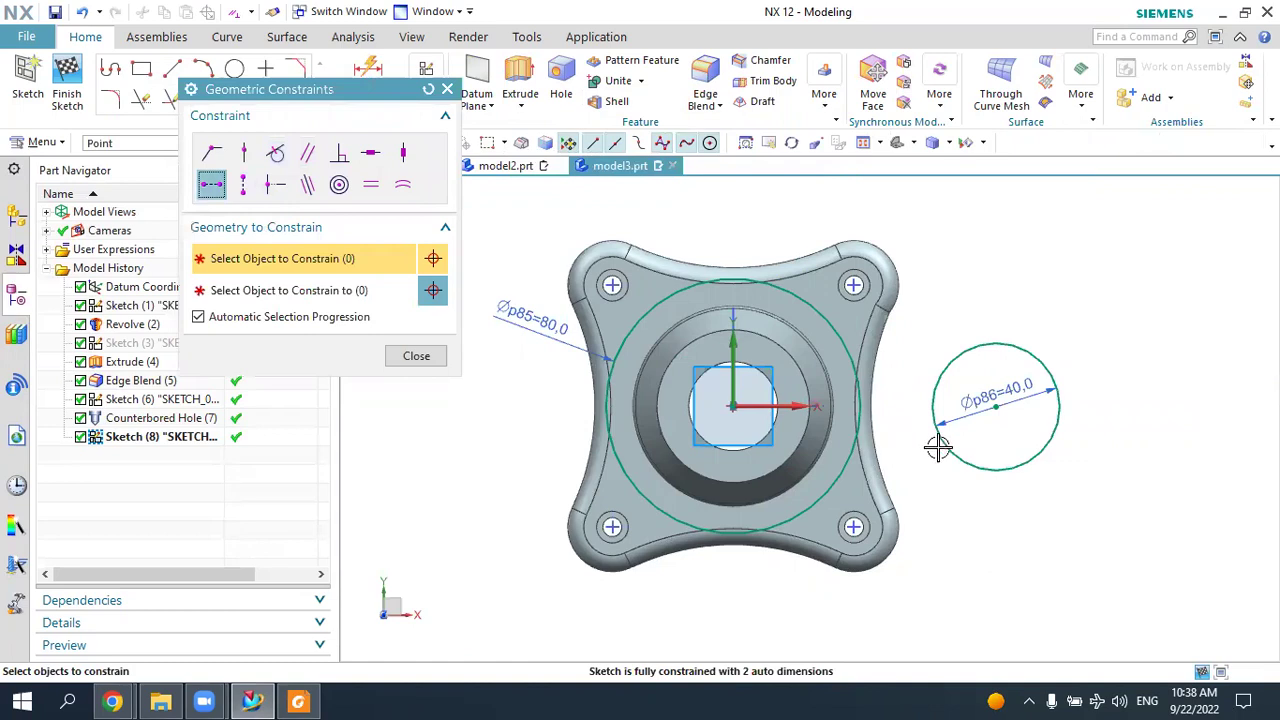
{"action": "left_click", "coordinate": [996, 405]}
{"action": "left_click", "coordinate": [736, 407]}
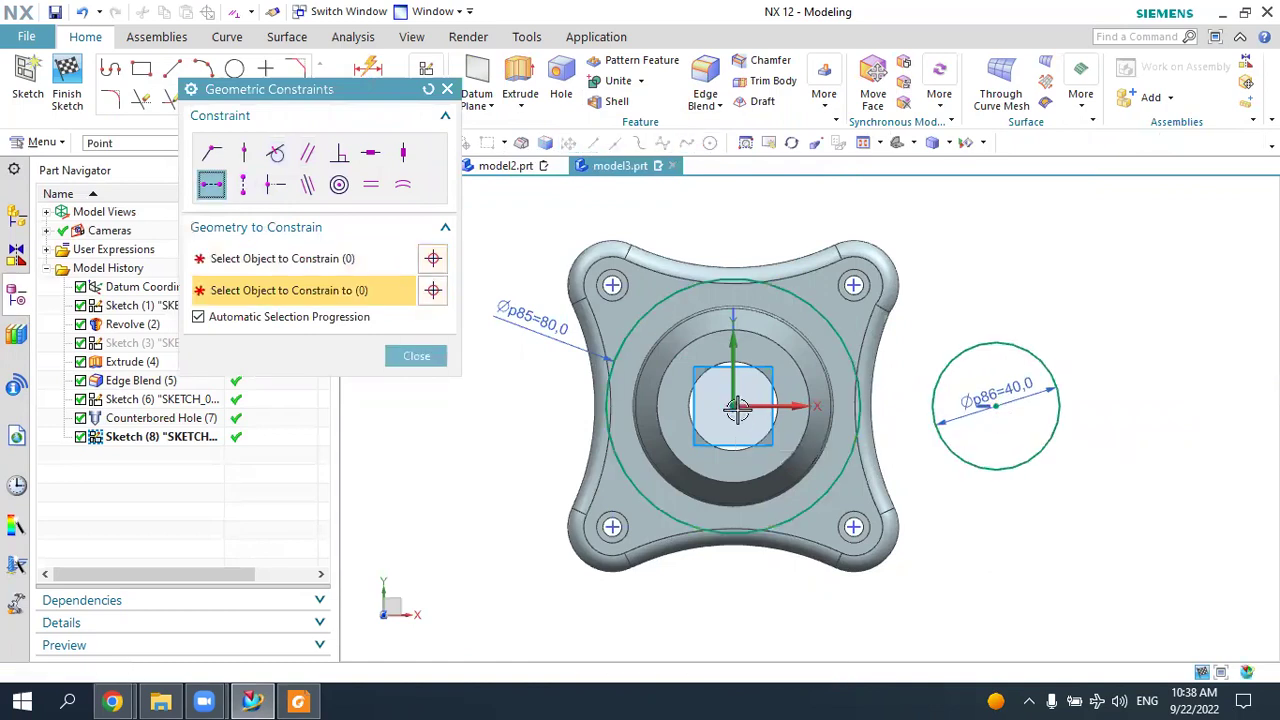
{"action": "key", "text": "Escape"}
Consult 5.pdf for the hole spacing and dimension the horizontal distance between the two circle centres as 70 mm.
{"action": "left_click", "coordinate": [297, 701]}
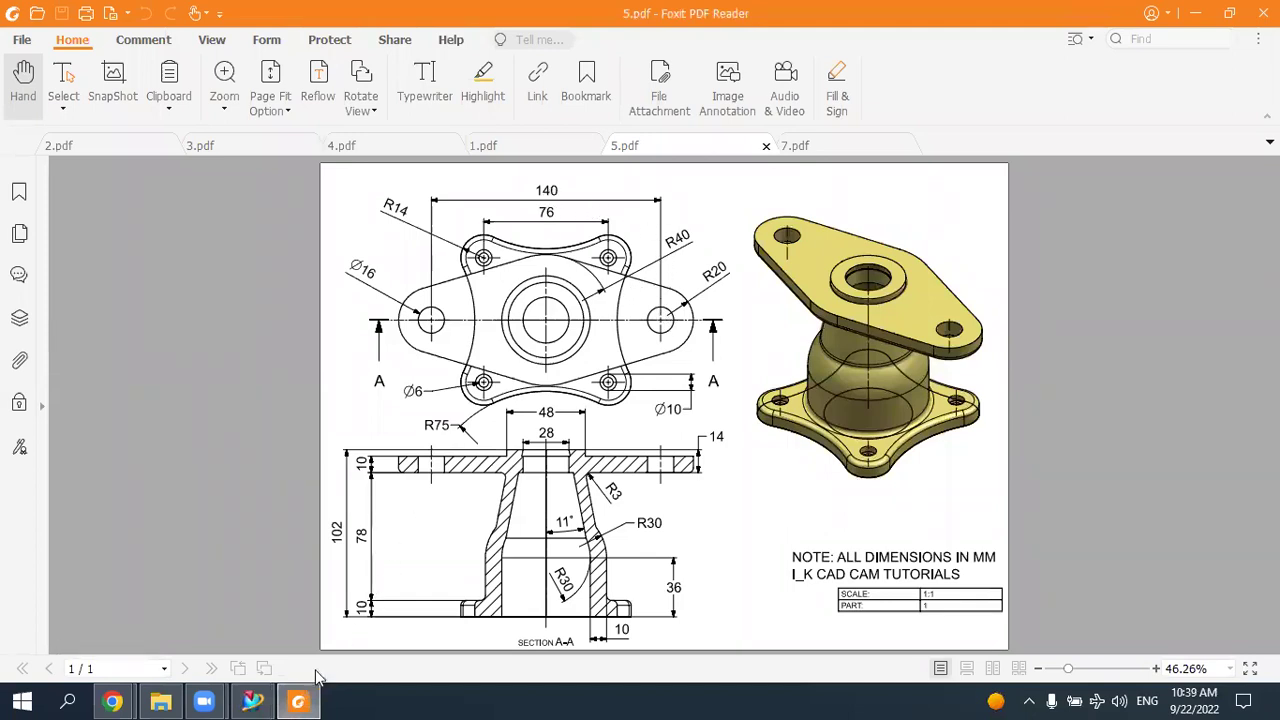
{"action": "key", "text": "alt+Tab"}
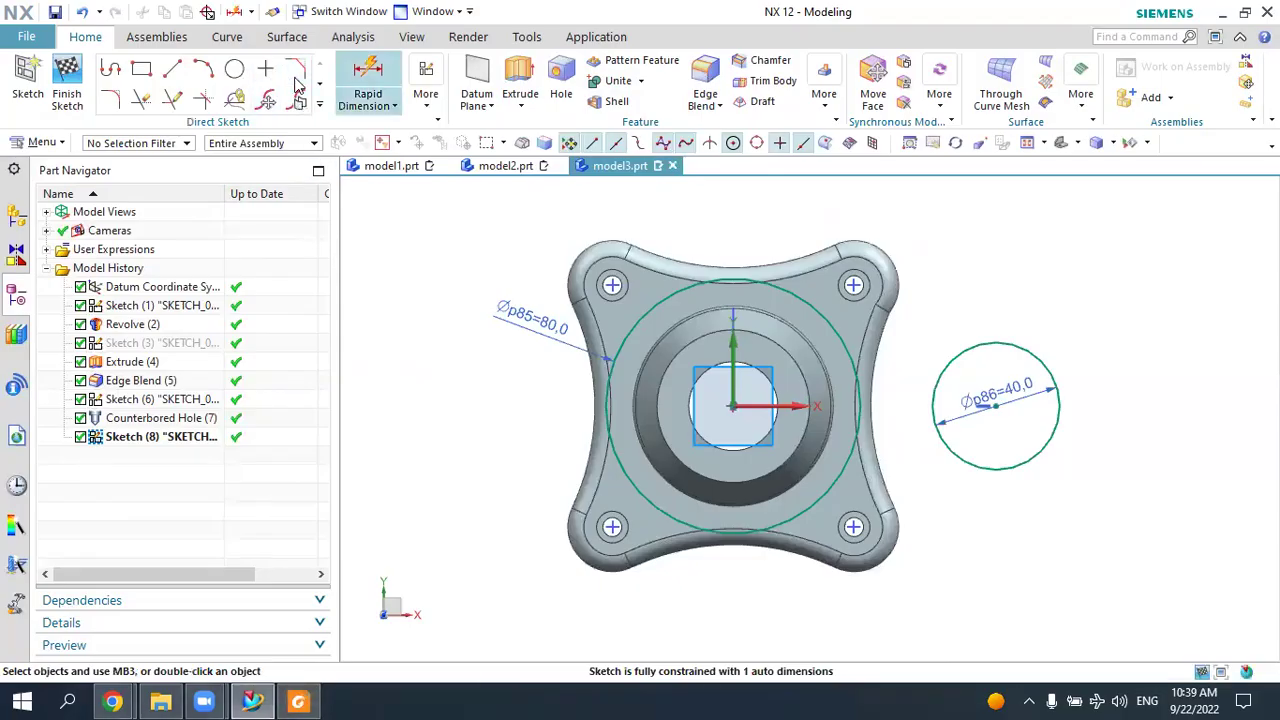
{"action": "left_click", "coordinate": [367, 80]}
{"action": "left_click", "coordinate": [740, 405]}
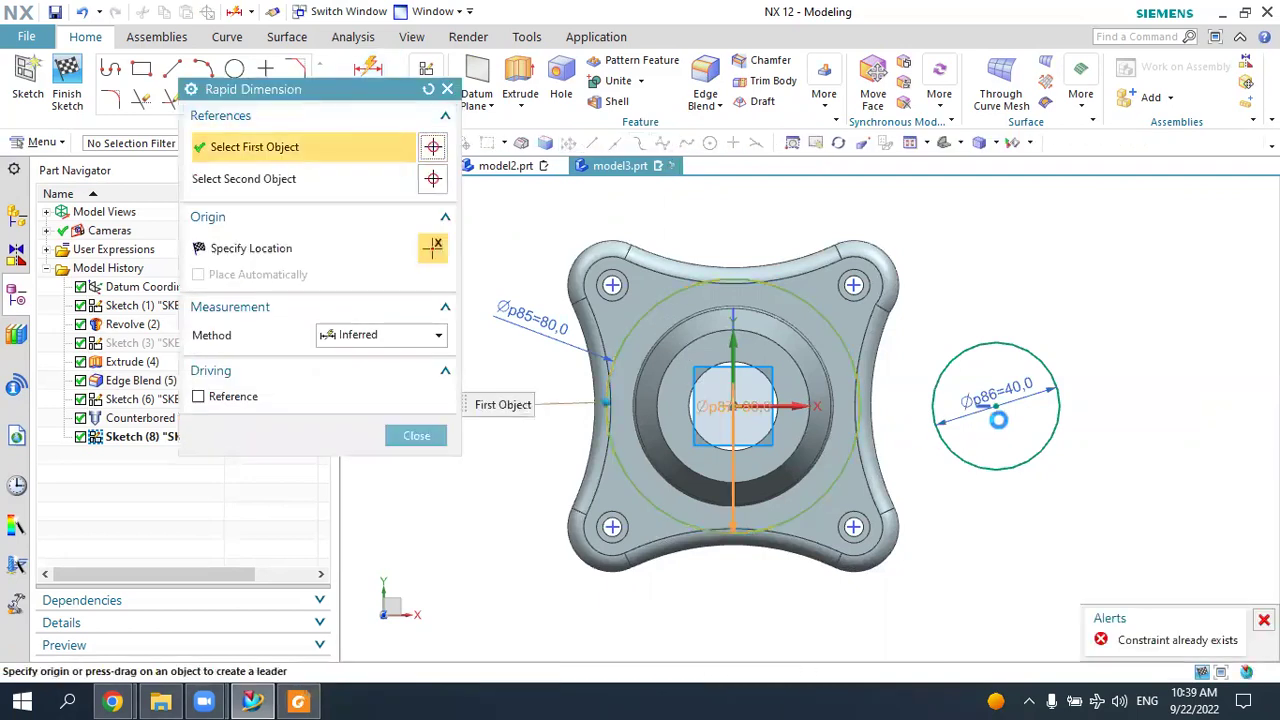
{"action": "left_click", "coordinate": [1000, 405]}
{"action": "left_click", "coordinate": [799, 603]}
{"action": "type", "text": "7"}
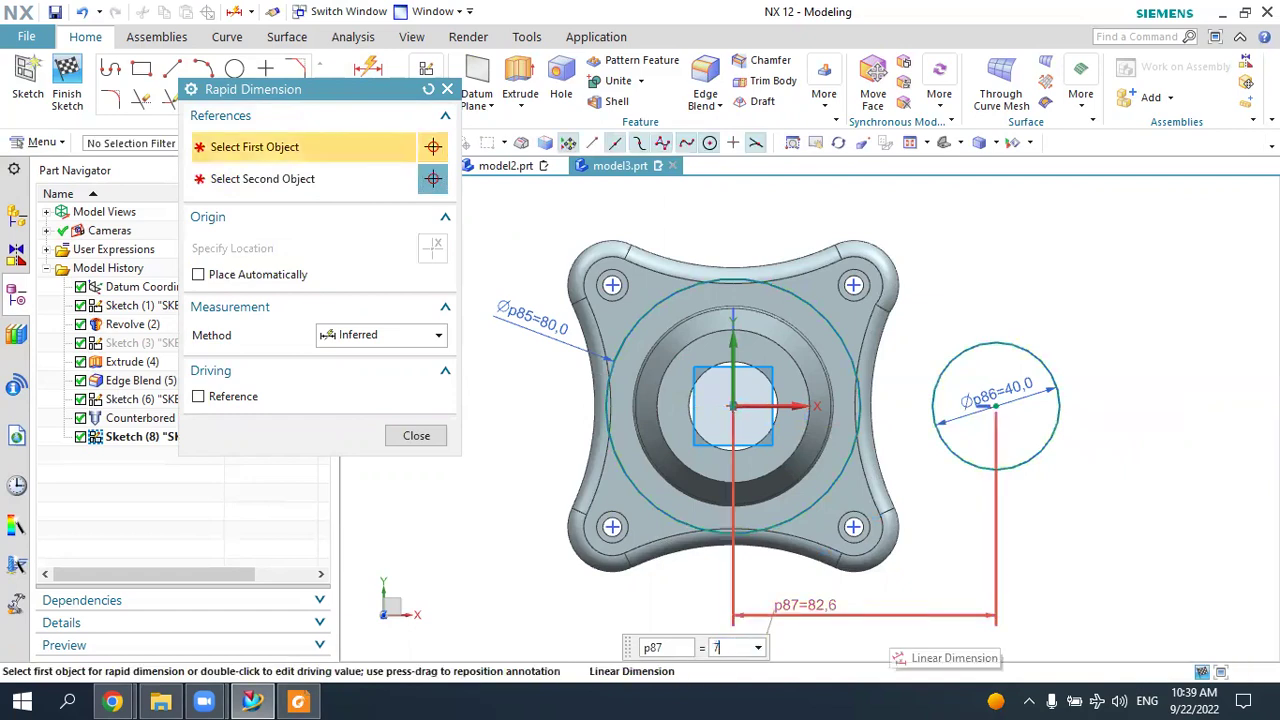
{"action": "type", "text": "0"}
{"action": "key", "text": "Return"}
{"action": "key", "text": "Escape"}
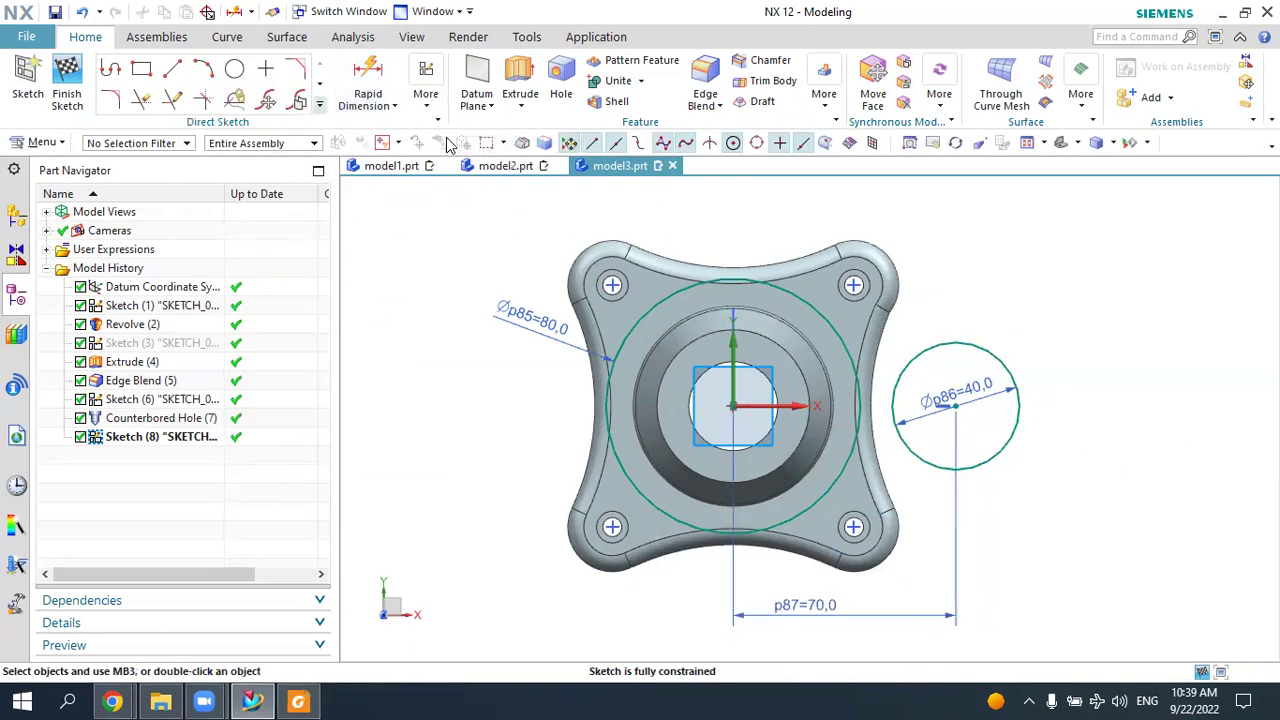
Mirror the 40 mm circle about the sketch's vertical axis with Mirror Curve.
{"action": "left_click", "coordinate": [319, 103]}
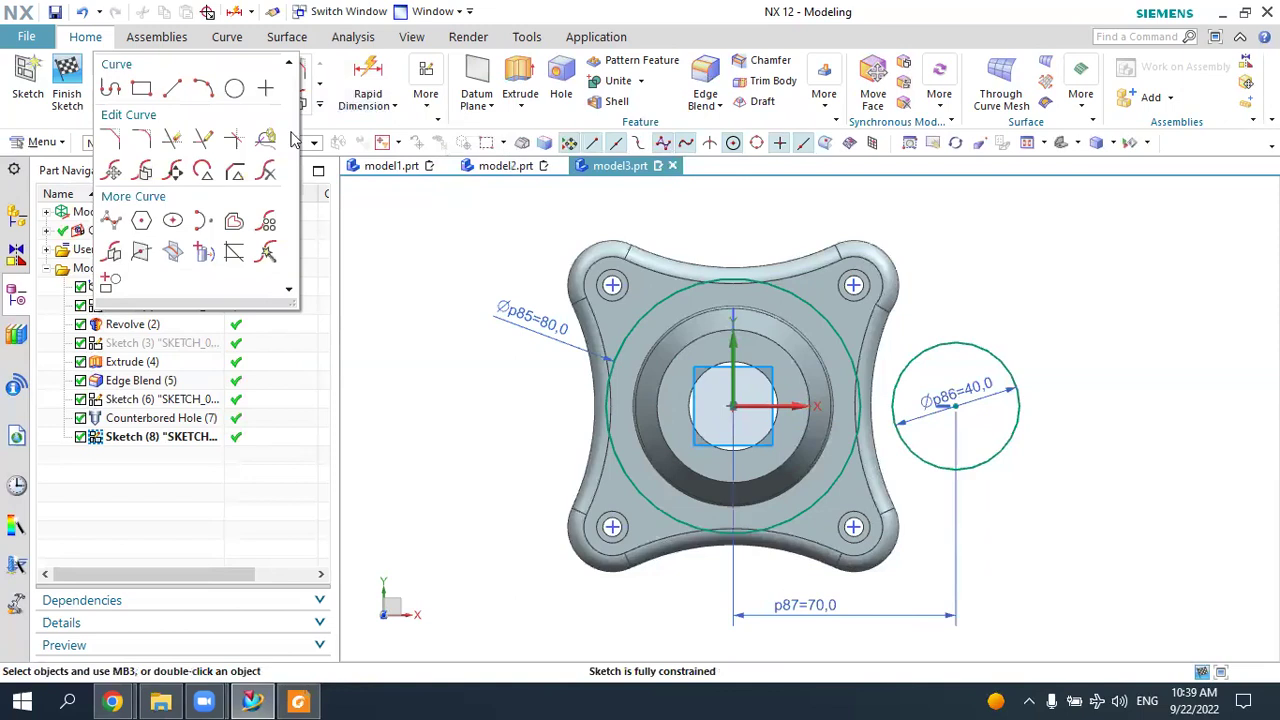
{"action": "left_click", "coordinate": [114, 254]}
{"action": "left_click", "coordinate": [955, 343]}
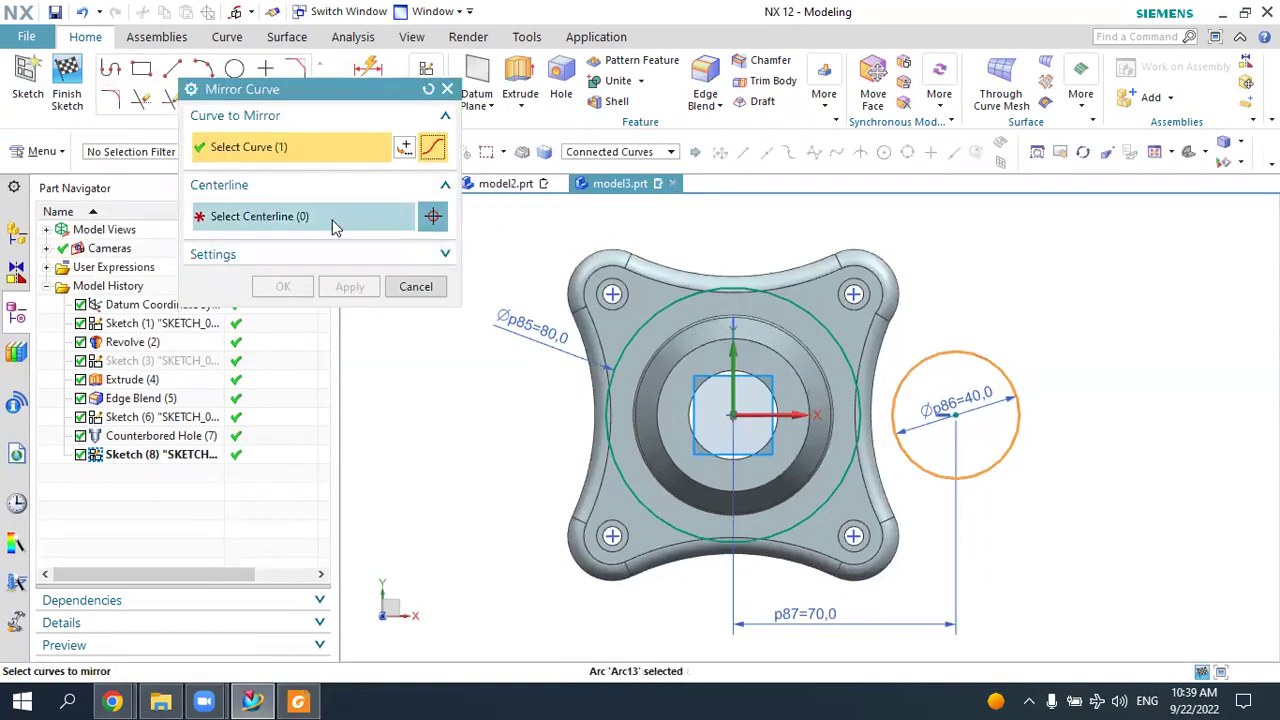
{"action": "left_click", "coordinate": [335, 227]}
{"action": "left_click", "coordinate": [735, 345]}
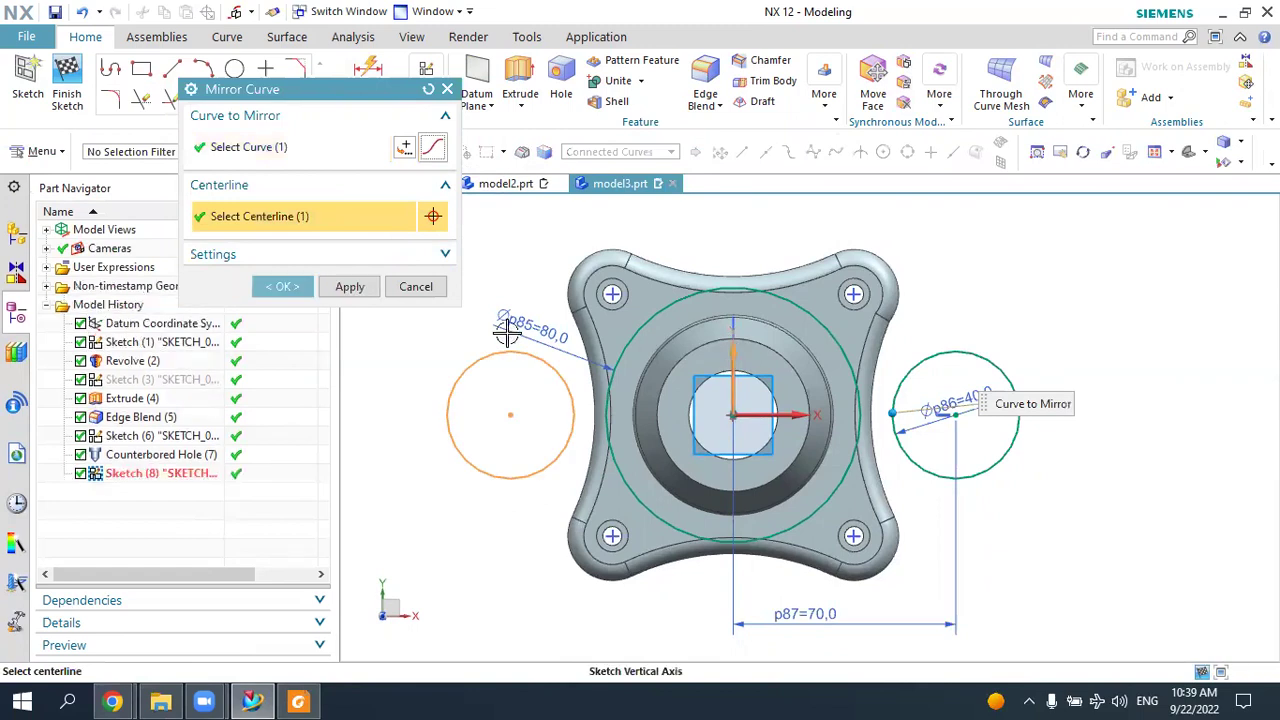
{"action": "left_click", "coordinate": [308, 287]}
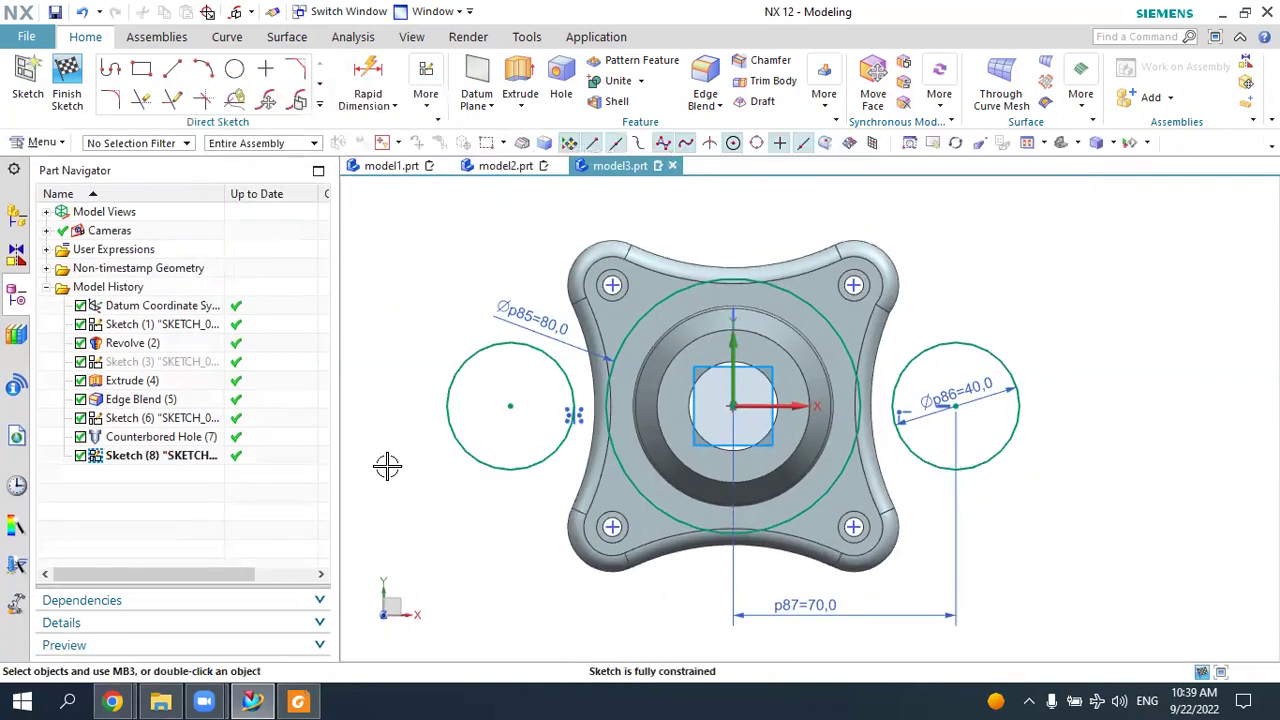
Check 5.pdf and sketch the two upper lines tangent to the 80 mm circle and each 40 mm circle.
{"action": "left_click", "coordinate": [302, 701]}
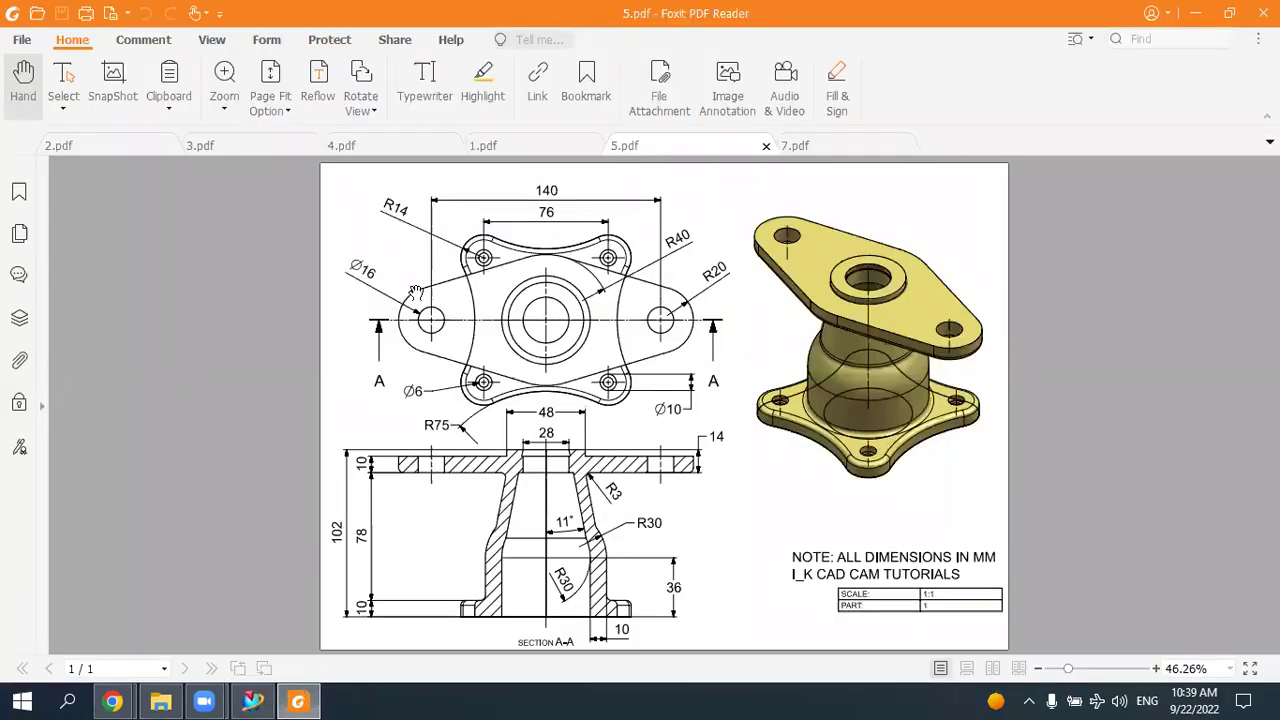
{"action": "left_click", "coordinate": [253, 701]}
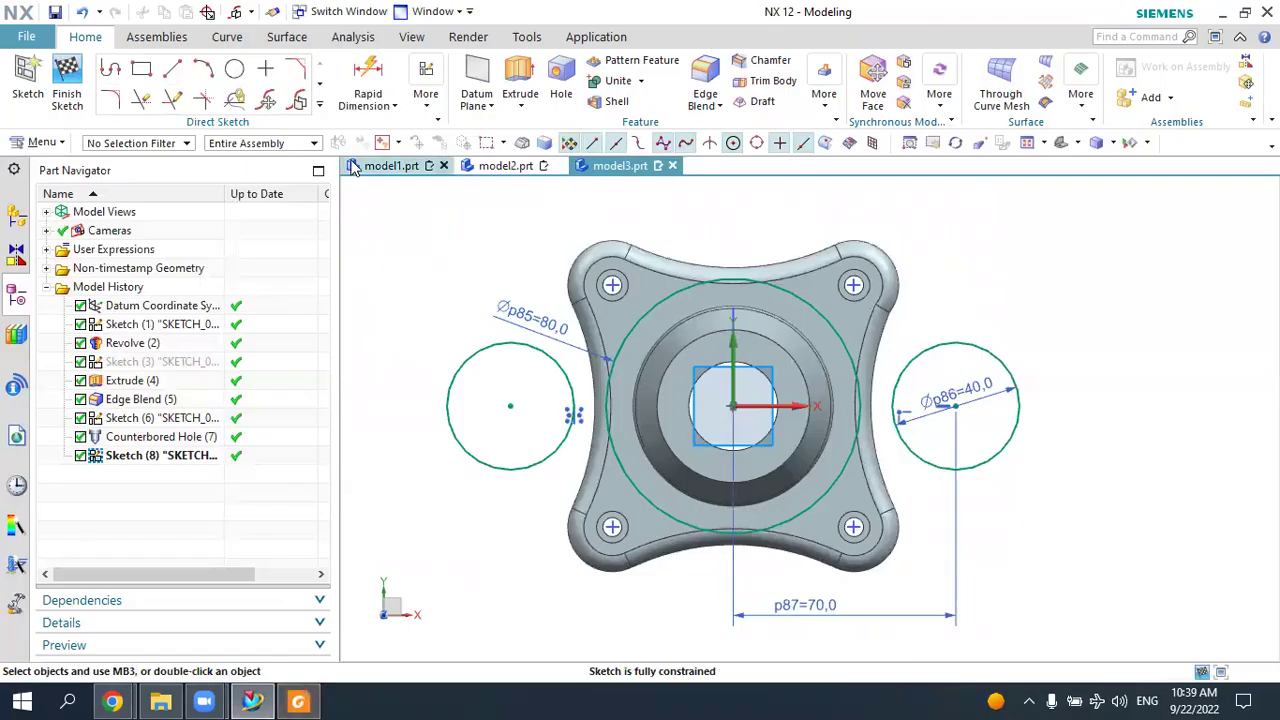
{"action": "left_click", "coordinate": [174, 72]}
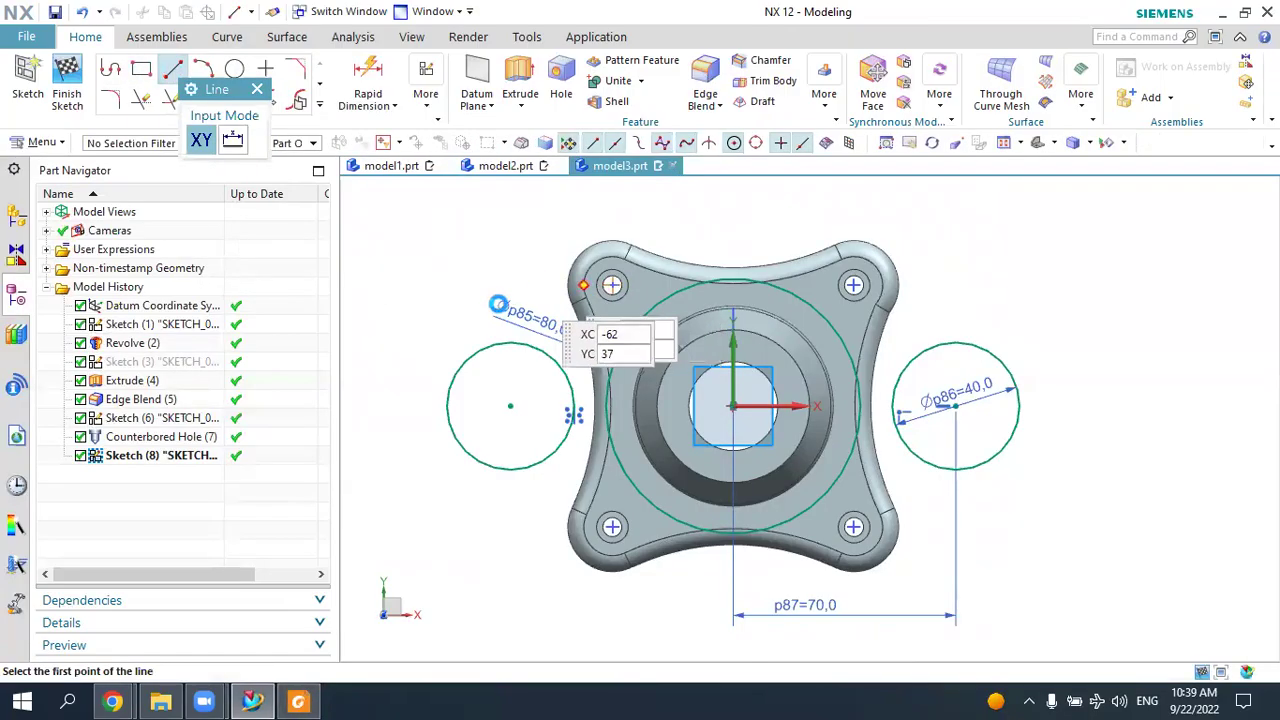
{"action": "left_click", "coordinate": [467, 350]}
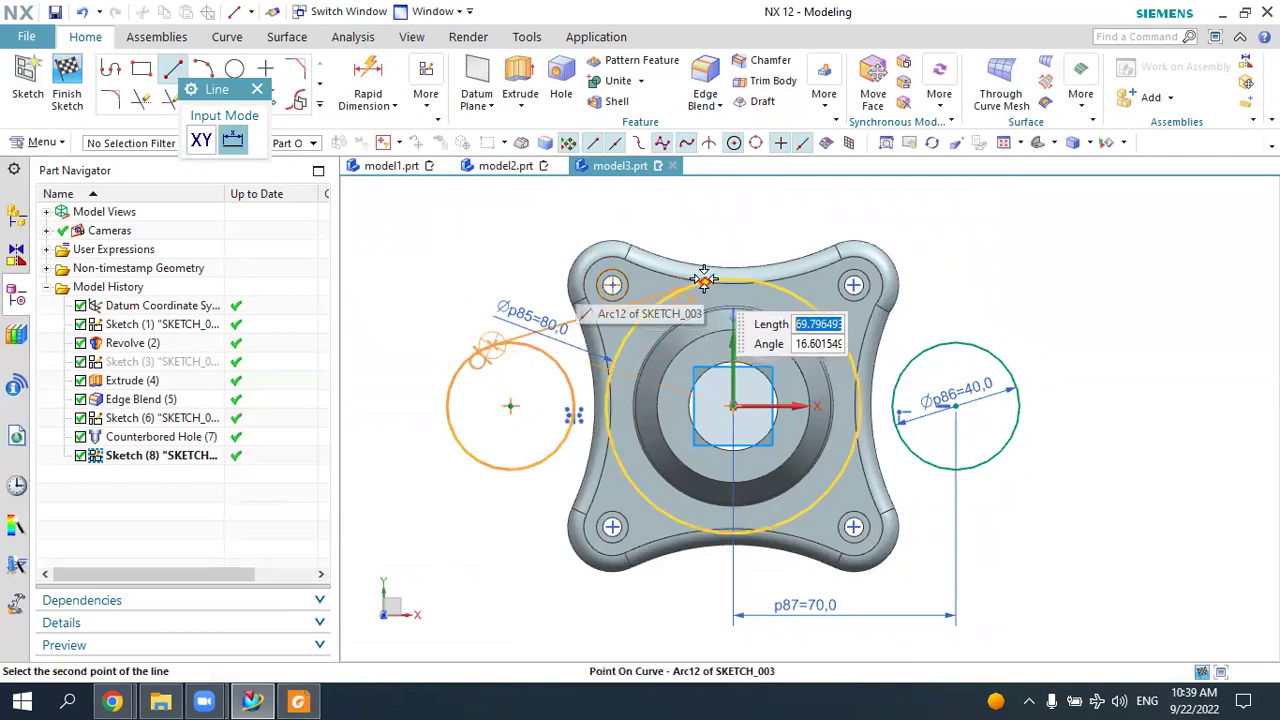
{"action": "left_click", "coordinate": [700, 284]}
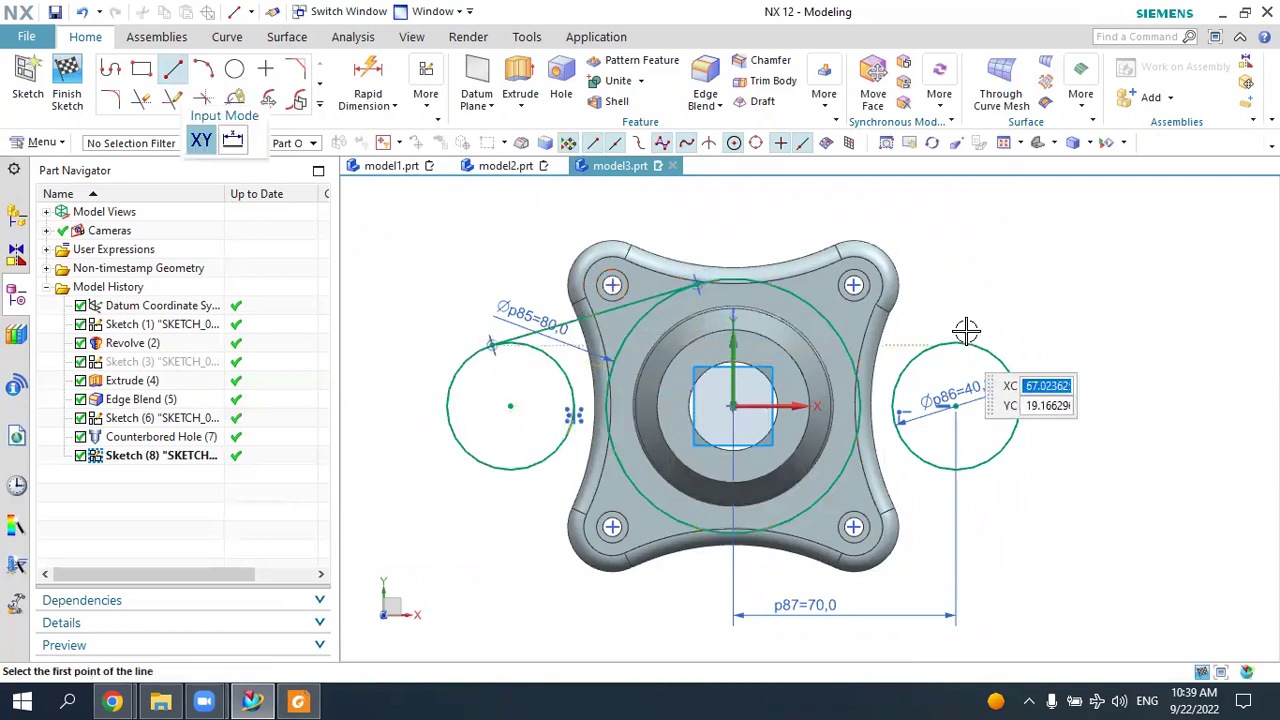
{"action": "left_click", "coordinate": [776, 281]}
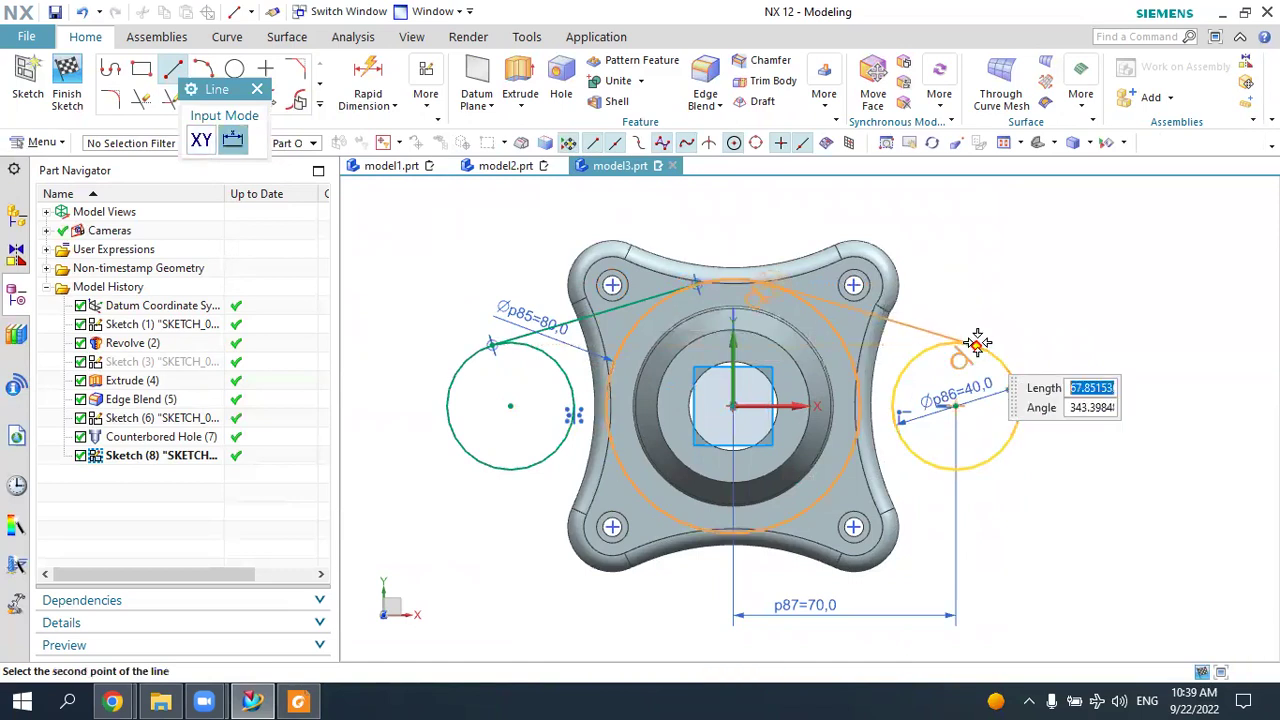
{"action": "left_click", "coordinate": [974, 345]}
Sketch the two lower lines tangent to the 80 mm circle and each 40 mm circle.
{"action": "left_click", "coordinate": [975, 466]}
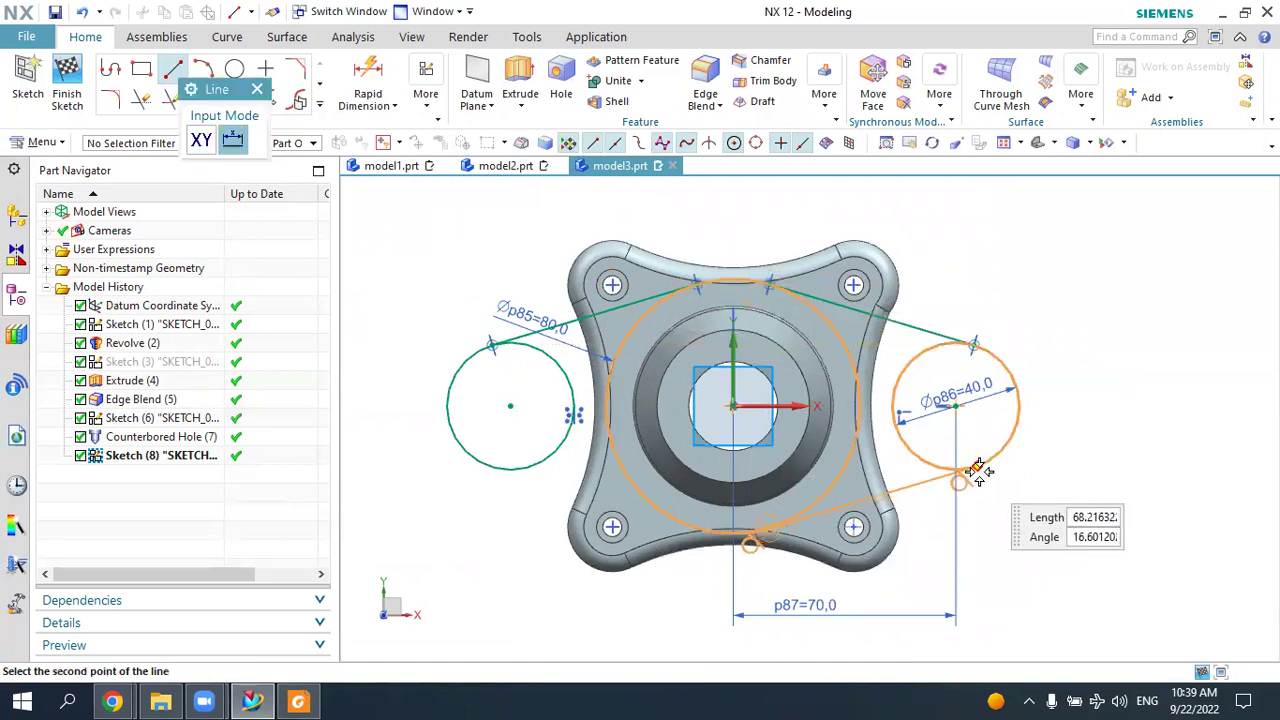
{"action": "left_click", "coordinate": [770, 525]}
{"action": "left_click", "coordinate": [488, 465]}
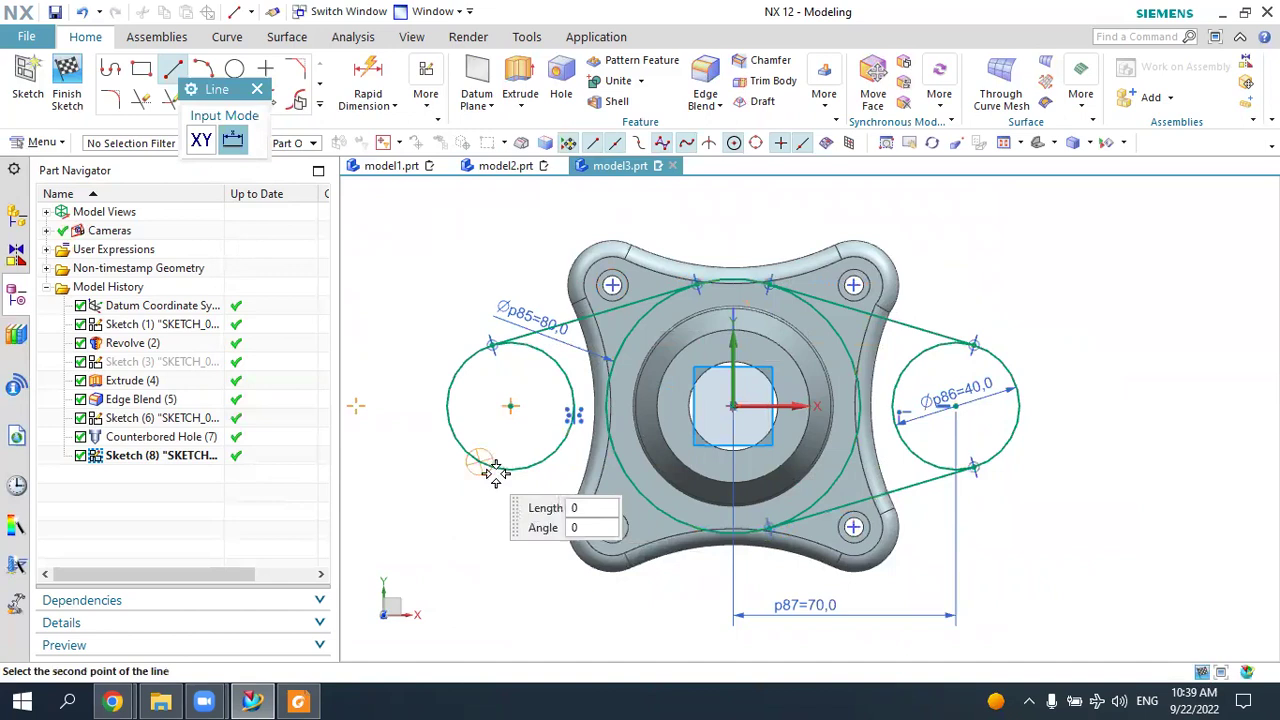
{"action": "left_click", "coordinate": [697, 525]}
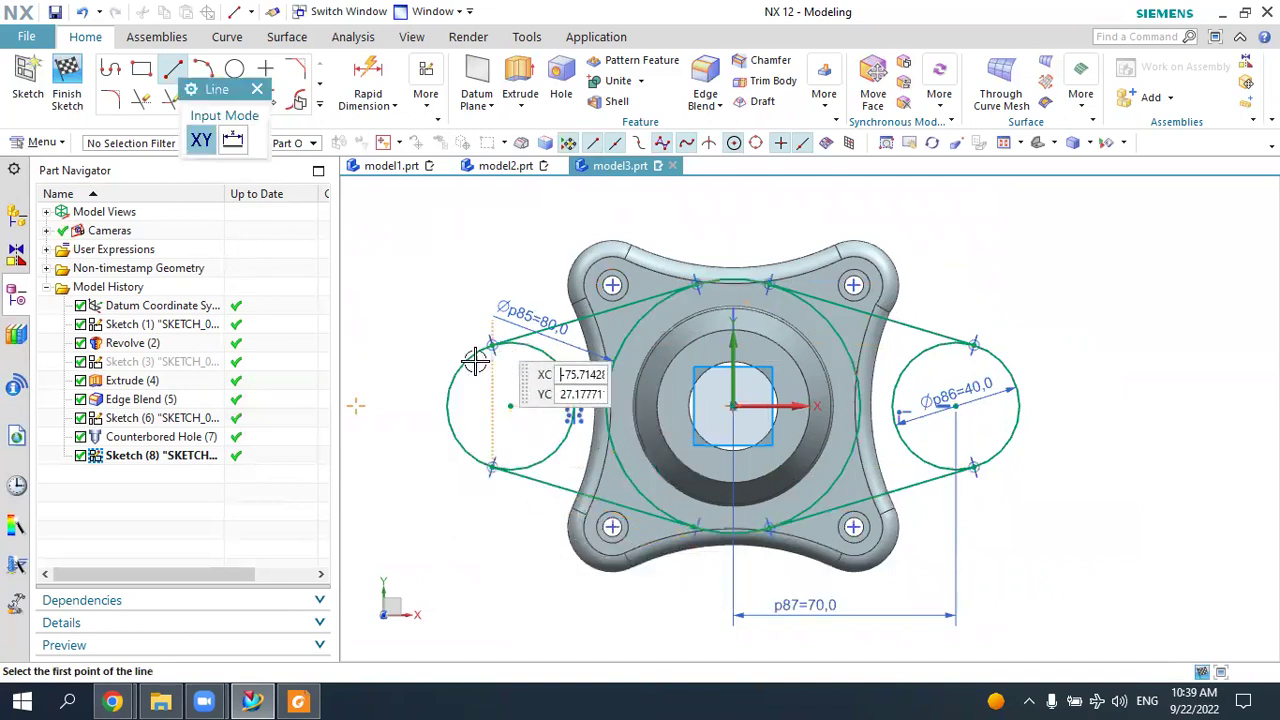
{"action": "key", "text": "Escape"}
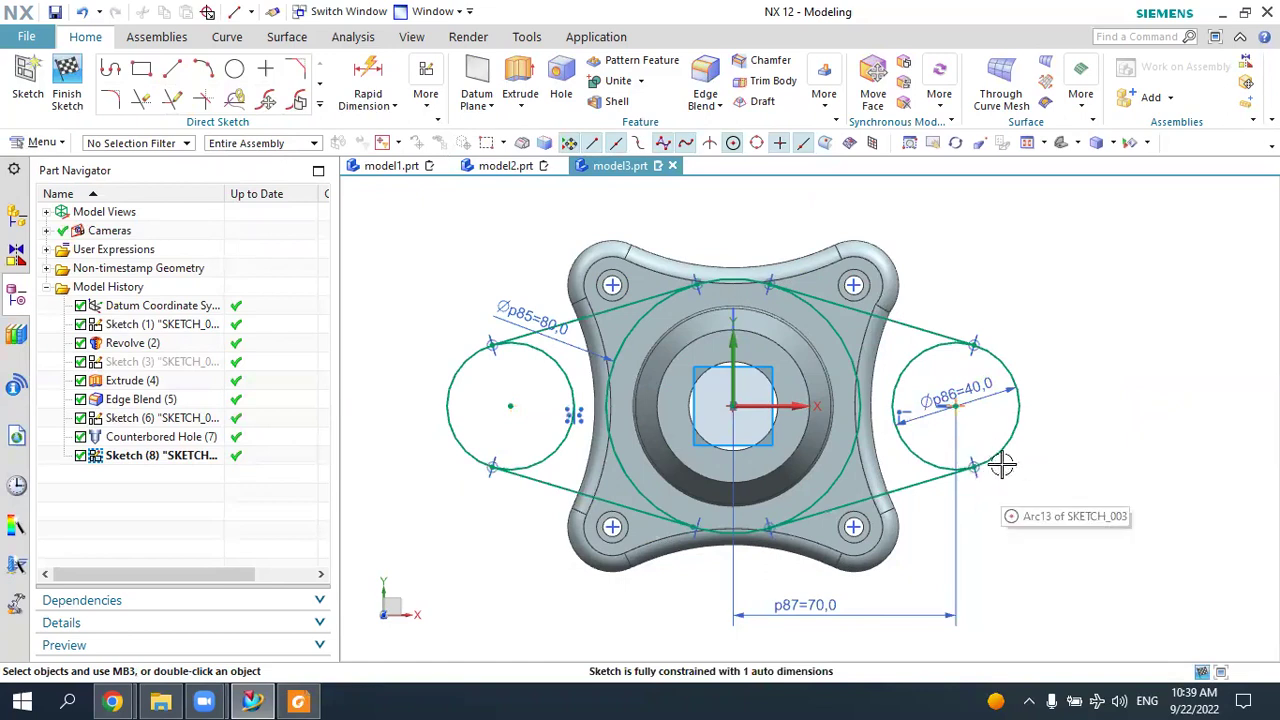
Trim the inner arcs of both 40 mm circles and the side portions of the 80 mm circle between the tangent lines.
{"action": "left_click", "coordinate": [627, 431]}
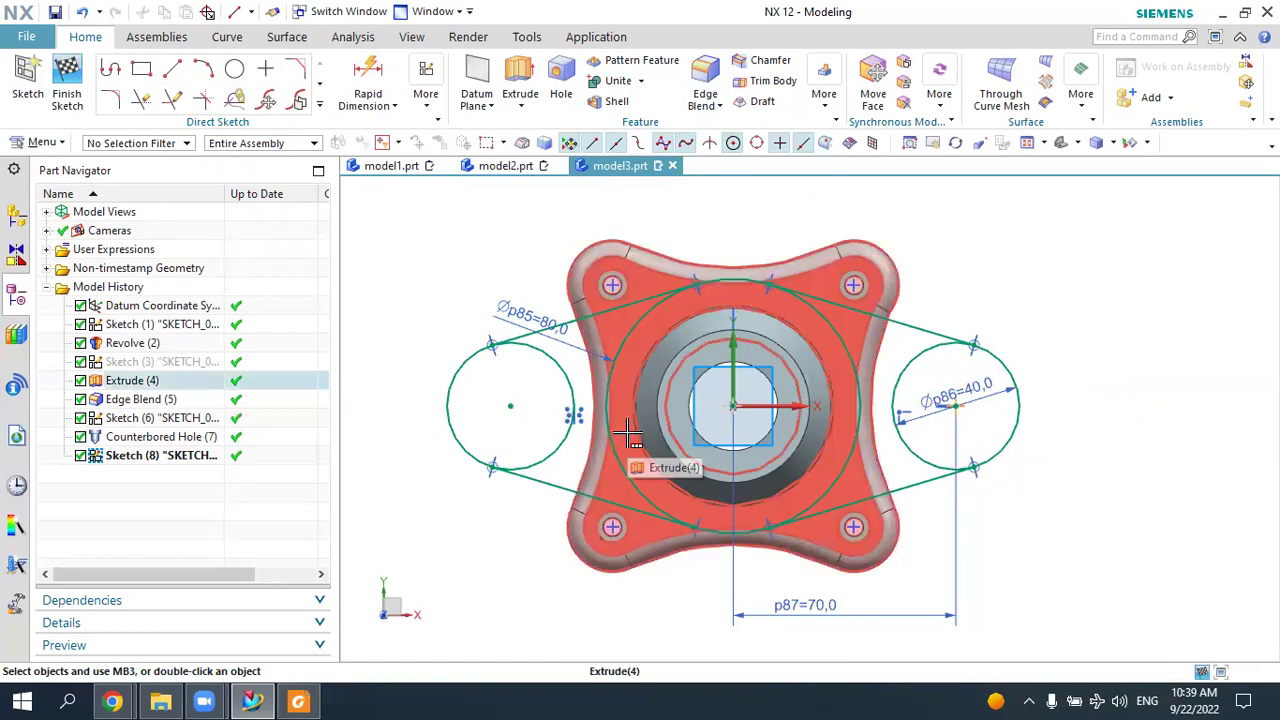
{"action": "key", "text": "Escape"}
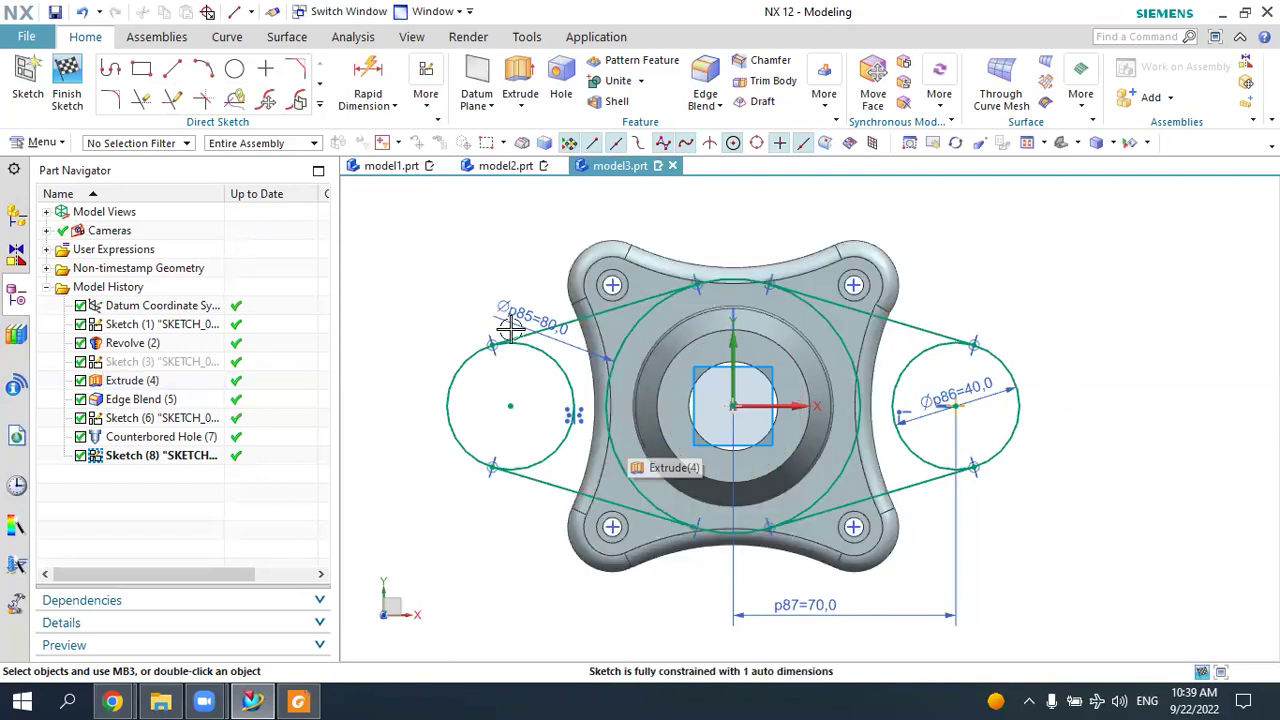
{"action": "left_click", "coordinate": [142, 102]}
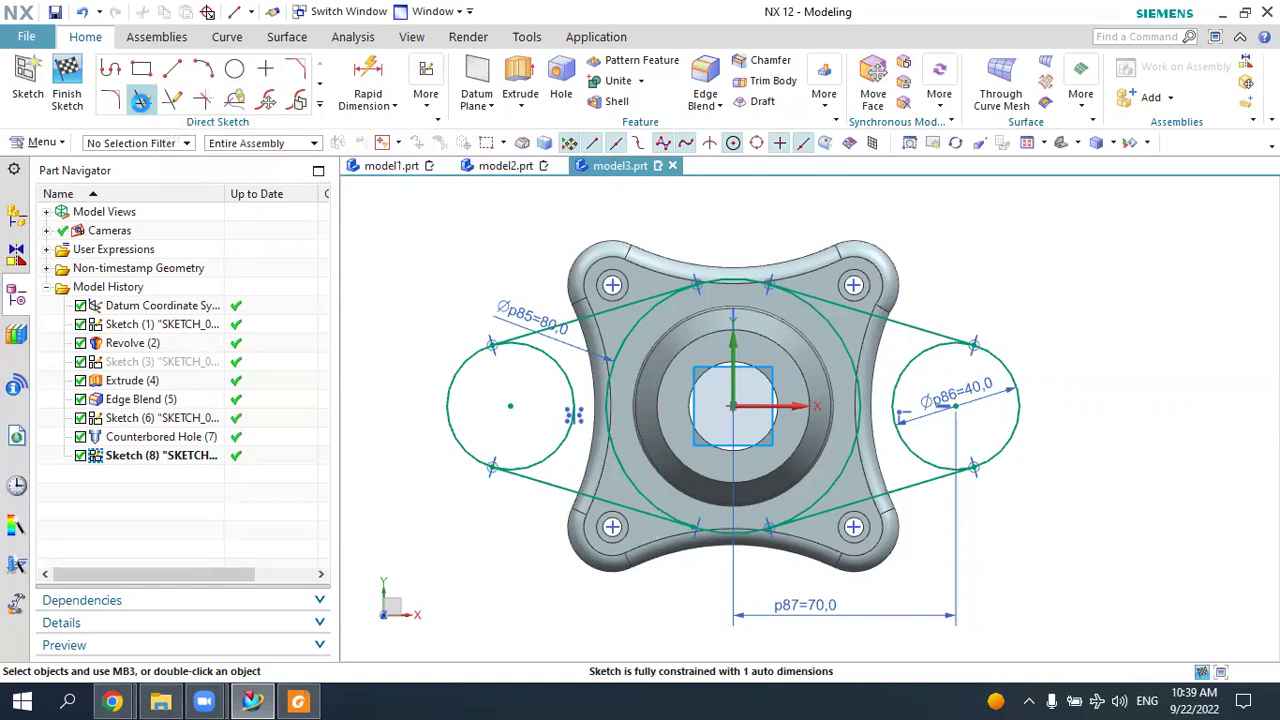
{"action": "left_click", "coordinate": [541, 350]}
{"action": "left_click", "coordinate": [912, 366]}
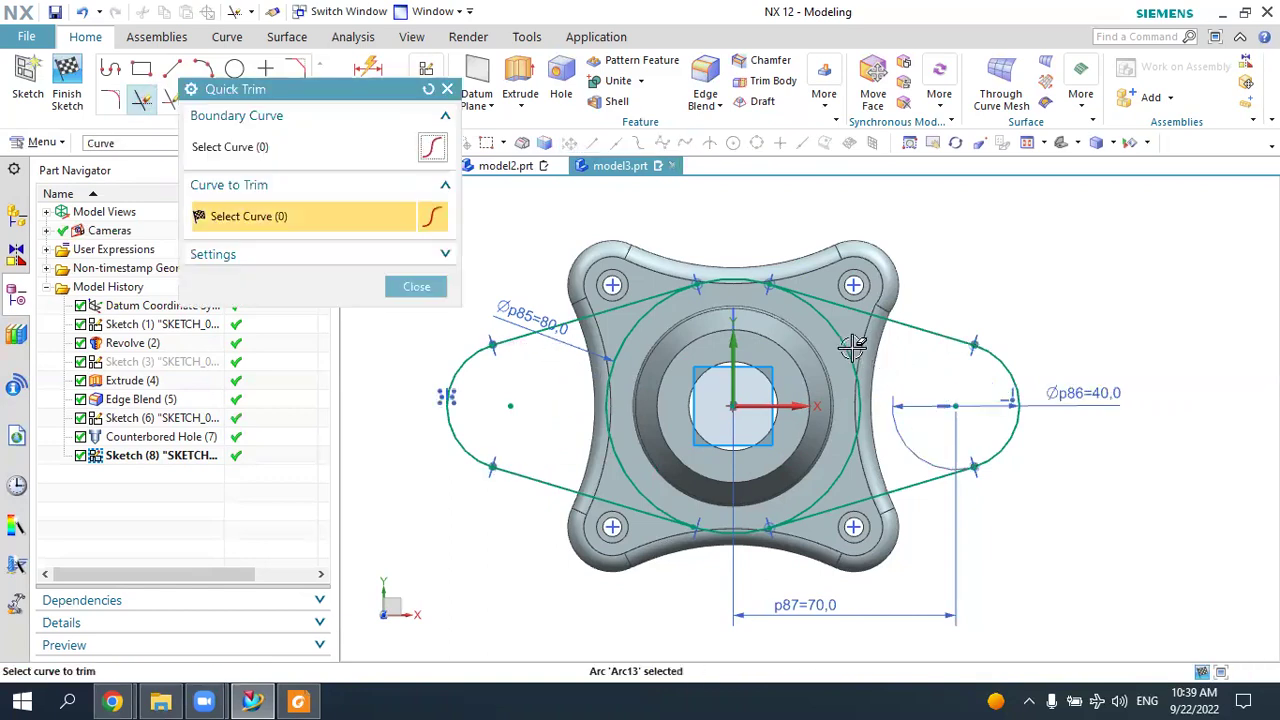
{"action": "left_click", "coordinate": [845, 340]}
{"action": "left_click", "coordinate": [653, 310]}
{"action": "left_click", "coordinate": [416, 286]}
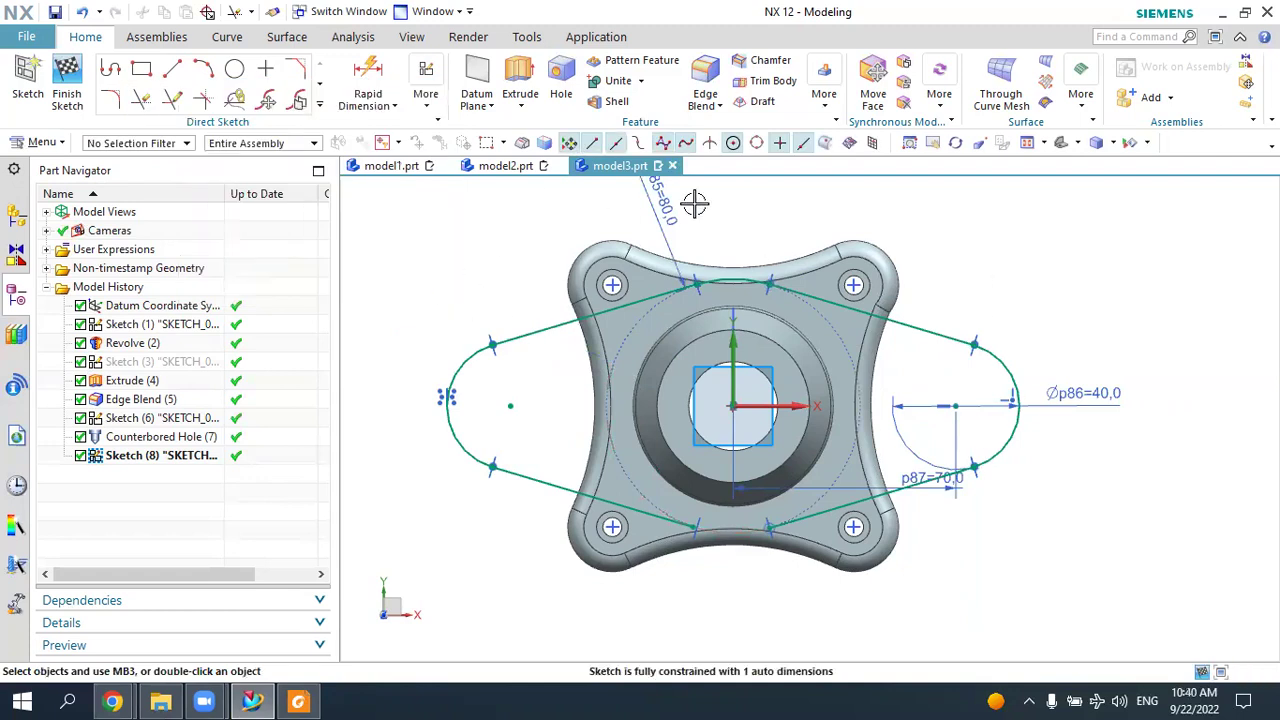
Check 5.pdf and sketch 16 mm diameter circles concentric with both rounded ends of the flange outline.
{"action": "key", "text": "alt+Tab"}
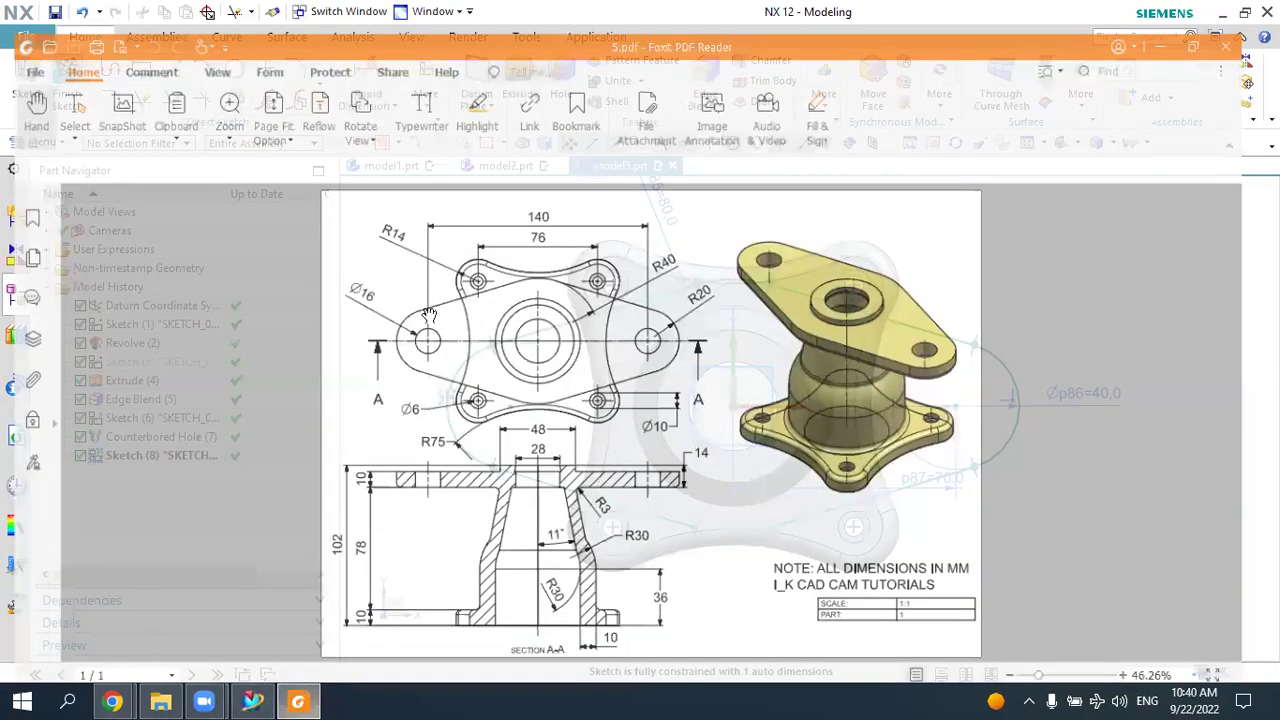
{"action": "left_click", "coordinate": [315, 700]}
{"action": "left_click", "coordinate": [240, 72]}
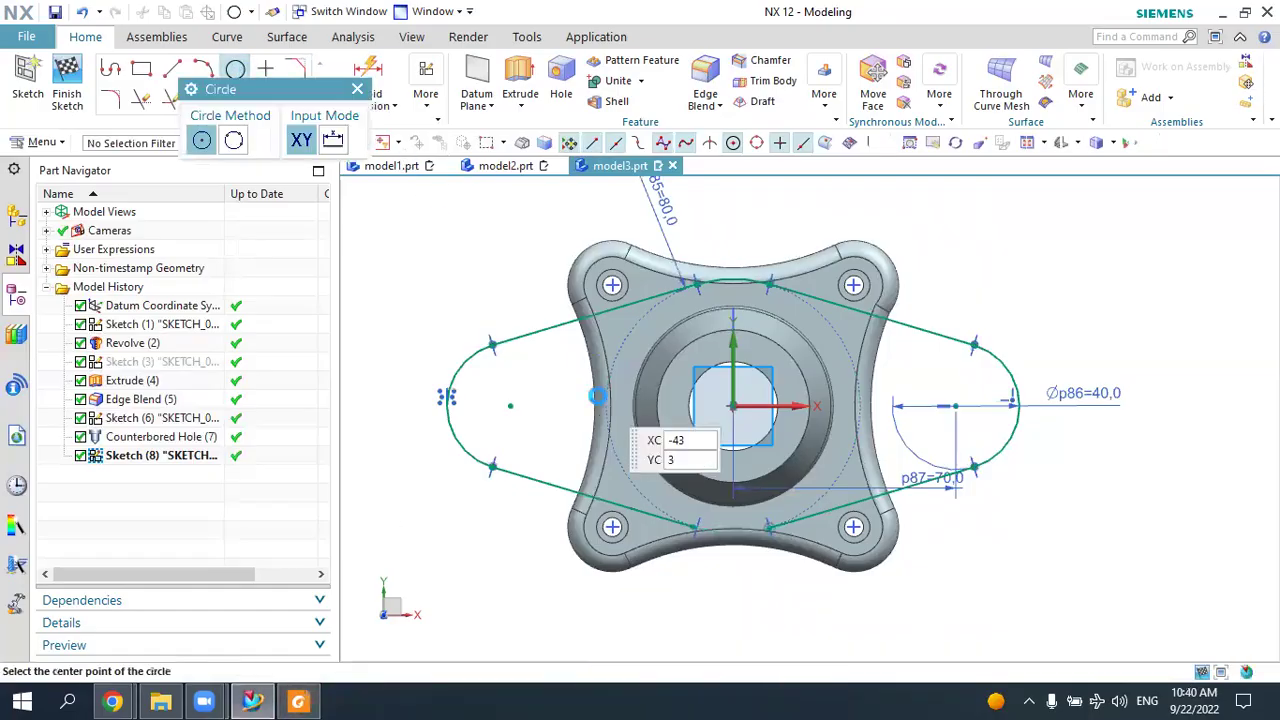
{"action": "left_click", "coordinate": [510, 405]}
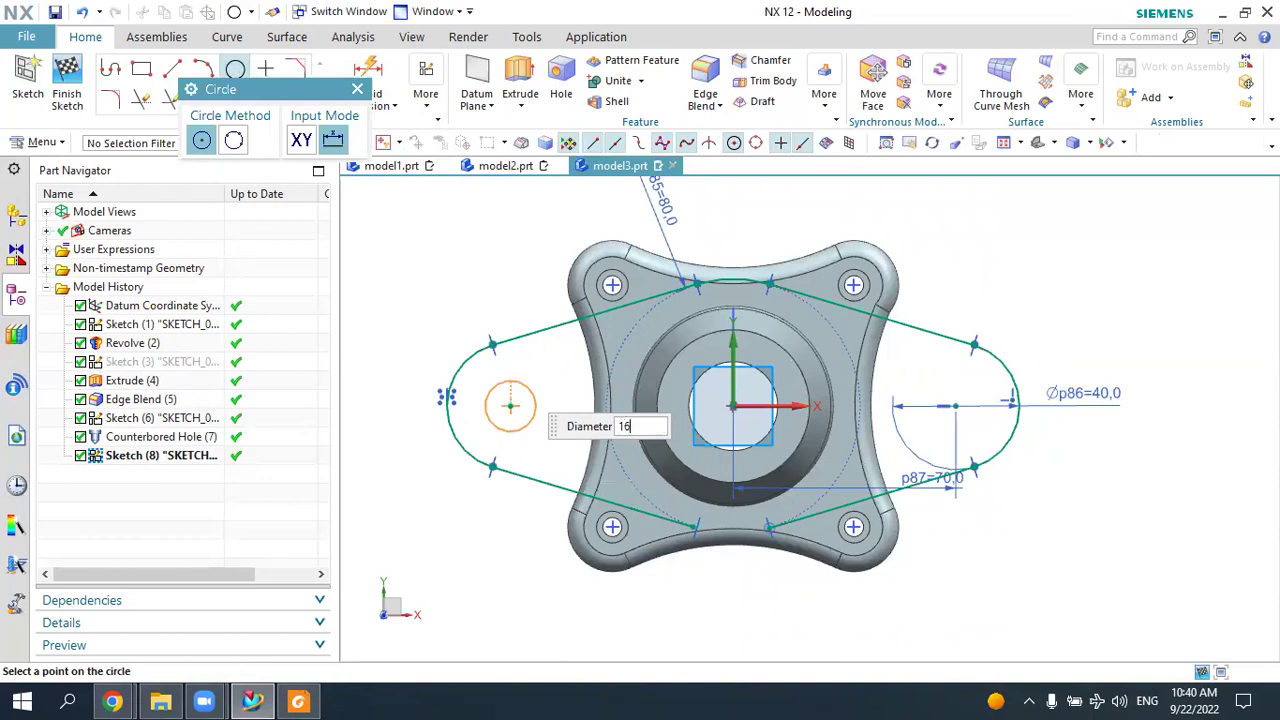
{"action": "type", "text": "16"}
{"action": "key", "text": "Return"}
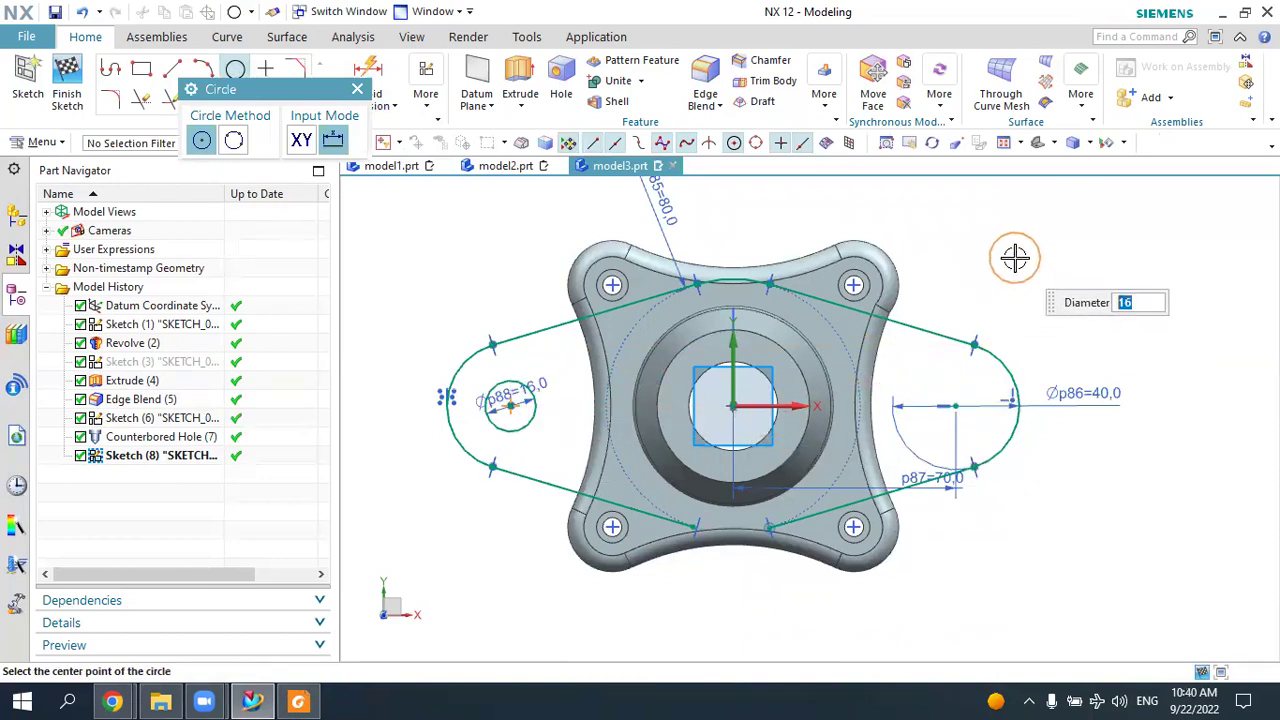
{"action": "left_click", "coordinate": [955, 405]}
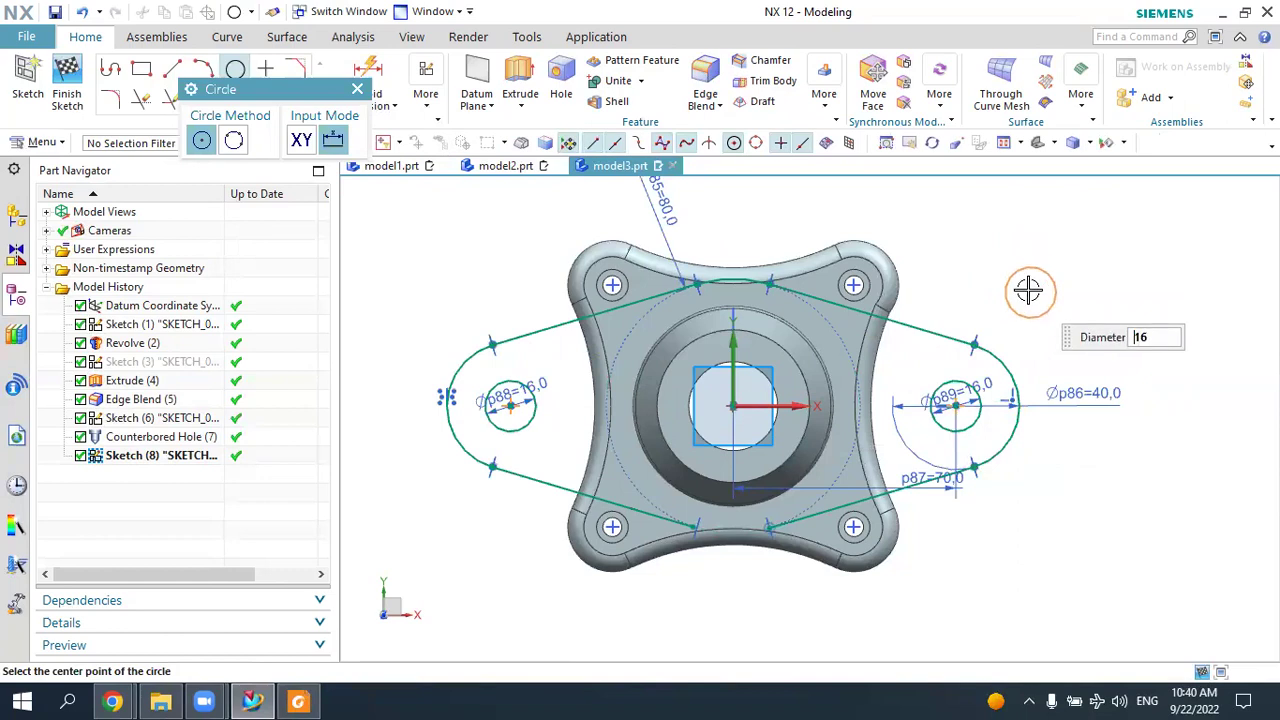
{"action": "key", "text": "Escape"}
Finish the flange outline sketch, inspect it in an isometric view, and reopen it for editing.
{"action": "middle_click_drag", "start_coordinate": [457, 424], "coordinate": [554, 391]}
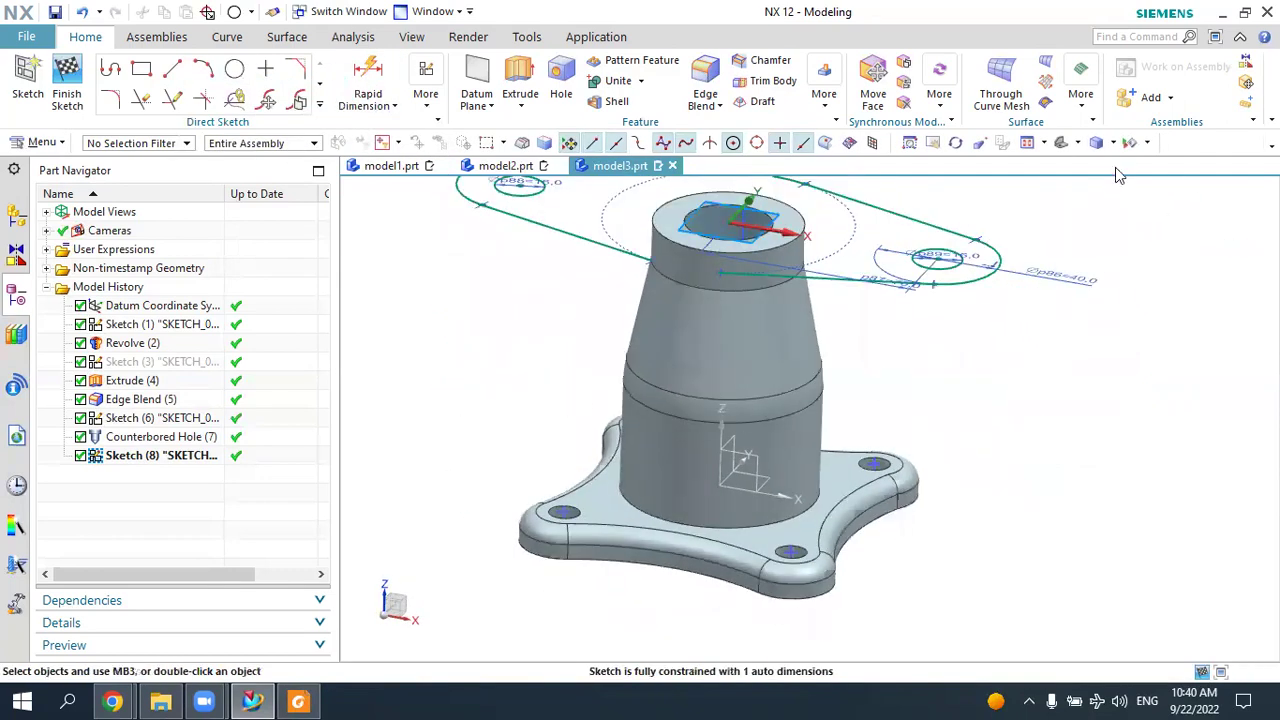
{"action": "left_click", "coordinate": [1065, 145]}
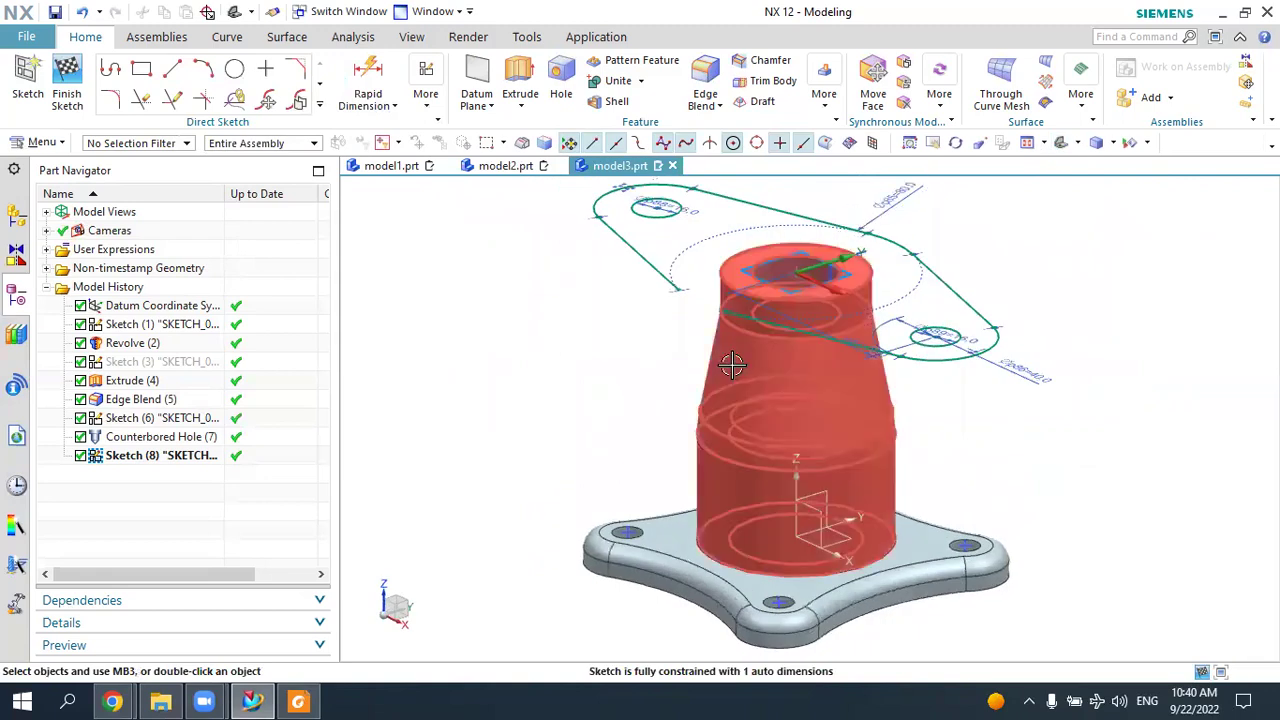
{"action": "middle_click_drag", "start_coordinate": [745, 338], "coordinate": [705, 360]}
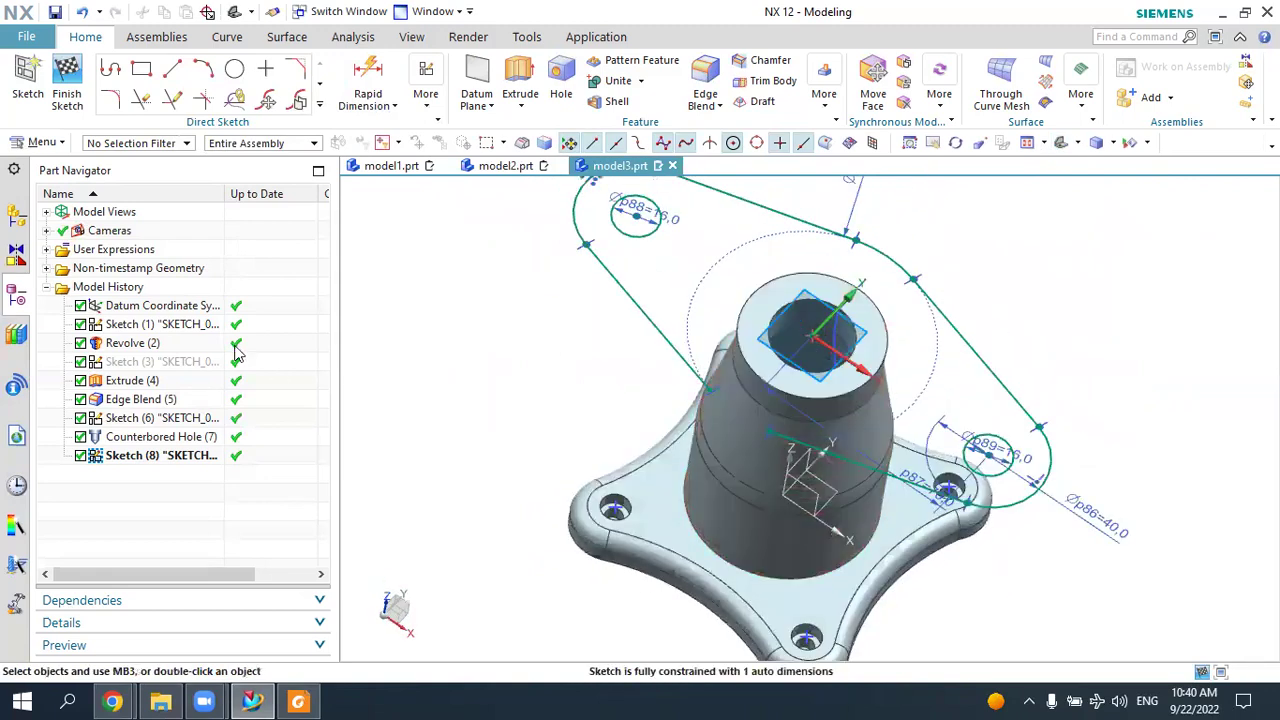
{"action": "left_click", "coordinate": [70, 82]}
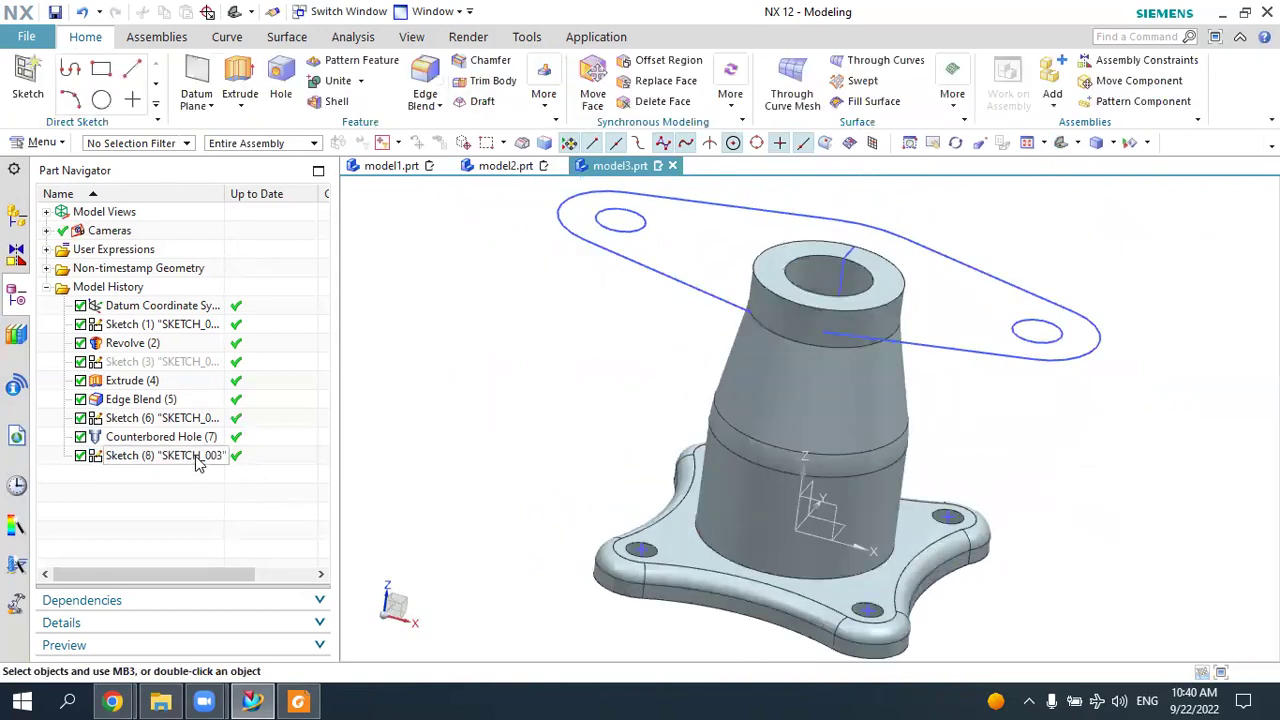
{"action": "double_click", "coordinate": [197, 456]}
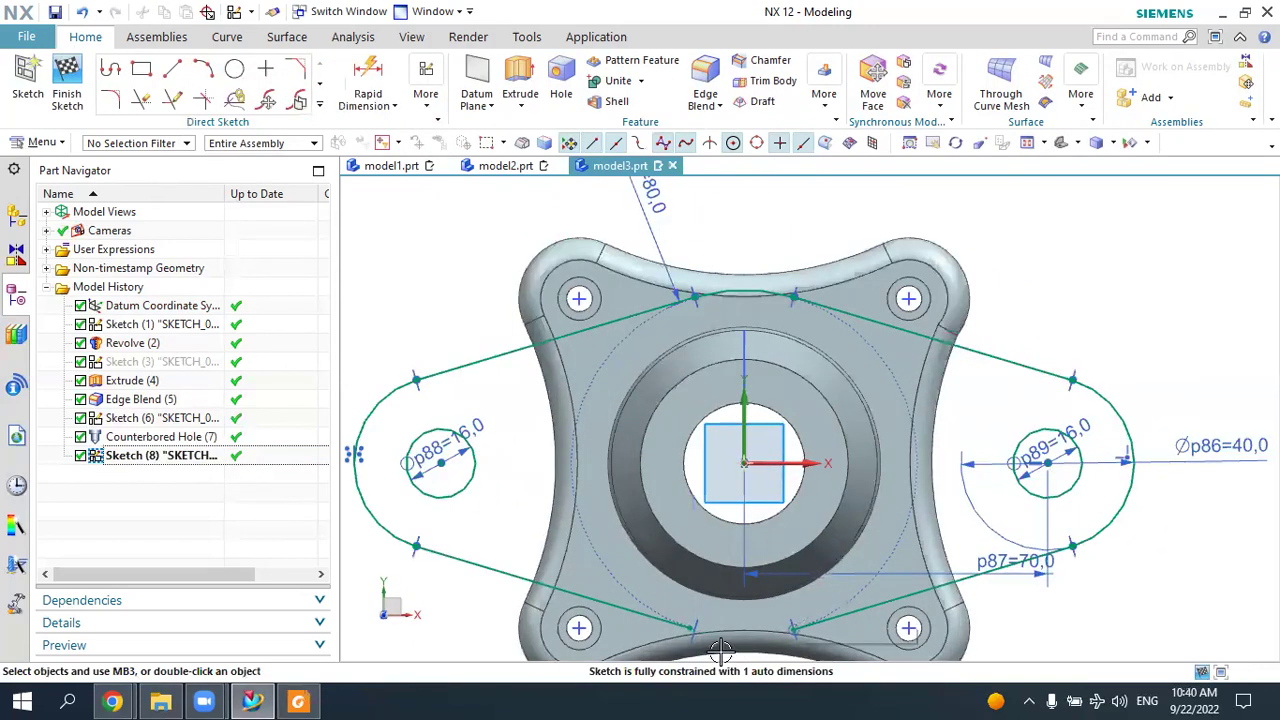
{"action": "scroll", "coordinate": [745, 545], "scroll_direction": "up", "scroll_amount": 5}
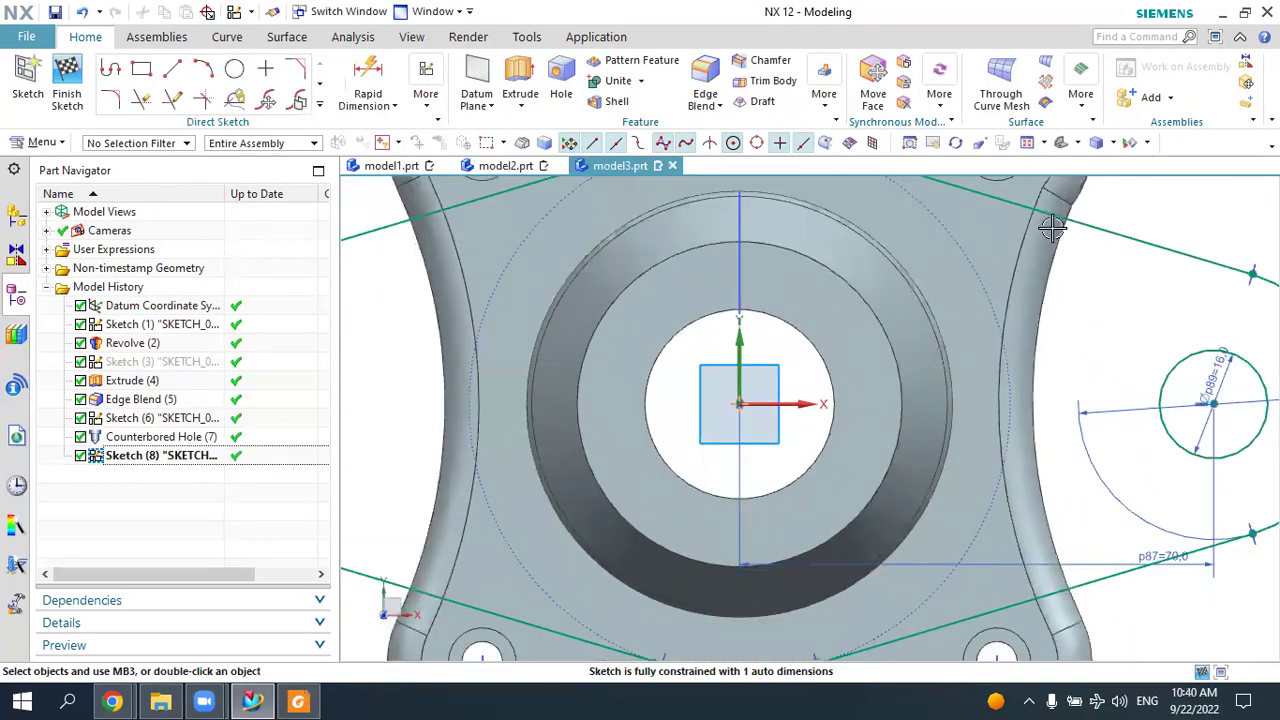
{"action": "left_click", "coordinate": [1061, 142]}
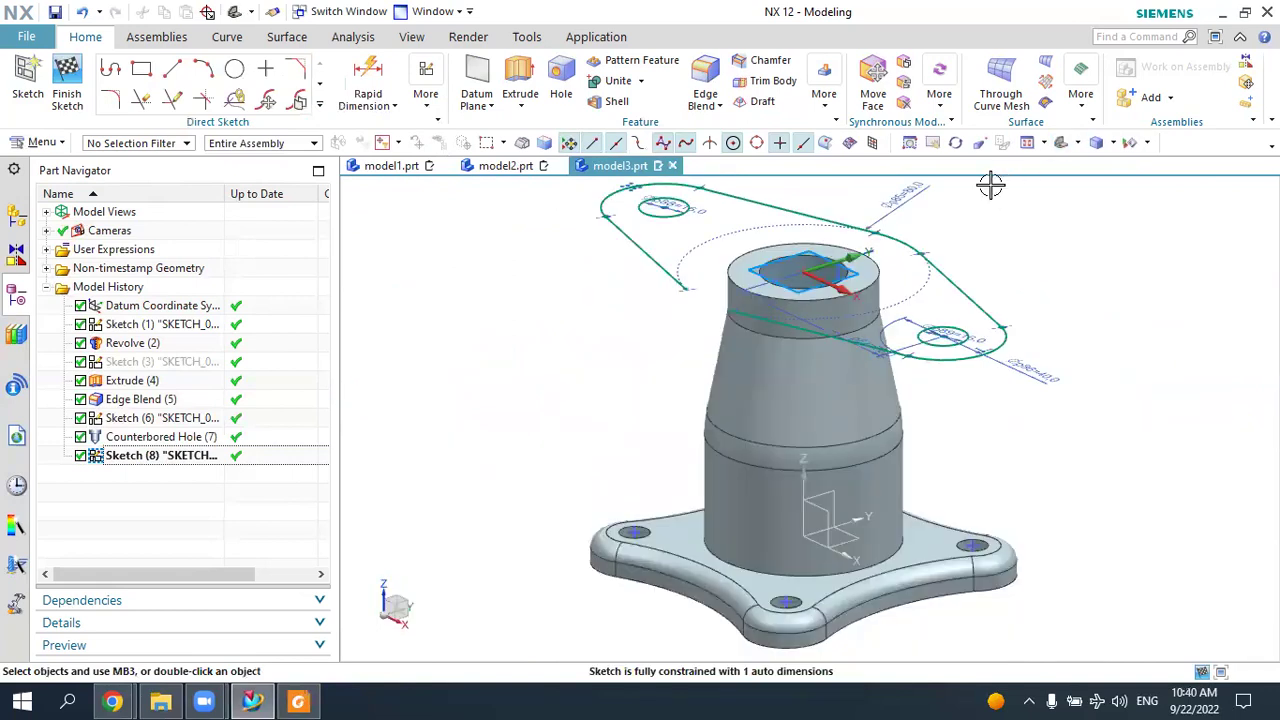
{"action": "left_click", "coordinate": [67, 90]}
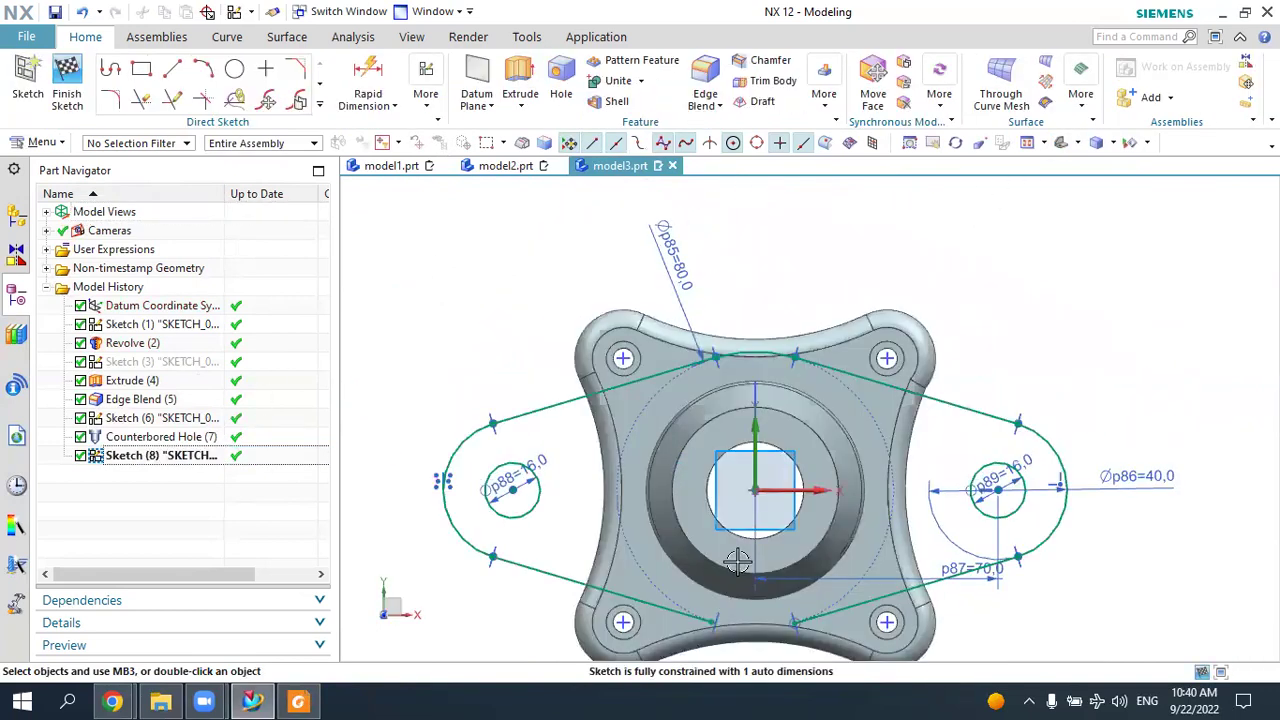
{"action": "scroll", "coordinate": [727, 634], "scroll_direction": "up", "scroll_amount": 1}
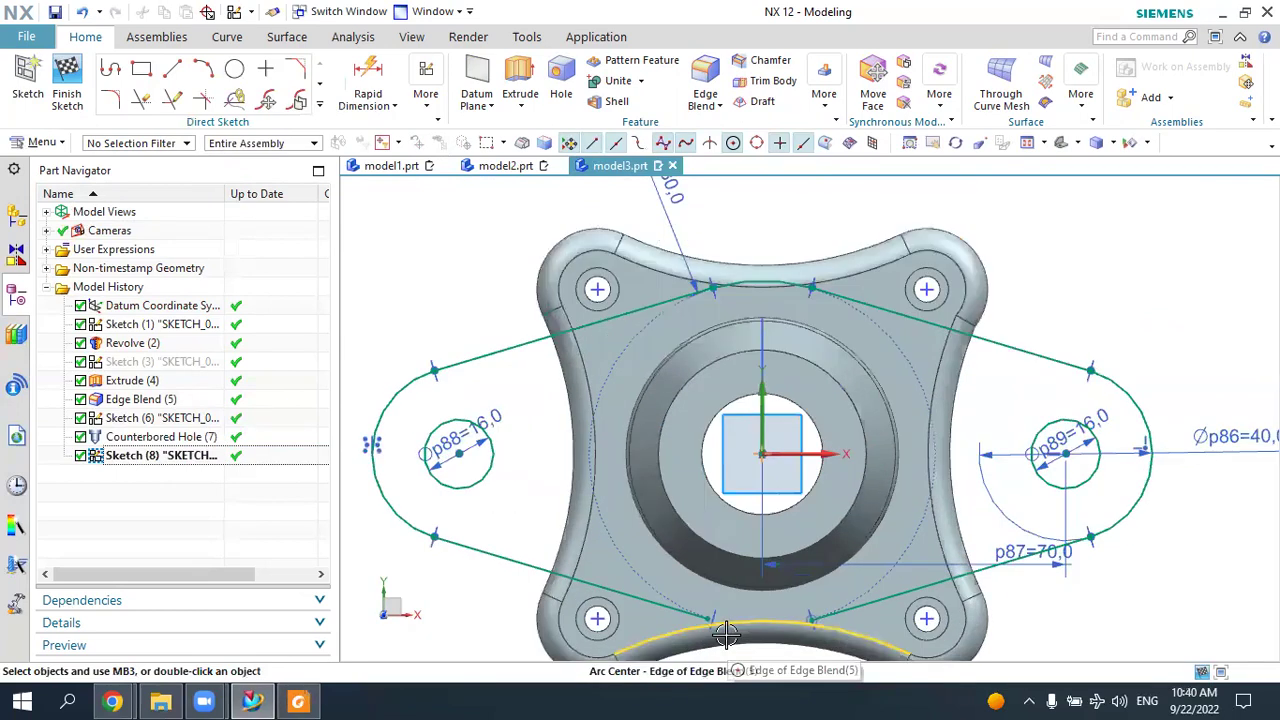
Sketch a circle about 72 mm in diameter centred on the sketch origin.
{"action": "left_click", "coordinate": [234, 68]}
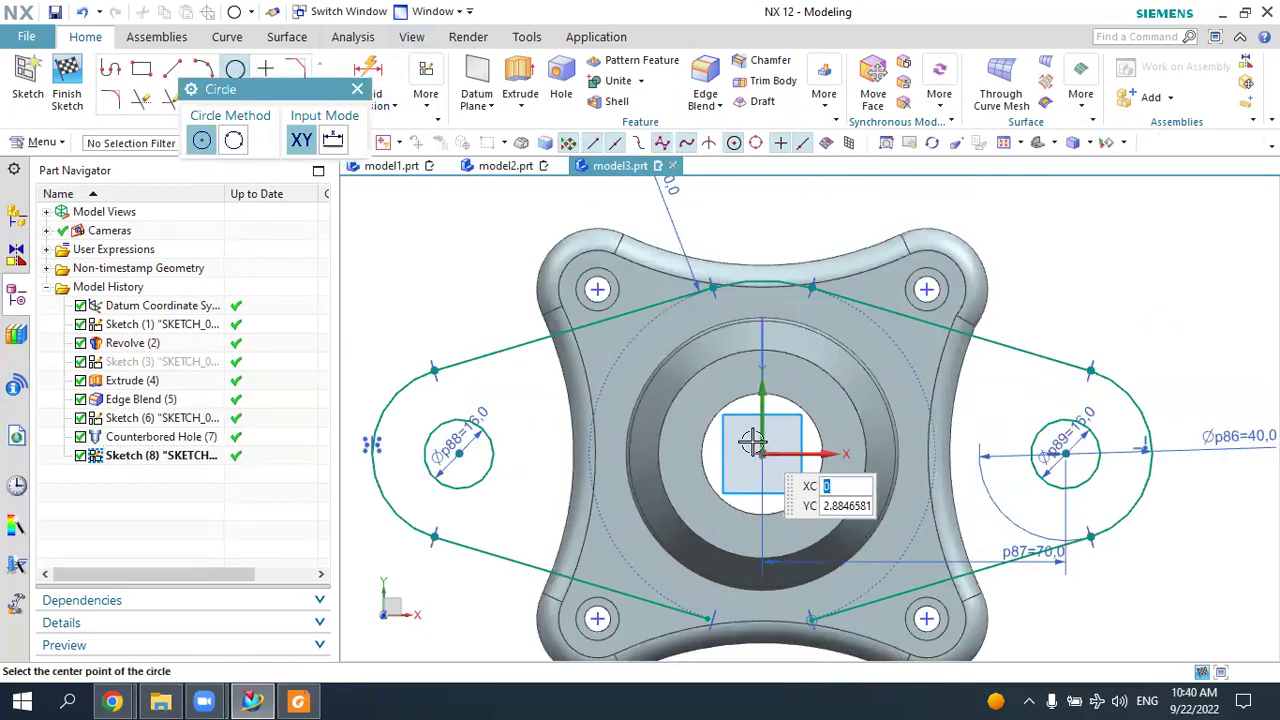
{"action": "left_click", "coordinate": [763, 453]}
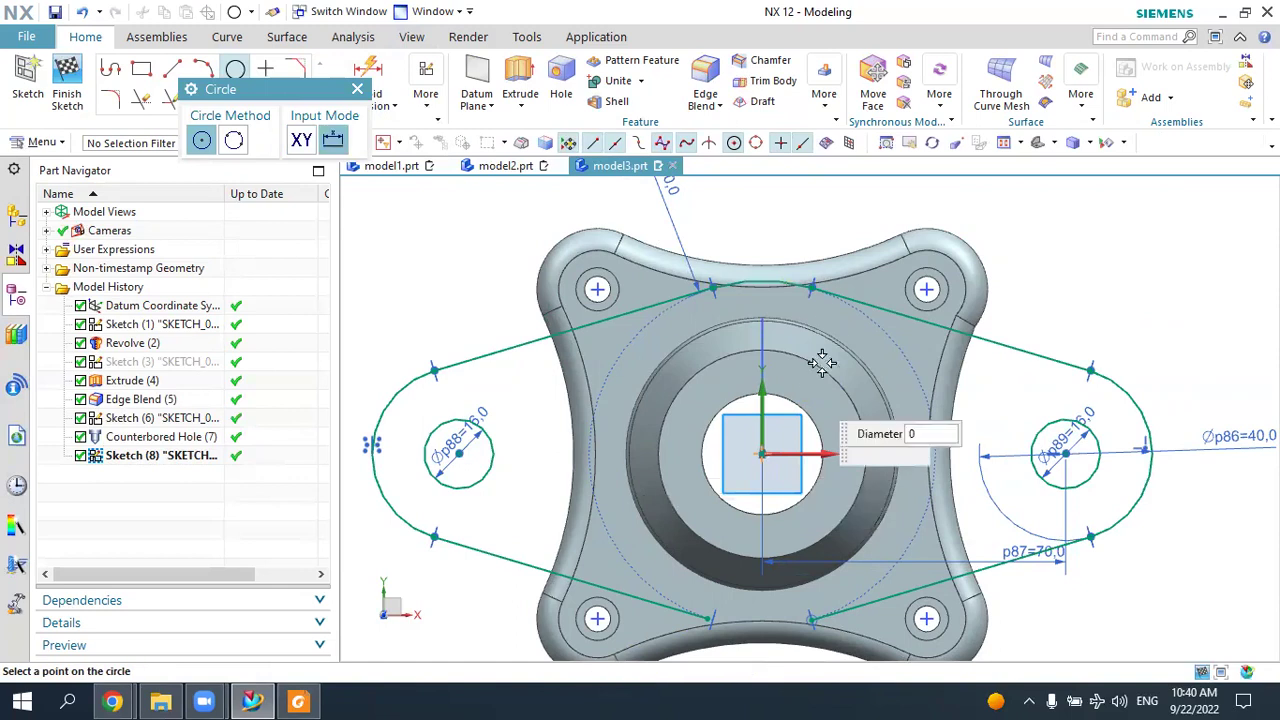
{"action": "left_click", "coordinate": [817, 306]}
{"action": "key", "text": "Escape"}
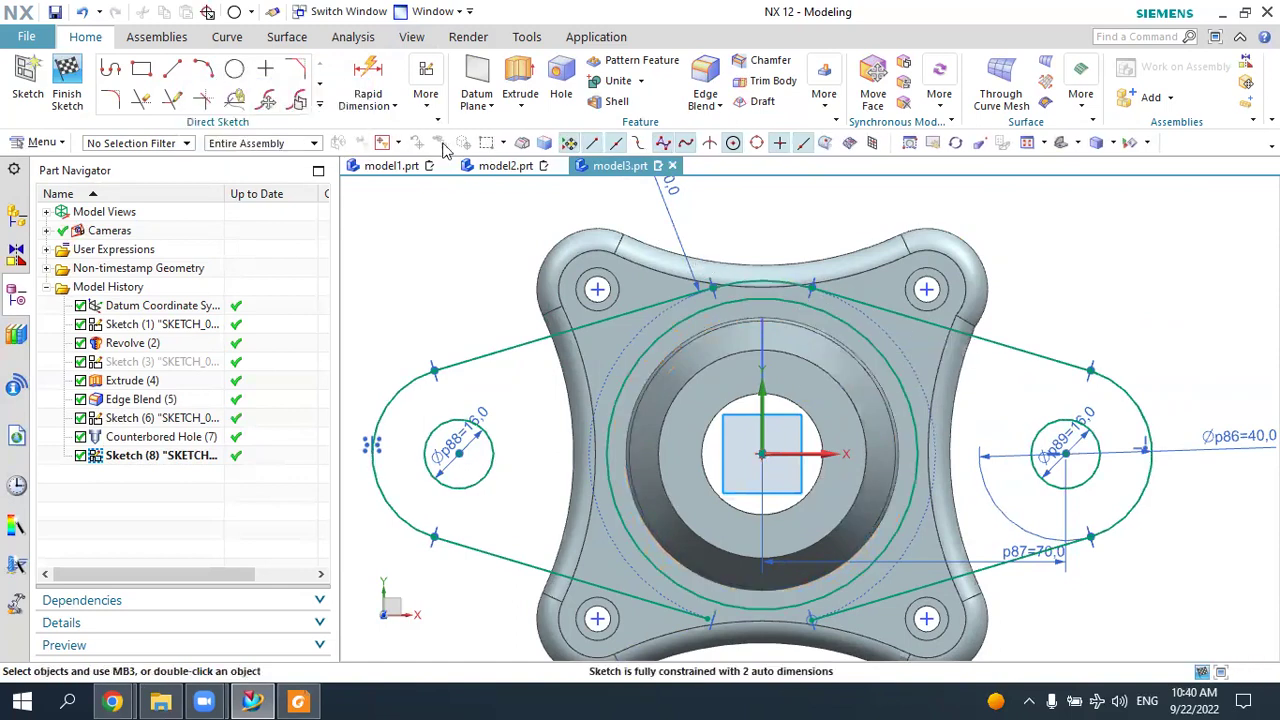
Trim away the remaining upper arc of the 80 mm circle between the tangent lines.
{"action": "left_click", "coordinate": [142, 101]}
{"action": "left_click", "coordinate": [760, 290]}
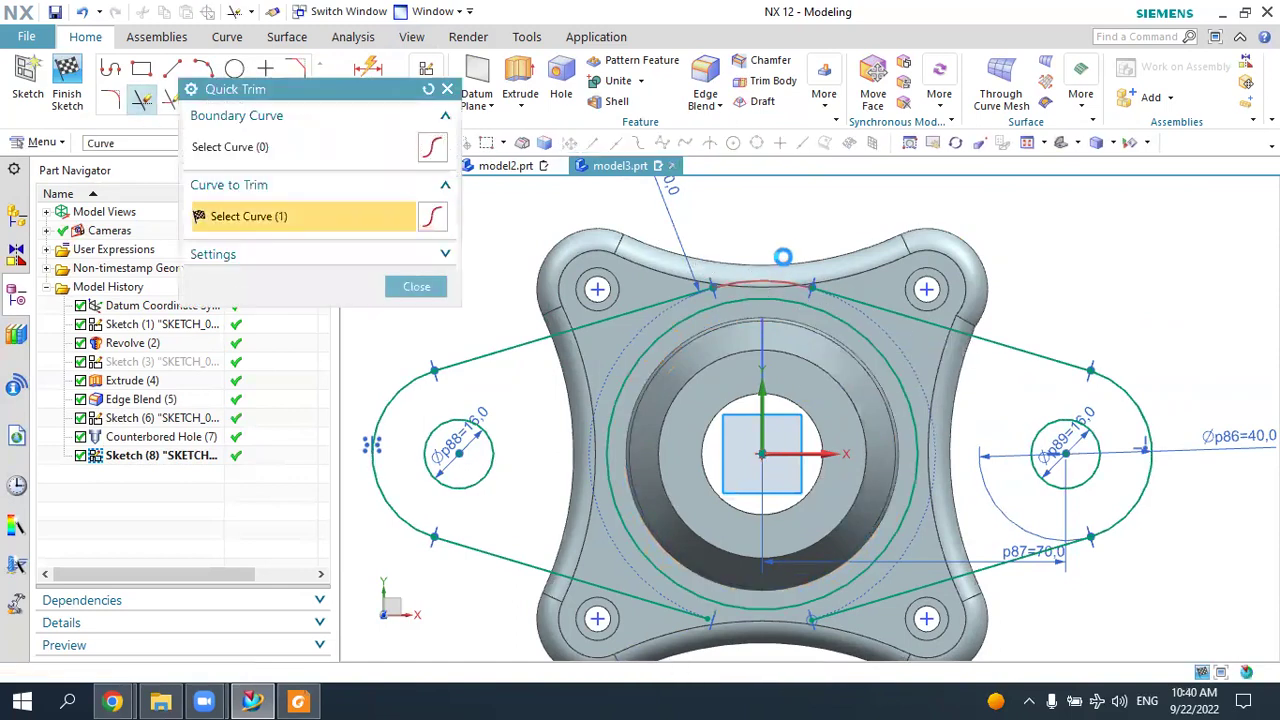
{"action": "key", "text": "Escape"}
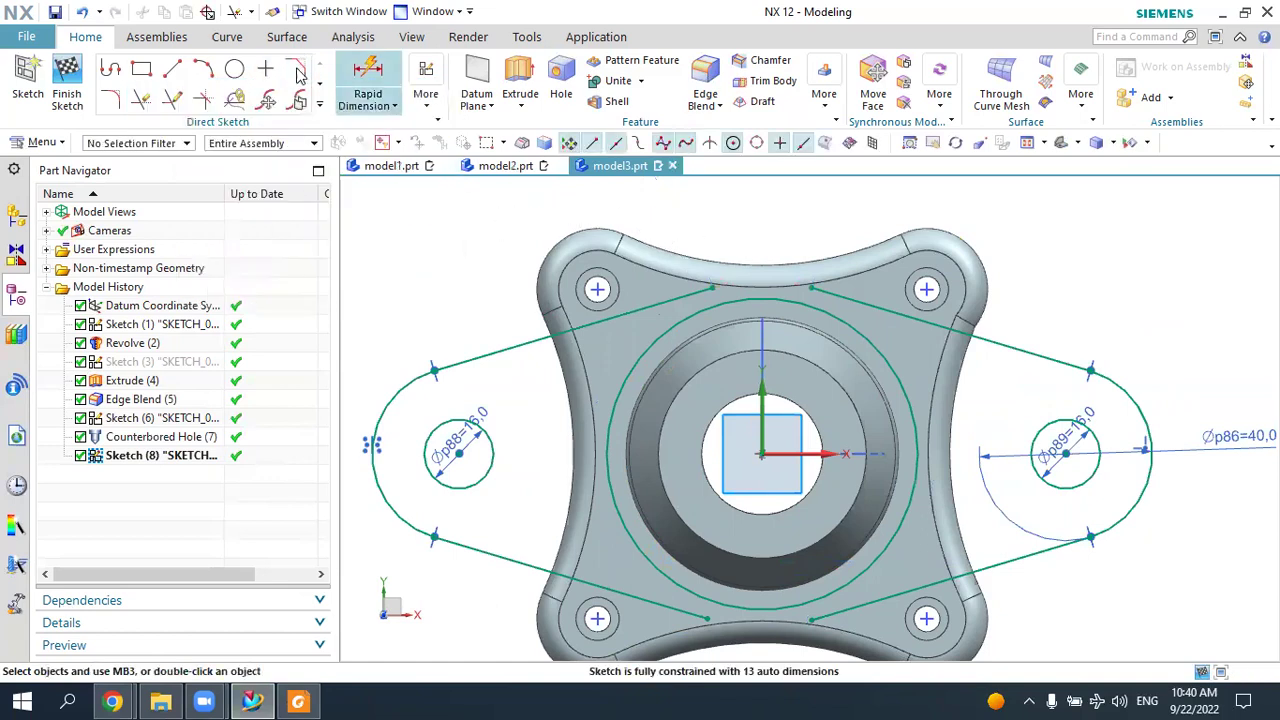
Dimension the redrawn central circle and set its diameter to 80 mm.
{"action": "key", "text": "d"}
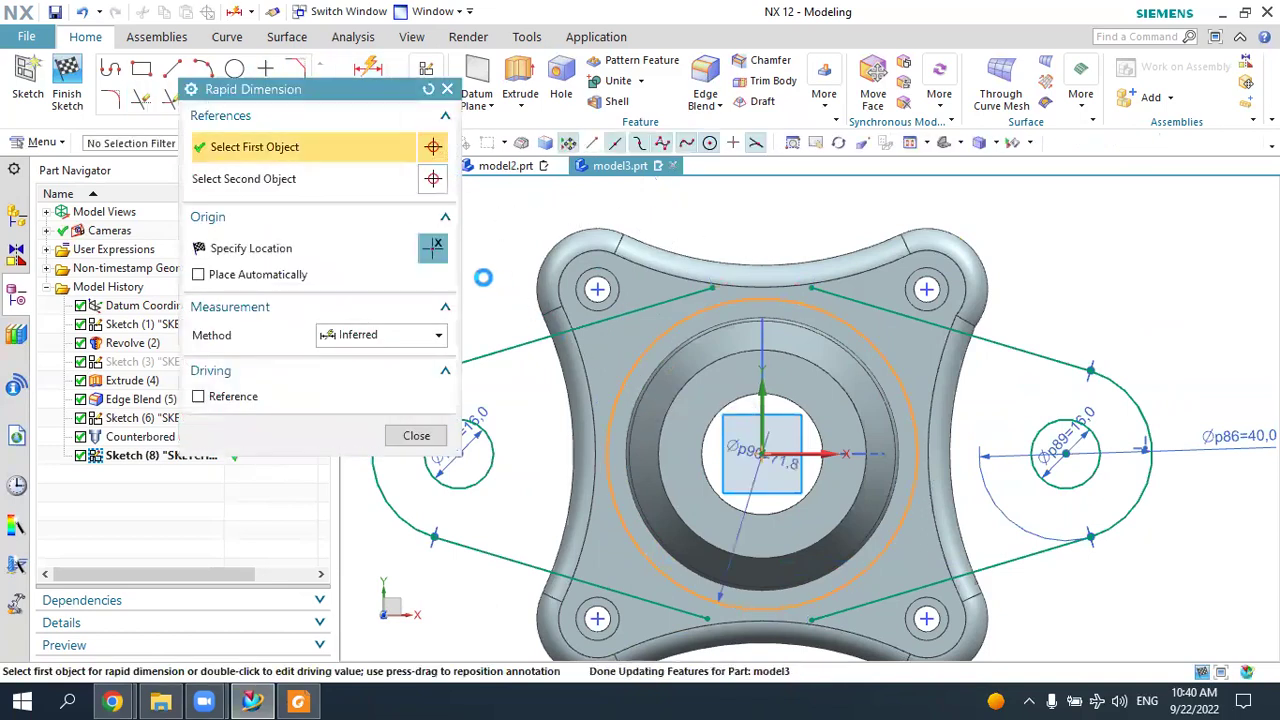
{"action": "left_click", "coordinate": [757, 299]}
{"action": "left_click", "coordinate": [483, 268]}
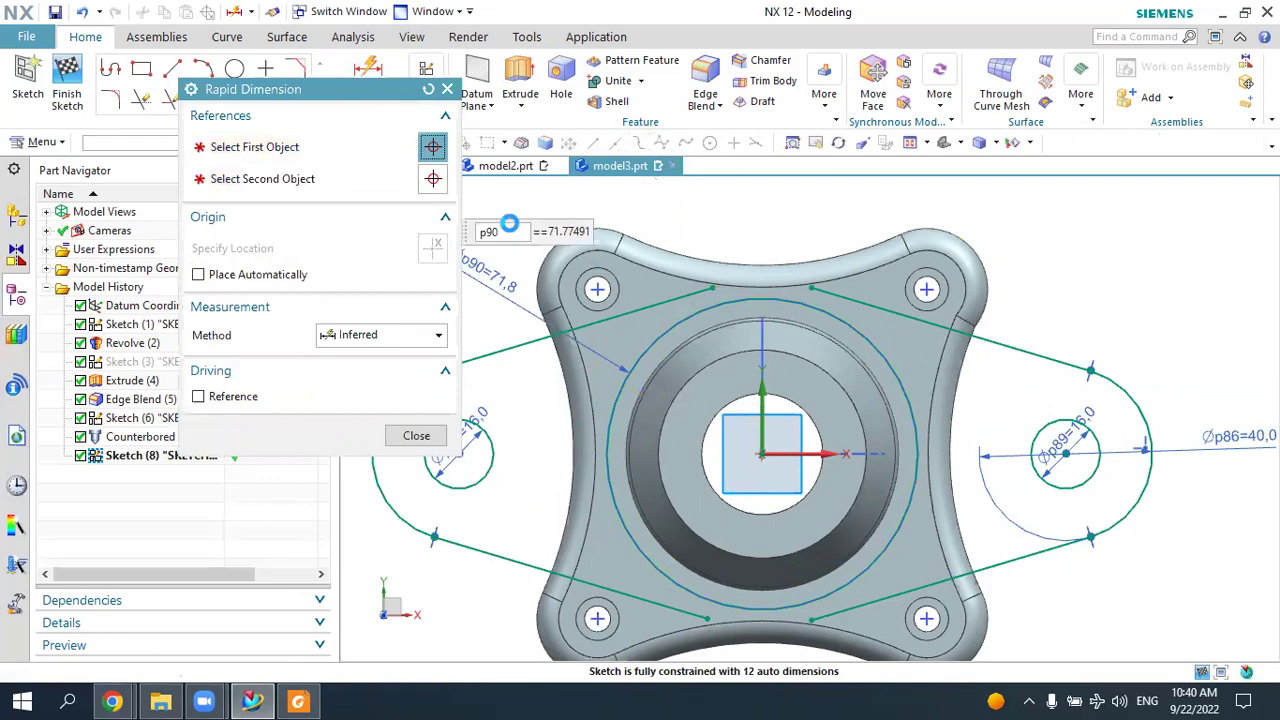
{"action": "type", "text": "80"}
{"action": "key", "text": "Return"}
{"action": "key", "text": "Escape"}
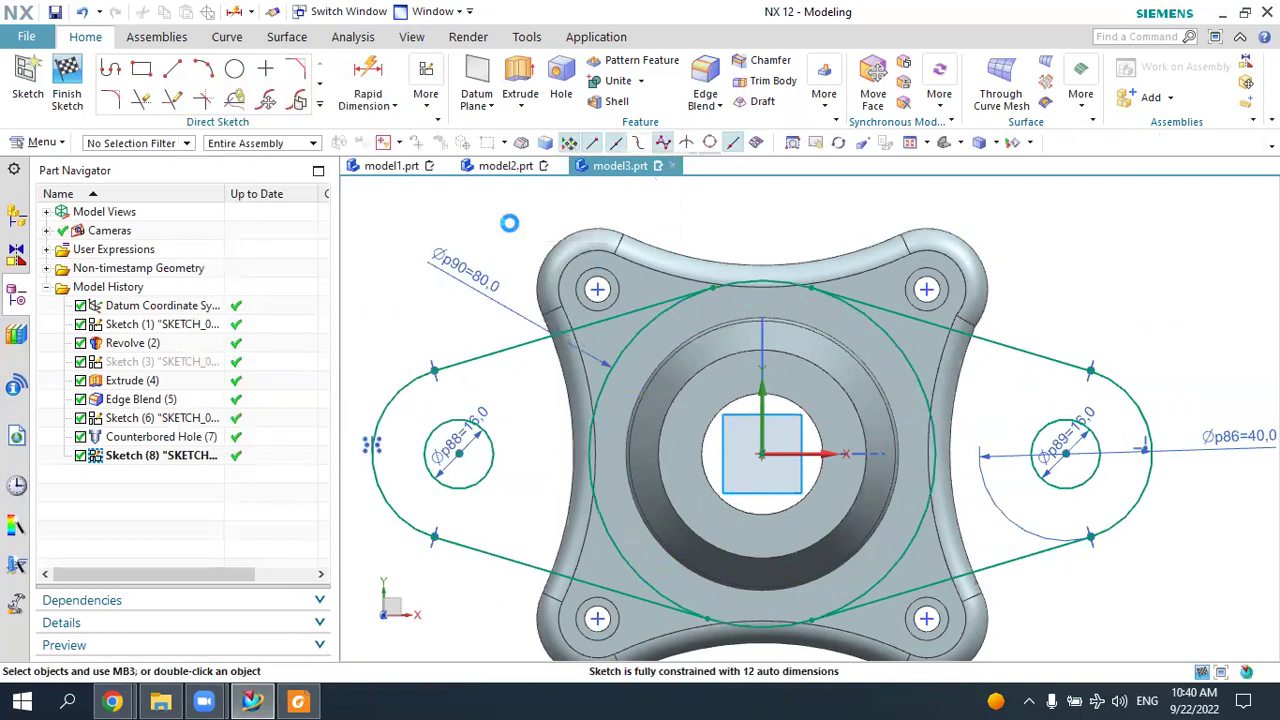
Apply tangent constraints between the 80 mm circle and the four straight lines of the flange outline.
{"action": "key", "text": "c"}
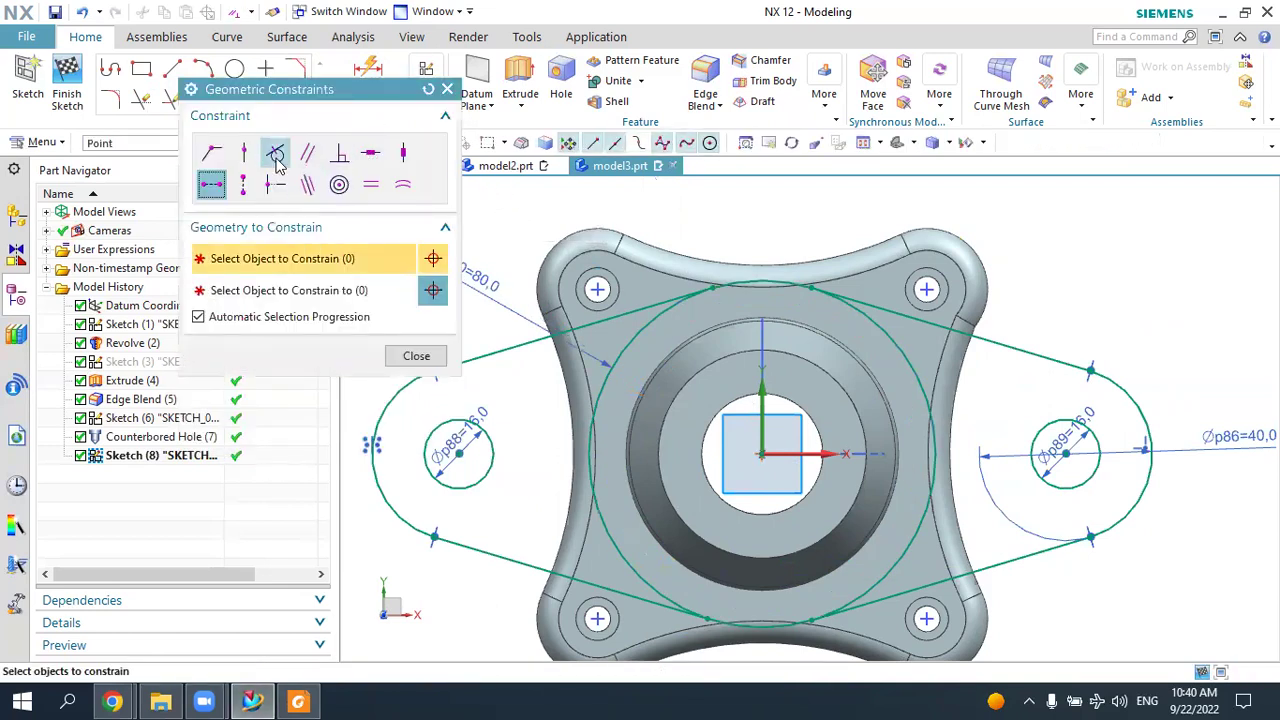
{"action": "left_click", "coordinate": [635, 312]}
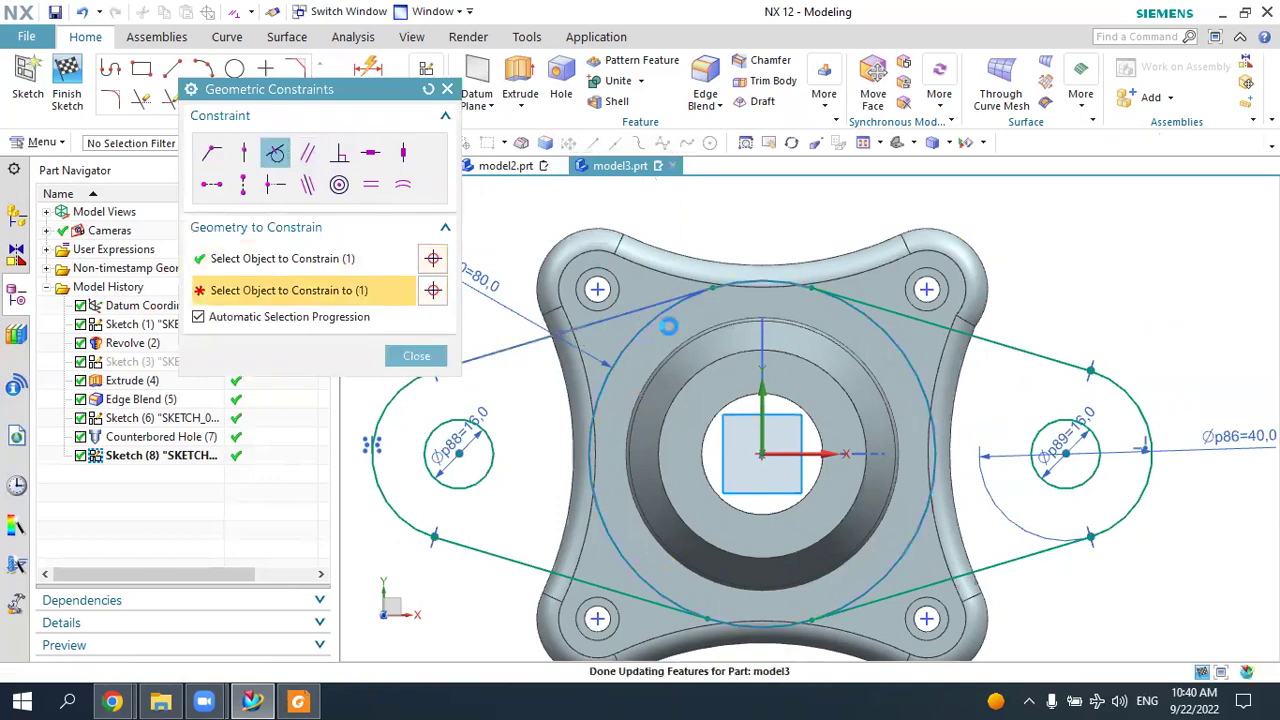
{"action": "left_click", "coordinate": [863, 320]}
{"action": "left_click", "coordinate": [873, 325]}
{"action": "left_click", "coordinate": [897, 316]}
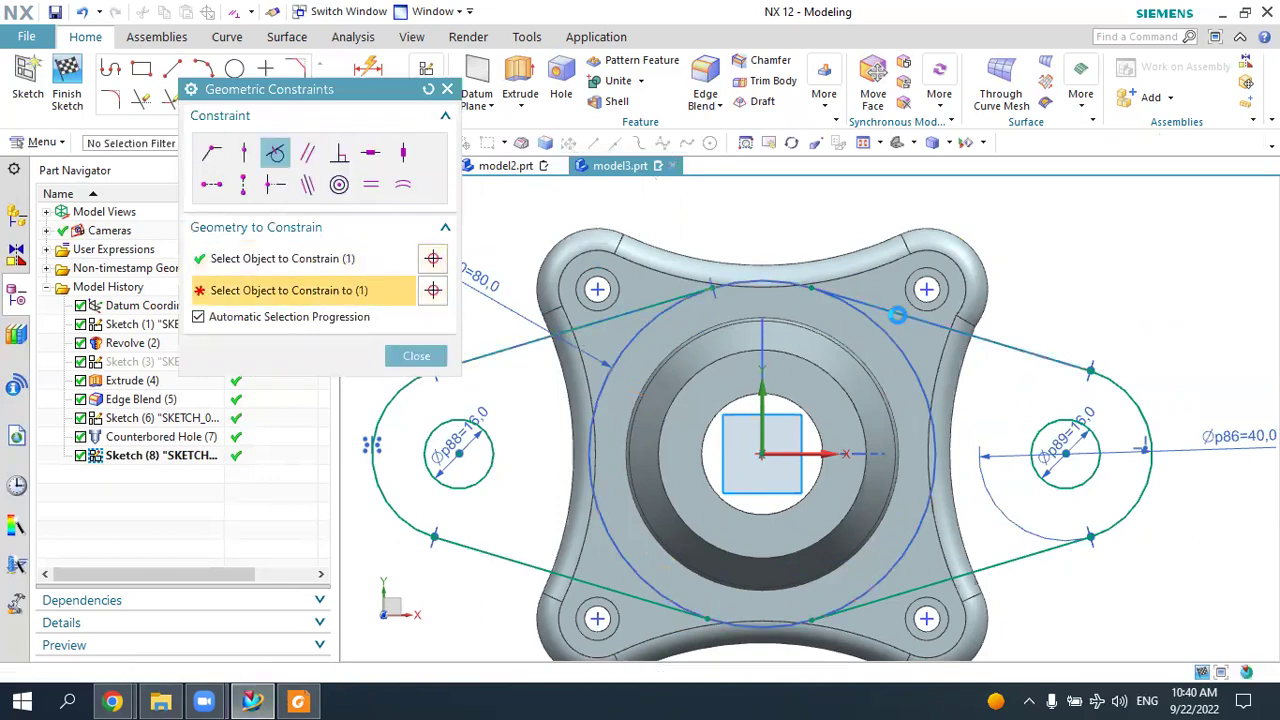
{"action": "left_click", "coordinate": [610, 590]}
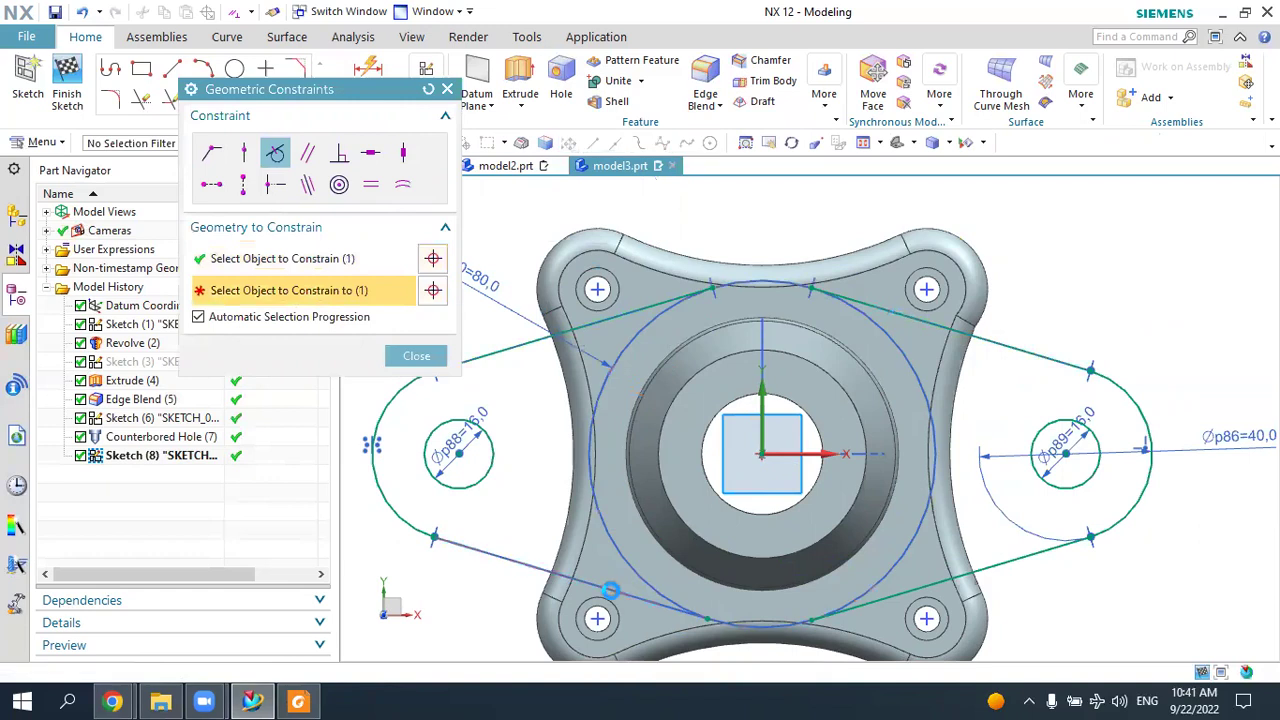
{"action": "left_click", "coordinate": [880, 584]}
{"action": "left_click", "coordinate": [889, 596]}
{"action": "left_click", "coordinate": [416, 355]}
Switch to the Google Meet call, admit the waiting participant, and return to NX.
{"action": "mouse_move", "coordinate": [112, 701]}
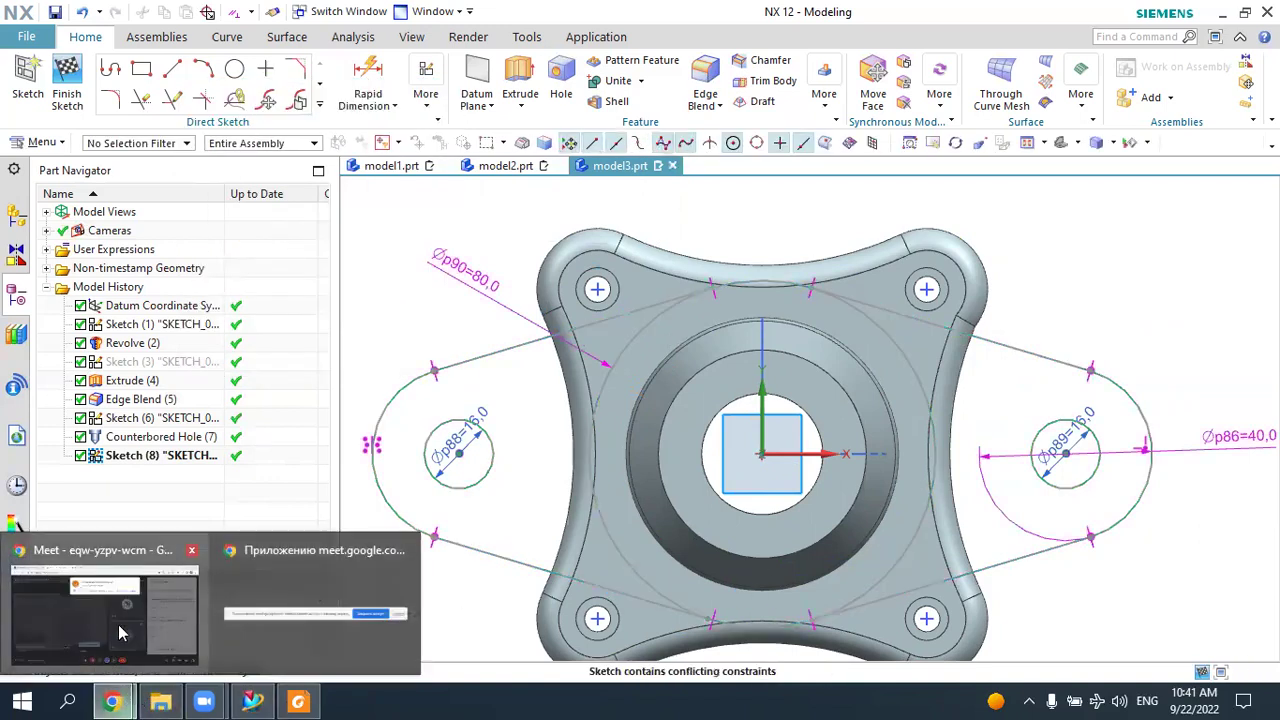
{"action": "left_click", "coordinate": [110, 598]}
{"action": "left_click", "coordinate": [846, 177]}
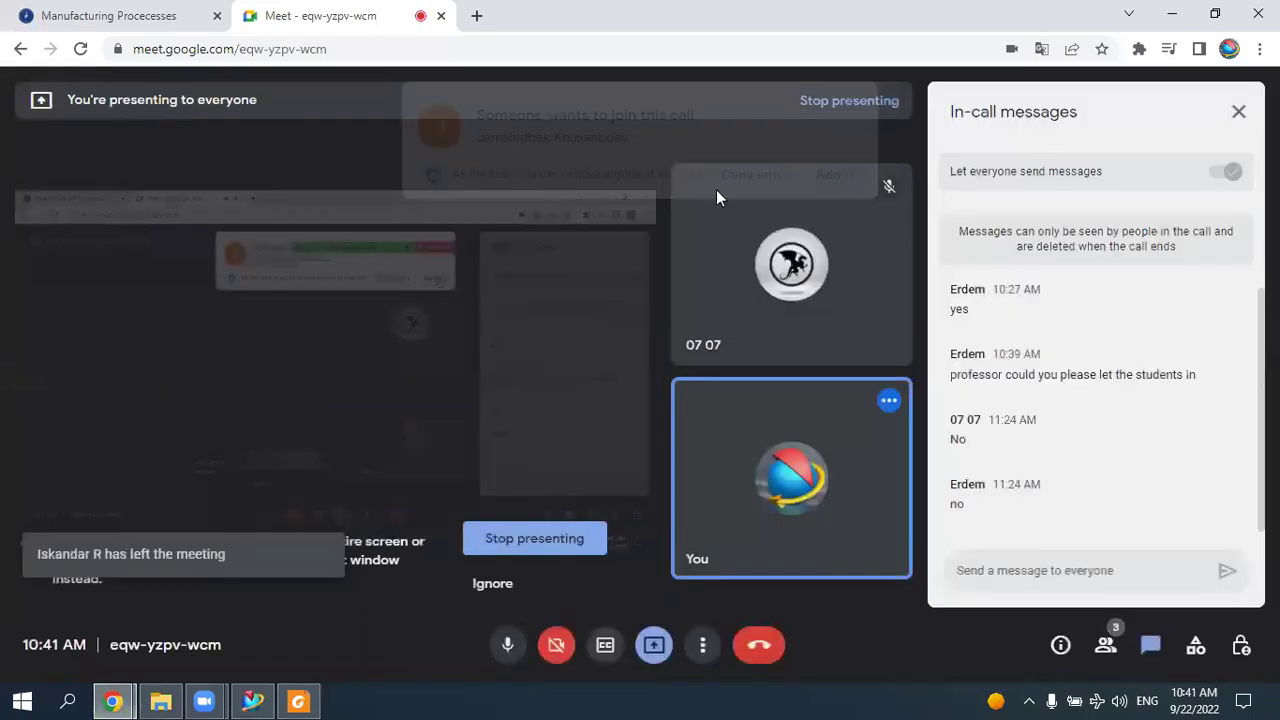
{"action": "left_click", "coordinate": [264, 694]}
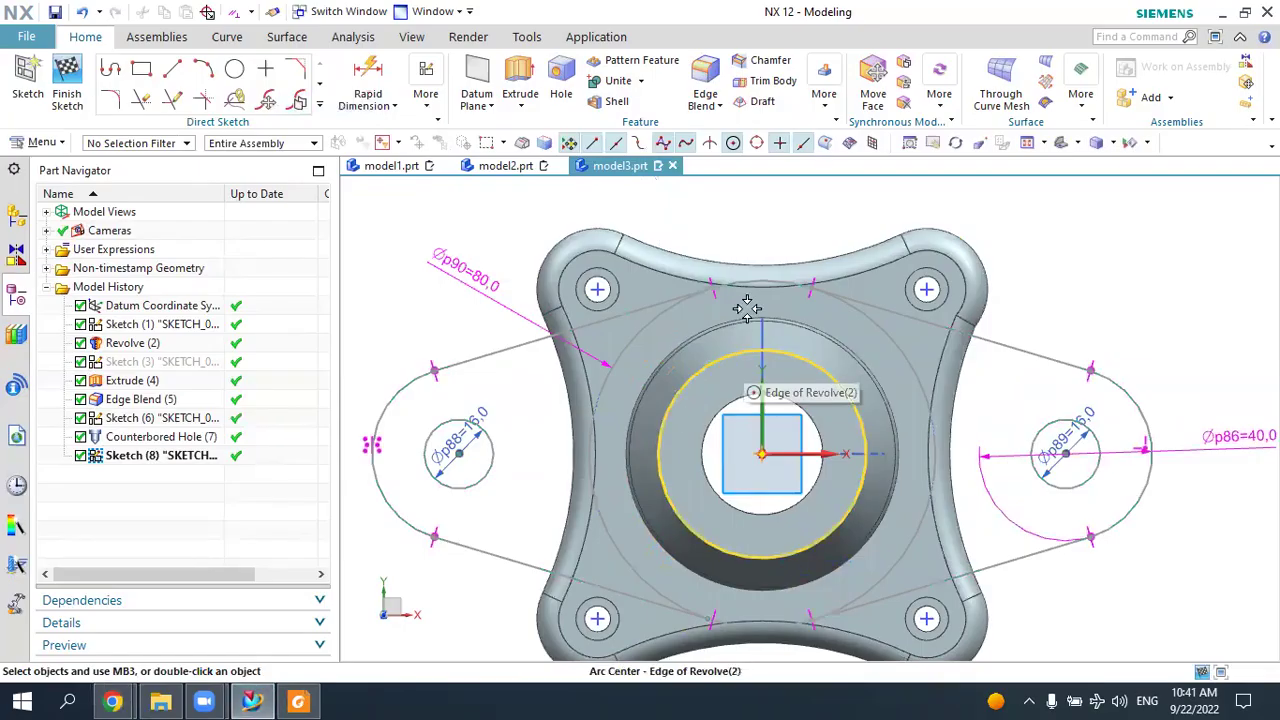
Trim away the 80 mm circle's side arcs inside the flange outline and try to extend the lower-left tangent line.
{"action": "left_click", "coordinate": [141, 101]}
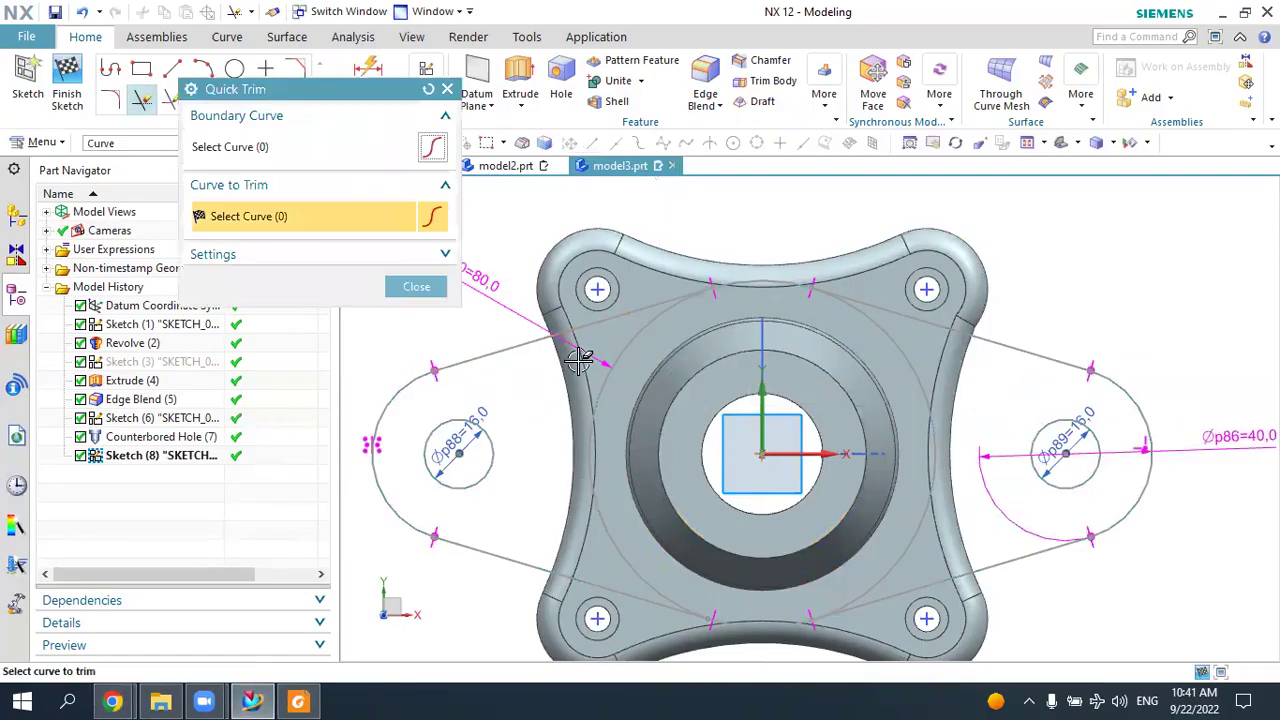
{"action": "left_click", "coordinate": [630, 348]}
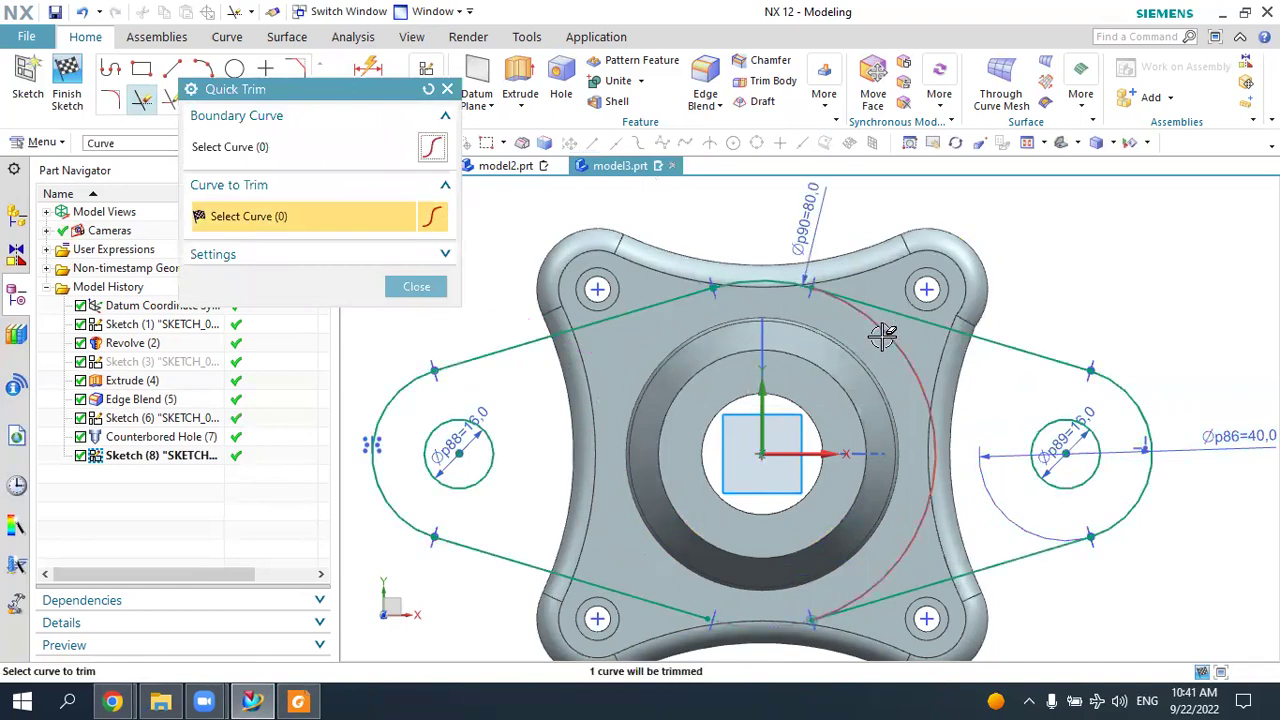
{"action": "left_click", "coordinate": [883, 338]}
{"action": "scroll", "coordinate": [713, 641], "scroll_direction": "up", "scroll_amount": 2}
{"action": "left_click", "coordinate": [416, 286]}
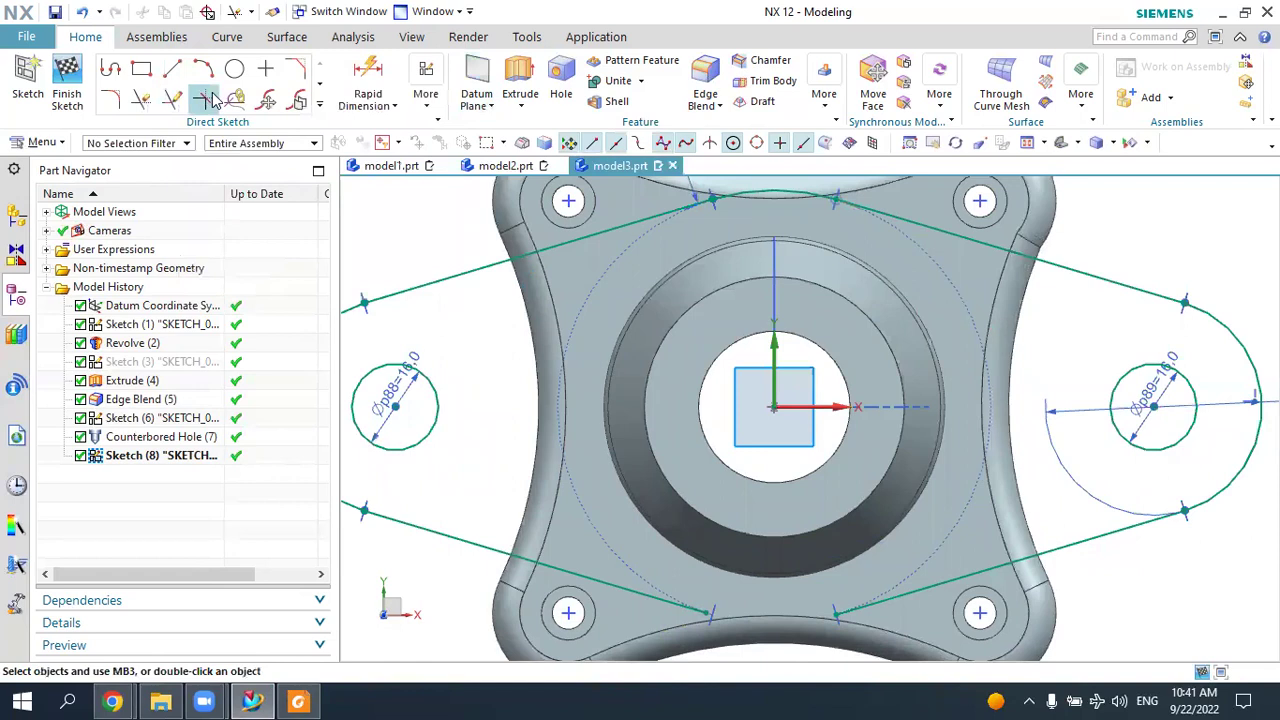
{"action": "left_click", "coordinate": [172, 100]}
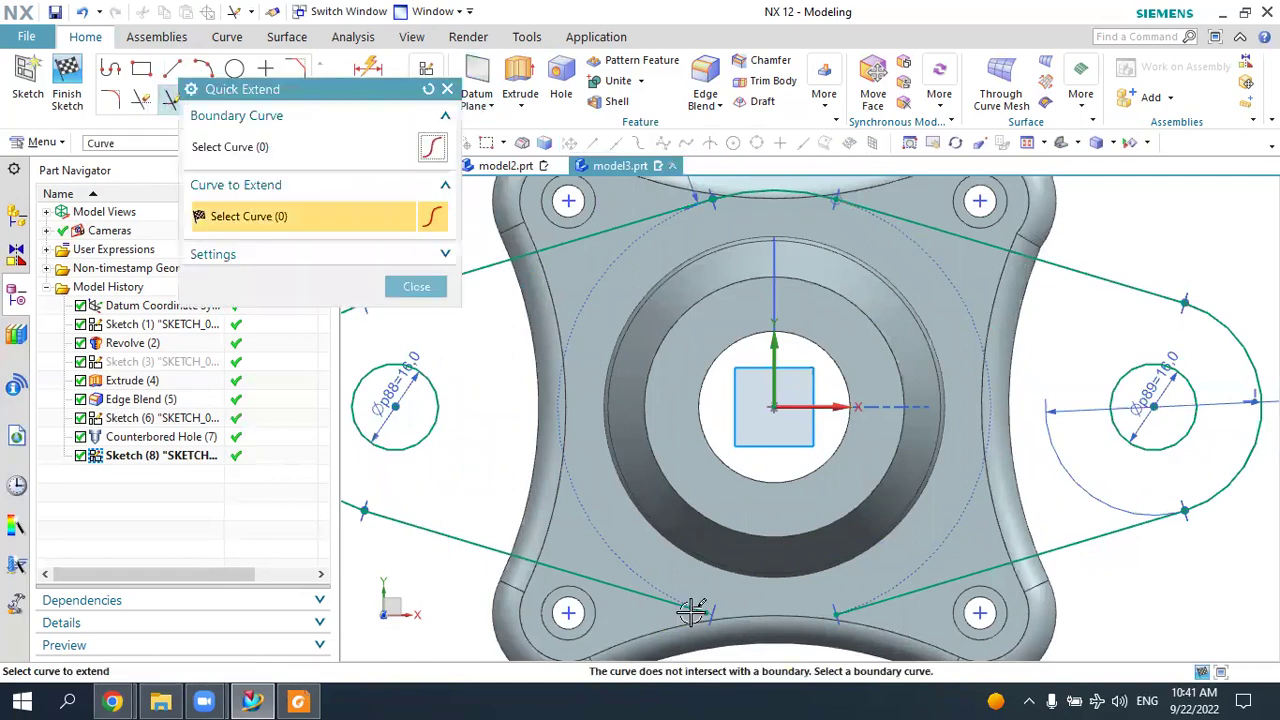
{"action": "key", "text": "Escape"}
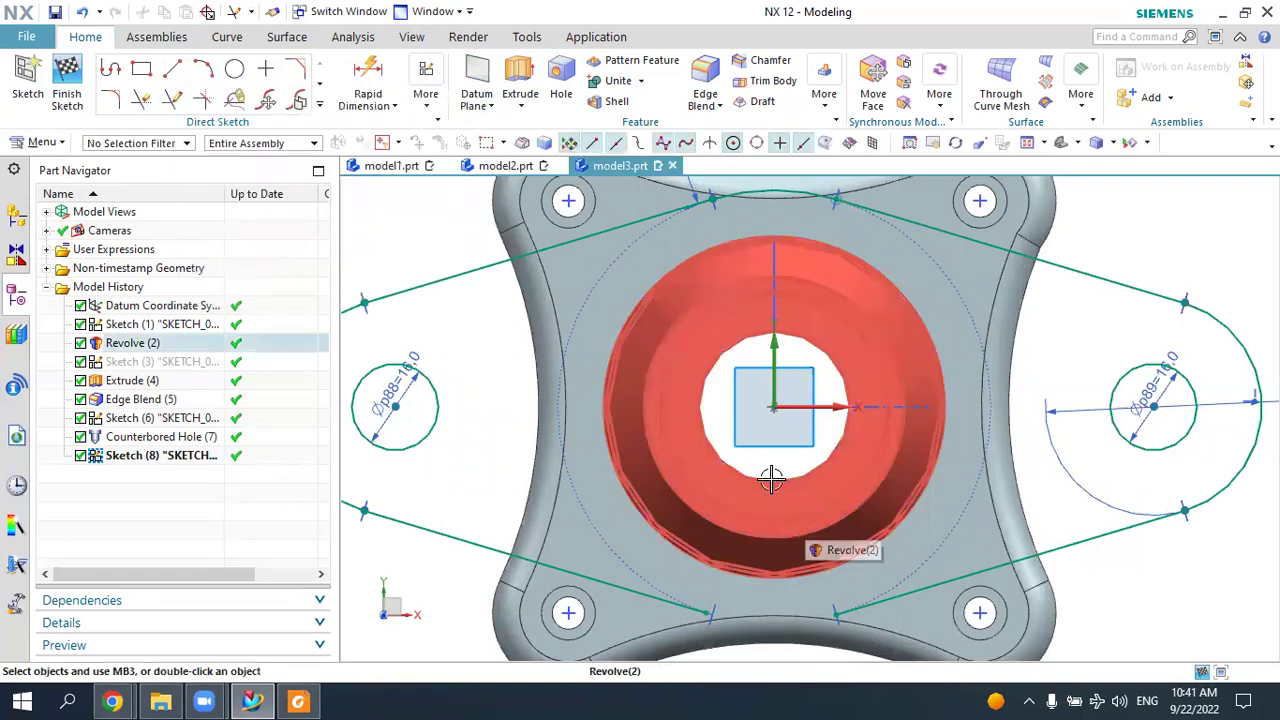
Finish the flange outline sketch and delete Sketch (8) from the model history.
{"action": "left_click", "coordinate": [86, 96]}
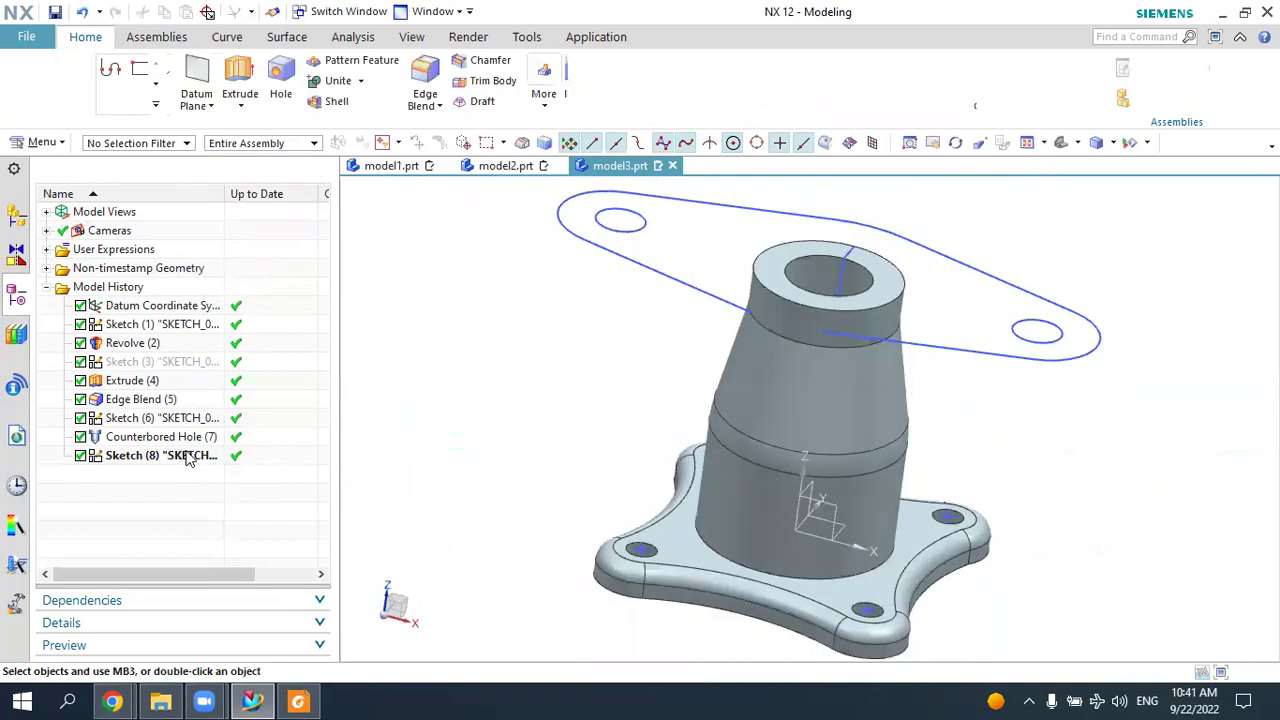
{"action": "left_click", "coordinate": [194, 457]}
{"action": "right_click", "coordinate": [194, 457]}
{"action": "left_click", "coordinate": [236, 454]}
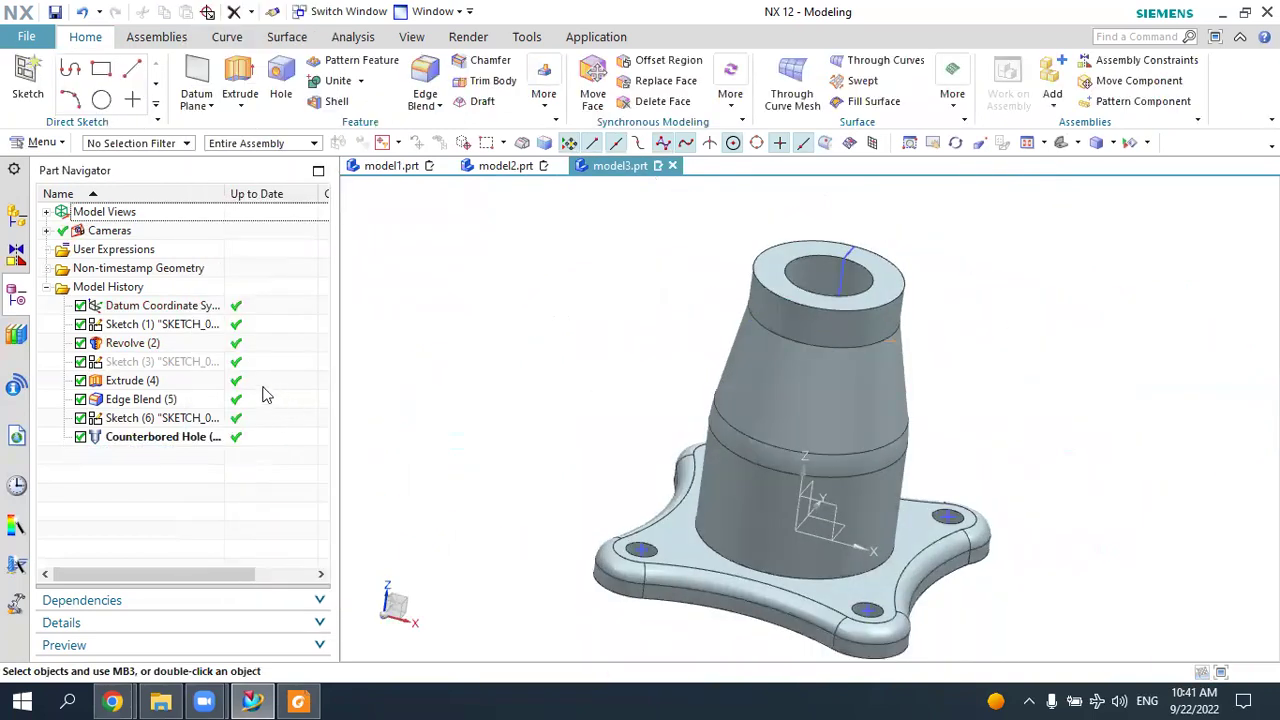
Start a new sketch on the revolved body's top face and draw a circle about 110 mm in diameter centred on the origin.
{"action": "left_click", "coordinate": [795, 268]}
{"action": "left_click", "coordinate": [349, 325]}
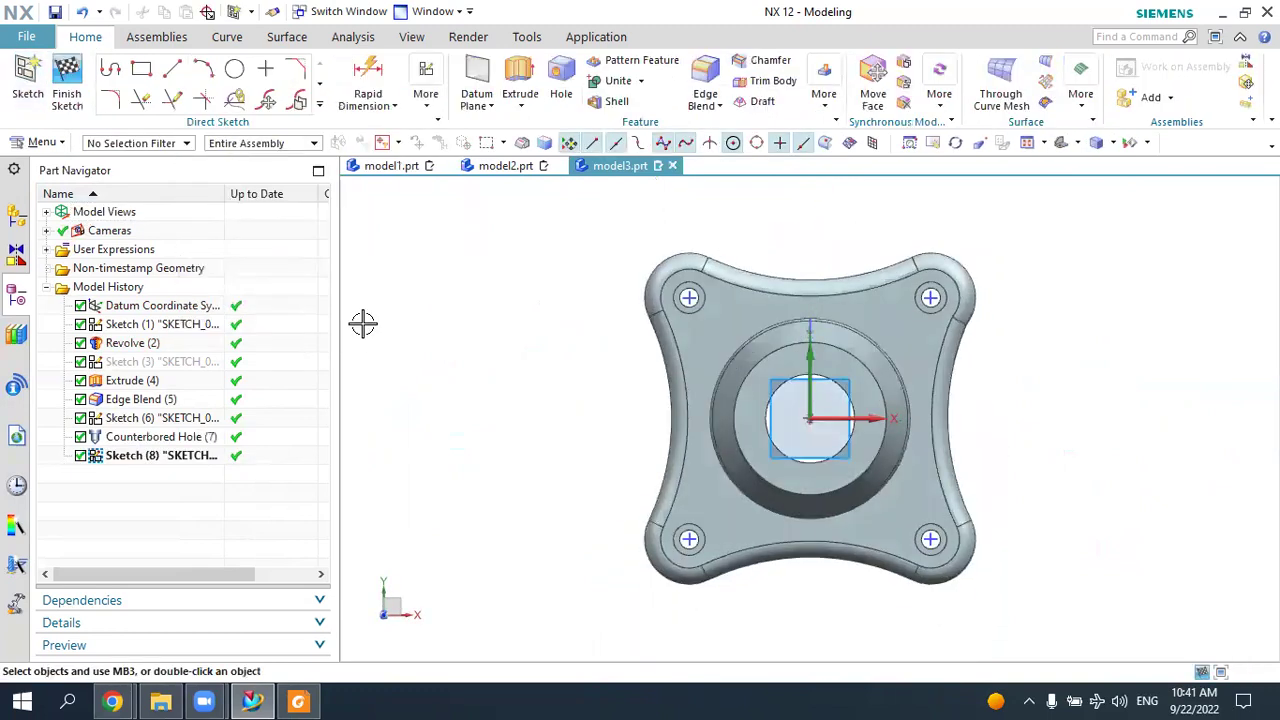
{"action": "left_click", "coordinate": [233, 70]}
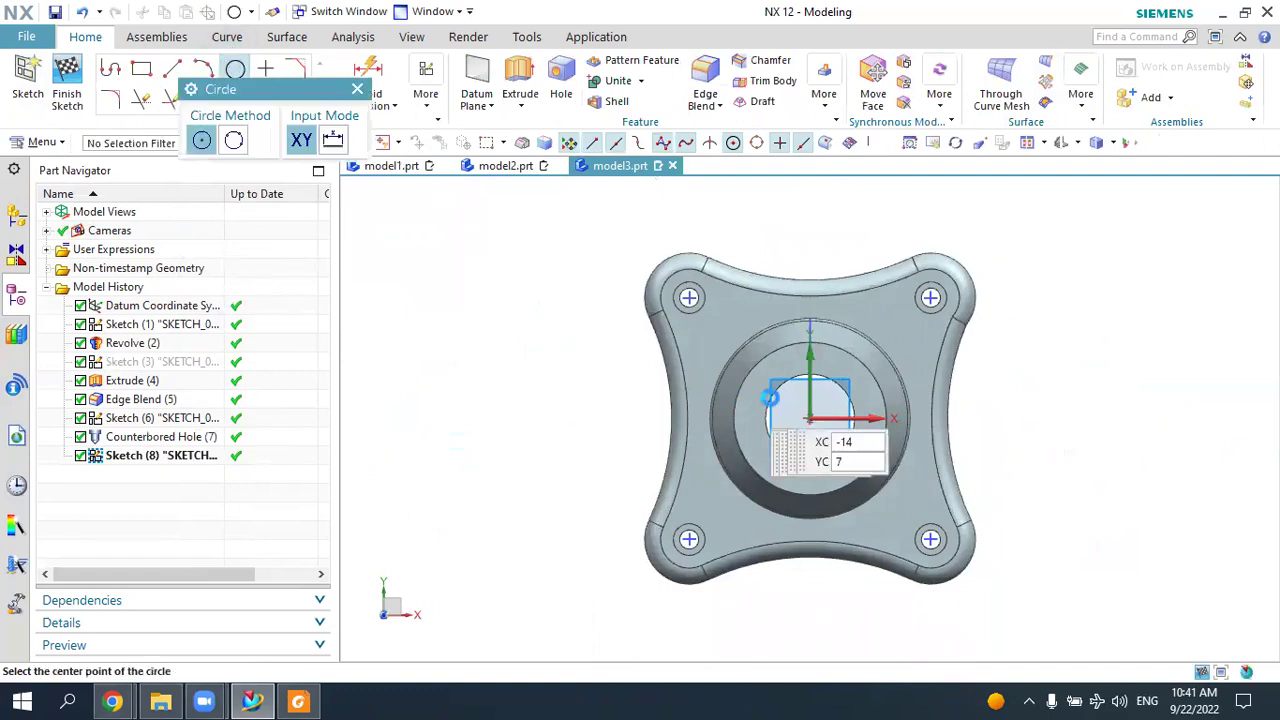
{"action": "left_click", "coordinate": [808, 420]}
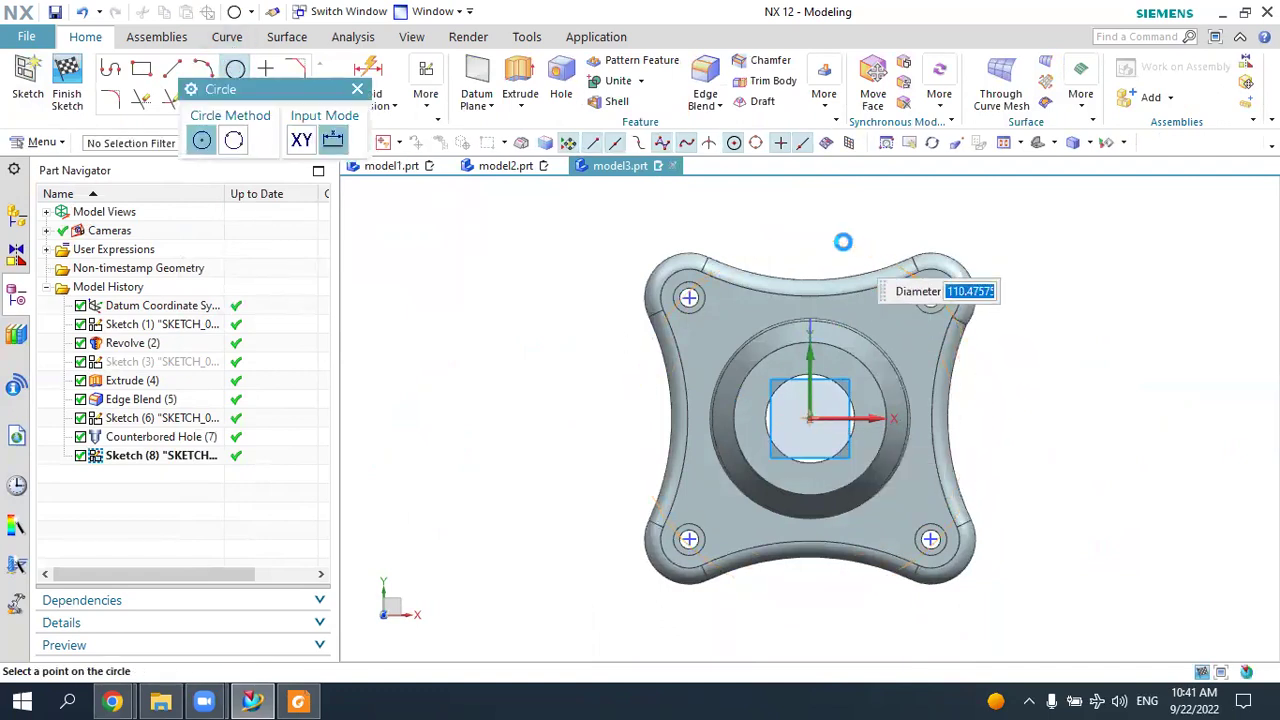
{"action": "left_click", "coordinate": [843, 240]}
Dimension the origin-centred circle and set its diameter to 80 mm.
{"action": "left_click", "coordinate": [368, 72]}
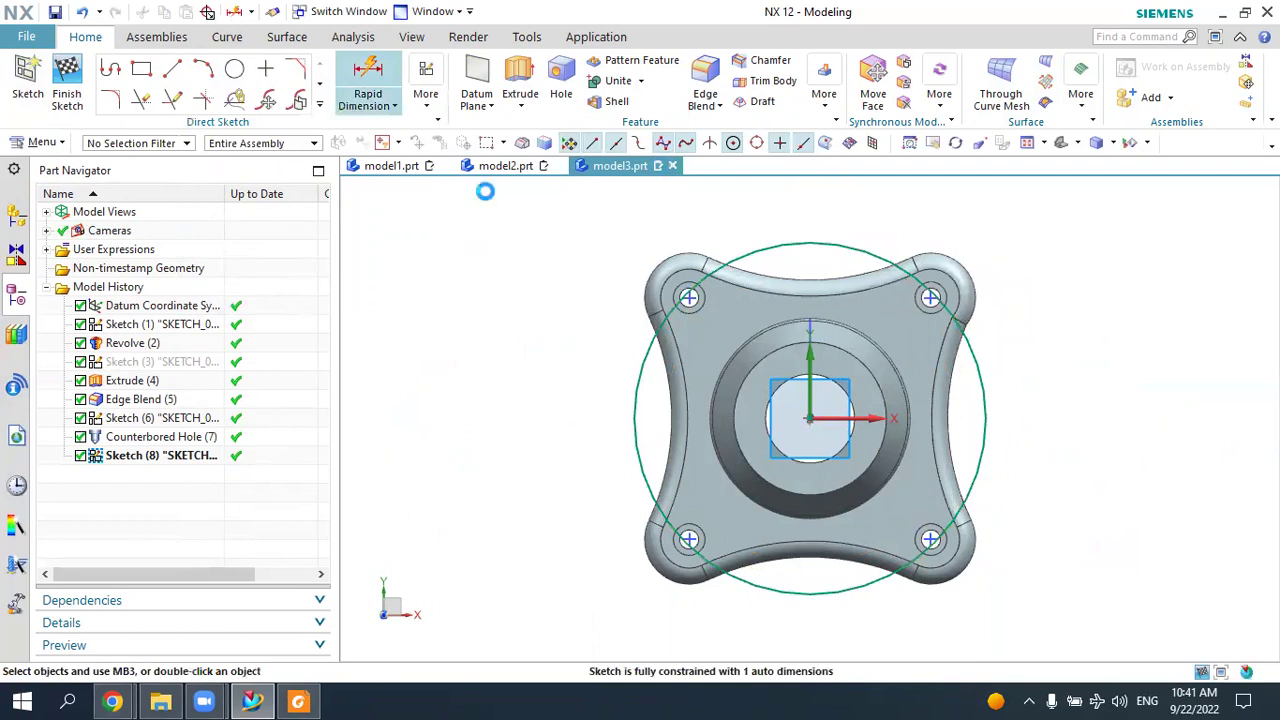
{"action": "left_click", "coordinate": [636, 352]}
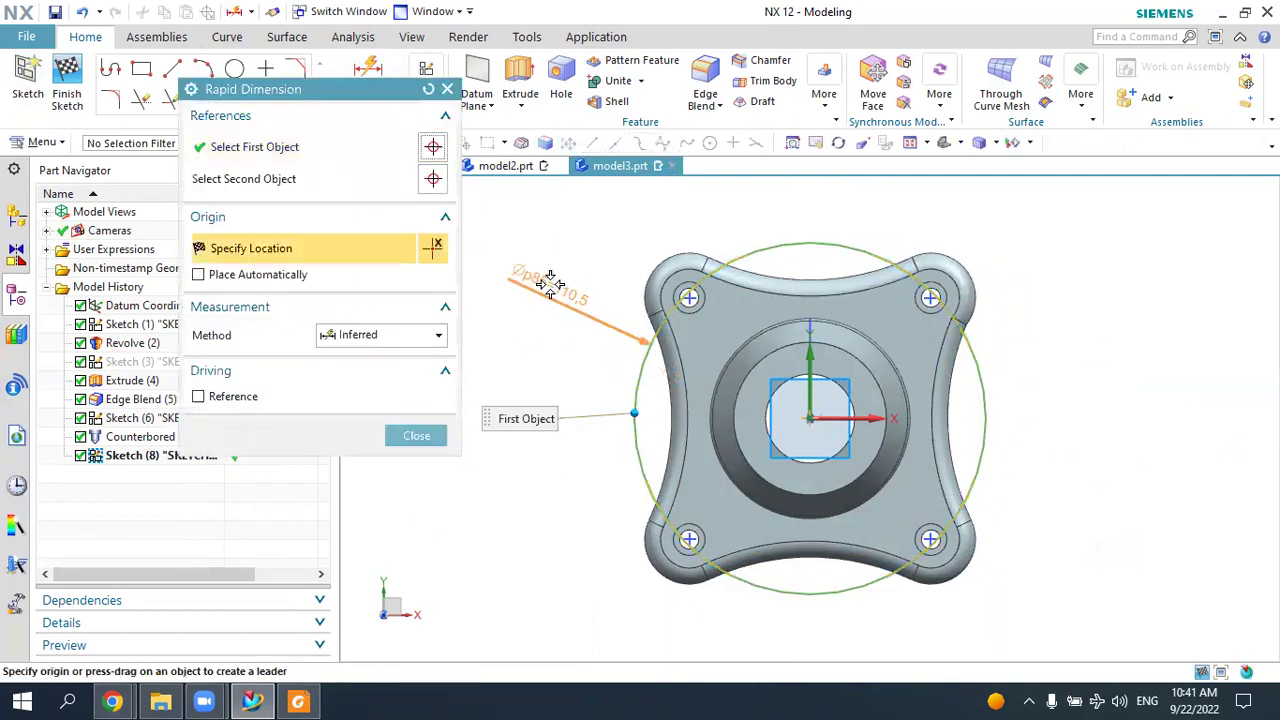
{"action": "left_click", "coordinate": [575, 238]}
{"action": "type", "text": "80"}
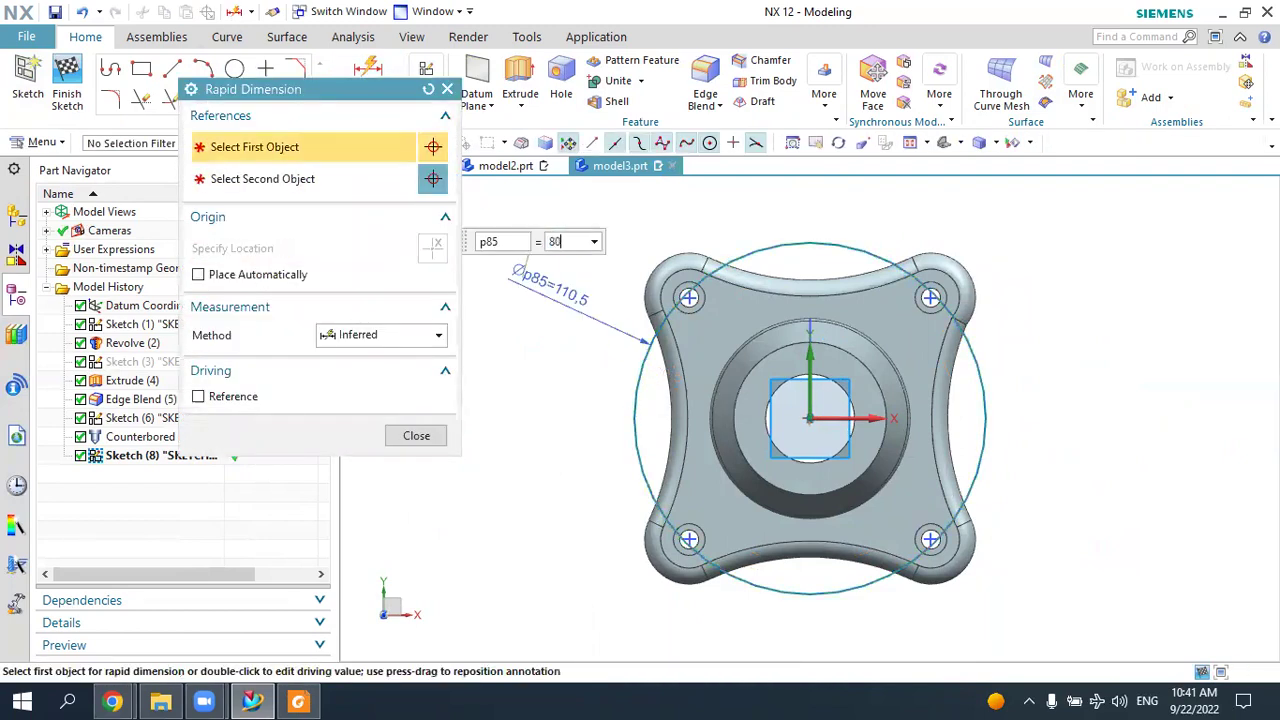
{"action": "key", "text": "Return"}
{"action": "key", "text": "Escape"}
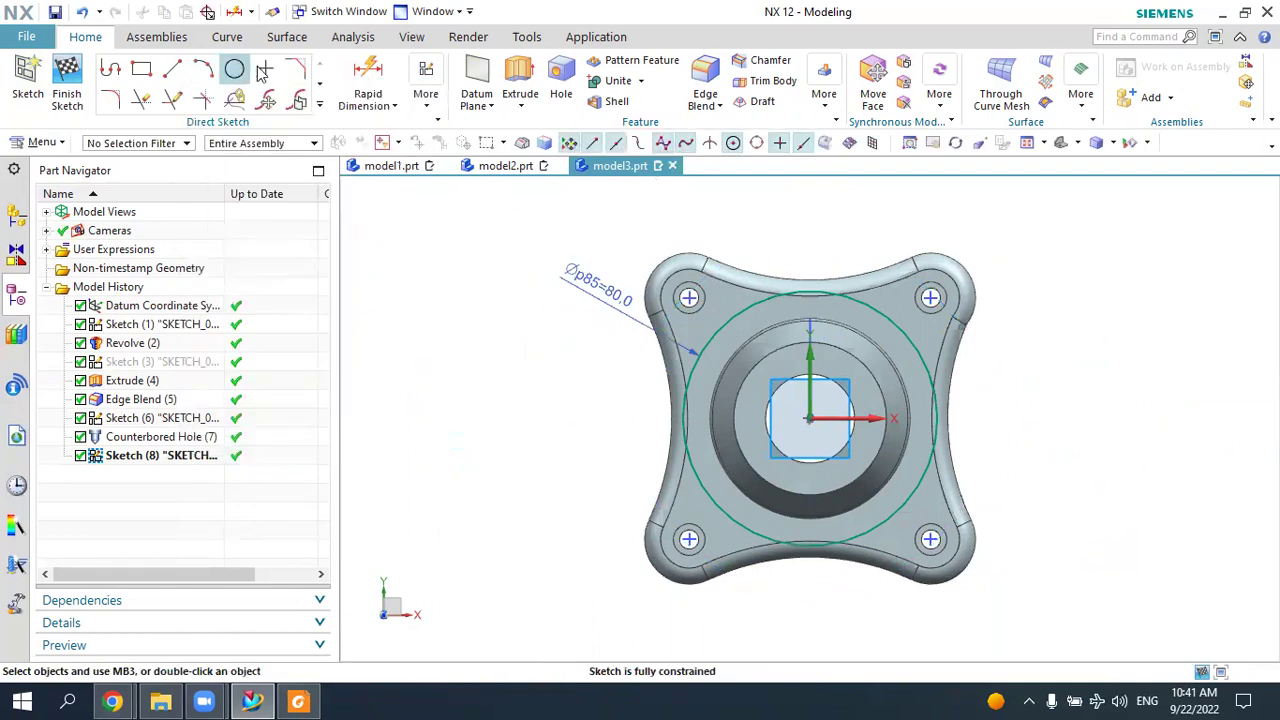
Sketch a 40 mm diameter circle to the left of the base plate, roughly level with the origin.
{"action": "left_click", "coordinate": [245, 70]}
{"action": "left_click", "coordinate": [489, 400]}
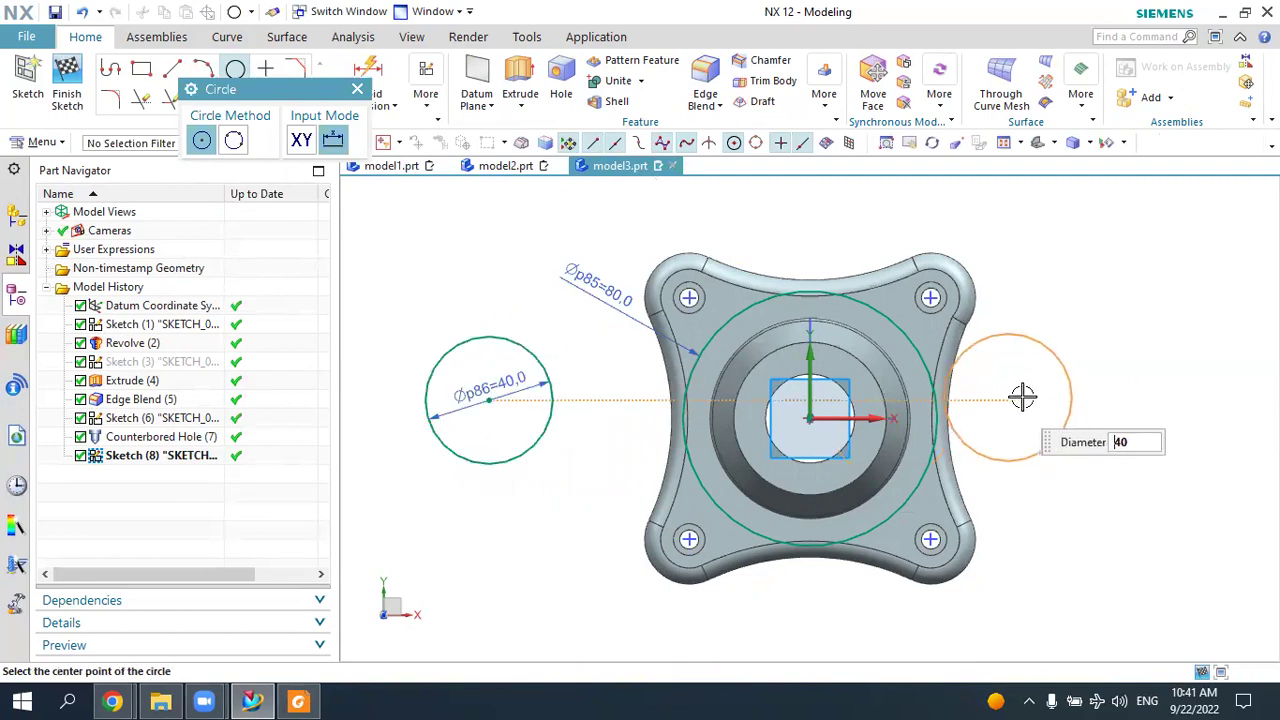
{"action": "key", "text": "Escape"}
{"action": "key", "text": "Escape"}
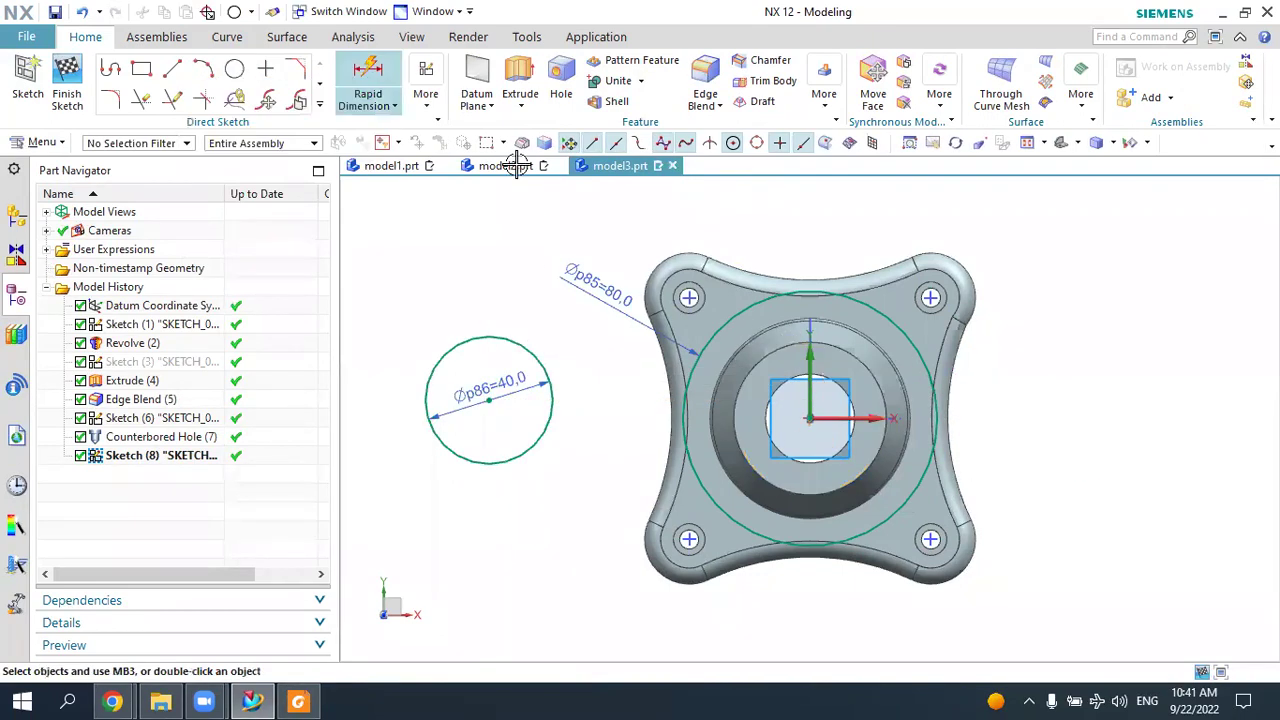
Align the 40 mm circle's centre horizontally with the sketch origin.
{"action": "left_click", "coordinate": [425, 93]}
{"action": "left_click", "coordinate": [445, 166]}
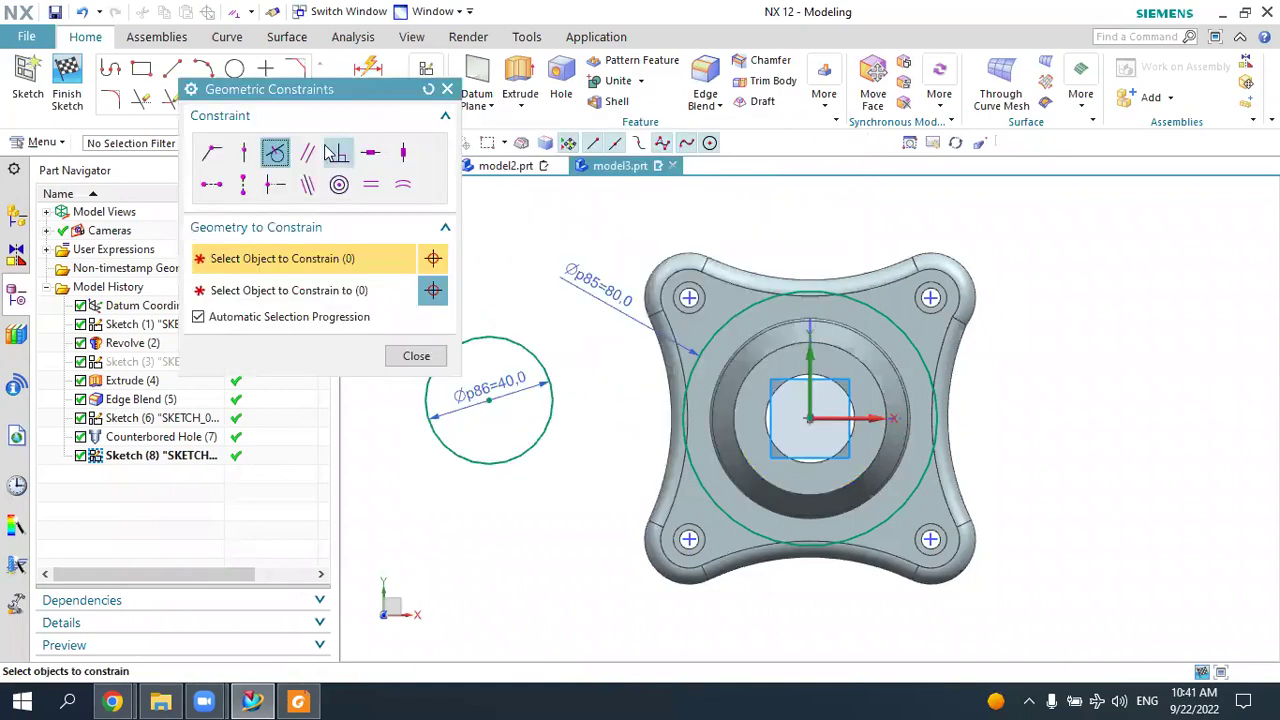
{"action": "left_click", "coordinate": [211, 184]}
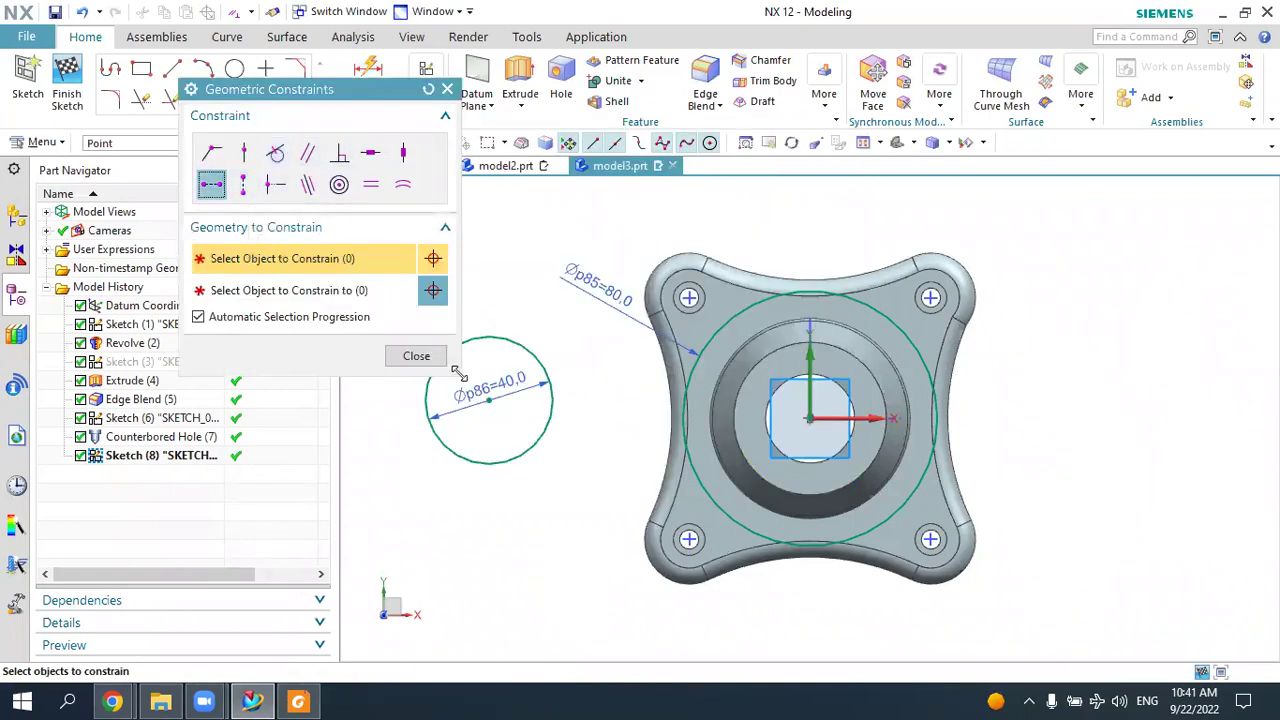
{"action": "left_click", "coordinate": [488, 400]}
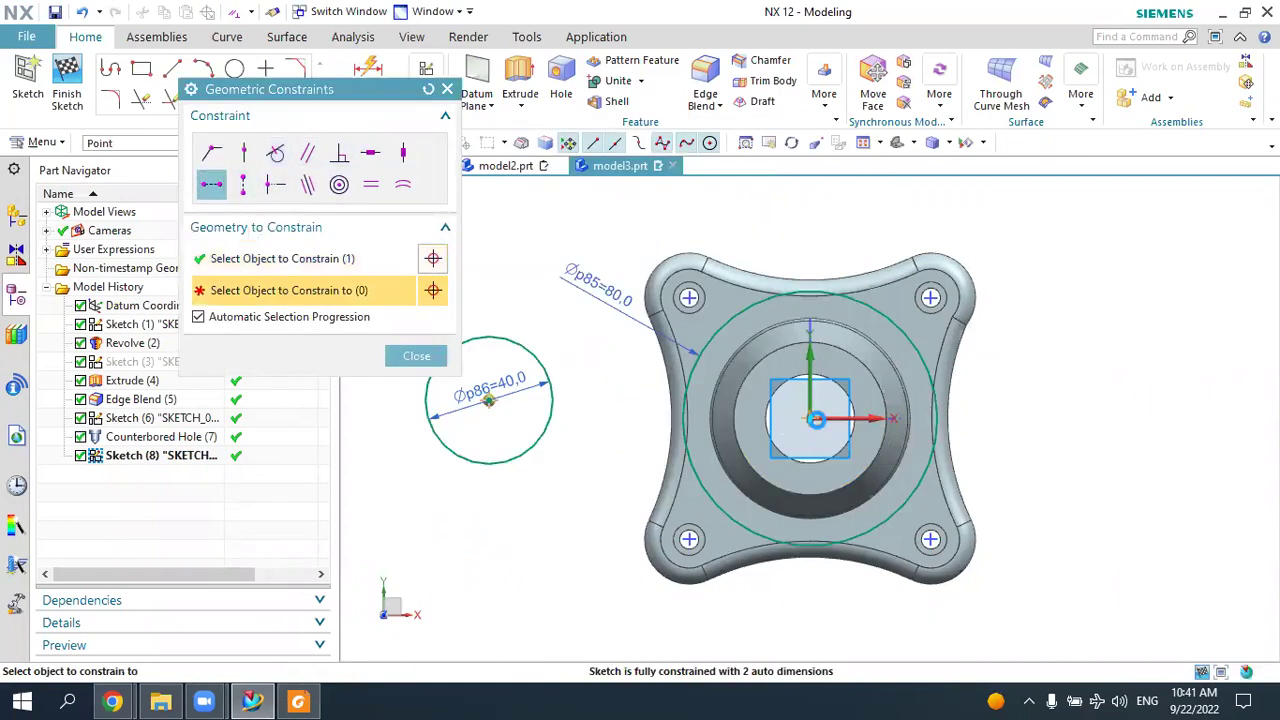
{"action": "left_click", "coordinate": [808, 418]}
{"action": "key", "text": "Escape"}
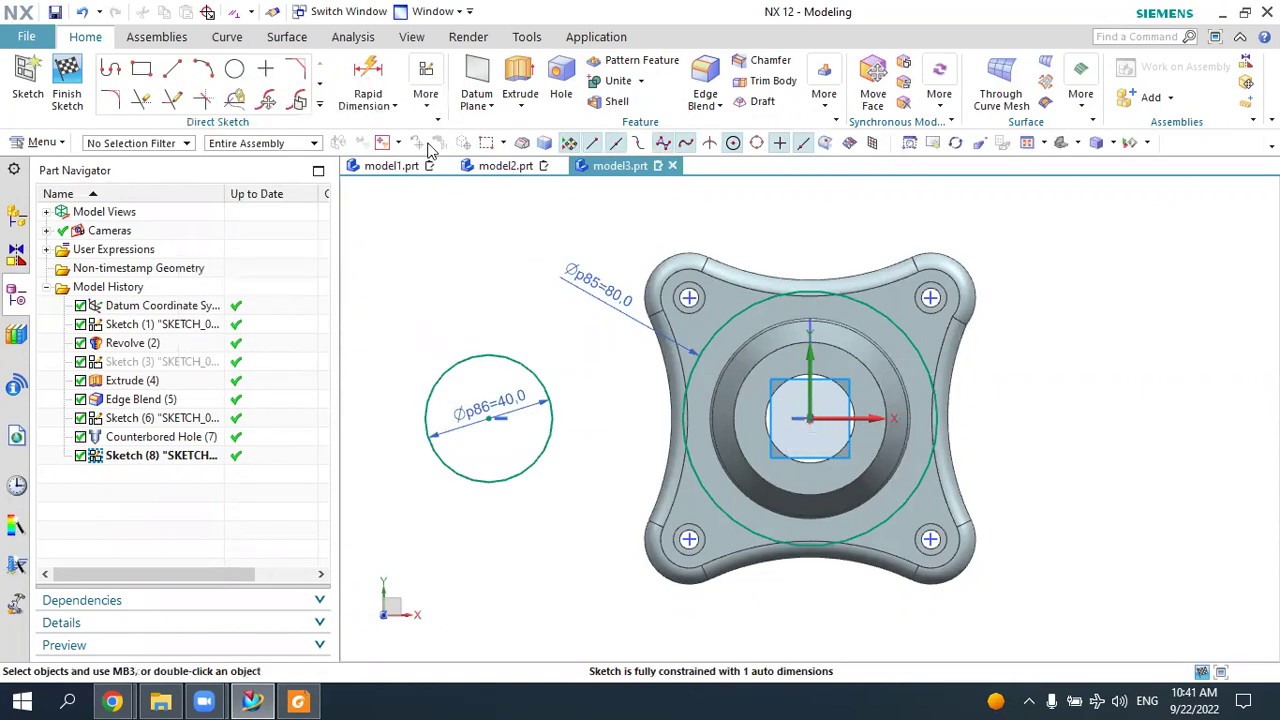
Check the hole spacing in drawing 5.pdf and dimension the 40 mm circle's centre 70 mm horizontally from the sketch origin.
{"action": "left_click", "coordinate": [298, 701]}
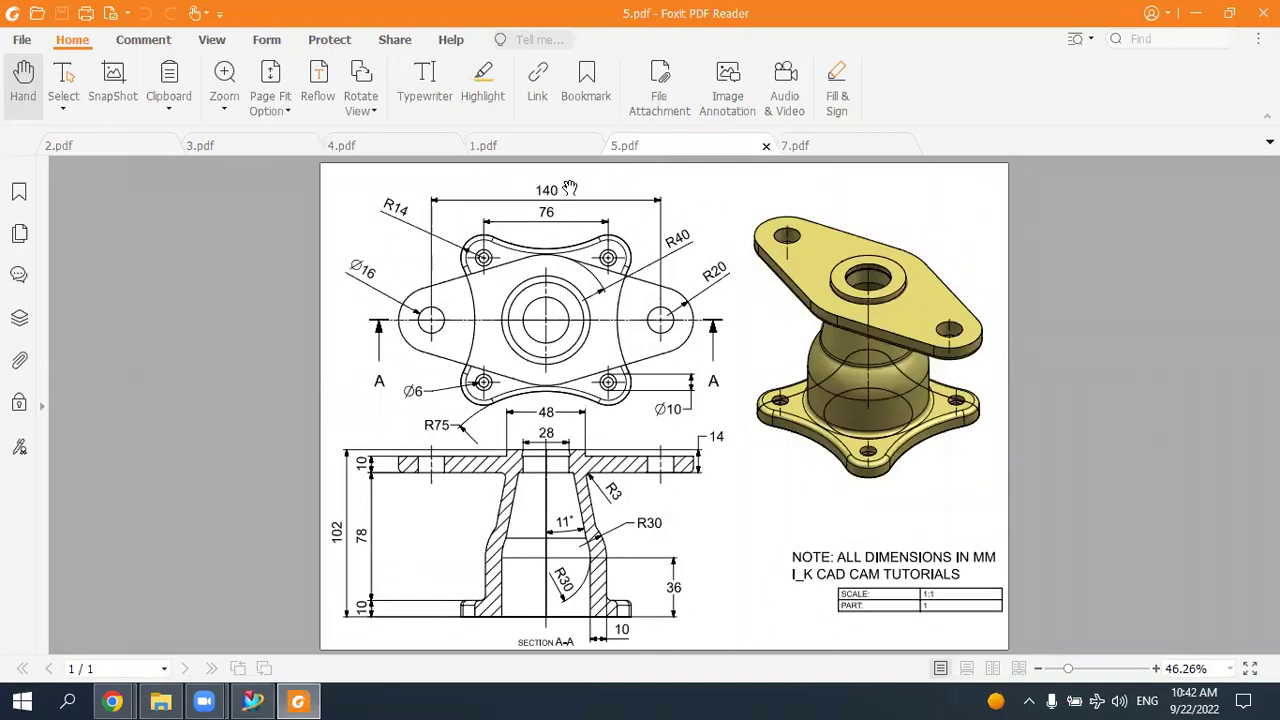
{"action": "left_click", "coordinate": [292, 700]}
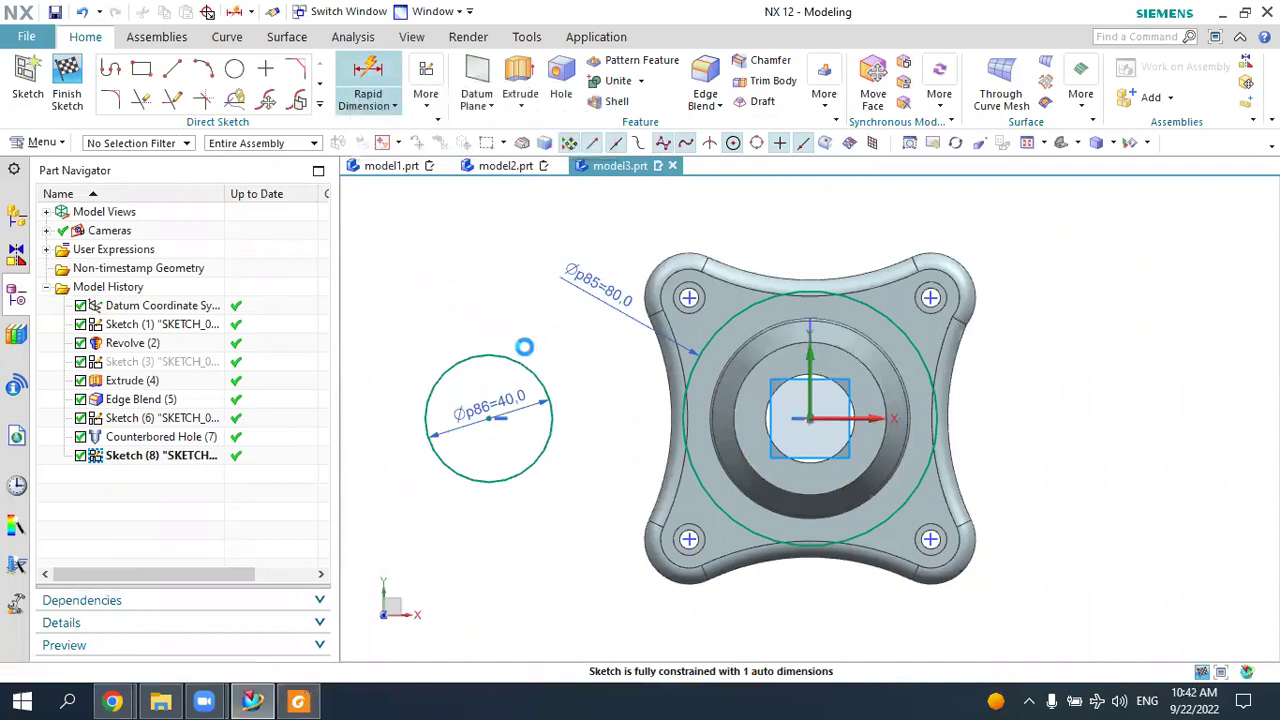
{"action": "left_click", "coordinate": [367, 80]}
{"action": "left_click", "coordinate": [485, 432]}
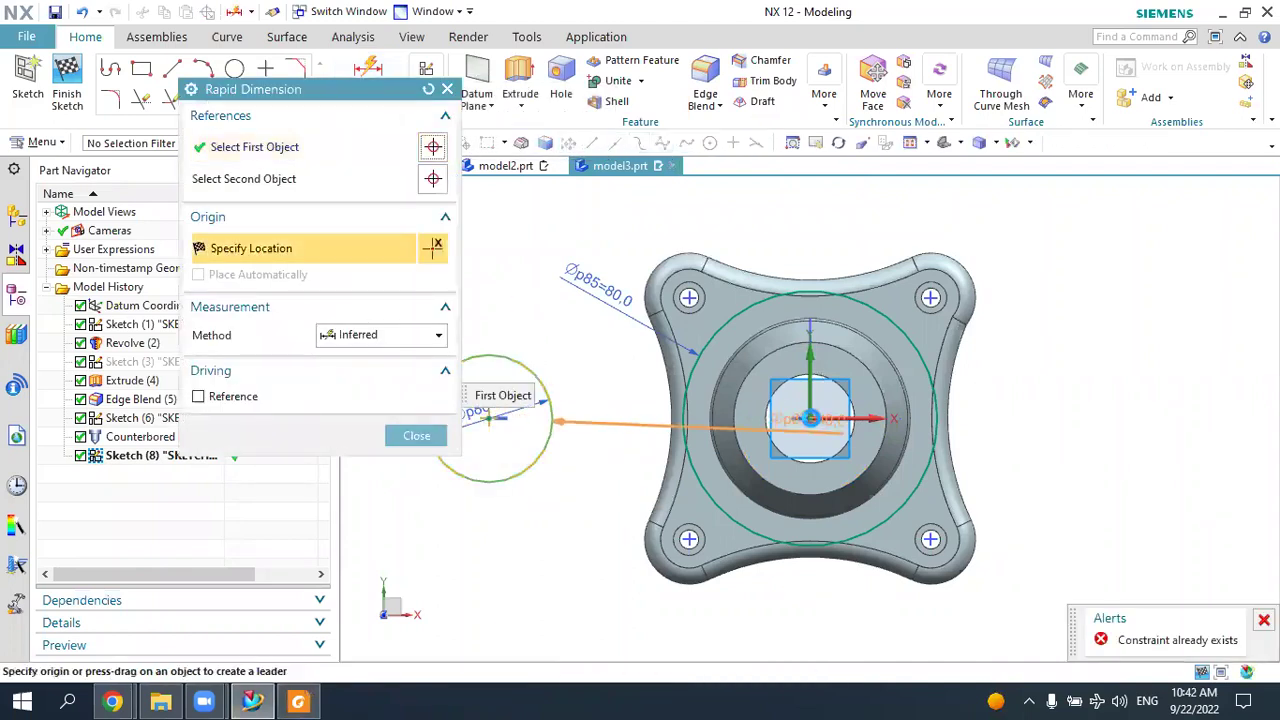
{"action": "left_click", "coordinate": [587, 530]}
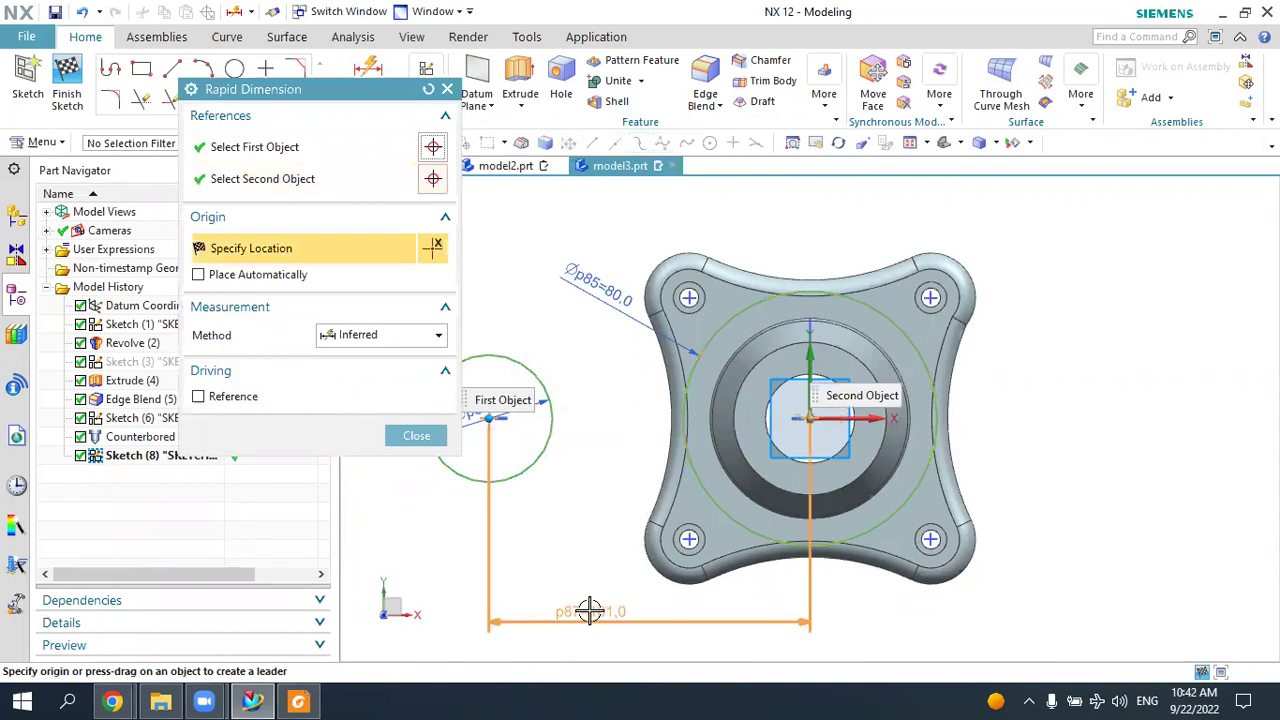
{"action": "left_click", "coordinate": [592, 608]}
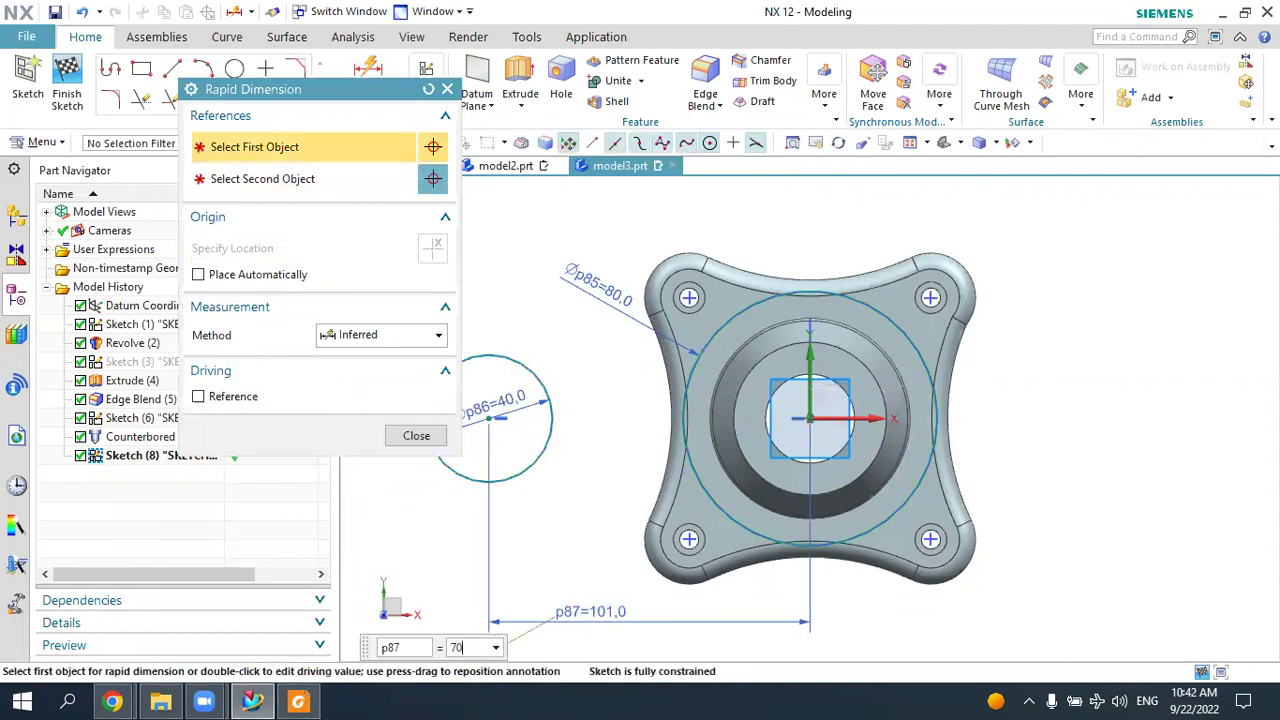
{"action": "key", "text": "Return"}
{"action": "key", "text": "Escape"}
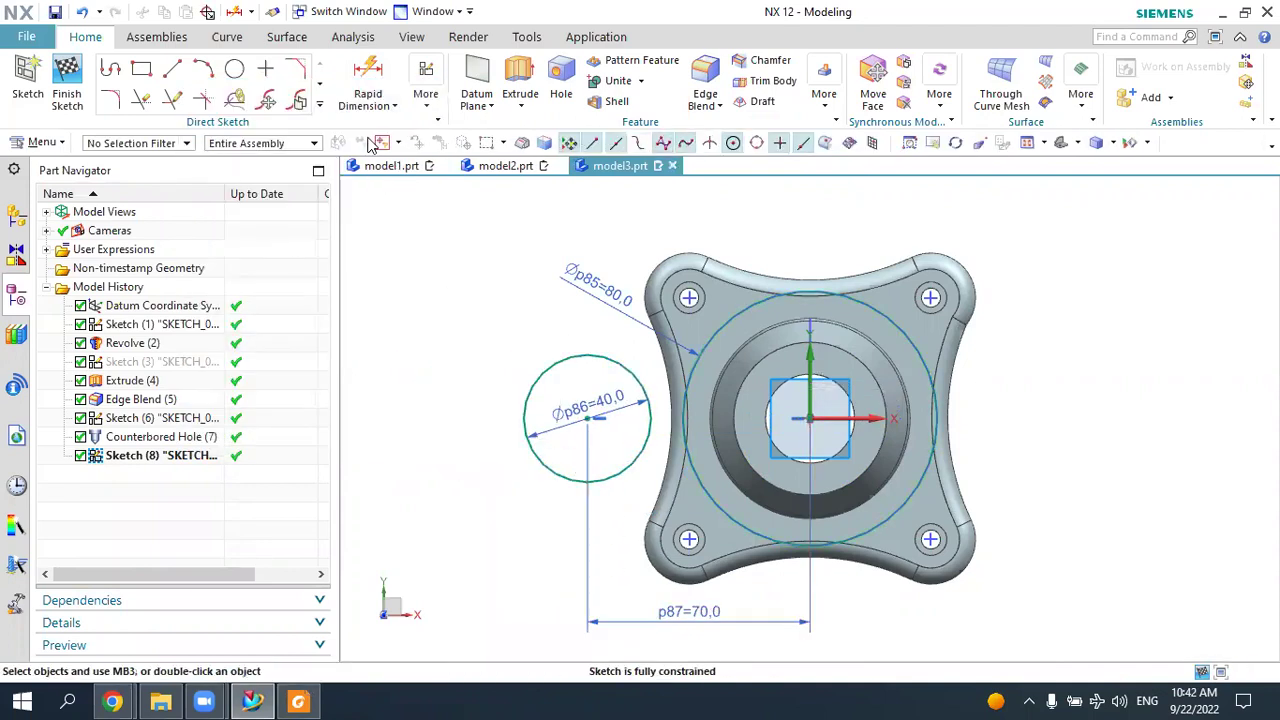
Mirror the 40 mm circle about the sketch's vertical axis.
{"action": "left_click", "coordinate": [319, 104]}
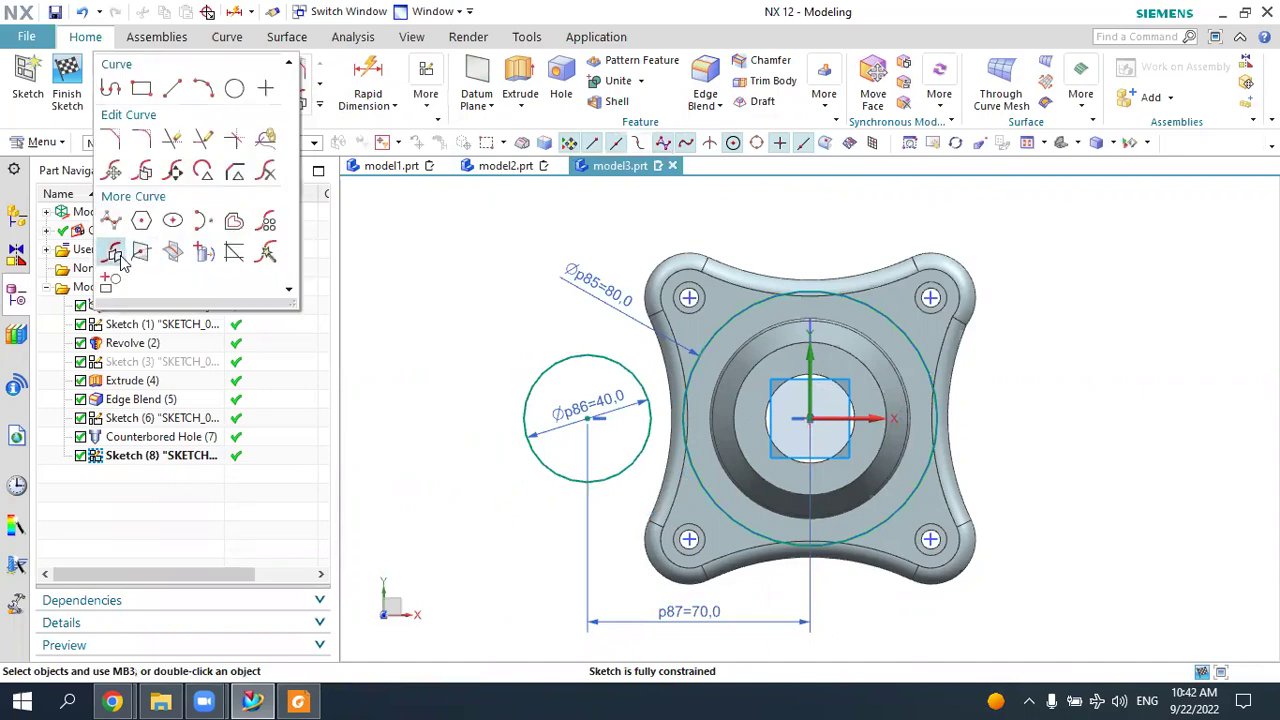
{"action": "left_click", "coordinate": [114, 254]}
{"action": "left_click", "coordinate": [625, 368]}
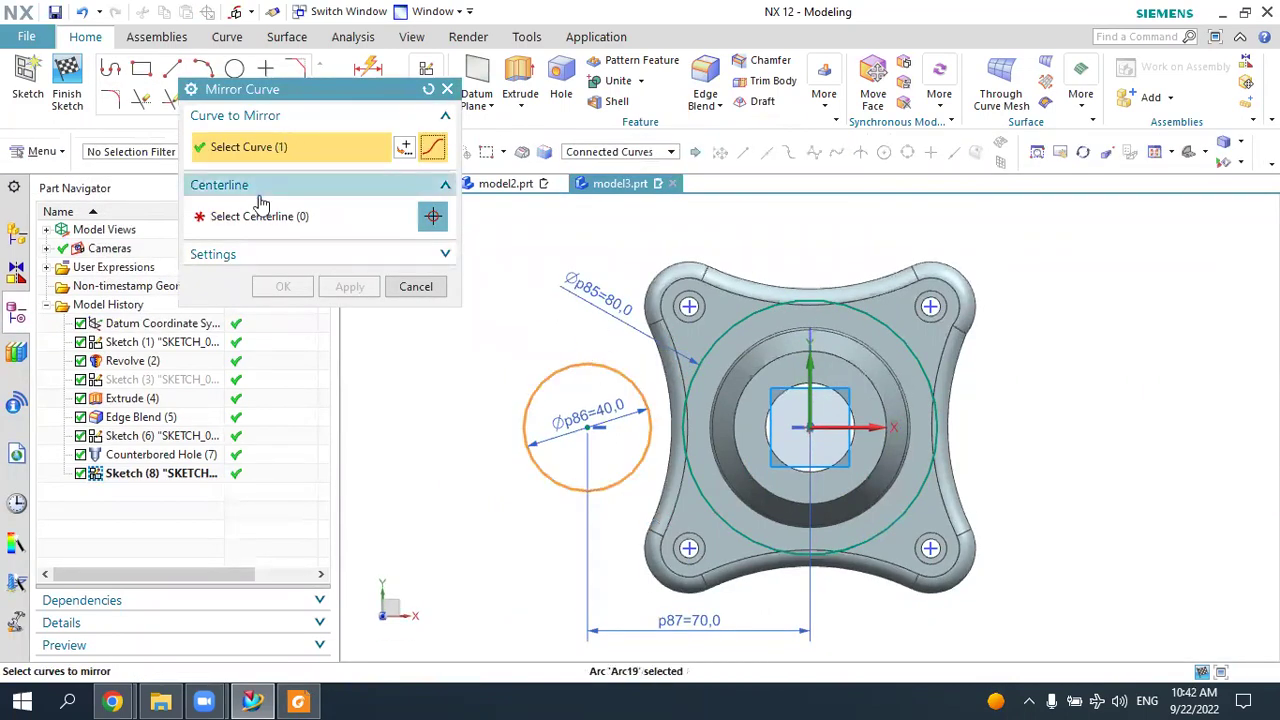
{"action": "left_click", "coordinate": [330, 222]}
{"action": "left_click", "coordinate": [824, 362]}
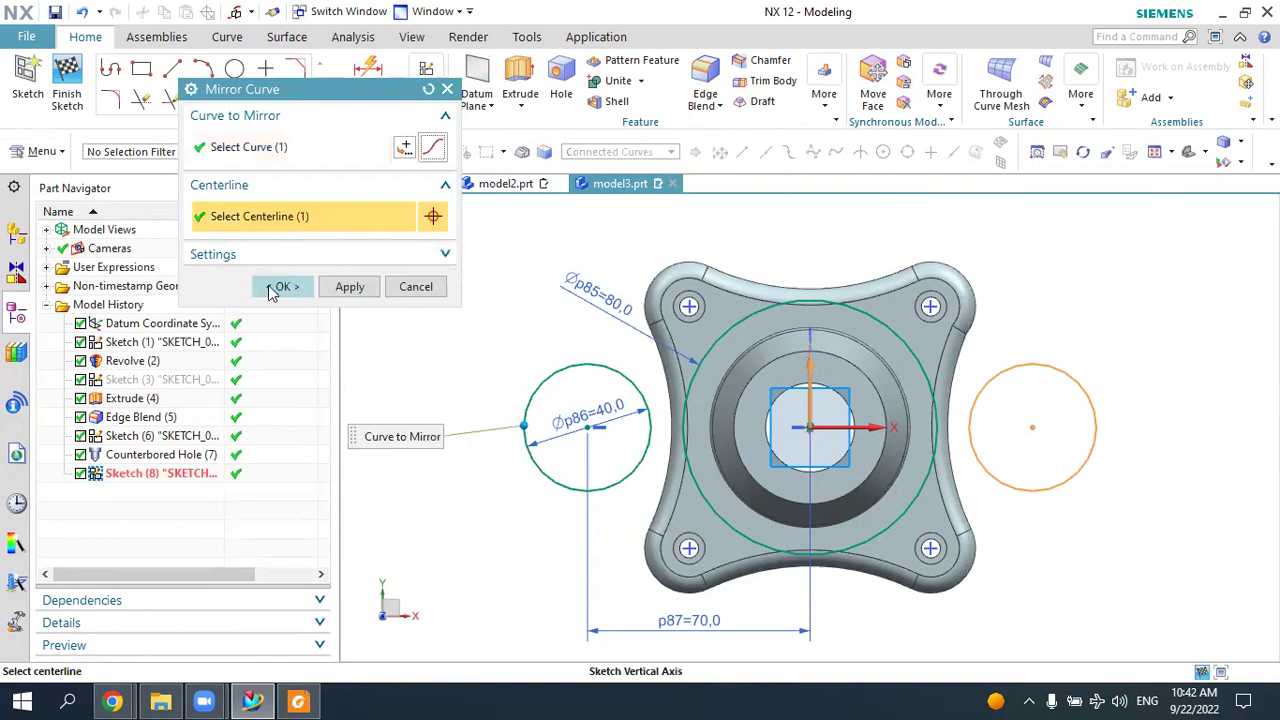
{"action": "left_click", "coordinate": [283, 286]}
Draw two tangent lines joining the tops of both 40 mm circles to the upper part of the 80 mm circle.
{"action": "left_click", "coordinate": [172, 68]}
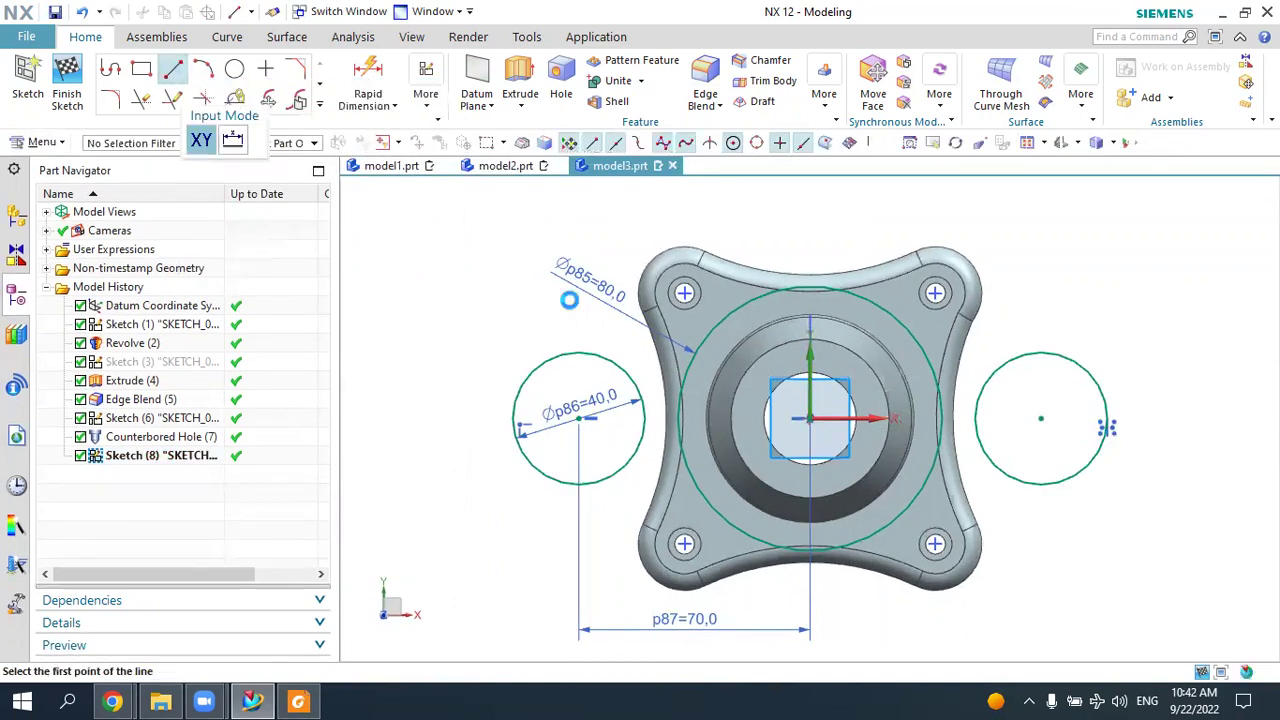
{"action": "left_click", "coordinate": [526, 369]}
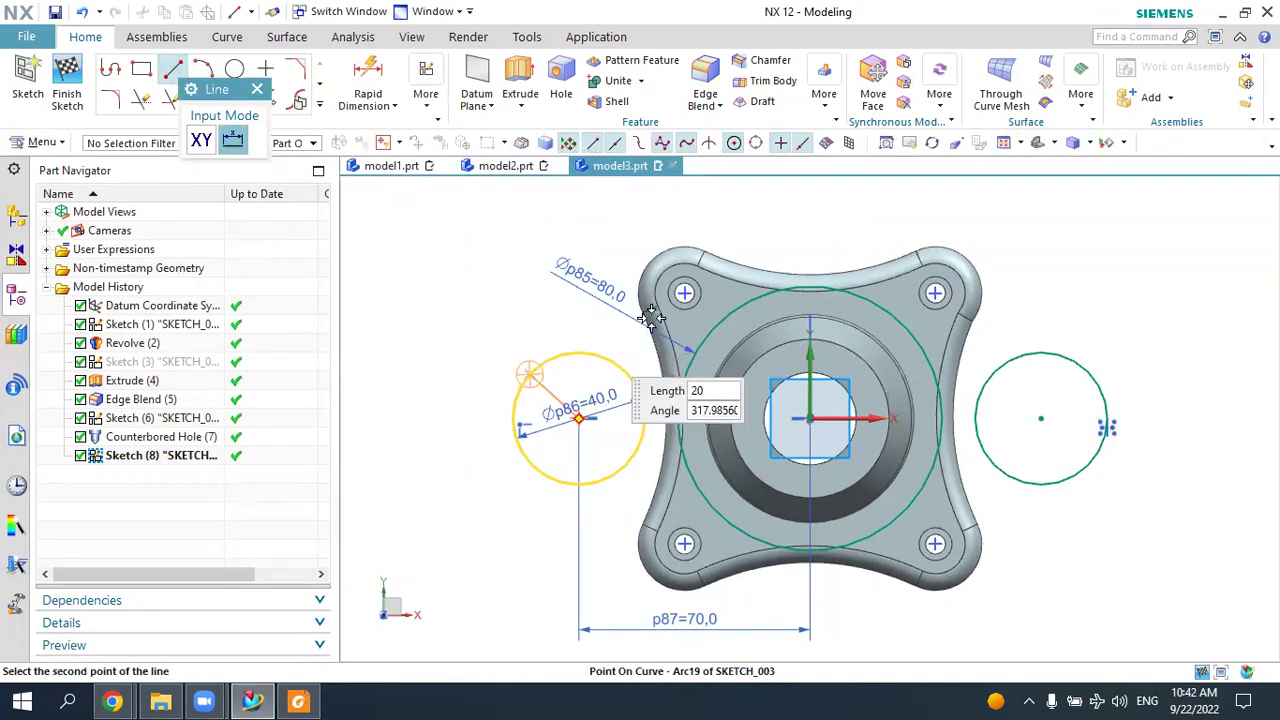
{"action": "left_click", "coordinate": [775, 291]}
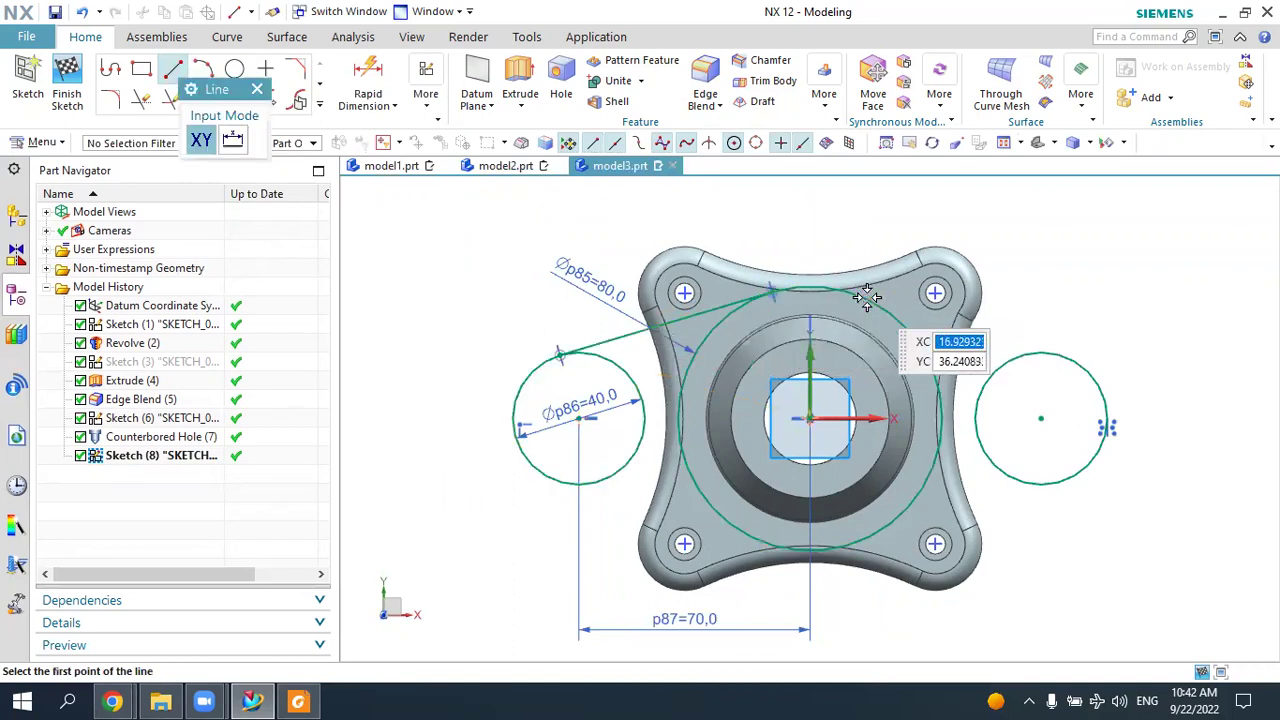
{"action": "left_click", "coordinate": [912, 345]}
{"action": "left_click", "coordinate": [1064, 352]}
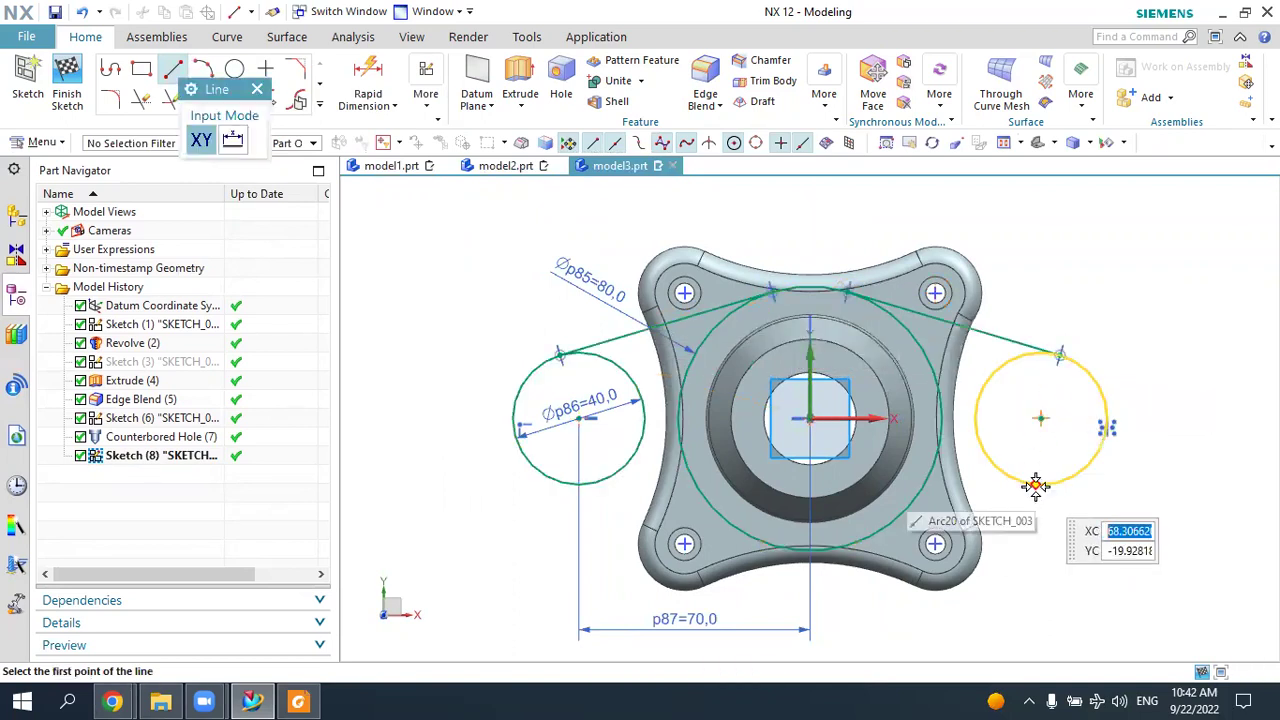
Draw two tangent lines joining the undersides of both 40 mm circles to the lower part of the 80 mm circle.
{"action": "left_click", "coordinate": [1048, 492]}
{"action": "left_click", "coordinate": [860, 545]}
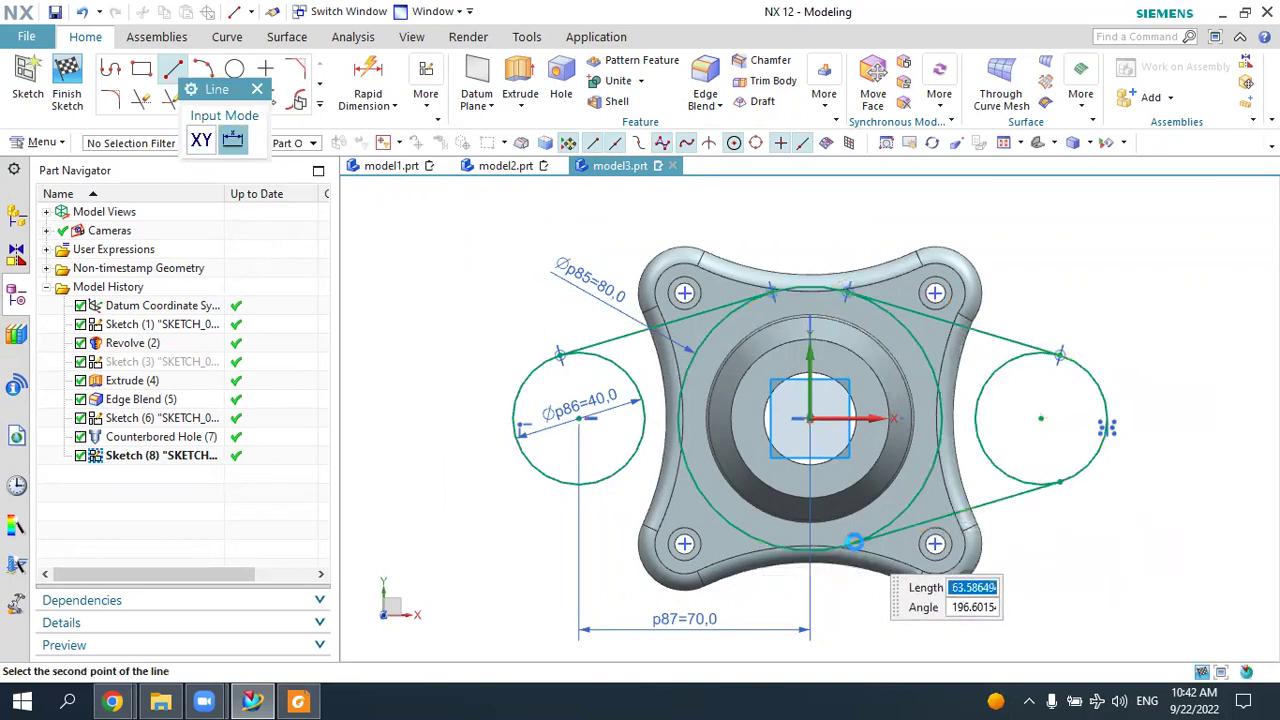
{"action": "left_click", "coordinate": [680, 513]}
{"action": "left_click", "coordinate": [592, 486]}
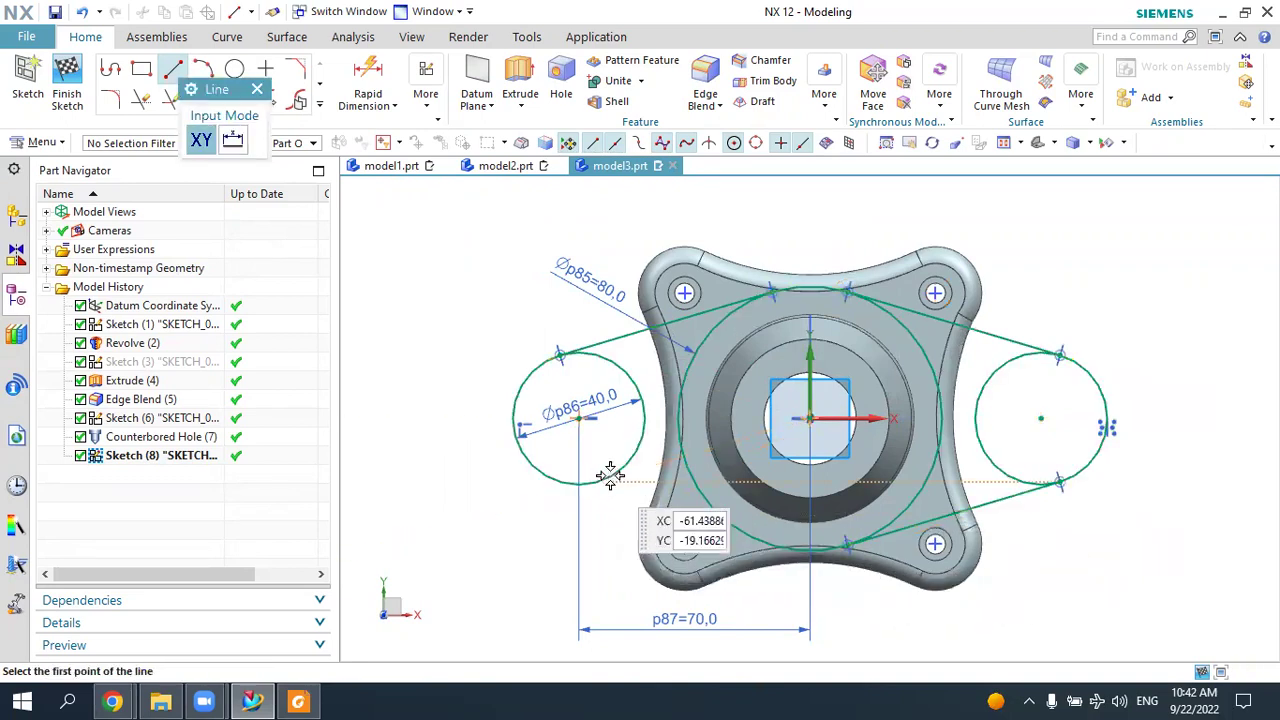
{"action": "left_click", "coordinate": [563, 482]}
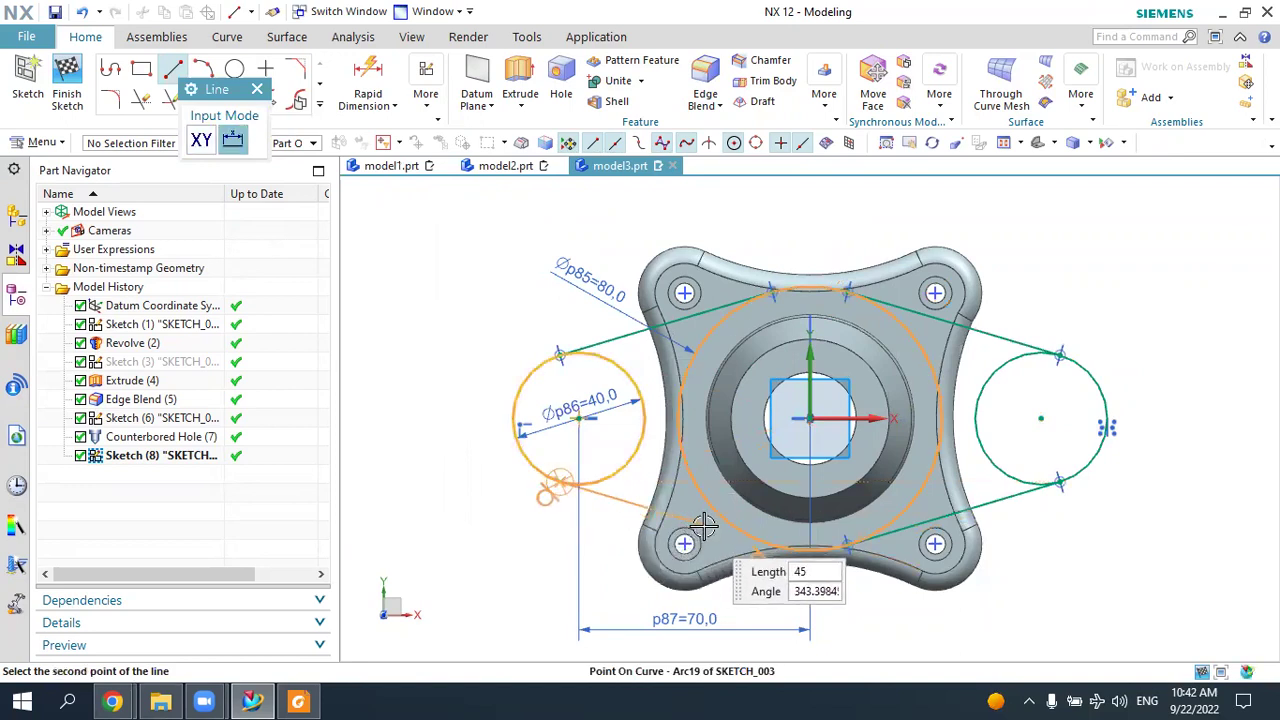
{"action": "left_click", "coordinate": [752, 540]}
{"action": "key", "text": "Escape"}
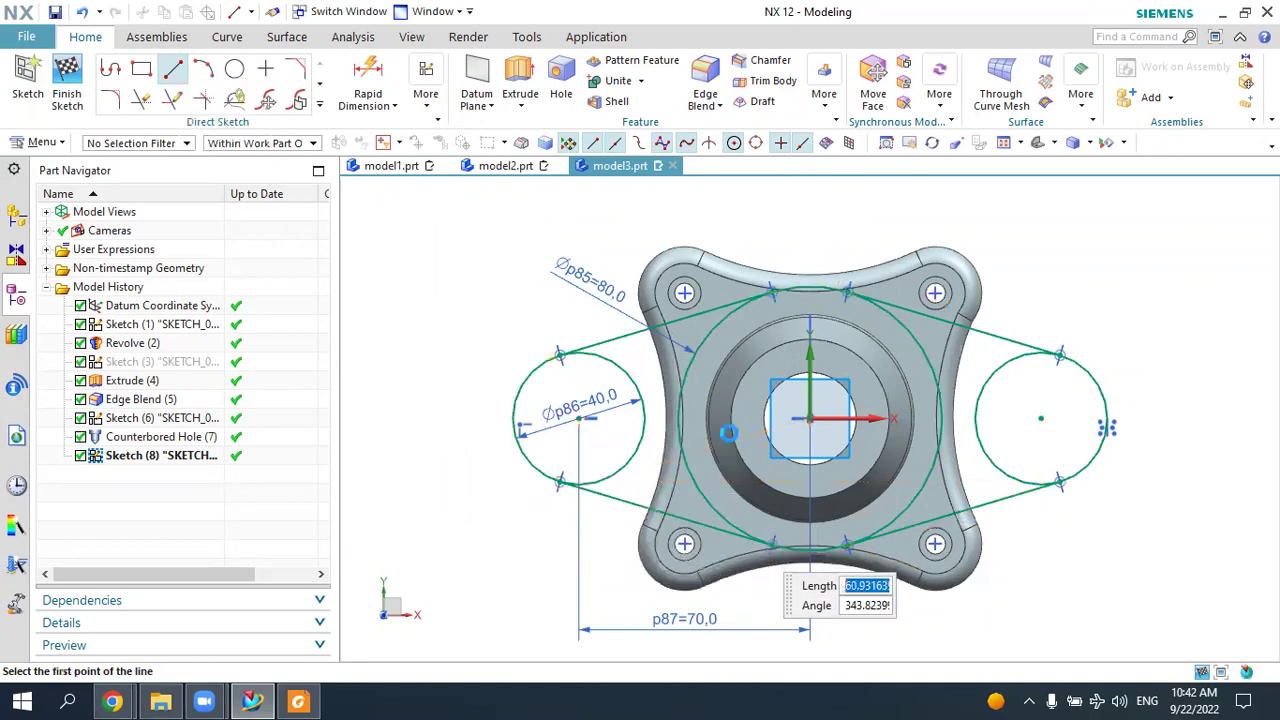
Trim the side arcs of the 80 mm circle and the inner arcs of both 40 mm circles to leave one closed flange outline.
{"action": "left_click", "coordinate": [143, 101]}
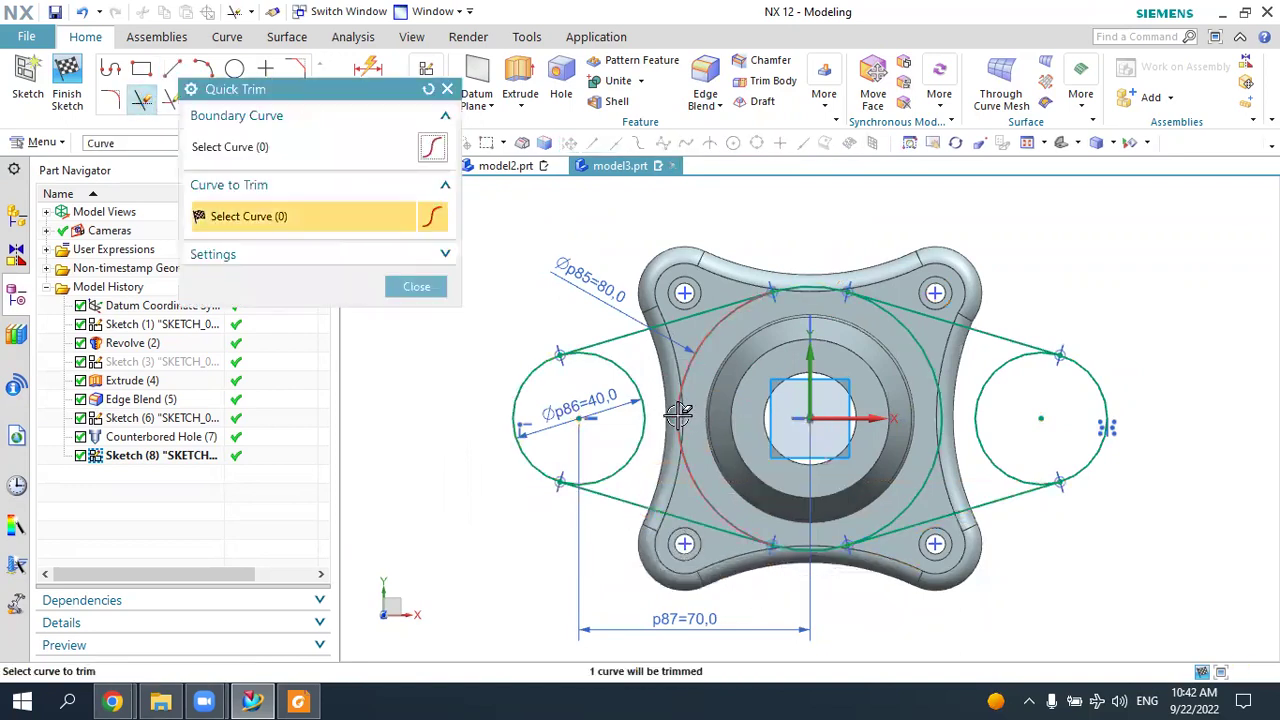
{"action": "left_click", "coordinate": [929, 465]}
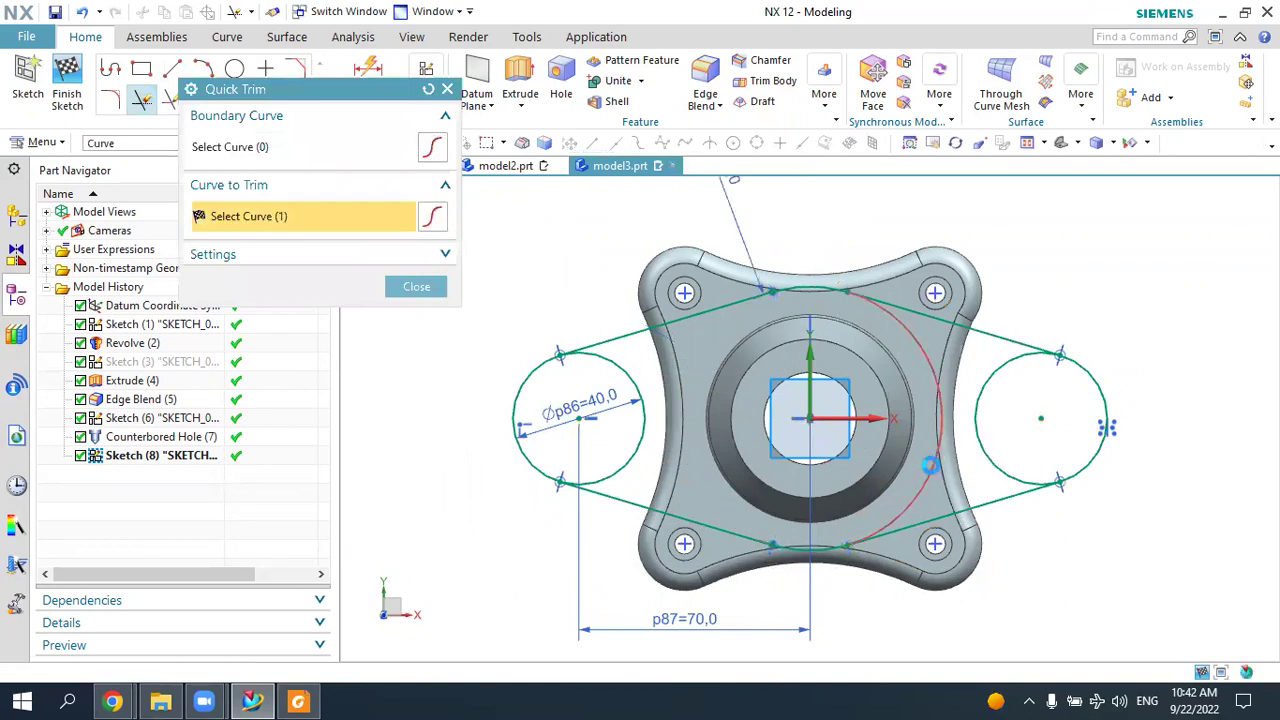
{"action": "left_click", "coordinate": [976, 416]}
{"action": "left_click", "coordinate": [630, 378]}
{"action": "key", "text": "Escape"}
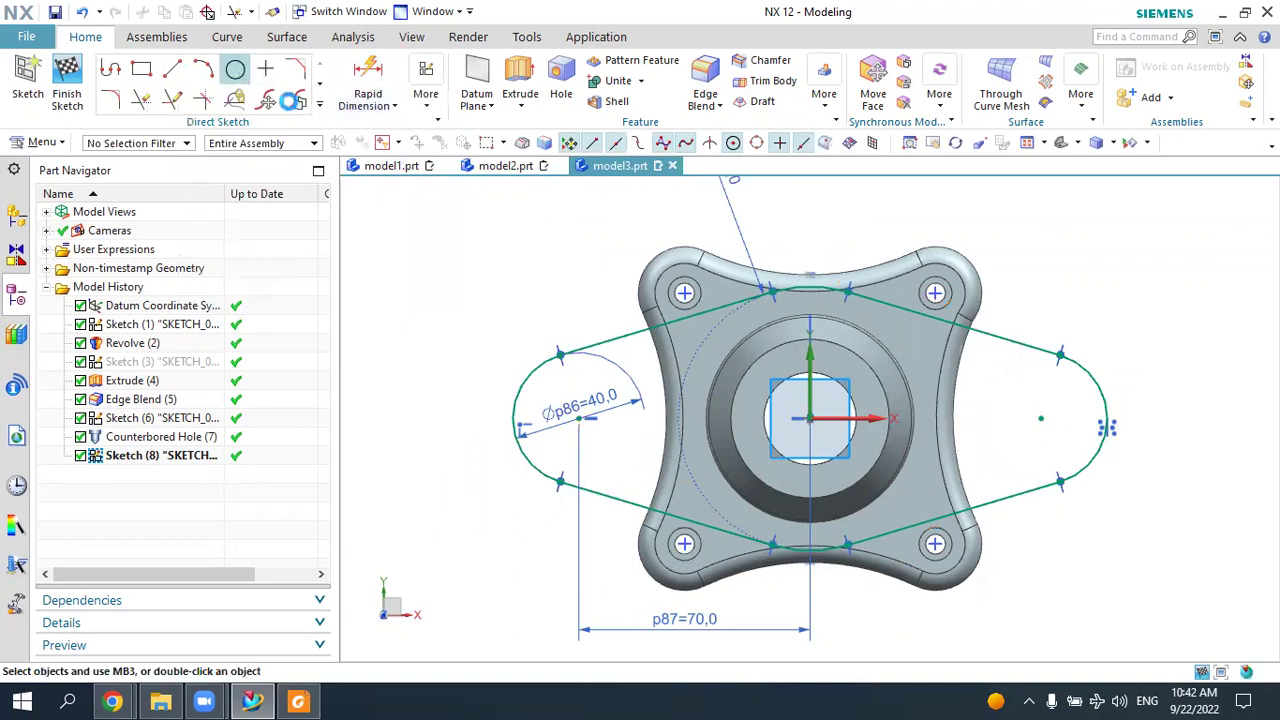
Add a 16 mm diameter circle concentric with each rounded end of the flange outline.
{"action": "left_click", "coordinate": [234, 68]}
{"action": "left_click", "coordinate": [579, 417]}
{"action": "type", "text": "16"}
{"action": "key", "text": "Return"}
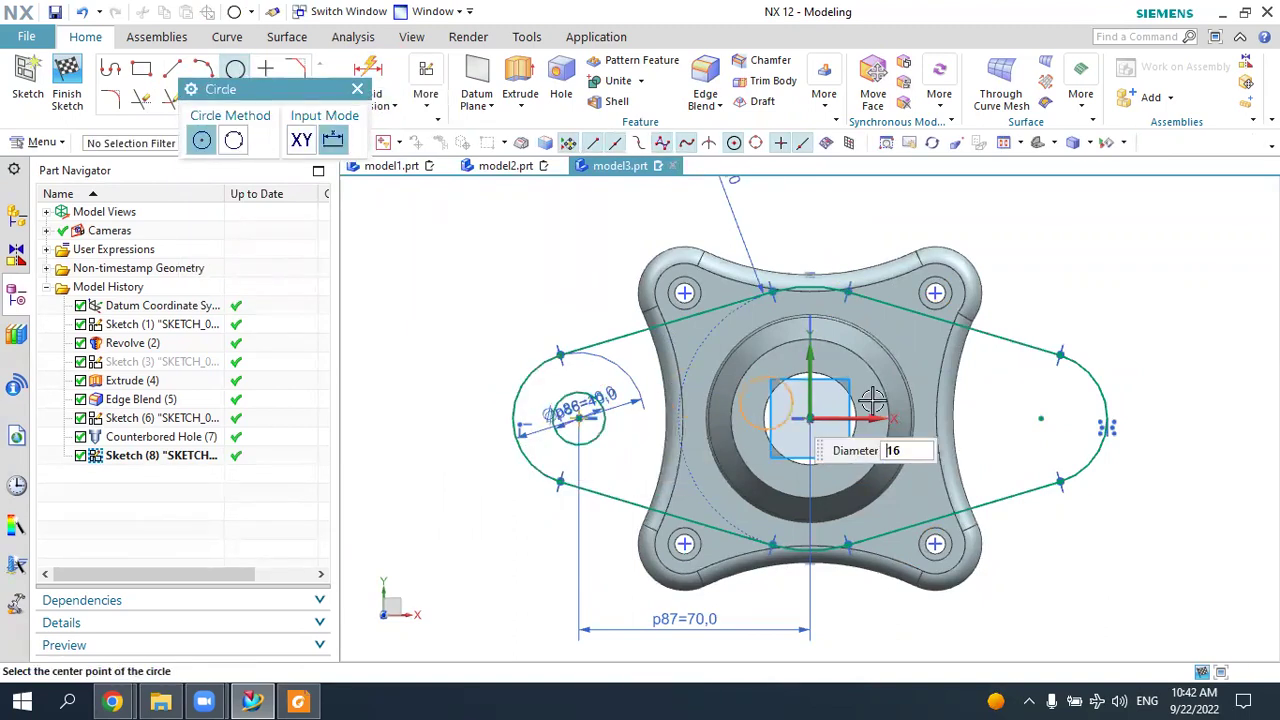
{"action": "left_click", "coordinate": [1041, 418]}
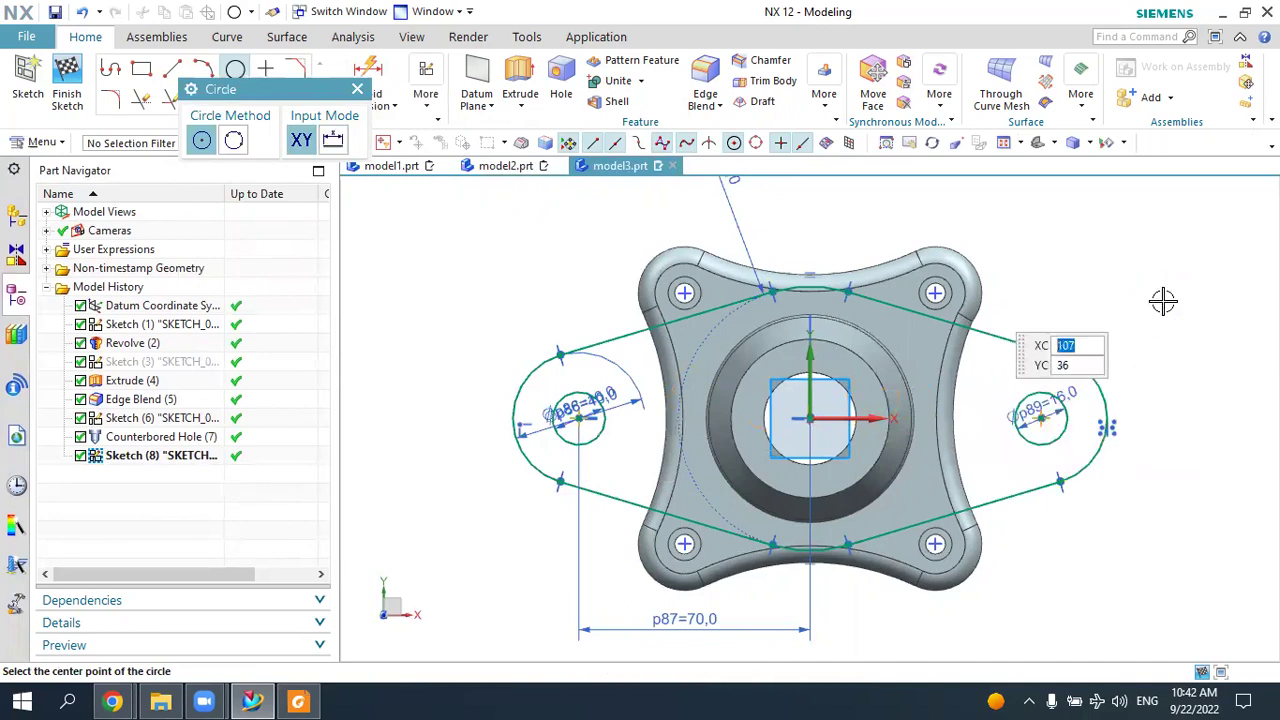
{"action": "mouse_move", "coordinate": [545, 530]}
{"action": "middle_mouse_down"}
{"action": "mouse_move", "coordinate": [557, 434]}
{"action": "mouse_move", "coordinate": [526, 437]}
{"action": "mouse_move", "coordinate": [569, 451]}
{"action": "mouse_move", "coordinate": [849, 281]}
{"action": "mouse_move", "coordinate": [871, 226]}
{"action": "middle_mouse_up"}
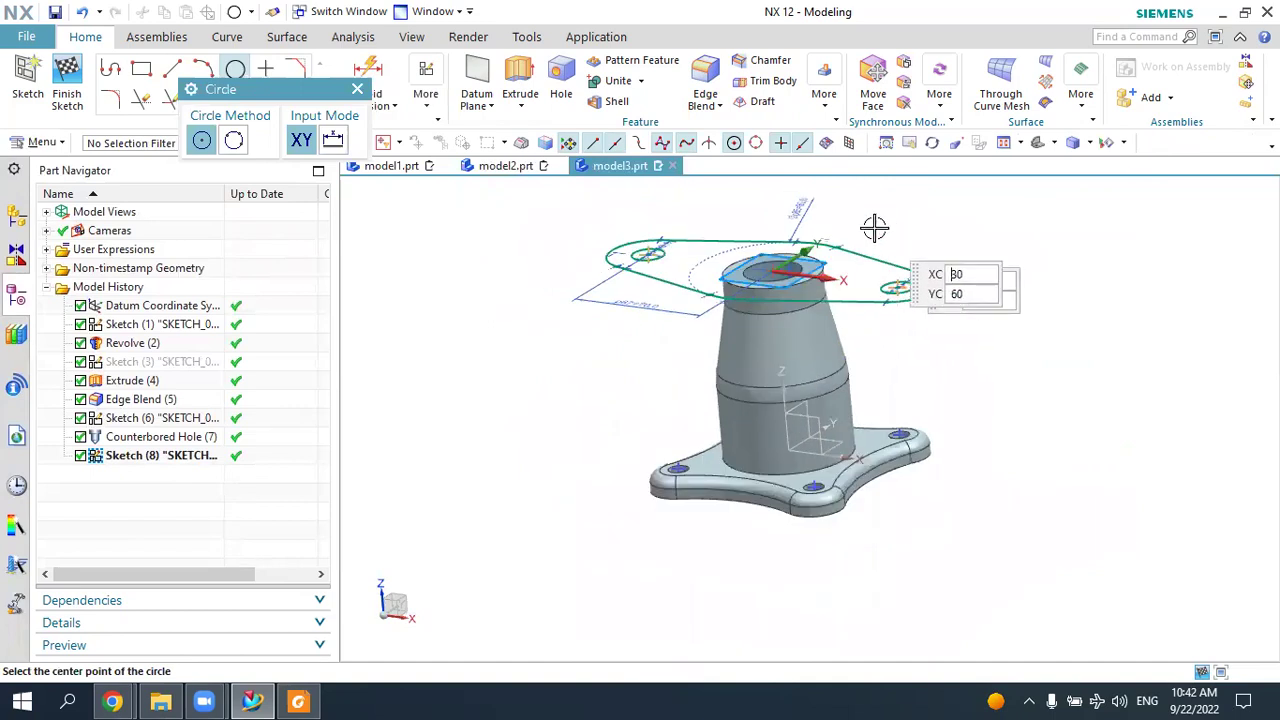
{"action": "key", "text": "Escape"}
Check drawing 5.pdf and project the bore's edge on the revolved body's top face into the flange sketch.
{"action": "scroll", "coordinate": [844, 216], "scroll_direction": "up", "scroll_amount": 2}
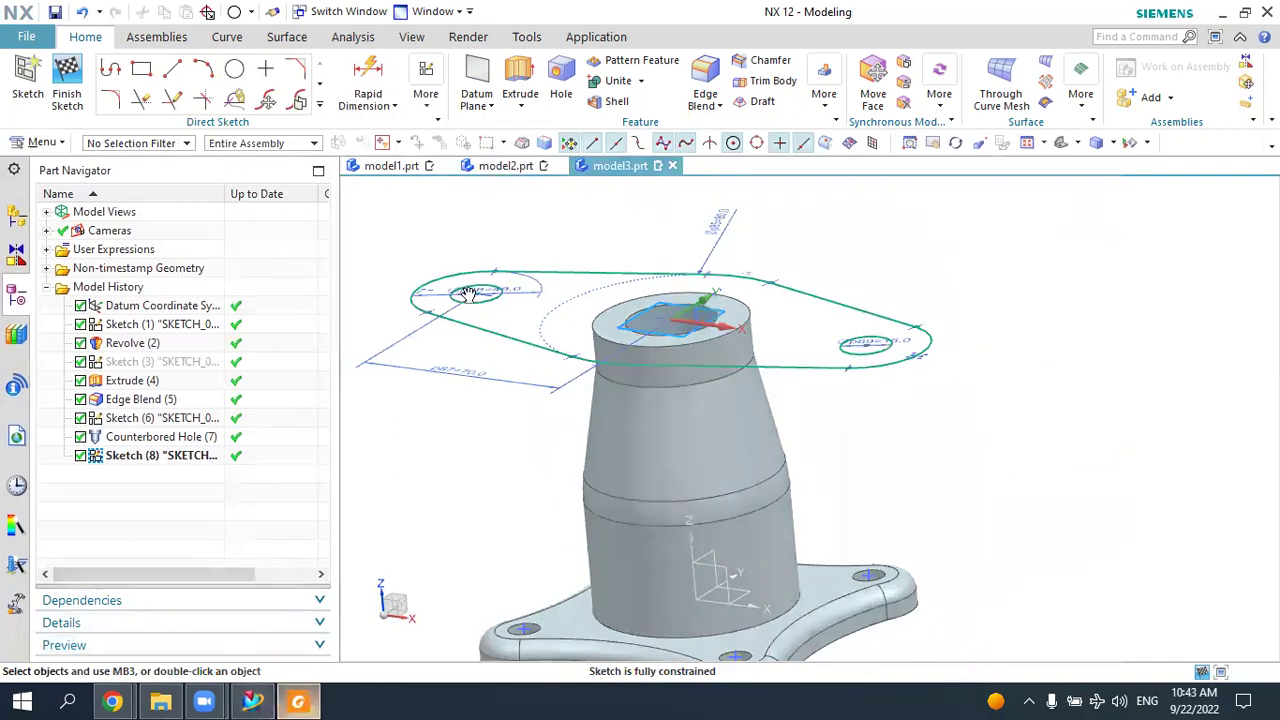
{"action": "left_click", "coordinate": [297, 702]}
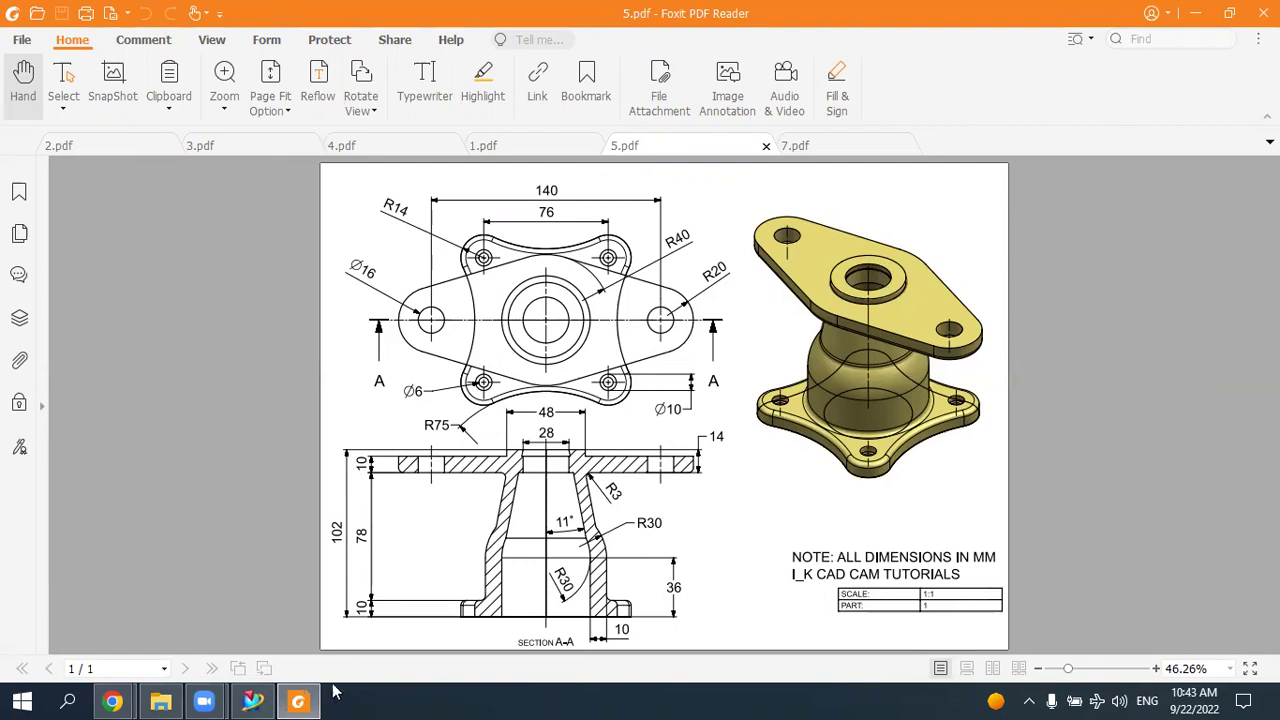
{"action": "left_click", "coordinate": [298, 700]}
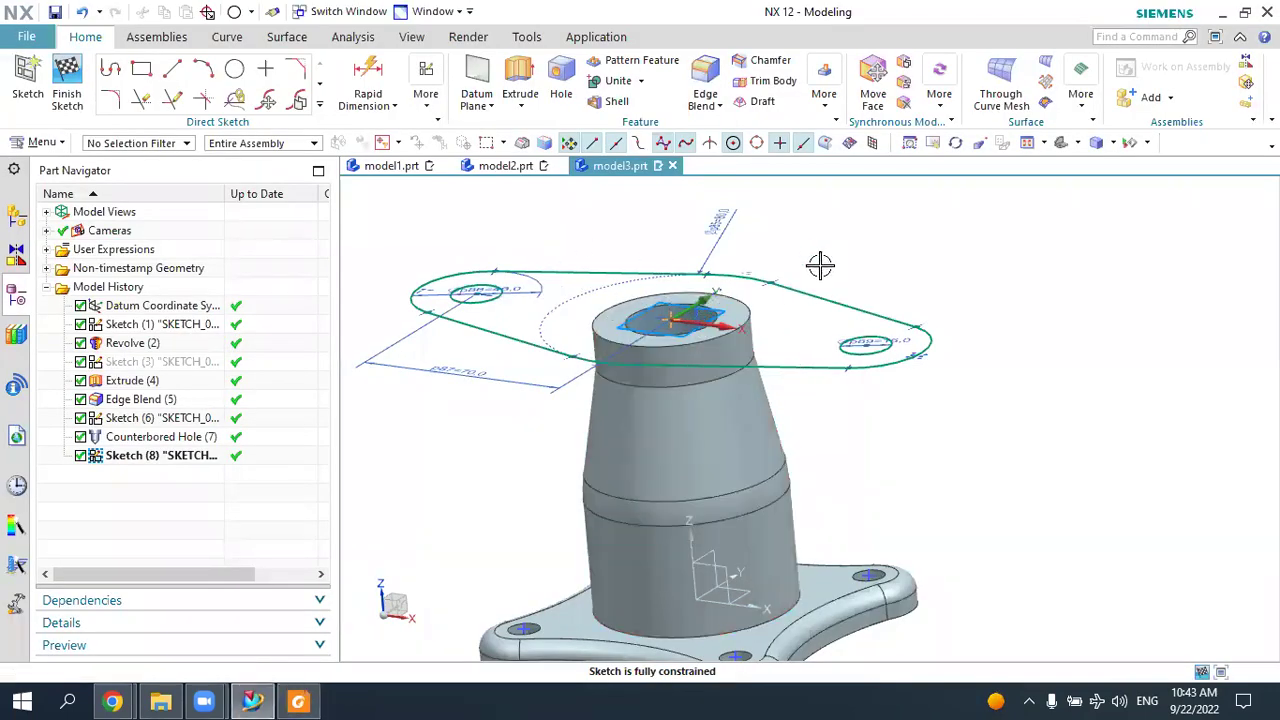
{"action": "middle_click_drag", "start_coordinate": [820, 265], "coordinate": [828, 277]}
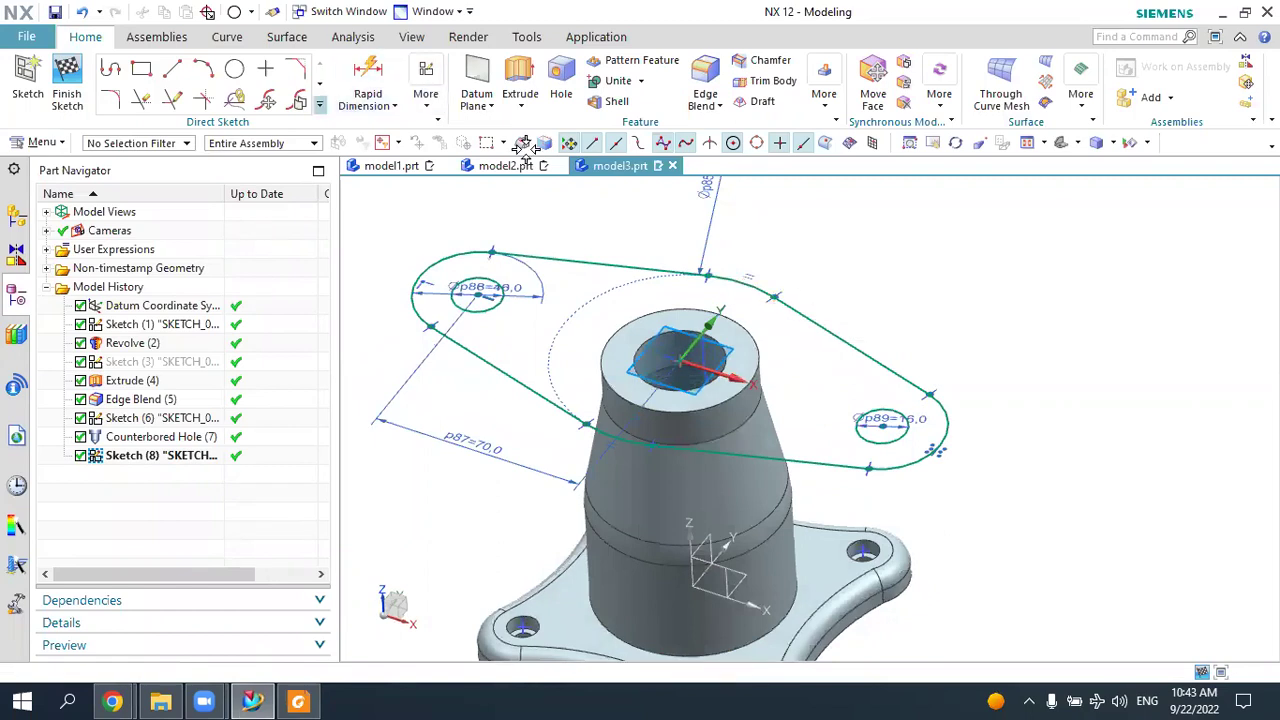
{"action": "left_click", "coordinate": [317, 105]}
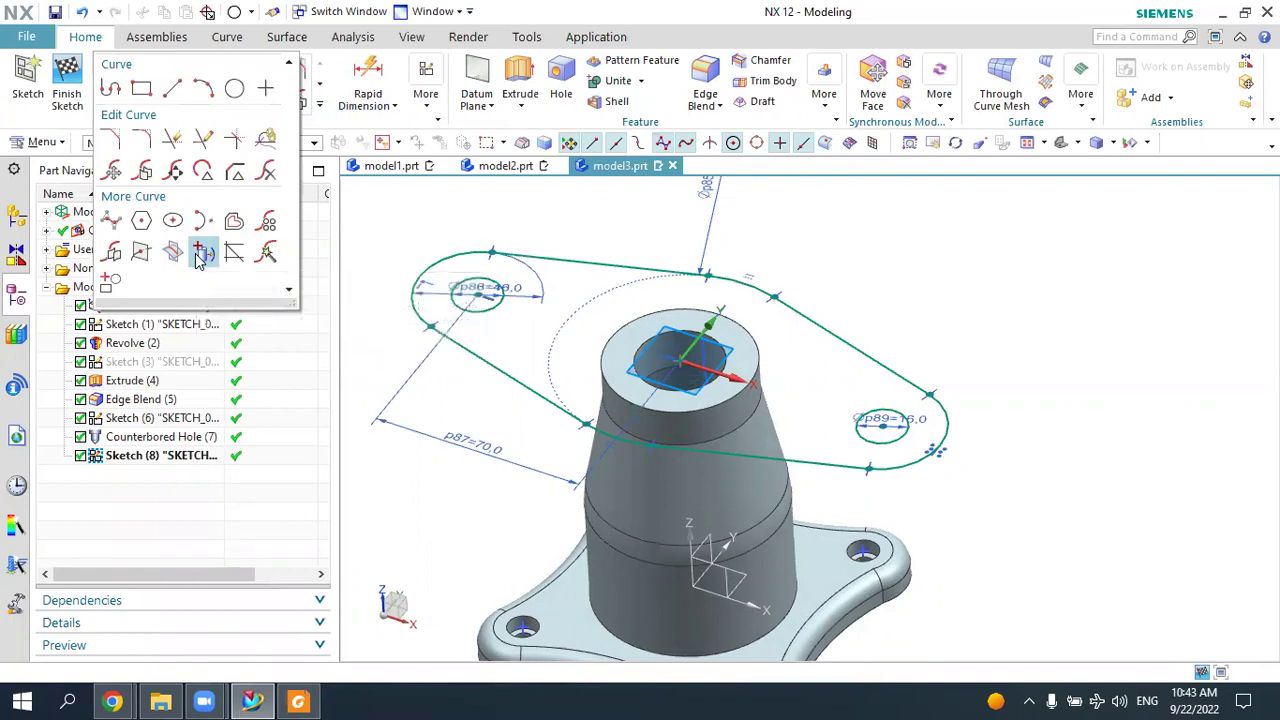
{"action": "left_click", "coordinate": [200, 253]}
{"action": "scroll", "coordinate": [684, 383], "scroll_direction": "up", "scroll_amount": 3}
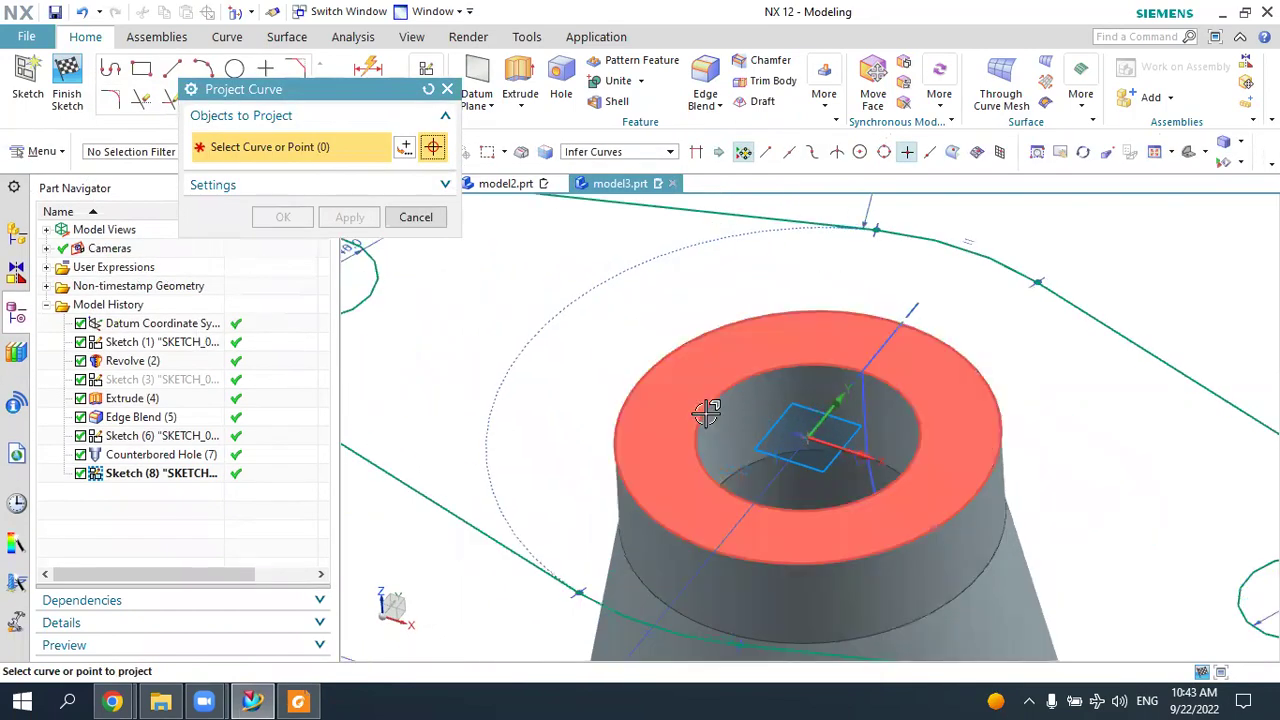
{"action": "left_click", "coordinate": [698, 430]}
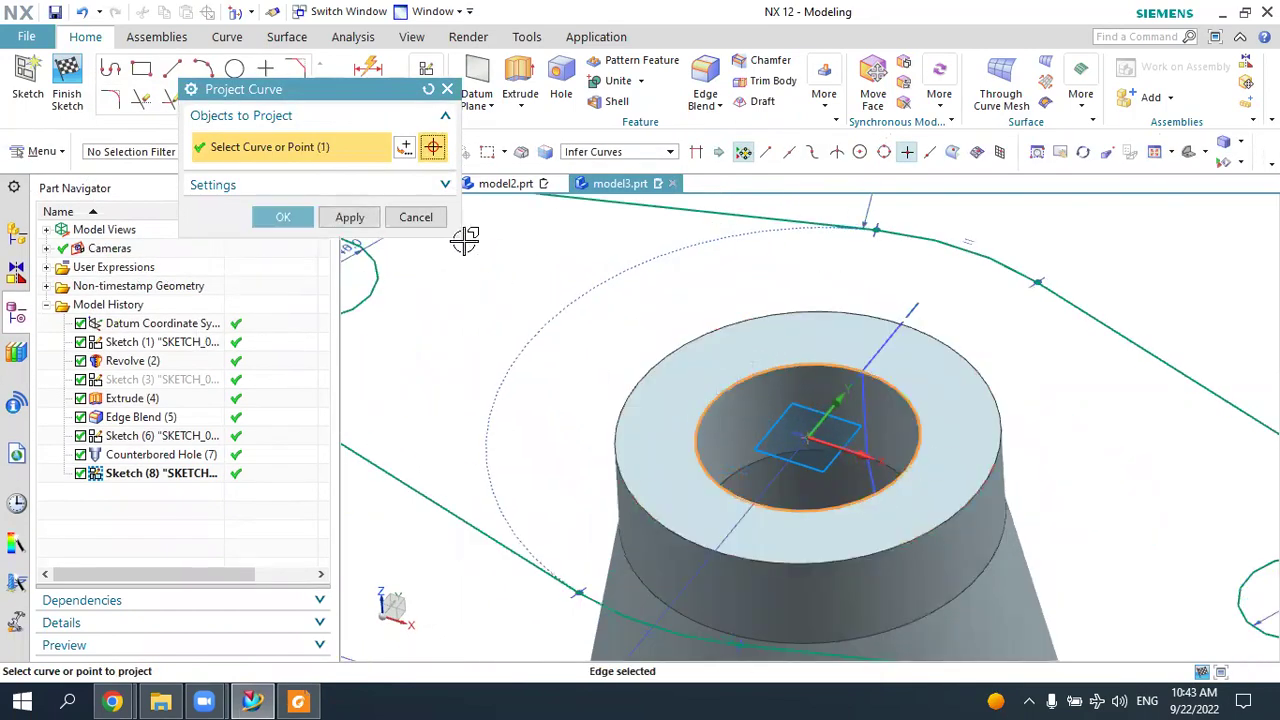
{"action": "left_click", "coordinate": [293, 212]}
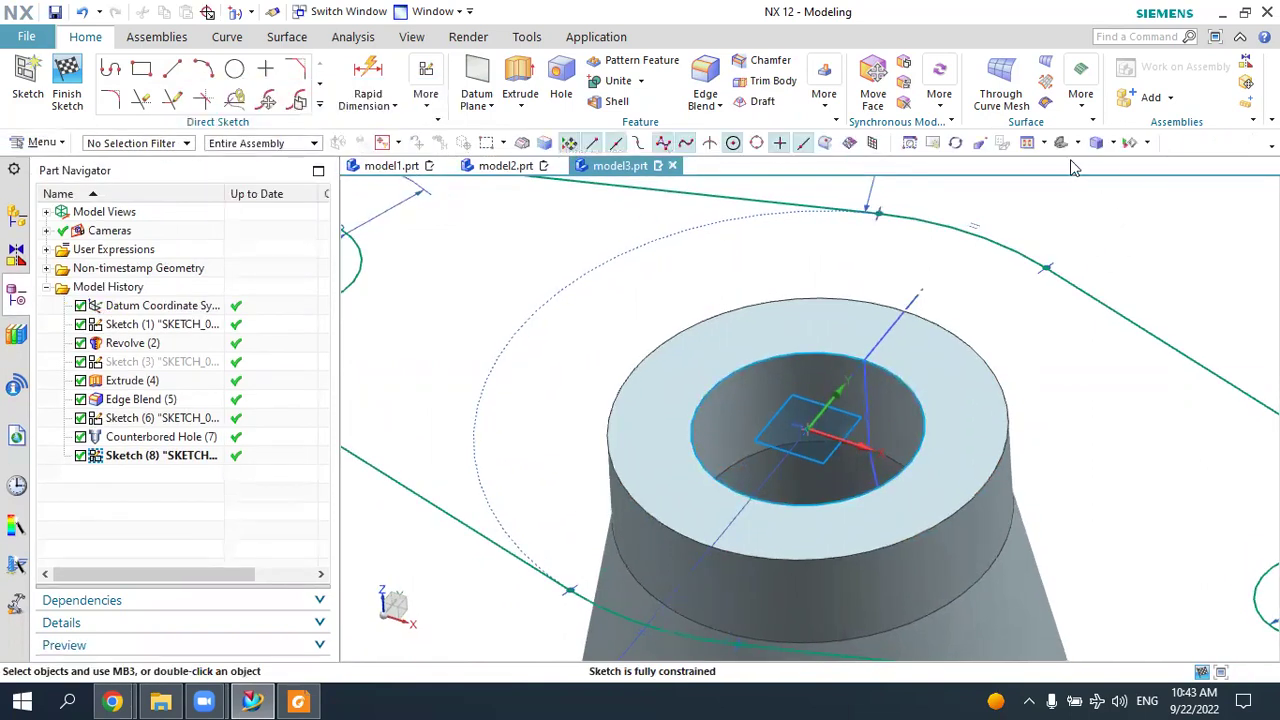
Extrude the upper flange sketch with Unite selected and reverse its direction so it runs downward toward the base.
{"action": "left_click", "coordinate": [1066, 143]}
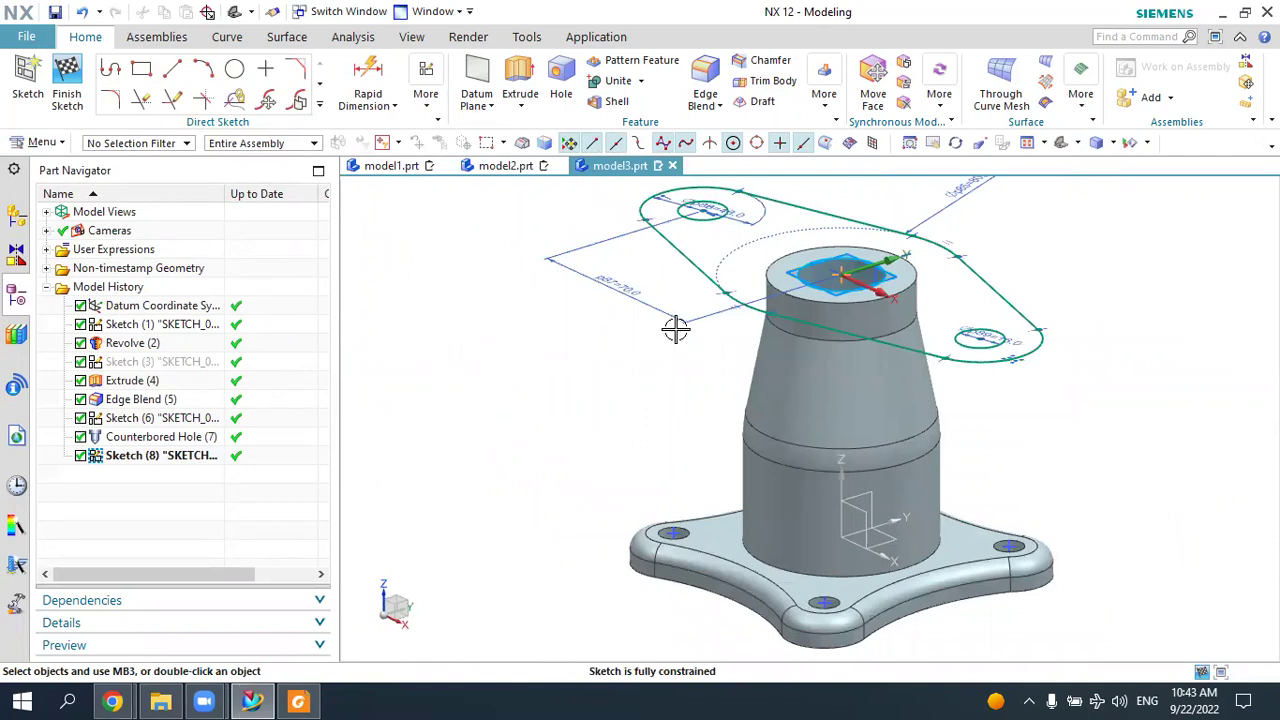
{"action": "left_click", "coordinate": [519, 78]}
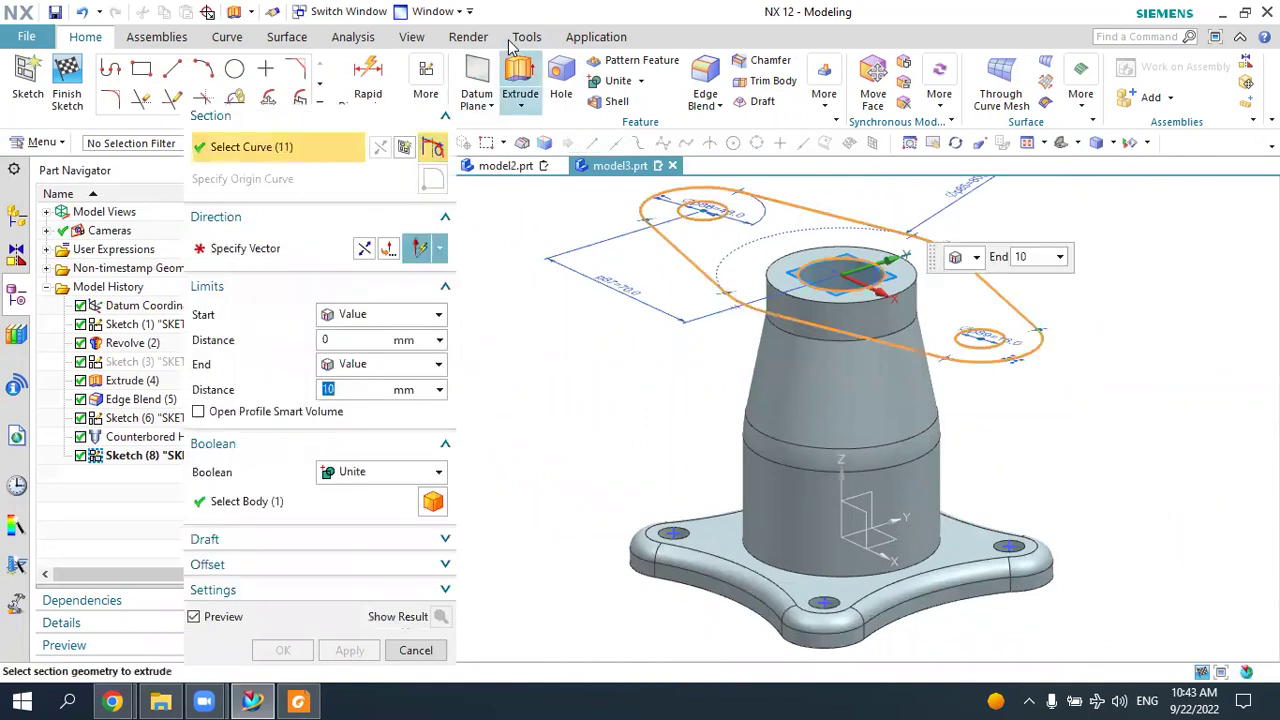
{"action": "middle_click_drag", "start_coordinate": [580, 330], "coordinate": [938, 268]}
{"action": "left_click", "coordinate": [383, 150]}
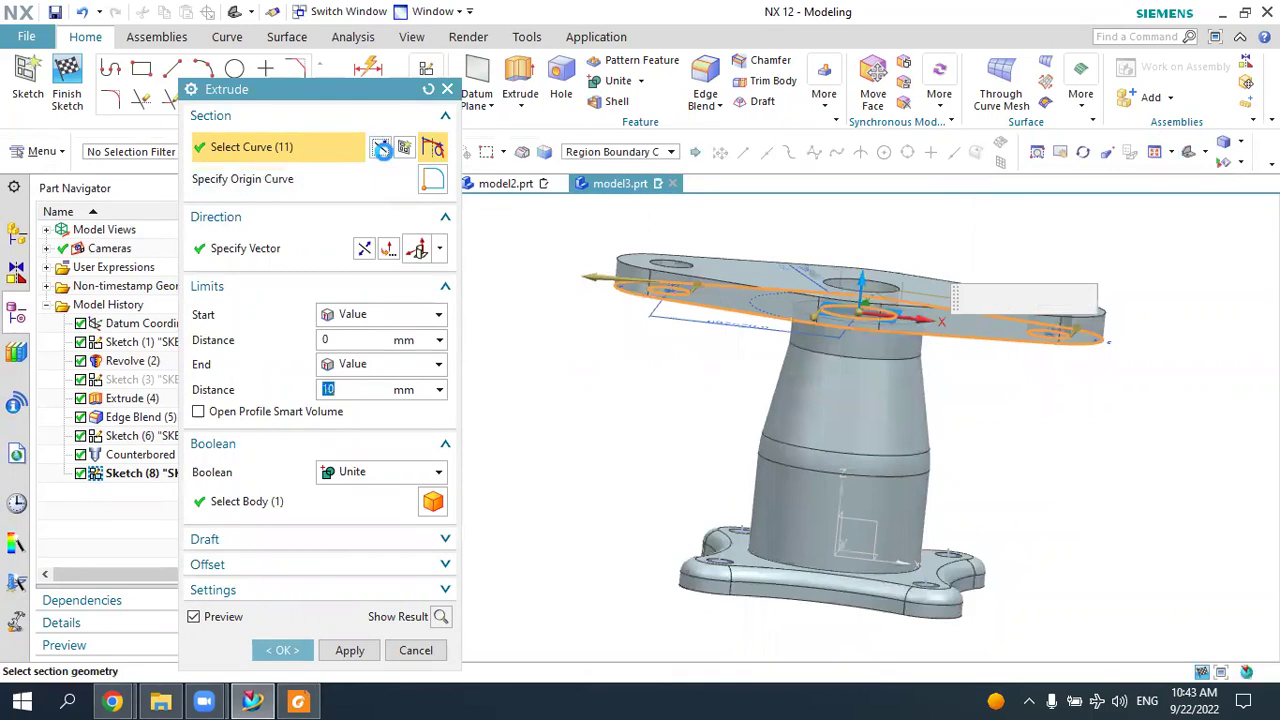
{"action": "left_click", "coordinate": [364, 248]}
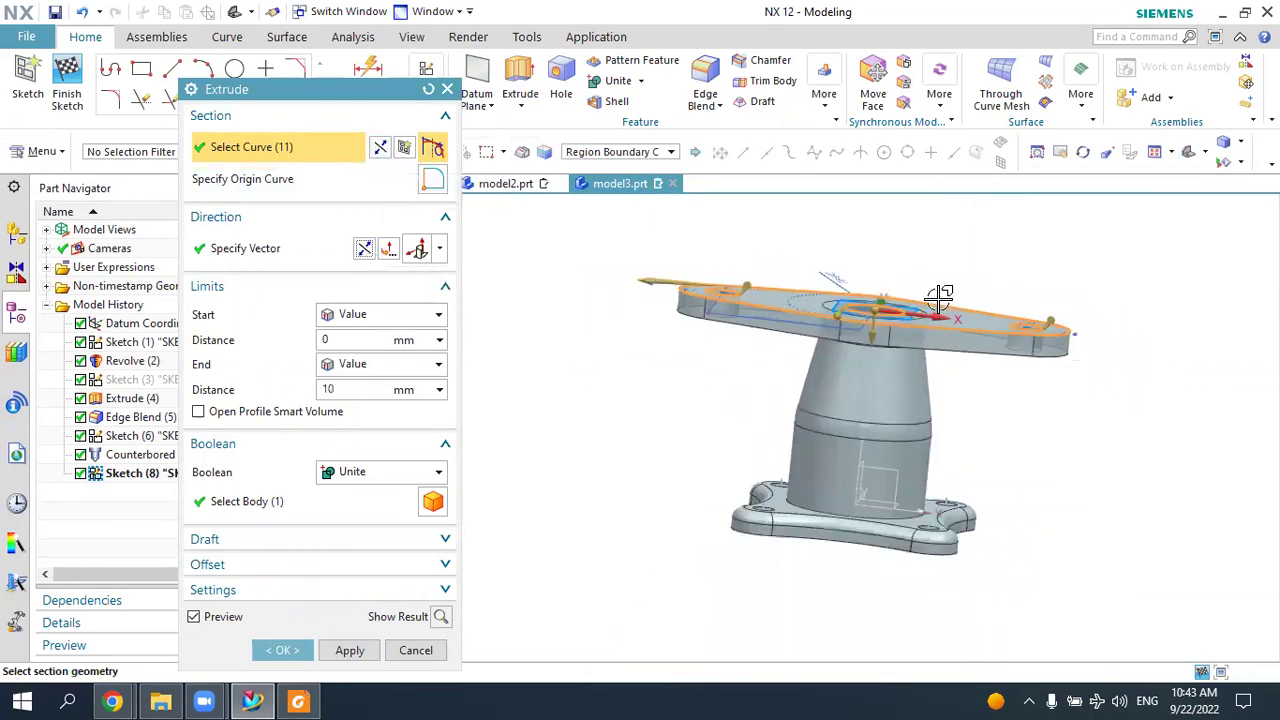
{"action": "mouse_move", "coordinate": [937, 300]}
{"action": "middle_mouse_down"}
{"action": "mouse_move", "coordinate": [935, 318]}
{"action": "mouse_move", "coordinate": [918, 313]}
{"action": "middle_mouse_up"}
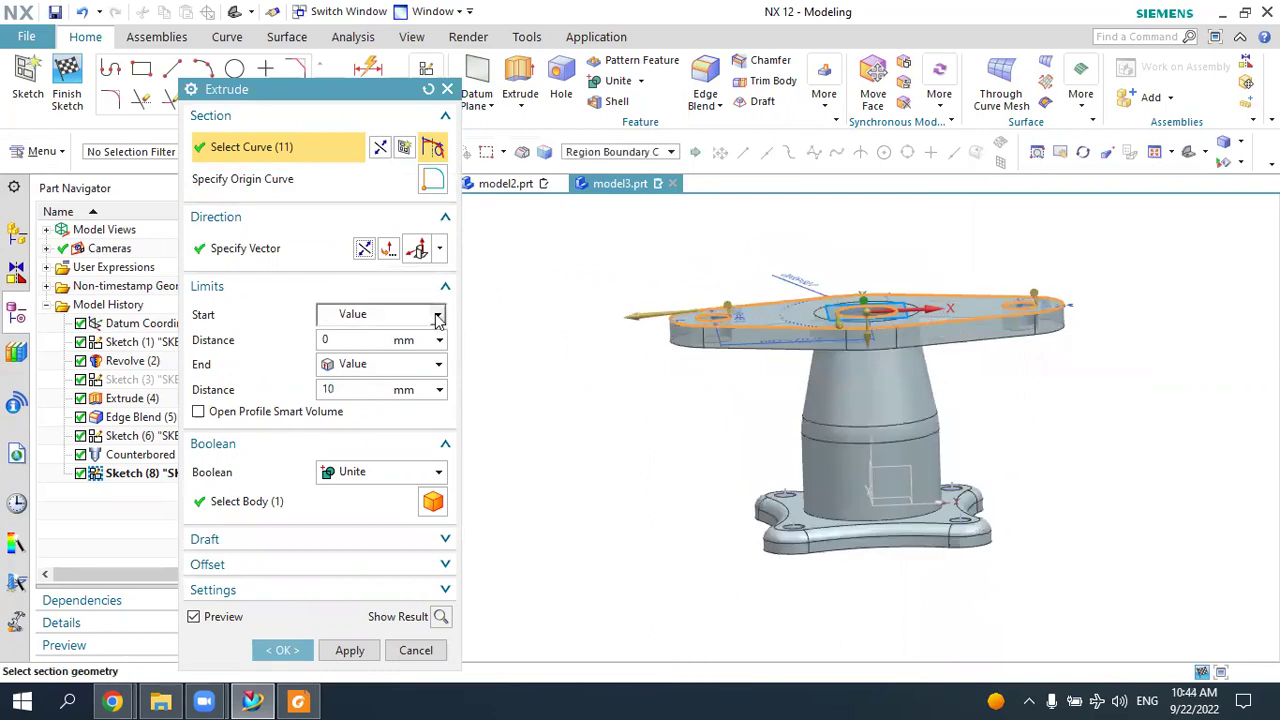
Set the flange extrusion's start distance to 4 mm and its end distance to 14 mm.
{"action": "left_click", "coordinate": [378, 340]}
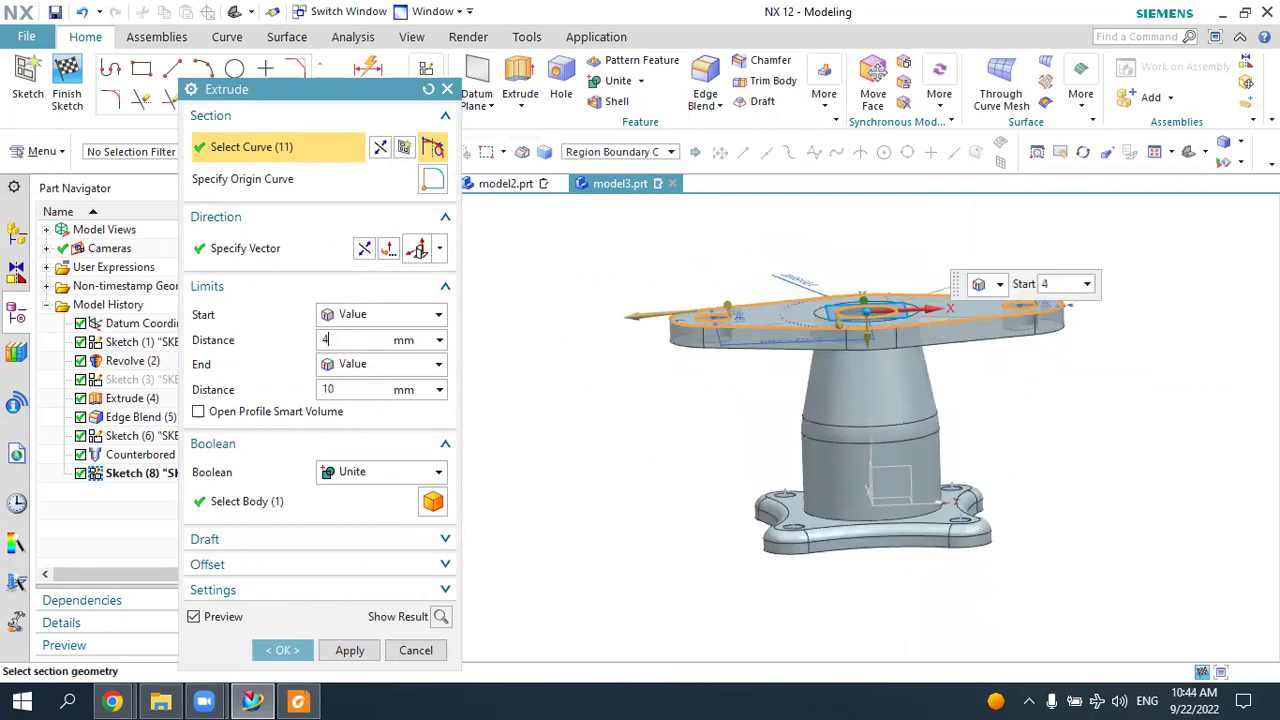
{"action": "type", "text": "4"}
{"action": "key", "text": "Return"}
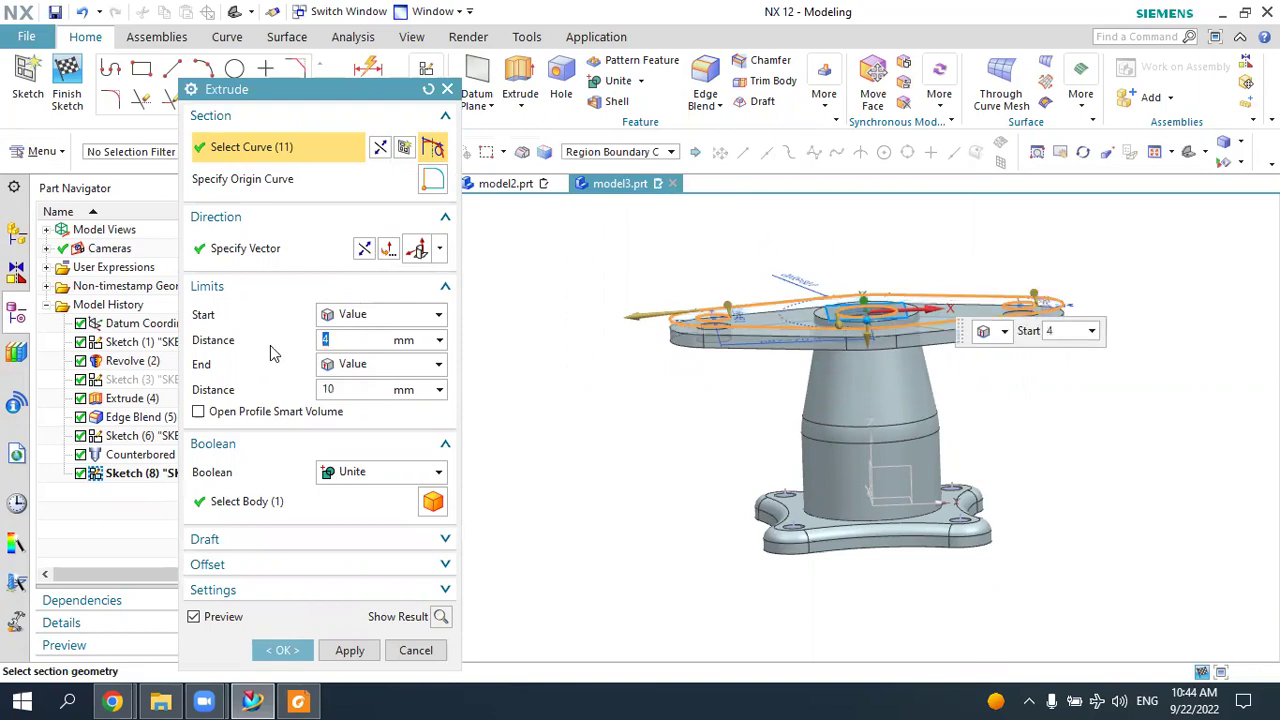
{"action": "left_click", "coordinate": [360, 390]}
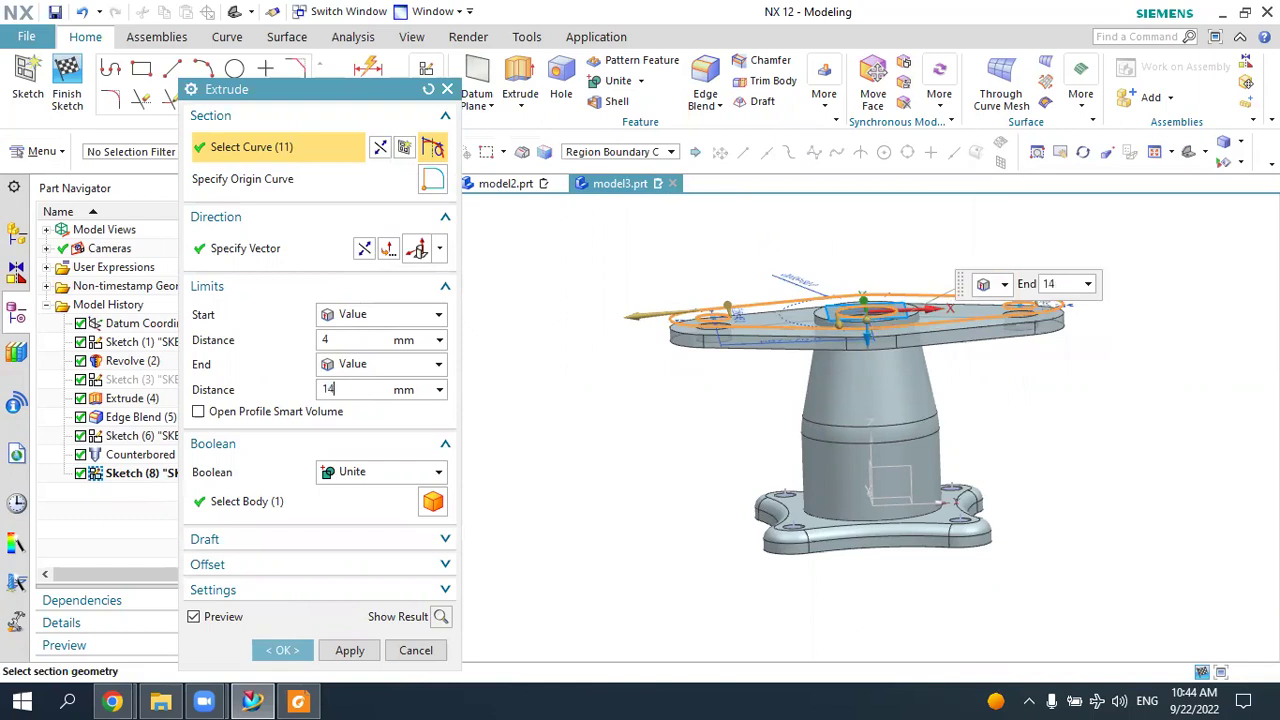
{"action": "key", "text": "Return"}
{"action": "middle_click_drag", "start_coordinate": [911, 362], "coordinate": [918, 386]}
{"action": "scroll", "coordinate": [900, 392], "scroll_direction": "up", "scroll_amount": 1}
Check the flange's thickness and offset in drawing 5.pdf and complete the extrusion united with the body.
{"action": "left_click", "coordinate": [308, 702]}
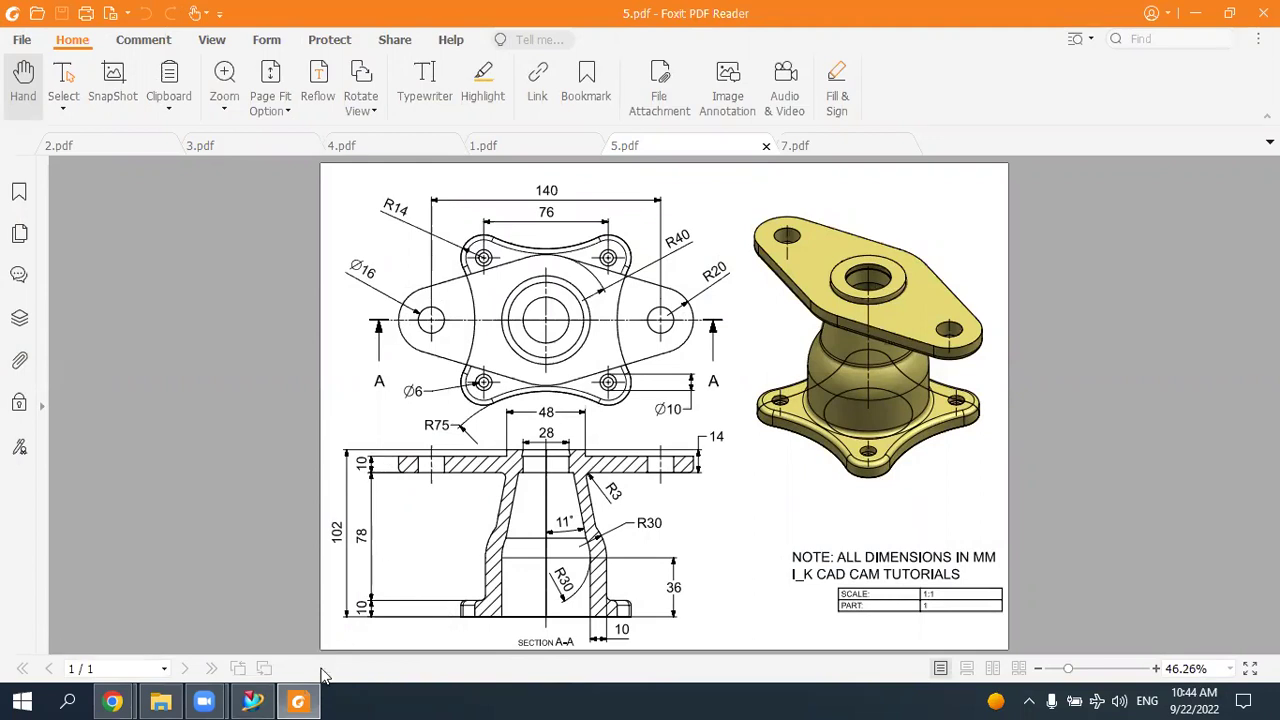
{"action": "left_click", "coordinate": [298, 702]}
{"action": "middle_click_drag", "start_coordinate": [763, 363], "coordinate": [763, 366]}
{"action": "left_click", "coordinate": [335, 341]}
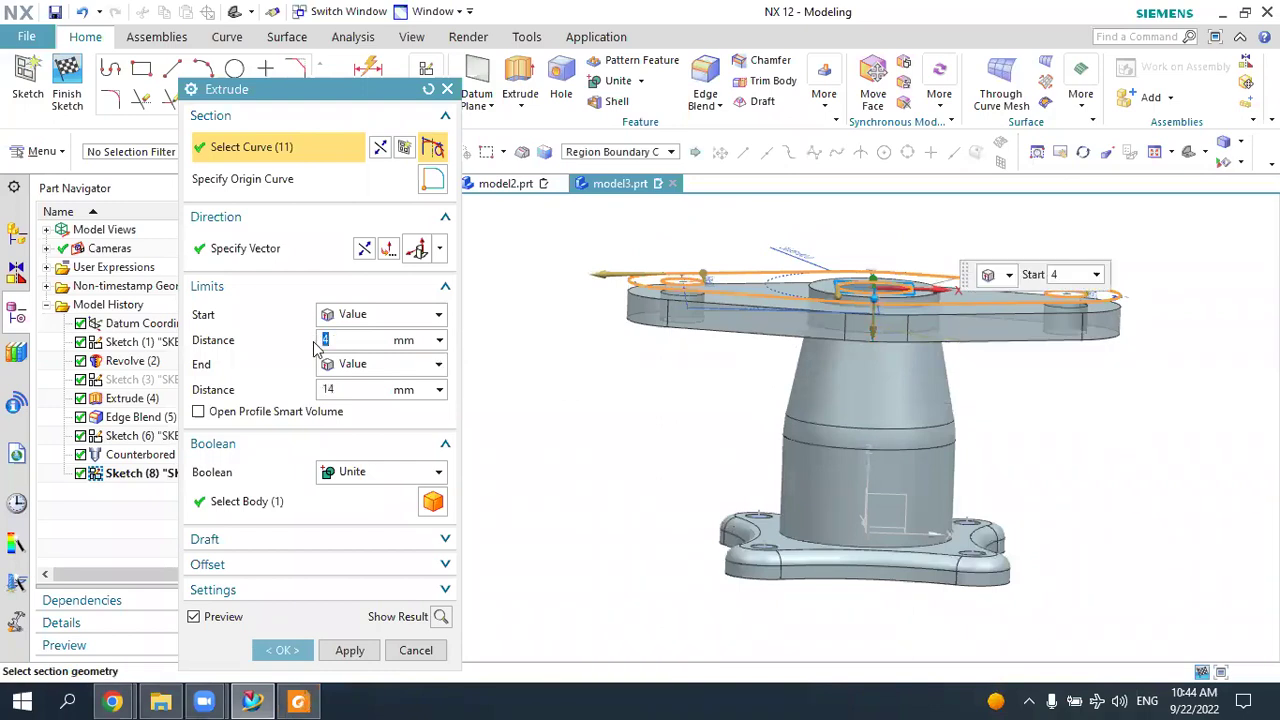
{"action": "left_click", "coordinate": [350, 388]}
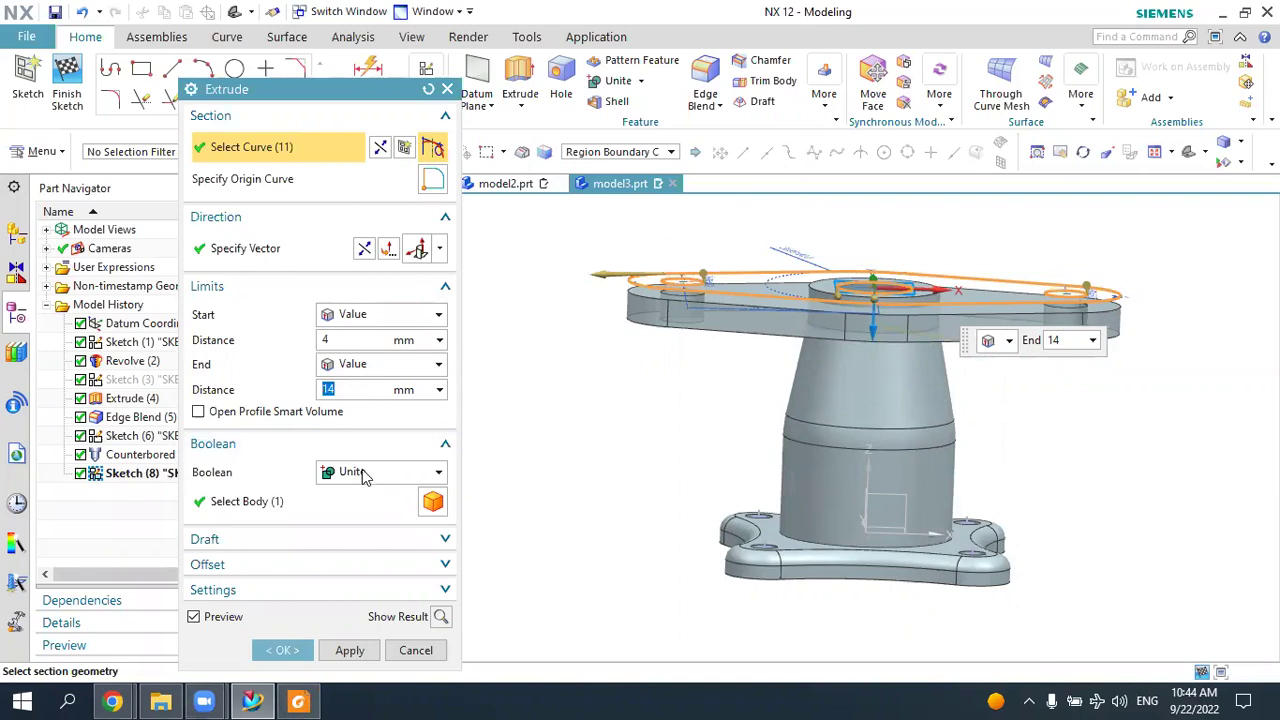
{"action": "left_click", "coordinate": [282, 650]}
Hide the upper flange sketch and the revolve's profile sketch.
{"action": "left_click", "coordinate": [1062, 144]}
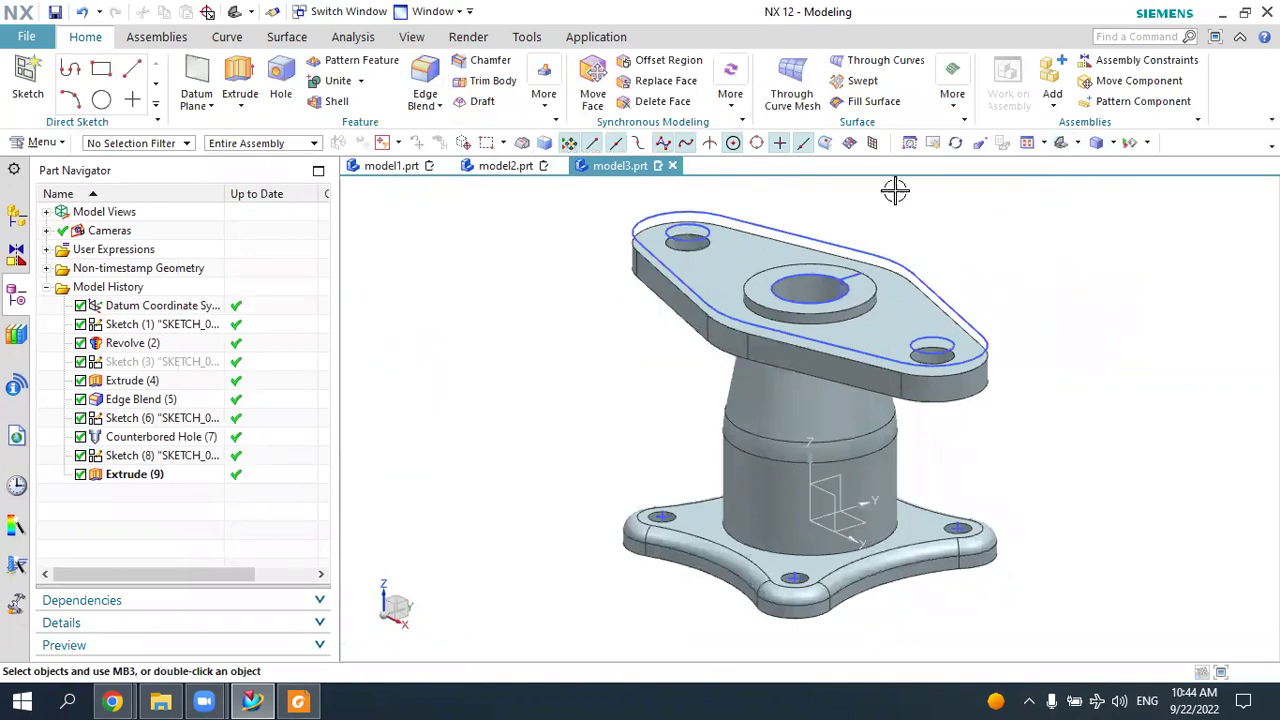
{"action": "left_click", "coordinate": [805, 236]}
{"action": "left_click", "coordinate": [943, 208]}
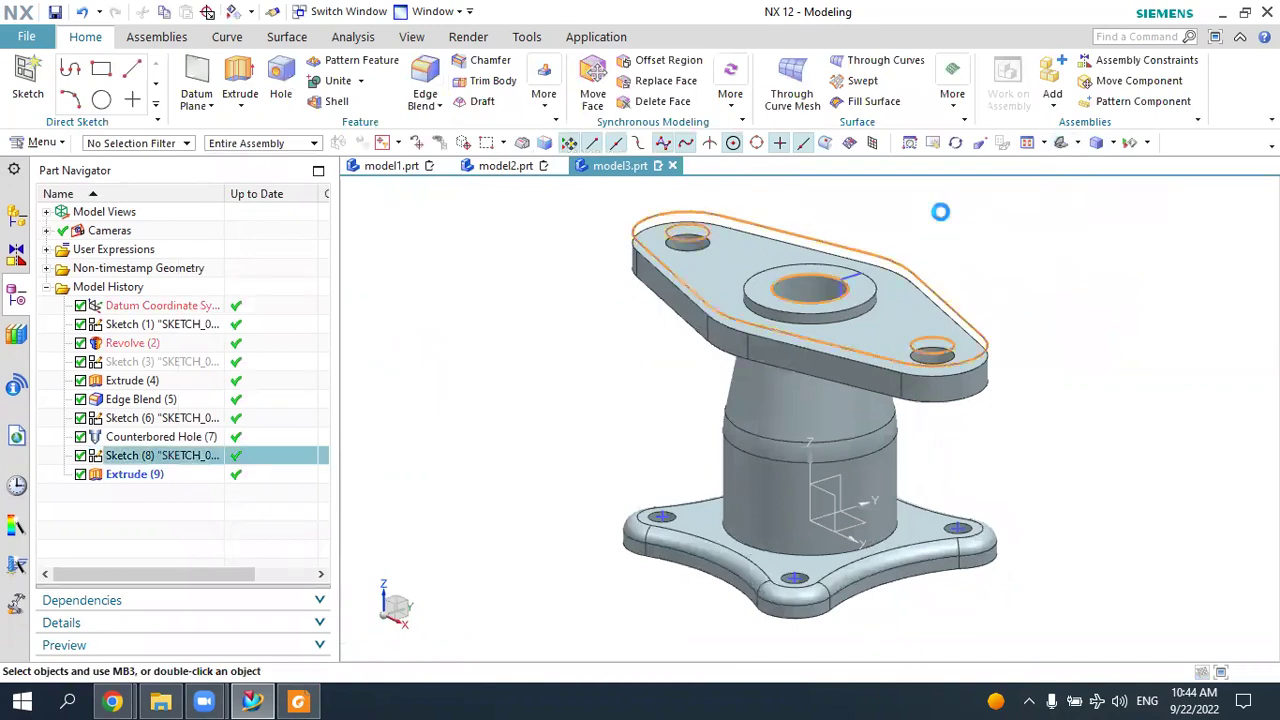
{"action": "mouse_move", "coordinate": [1023, 297]}
{"action": "middle_mouse_down"}
{"action": "mouse_move", "coordinate": [1060, 294]}
{"action": "mouse_move", "coordinate": [843, 286]}
{"action": "middle_mouse_up"}
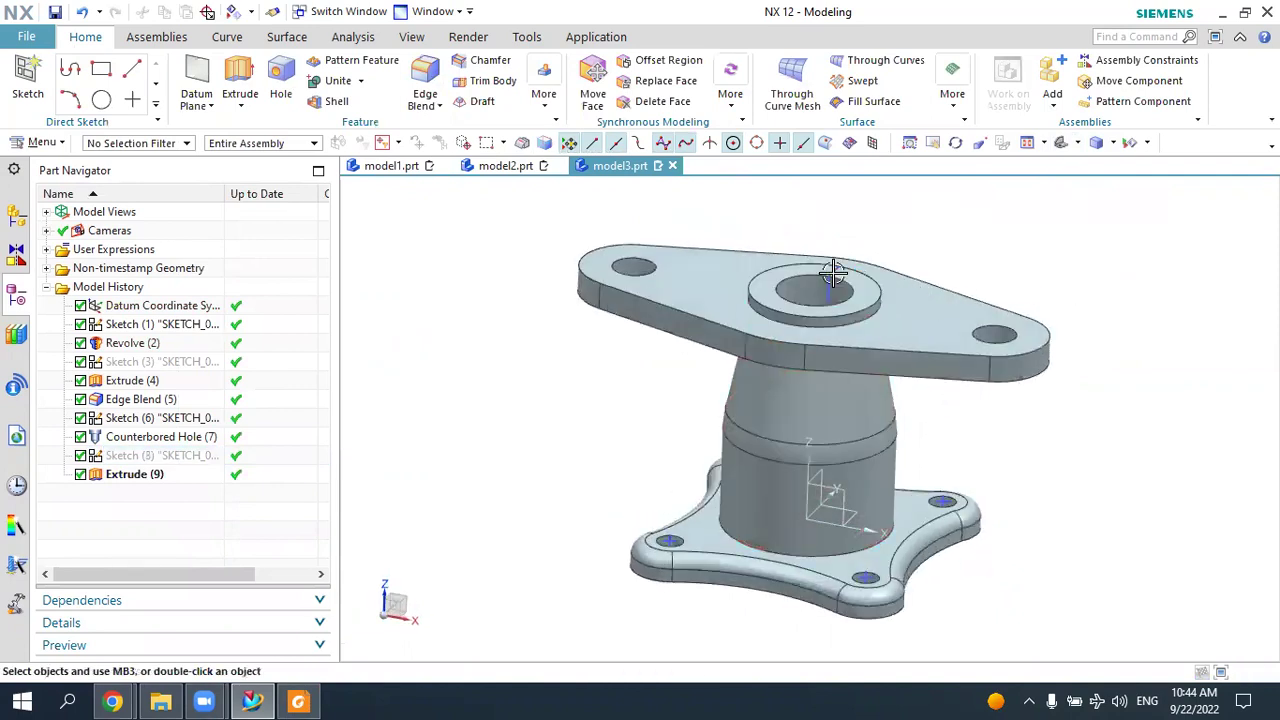
{"action": "left_click", "coordinate": [833, 272]}
{"action": "left_click", "coordinate": [969, 242]}
{"action": "mouse_move", "coordinate": [1064, 306]}
{"action": "middle_mouse_down"}
{"action": "mouse_move", "coordinate": [1086, 277]}
{"action": "mouse_move", "coordinate": [1046, 323]}
{"action": "mouse_move", "coordinate": [1070, 310]}
{"action": "middle_mouse_up"}
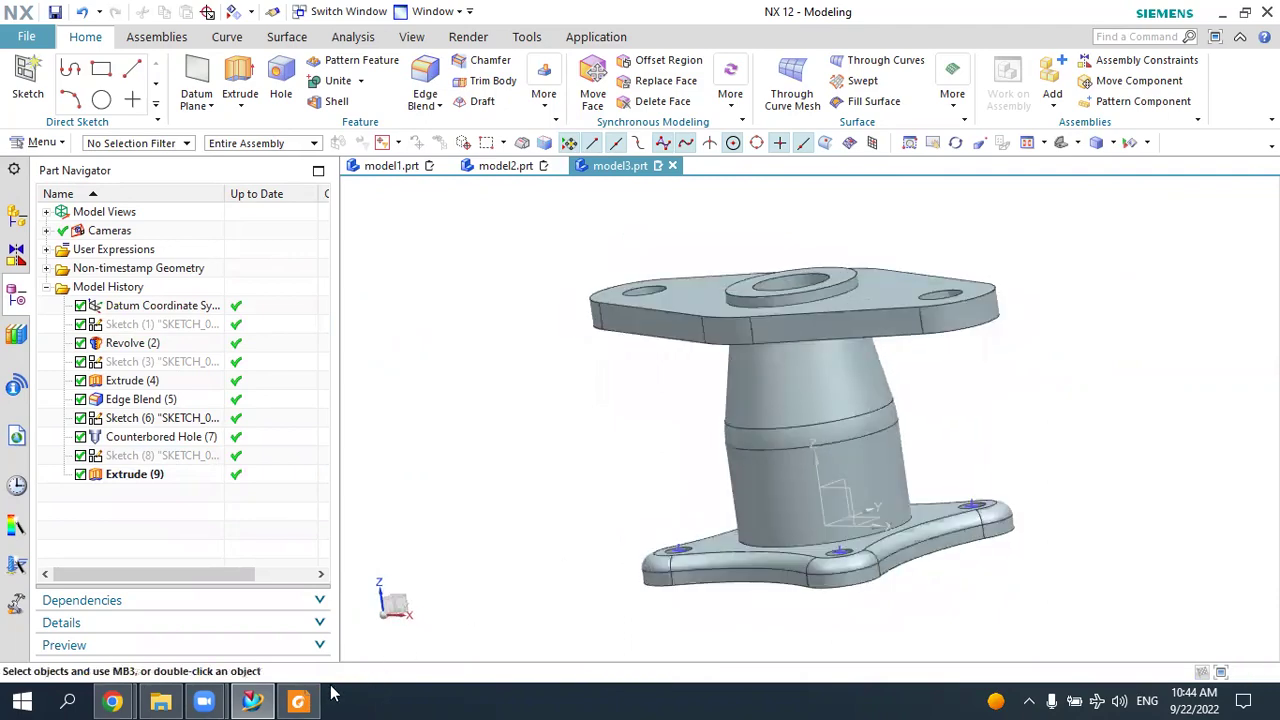
Check drawing 5.pdf and add a 3 mm edge blend where the conical body meets the flange's underside.
{"action": "left_click", "coordinate": [311, 700]}
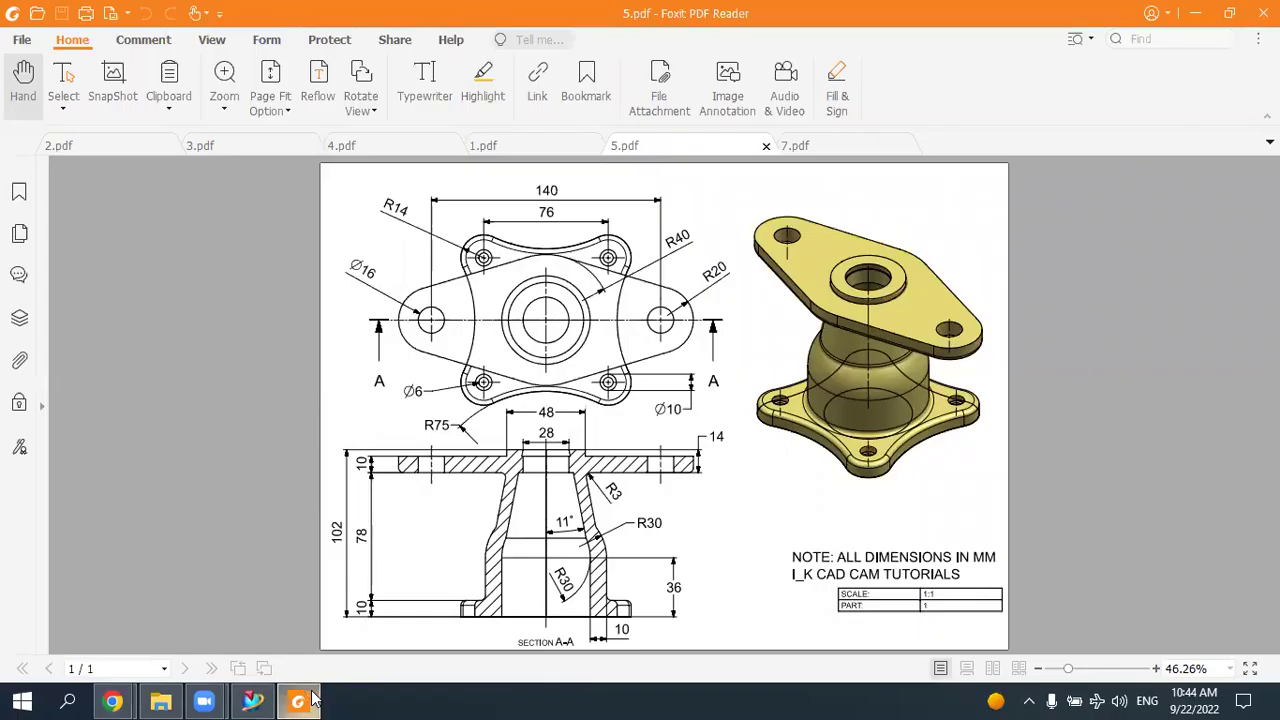
{"action": "left_click", "coordinate": [311, 700]}
{"action": "middle_click_drag", "start_coordinate": [846, 500], "coordinate": [816, 317]}
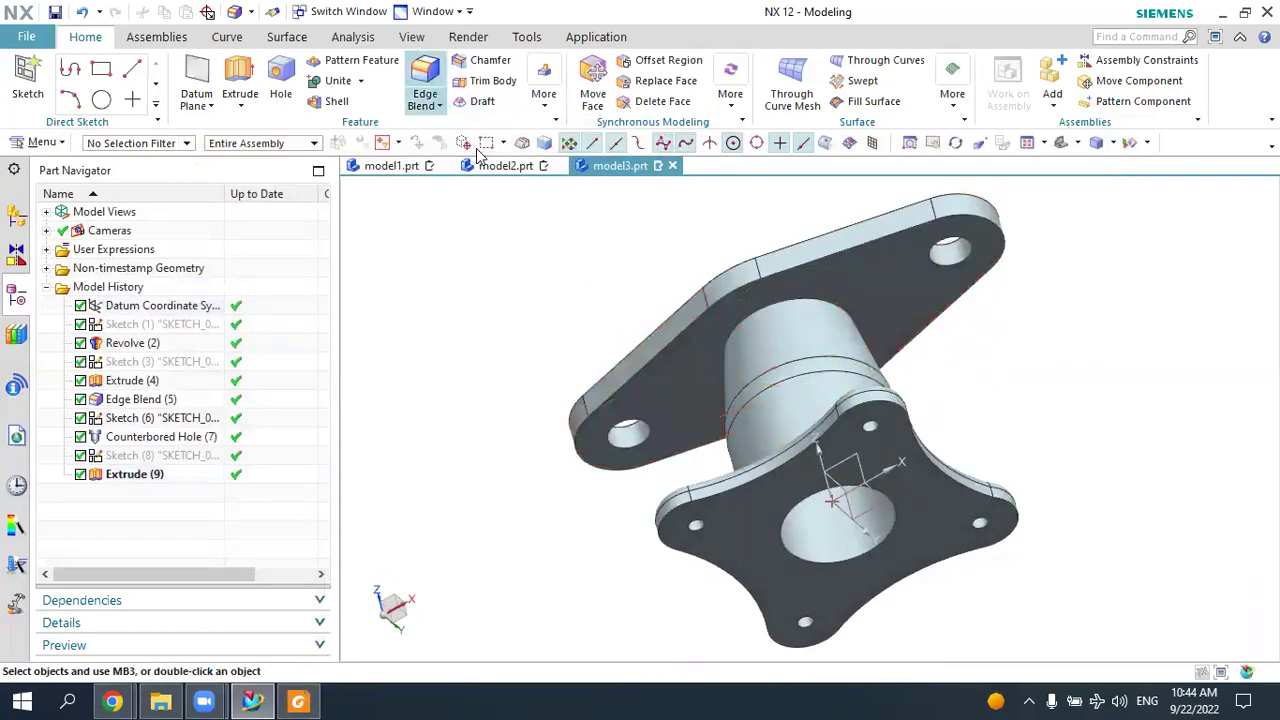
{"action": "left_click", "coordinate": [425, 93]}
{"action": "scroll", "coordinate": [800, 310], "scroll_direction": "up", "scroll_amount": 5}
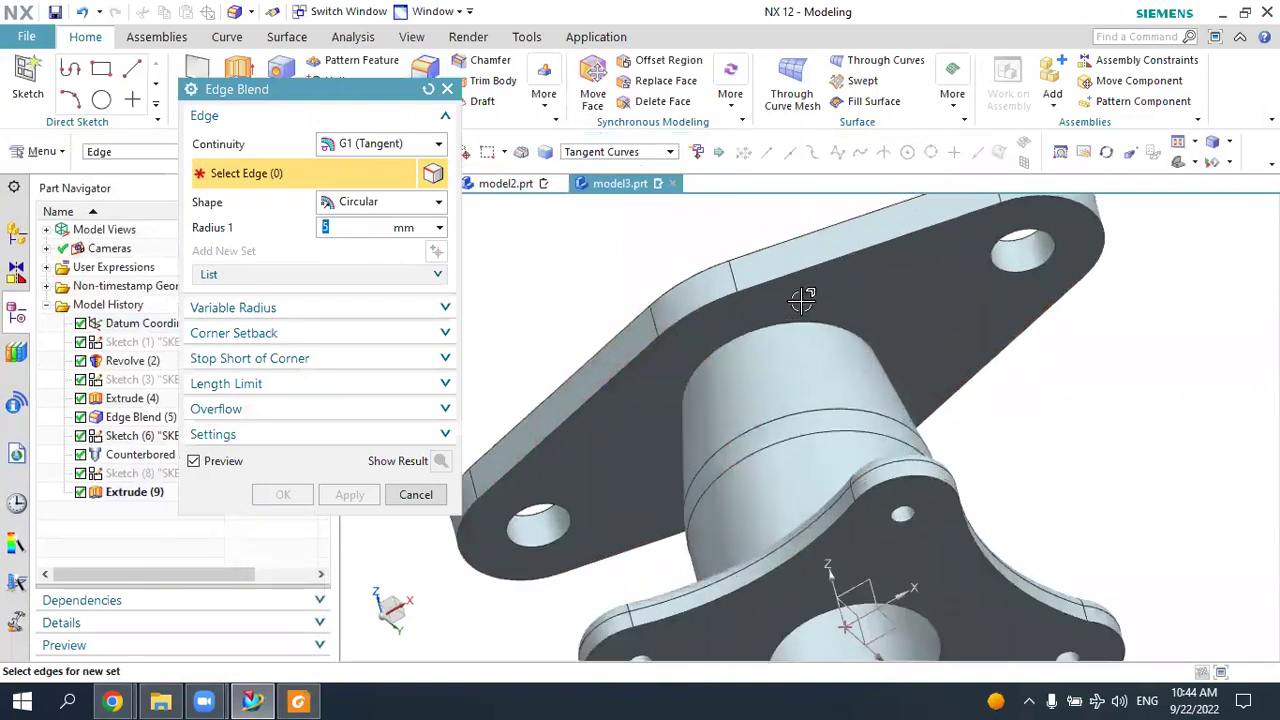
{"action": "left_click", "coordinate": [797, 315]}
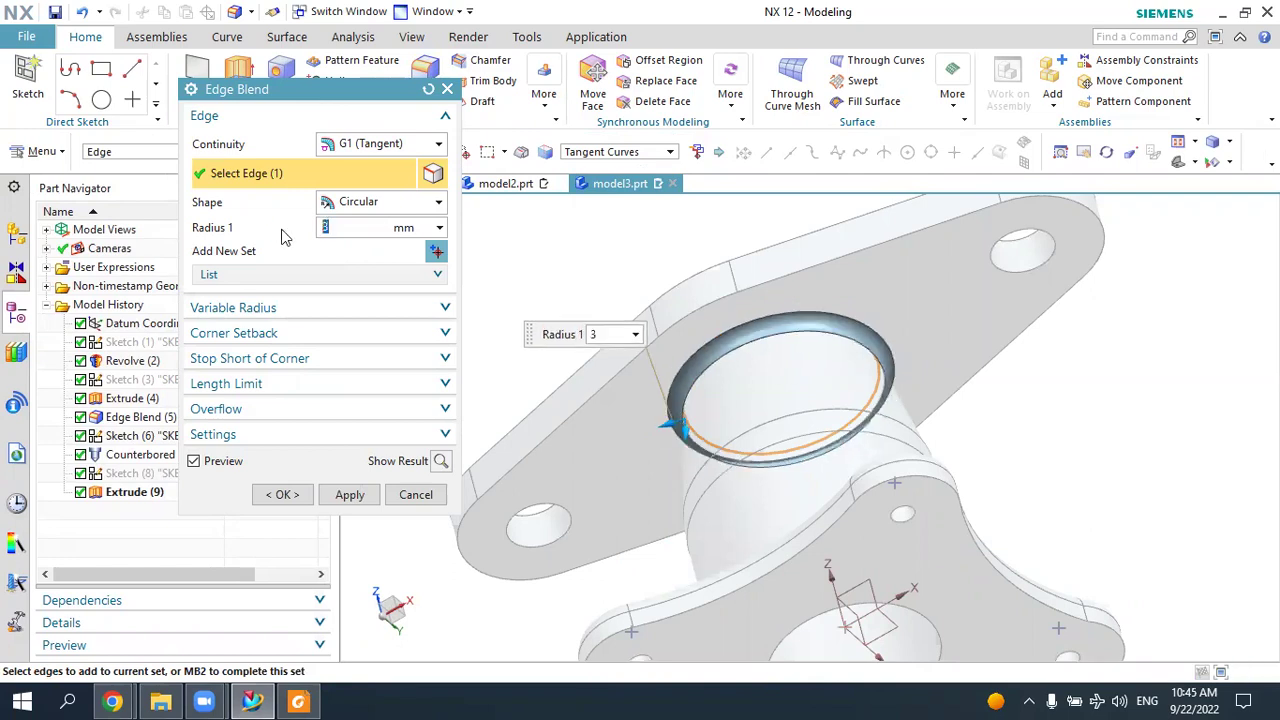
{"action": "left_click", "coordinate": [282, 494]}
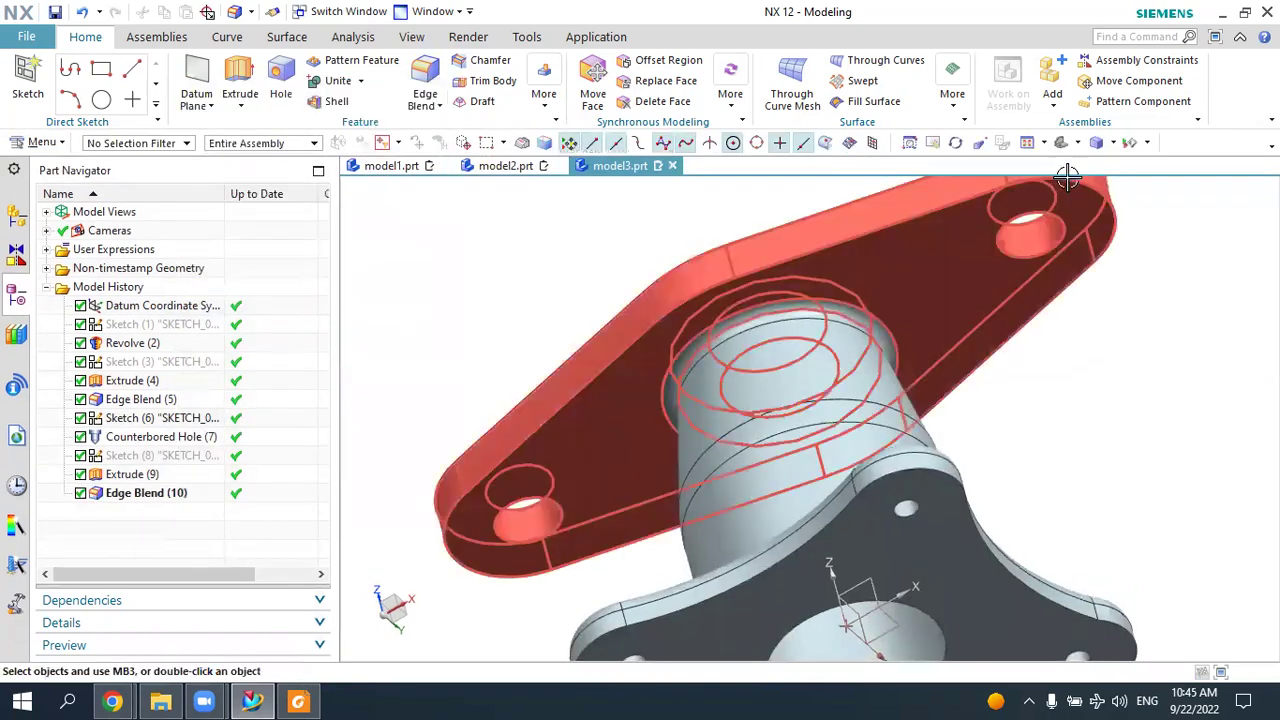
{"action": "left_click", "coordinate": [1063, 142]}
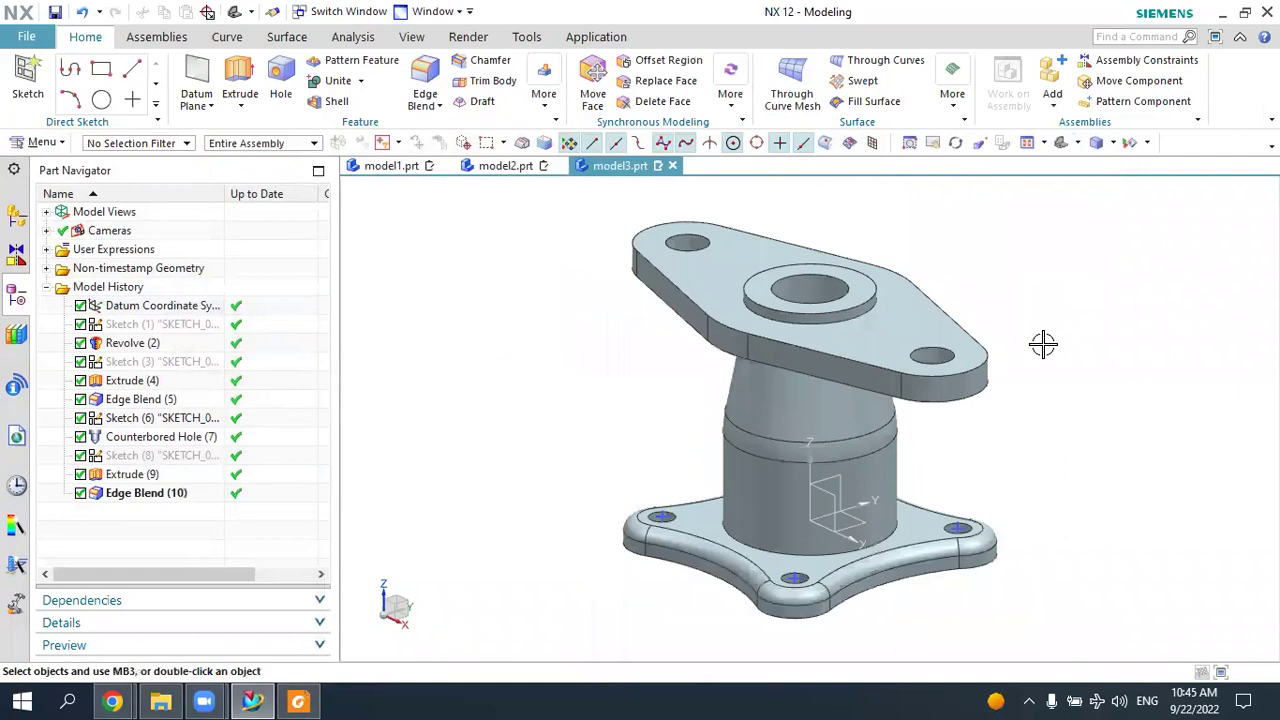